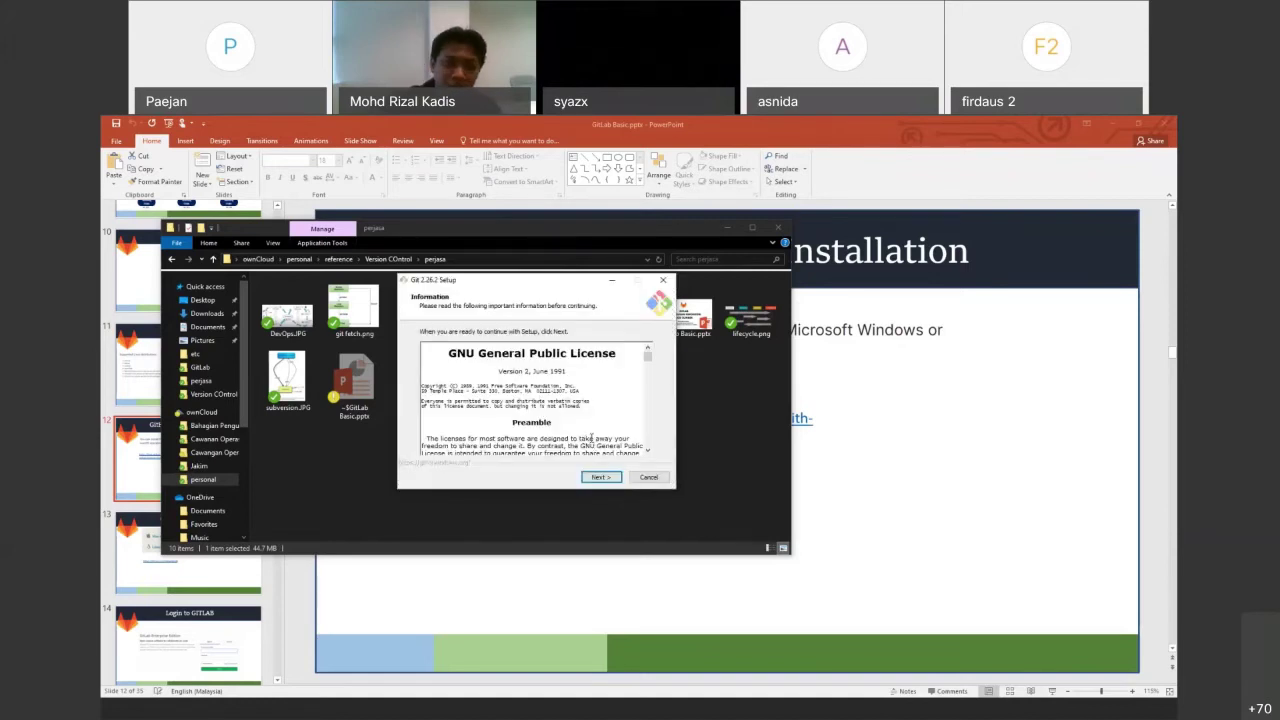
Accept the licence and install into the existing Git folder with default components and Start Menu folder
{"action": "left_click", "coordinate": [599, 478]}
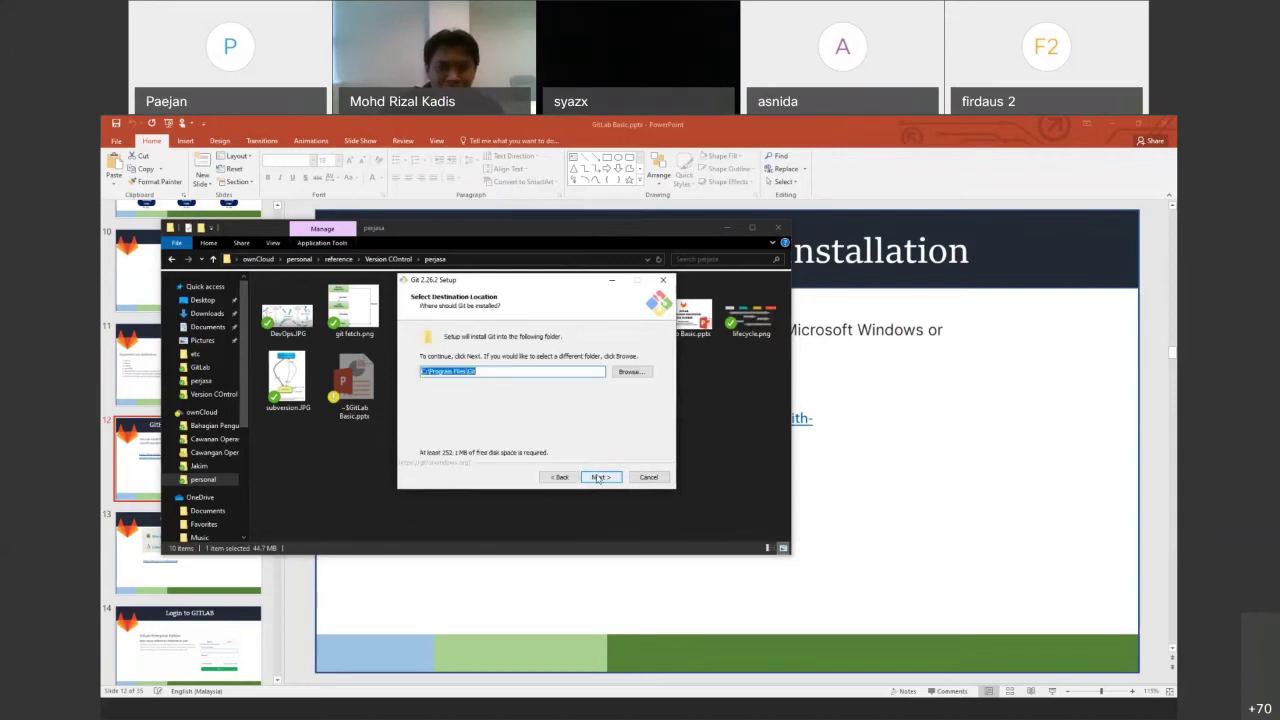
{"action": "left_click", "coordinate": [579, 481]}
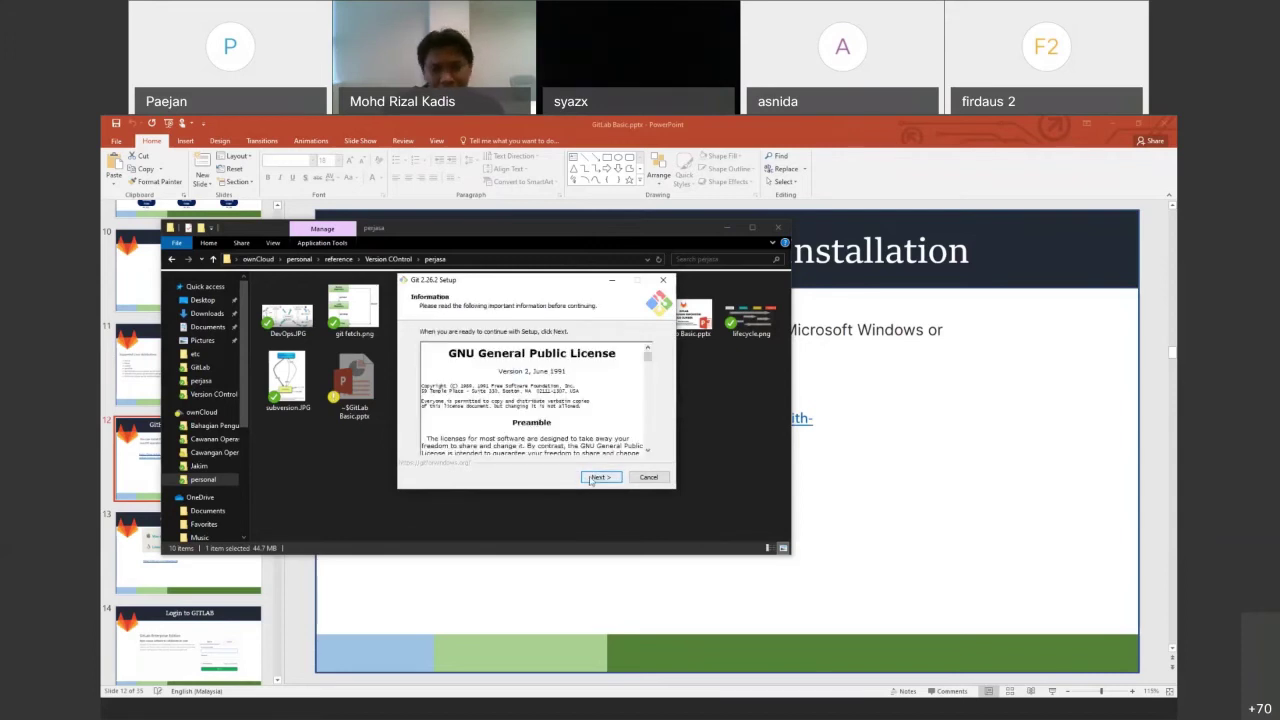
{"action": "left_click", "coordinate": [598, 478]}
{"action": "left_click", "coordinate": [598, 478]}
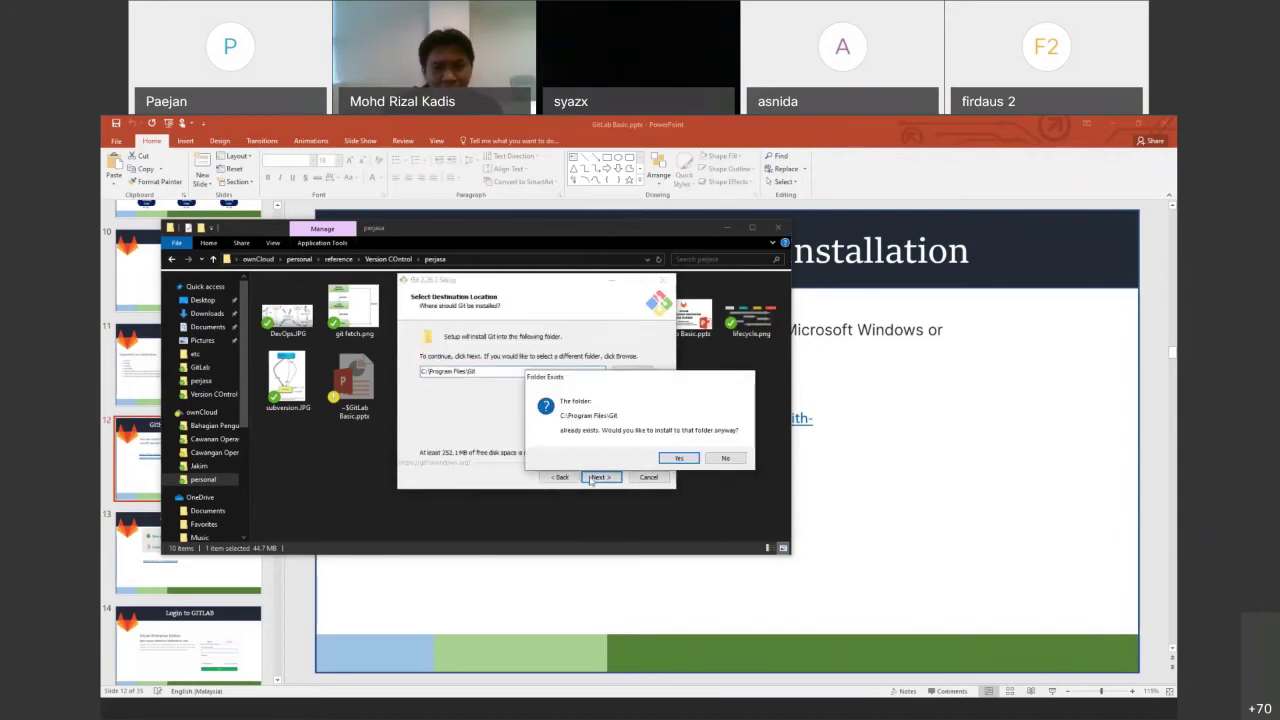
{"action": "left_click", "coordinate": [677, 457]}
{"action": "left_click", "coordinate": [600, 477]}
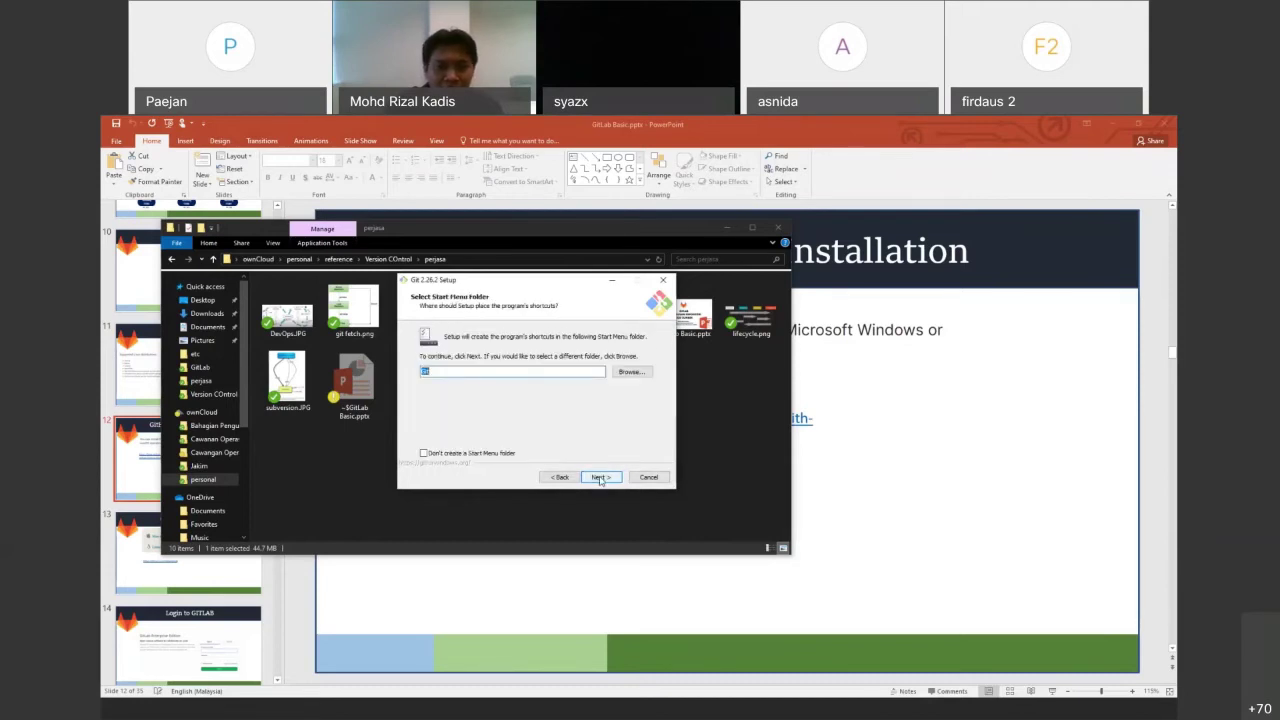
{"action": "left_click", "coordinate": [600, 478]}
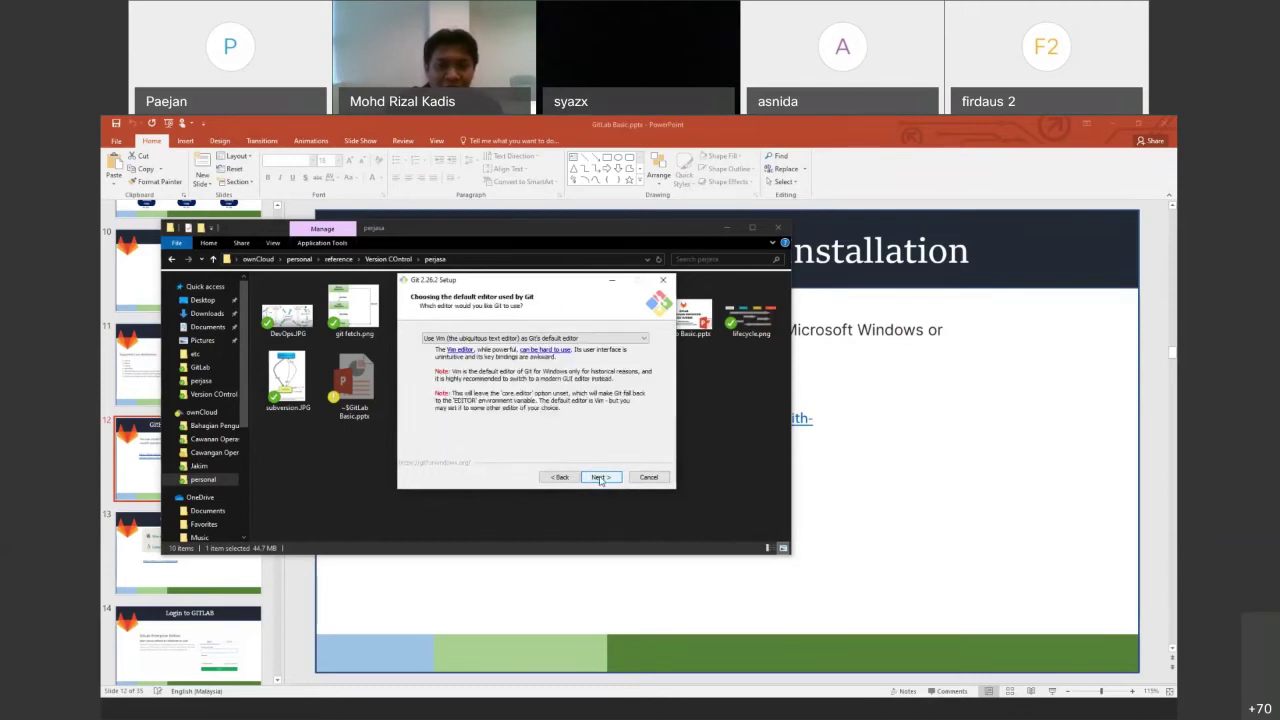
Keep Vim, the recommended PATH, OpenSSH, OpenSSL, default line endings and MinTTY, and start installing
{"action": "left_click", "coordinate": [600, 478]}
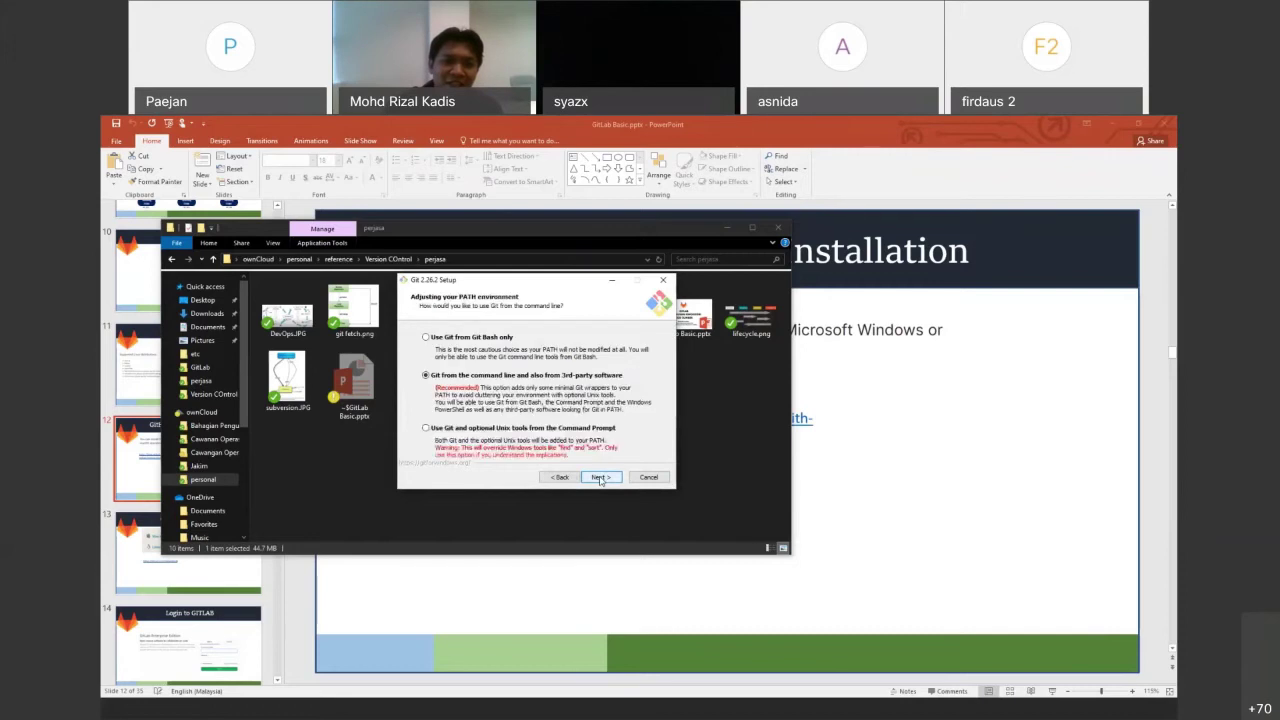
{"action": "left_click", "coordinate": [559, 477]}
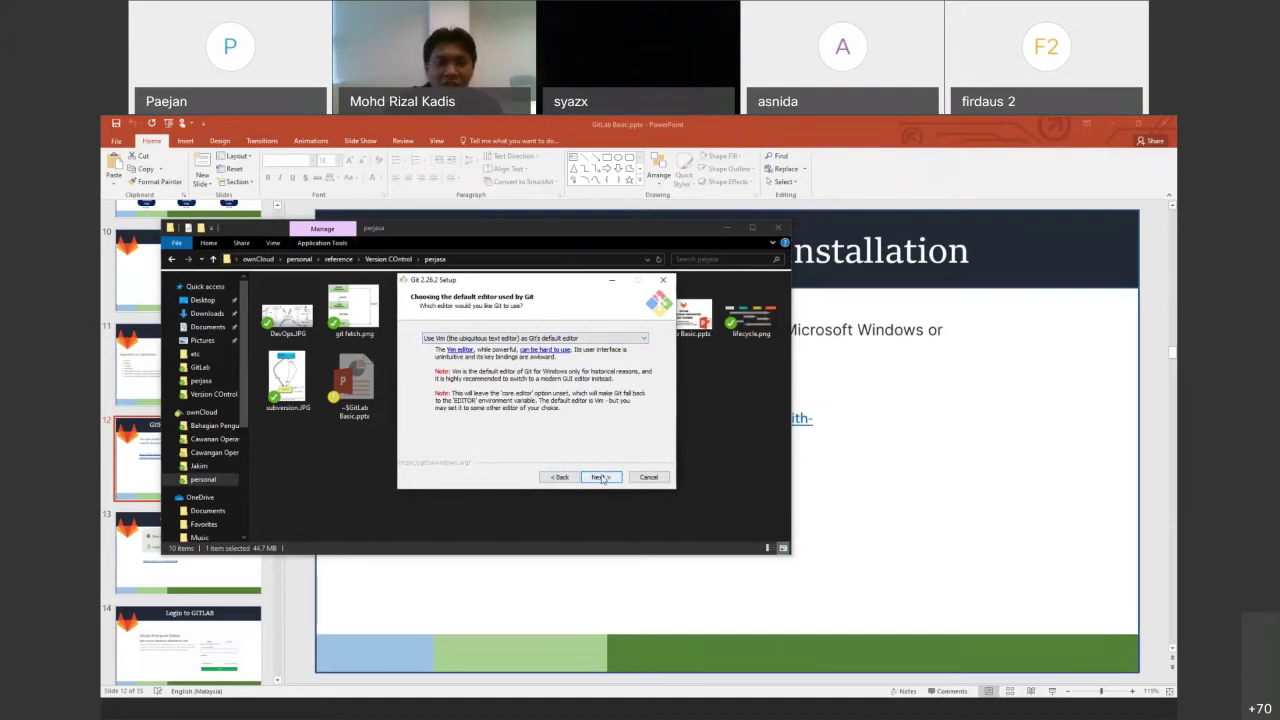
{"action": "left_click", "coordinate": [601, 479]}
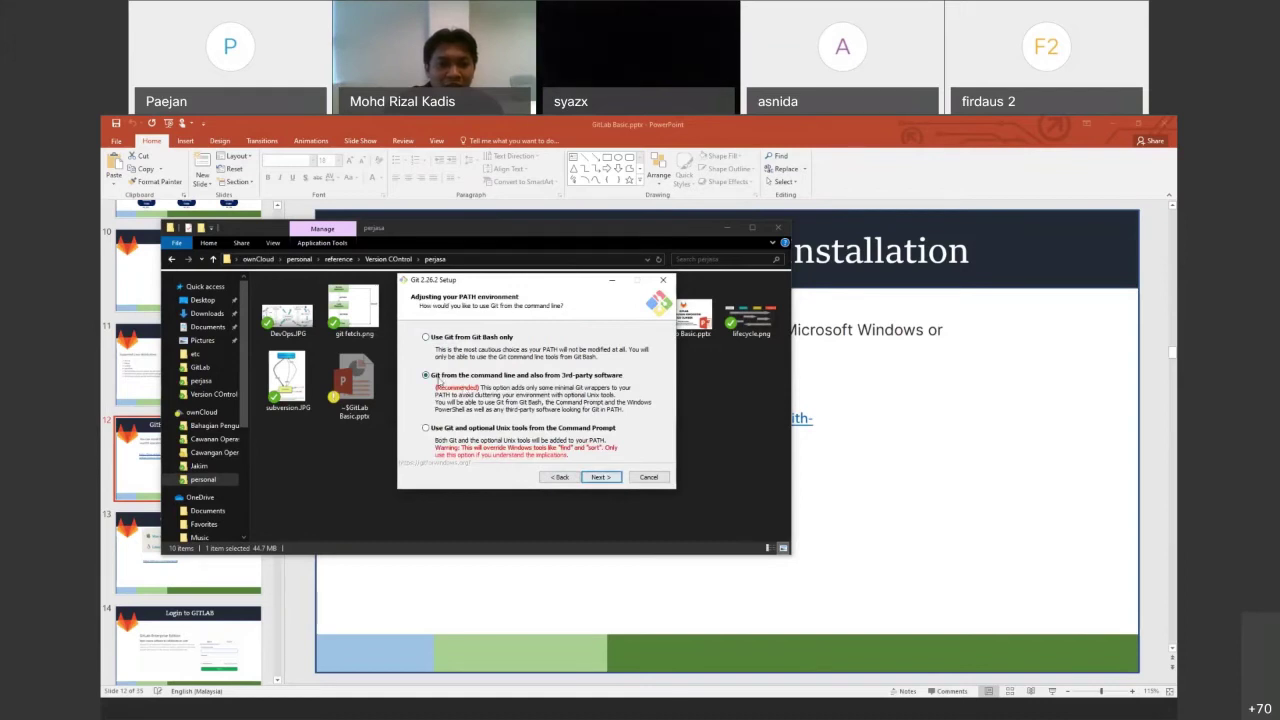
{"action": "left_click", "coordinate": [598, 478]}
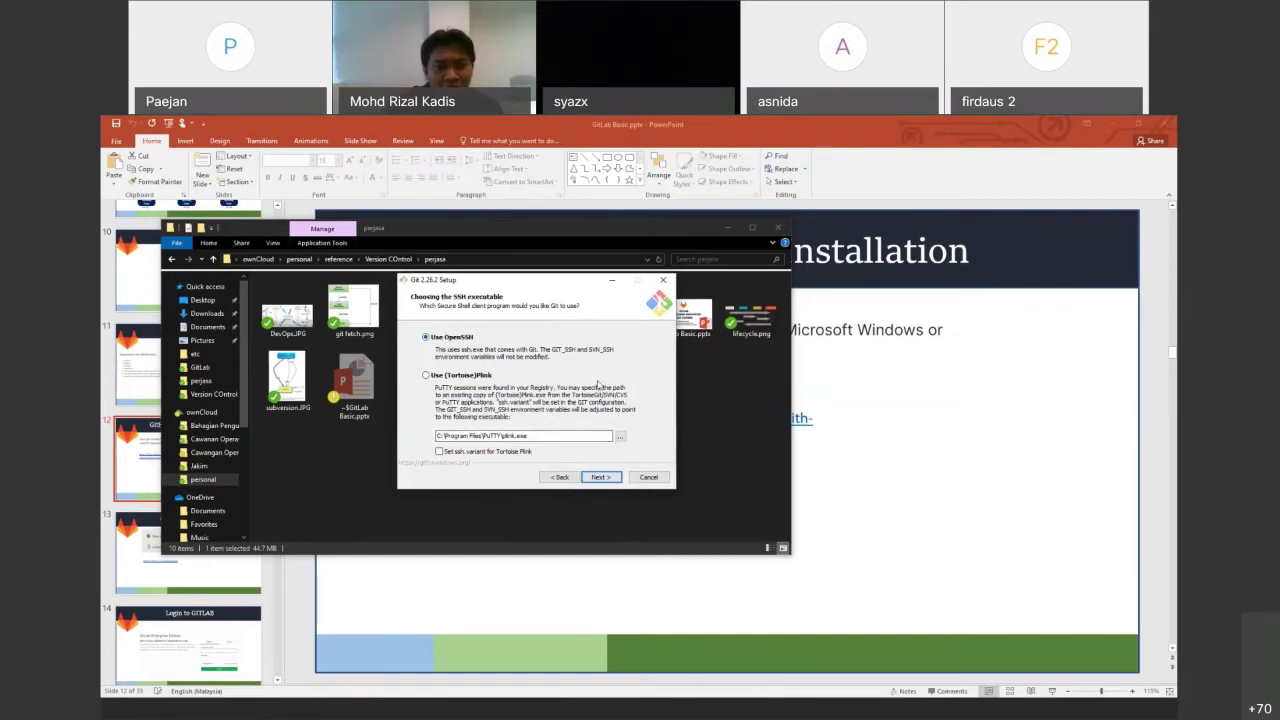
{"action": "left_click", "coordinate": [602, 478]}
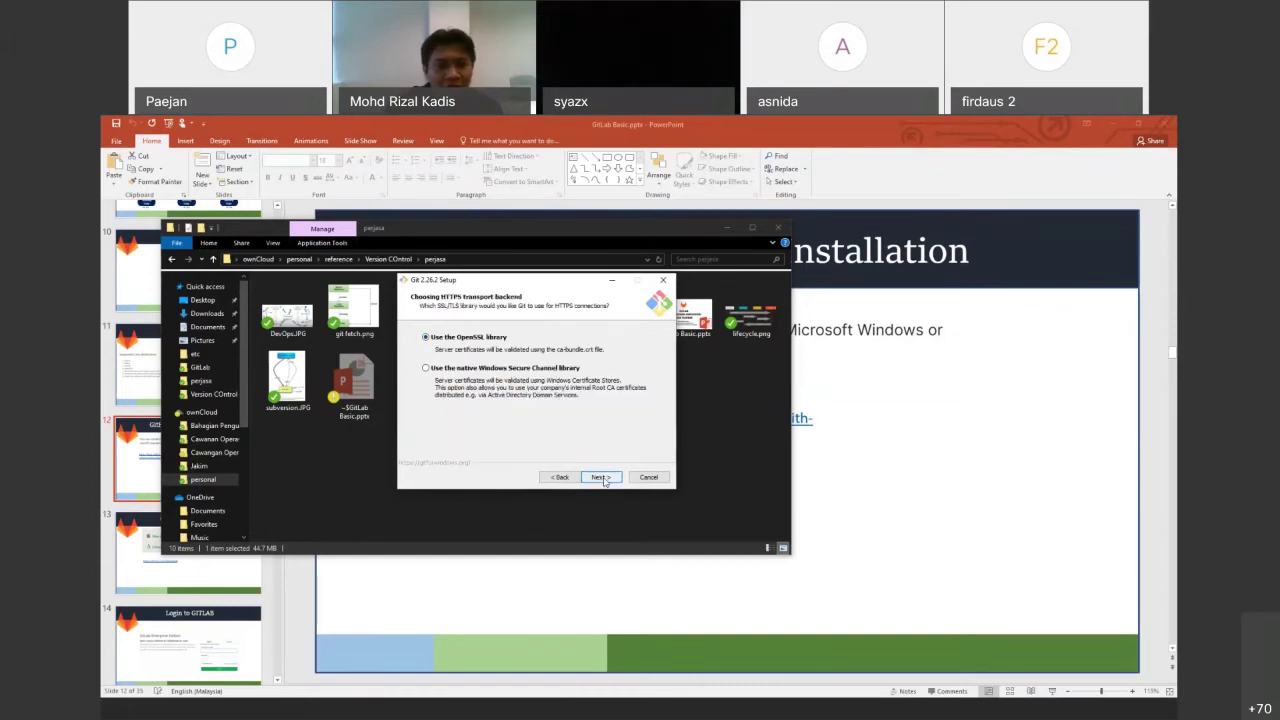
{"action": "left_click", "coordinate": [602, 478]}
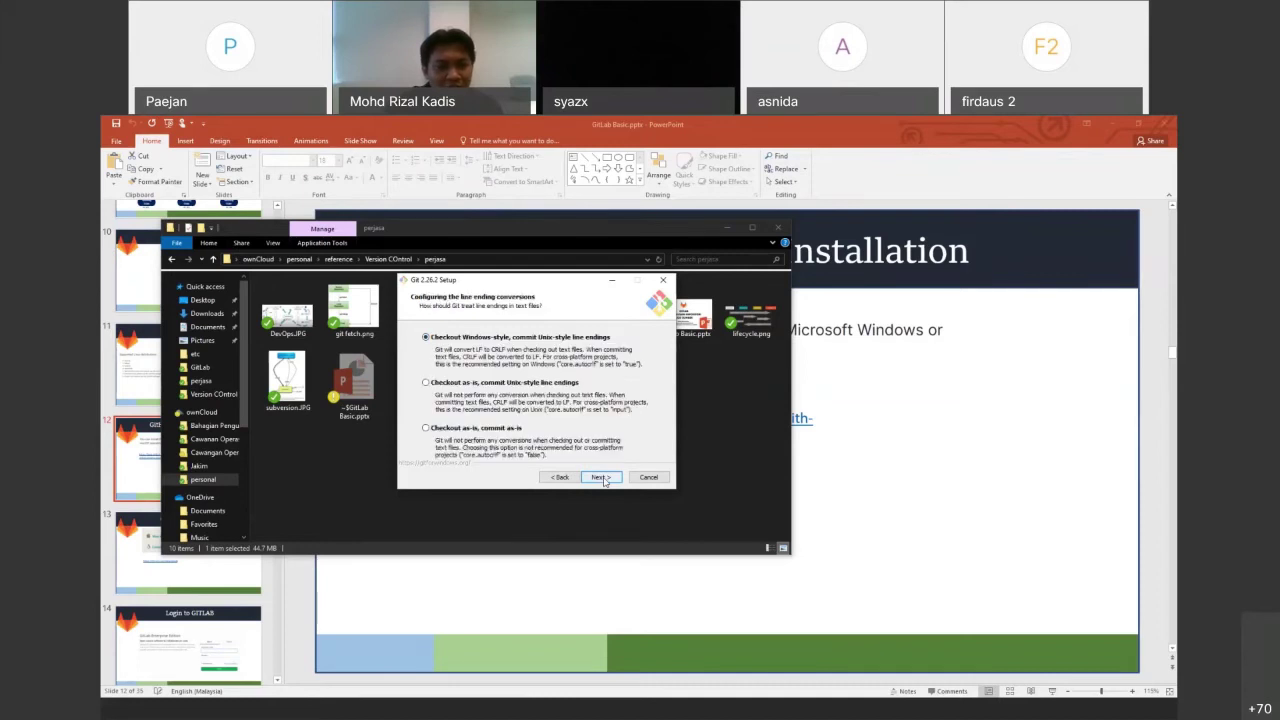
{"action": "left_click", "coordinate": [602, 478]}
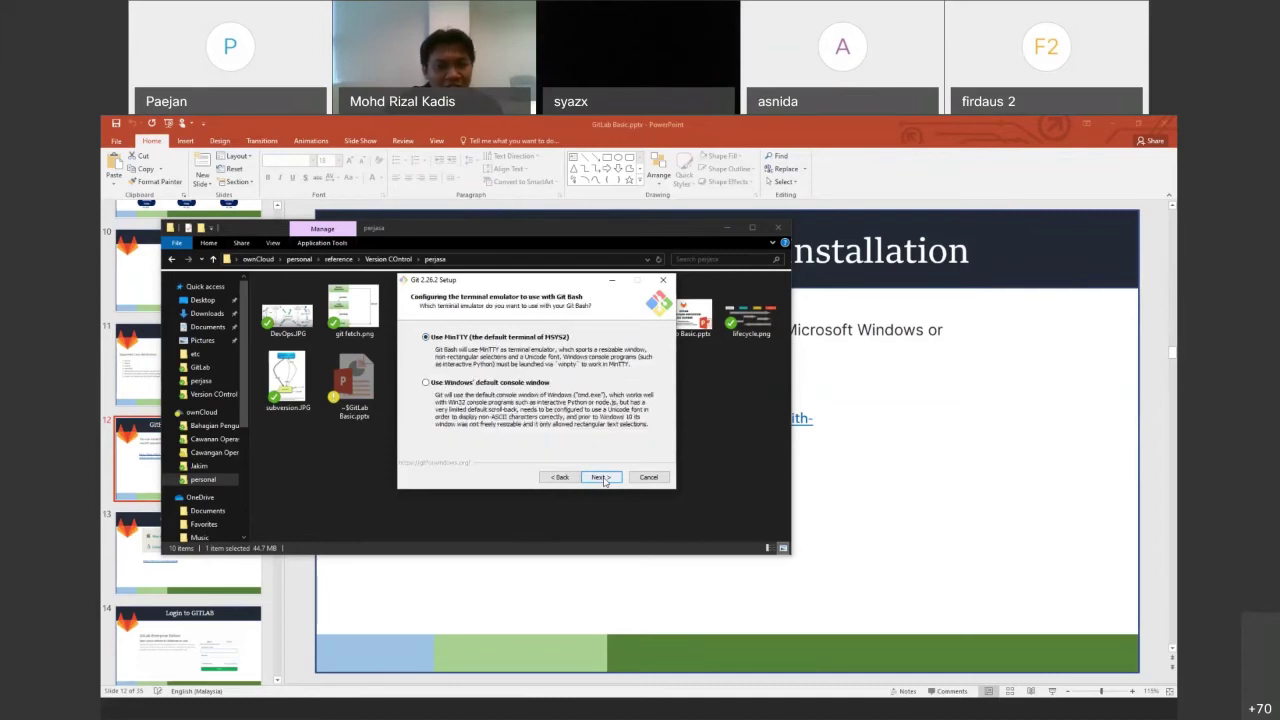
{"action": "left_click", "coordinate": [602, 478]}
{"action": "left_click", "coordinate": [602, 478]}
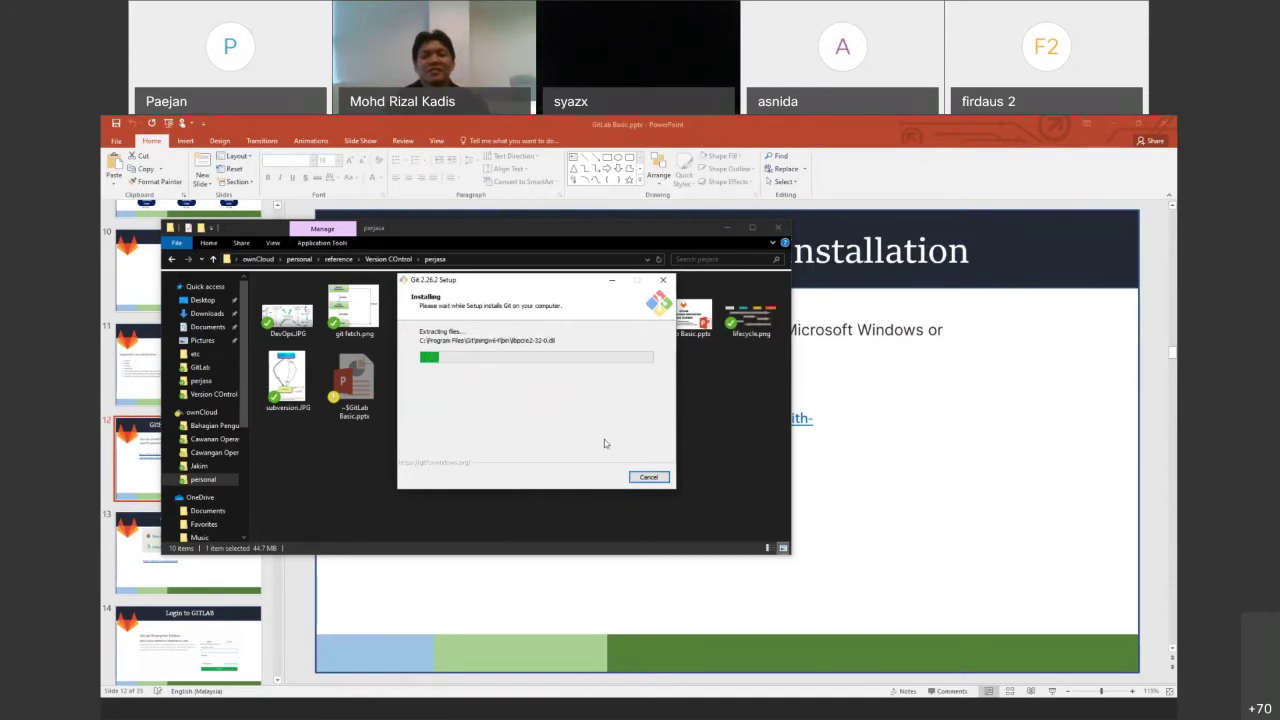
{"action": "left_click", "coordinate": [694, 408]}
Launch GitHubDesktopSetup.exe and untick View Release Notes on the finished Git setup
{"action": "double_click", "coordinate": [566, 323]}
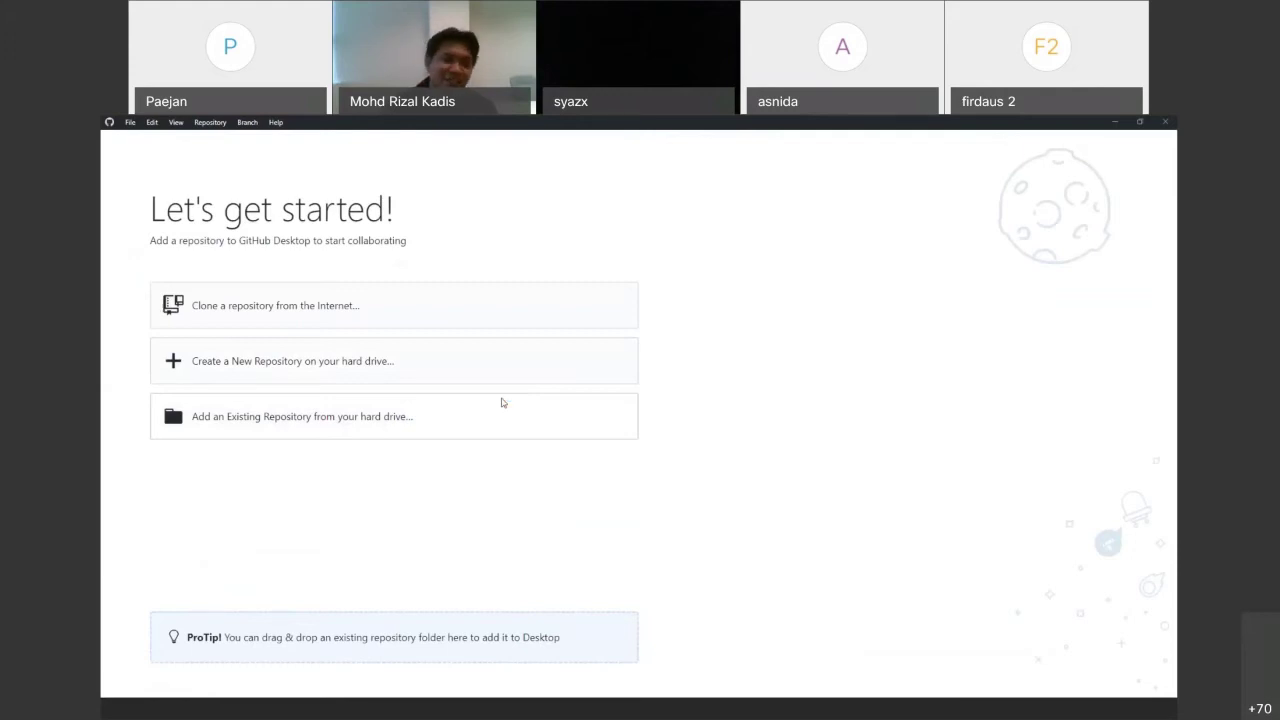
{"action": "left_click", "coordinate": [686, 708]}
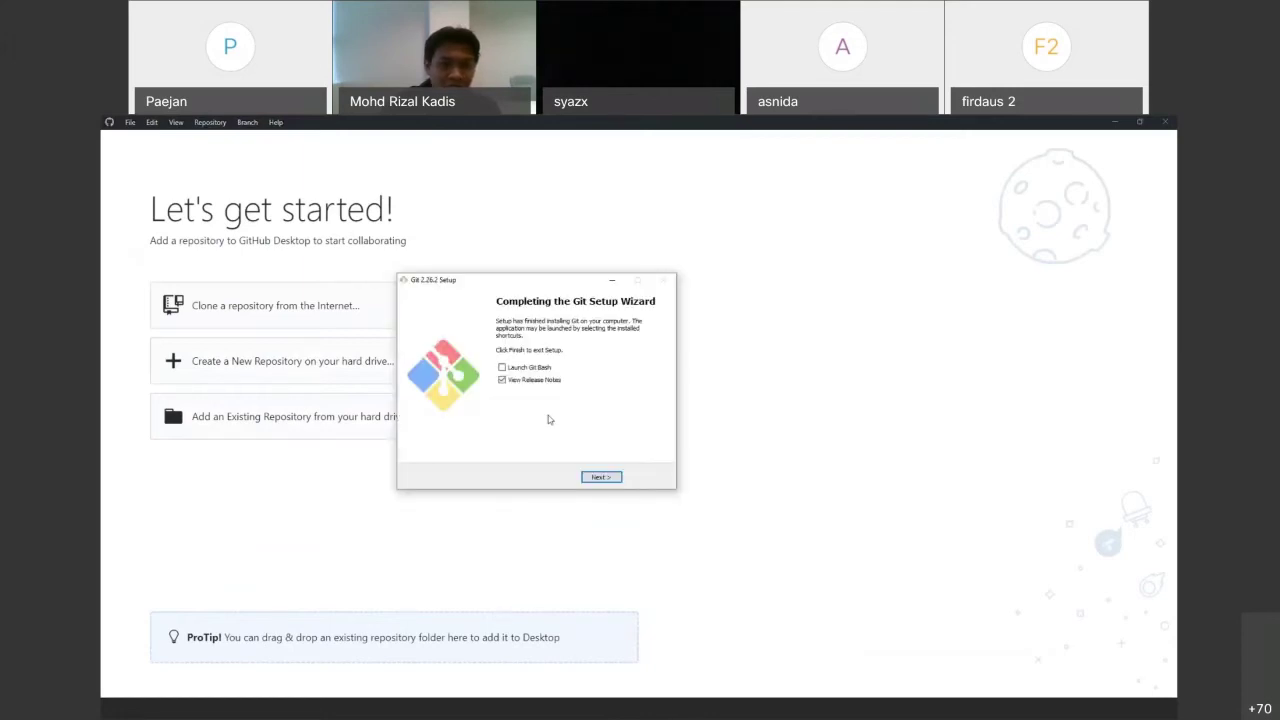
{"action": "left_click", "coordinate": [526, 377]}
Finish Git setup, enlarge the Git Bash window, and return to the Assign Members slide
{"action": "left_click", "coordinate": [602, 477]}
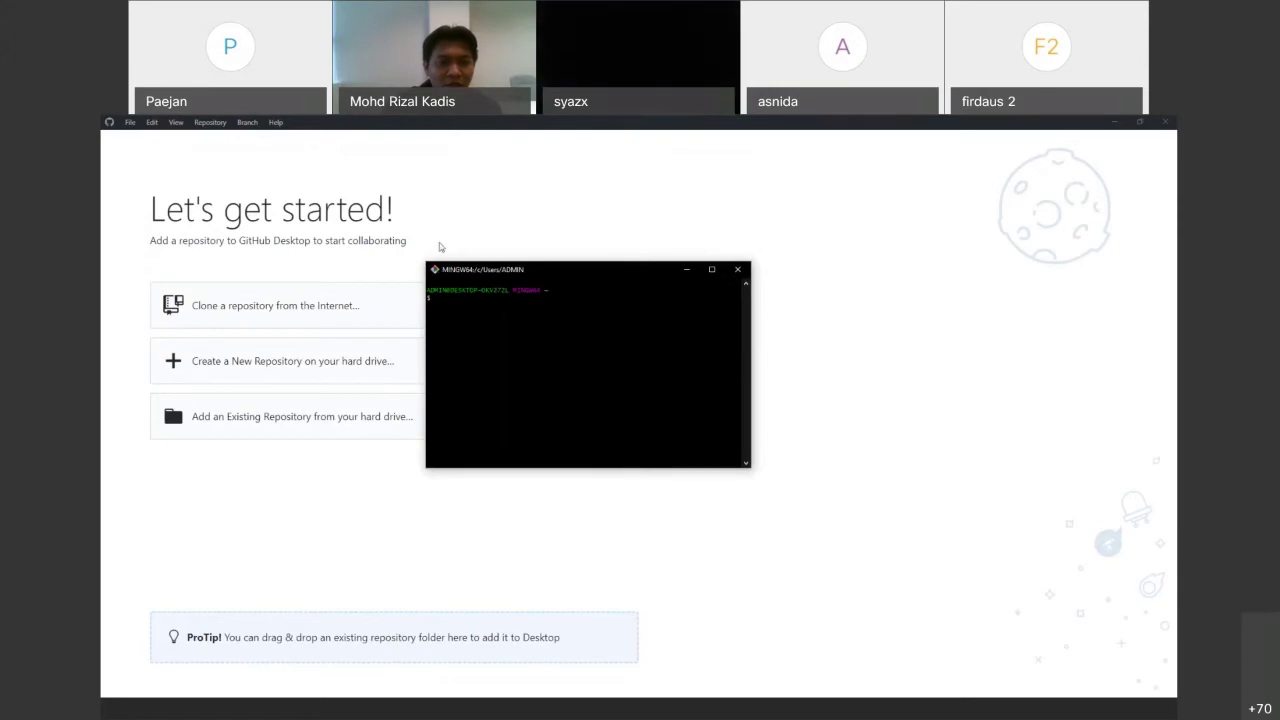
{"action": "left_click_drag", "start_coordinate": [445, 269], "coordinate": [410, 239]}
{"action": "left_click_drag", "start_coordinate": [720, 443], "coordinate": [870, 572]}
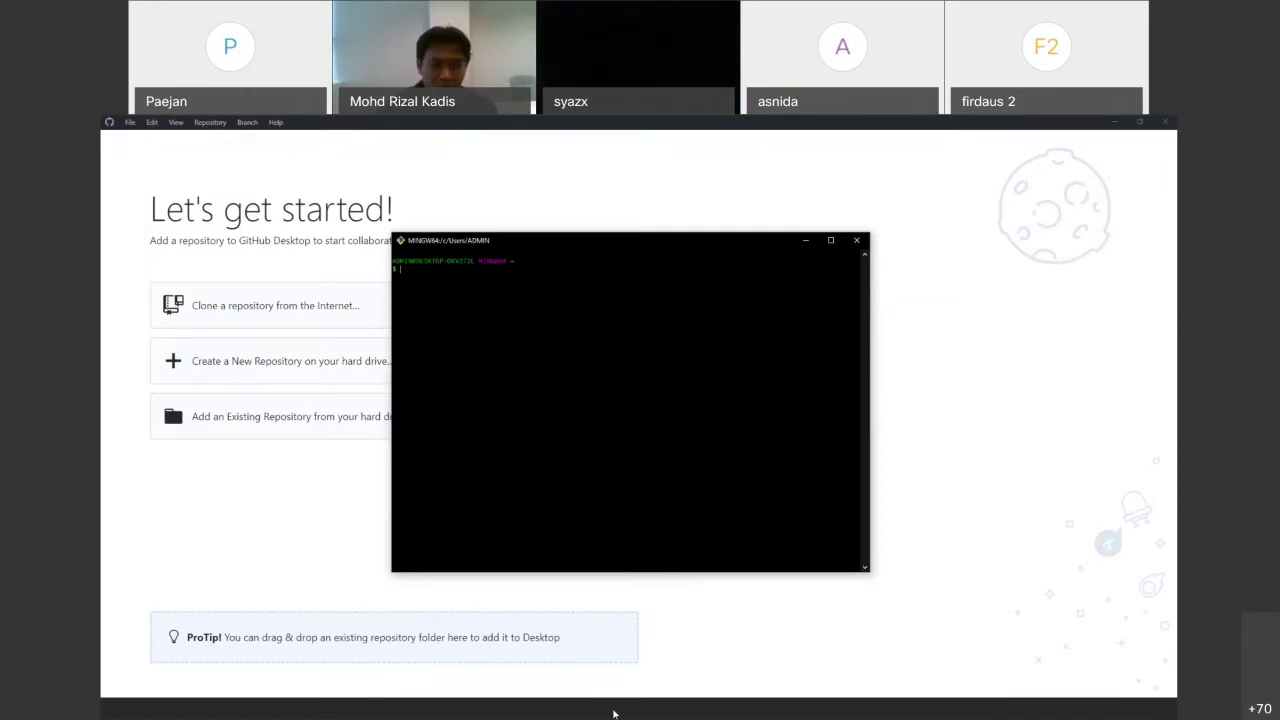
{"action": "left_click", "coordinate": [614, 711]}
{"action": "key", "text": "Down"}
{"action": "key", "text": "Down"}
{"action": "key", "text": "Down"}
{"action": "key", "text": "Down"}
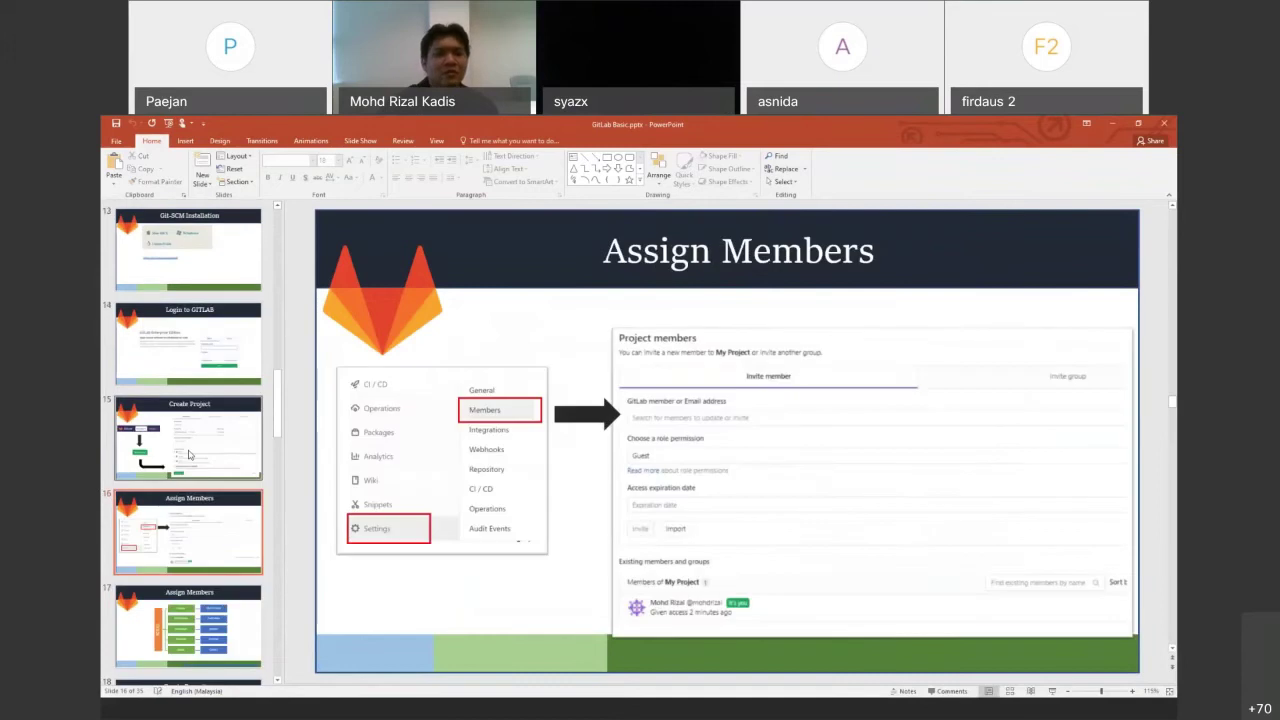
Show the Create Project slide, then switch to the GitLab dashboard in Chrome
{"action": "left_click", "coordinate": [188, 455]}
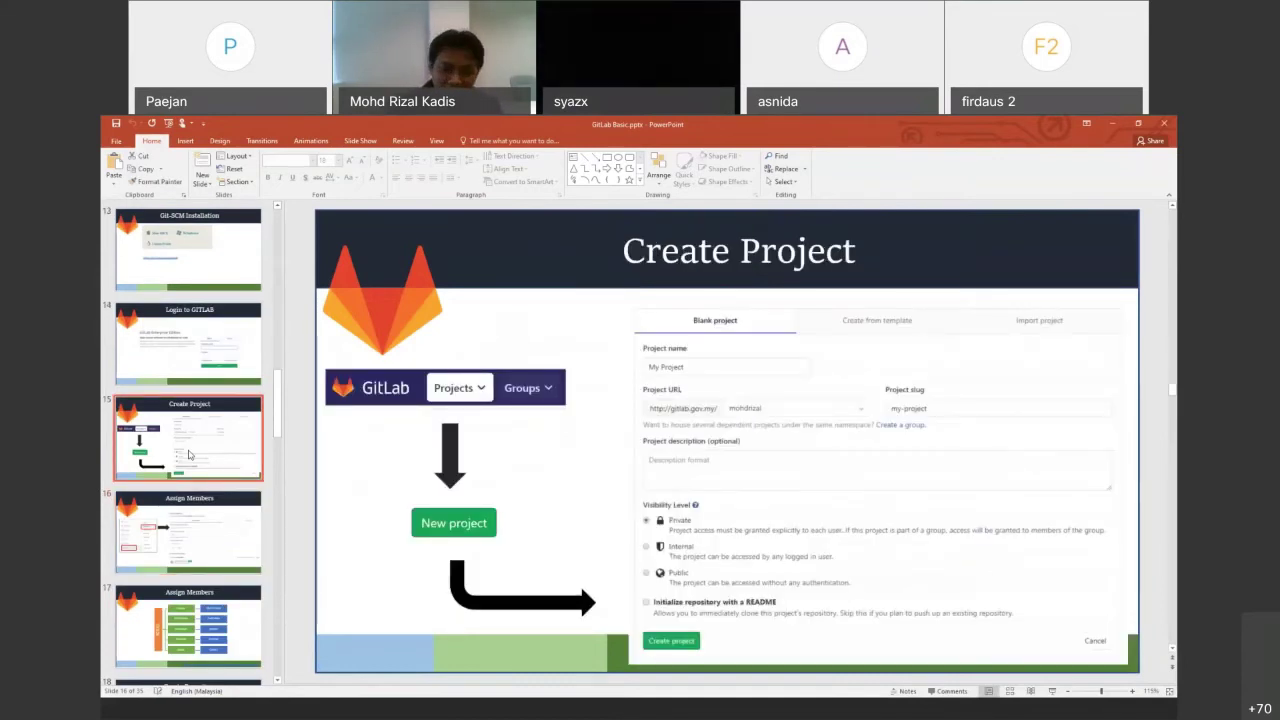
{"action": "left_click", "coordinate": [585, 716]}
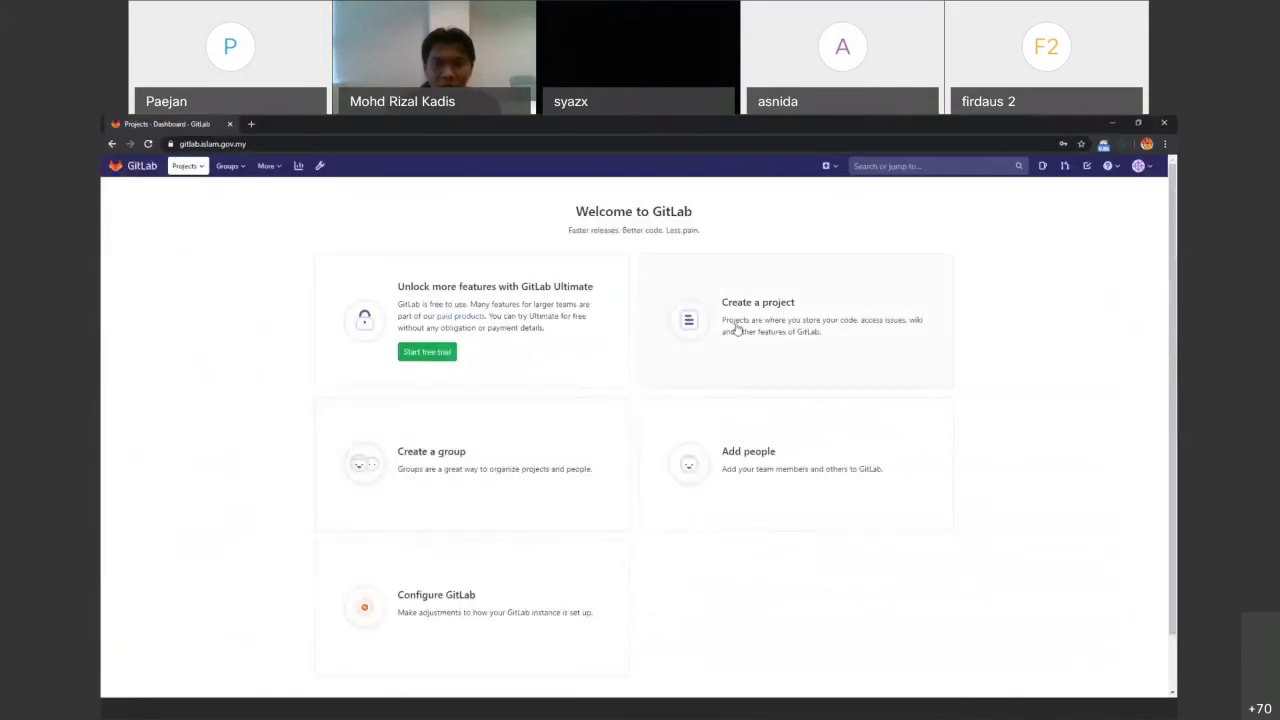
Start a new project, look over the template and import options, and choose Blank project
{"action": "left_click", "coordinate": [744, 311]}
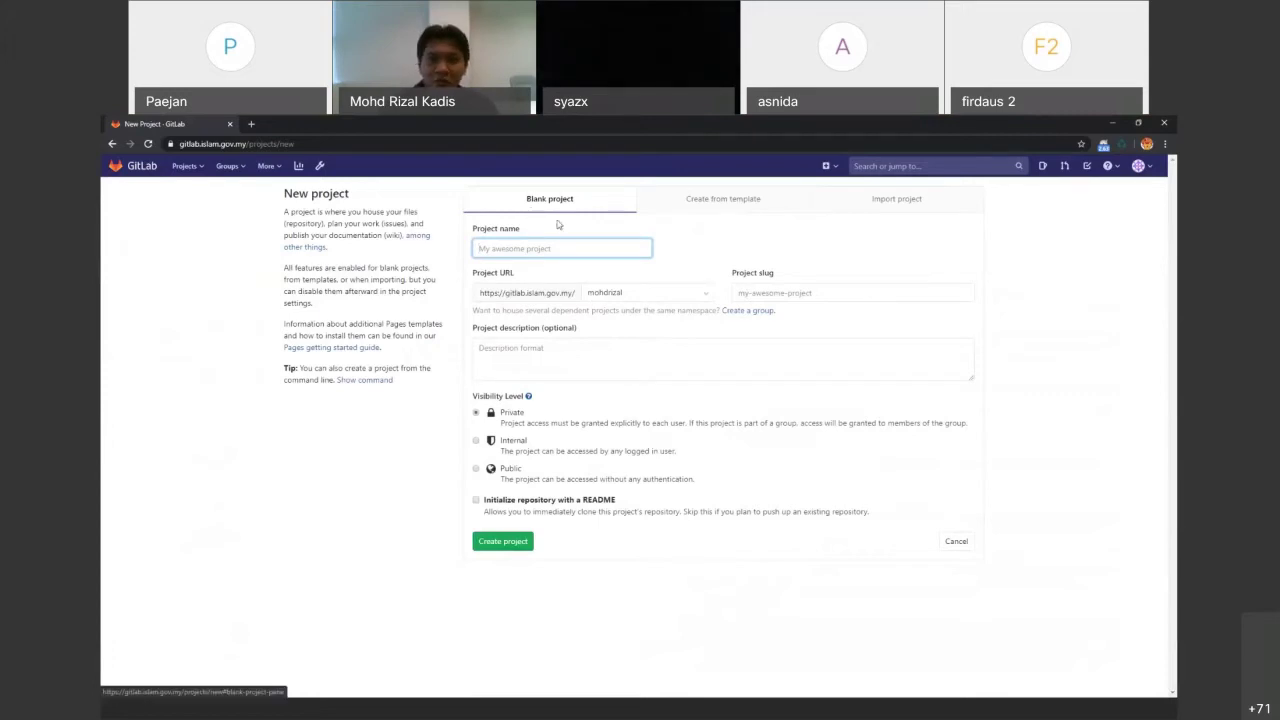
{"action": "left_click", "coordinate": [737, 201]}
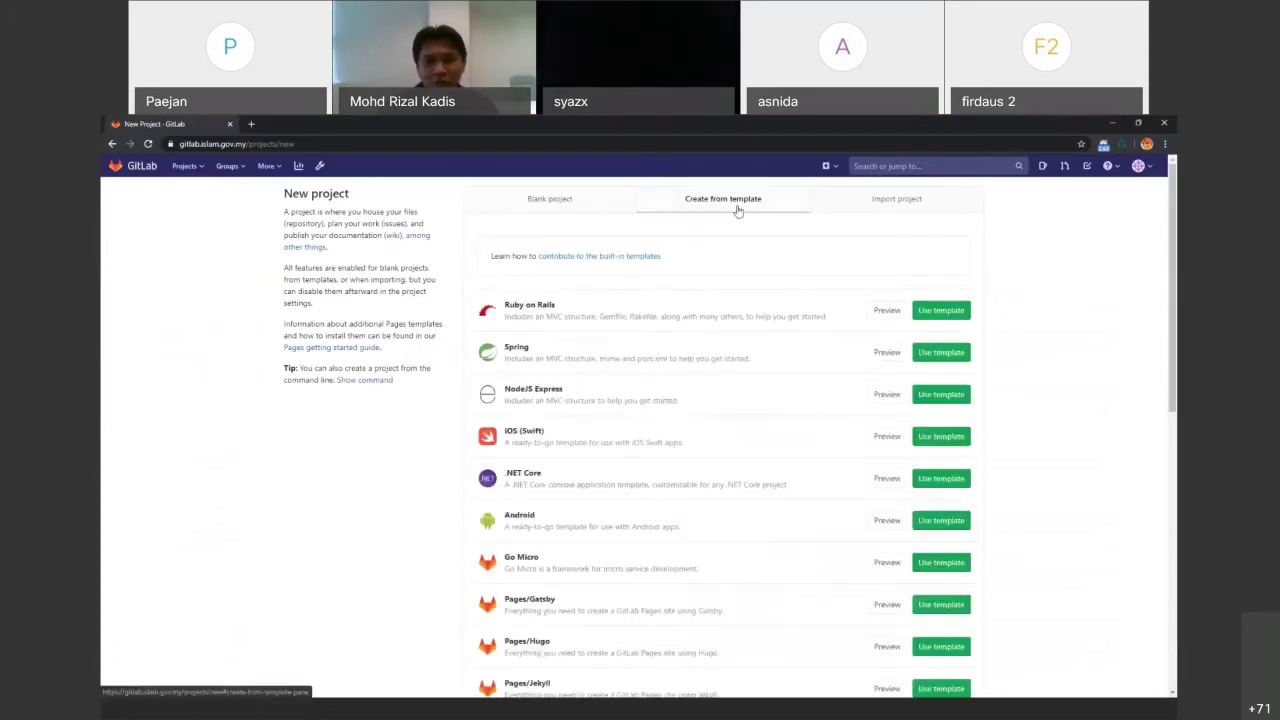
{"action": "left_click", "coordinate": [879, 206]}
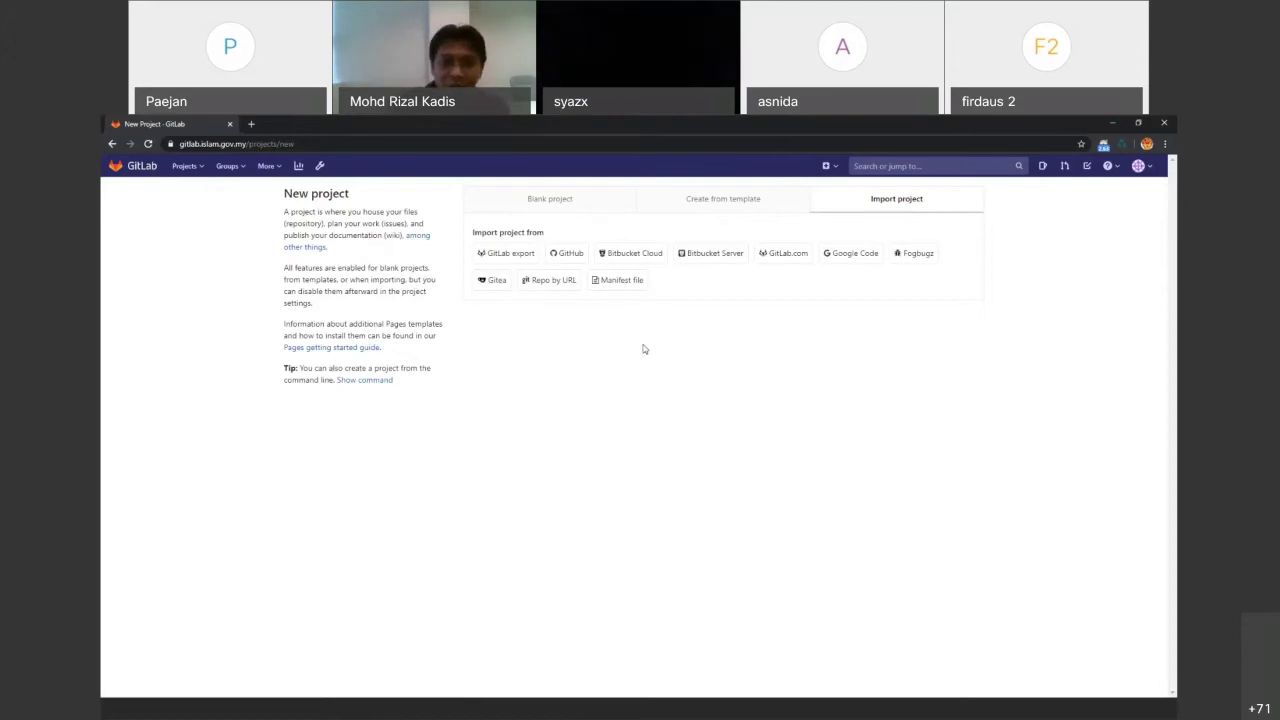
{"action": "left_click", "coordinate": [550, 282]}
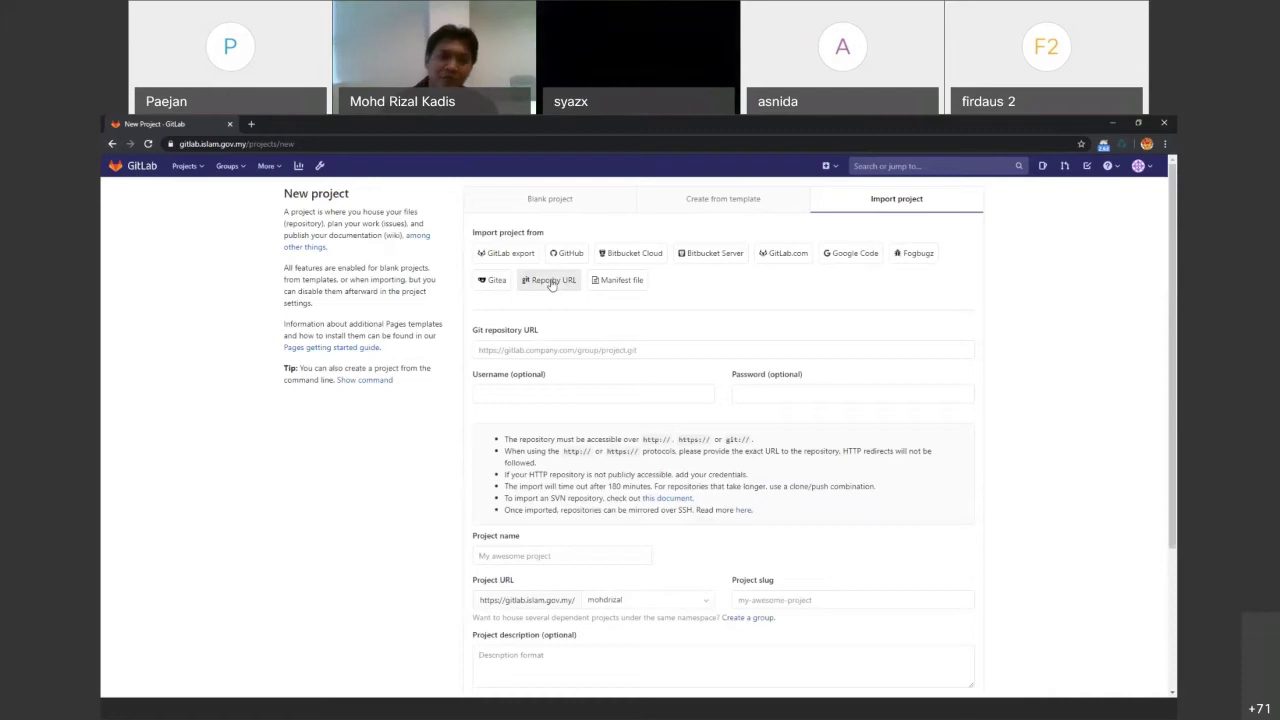
{"action": "left_click", "coordinate": [550, 198]}
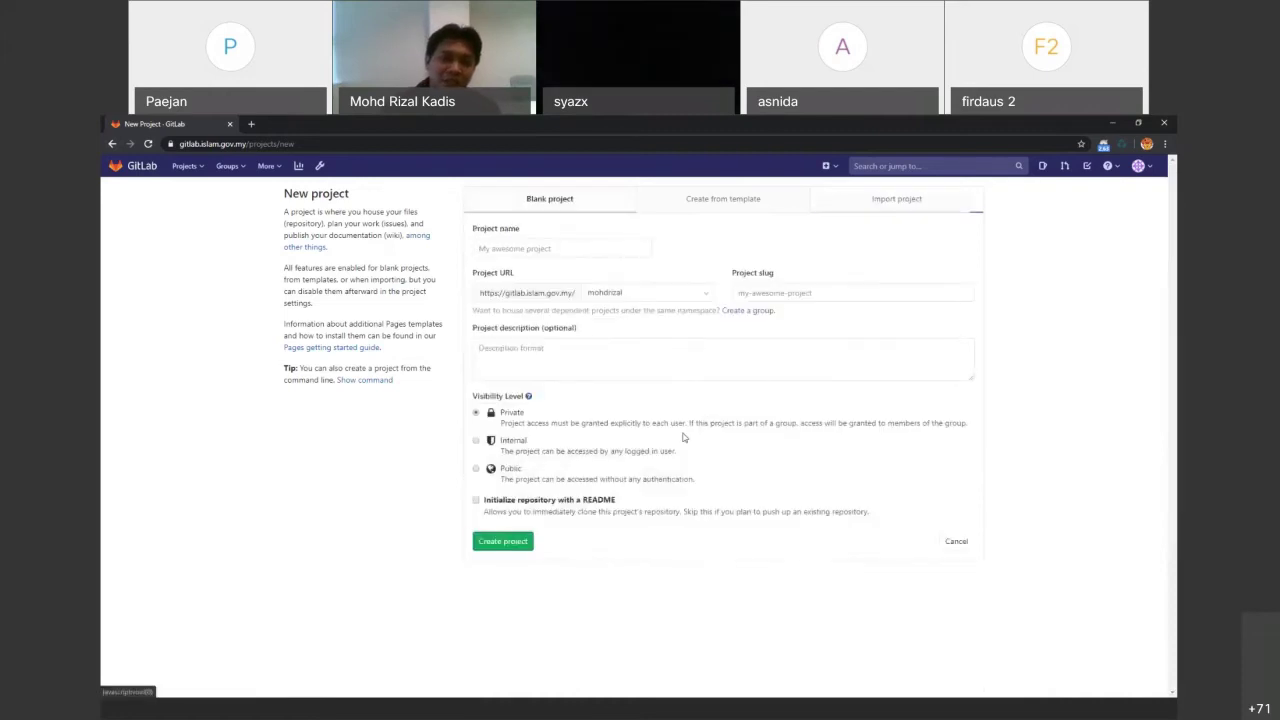
Name the project 'My Project 1' (slug my-project-1) and describe it as 'My Project'
{"action": "left_click", "coordinate": [600, 248]}
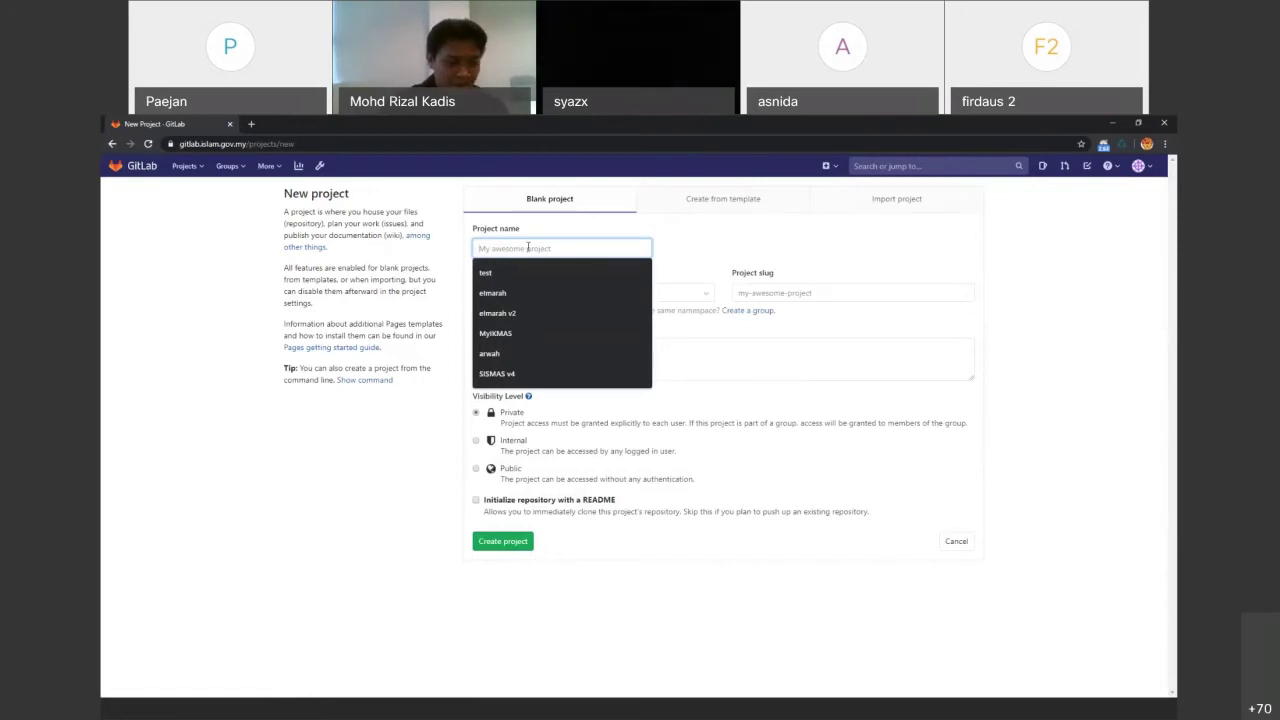
{"action": "type", "text": "My Project "}
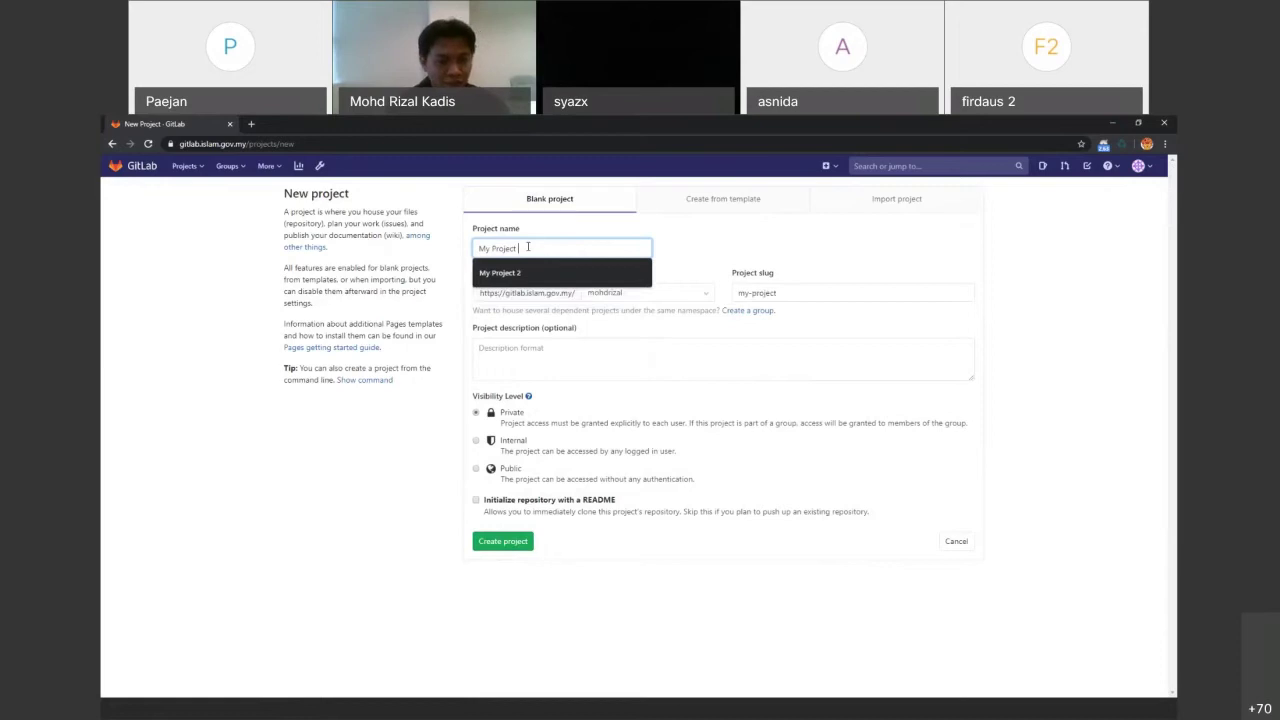
{"action": "type", "text": "1"}
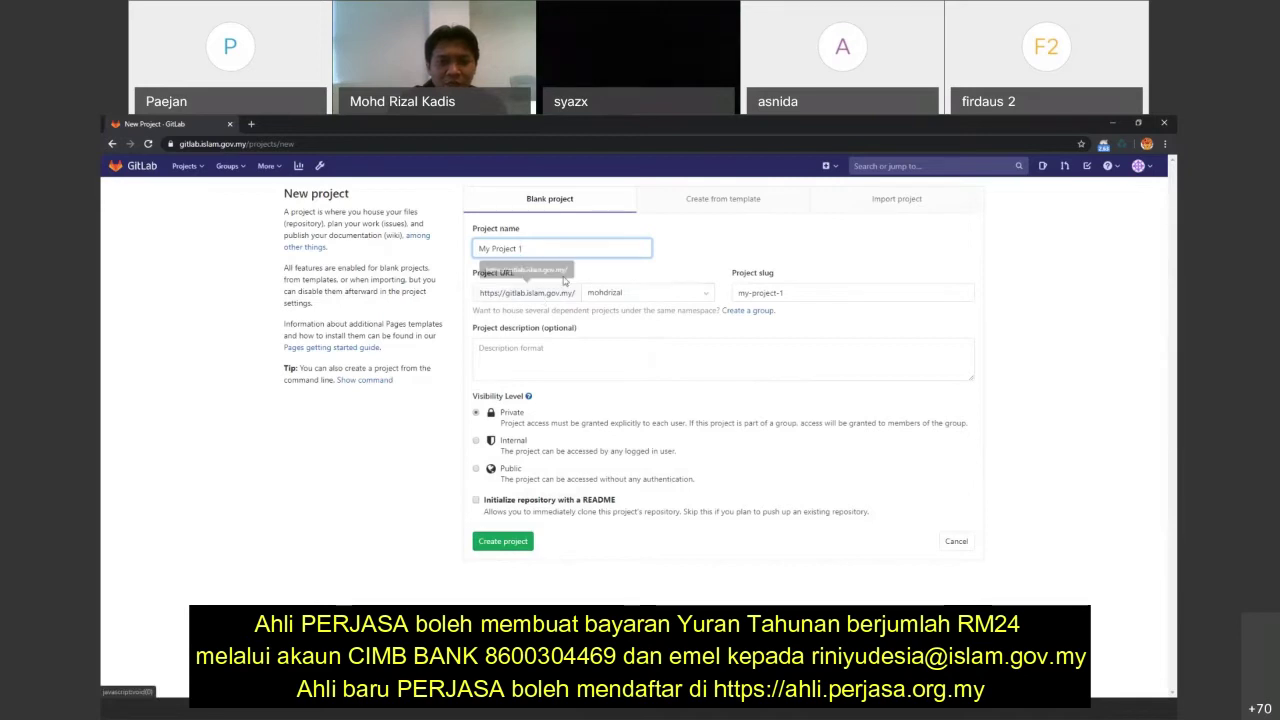
{"action": "left_click", "coordinate": [796, 292]}
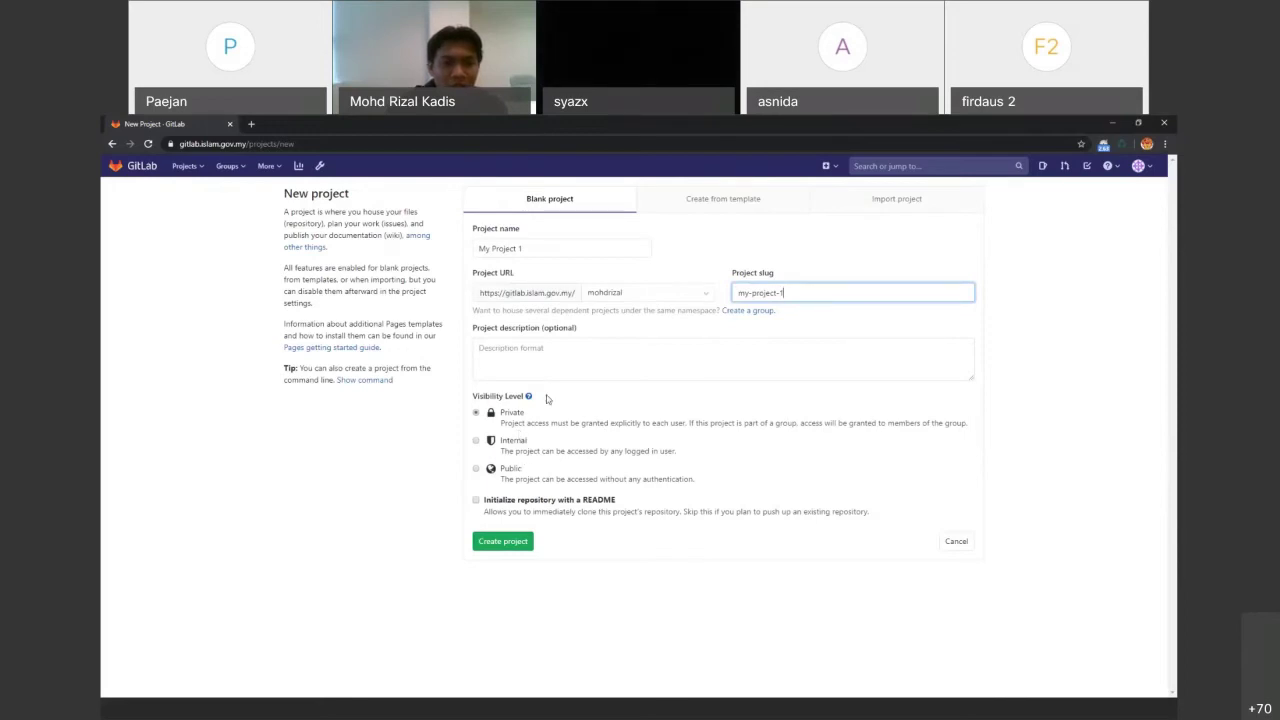
{"action": "left_click", "coordinate": [536, 366]}
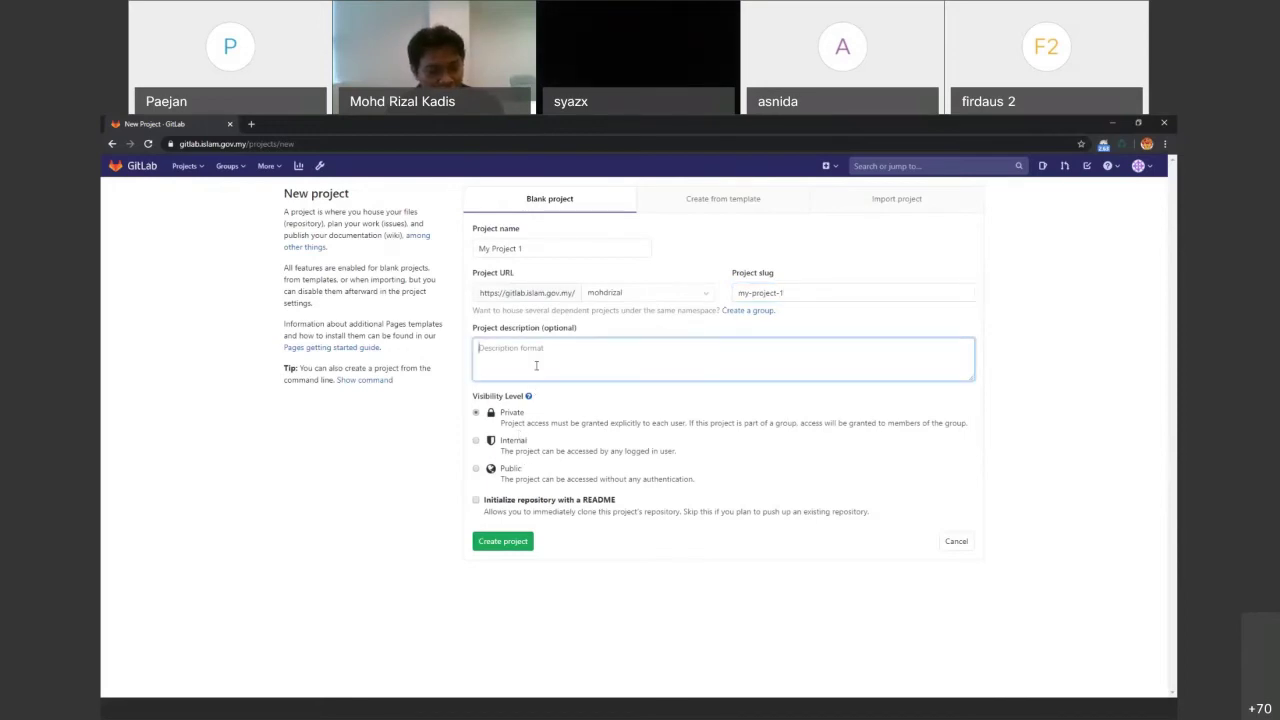
{"action": "type", "text": "M"}
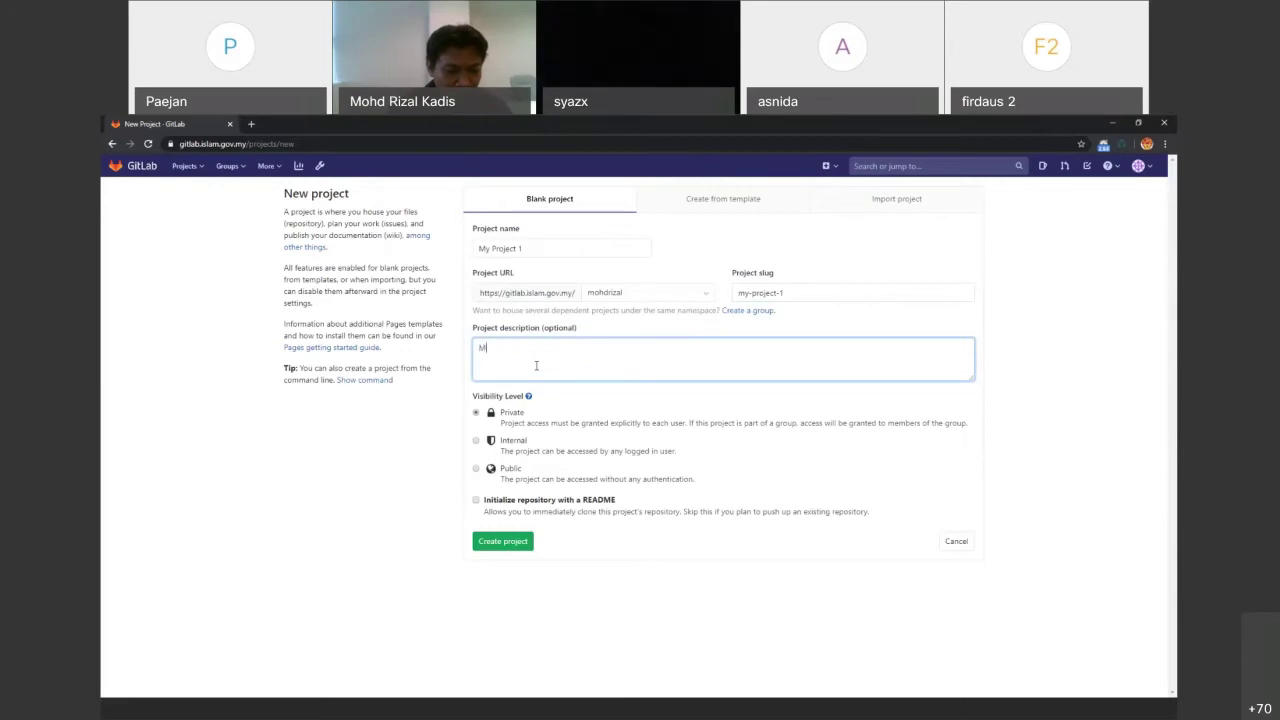
{"action": "type", "text": "y Project"}
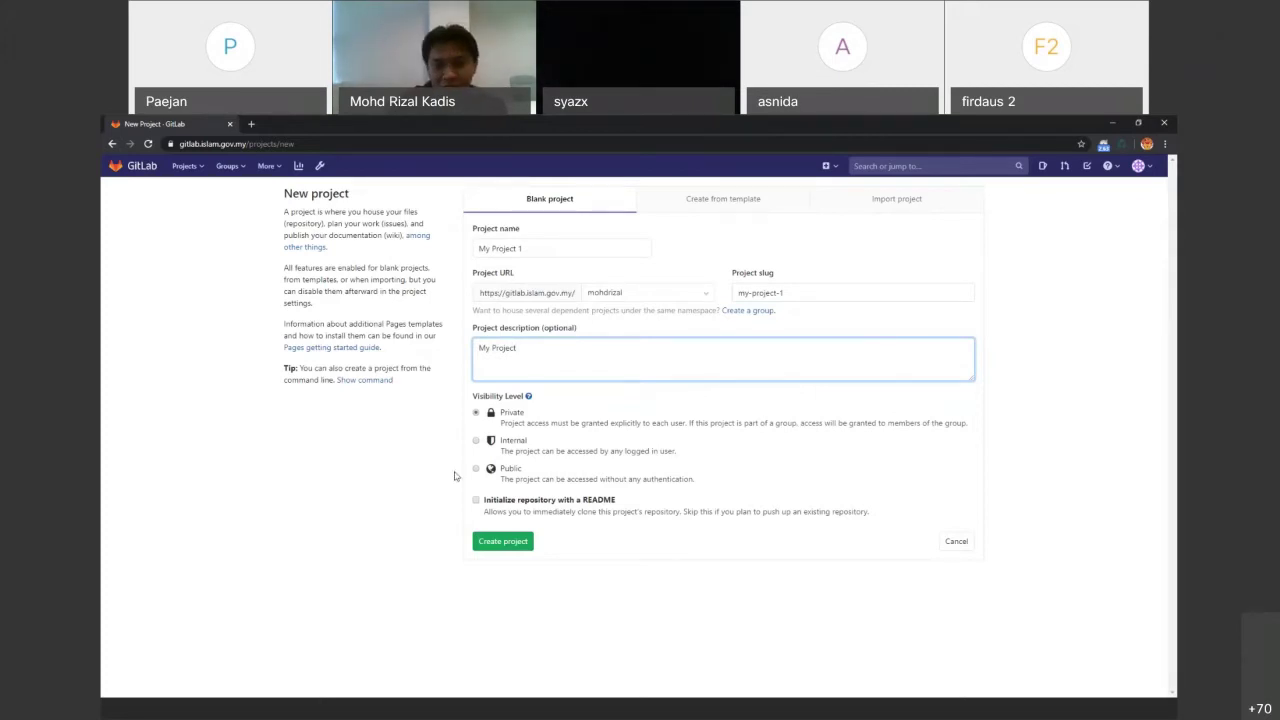
Create the private project My Project 1 and show slide 16, Assign Members
{"action": "left_click", "coordinate": [493, 546]}
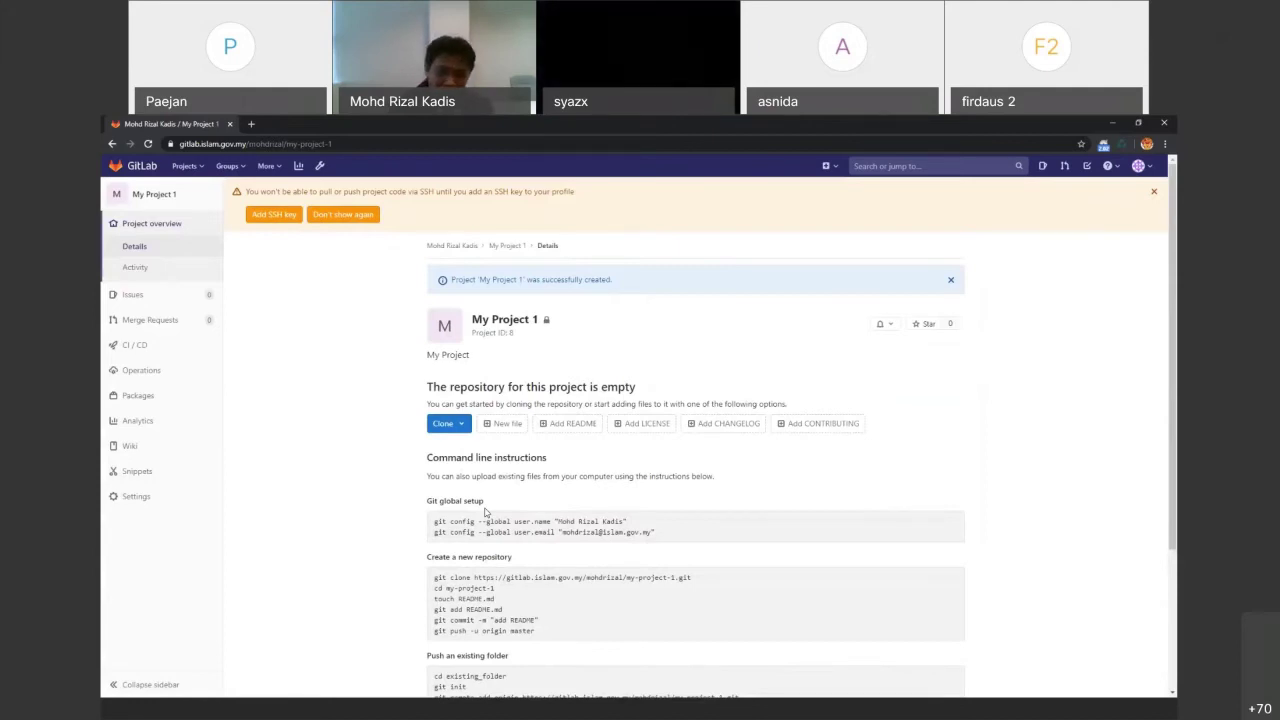
{"action": "left_click", "coordinate": [606, 716]}
{"action": "left_click", "coordinate": [190, 558]}
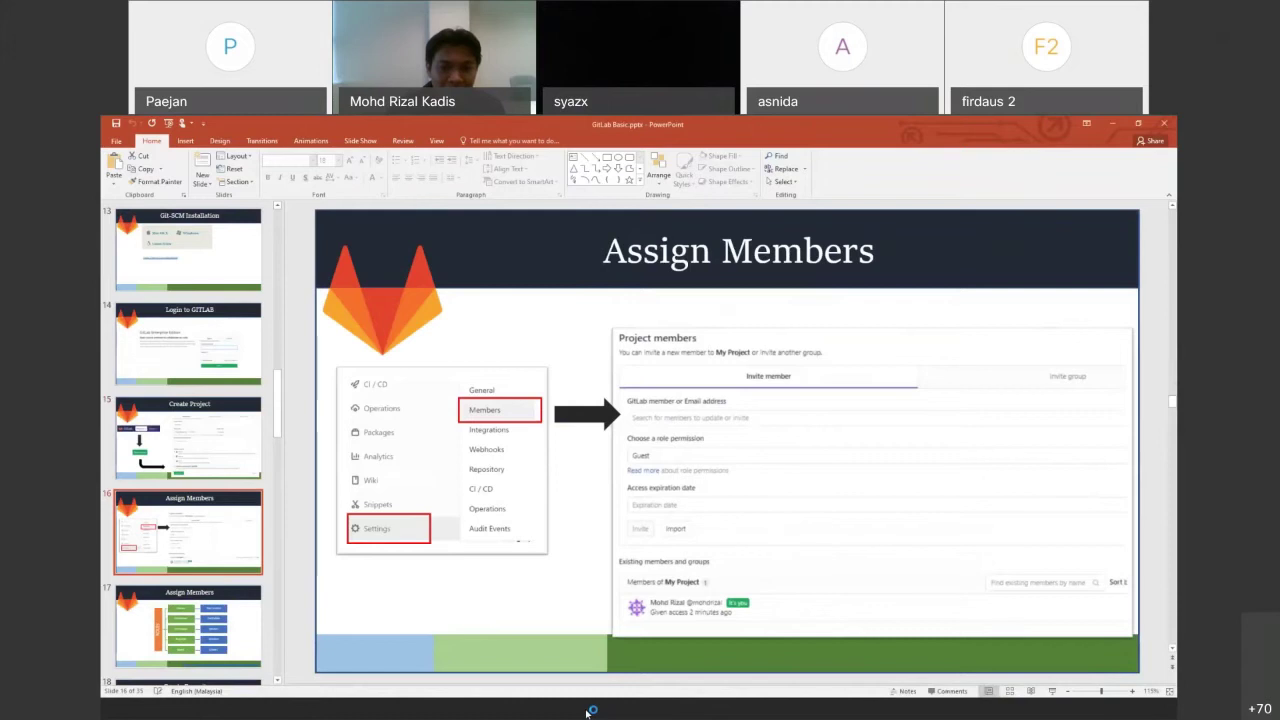
Alt+Tab from PowerPoint back to the My Project 1 page in GitLab
{"action": "key", "text": "alt+Tab"}
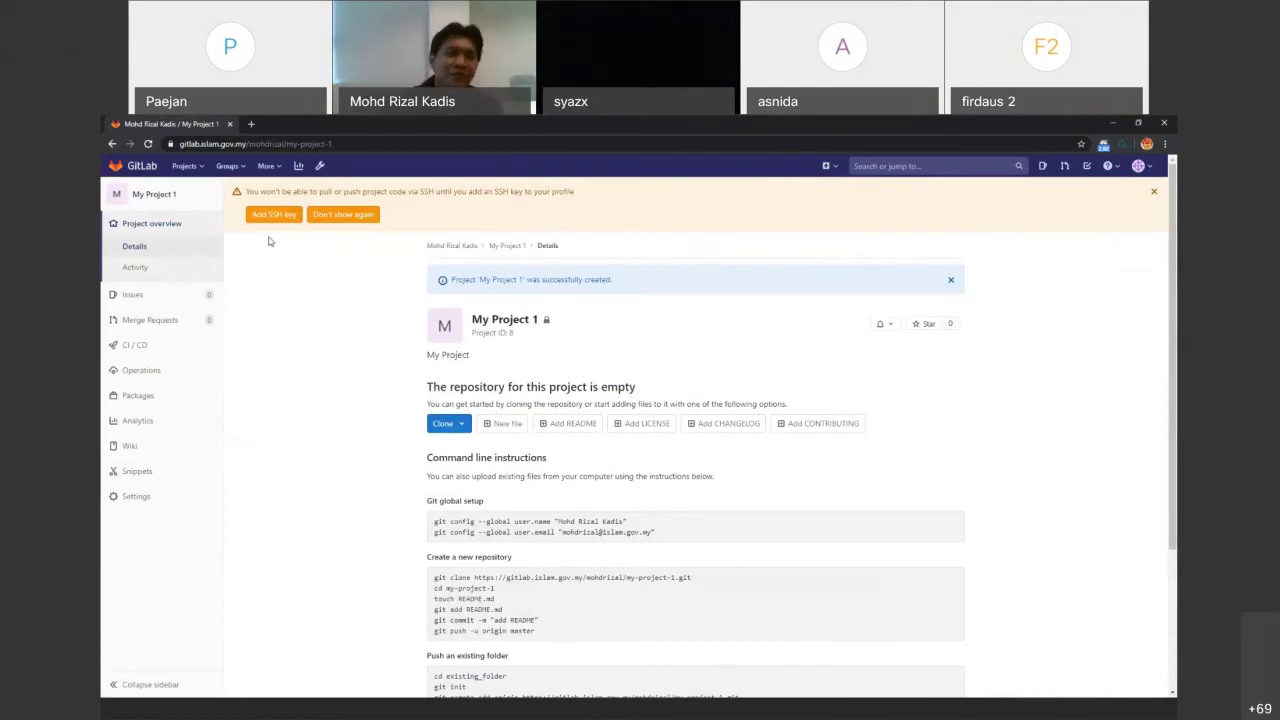
Go to the Admin Area's Users list and start a New user, ready to enter the Name
{"action": "left_click", "coordinate": [318, 167]}
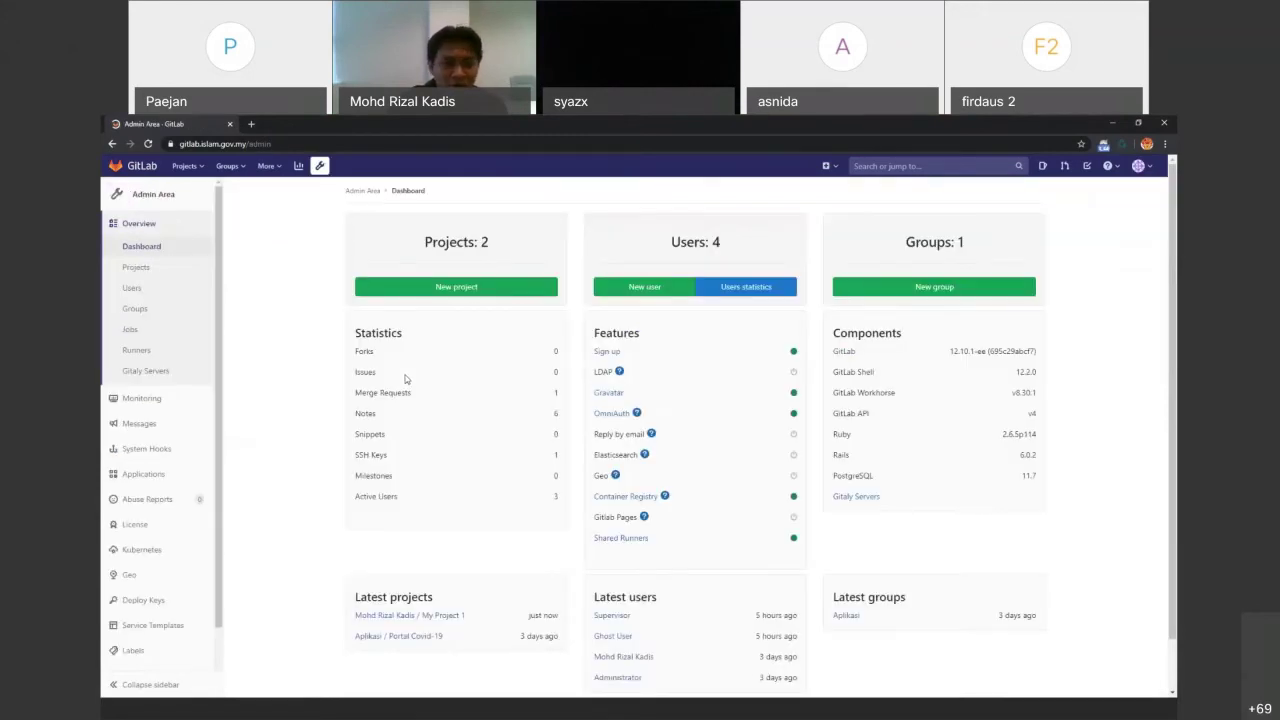
{"action": "left_click", "coordinate": [150, 296]}
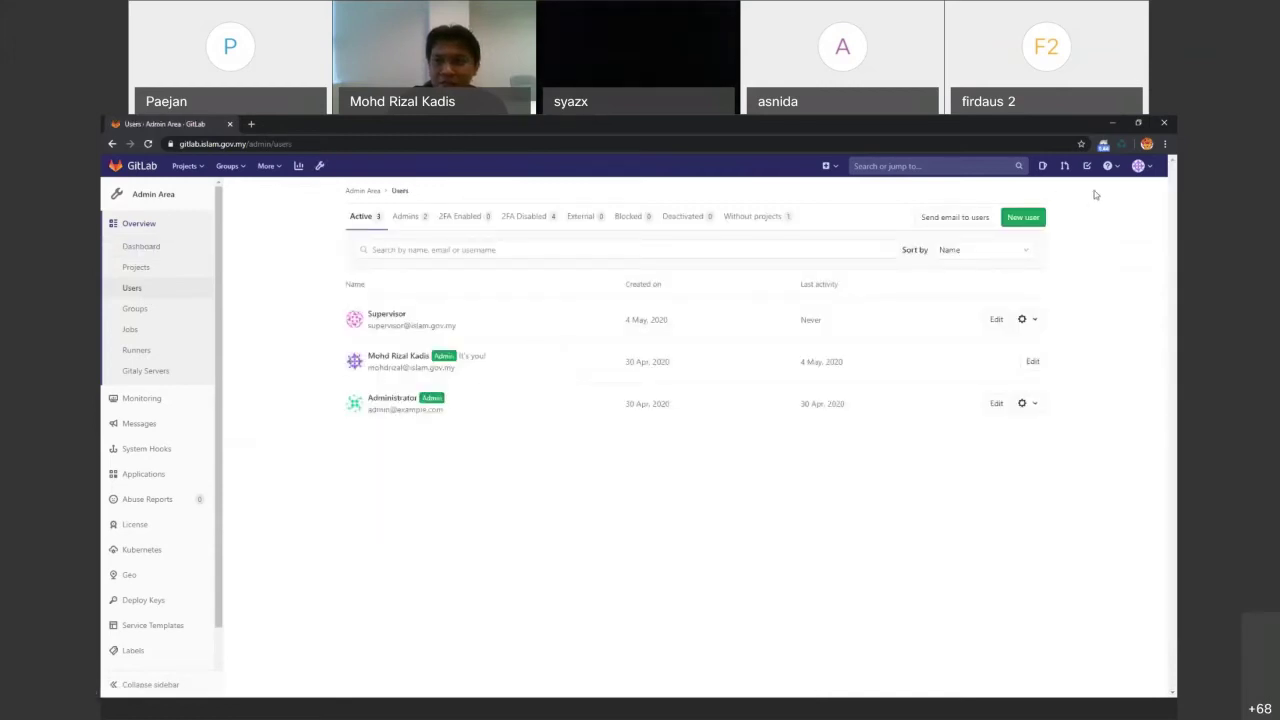
{"action": "left_click", "coordinate": [1023, 217]}
{"action": "left_click", "coordinate": [538, 293]}
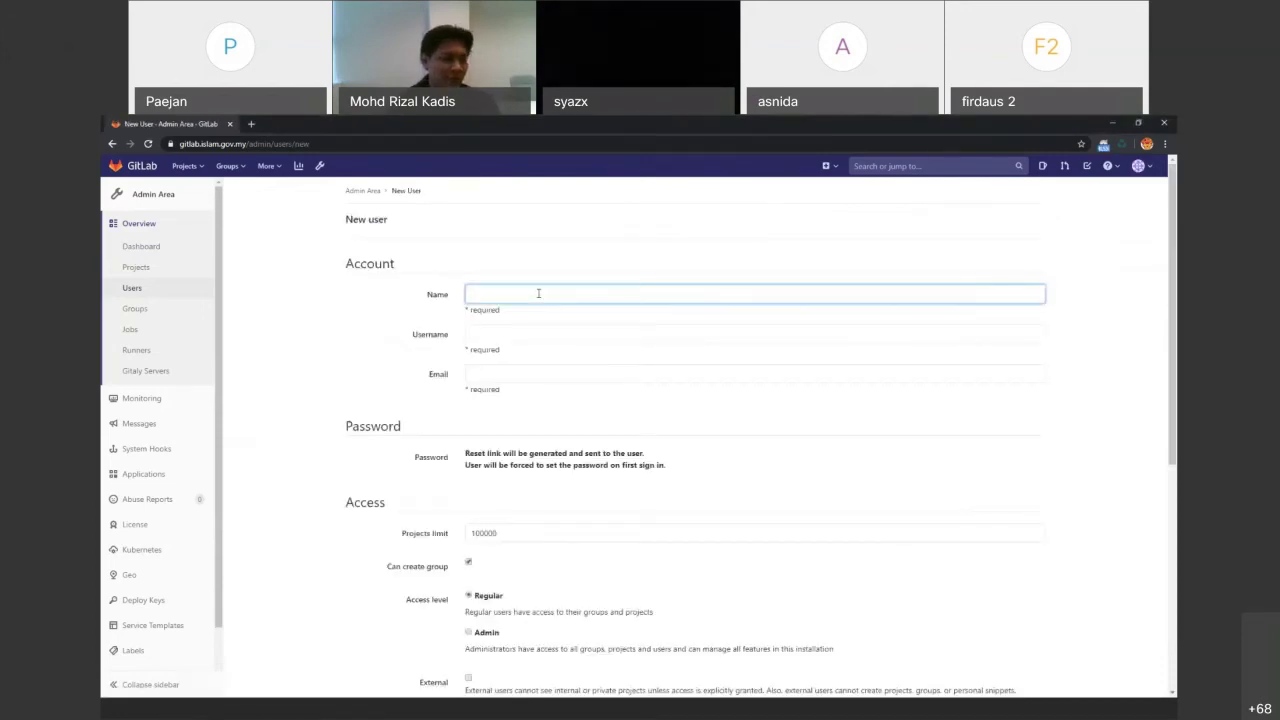
Create user Programmer with username programmer and its e-mail address
{"action": "type", "text": "Pr"}
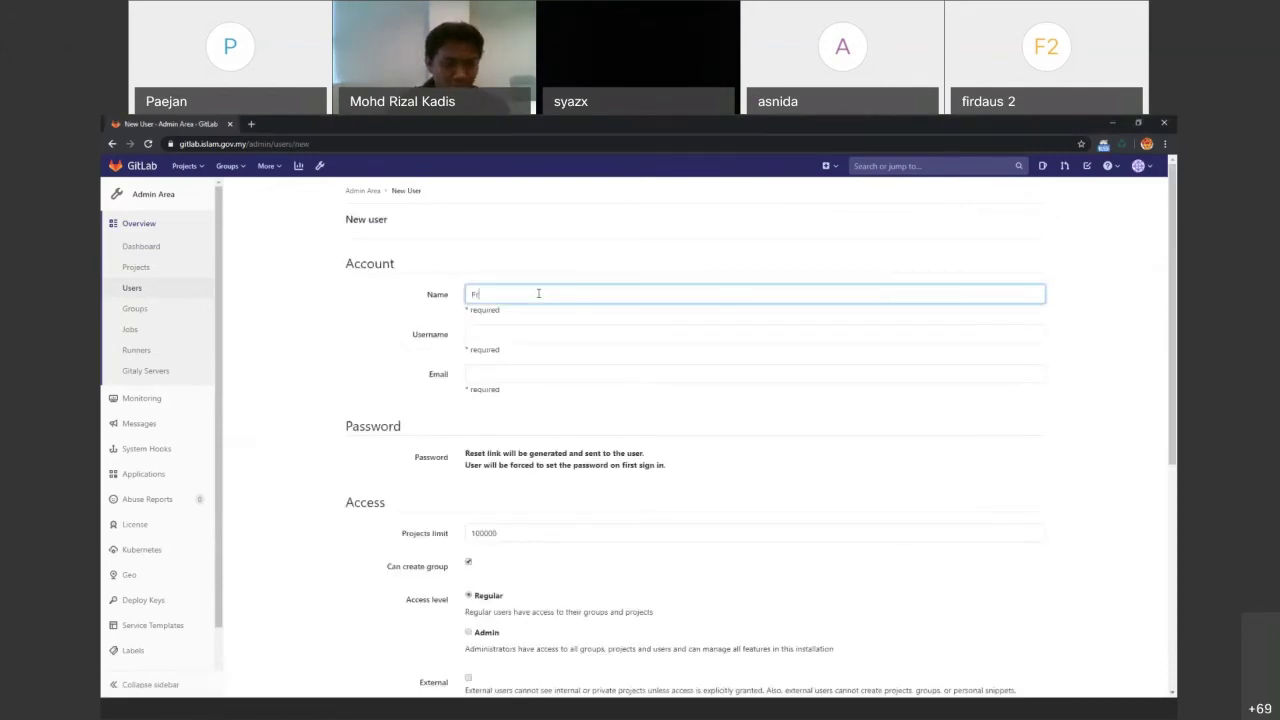
{"action": "type", "text": "ogrammer"}
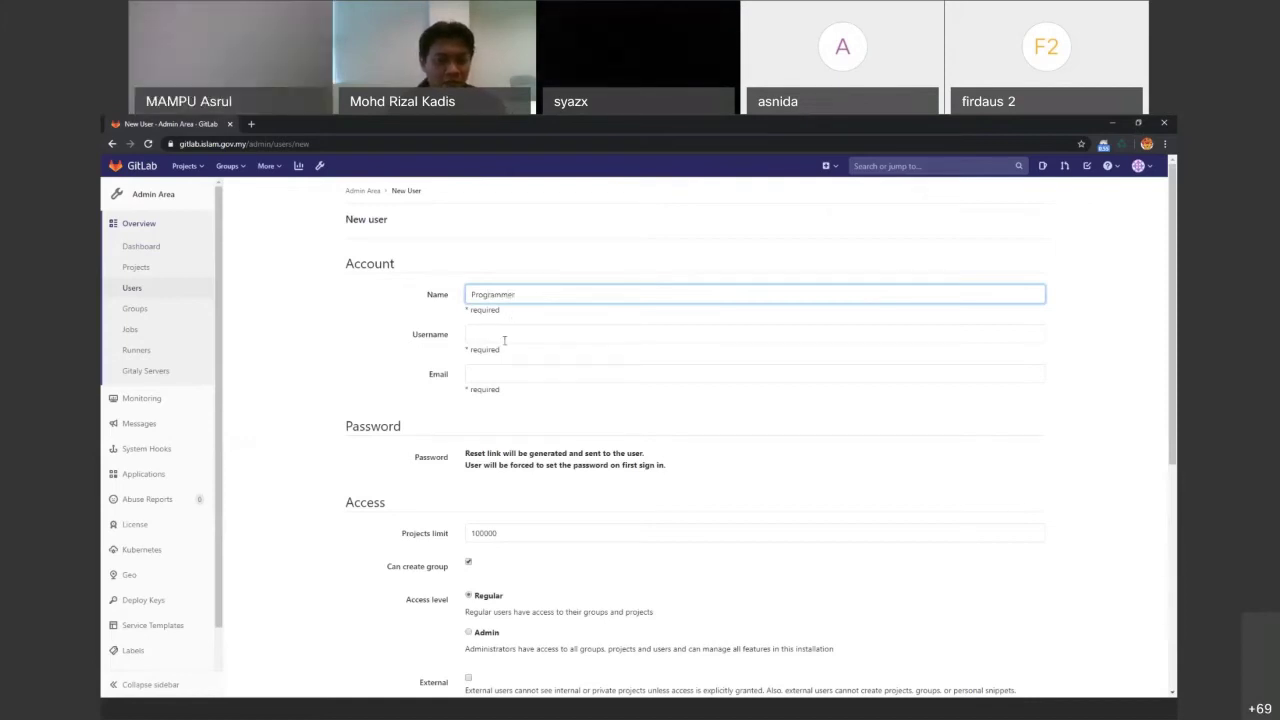
{"action": "left_click", "coordinate": [504, 338]}
{"action": "type", "text": "programmer"}
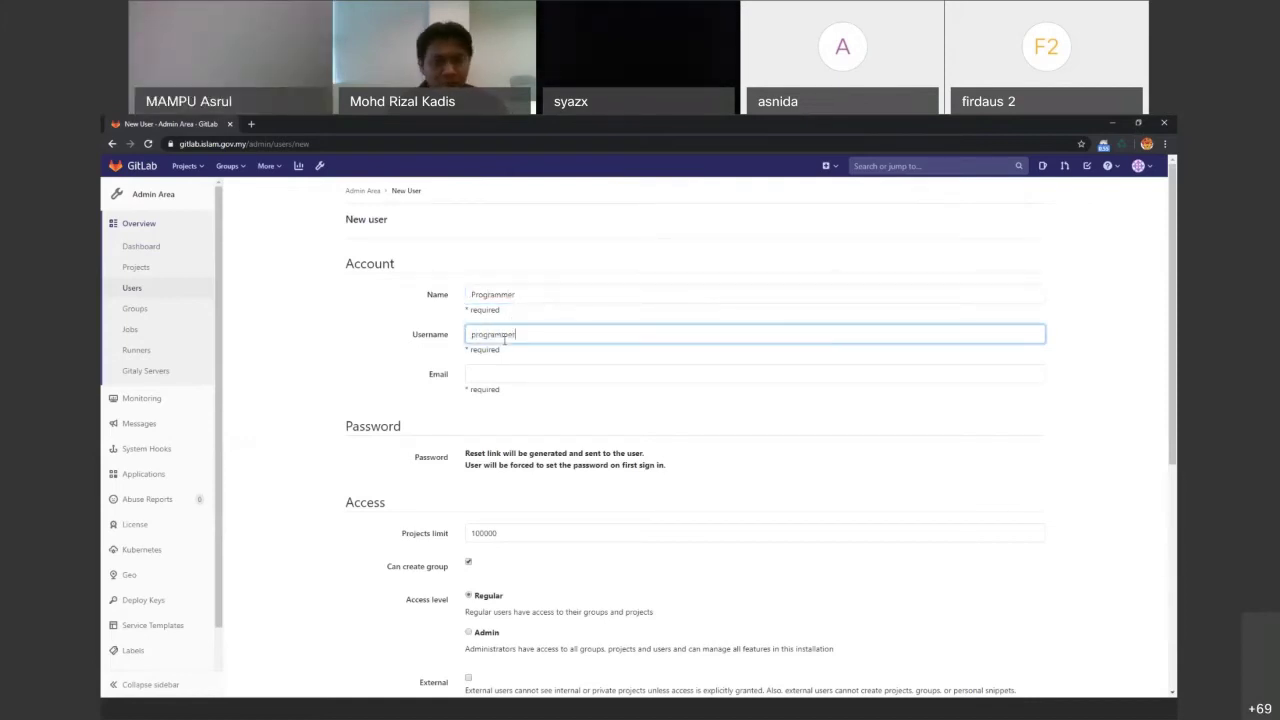
{"action": "key", "text": "Tab"}
{"action": "scroll", "coordinate": [457, 507], "scroll_direction": "down", "scroll_amount": 1}
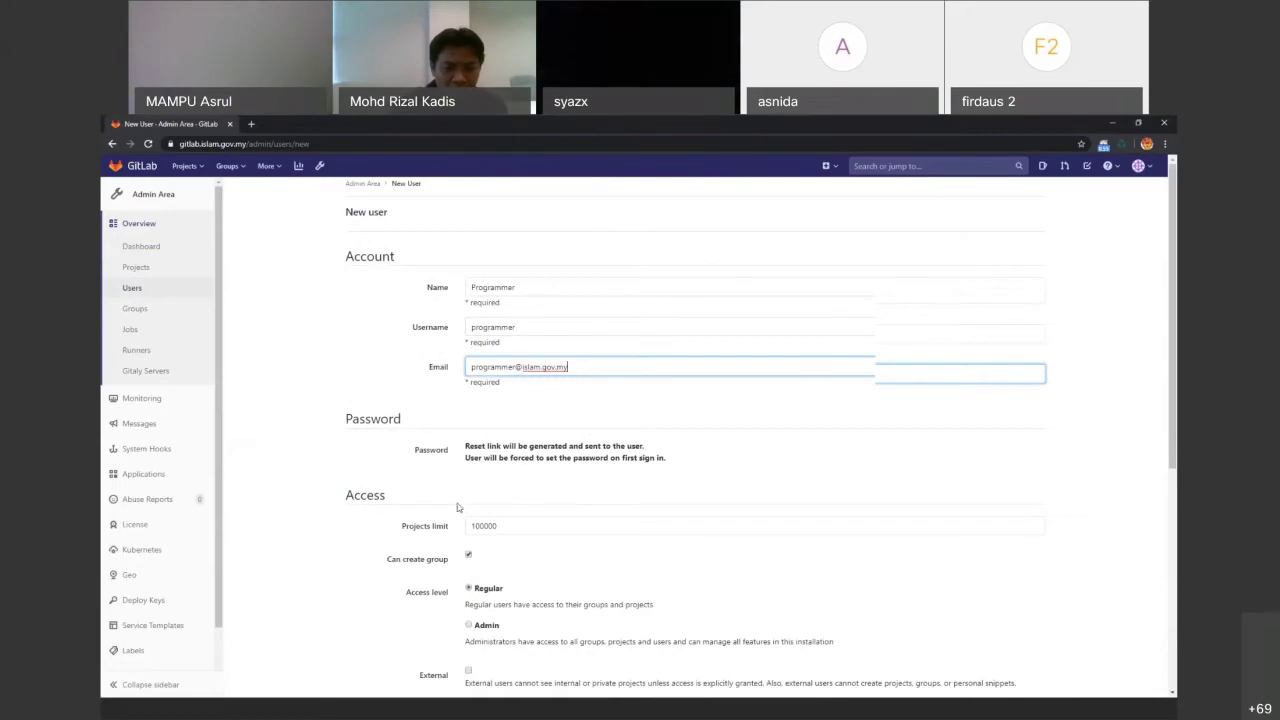
{"action": "scroll", "coordinate": [457, 507], "scroll_direction": "down", "scroll_amount": 2}
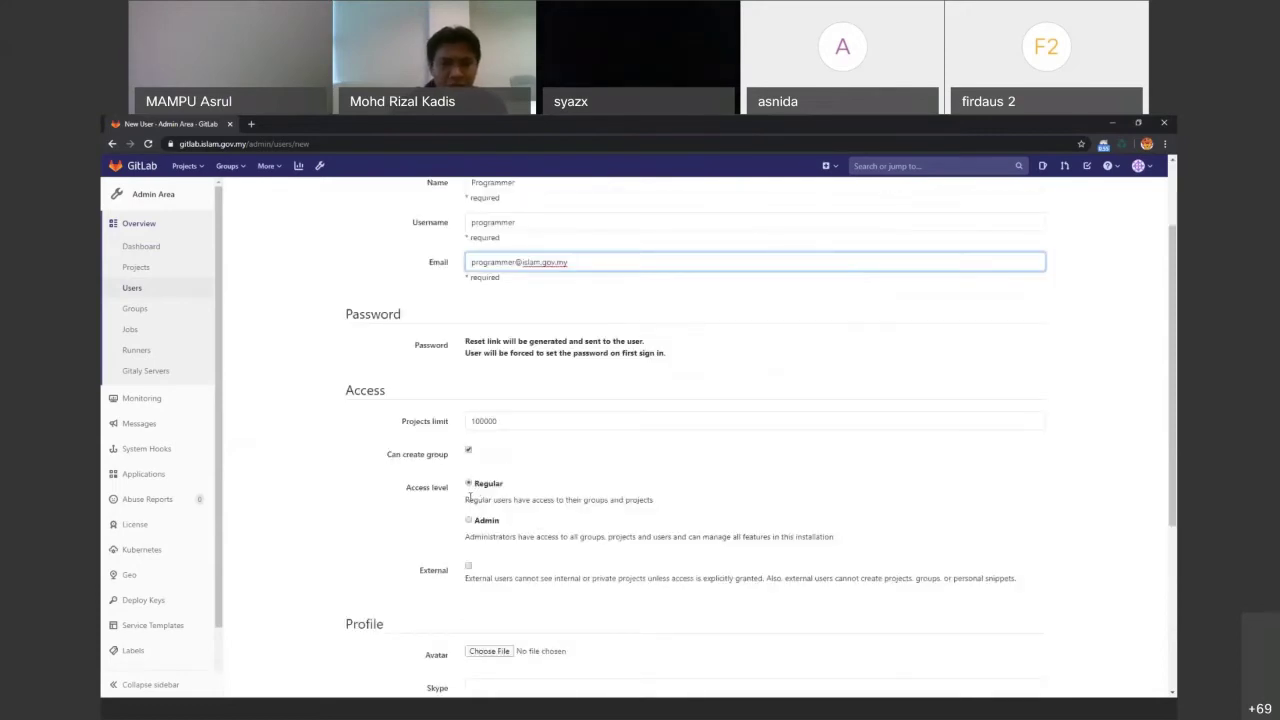
{"action": "scroll", "coordinate": [470, 500], "scroll_direction": "down", "scroll_amount": 6}
{"action": "left_click", "coordinate": [399, 634]}
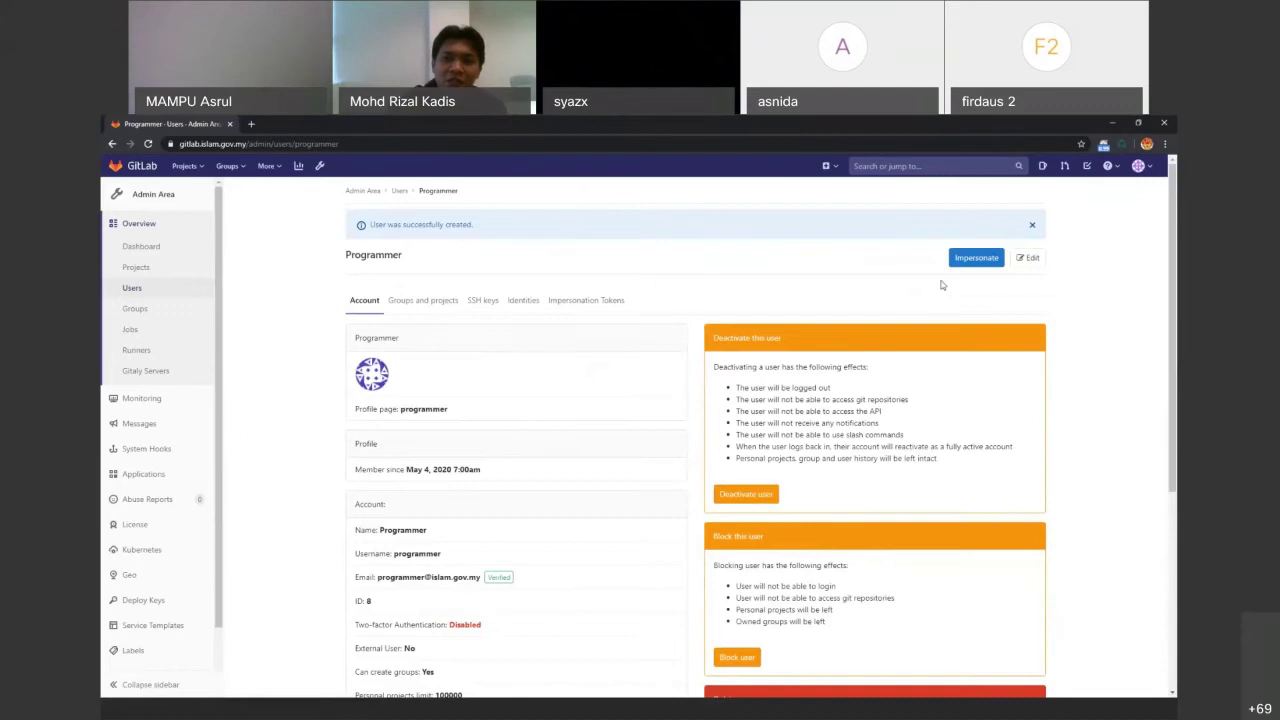
Enter and confirm a new password on the Programmer user's edit page, then save it
{"action": "left_click", "coordinate": [986, 260]}
{"action": "left_click", "coordinate": [509, 452]}
{"action": "type", "text": "•••••••"}
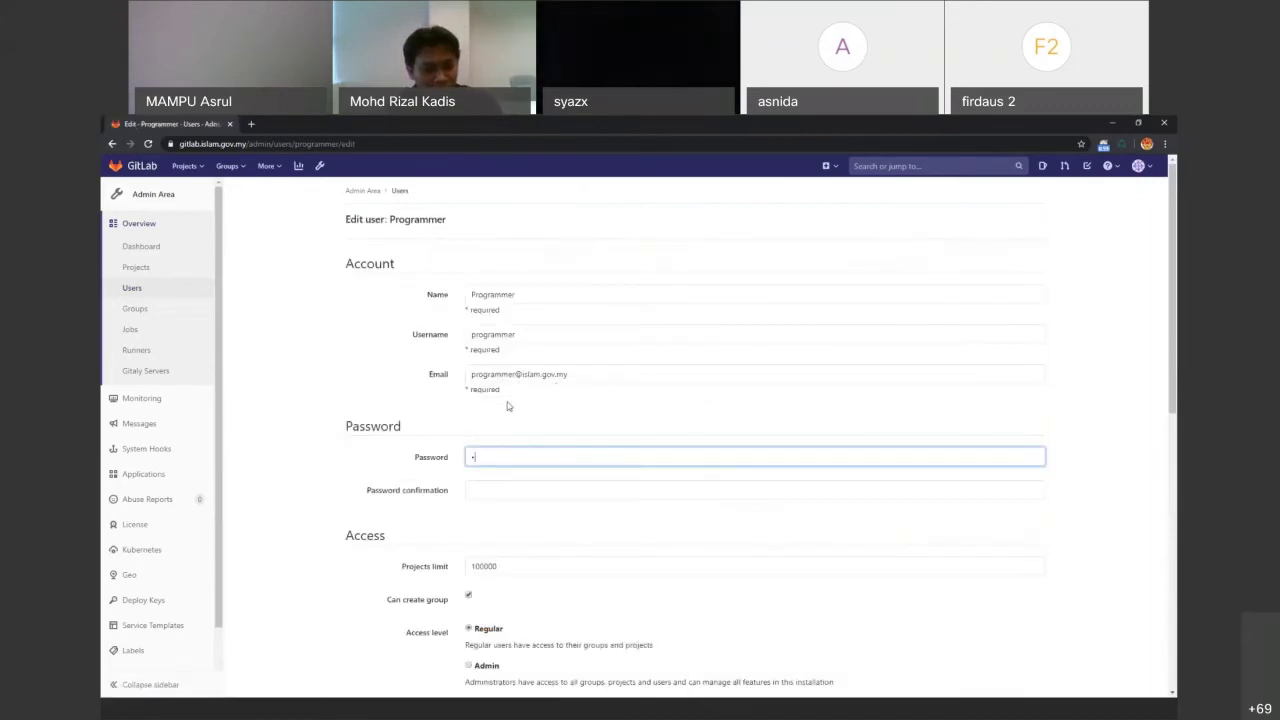
{"action": "type", "text": "•"}
{"action": "left_click", "coordinate": [494, 491]}
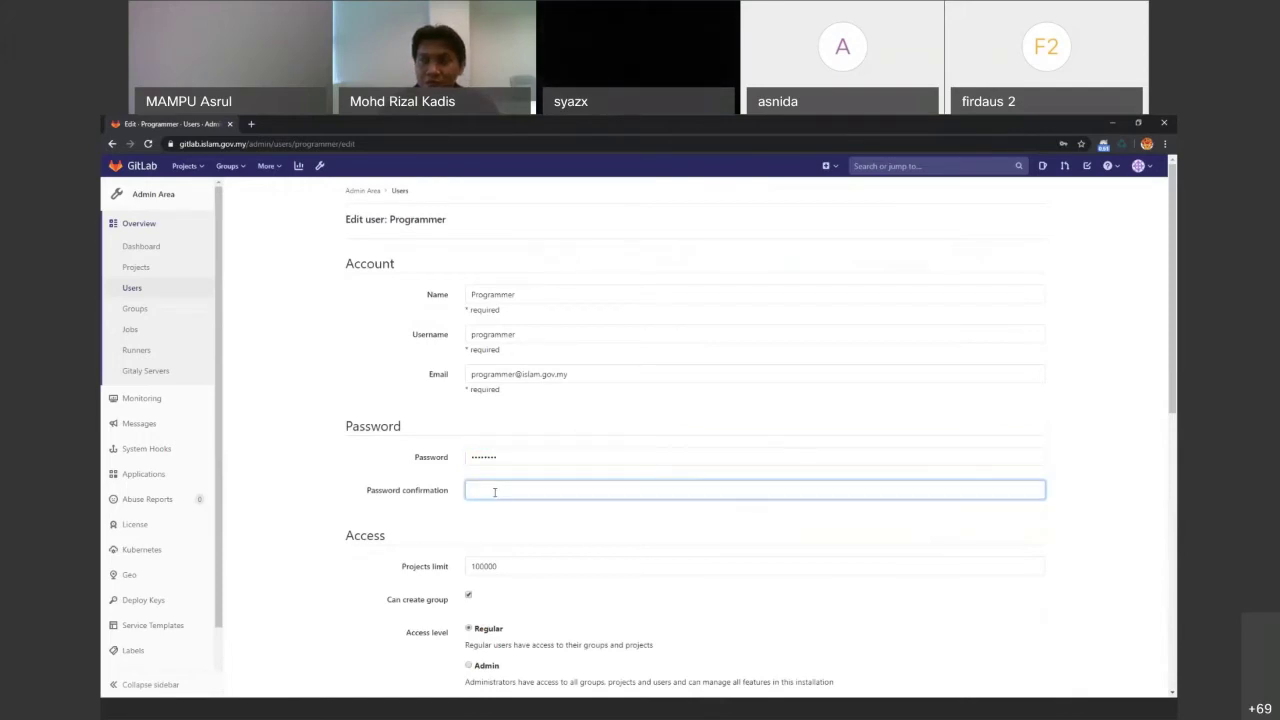
{"action": "type", "text": "••••••••"}
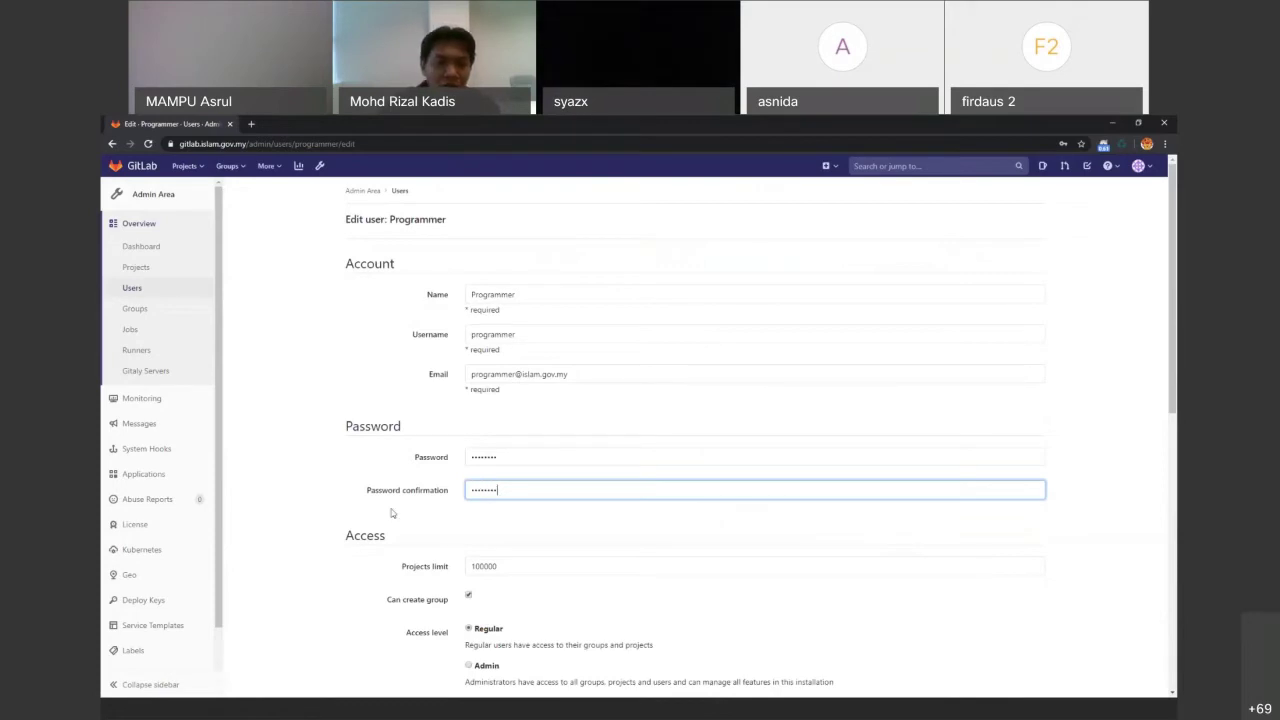
{"action": "scroll", "coordinate": [400, 550], "scroll_direction": "down", "scroll_amount": 3}
{"action": "scroll", "coordinate": [417, 606], "scroll_direction": "down", "scroll_amount": 3}
{"action": "left_click", "coordinate": [404, 636]}
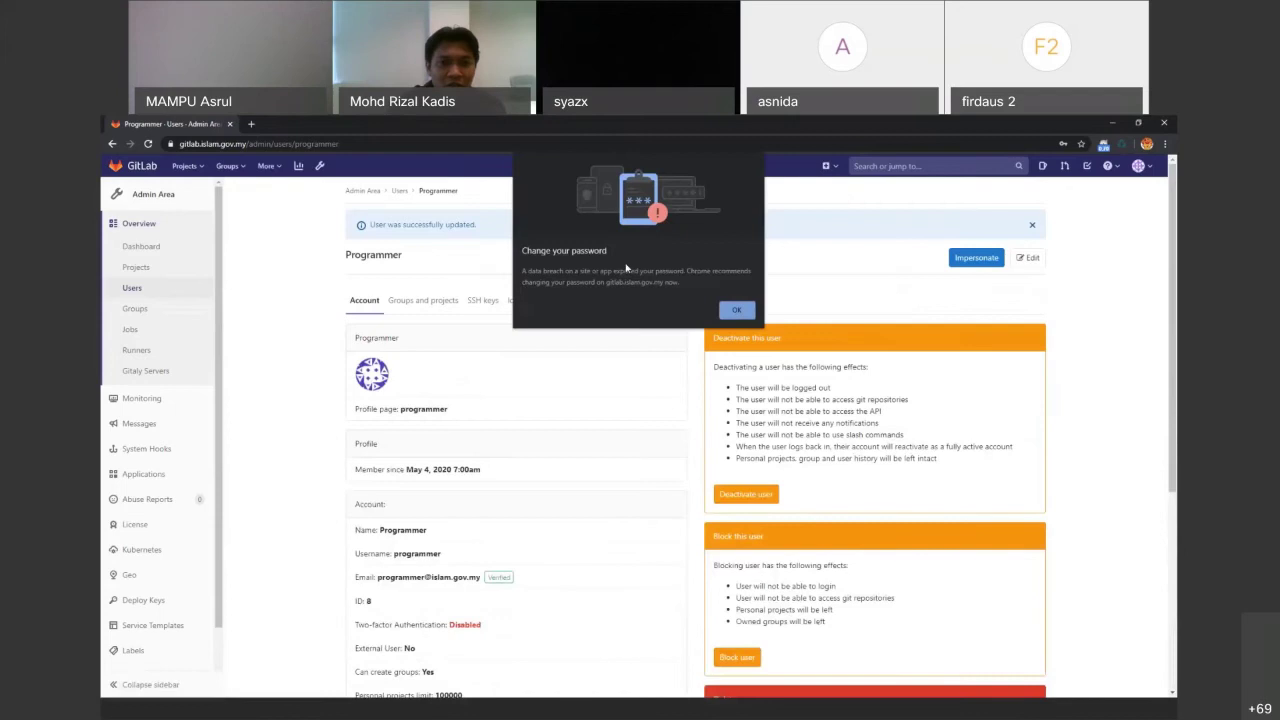
{"action": "left_click", "coordinate": [734, 311]}
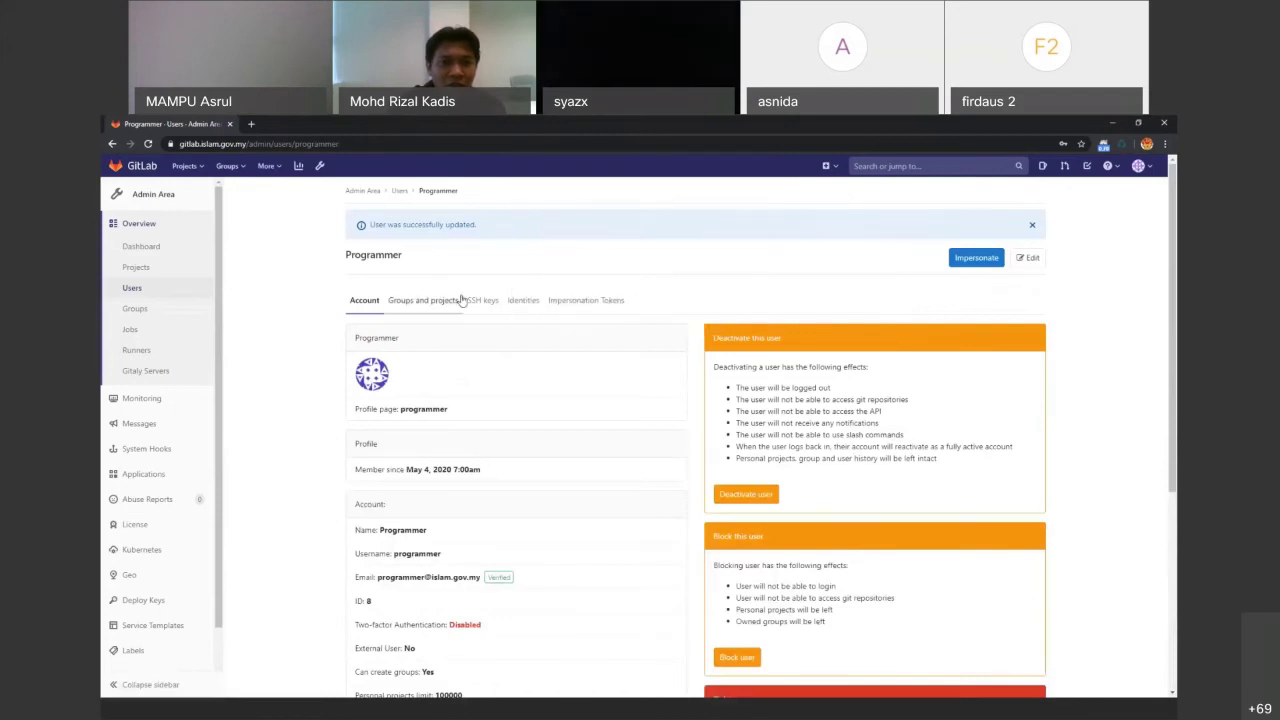
Begin a new user with name Officer, username Officer and the officer's e-mail address
{"action": "left_click", "coordinate": [398, 194]}
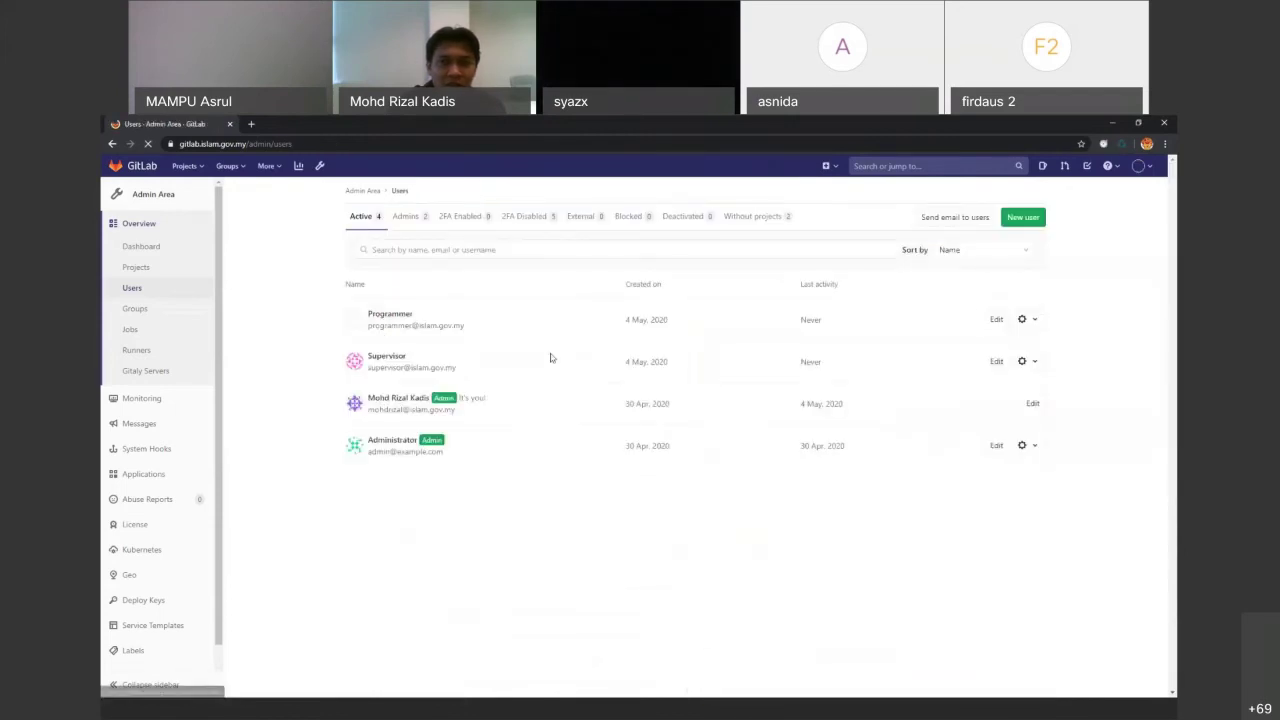
{"action": "left_click", "coordinate": [1026, 216]}
{"action": "left_click", "coordinate": [530, 296]}
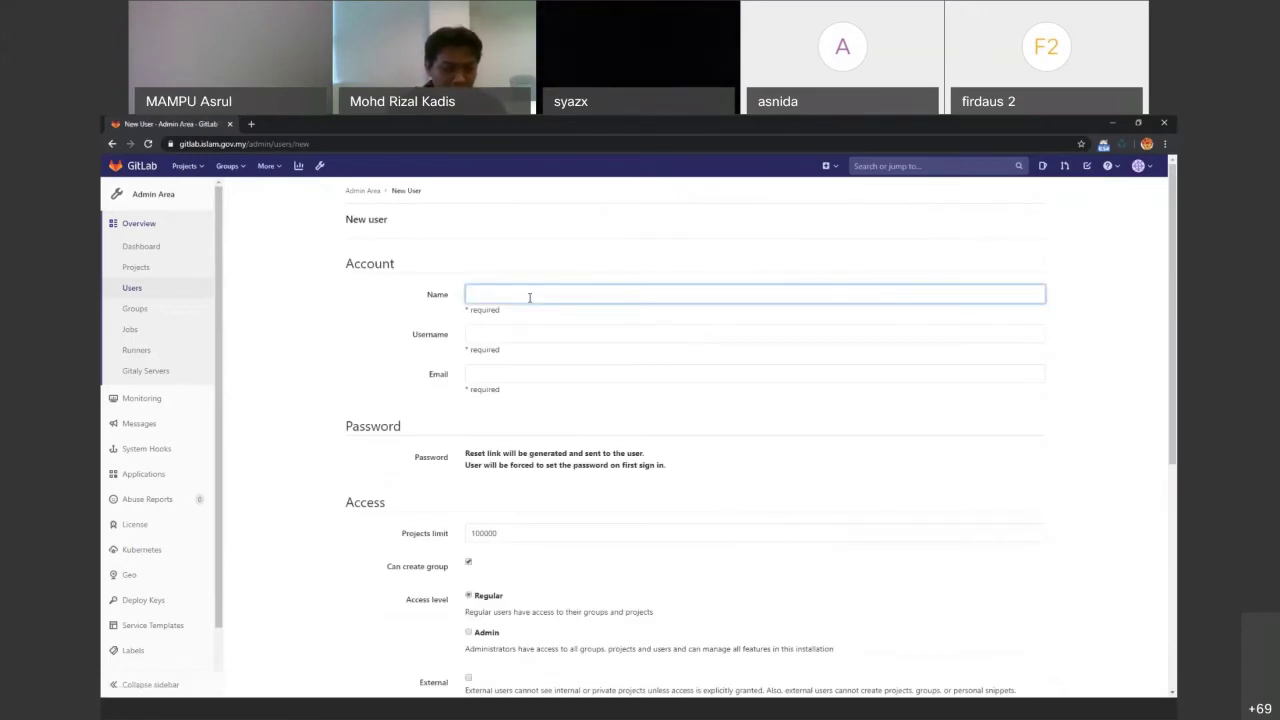
{"action": "type", "text": "Officer"}
{"action": "key", "text": "Tab"}
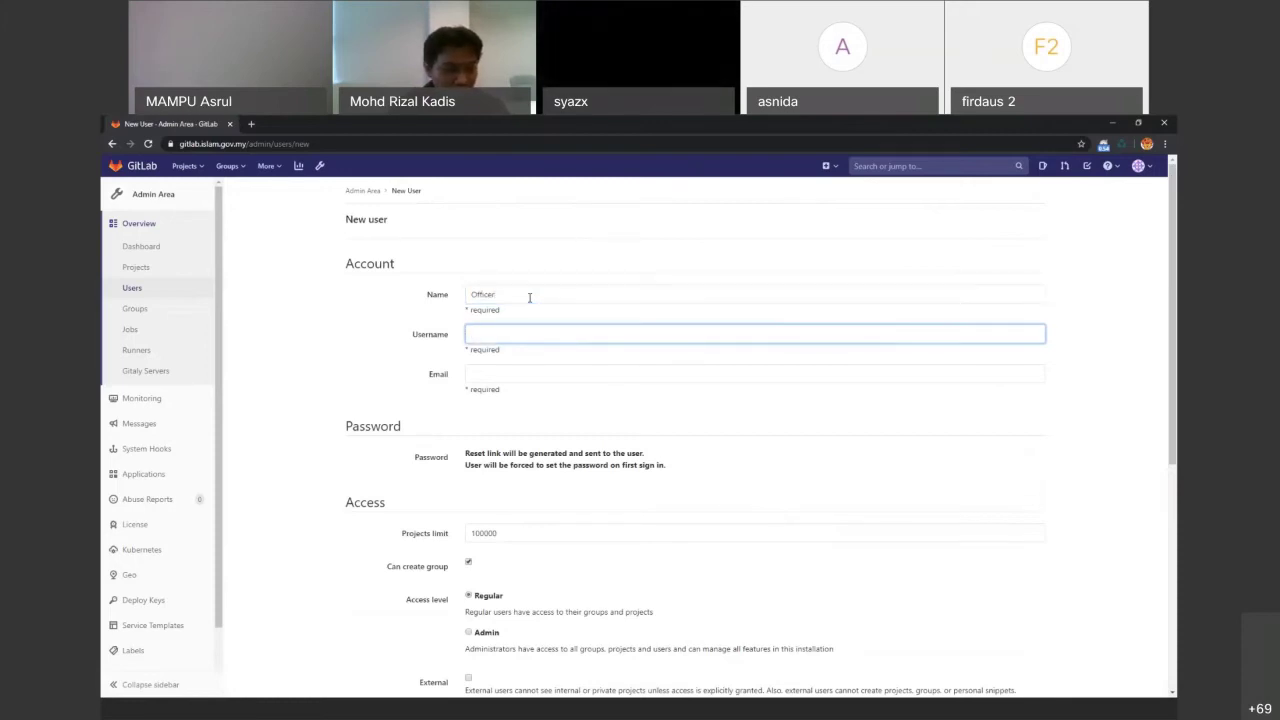
{"action": "type", "text": "Officer"}
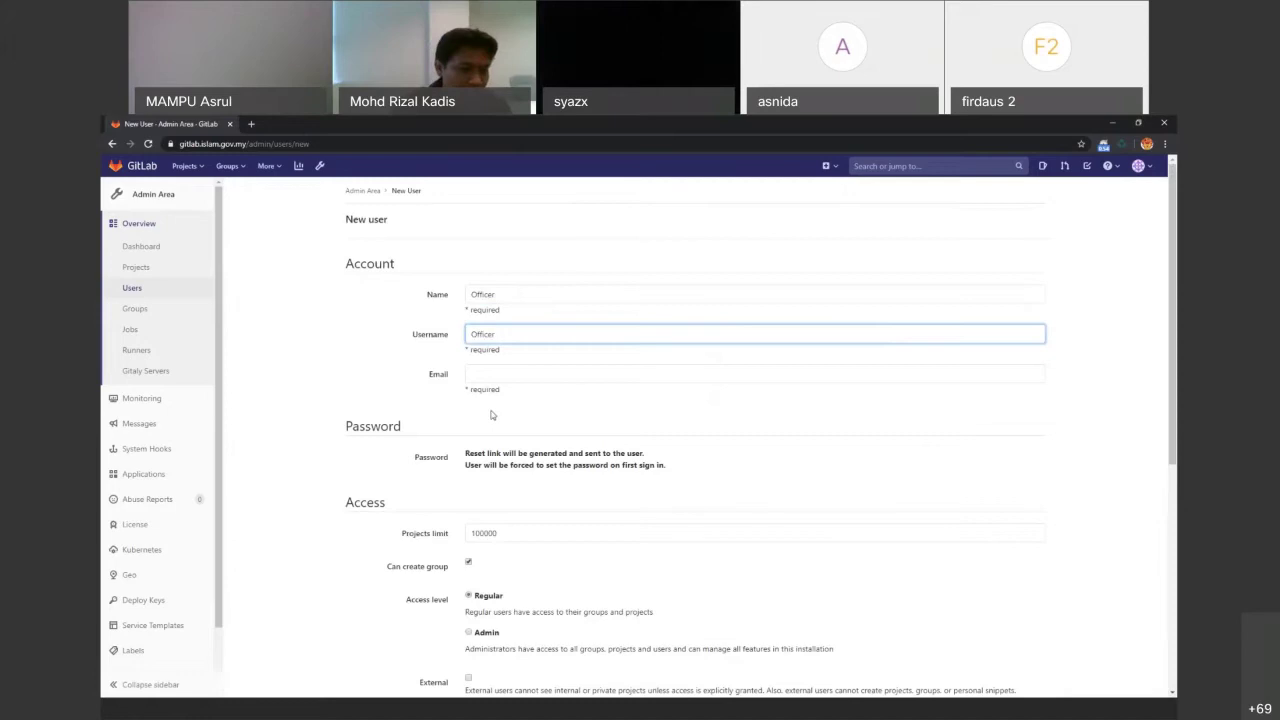
{"action": "left_click", "coordinate": [504, 373]}
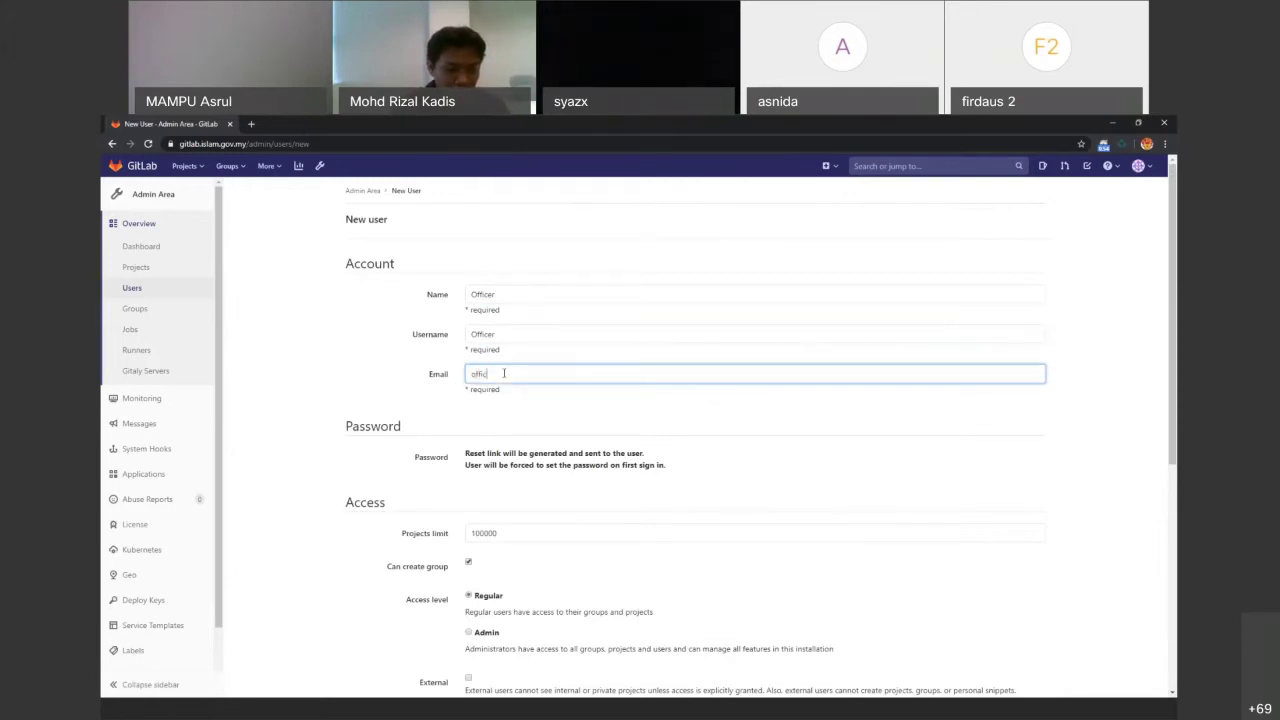
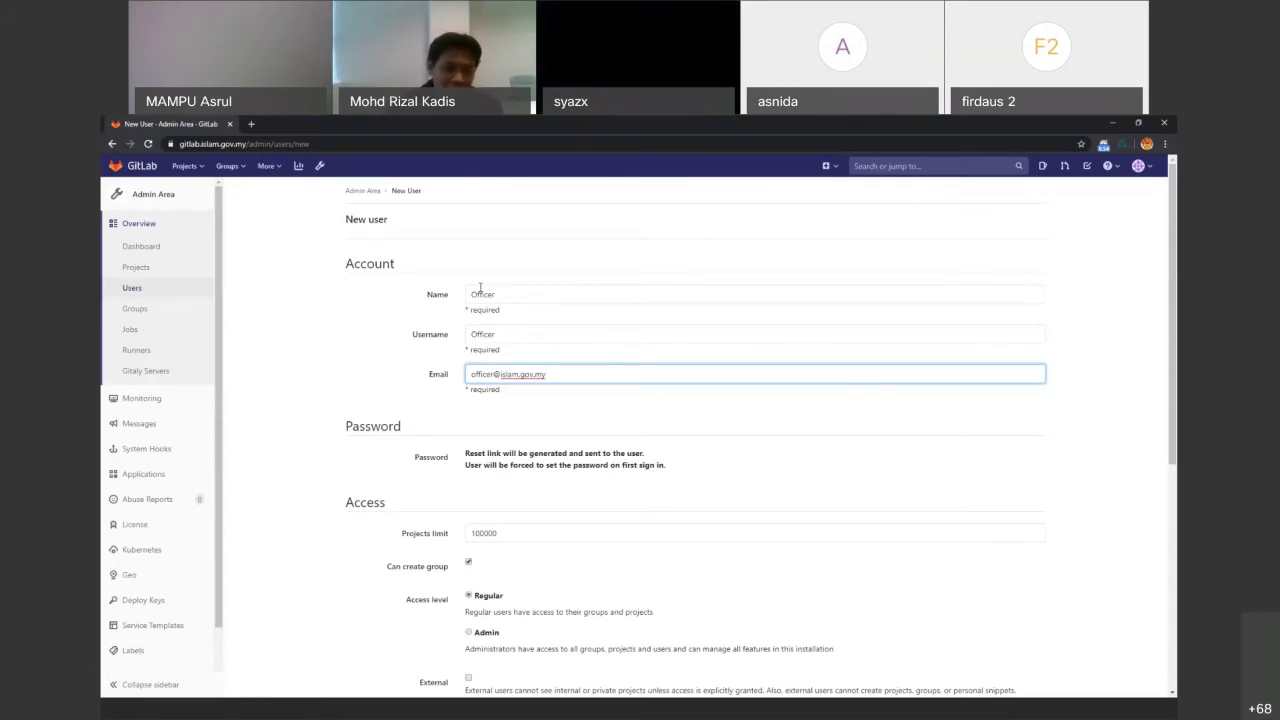
Set the access level to Admin, change the username to lowercase 'officer', and create the user
{"action": "scroll", "coordinate": [516, 600], "scroll_direction": "down", "scroll_amount": 3}
{"action": "scroll", "coordinate": [540, 600], "scroll_direction": "up", "scroll_amount": 2}
{"action": "left_click", "coordinate": [469, 577]}
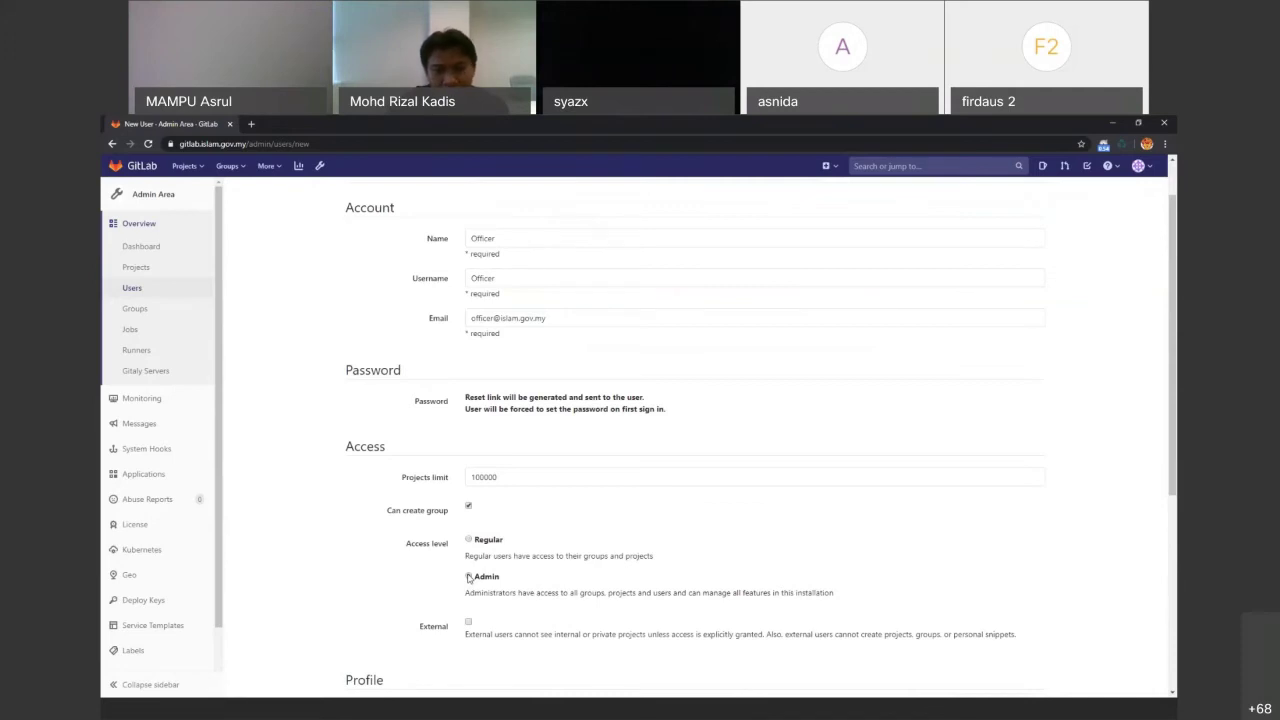
{"action": "scroll", "coordinate": [455, 560], "scroll_direction": "down", "scroll_amount": 1}
{"action": "scroll", "coordinate": [443, 570], "scroll_direction": "up", "scroll_amount": 1}
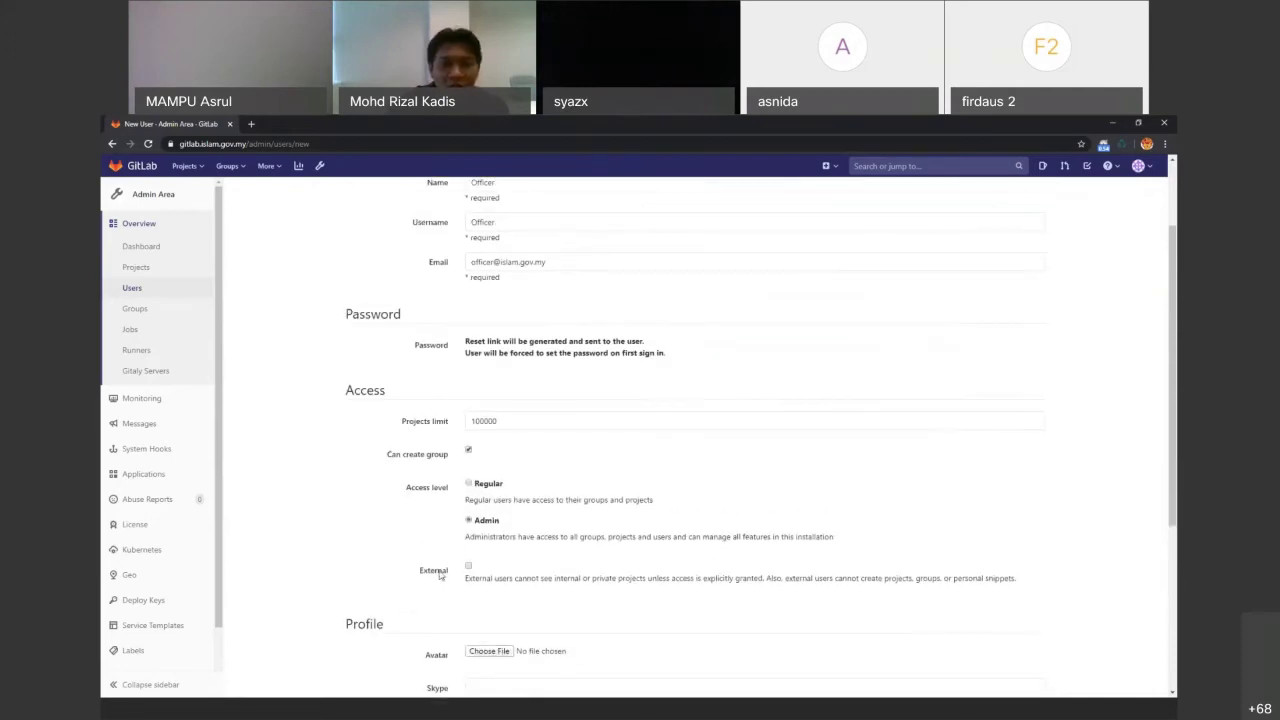
{"action": "scroll", "coordinate": [470, 251], "scroll_direction": "up", "scroll_amount": 1}
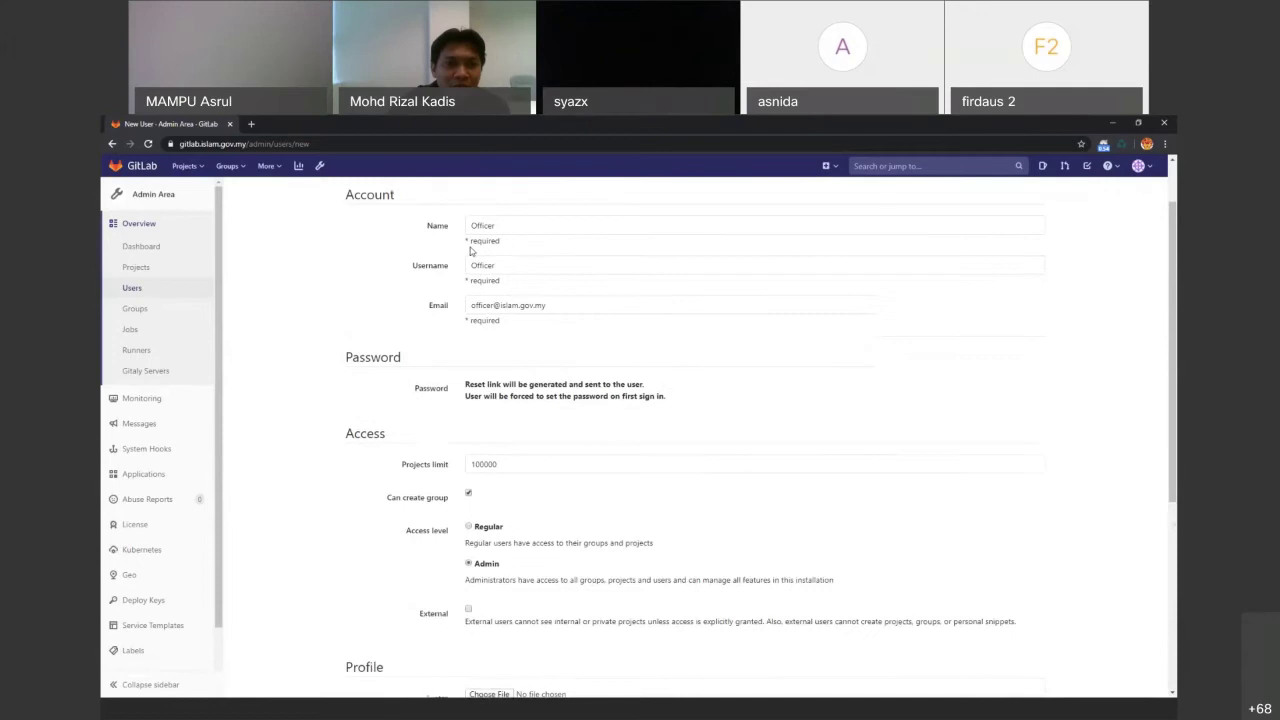
{"action": "scroll", "coordinate": [470, 251], "scroll_direction": "up", "scroll_amount": 1}
{"action": "left_click_drag", "start_coordinate": [477, 278], "coordinate": [438, 265]}
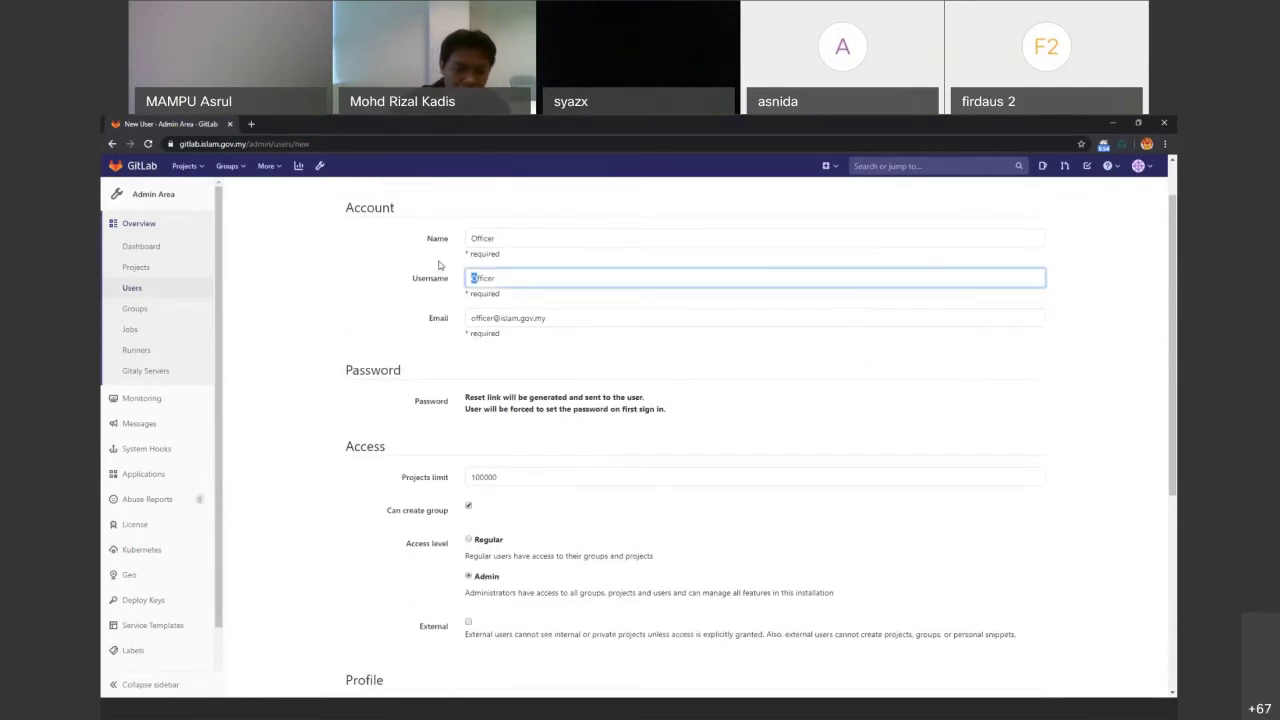
{"action": "type", "text": "o"}
{"action": "scroll", "coordinate": [335, 314], "scroll_direction": "down", "scroll_amount": 3}
{"action": "left_click", "coordinate": [393, 643]}
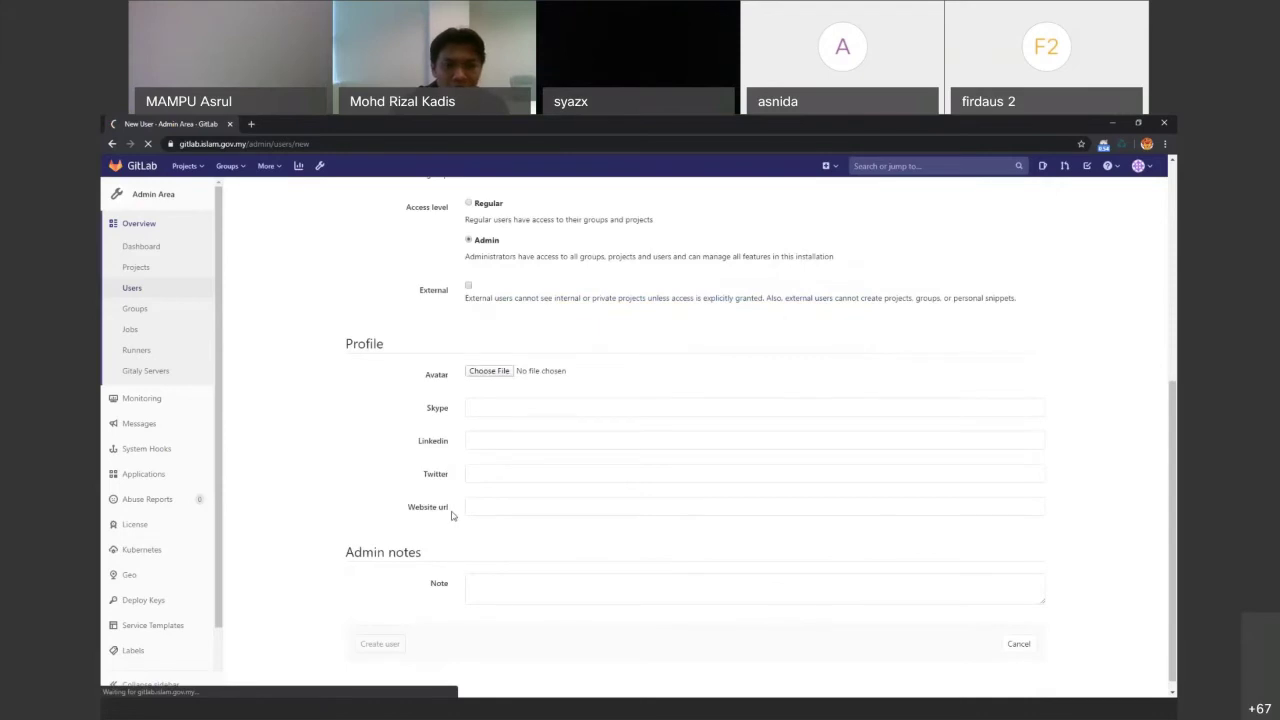
{"action": "left_click", "coordinate": [1029, 258]}
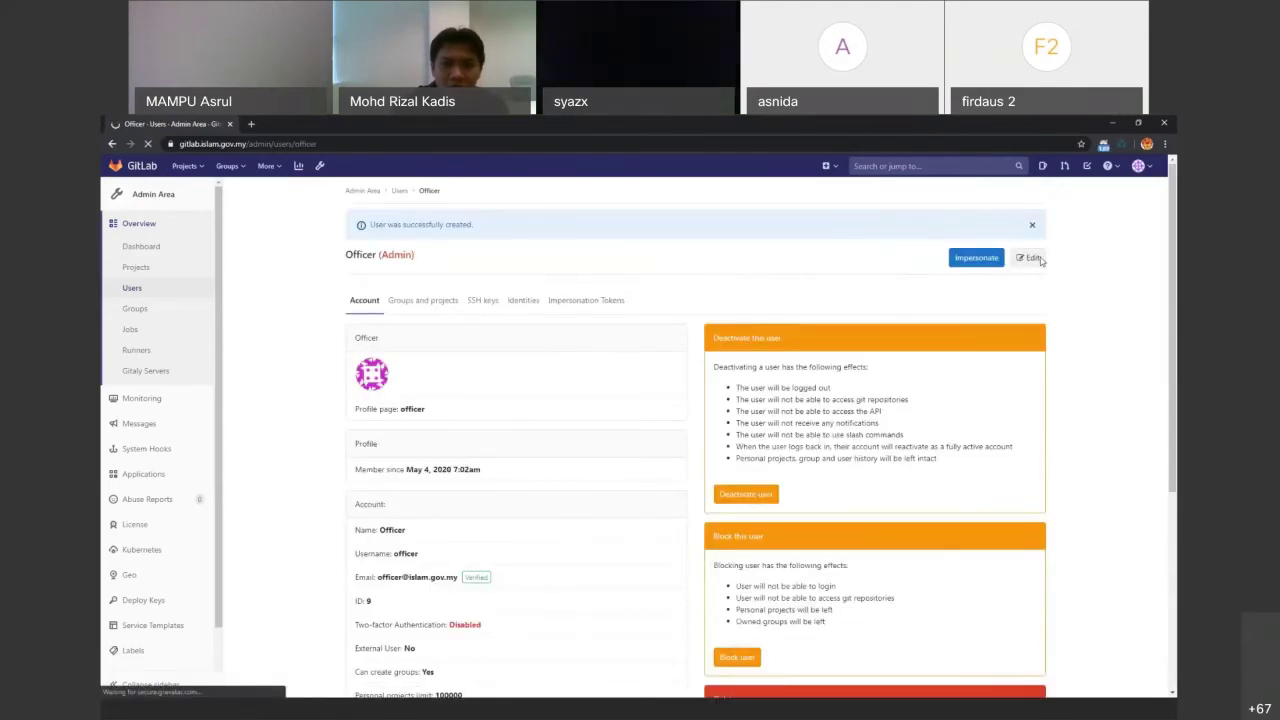
Enter and confirm a password for the Officer account and save the change
{"action": "left_click", "coordinate": [501, 456]}
{"action": "type", "text": "********"}
{"action": "left_click", "coordinate": [487, 488]}
{"action": "type", "text": "*******"}
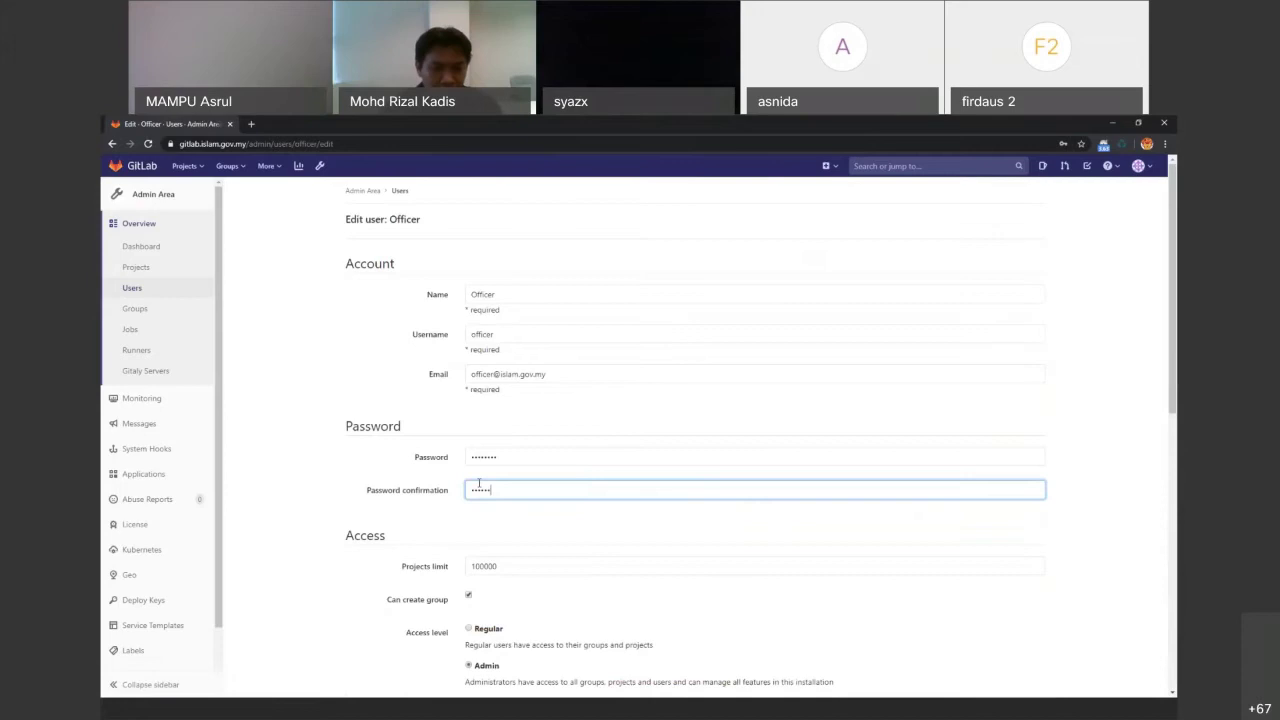
{"action": "scroll", "coordinate": [480, 531], "scroll_direction": "down", "scroll_amount": 5}
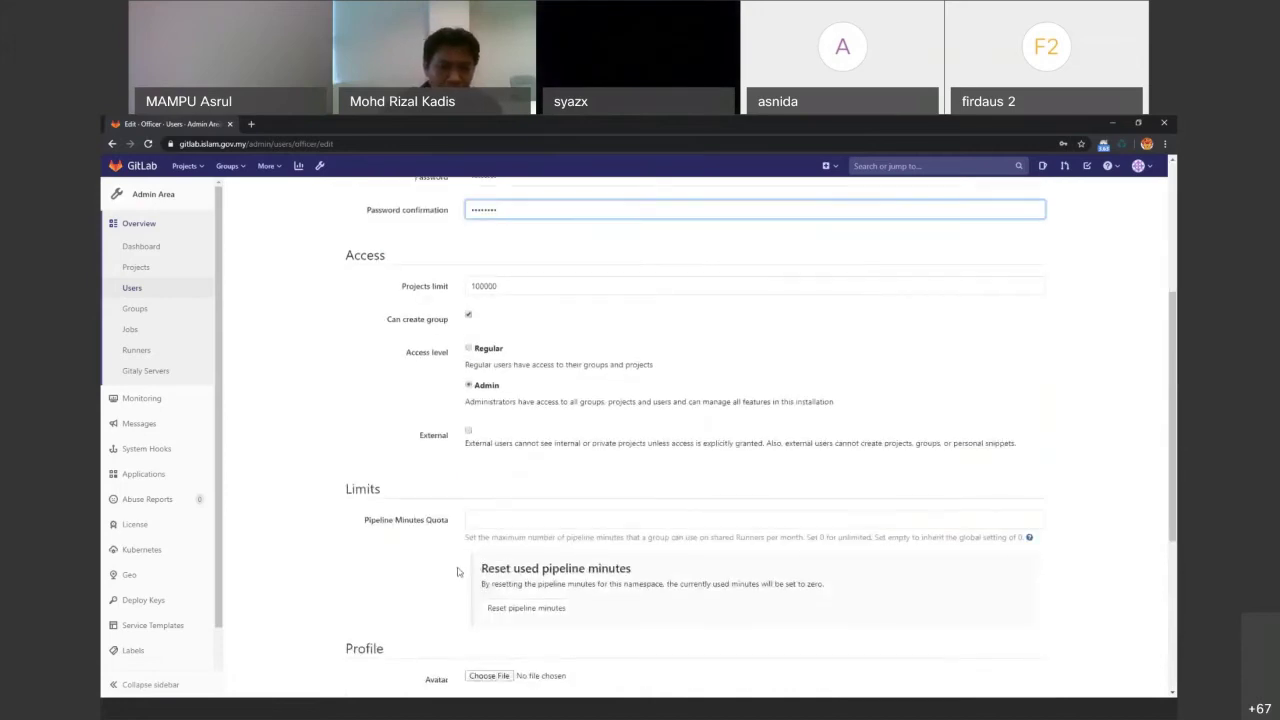
{"action": "scroll", "coordinate": [425, 628], "scroll_direction": "down", "scroll_amount": 2}
{"action": "left_click", "coordinate": [385, 632]}
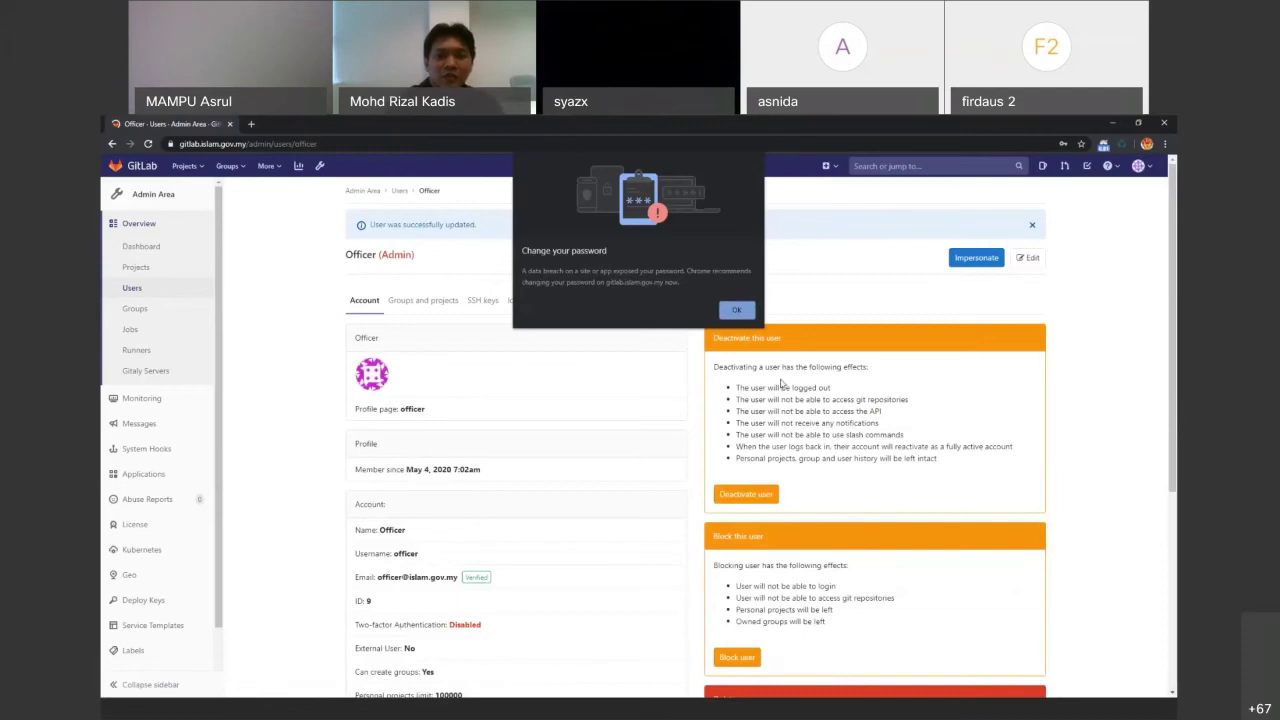
{"action": "left_click", "coordinate": [736, 310]}
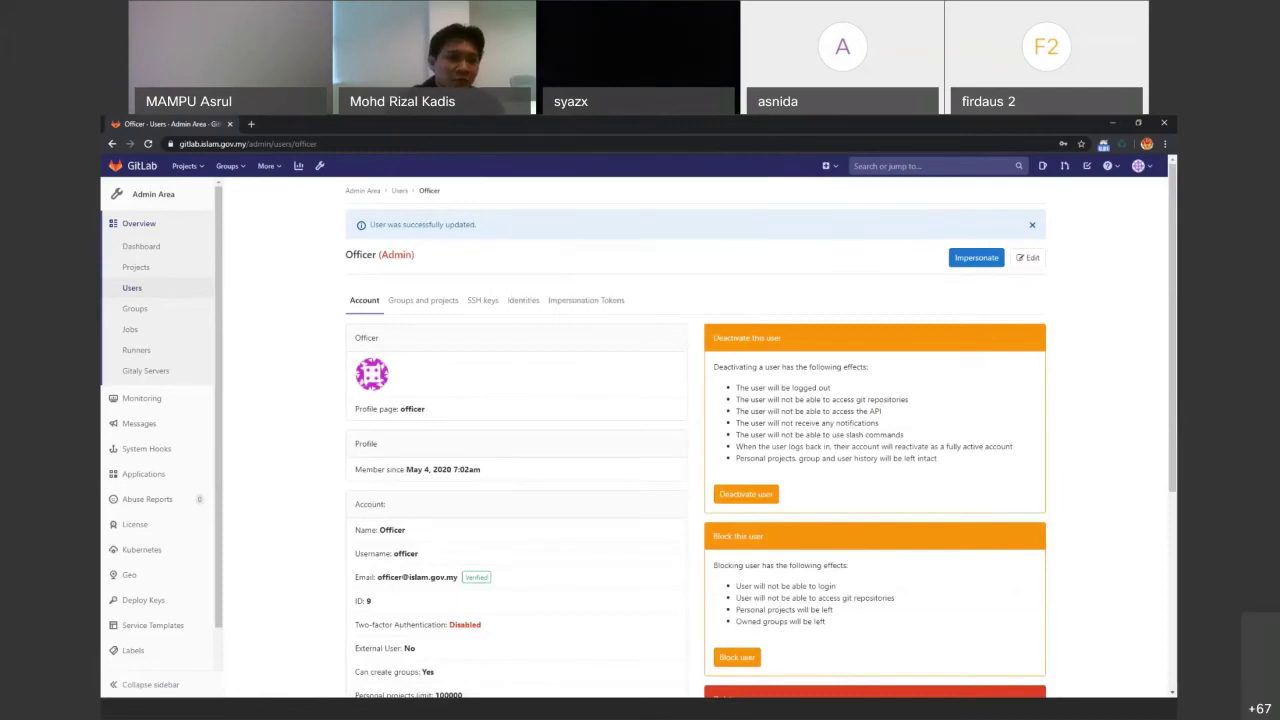
Go to Your projects and open My Project 1
{"action": "left_click", "coordinate": [187, 166]}
{"action": "left_click", "coordinate": [187, 195]}
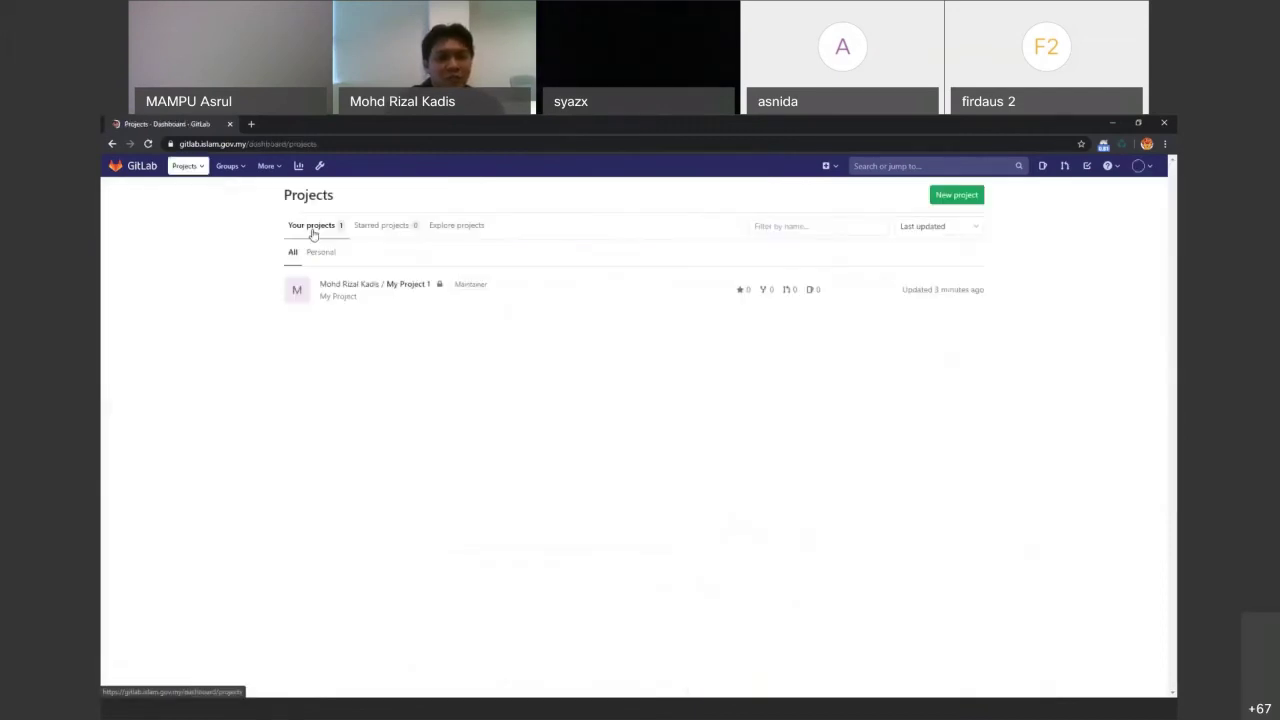
{"action": "left_click", "coordinate": [416, 285]}
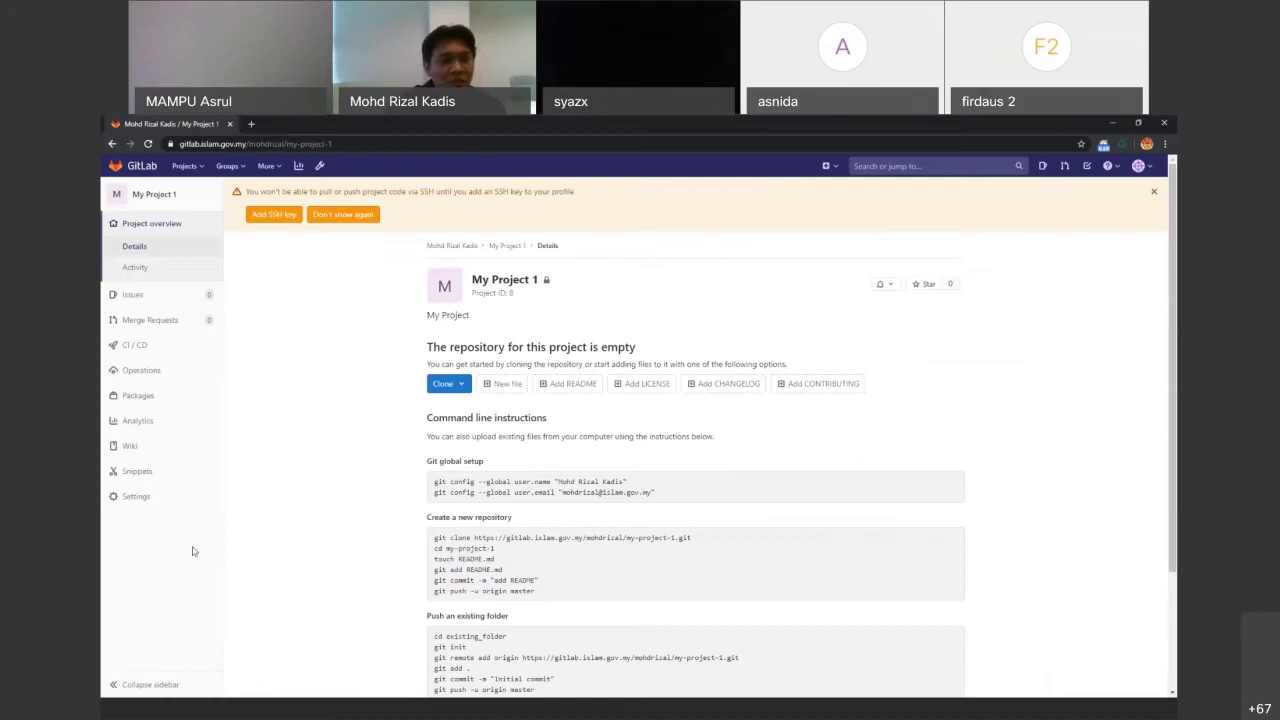
{"action": "mouse_move", "coordinate": [171, 503]}
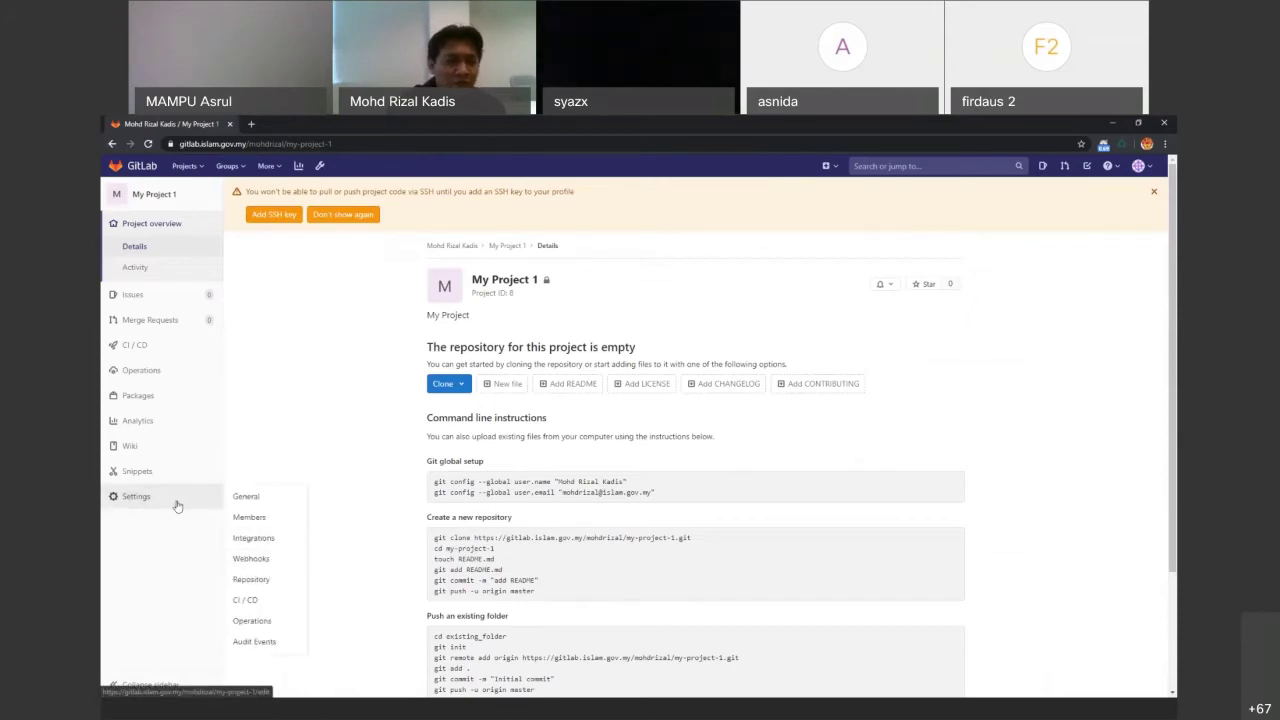
Choose Programmer as a new member of My Project 1, then show roles slide 17 in PowerPoint
{"action": "left_click", "coordinate": [248, 518]}
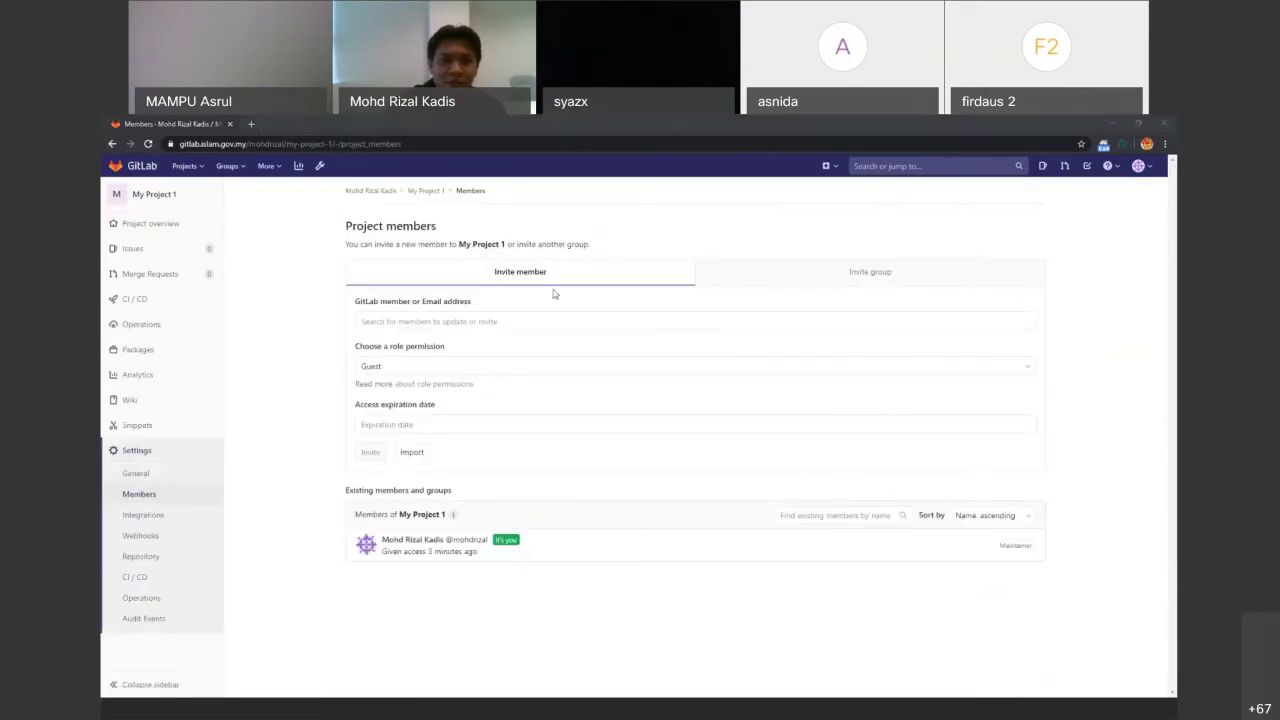
{"action": "left_click", "coordinate": [517, 321]}
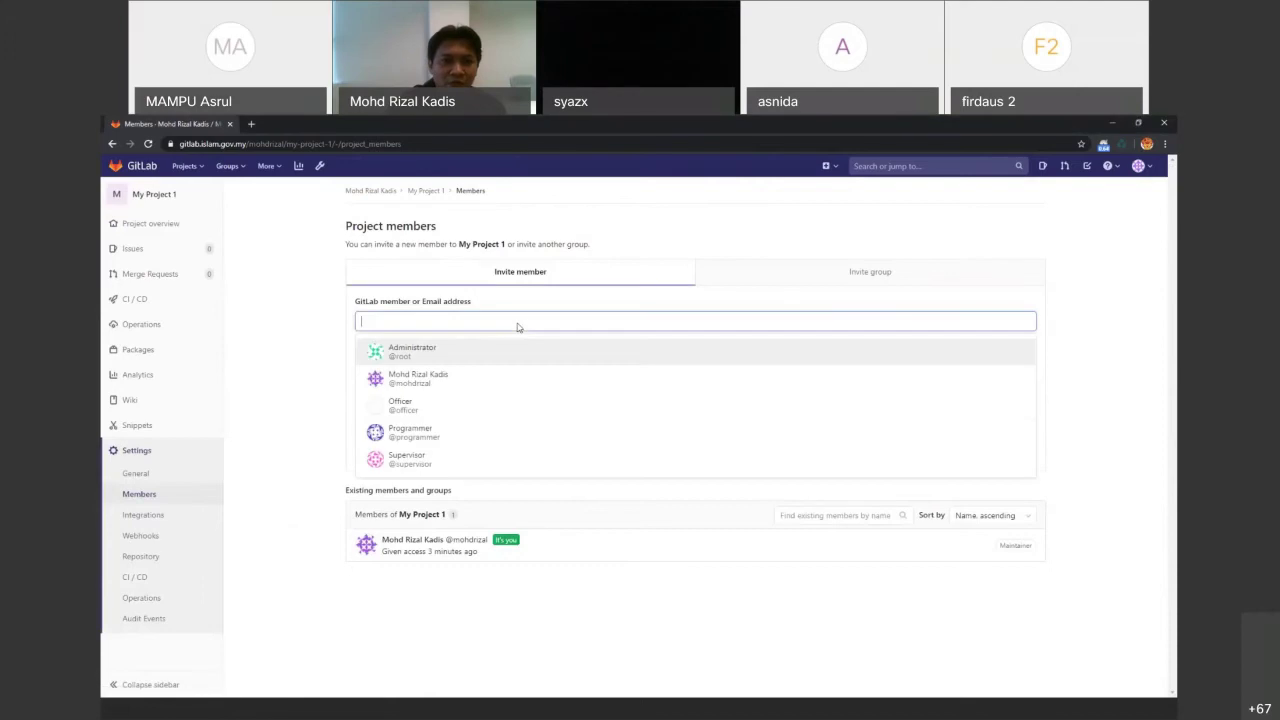
{"action": "left_click", "coordinate": [420, 432]}
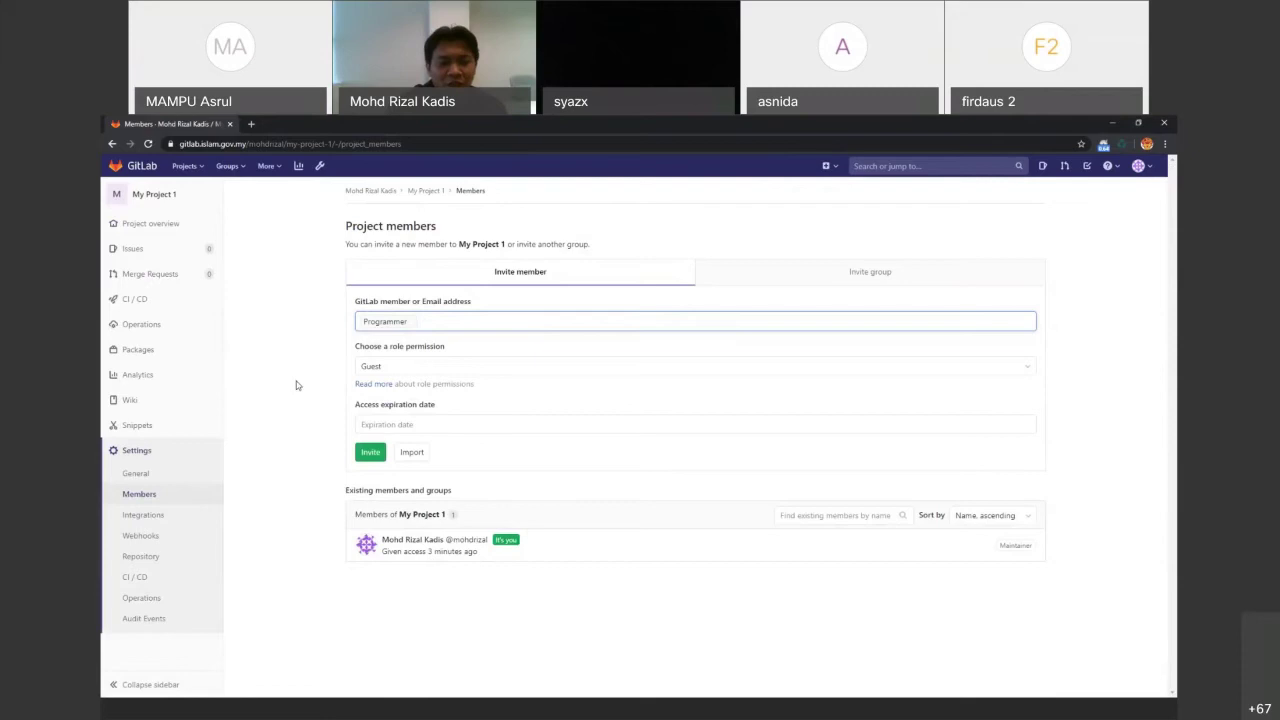
{"action": "left_click", "coordinate": [439, 368]}
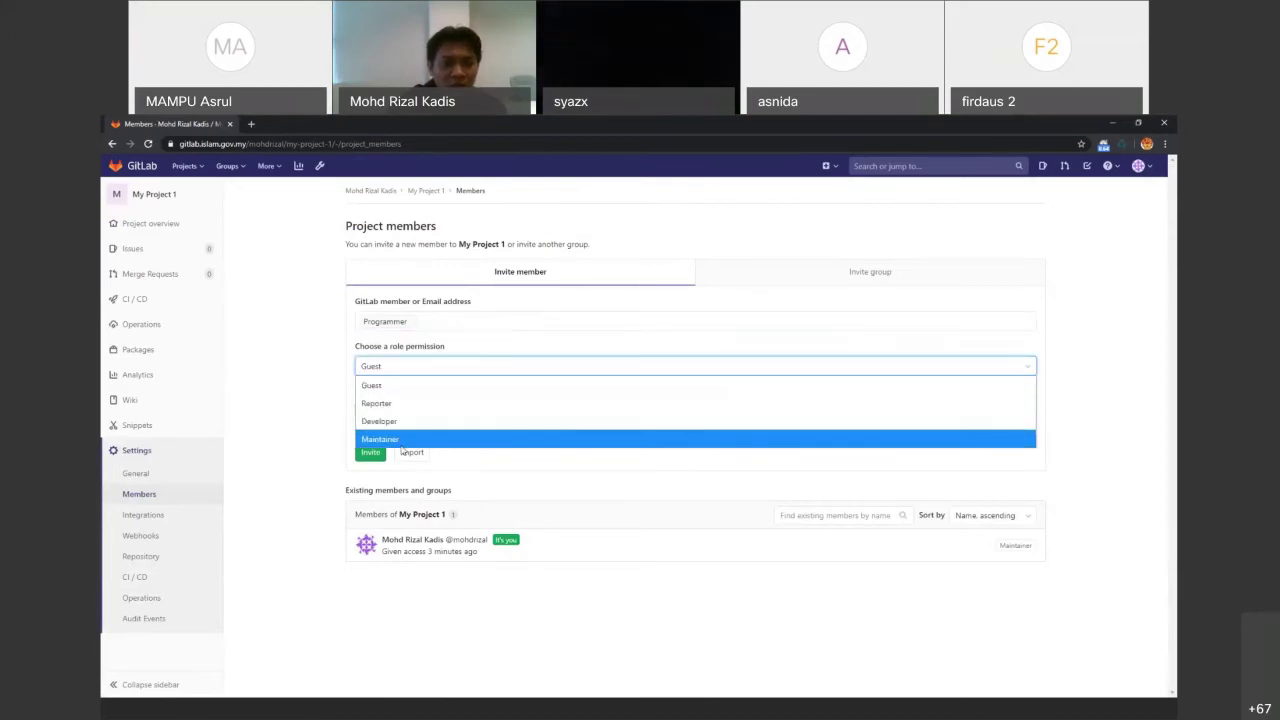
{"action": "left_click", "coordinate": [616, 716]}
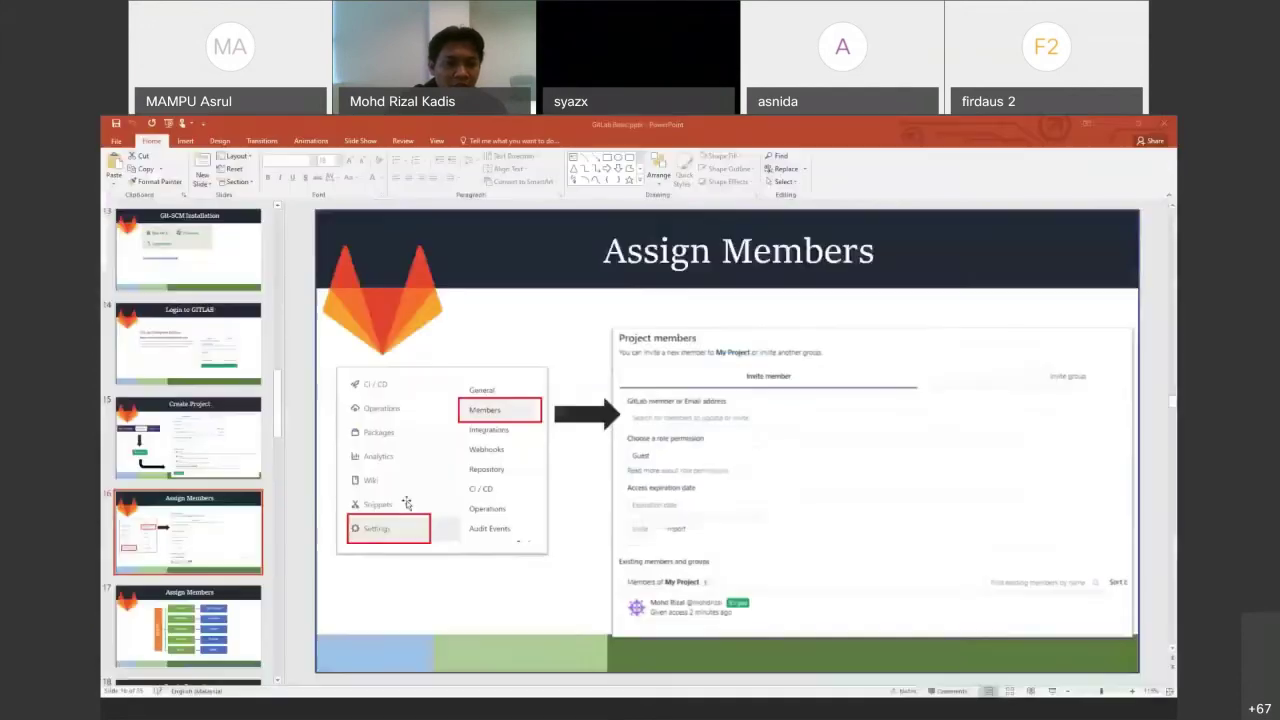
{"action": "left_click", "coordinate": [190, 625]}
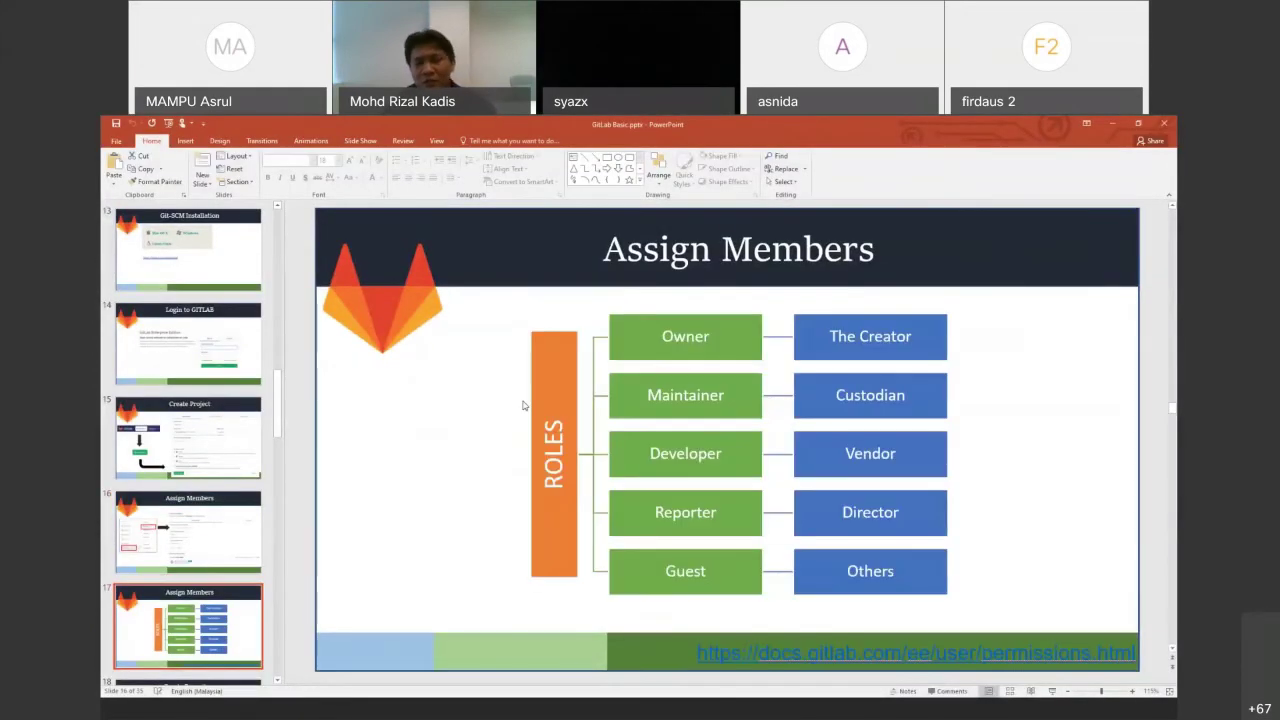
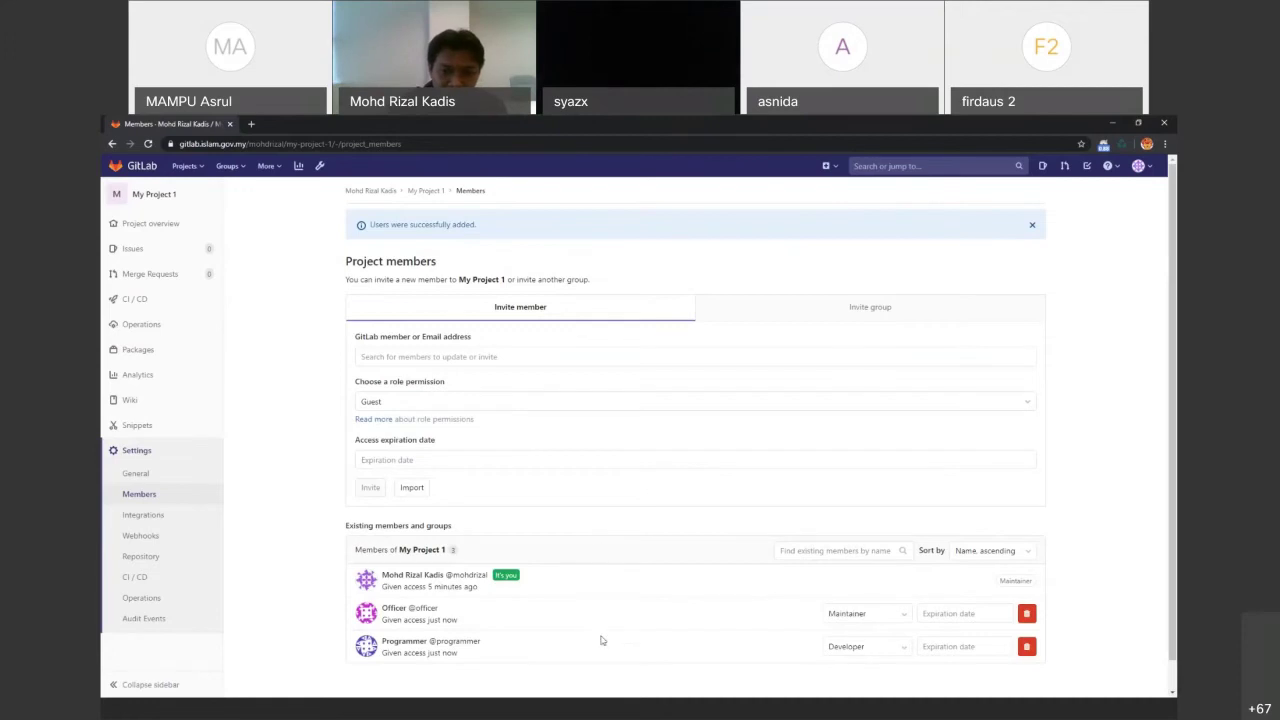
Advance the PowerPoint deck to slide 18, Create Repository, then return to the GitLab members page
{"action": "left_click", "coordinate": [613, 706]}
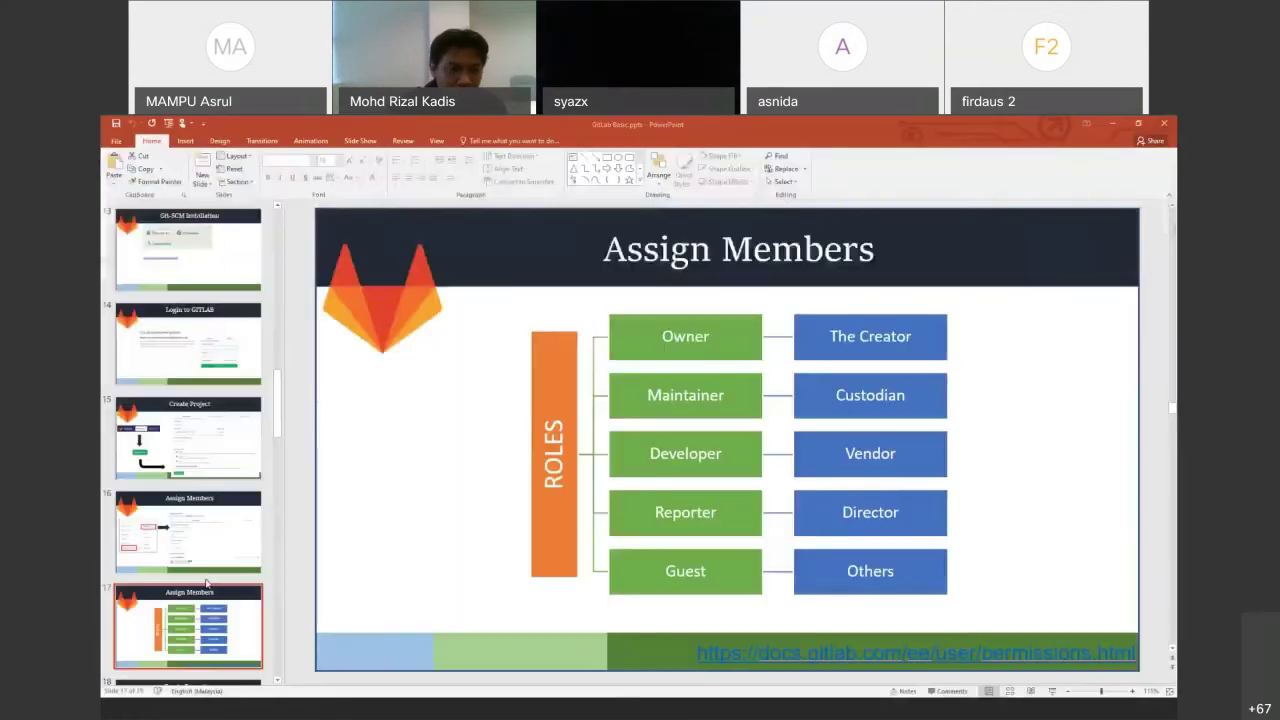
{"action": "scroll", "coordinate": [215, 604], "scroll_direction": "down", "scroll_amount": 3}
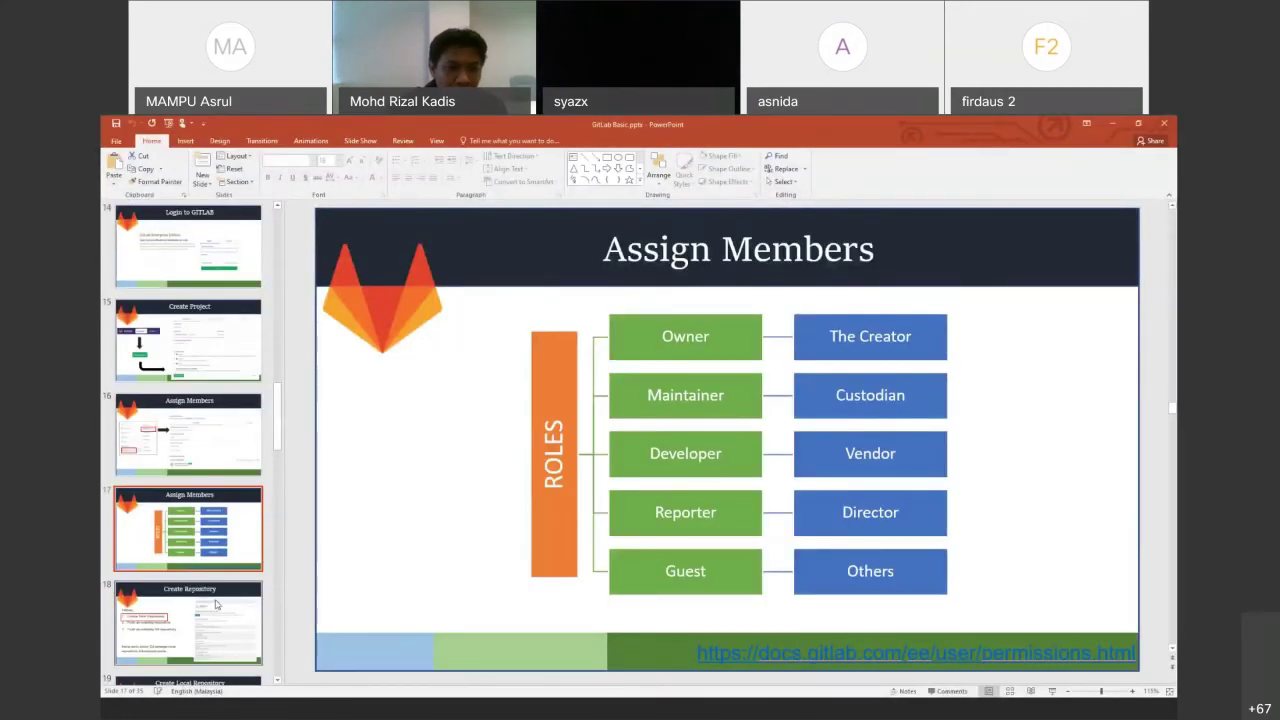
{"action": "left_click", "coordinate": [215, 604]}
{"action": "scroll", "coordinate": [227, 594], "scroll_direction": "down", "scroll_amount": 1}
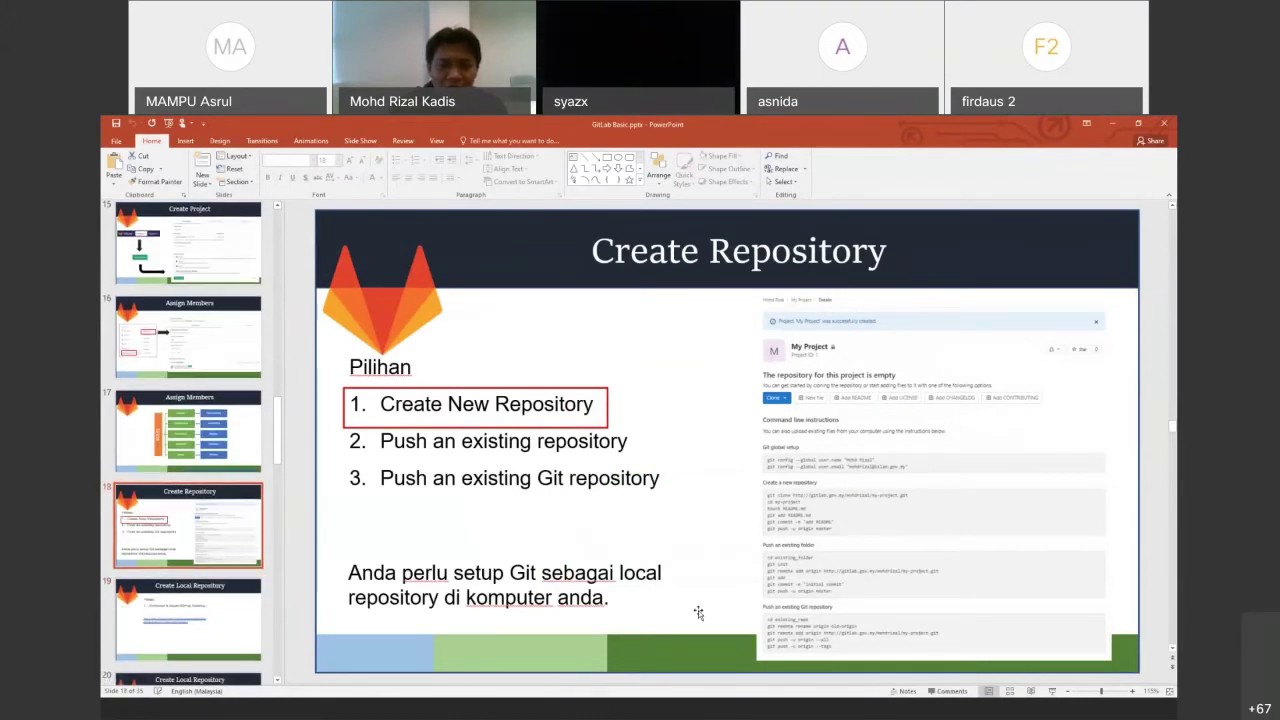
{"action": "key", "text": "alt+Tab"}
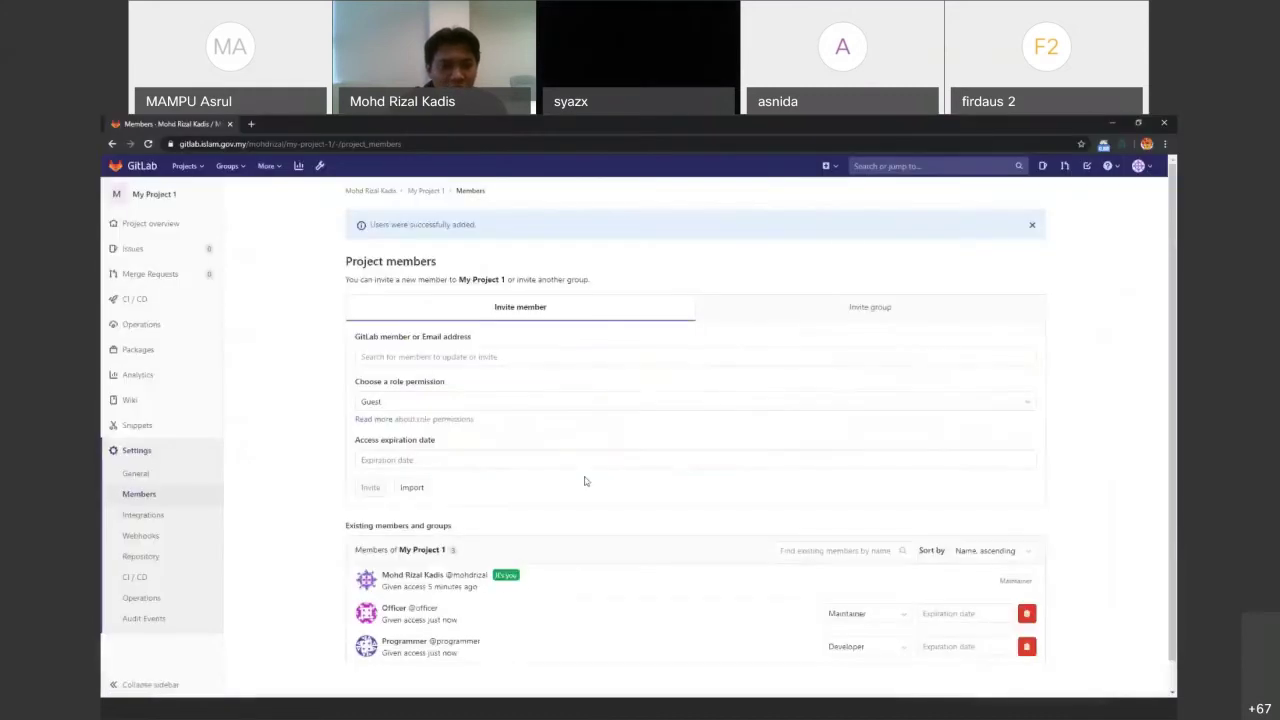
Open My Project 1's overview and highlight the Create a new repository heading
{"action": "left_click", "coordinate": [132, 226]}
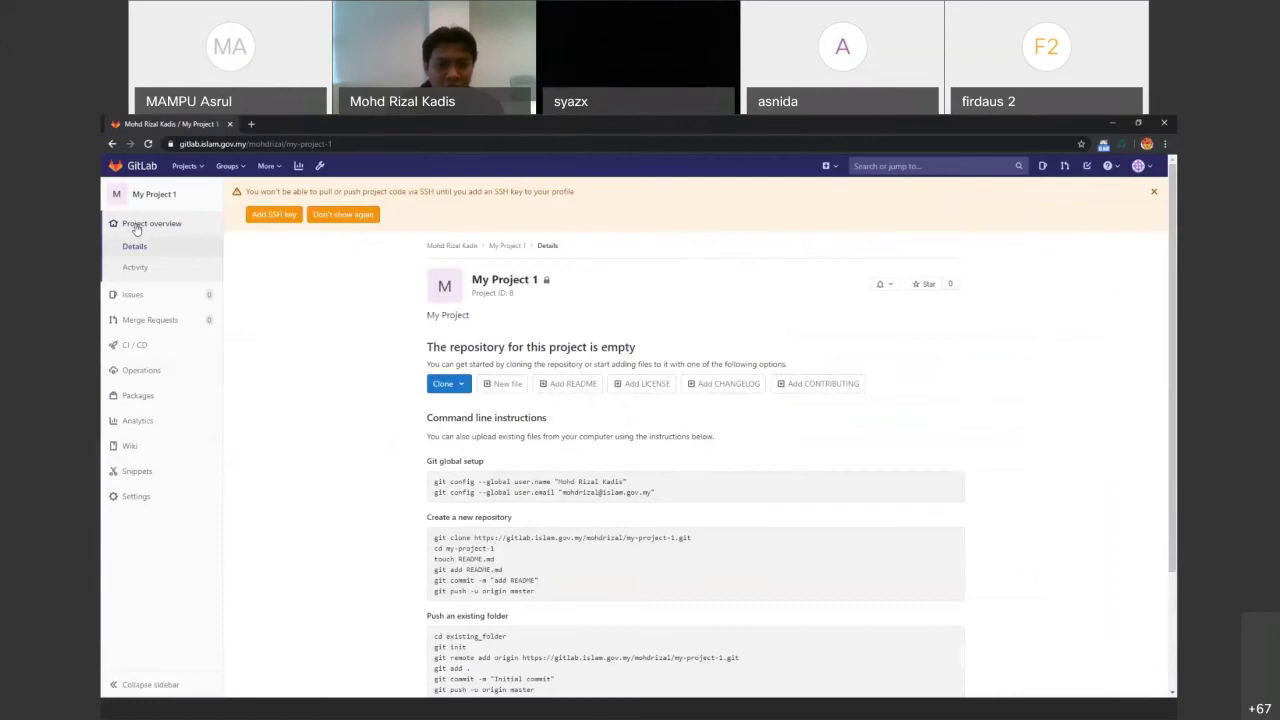
{"action": "scroll", "coordinate": [457, 476], "scroll_direction": "down", "scroll_amount": 2}
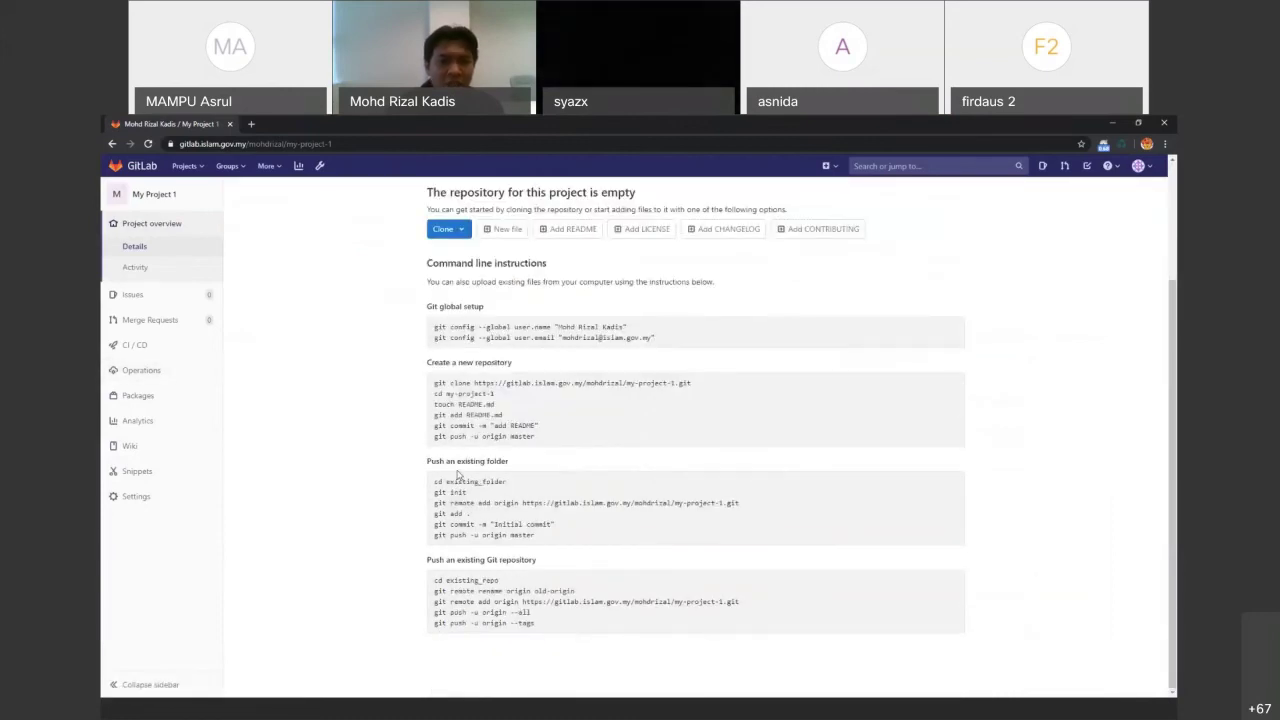
{"action": "double_click", "coordinate": [497, 363]}
{"action": "left_click", "coordinate": [421, 365]}
{"action": "triple_click", "coordinate": [421, 365]}
Highlight the Push an existing folder and Push an existing Git repository headings
{"action": "triple_click", "coordinate": [518, 461]}
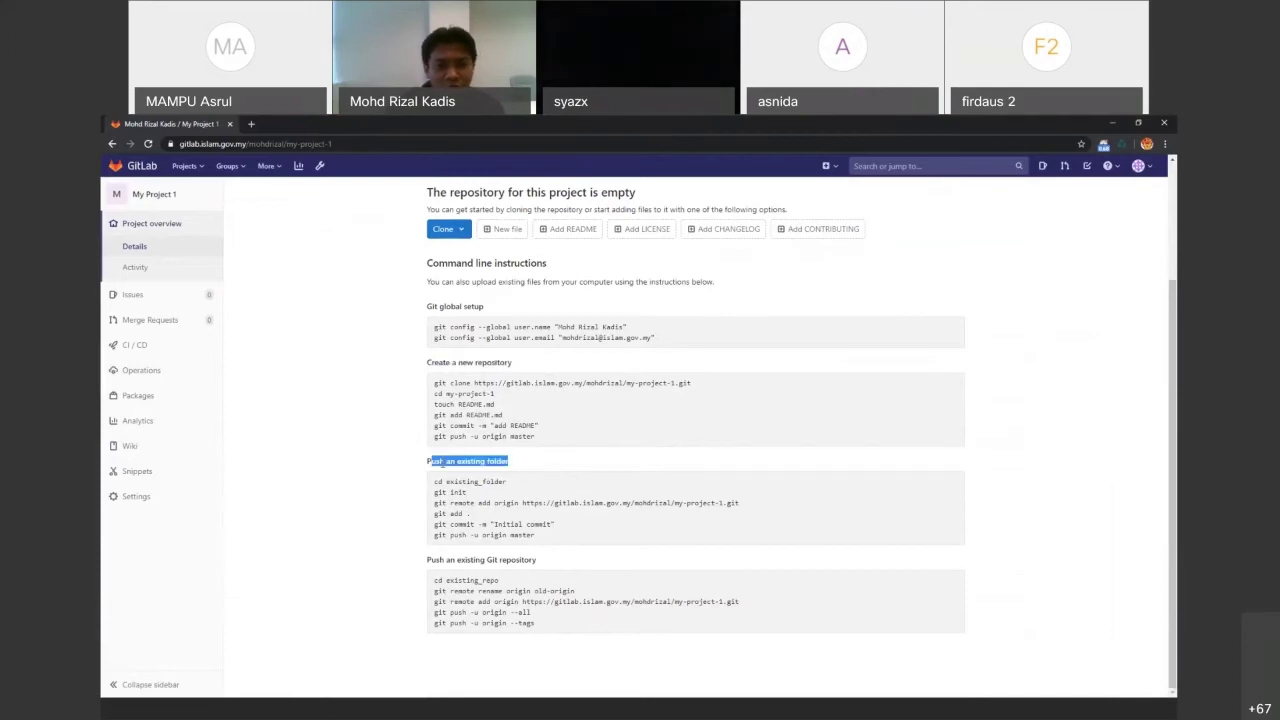
{"action": "left_click_drag", "start_coordinate": [543, 559], "coordinate": [410, 545]}
{"action": "scroll", "coordinate": [410, 545], "scroll_direction": "up", "scroll_amount": 1}
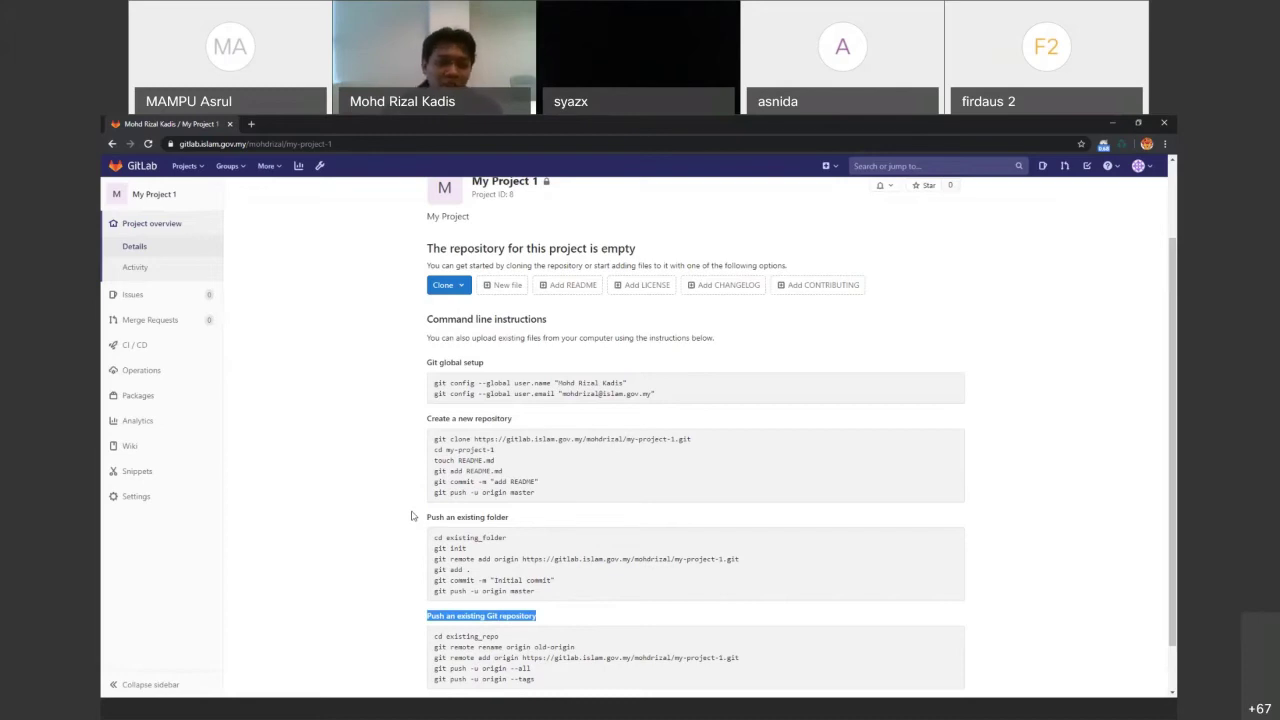
{"action": "scroll", "coordinate": [357, 400], "scroll_direction": "down", "scroll_amount": 1}
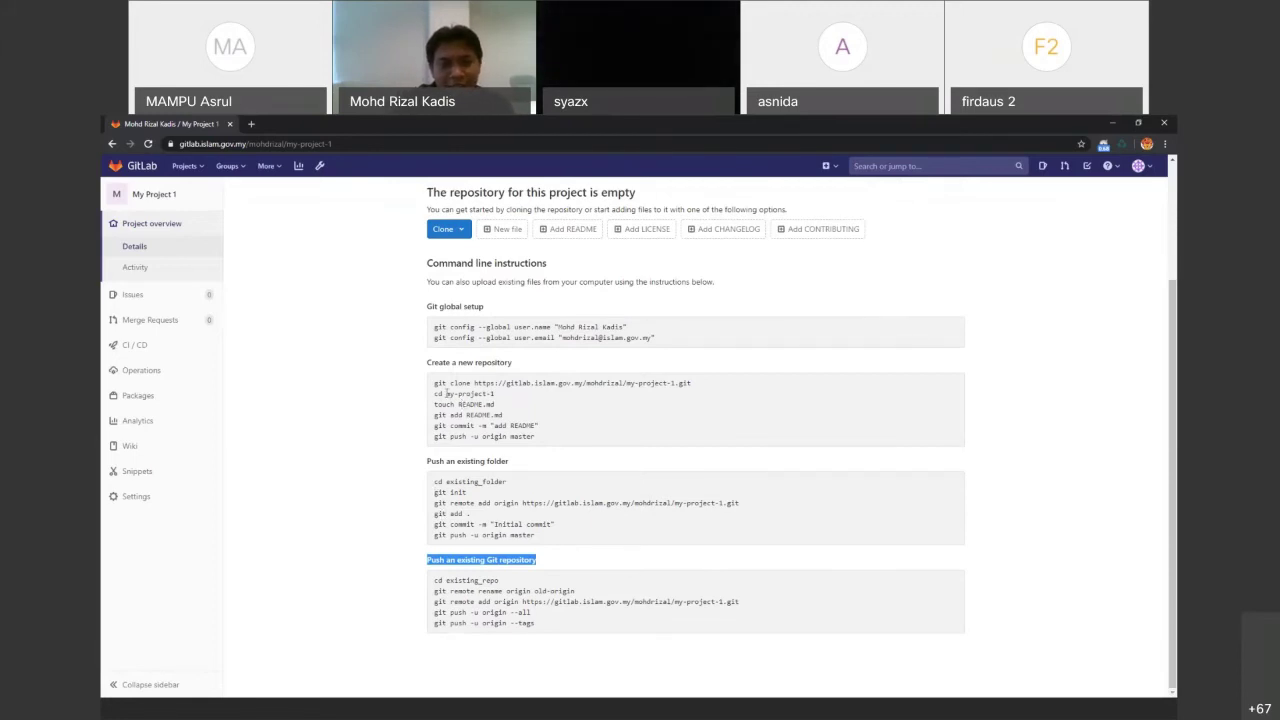
{"action": "scroll", "coordinate": [420, 438], "scroll_direction": "up", "scroll_amount": 3}
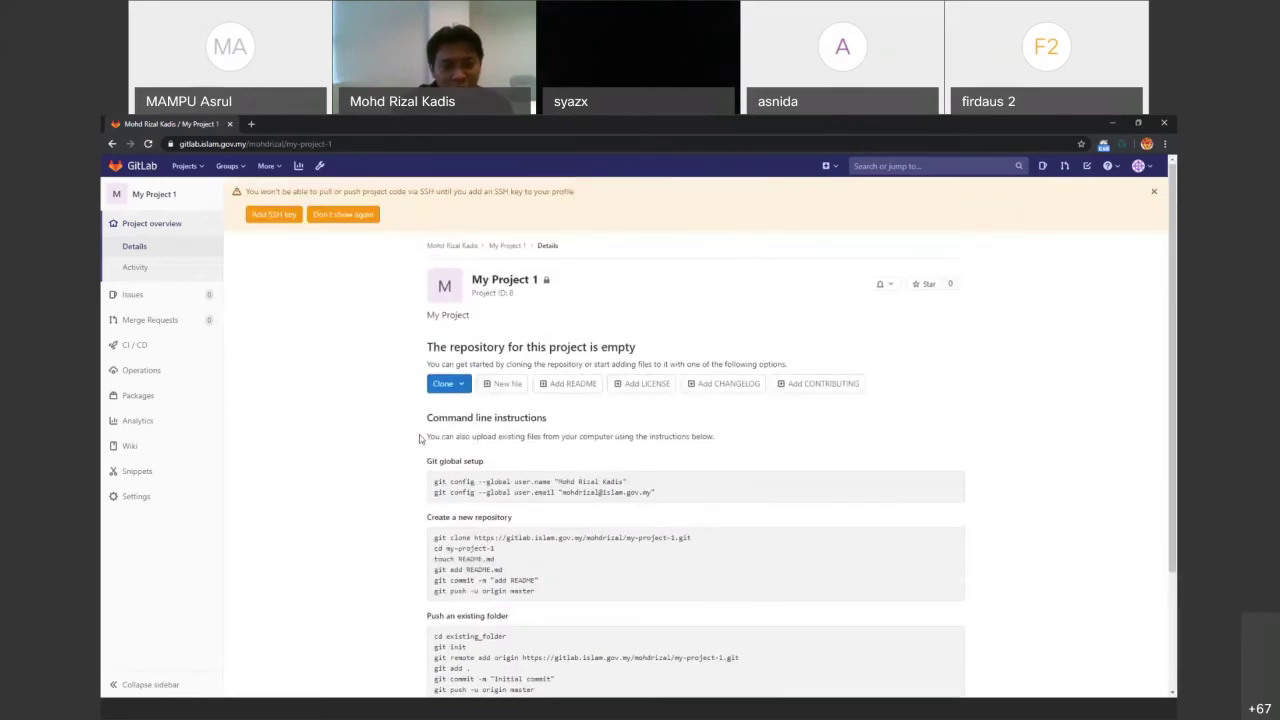
{"action": "scroll", "coordinate": [420, 438], "scroll_direction": "down", "scroll_amount": 3}
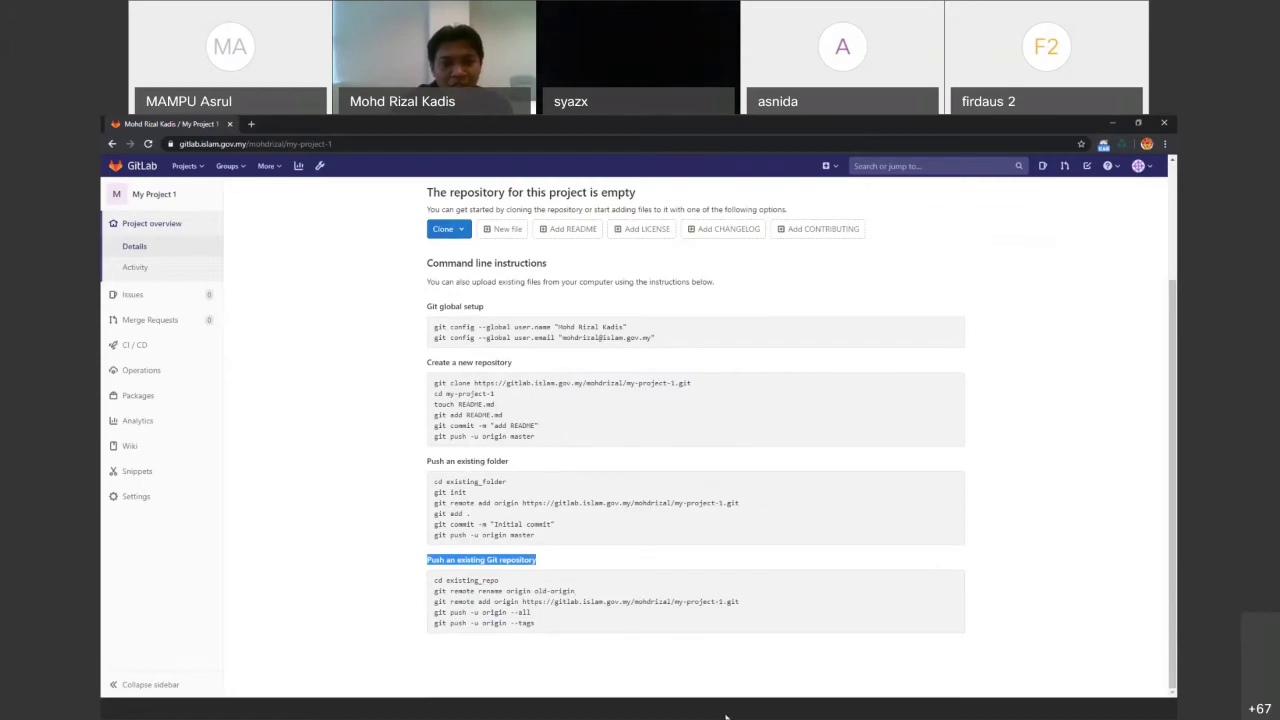
{"action": "left_click", "coordinate": [674, 705]}
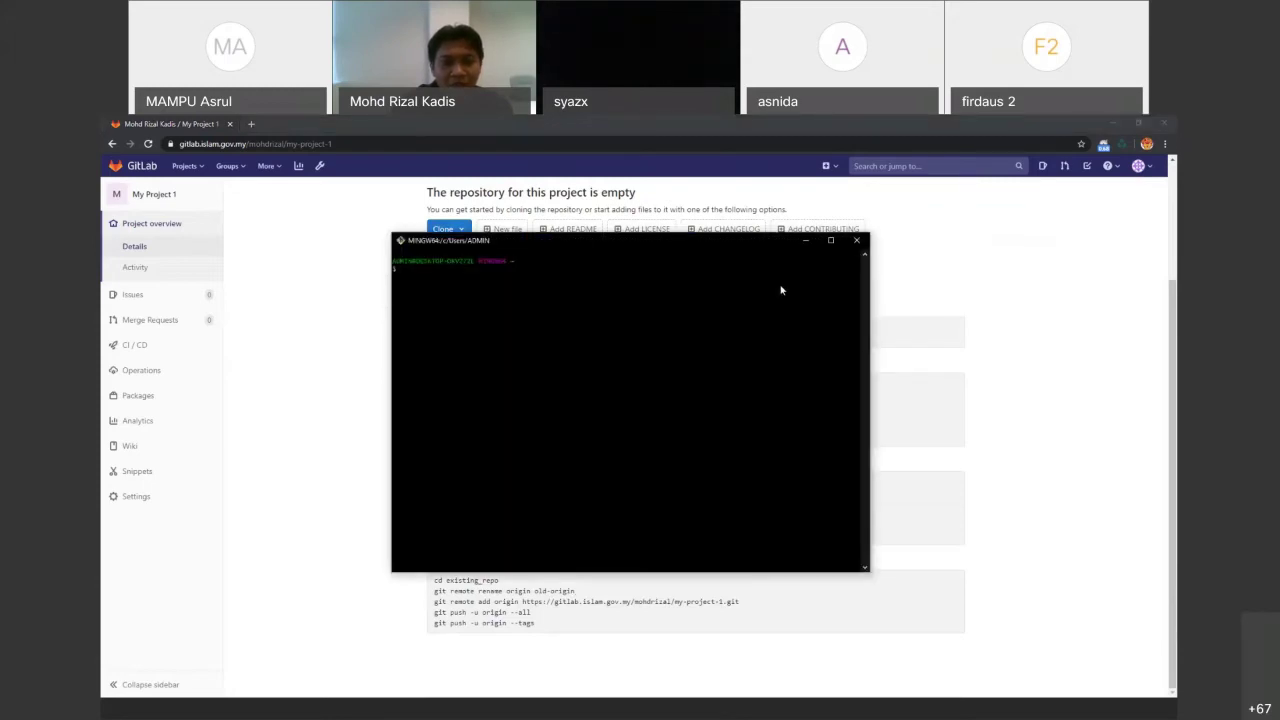
Place the Git Bash window beside the instructions and run git to list its commands
{"action": "left_click_drag", "start_coordinate": [548, 240], "coordinate": [750, 284]}
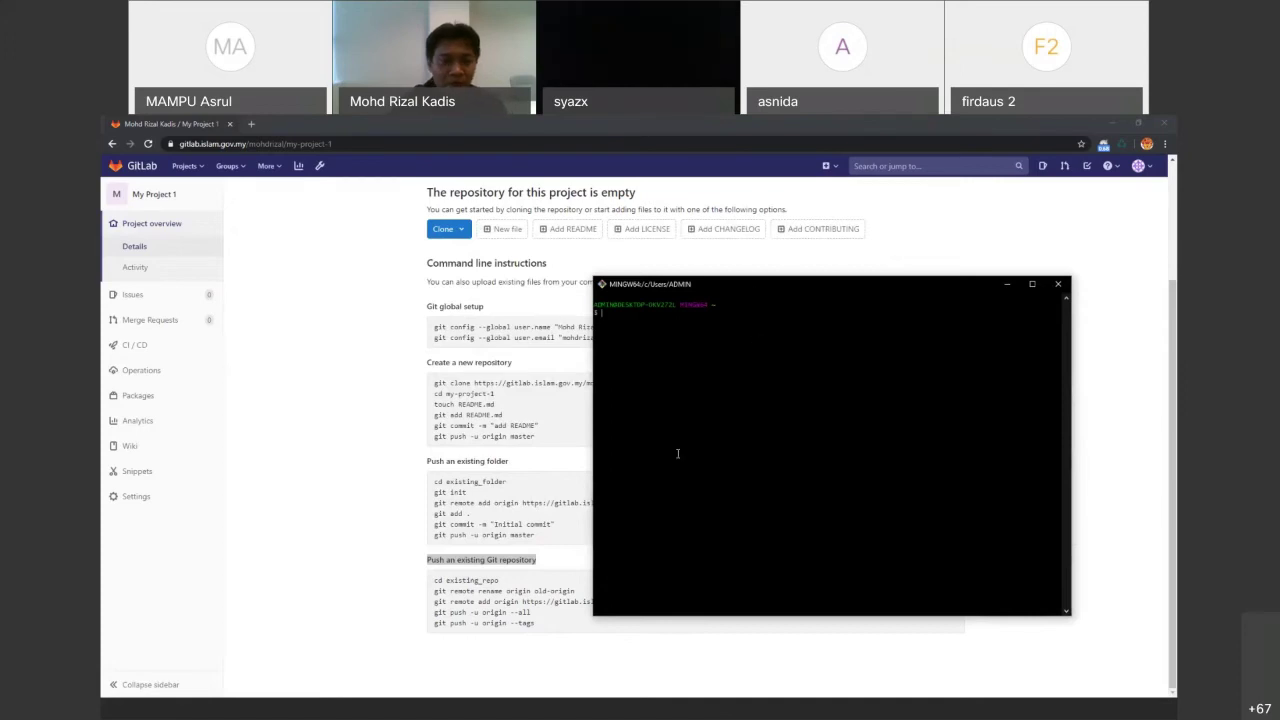
{"action": "left_click_drag", "start_coordinate": [676, 284], "coordinate": [679, 331]}
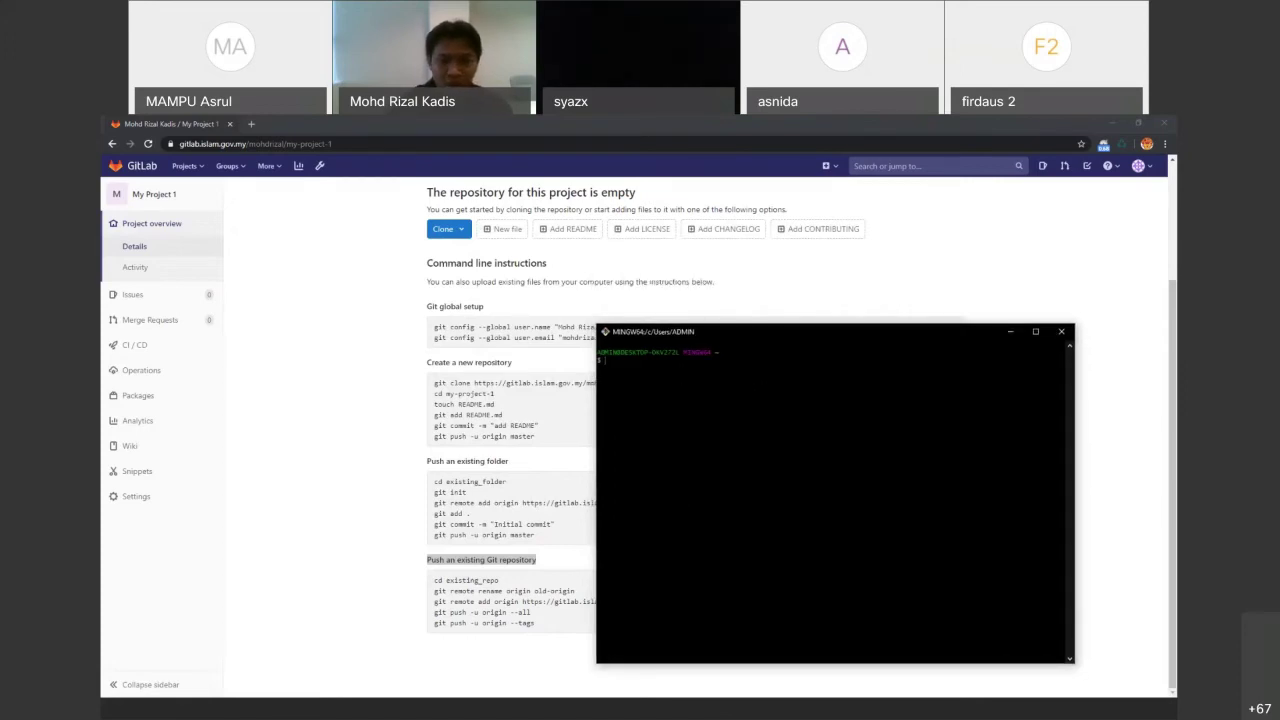
{"action": "type", "text": "git"}
{"action": "key", "text": "Return"}
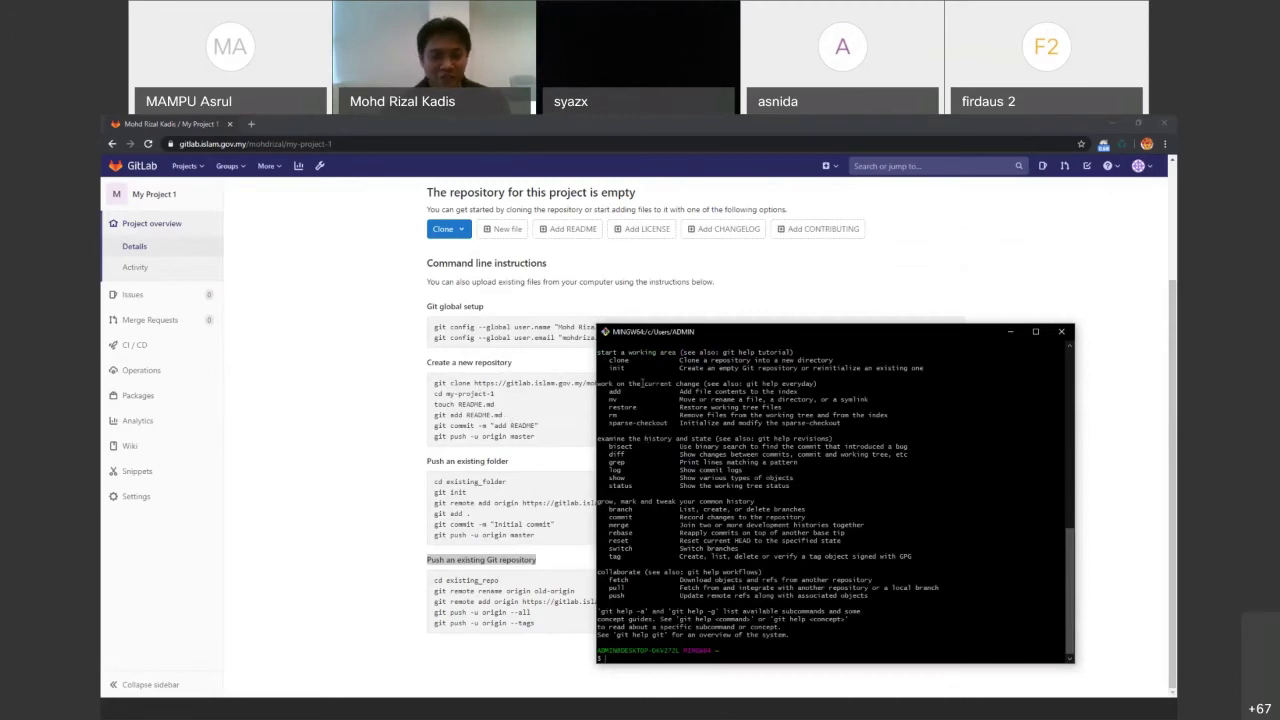
{"action": "type", "text": "cd /"}
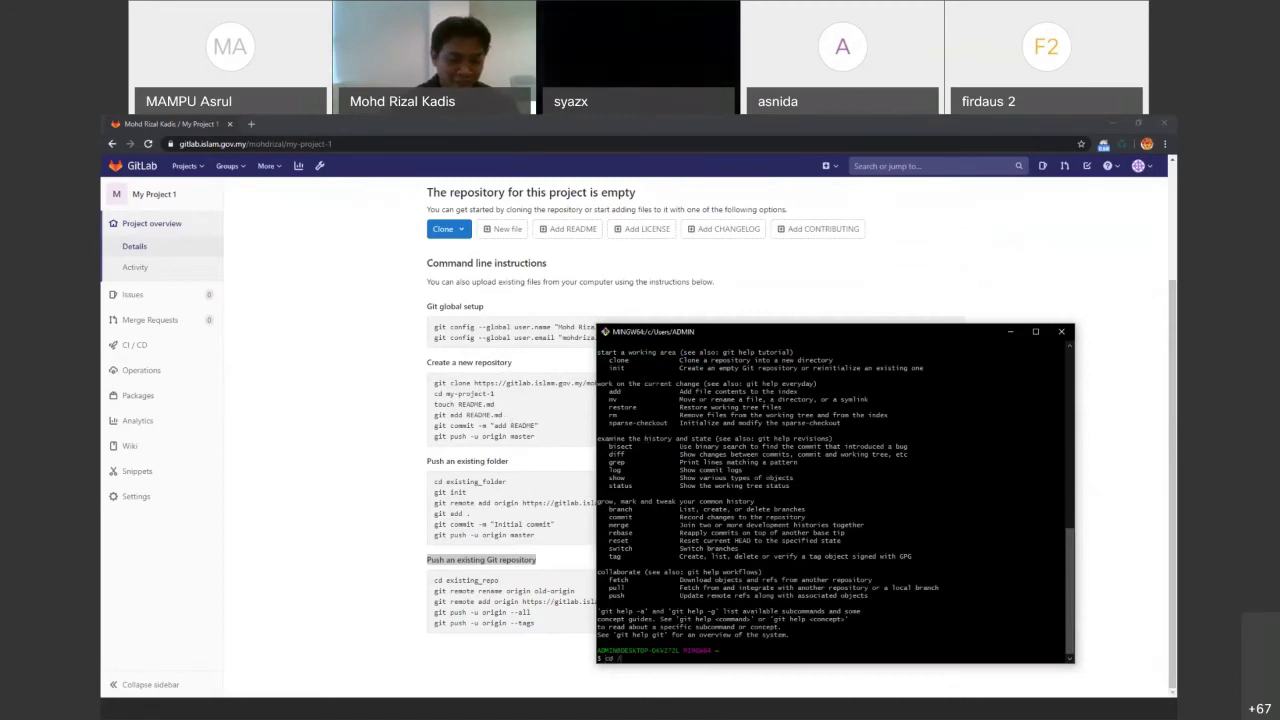
{"action": "key", "text": "BackSpace"}
{"action": "key", "text": "BackSpace"}
{"action": "type", "text": "d:"}
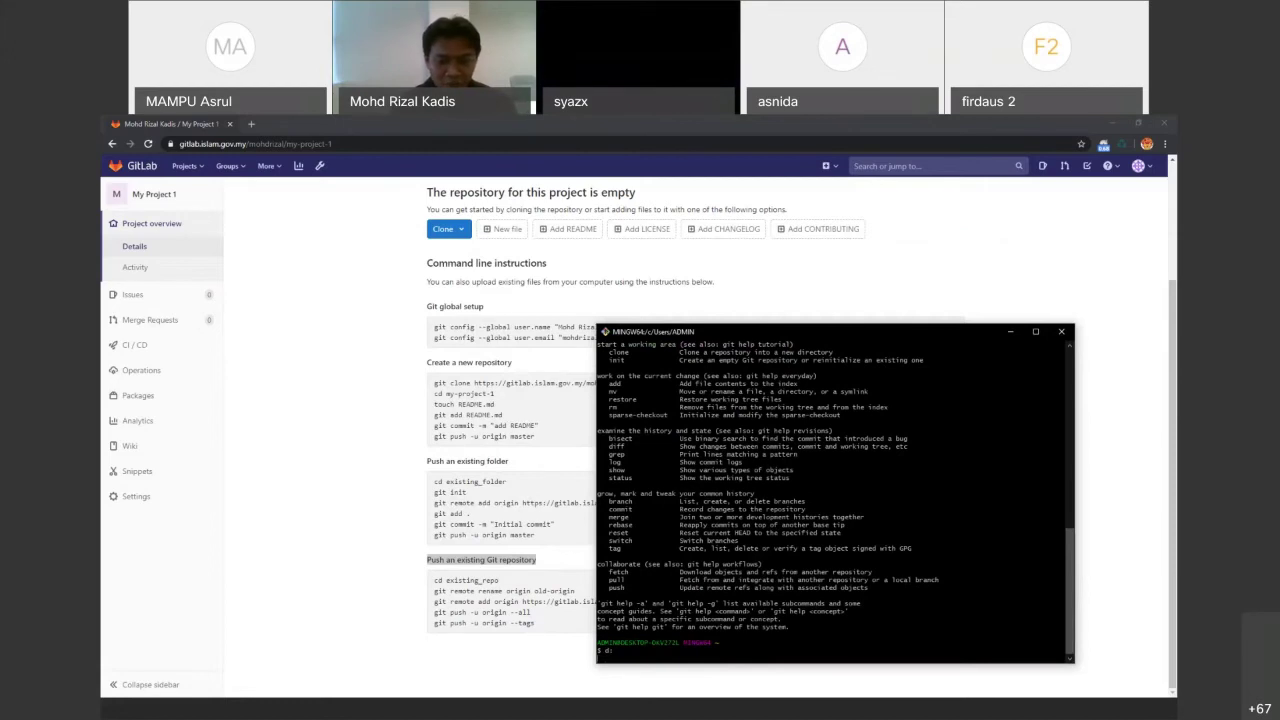
{"action": "key", "text": "Return"}
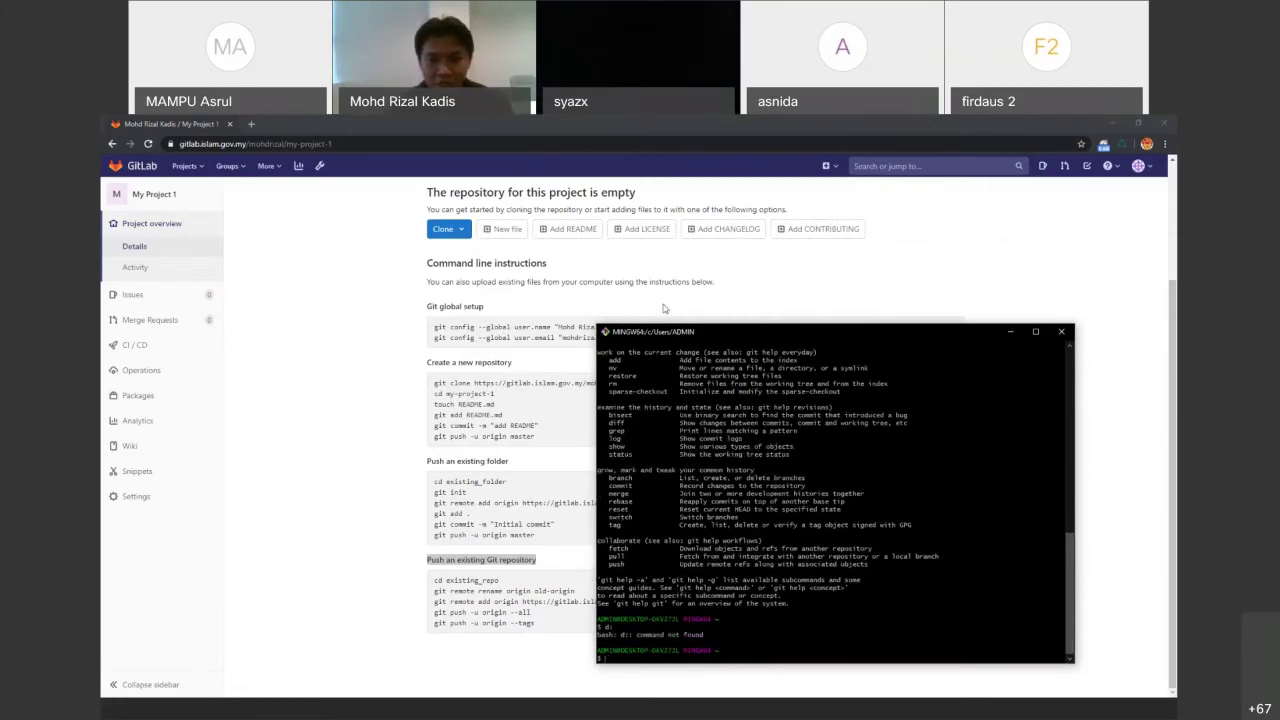
Switch to drive D with cd D: and confirm the working directory is /d
{"action": "left_click_drag", "start_coordinate": [720, 331], "coordinate": [602, 164]}
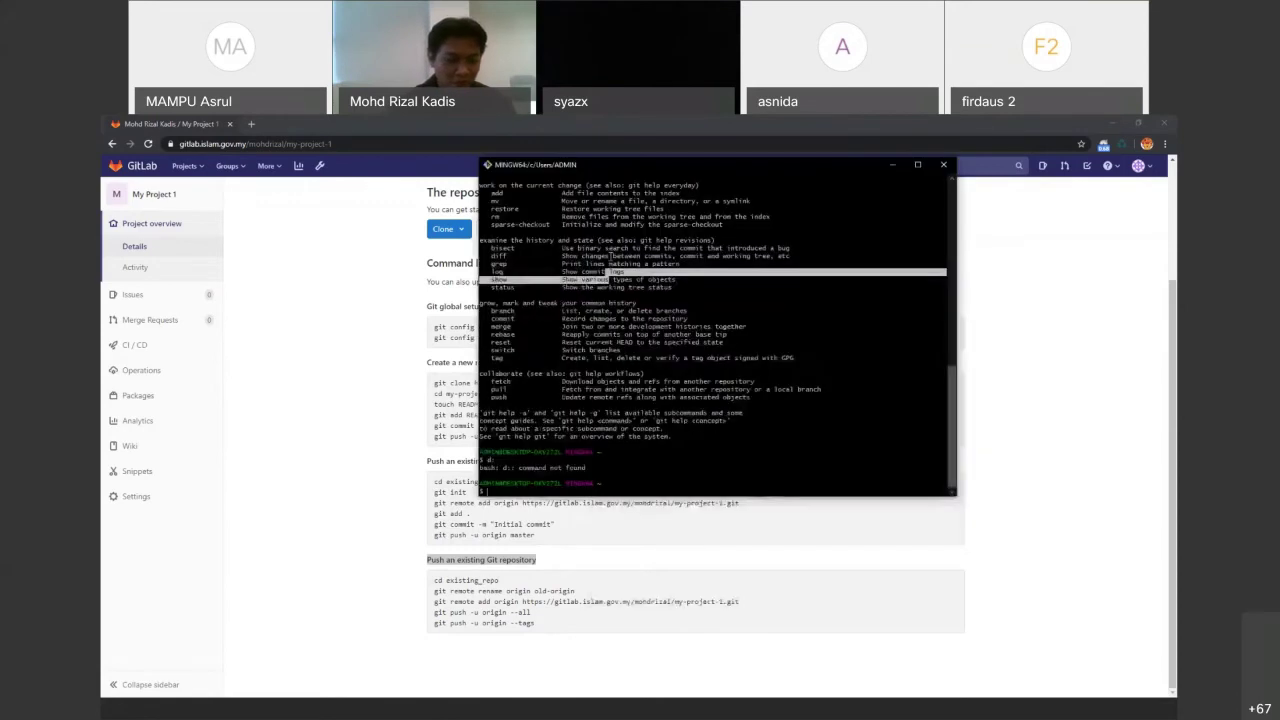
{"action": "type", "text": "pwd"}
{"action": "key", "text": "Return"}
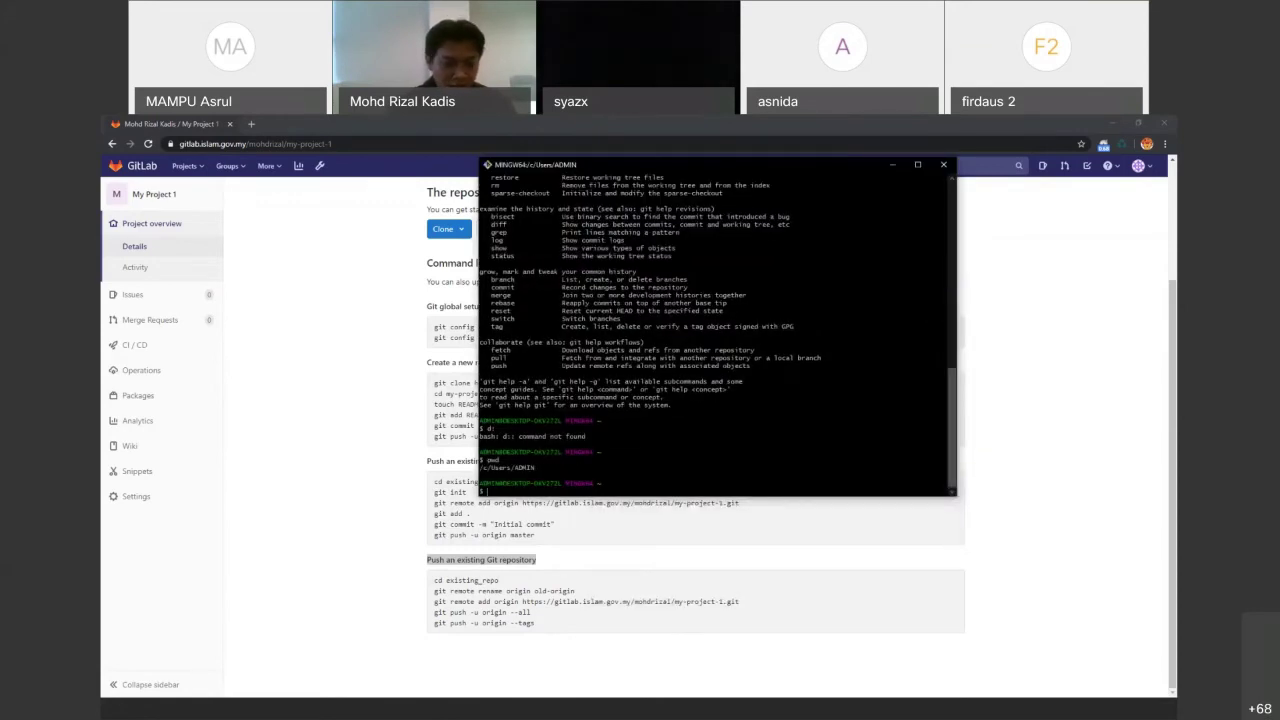
{"action": "type", "text": "cd D:"}
{"action": "key", "text": "Return"}
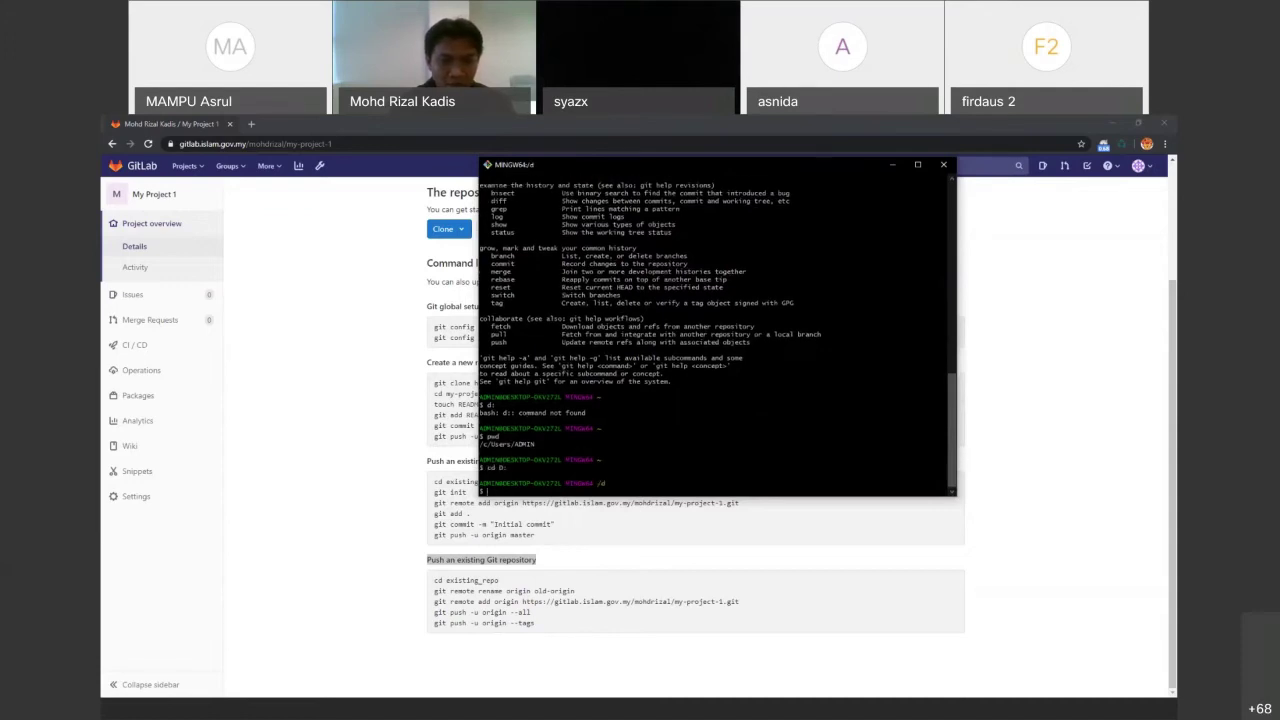
{"action": "type", "text": "p"}
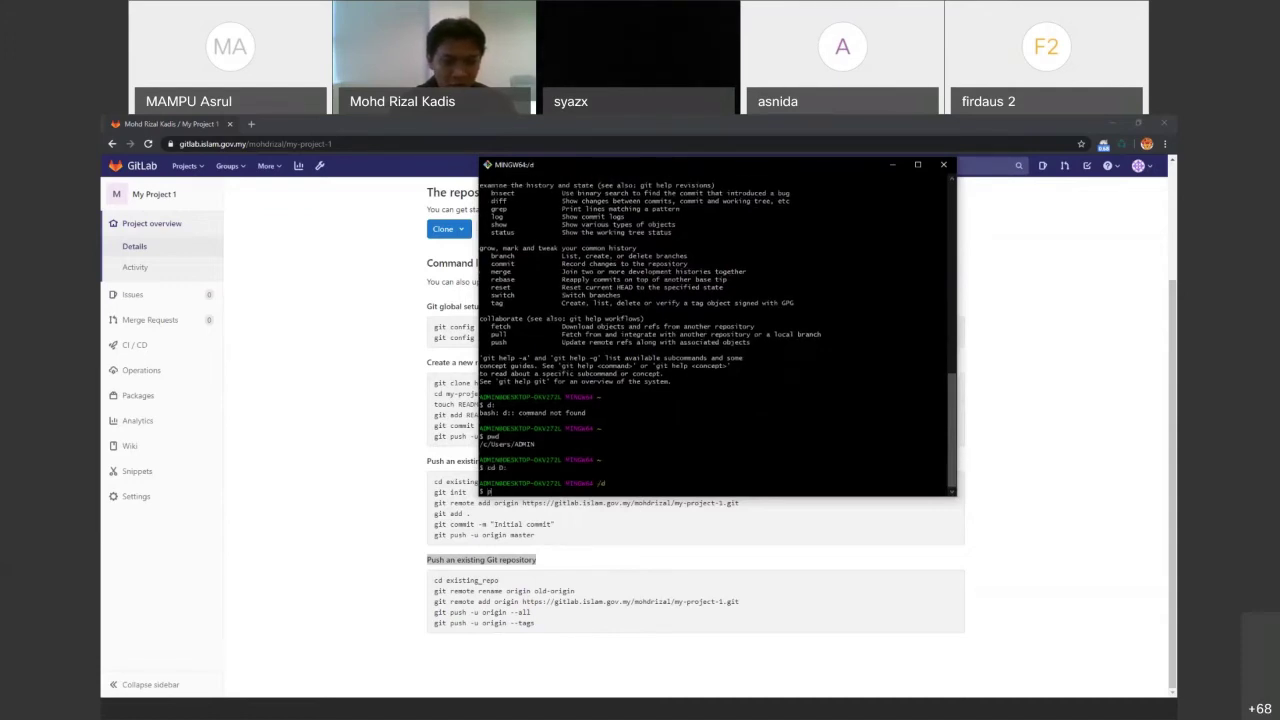
{"action": "type", "text": "wd"}
{"action": "key", "text": "Return"}
Move into xampp, then htdocs, listing each folder's contents including index.php
{"action": "type", "text": "md xa"}
{"action": "key", "text": "Tab"}
{"action": "key", "text": "Return"}
{"action": "type", "text": "ls"}
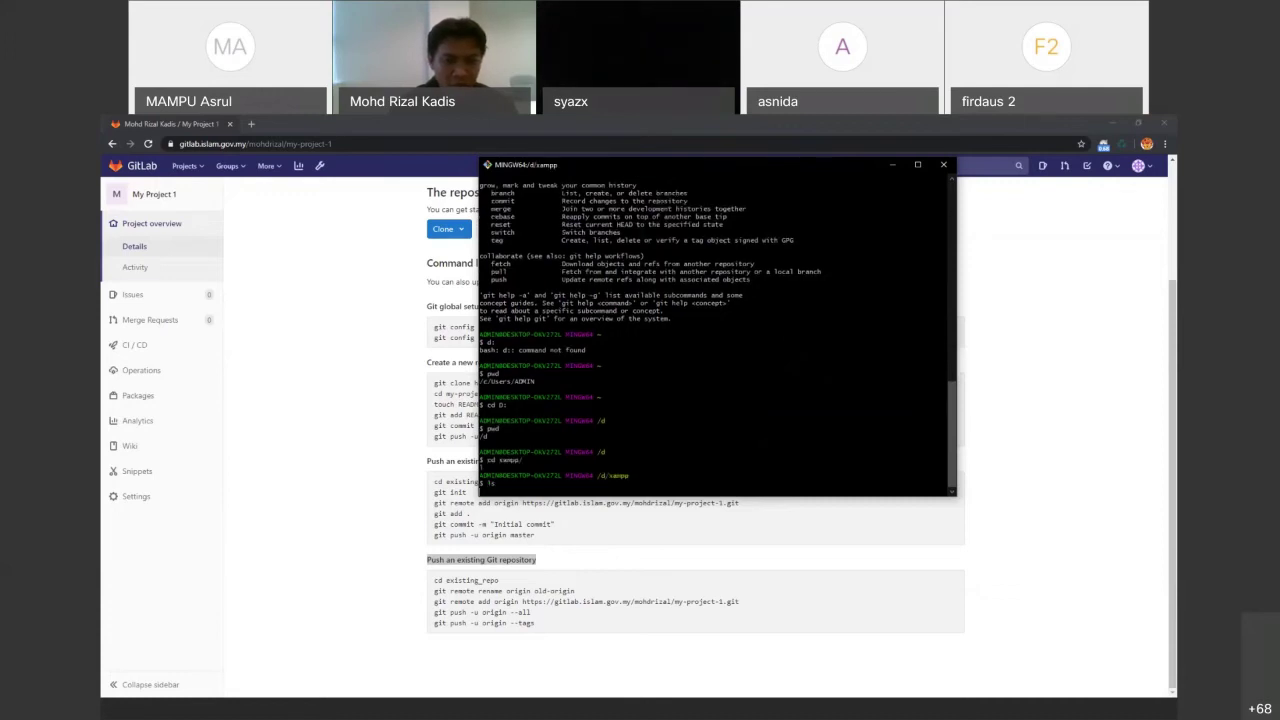
{"action": "key", "text": "Return"}
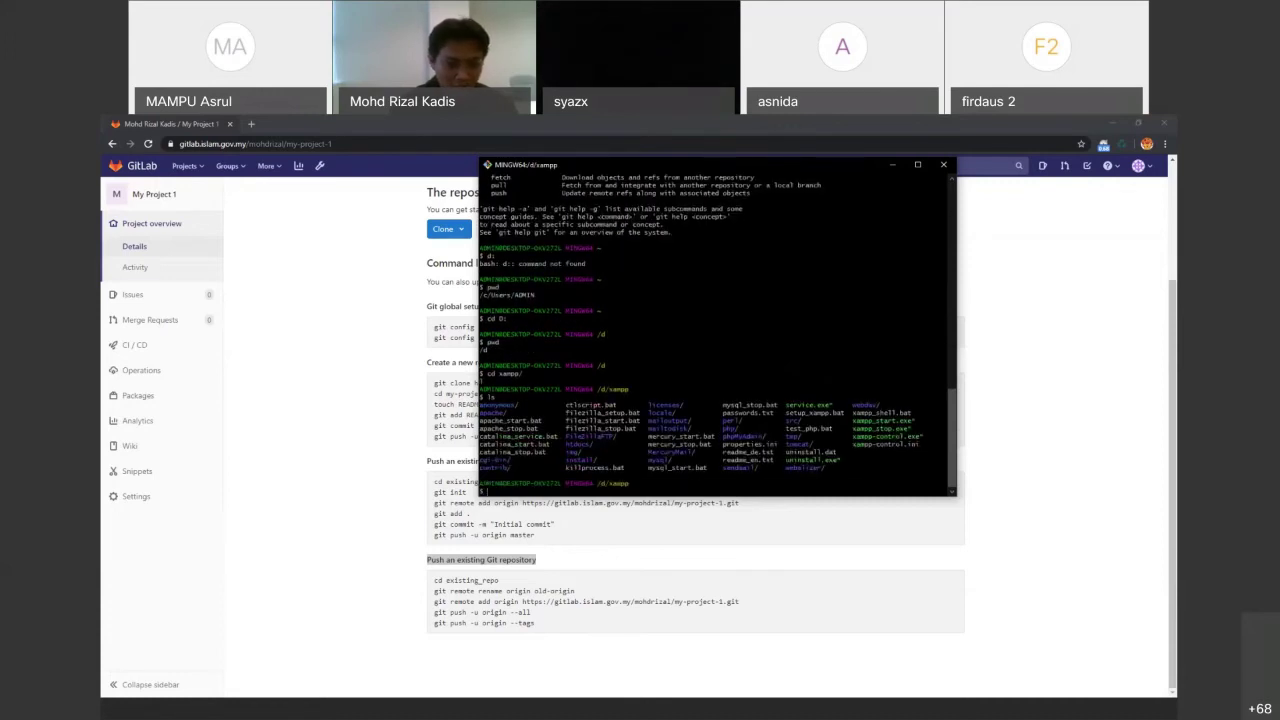
{"action": "type", "text": "cd ht"}
{"action": "key", "text": "Tab"}
{"action": "key", "text": "Return"}
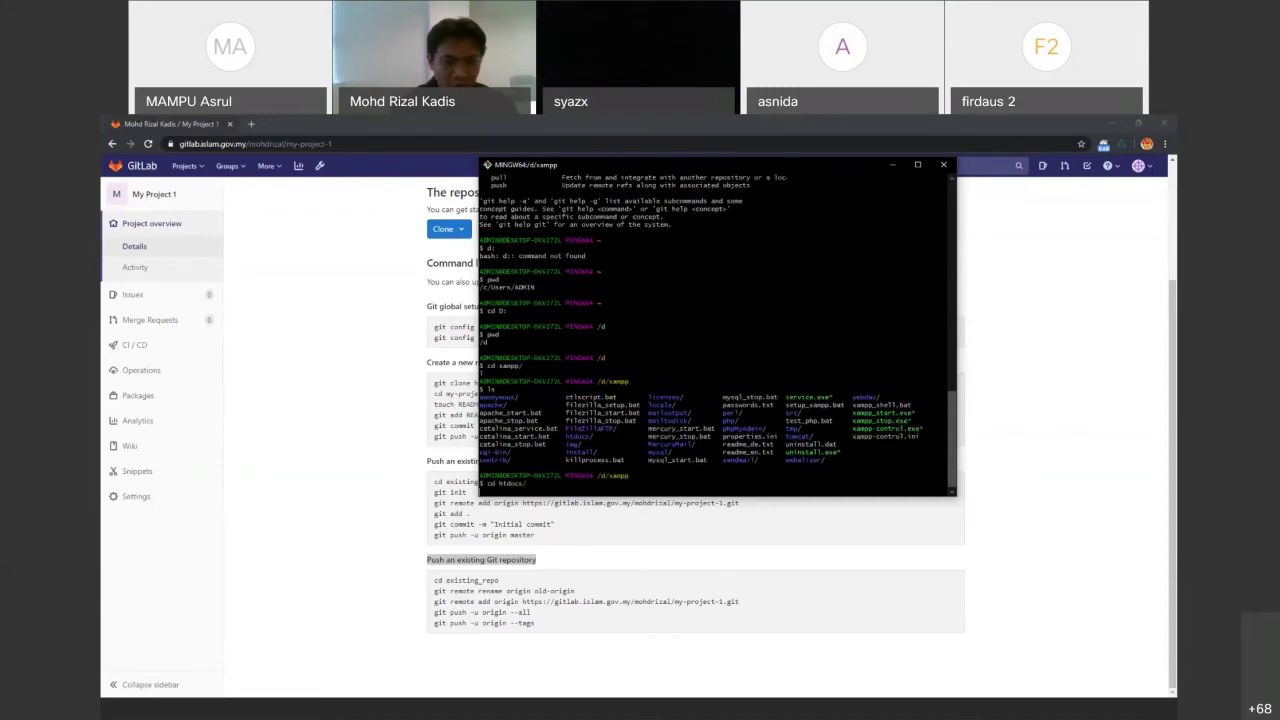
{"action": "type", "text": "ls"}
{"action": "key", "text": "Return"}
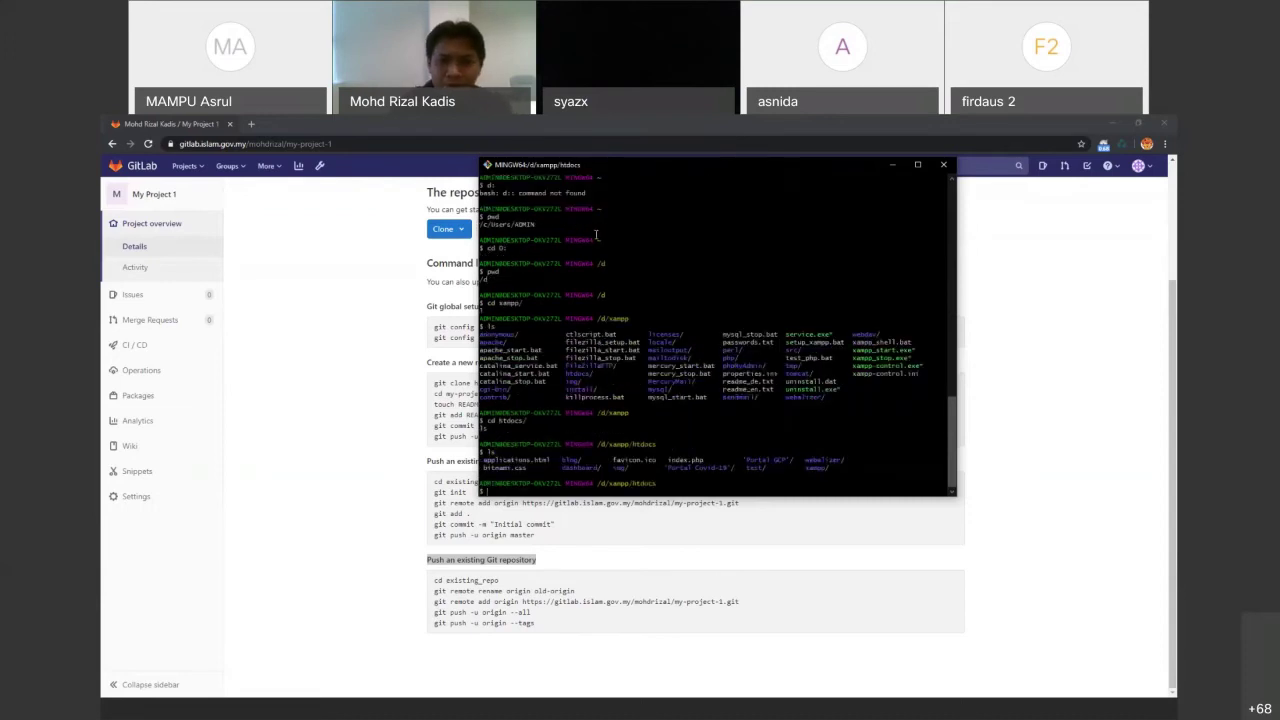
{"action": "left_click_drag", "start_coordinate": [661, 170], "coordinate": [816, 177]}
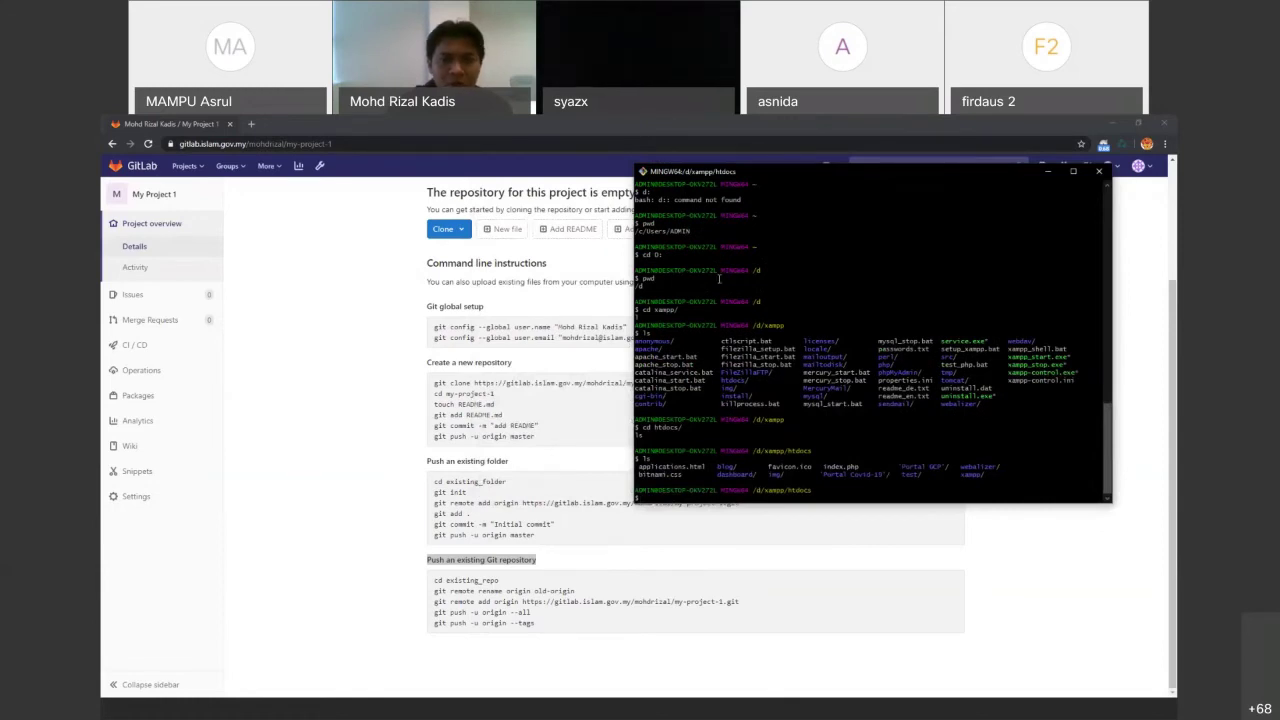
{"action": "left_click_drag", "start_coordinate": [852, 172], "coordinate": [926, 184]}
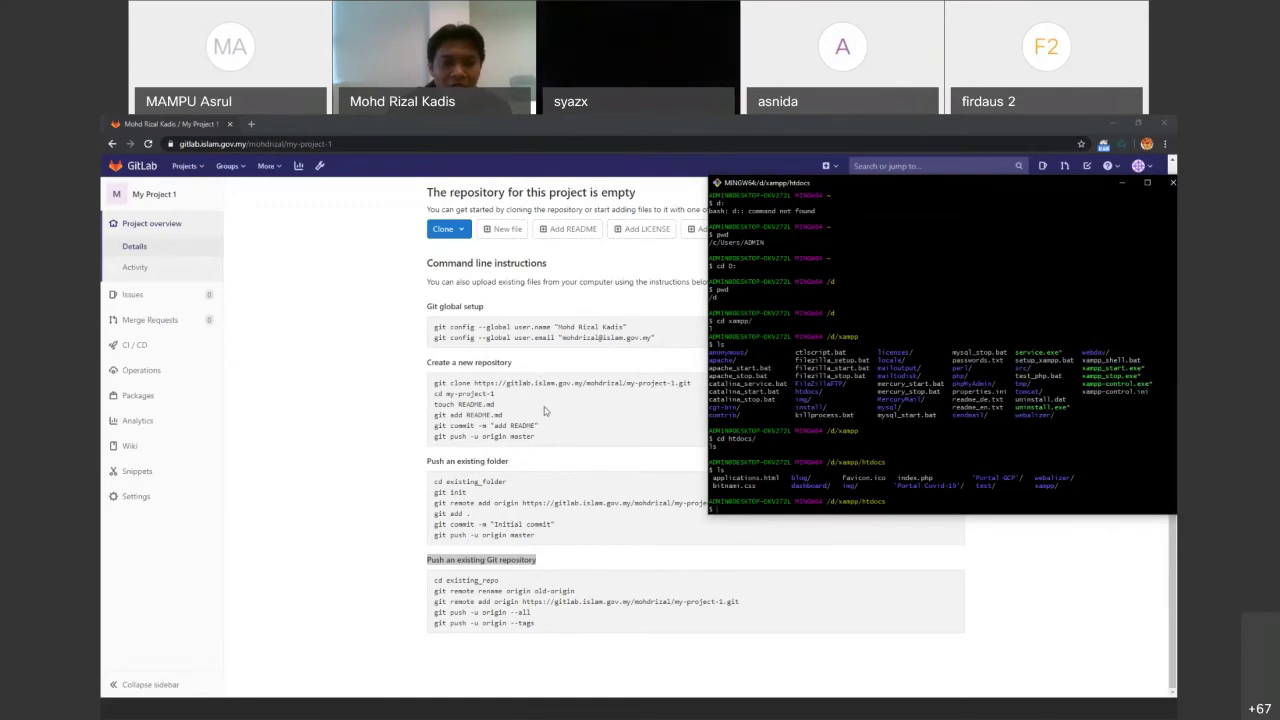
{"action": "left_click", "coordinate": [496, 333]}
Set the global Git user.name to "Officer" using the copied git config command
{"action": "left_click_drag", "start_coordinate": [434, 327], "coordinate": [627, 327]}
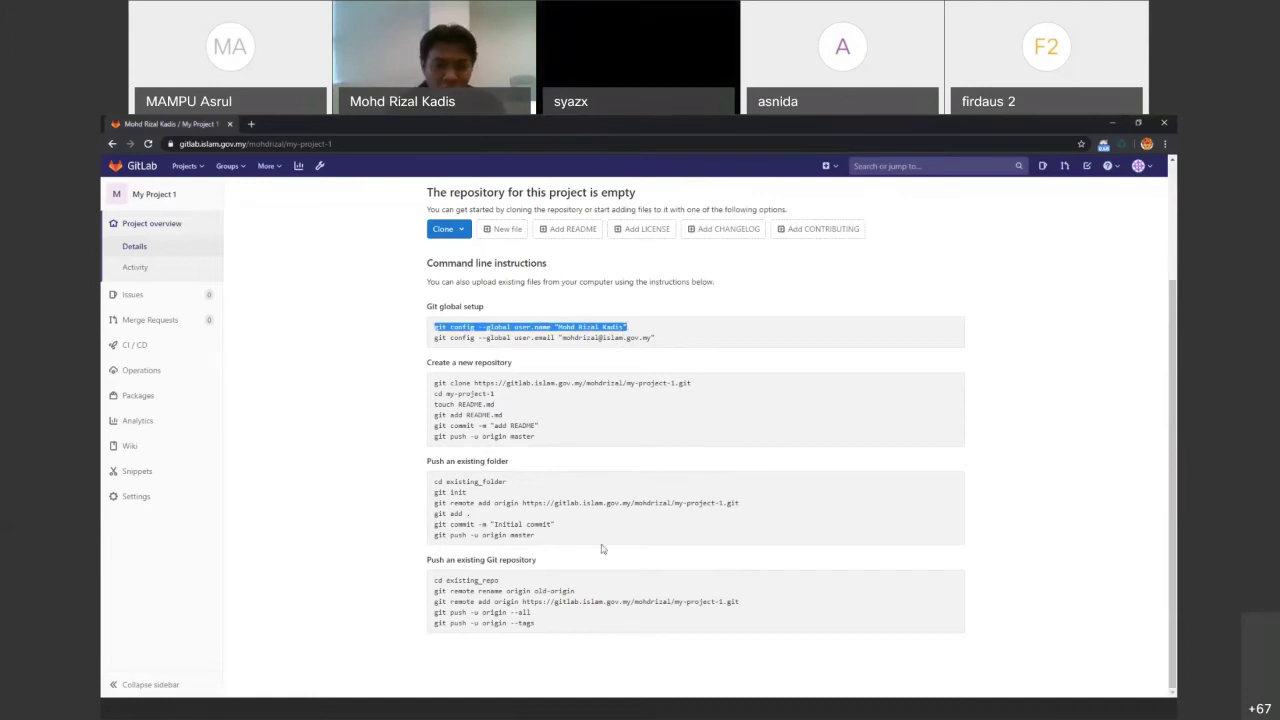
{"action": "left_click", "coordinate": [707, 711]}
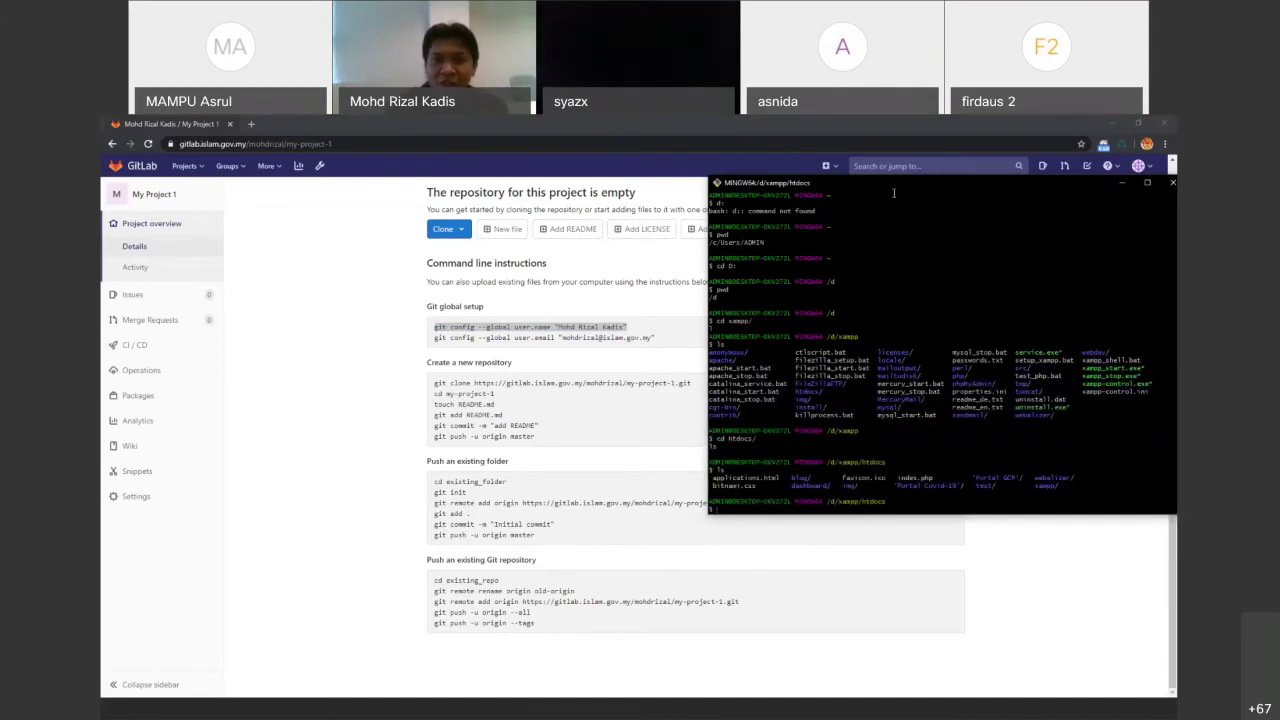
{"action": "left_click_drag", "start_coordinate": [827, 205], "coordinate": [725, 232]}
{"action": "right_click", "coordinate": [747, 422]}
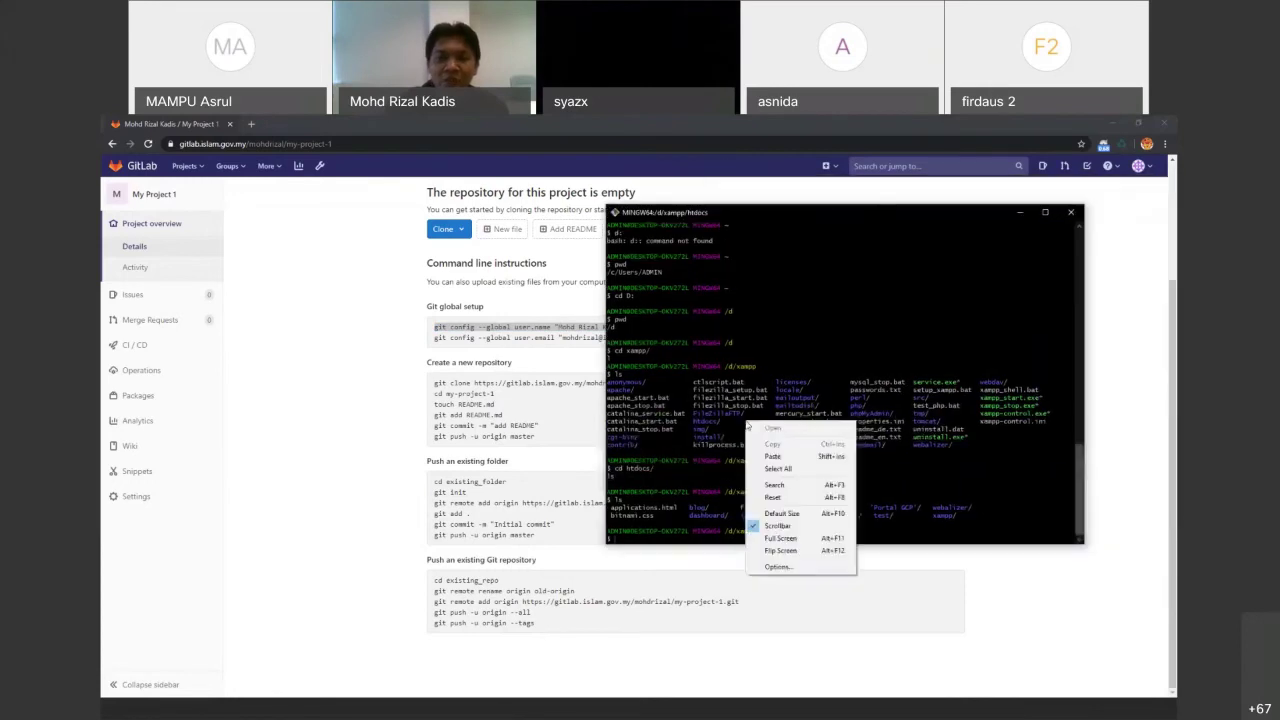
{"action": "left_click", "coordinate": [767, 456]}
{"action": "key", "text": "BackSpace"}
{"action": "key", "text": "BackSpace"}
{"action": "key", "text": "BackSpace"}
{"action": "key", "text": "BackSpace"}
{"action": "key", "text": "BackSpace"}
{"action": "key", "text": "BackSpace"}
{"action": "key", "text": "BackSpace"}
{"action": "key", "text": "BackSpace"}
{"action": "key", "text": "BackSpace"}
{"action": "key", "text": "BackSpace"}
{"action": "key", "text": "BackSpace"}
{"action": "key", "text": "BackSpace"}
{"action": "key", "text": "BackSpace"}
{"action": "key", "text": "BackSpace"}
{"action": "key", "text": "BackSpace"}
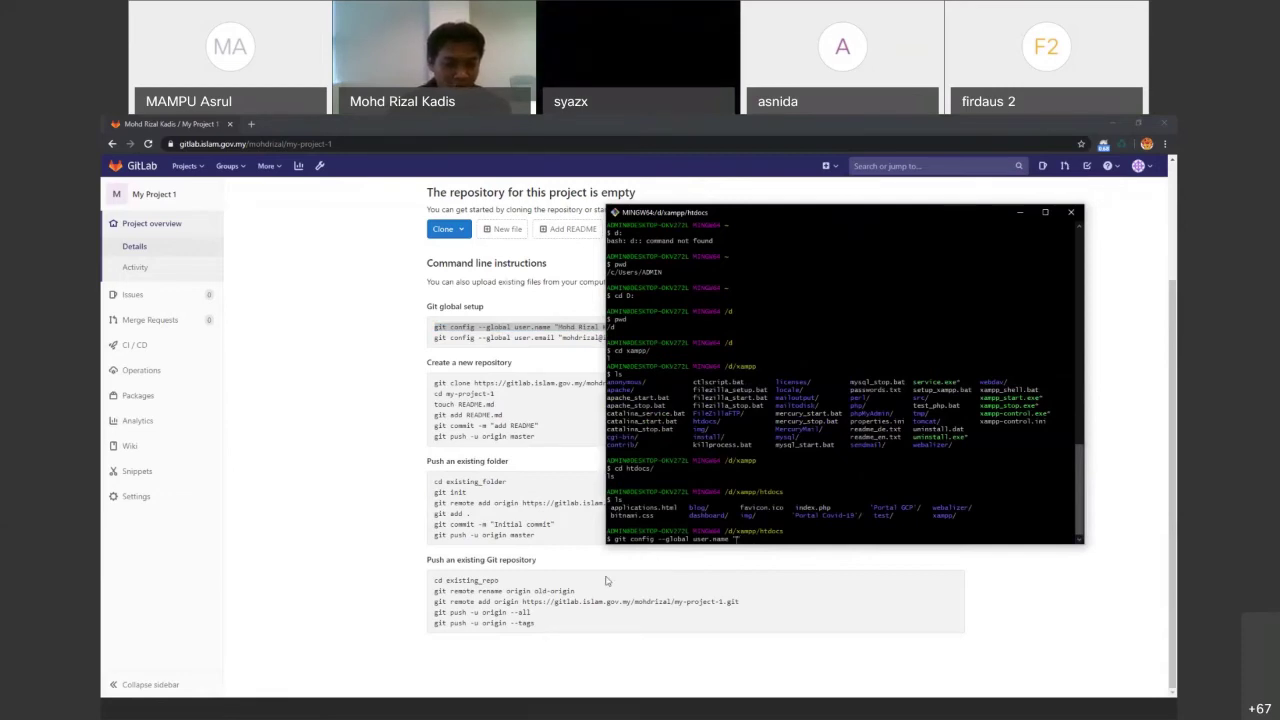
{"action": "type", "text": "Officer\""}
{"action": "key", "text": "Return"}
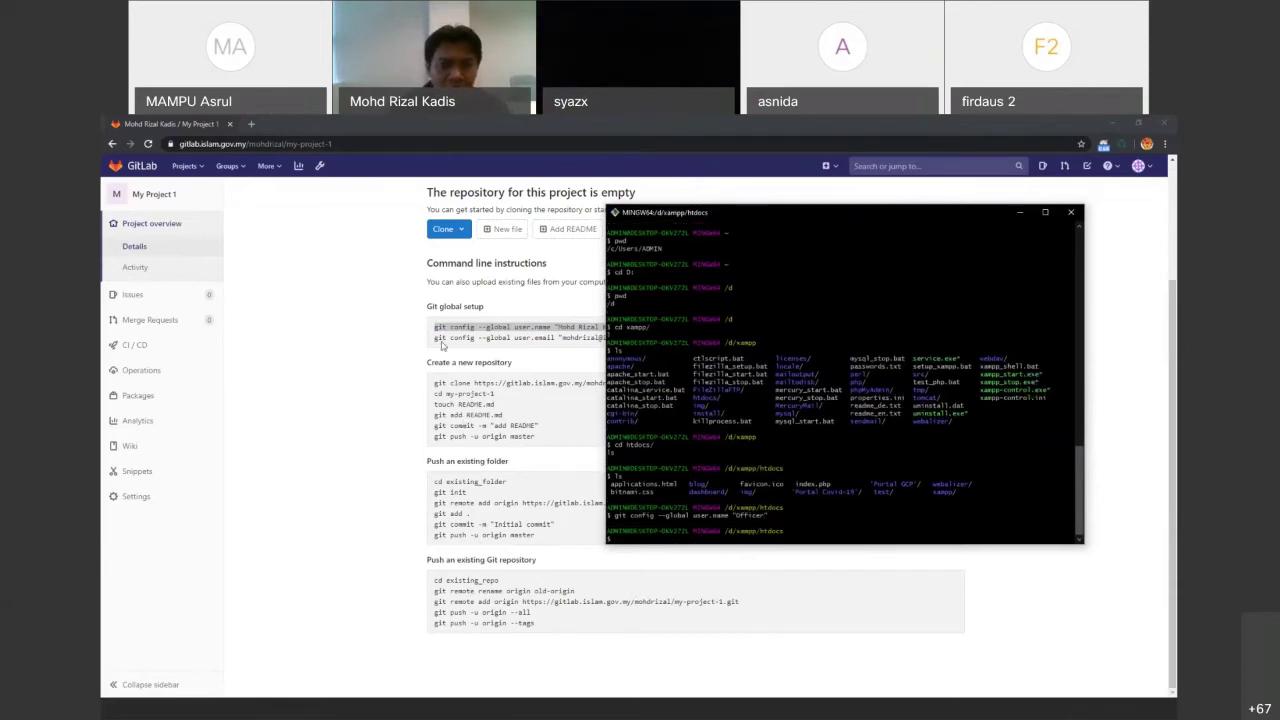
Set the global Git user.email to the officer's e-mail address
{"action": "left_click_drag", "start_coordinate": [434, 338], "coordinate": [665, 338]}
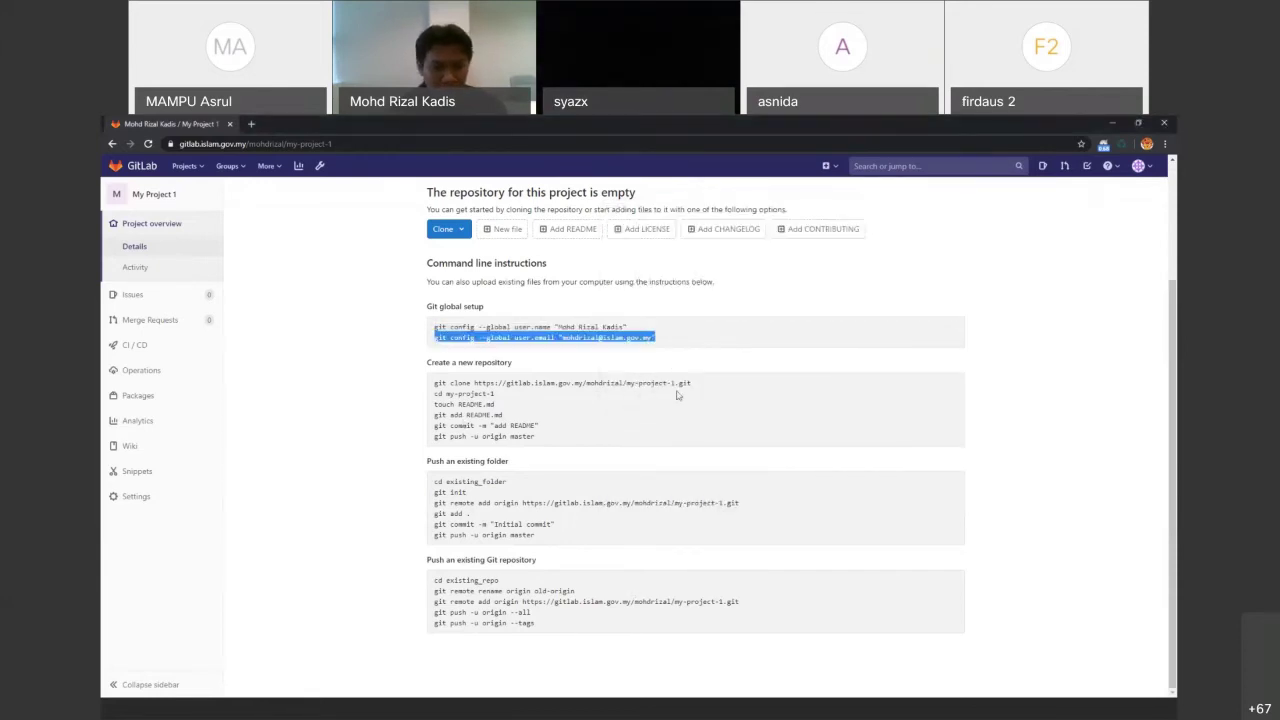
{"action": "right_click", "coordinate": [734, 482]}
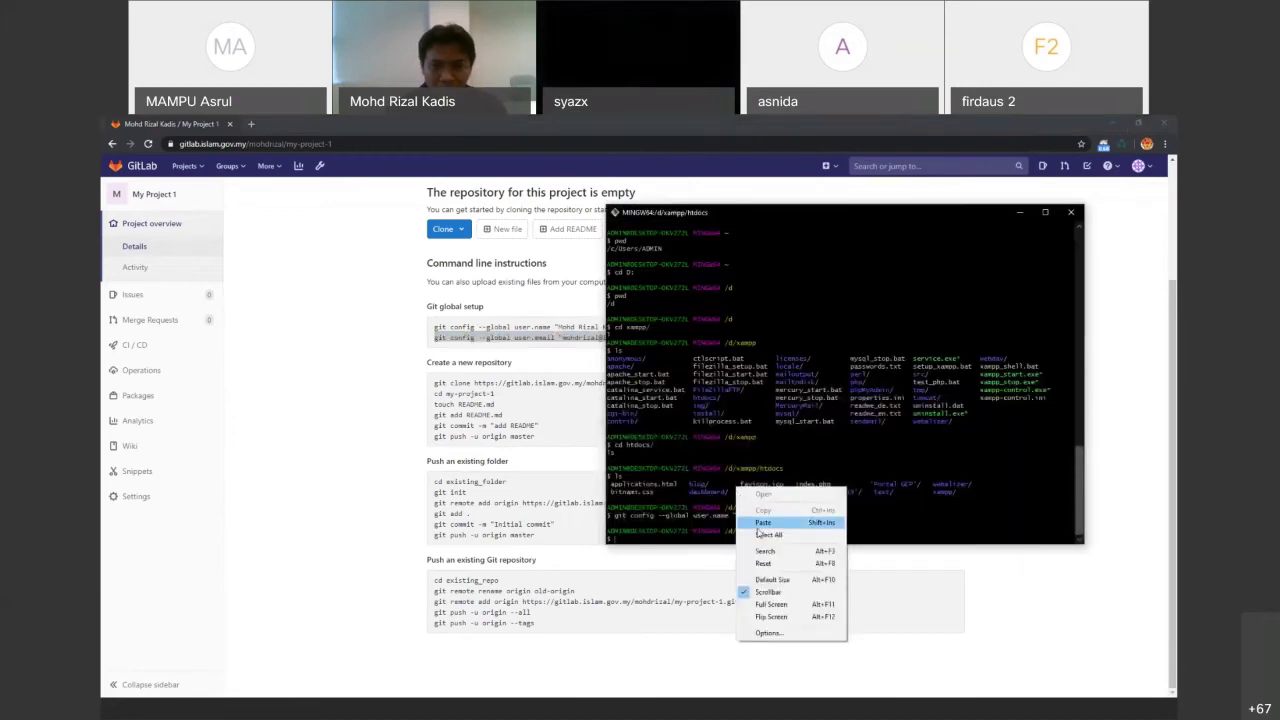
{"action": "left_click", "coordinate": [785, 520]}
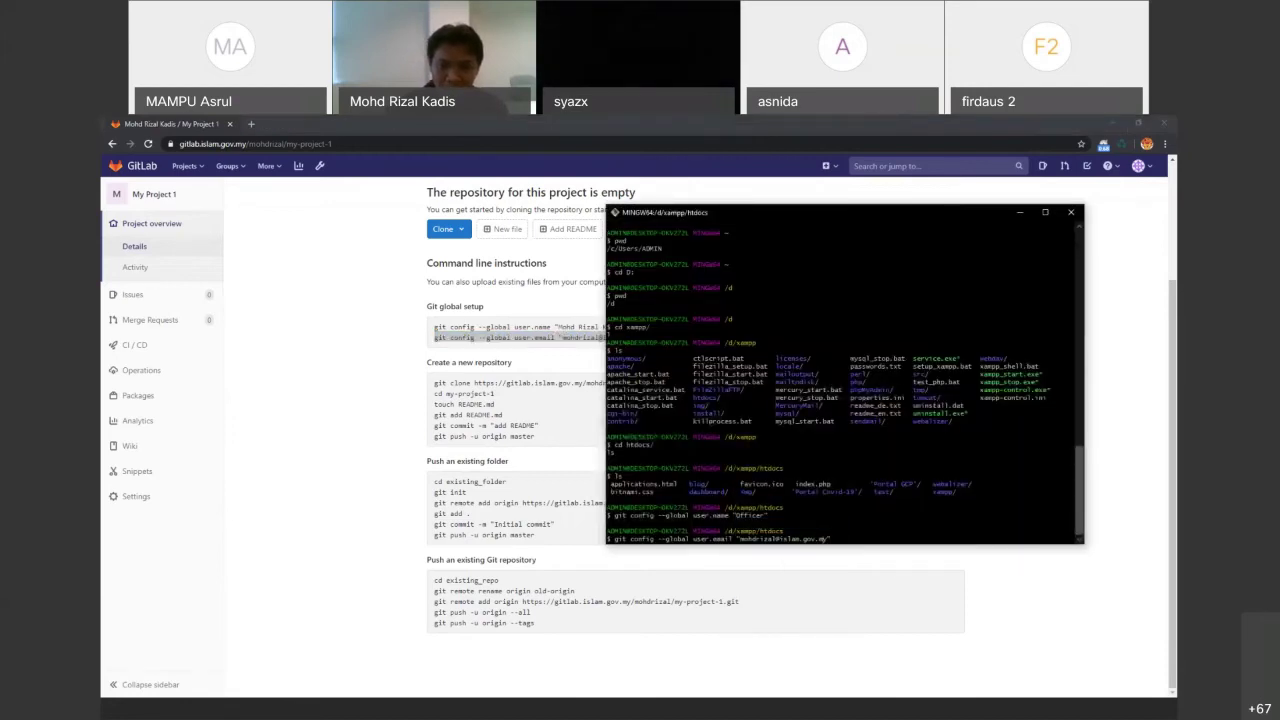
{"action": "key", "text": "BackSpace"}
{"action": "key", "text": "BackSpace"}
{"action": "key", "text": "BackSpace"}
{"action": "key", "text": "BackSpace"}
{"action": "key", "text": "BackSpace"}
{"action": "key", "text": "BackSpace"}
{"action": "key", "text": "BackSpace"}
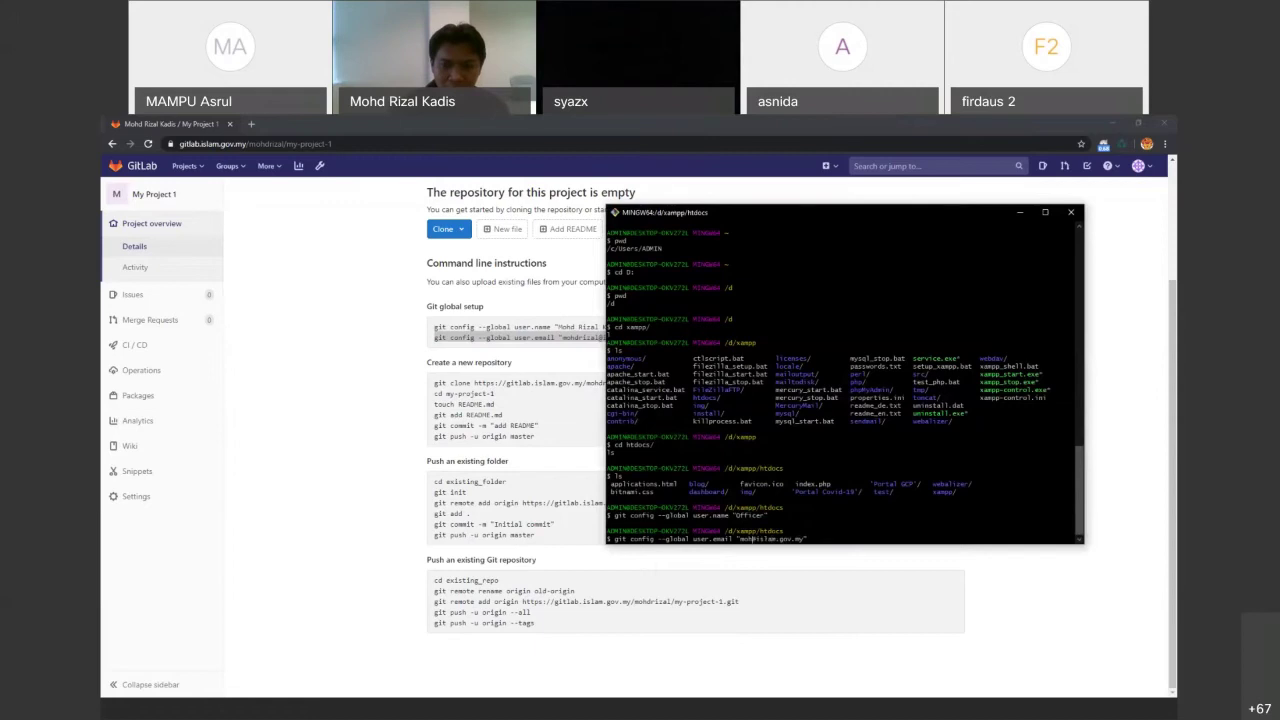
{"action": "key", "text": "BackSpace"}
{"action": "key", "text": "BackSpace"}
{"action": "key", "text": "BackSpace"}
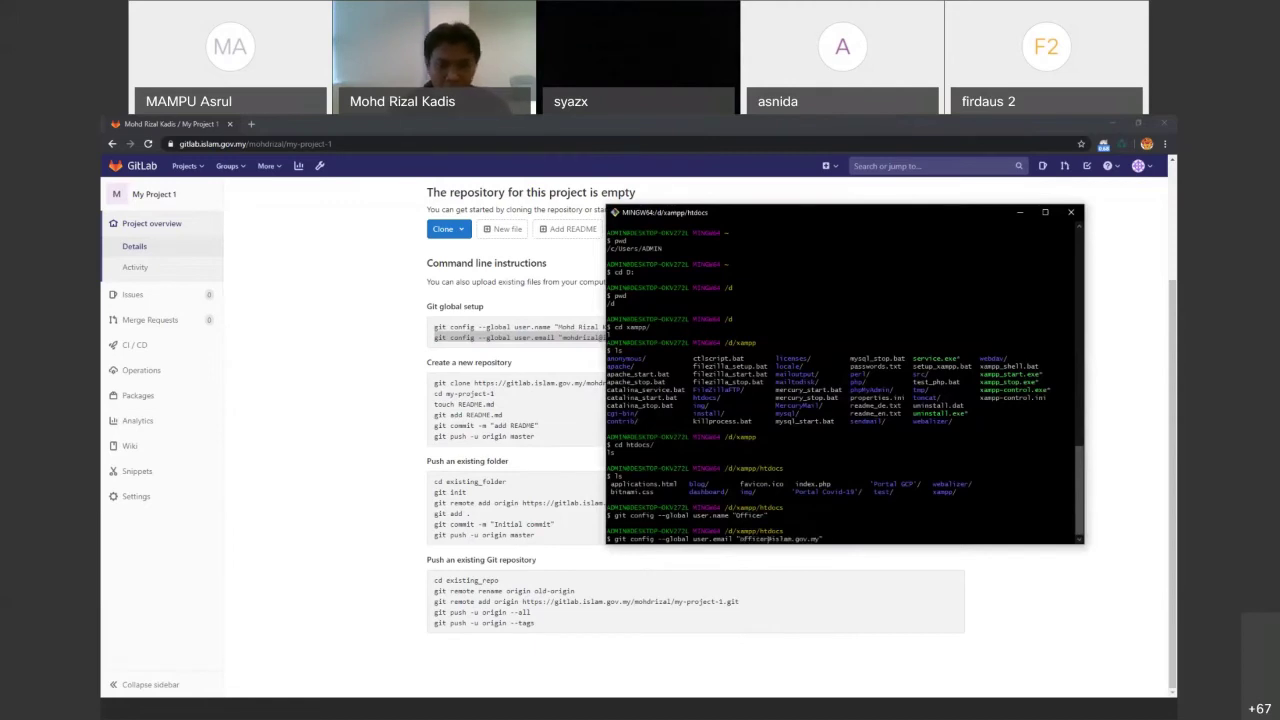
{"action": "key", "text": "Return"}
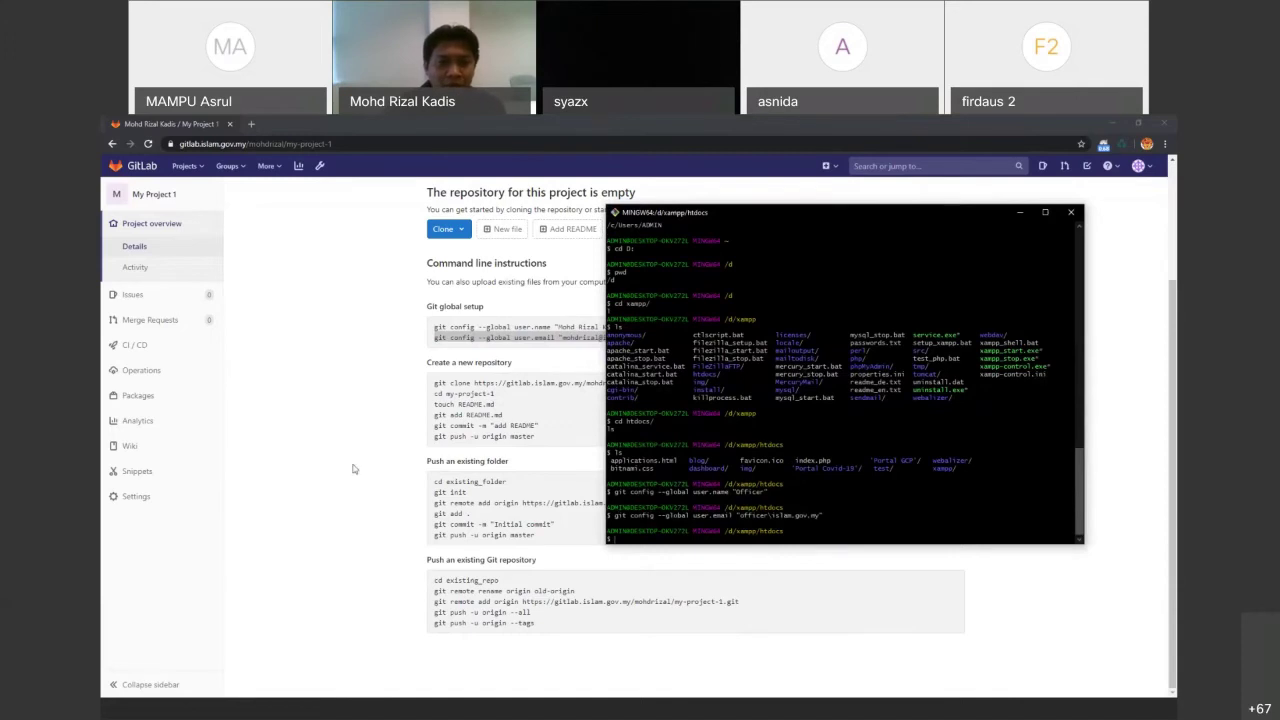
{"action": "left_click", "coordinate": [452, 454]}
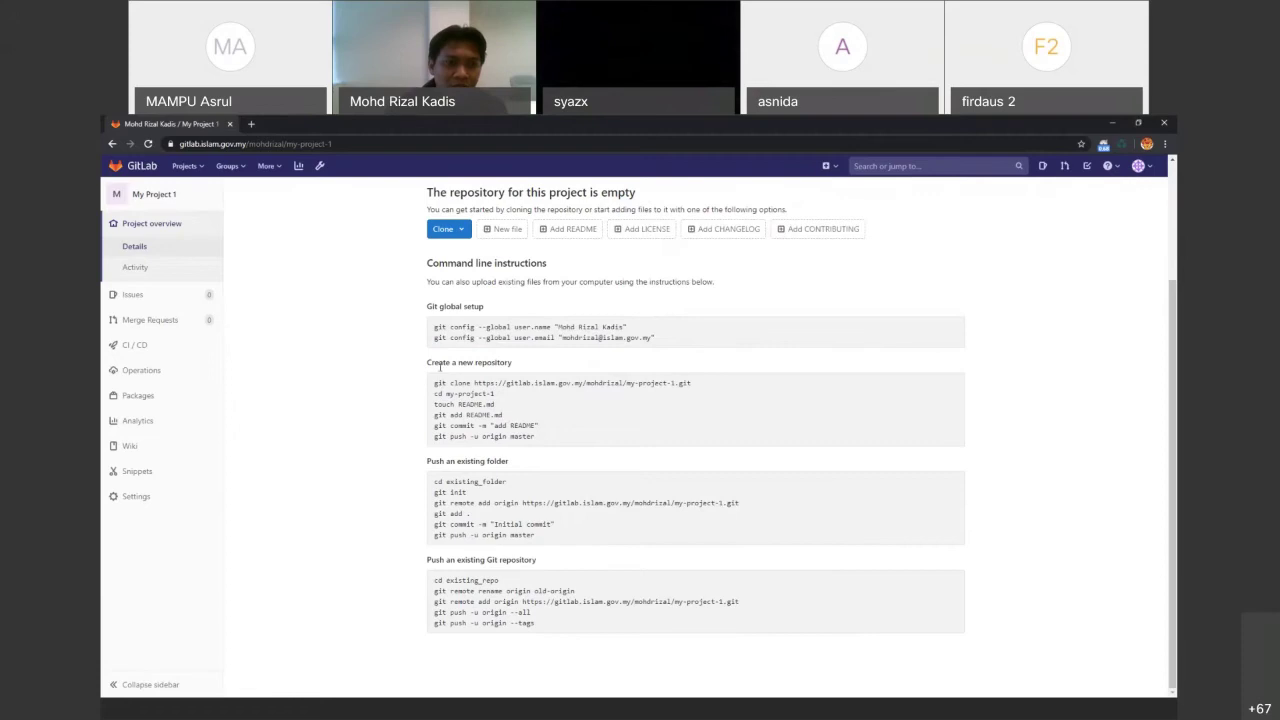
Select the git clone and cd existing_folder lines, then bring Git Bash back forward
{"action": "left_click_drag", "start_coordinate": [471, 382], "coordinate": [343, 397]}
{"action": "left_click", "coordinate": [343, 397]}
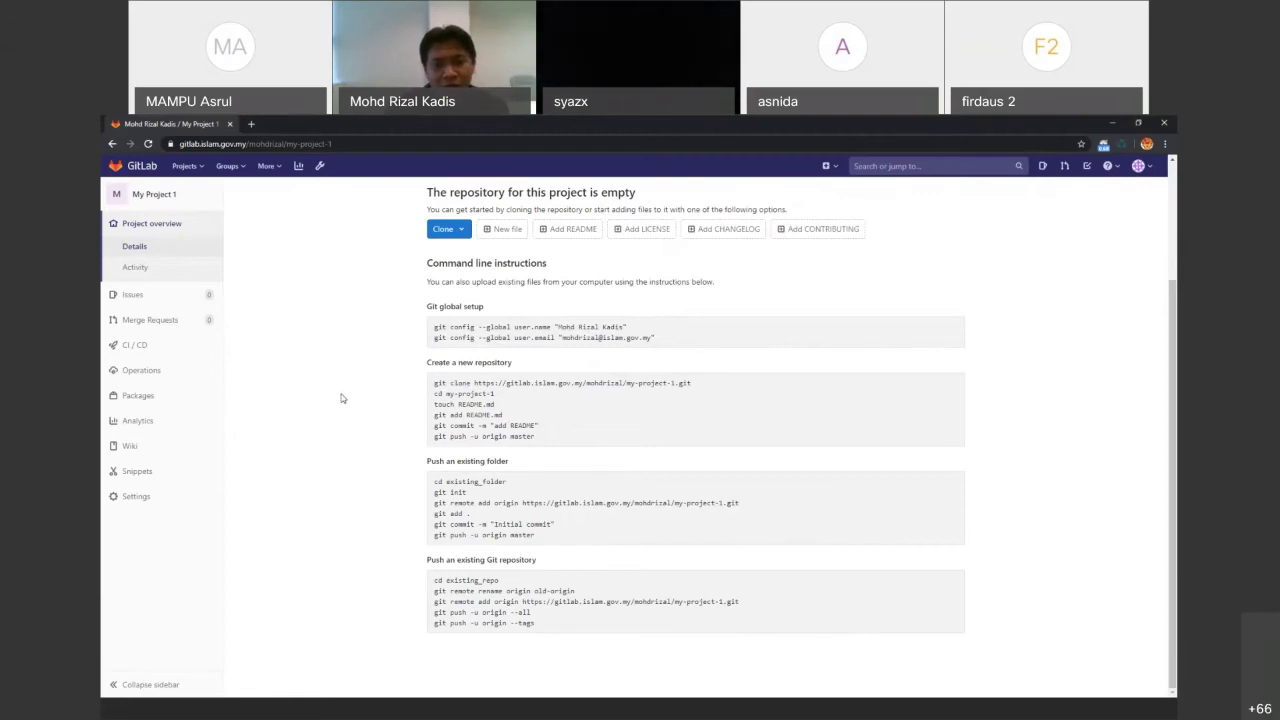
{"action": "left_click_drag", "start_coordinate": [434, 483], "coordinate": [455, 484]}
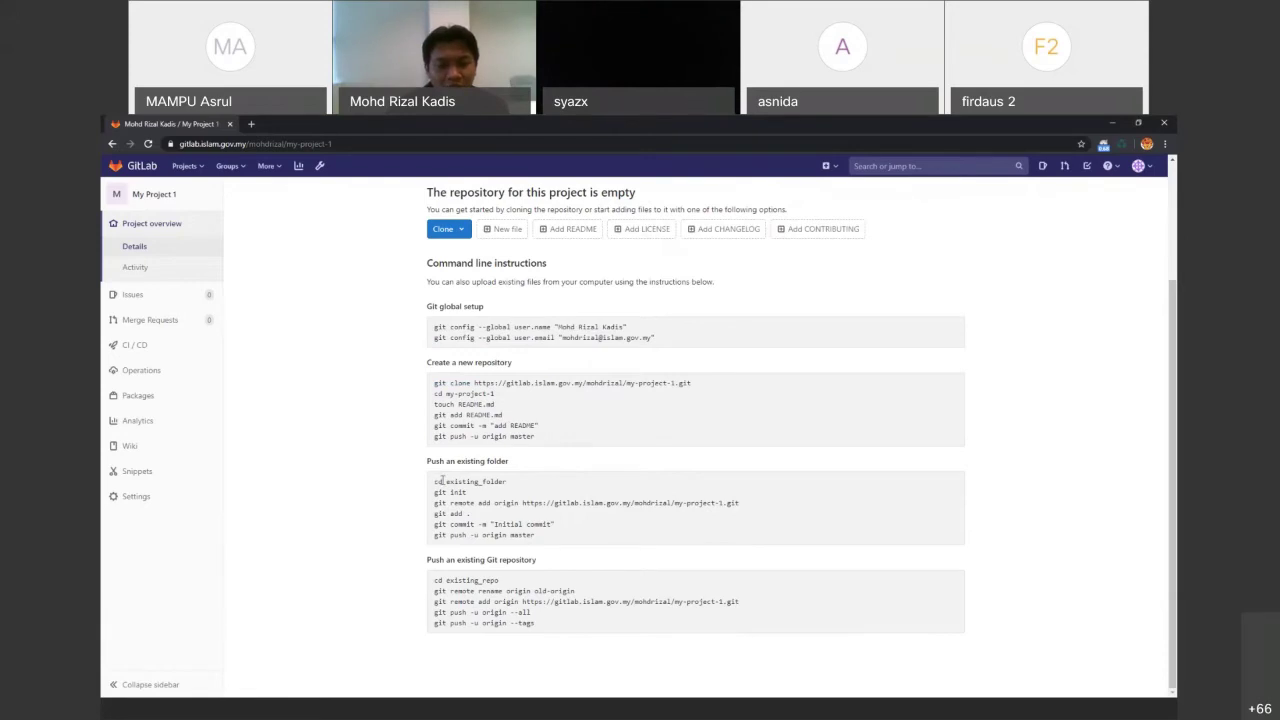
{"action": "left_click", "coordinate": [718, 711]}
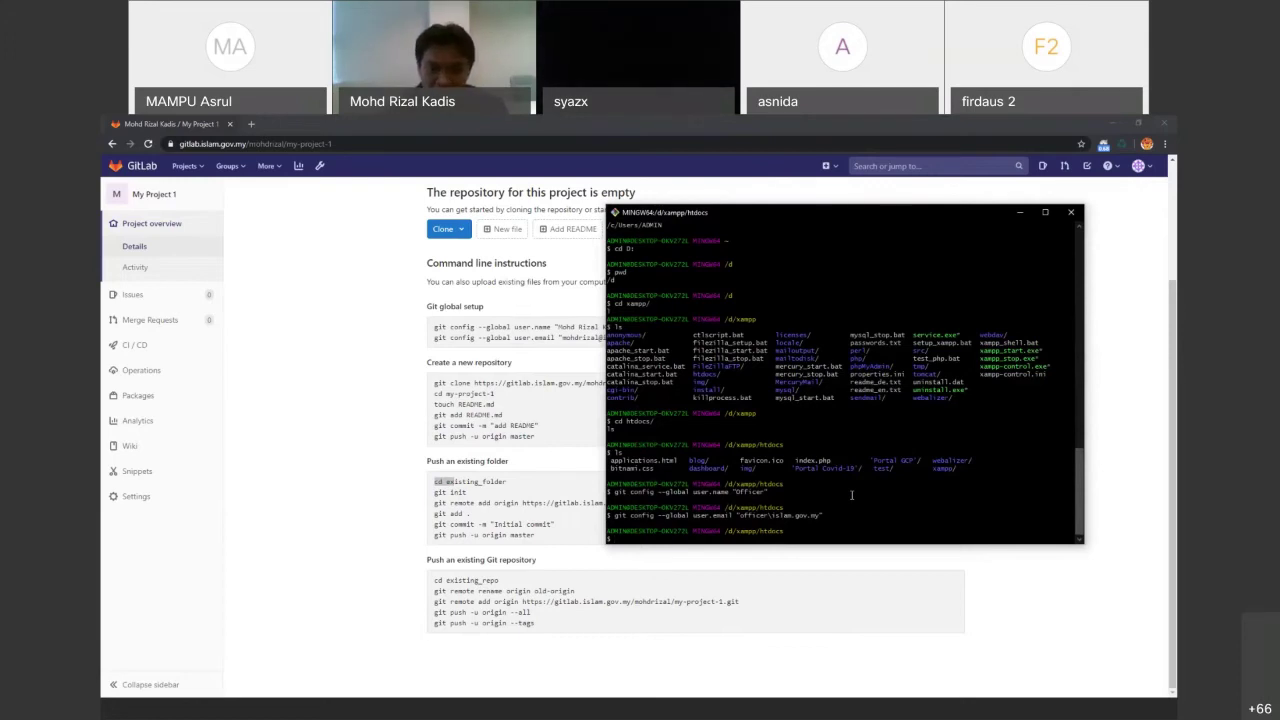
Create the my-project-1 folder inside htdocs with mkdir
{"action": "type", "text": "mkdir my"}
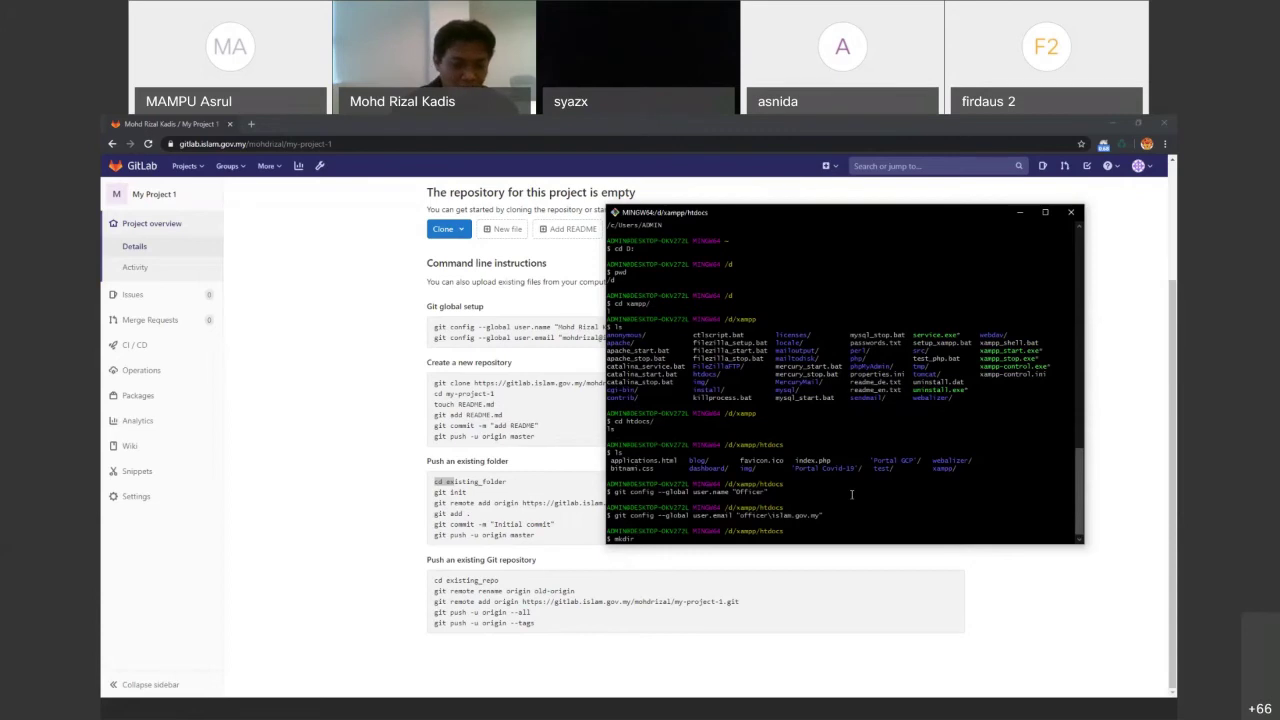
{"action": "type", "text": "my"}
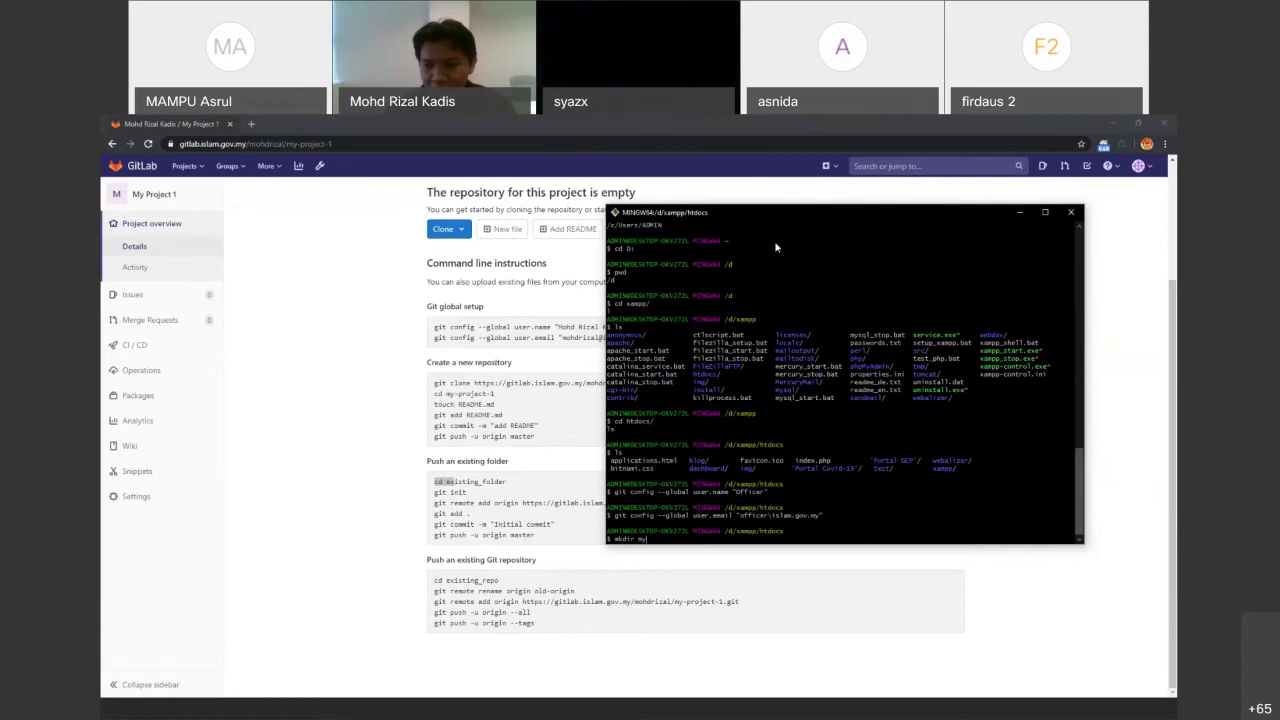
{"action": "left_click_drag", "start_coordinate": [826, 212], "coordinate": [780, 241]}
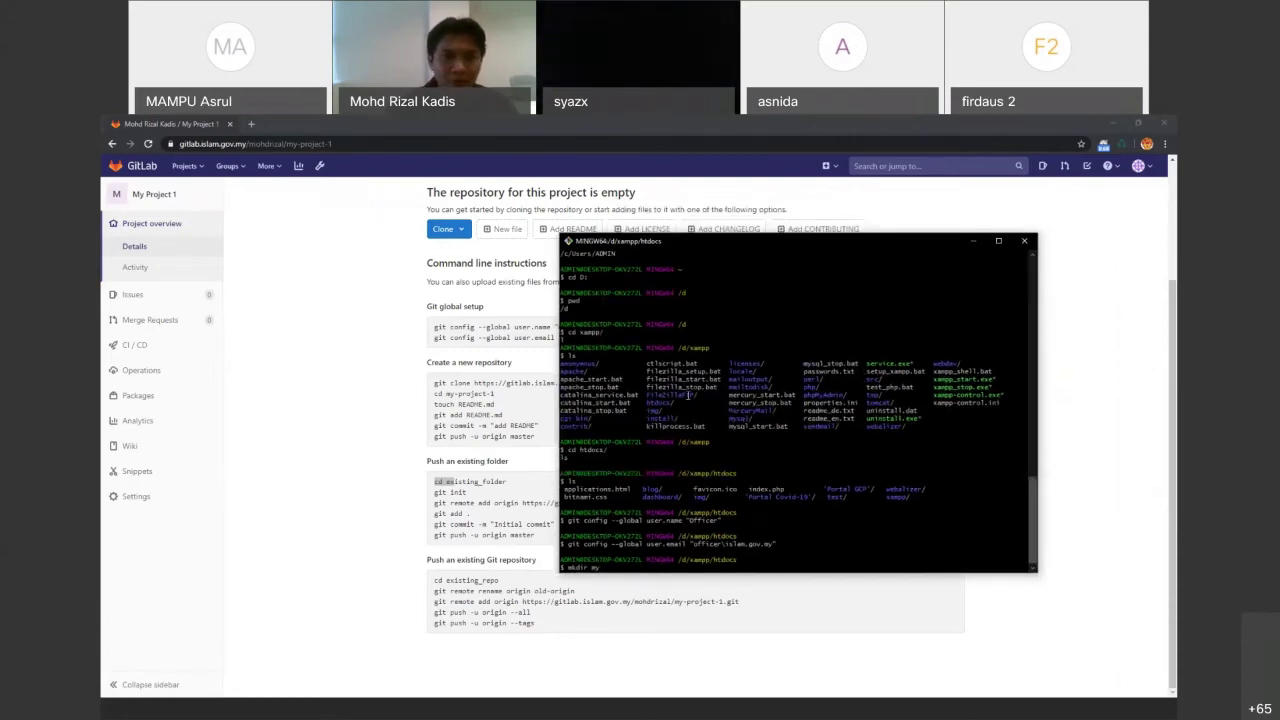
{"action": "mouse_move", "coordinate": [250, 402]}
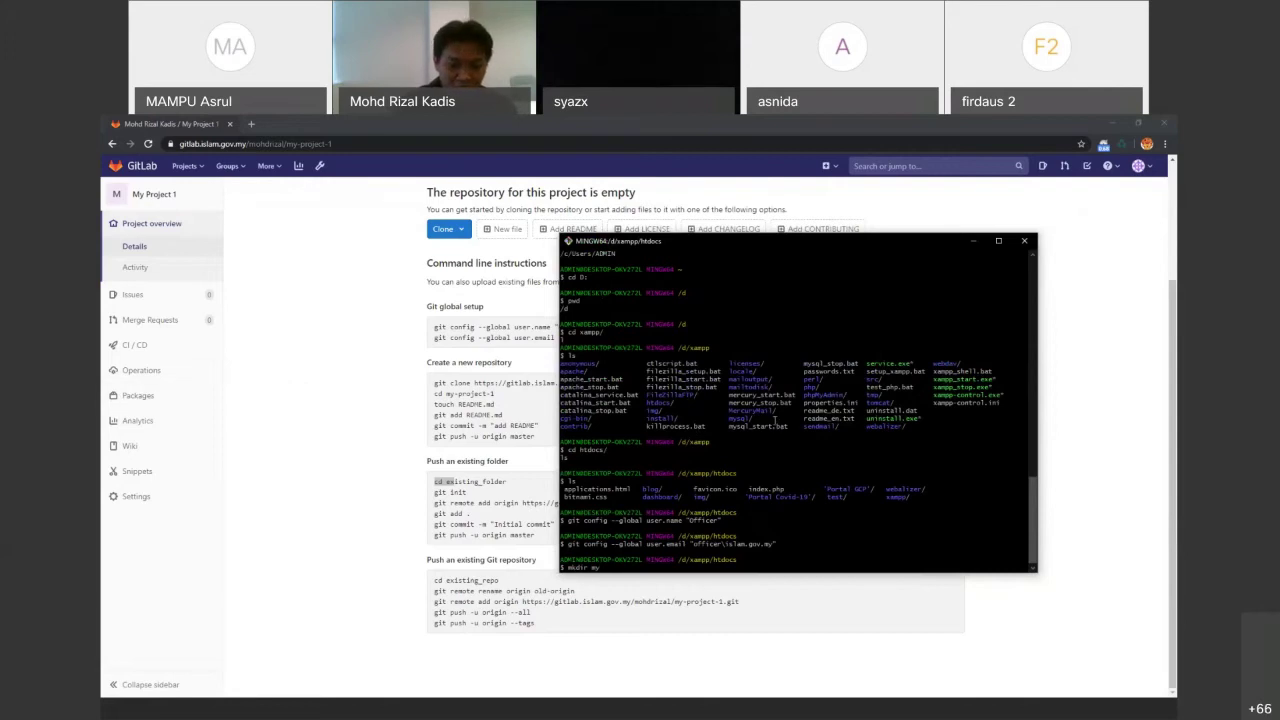
{"action": "type", "text": "-project"}
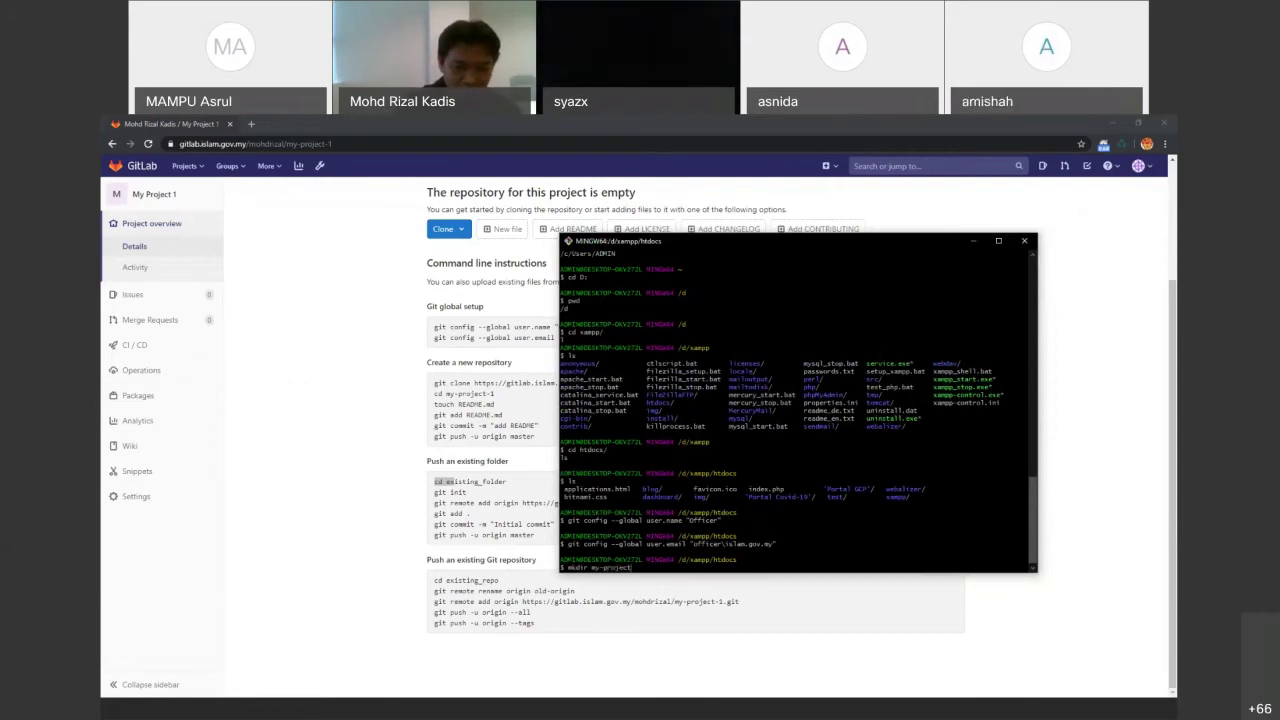
{"action": "type", "text": "-1"}
{"action": "key", "text": "Return"}
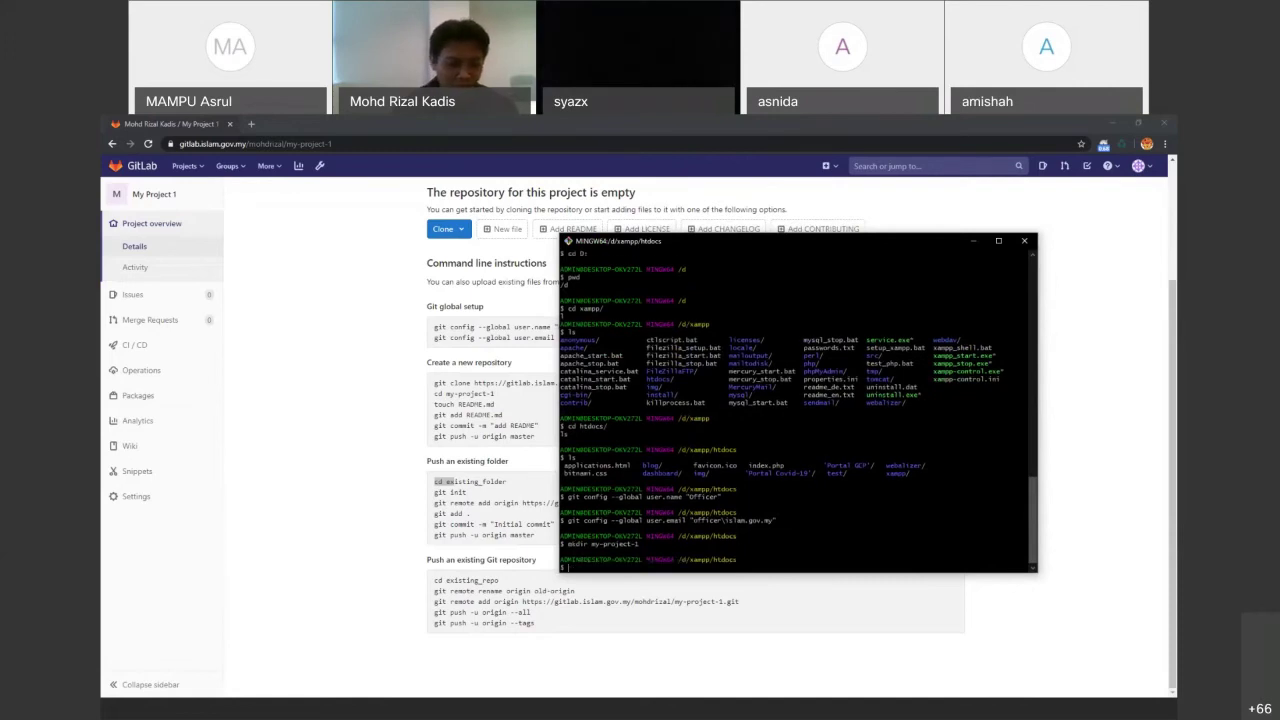
Change into my-project-1 using cd with Tab completion
{"action": "type", "text": "cd my"}
{"action": "key", "text": "Tab"}
{"action": "key", "text": "Return"}
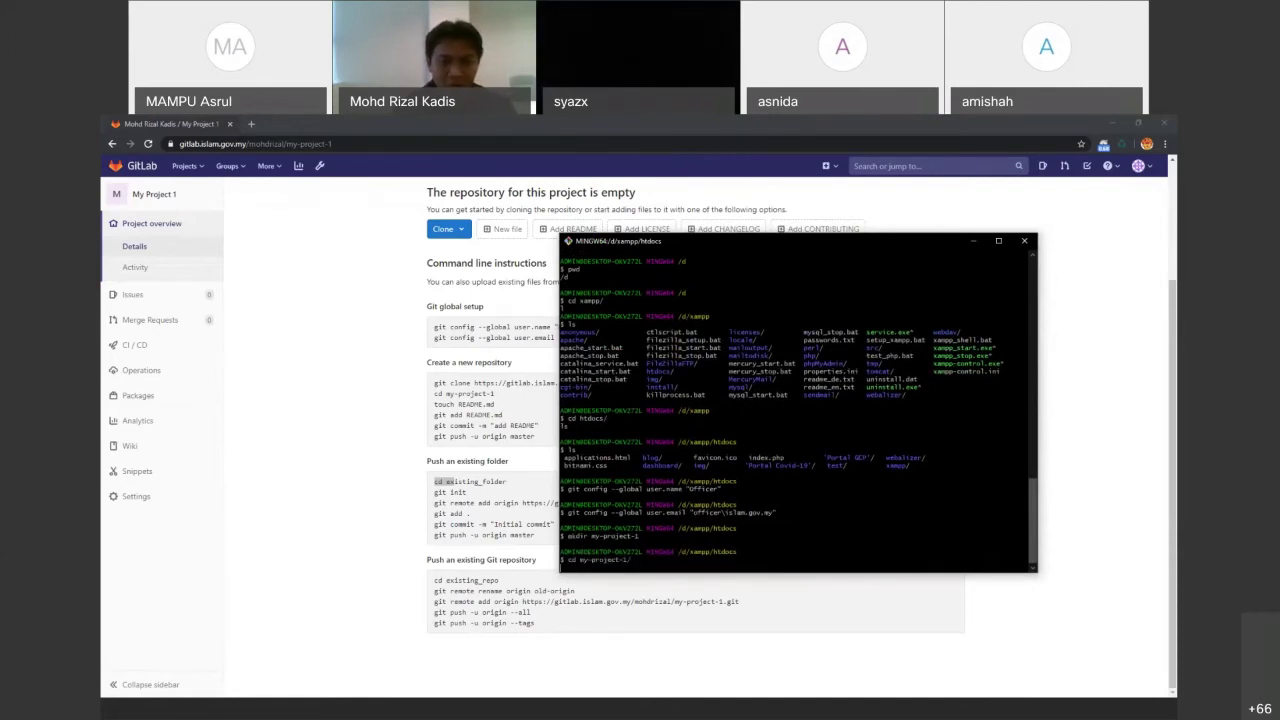
Copy git init from GitLab and run it to create an empty repository in my-project-1
{"action": "left_click", "coordinate": [475, 497]}
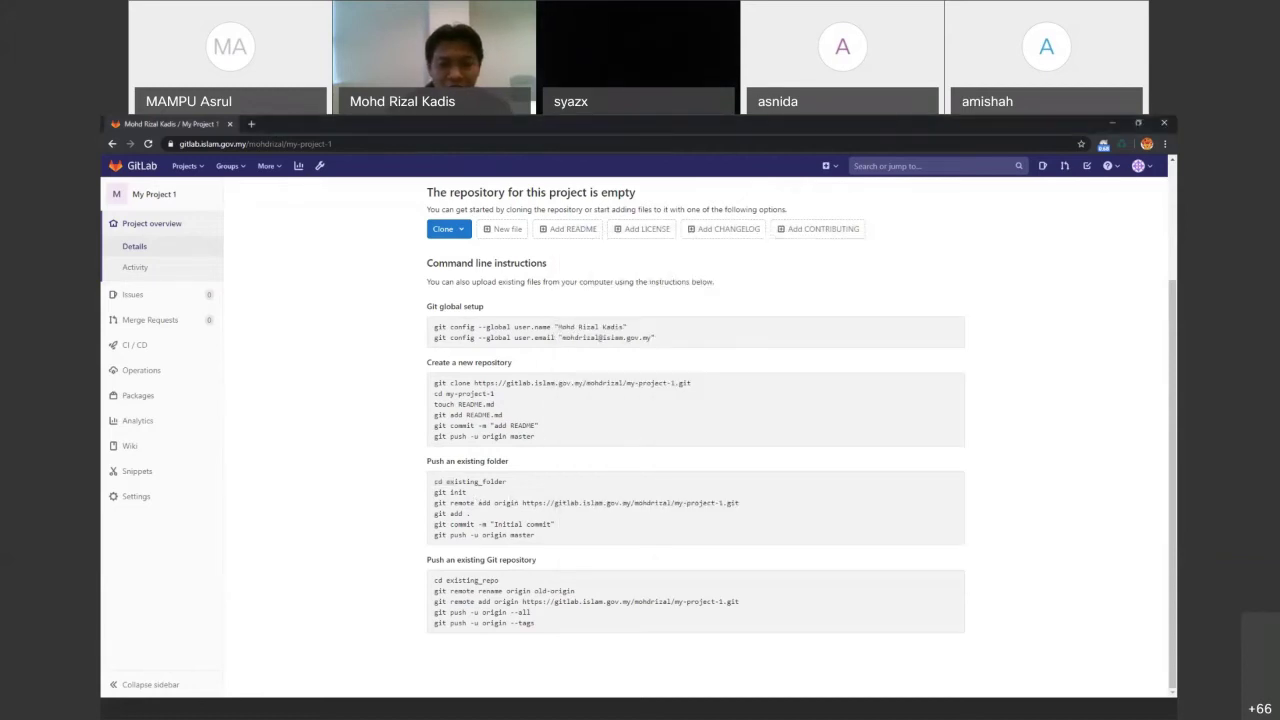
{"action": "left_click", "coordinate": [709, 715]}
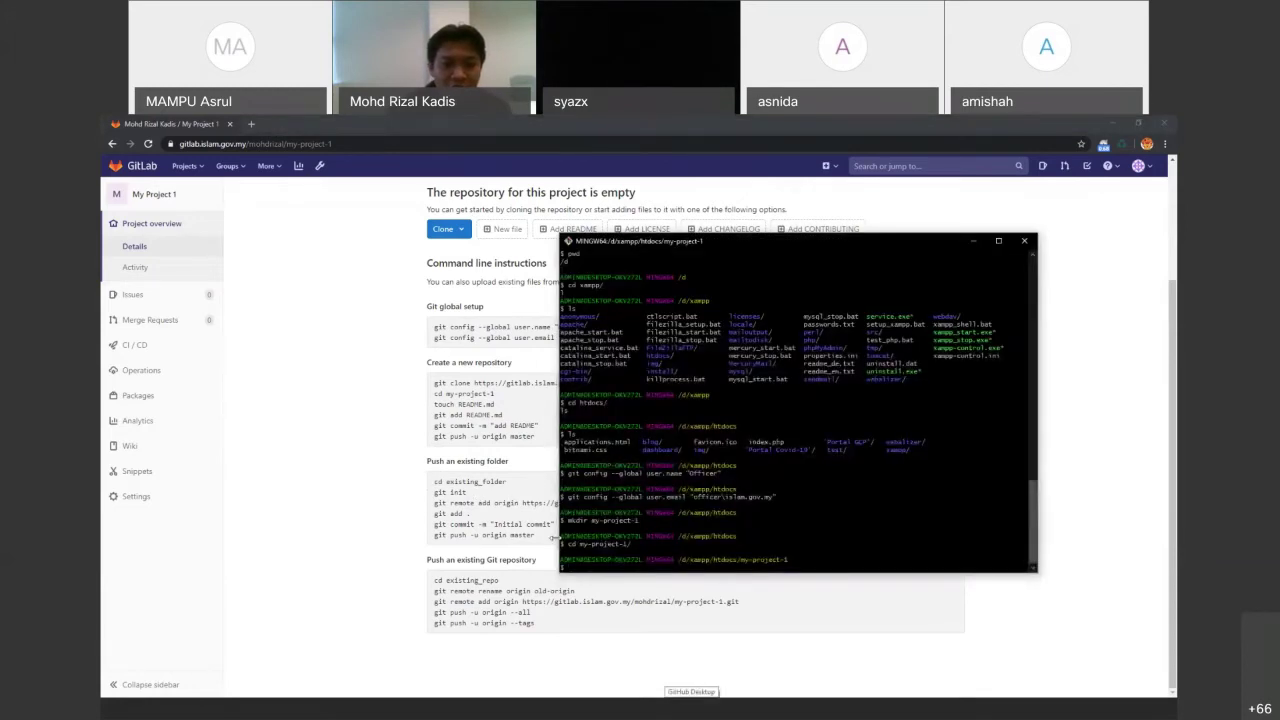
{"action": "left_click_drag", "start_coordinate": [466, 494], "coordinate": [432, 493]}
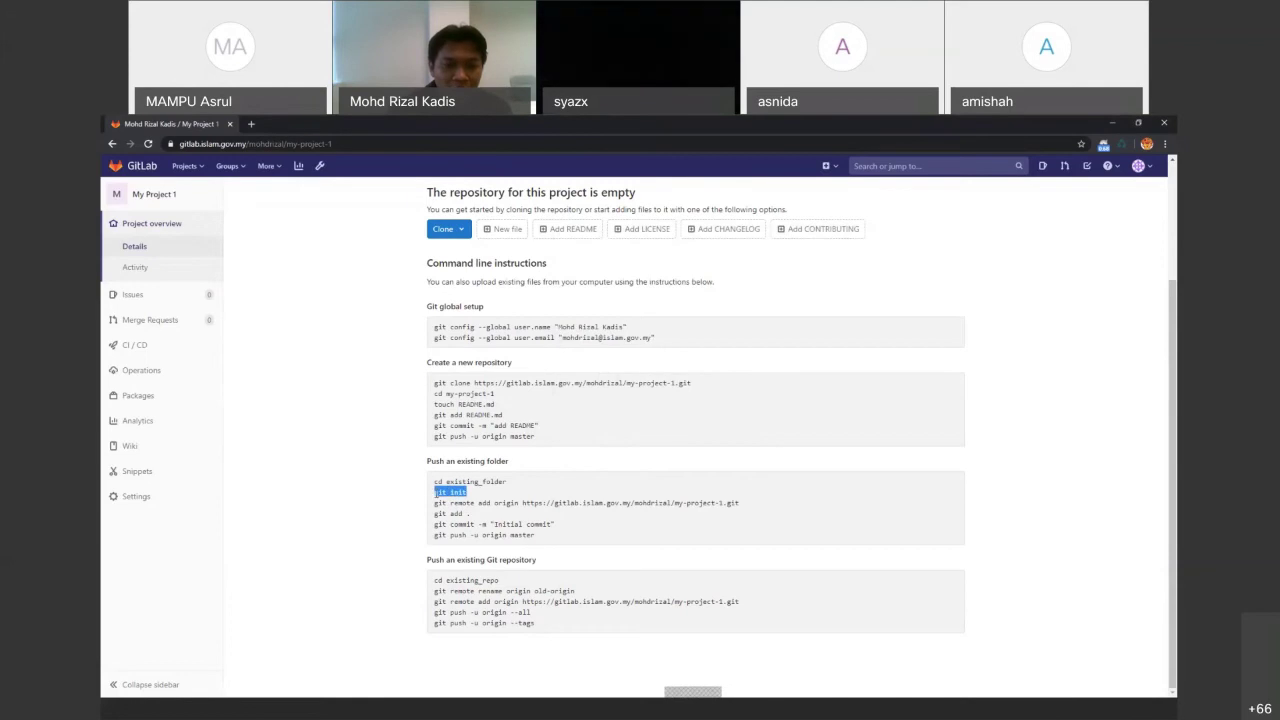
{"action": "right_click", "coordinate": [437, 494]}
{"action": "left_click", "coordinate": [460, 501]}
{"action": "left_click", "coordinate": [711, 712]}
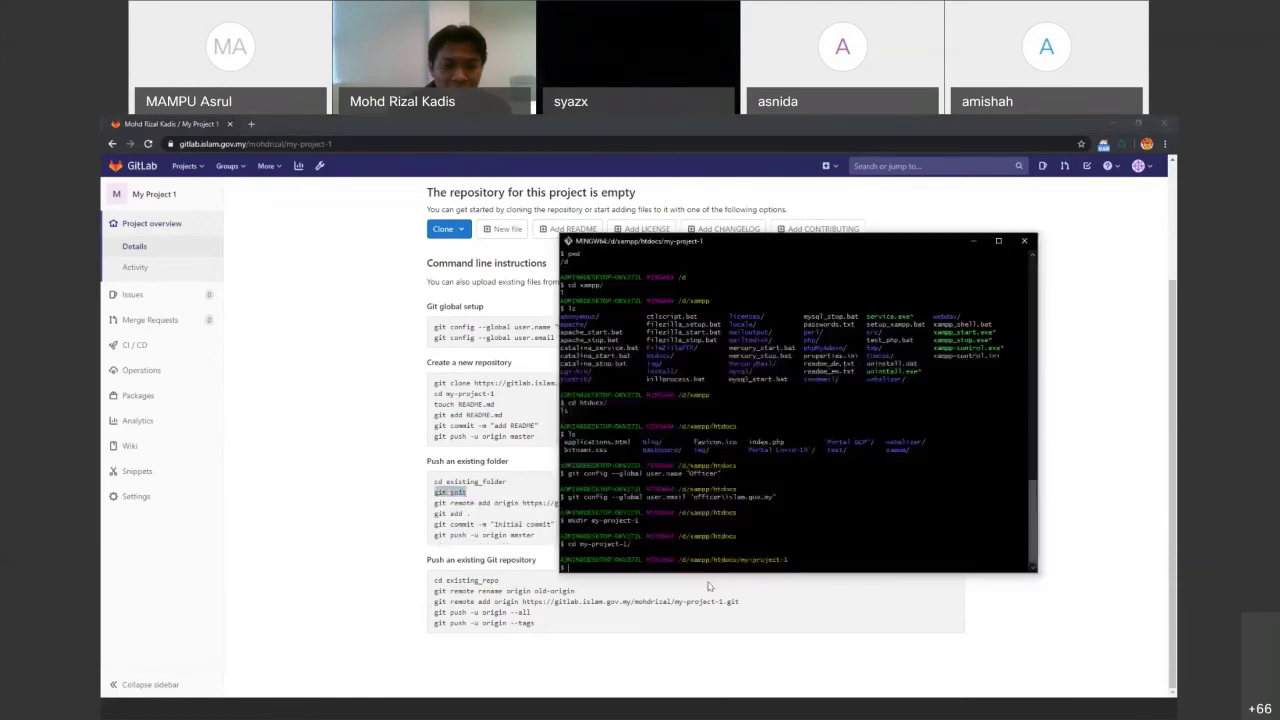
{"action": "right_click", "coordinate": [783, 511]}
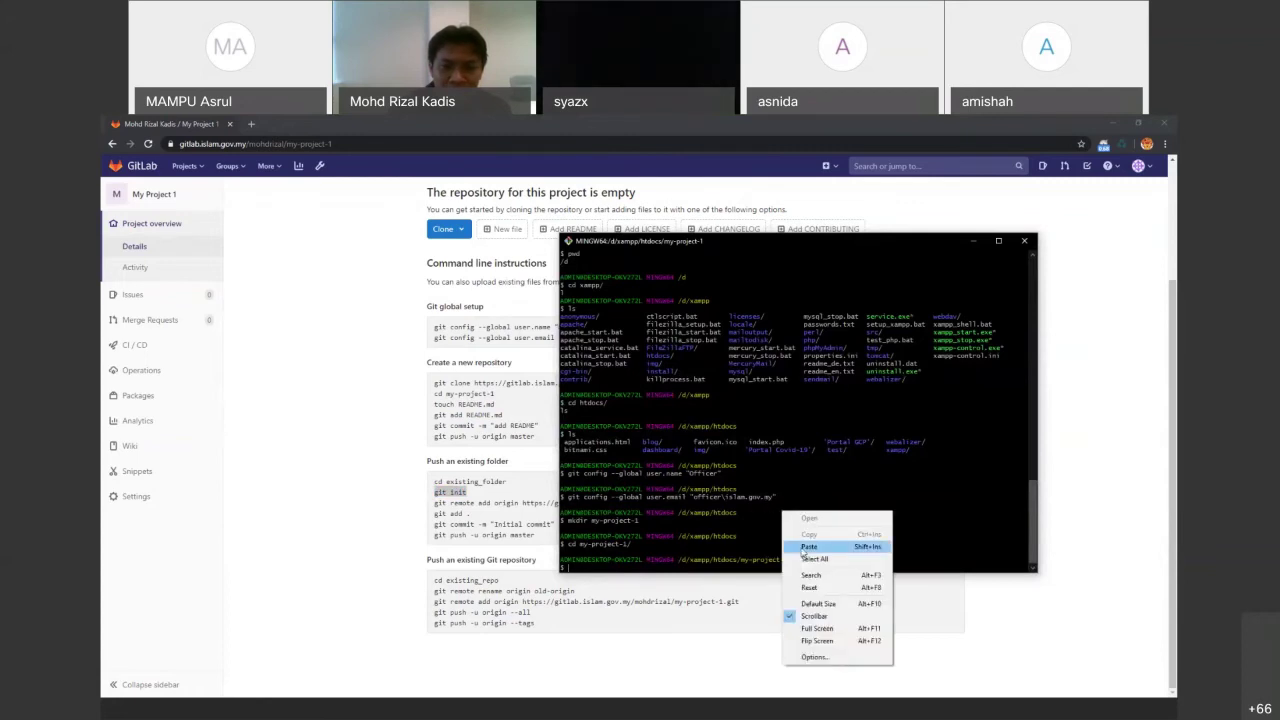
{"action": "left_click", "coordinate": [808, 547]}
{"action": "key", "text": "Return"}
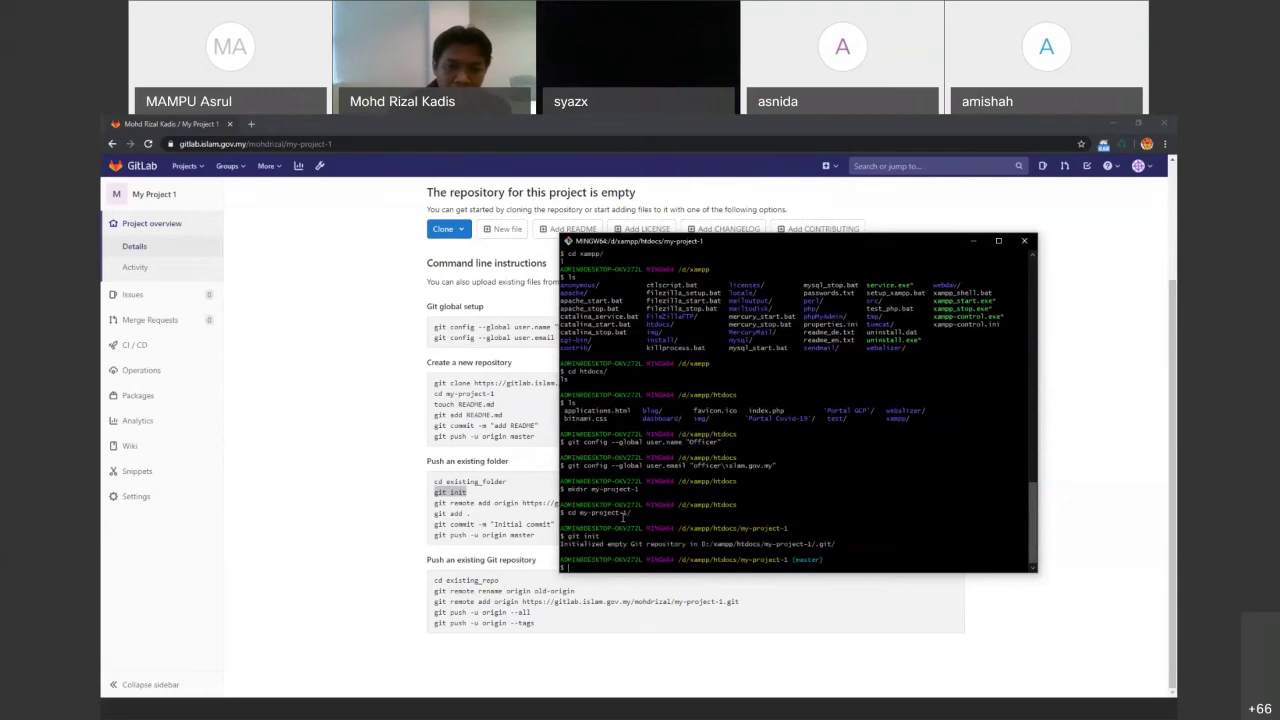
Add the GitLab project as the origin remote and list the still-empty folder
{"action": "left_click", "coordinate": [405, 515]}
{"action": "left_click_drag", "start_coordinate": [740, 502], "coordinate": [434, 503]}
{"action": "right_click", "coordinate": [434, 503]}
{"action": "left_click", "coordinate": [480, 513]}
{"action": "left_click", "coordinate": [727, 708]}
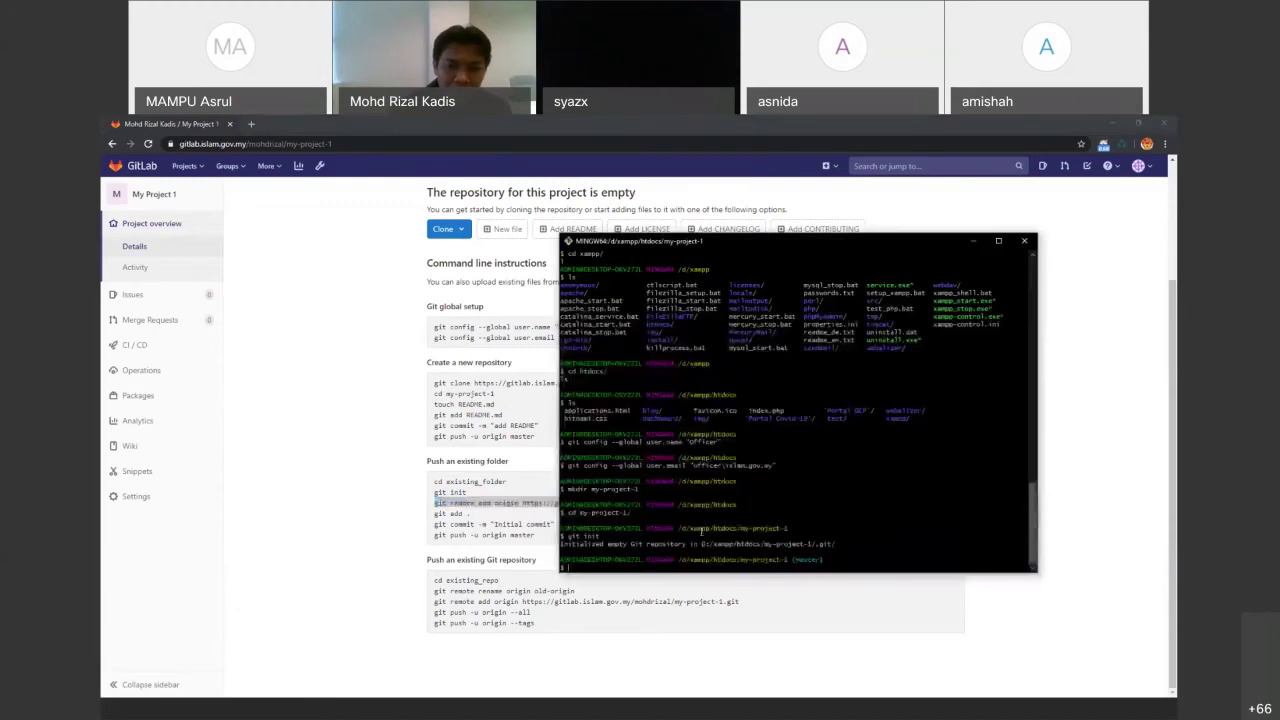
{"action": "right_click", "coordinate": [703, 537]}
{"action": "left_click", "coordinate": [728, 567]}
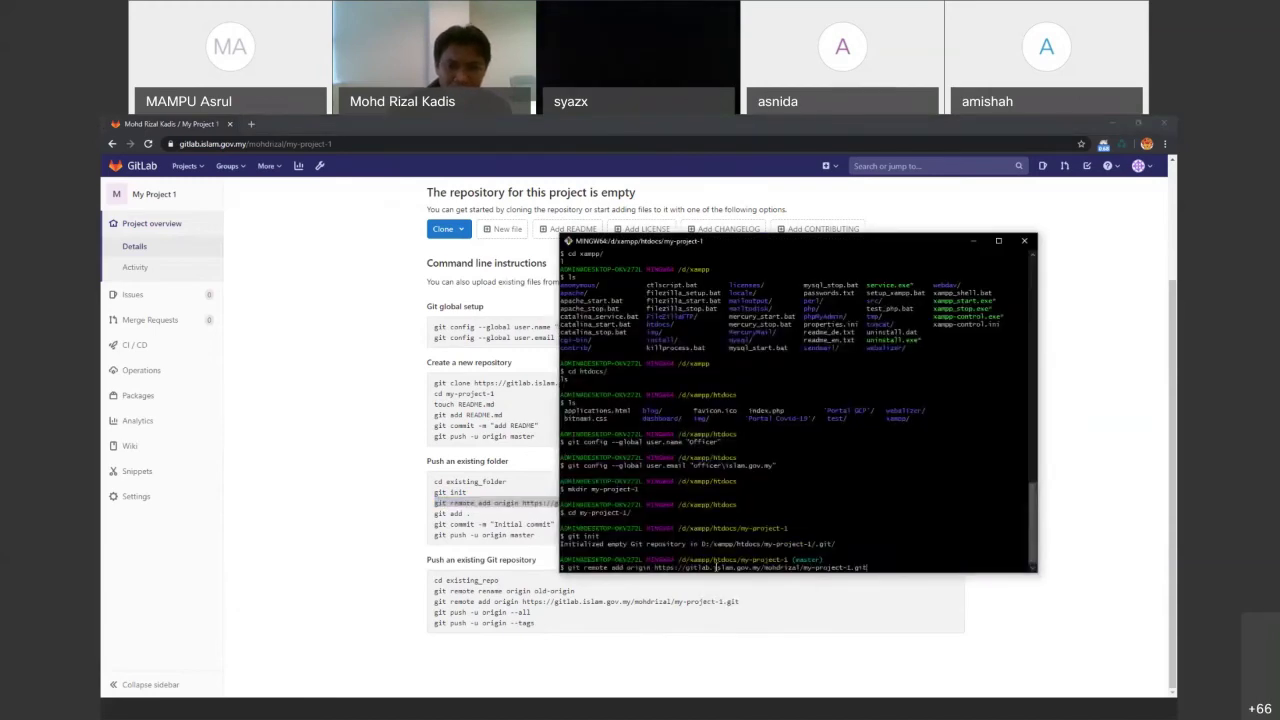
{"action": "key", "text": "Return"}
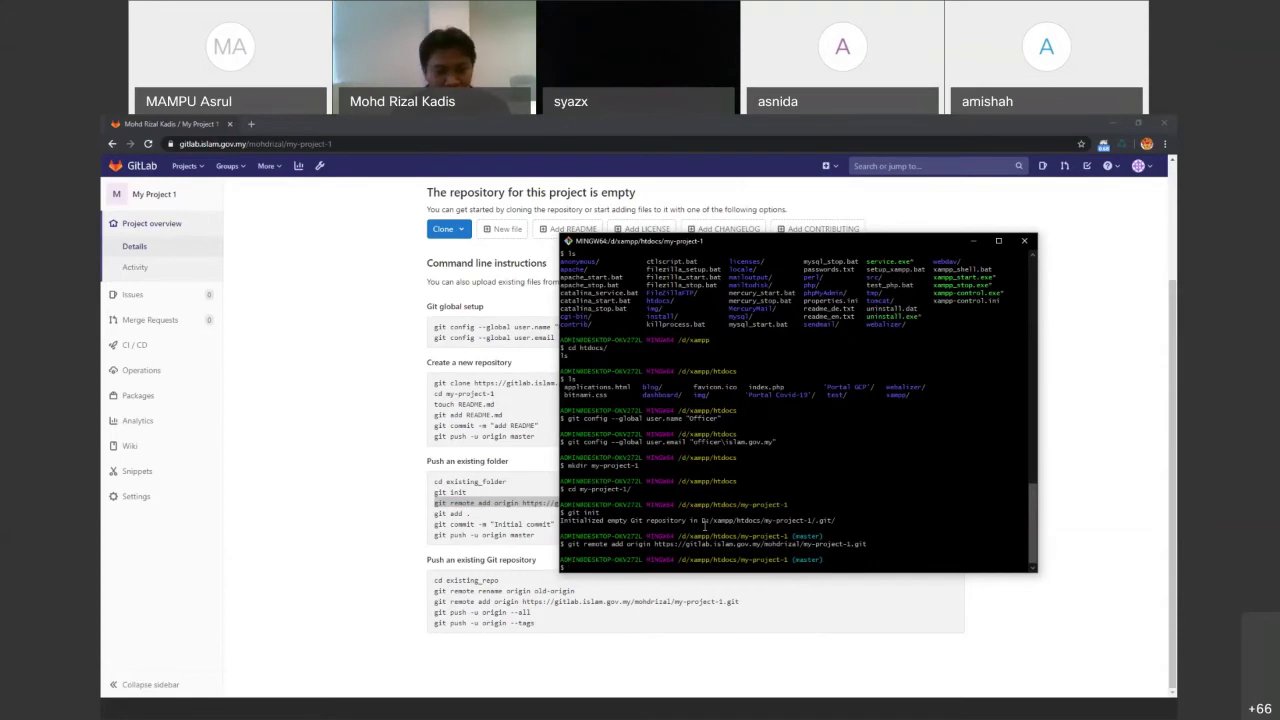
{"action": "type", "text": "ls"}
{"action": "key", "text": "Return"}
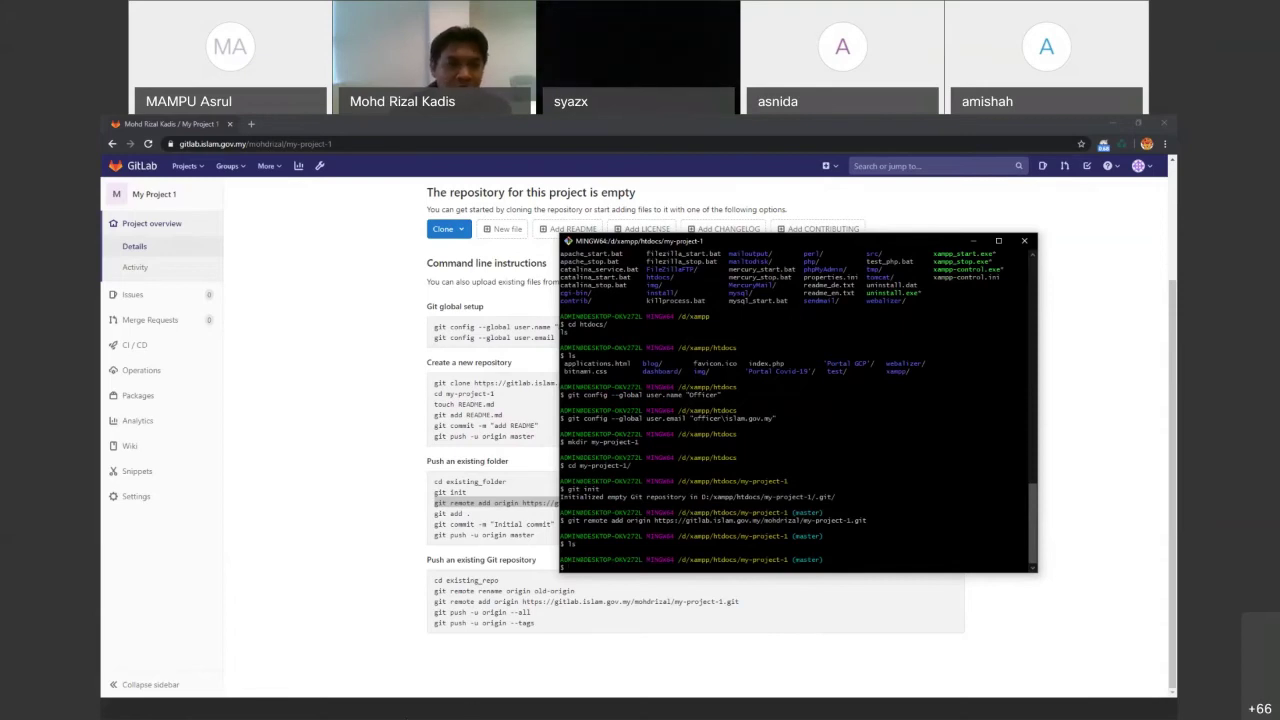
{"action": "key", "text": "alt+Tab"}
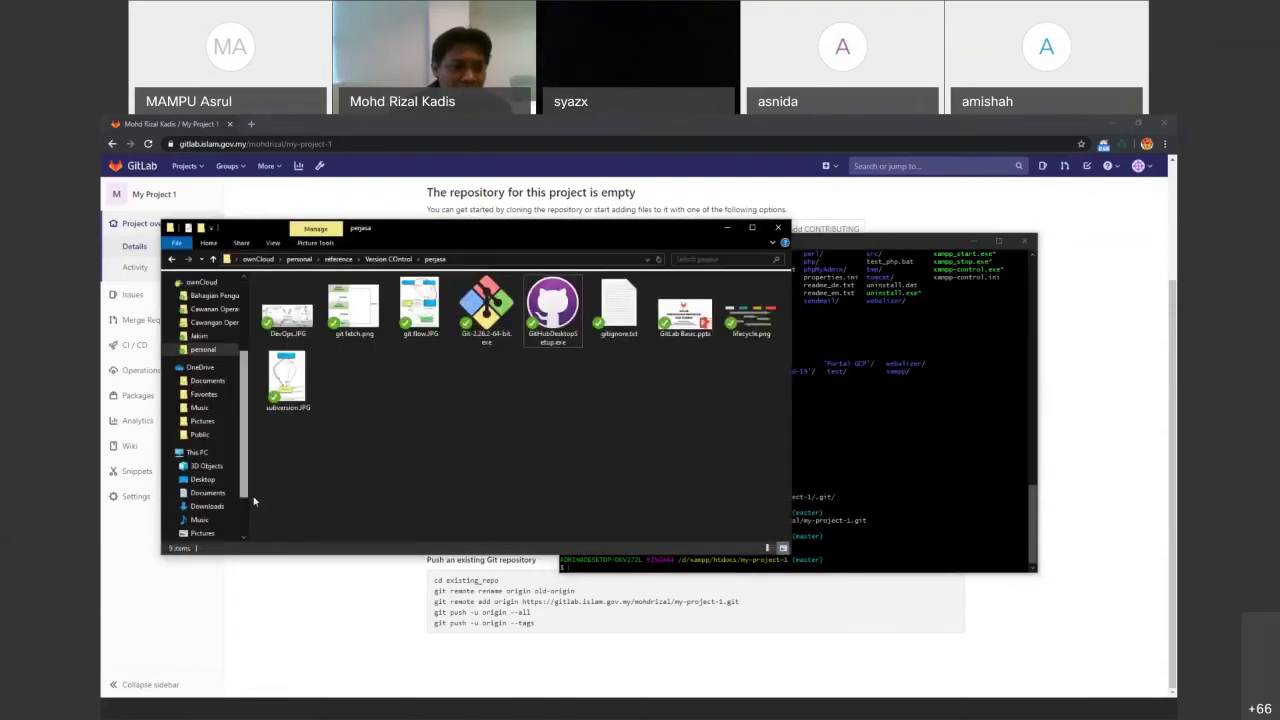
Browse to D:\xampp\htdocs\my-project-1 in File Explorer and fit the window beside the terminal
{"action": "scroll", "coordinate": [215, 500], "scroll_direction": "down", "scroll_amount": 1}
{"action": "left_click", "coordinate": [203, 528]}
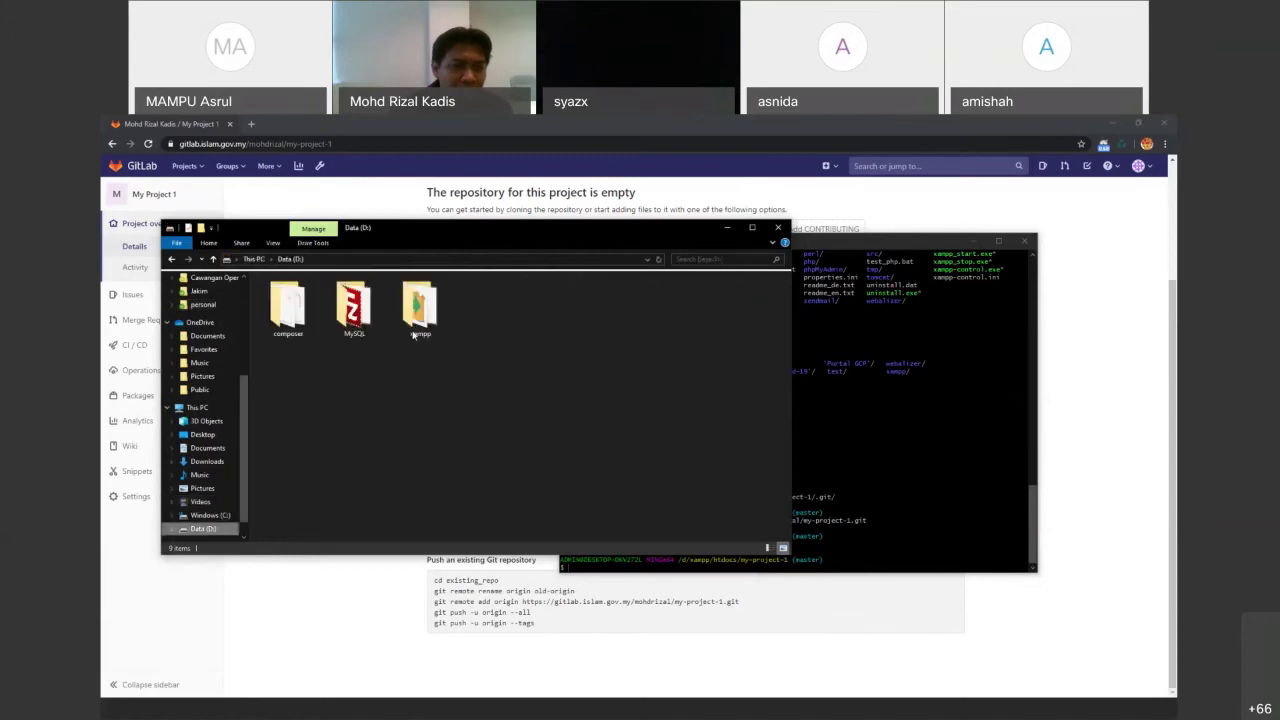
{"action": "left_click", "coordinate": [415, 330]}
{"action": "double_click", "coordinate": [416, 308]}
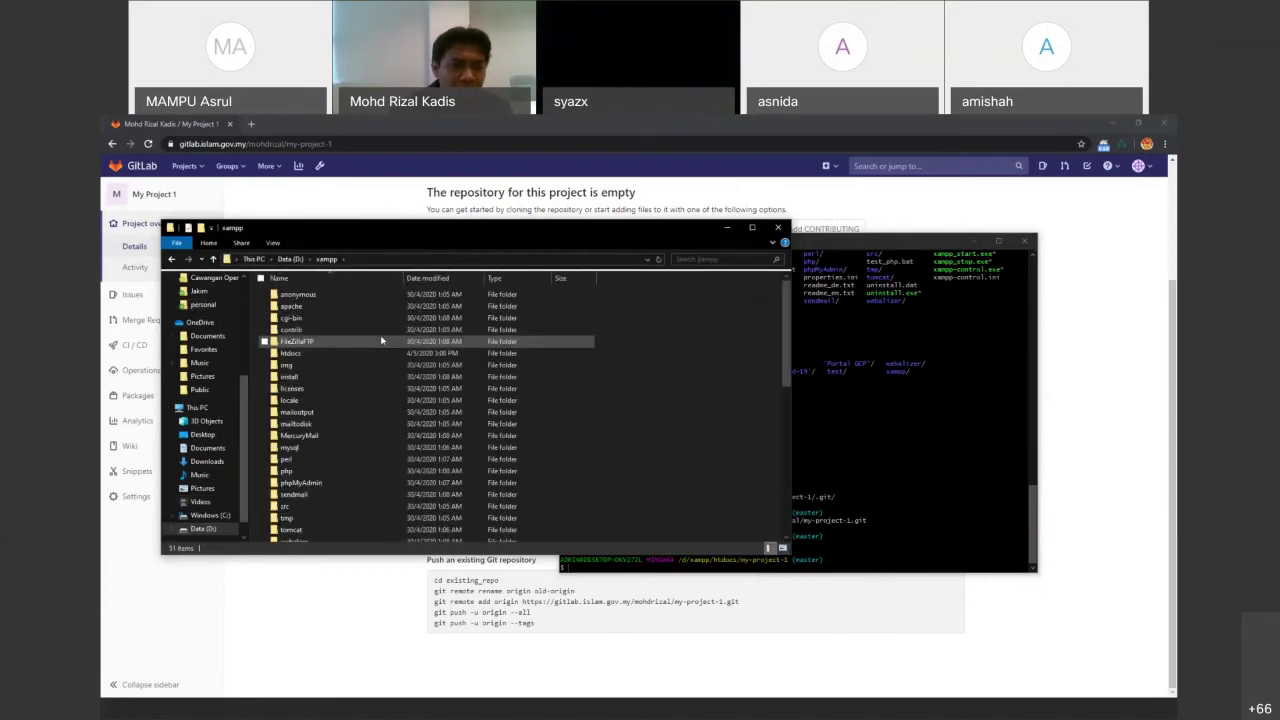
{"action": "double_click", "coordinate": [300, 354]}
{"action": "double_click", "coordinate": [300, 330]}
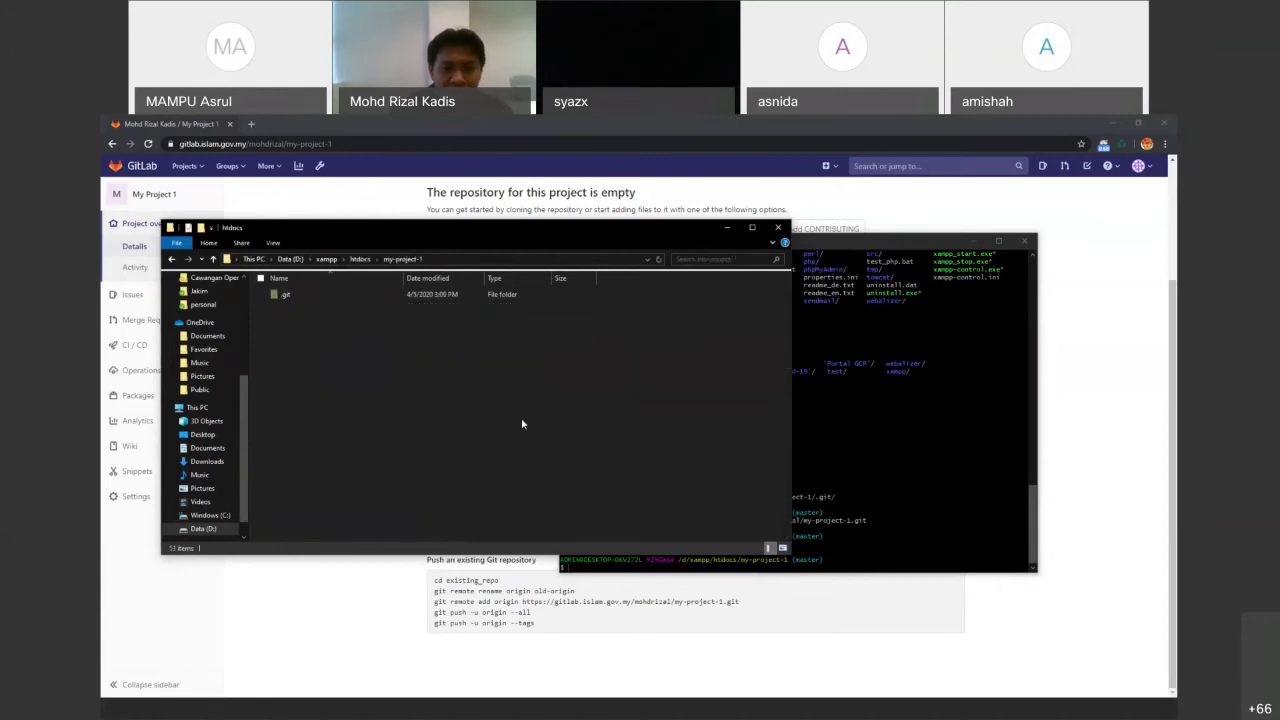
{"action": "left_click", "coordinate": [865, 457]}
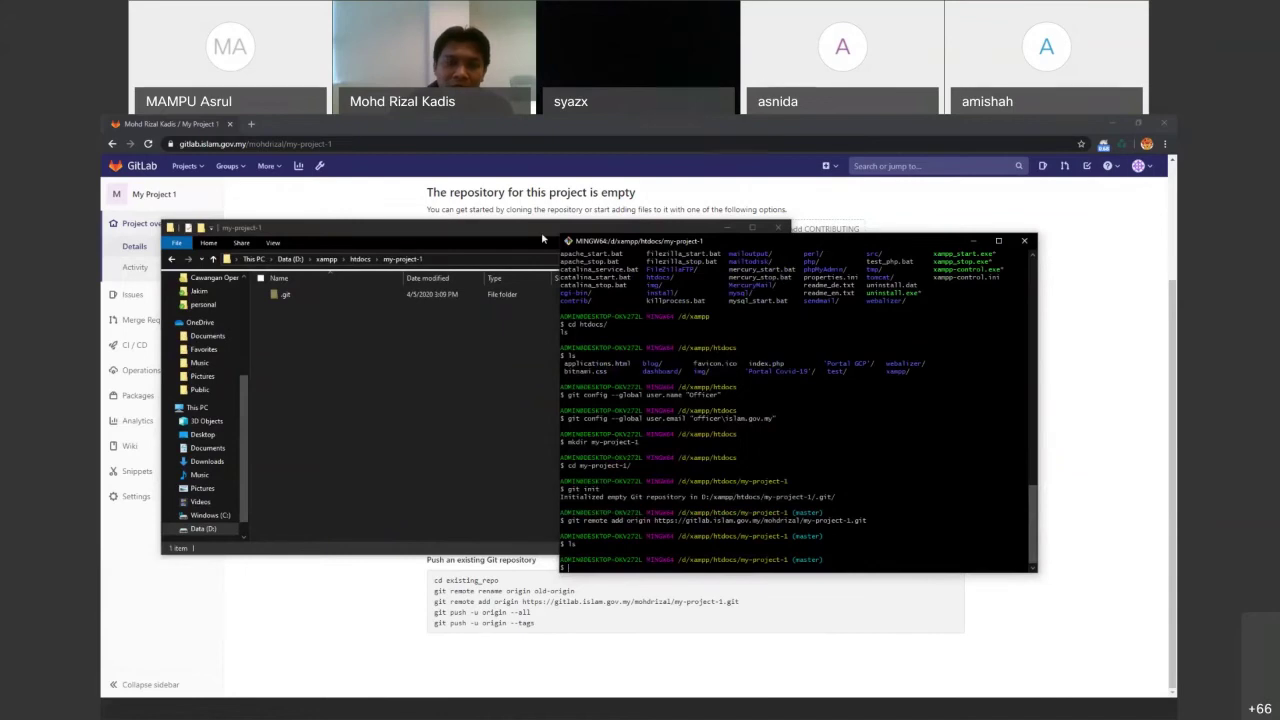
{"action": "left_click_drag", "start_coordinate": [533, 243], "coordinate": [486, 279]}
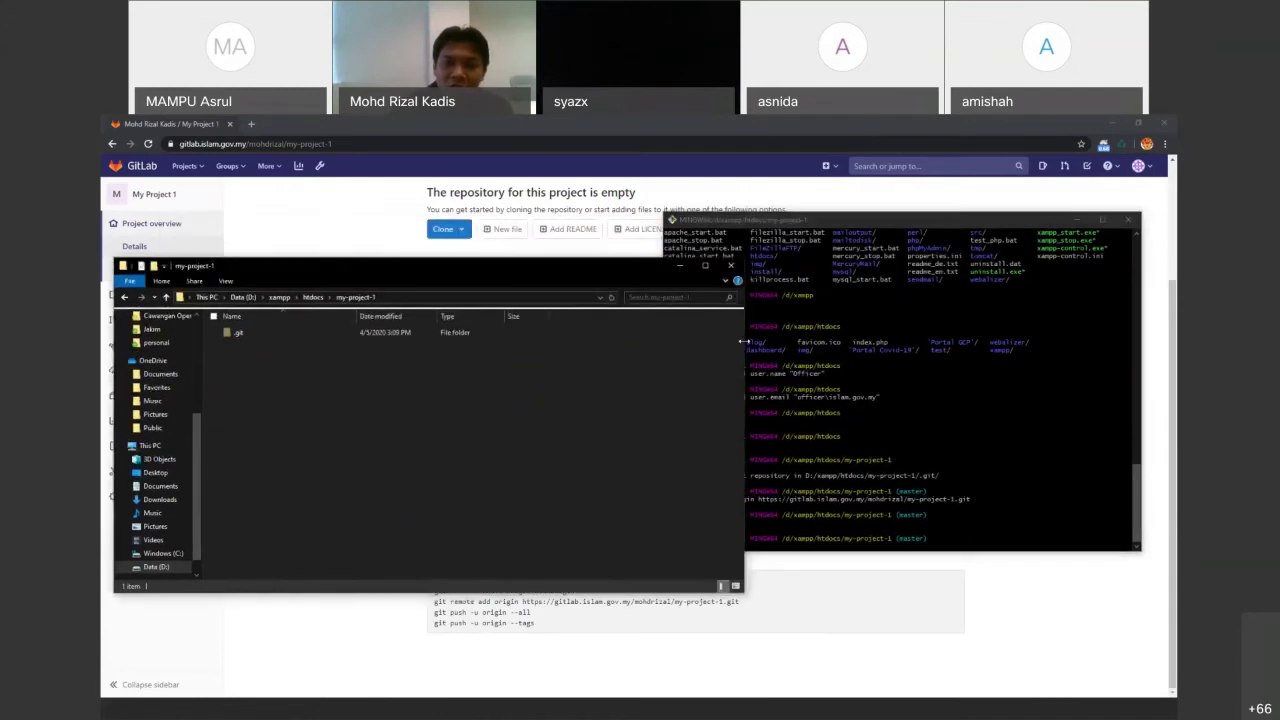
{"action": "left_click_drag", "start_coordinate": [721, 340], "coordinate": [648, 330]}
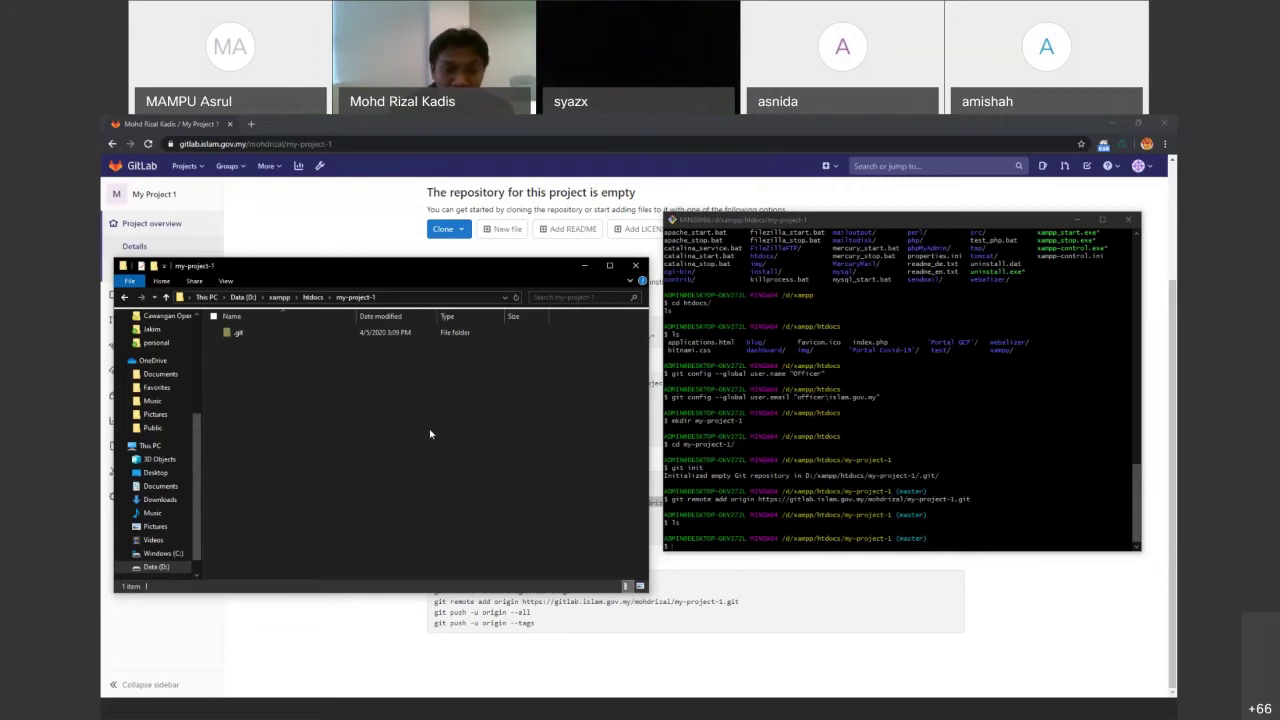
Create a new text document renamed index.php, accepting the extension change
{"action": "right_click", "coordinate": [293, 386]}
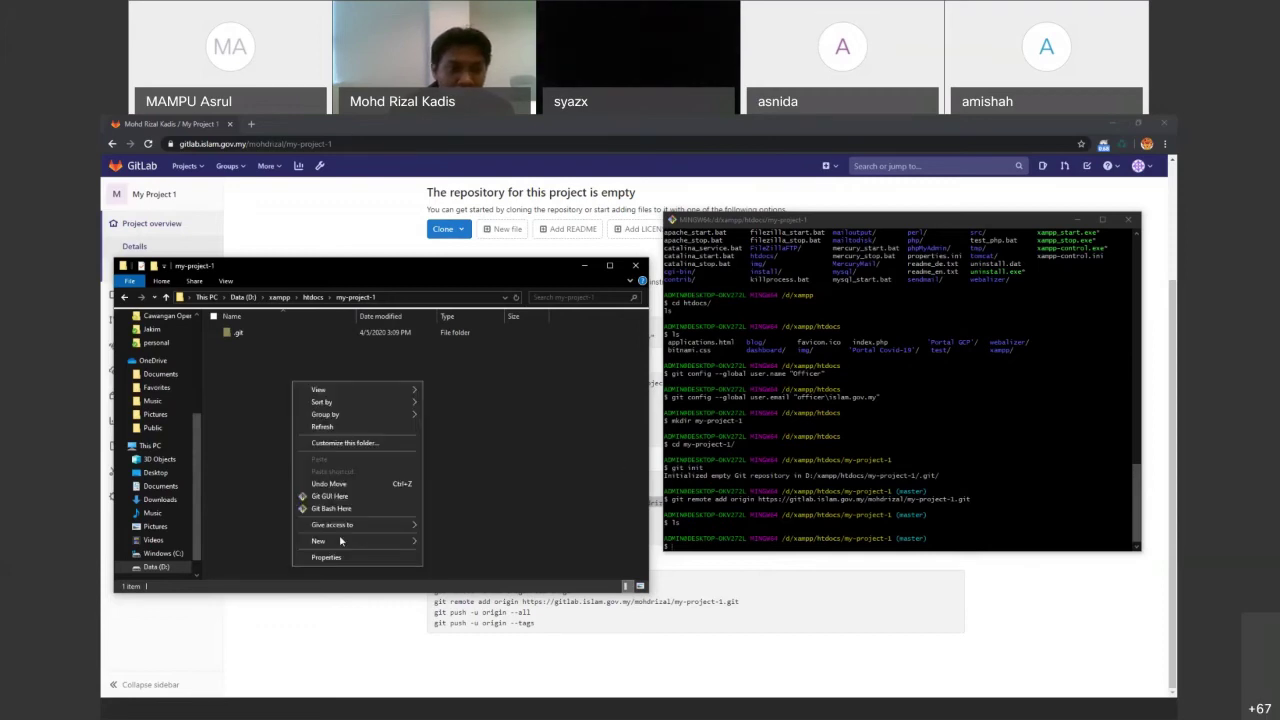
{"action": "mouse_move", "coordinate": [386, 545]}
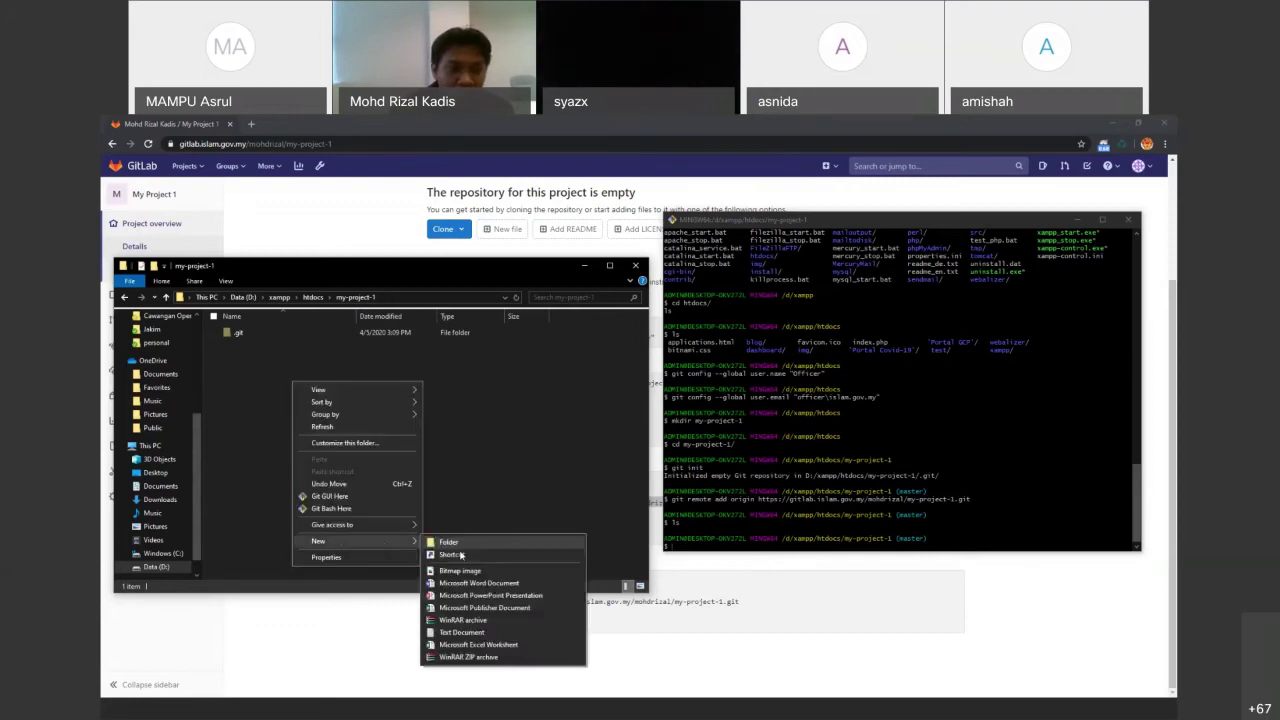
{"action": "left_click", "coordinate": [463, 632]}
{"action": "type", "text": "index.php"}
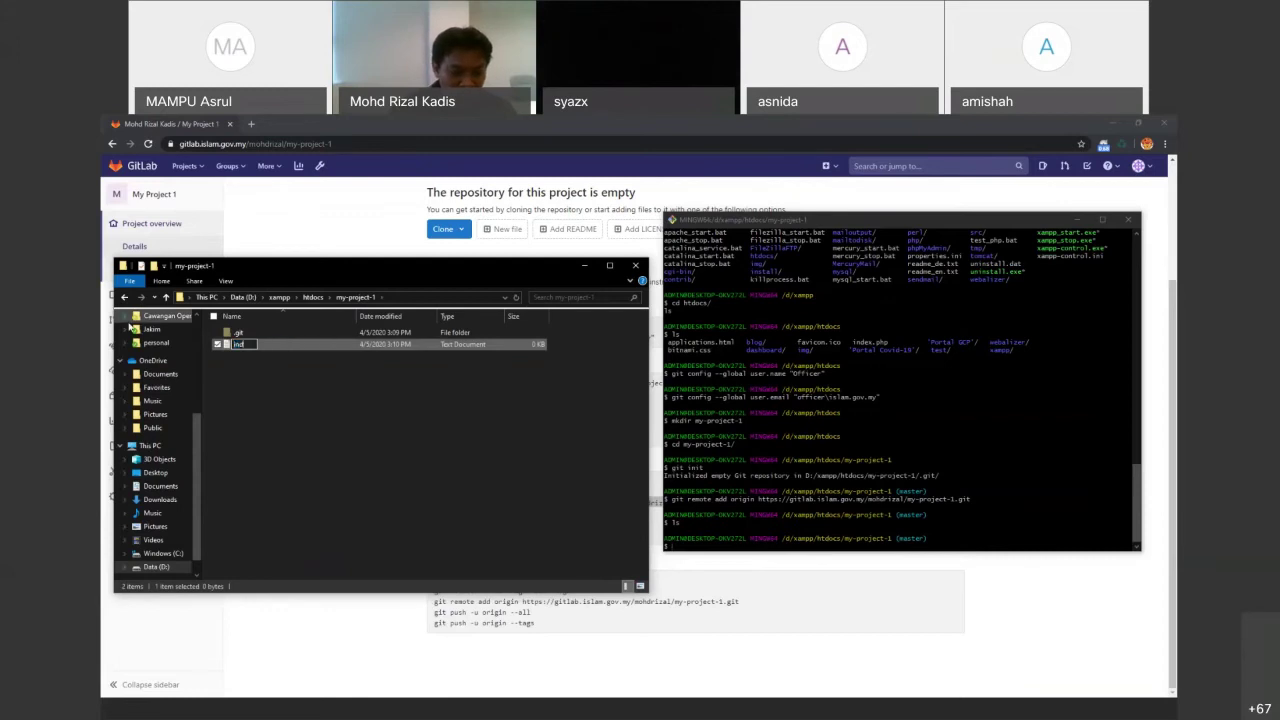
{"action": "key", "text": "Return"}
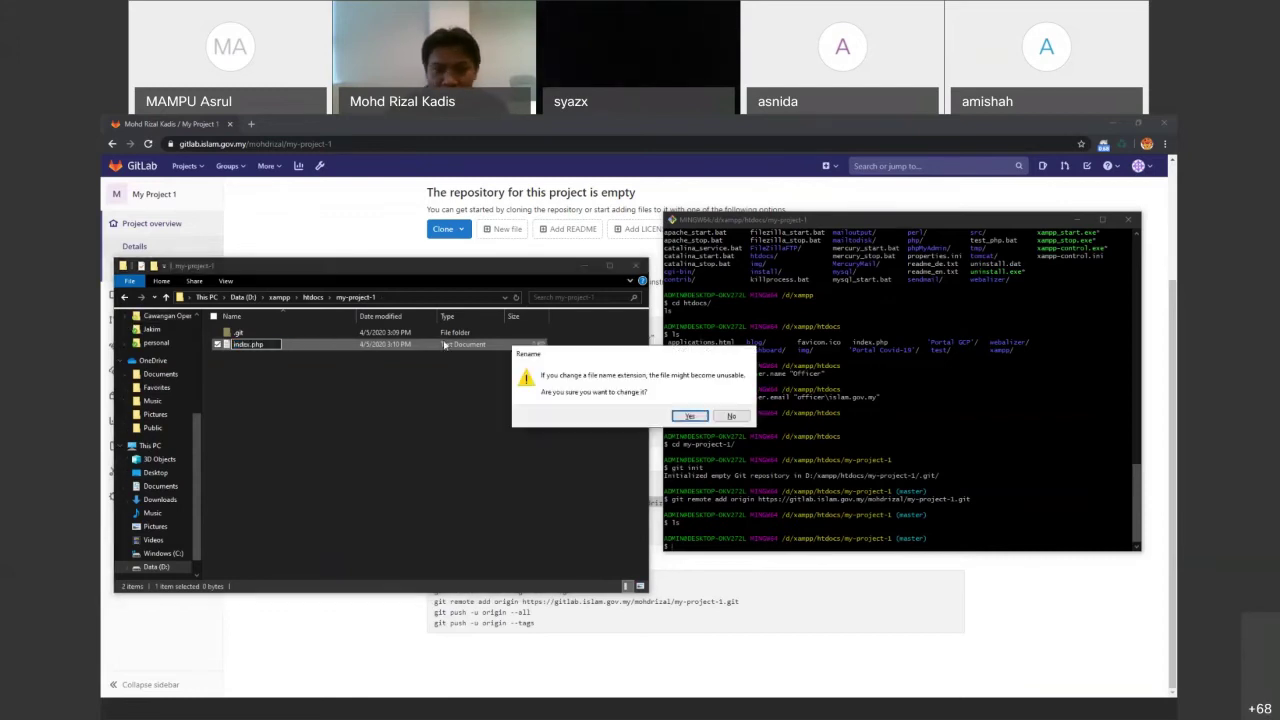
{"action": "left_click", "coordinate": [688, 416]}
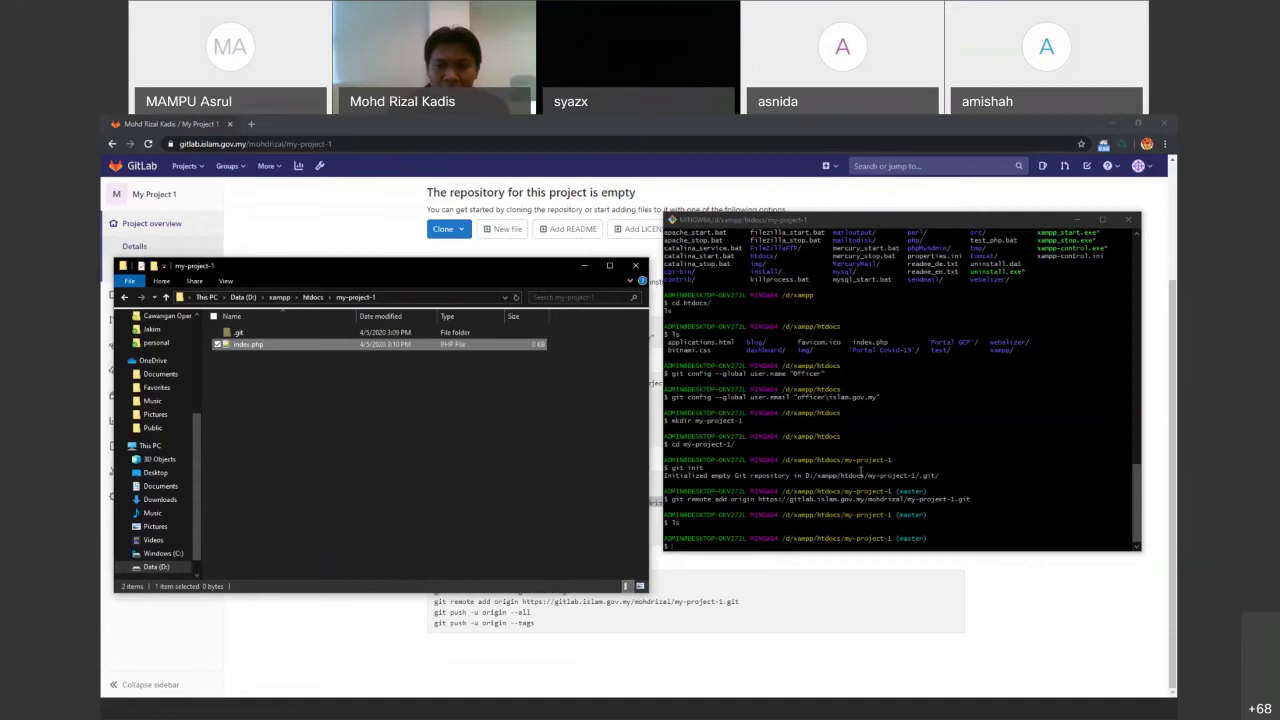
Select the git add command in GitLab's push-existing-folder instructions
{"action": "left_click", "coordinate": [763, 383]}
{"action": "left_click", "coordinate": [696, 582]}
{"action": "left_click_drag", "start_coordinate": [488, 525], "coordinate": [469, 514]}
{"action": "left_click", "coordinate": [470, 513]}
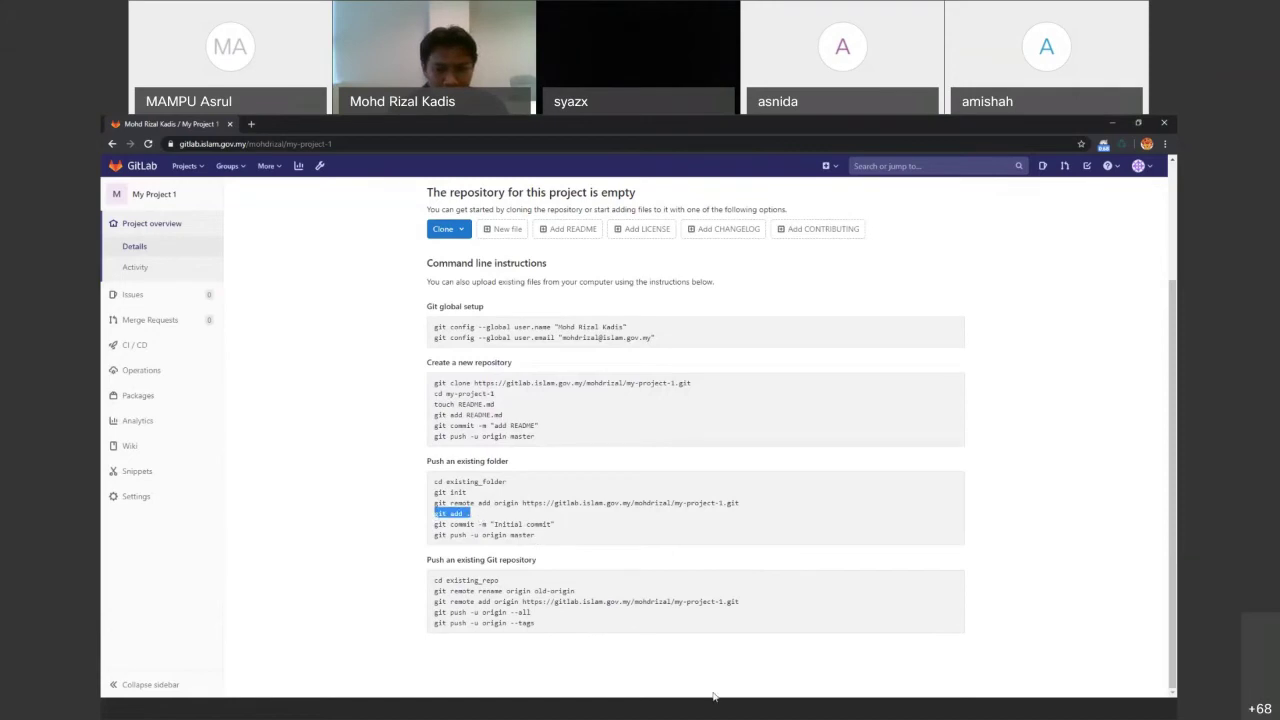
Paste and run git add . in Git Bash to stage index.php
{"action": "key", "text": "alt+Tab"}
{"action": "right_click", "coordinate": [795, 482]}
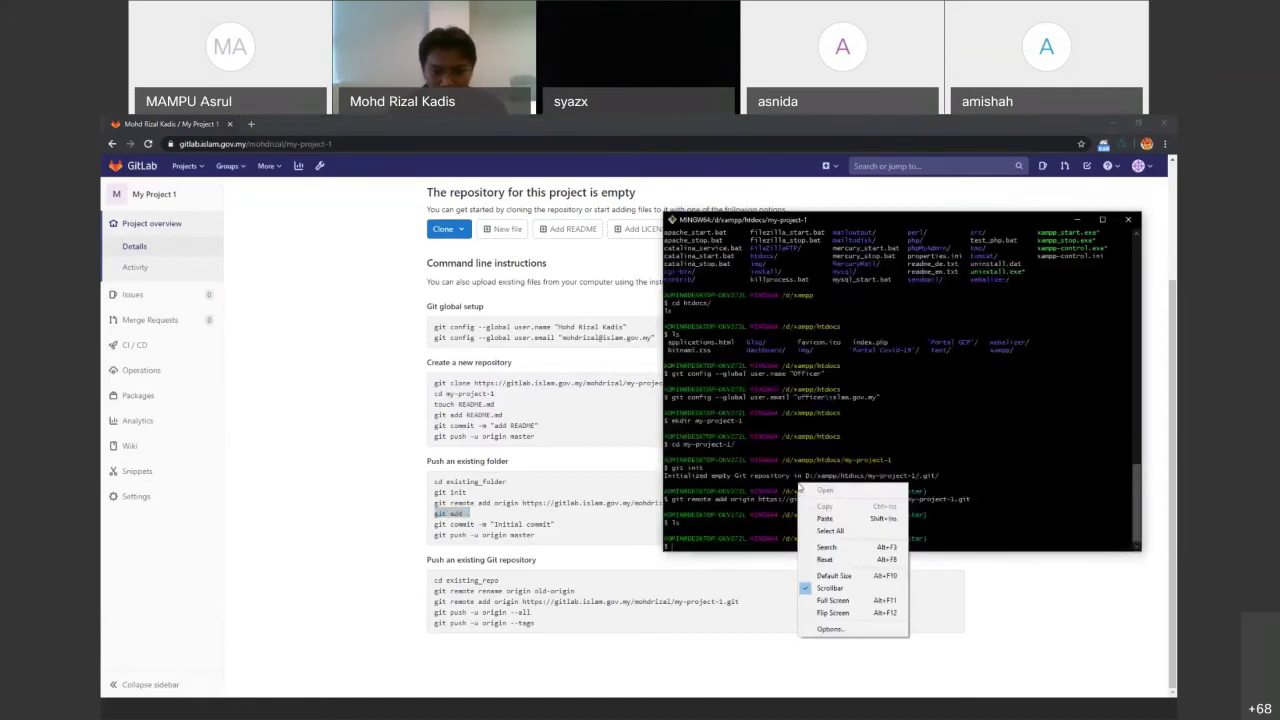
{"action": "left_click", "coordinate": [830, 520]}
{"action": "key", "text": "Return"}
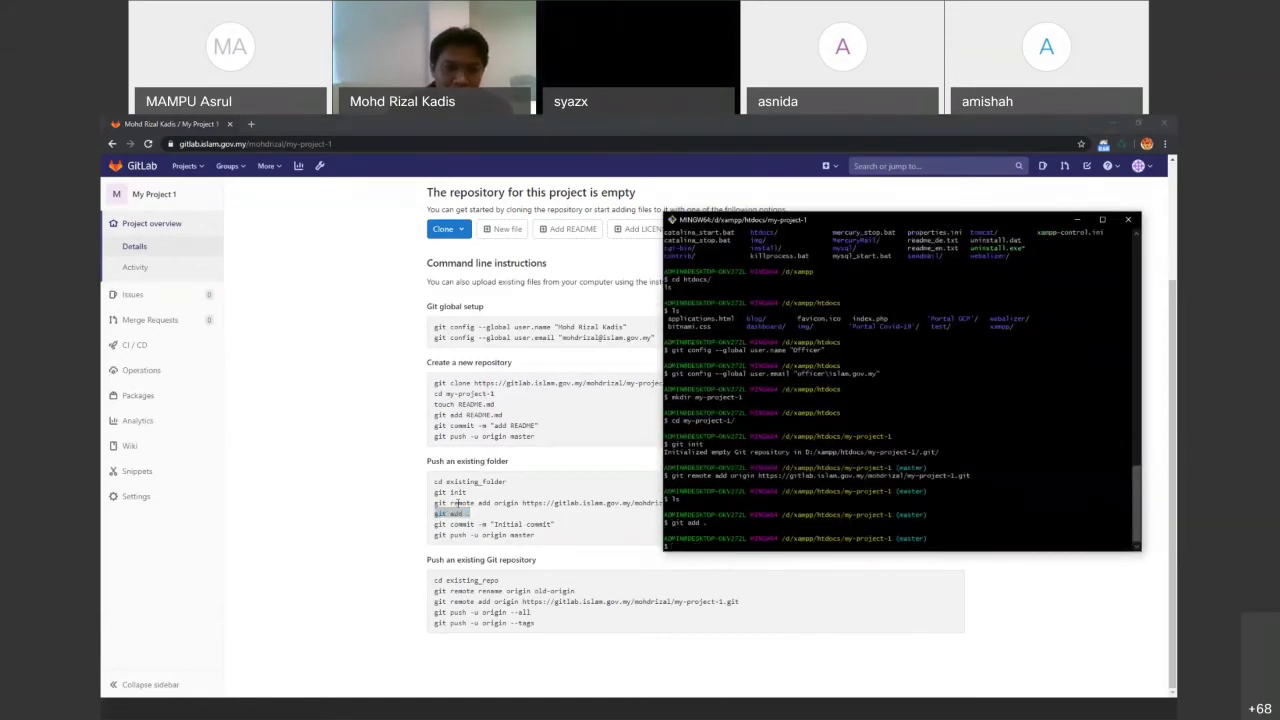
Copy and run git commit -m "Initial commit" from GitLab's instructions
{"action": "left_click_drag", "start_coordinate": [434, 524], "coordinate": [574, 530]}
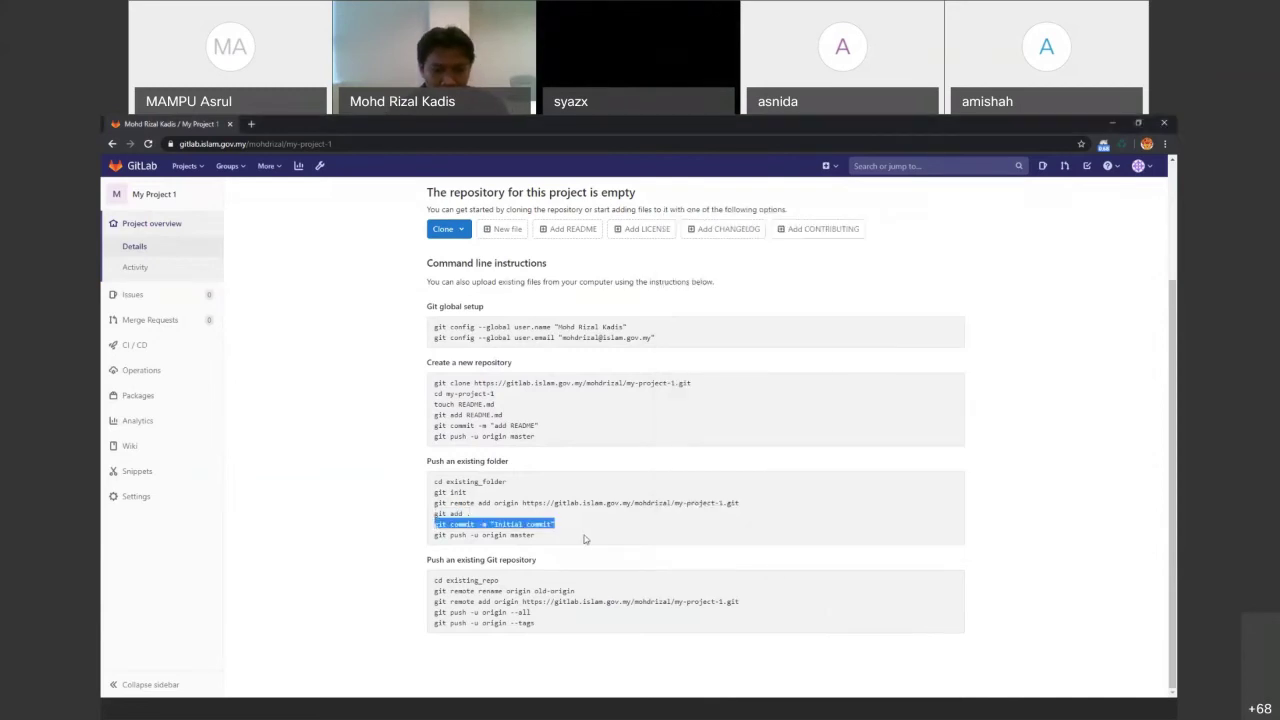
{"action": "left_click", "coordinate": [698, 704]}
{"action": "left_click", "coordinate": [720, 708]}
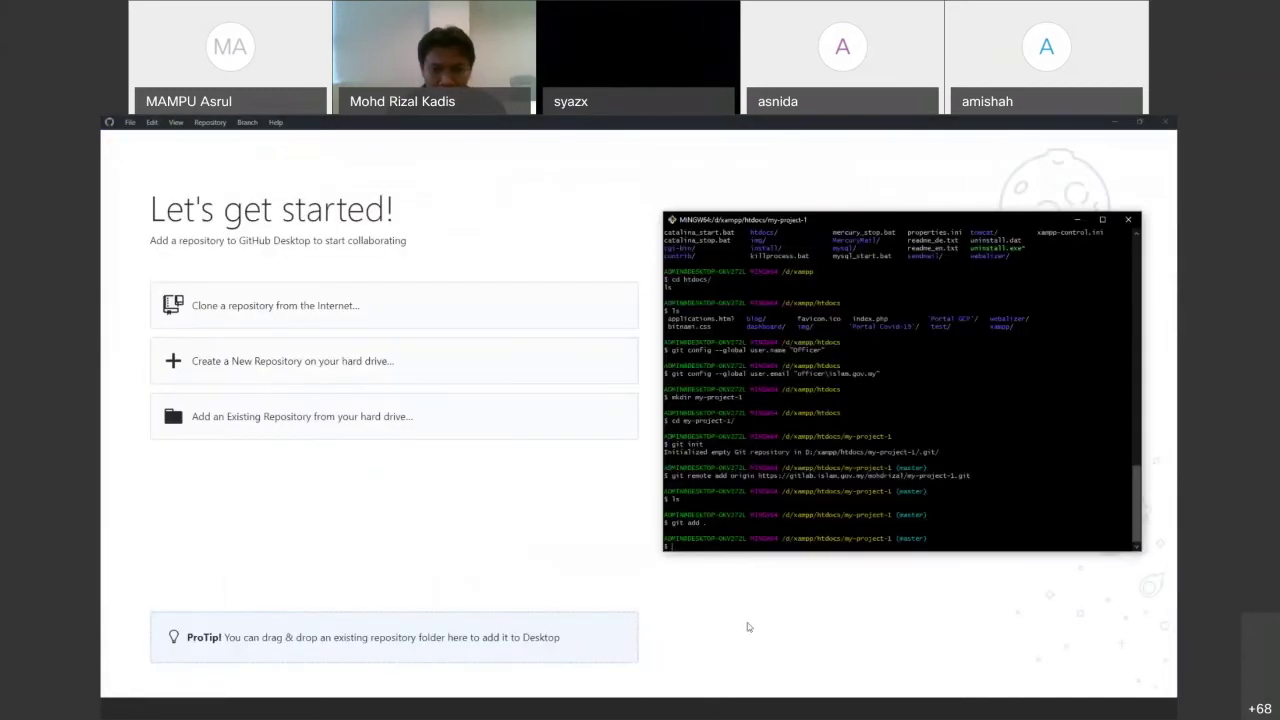
{"action": "right_click", "coordinate": [762, 496]}
{"action": "left_click", "coordinate": [786, 532]}
{"action": "key", "text": "Return"}
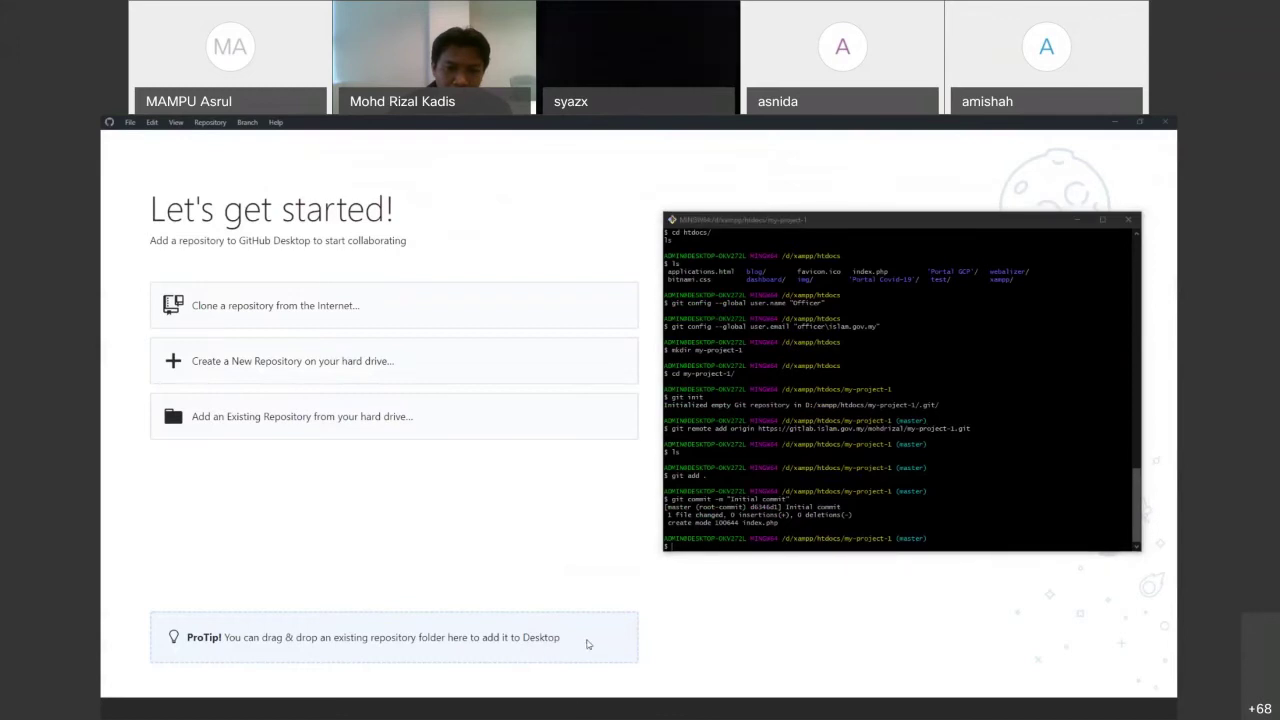
{"action": "key", "text": "alt+Tab"}
{"action": "left_click_drag", "start_coordinate": [546, 540], "coordinate": [433, 538]}
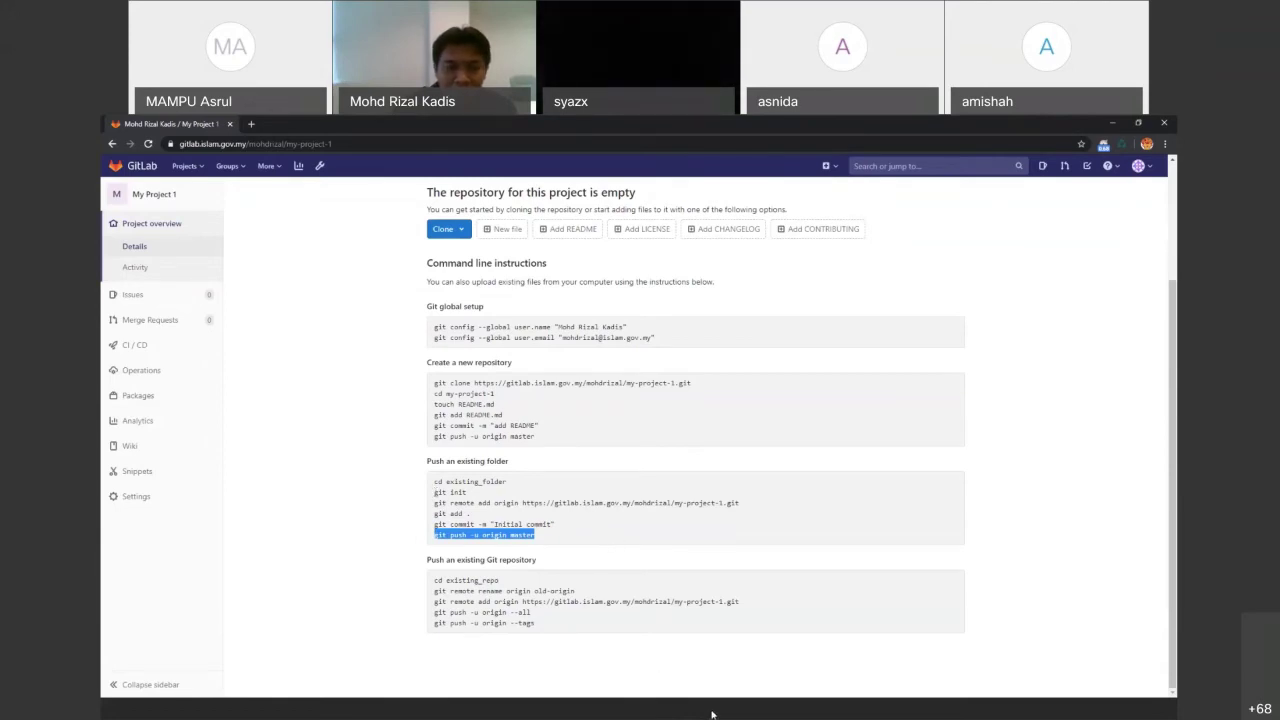
Select the repository address in GitLab's remote-add command and show the project's clone addresses
{"action": "left_click", "coordinate": [413, 714]}
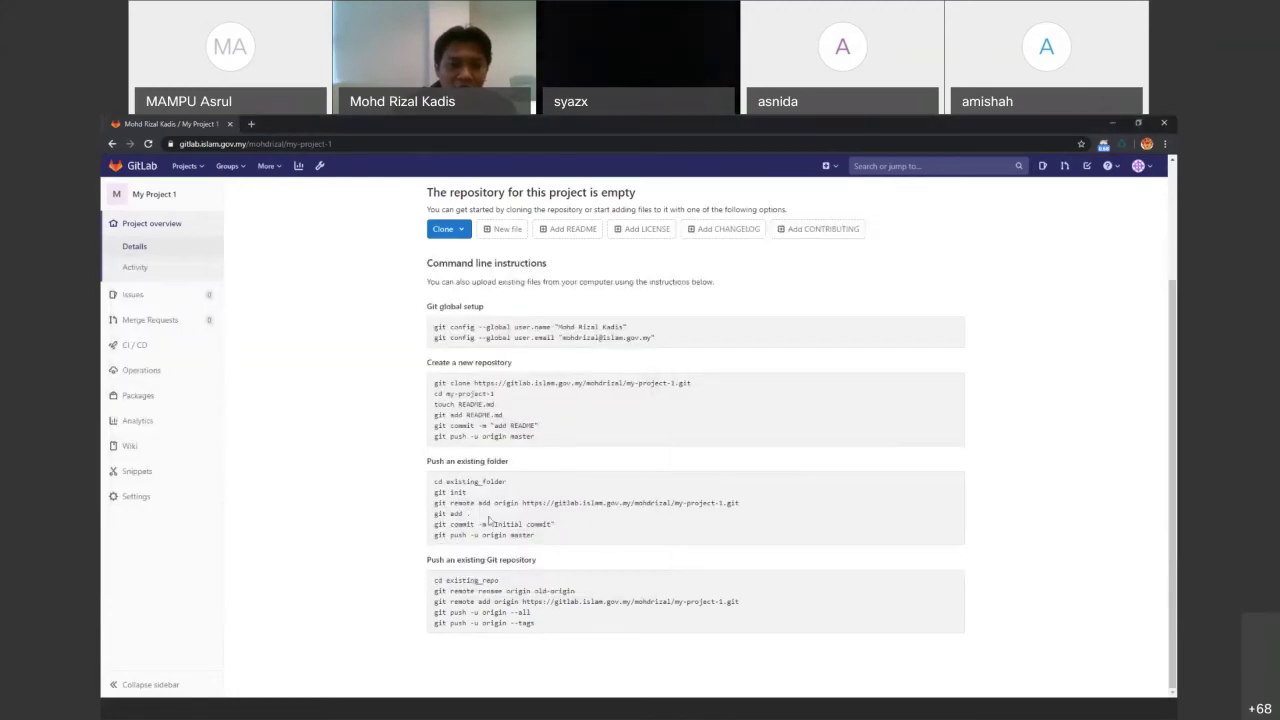
{"action": "left_click", "coordinate": [434, 503]}
{"action": "left_click_drag", "start_coordinate": [434, 503], "coordinate": [543, 503]}
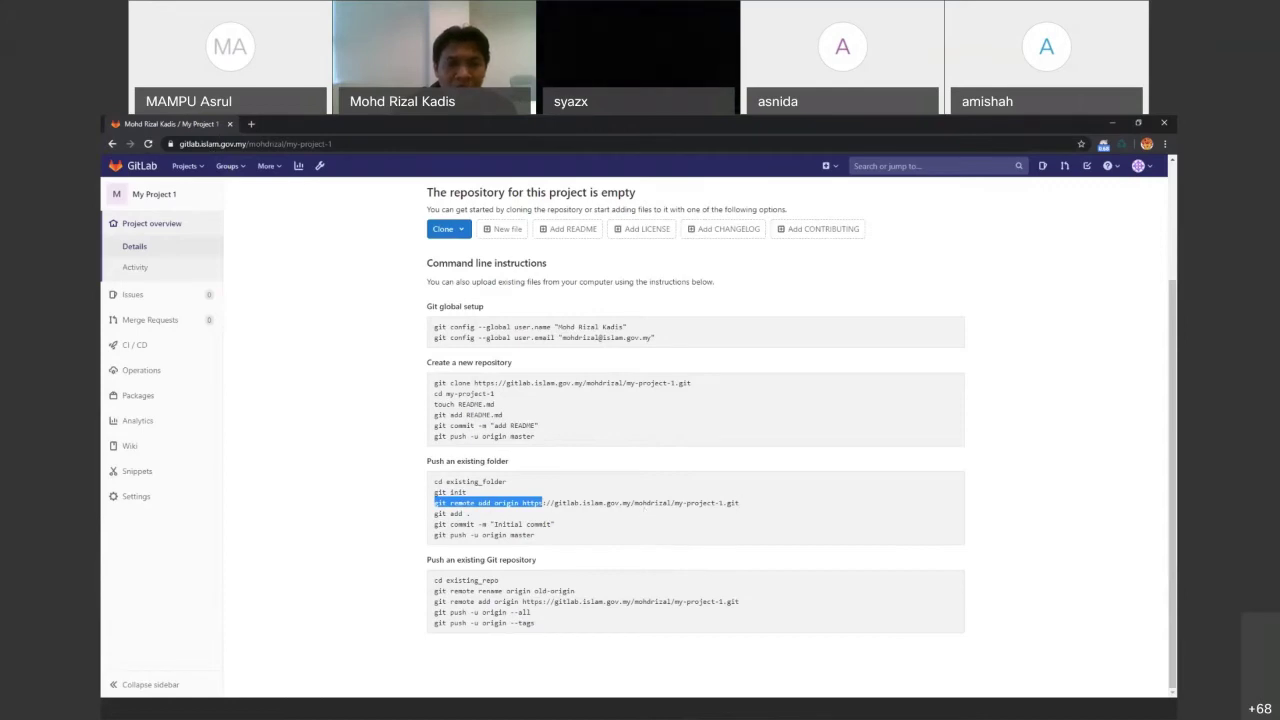
{"action": "left_click", "coordinate": [472, 502]}
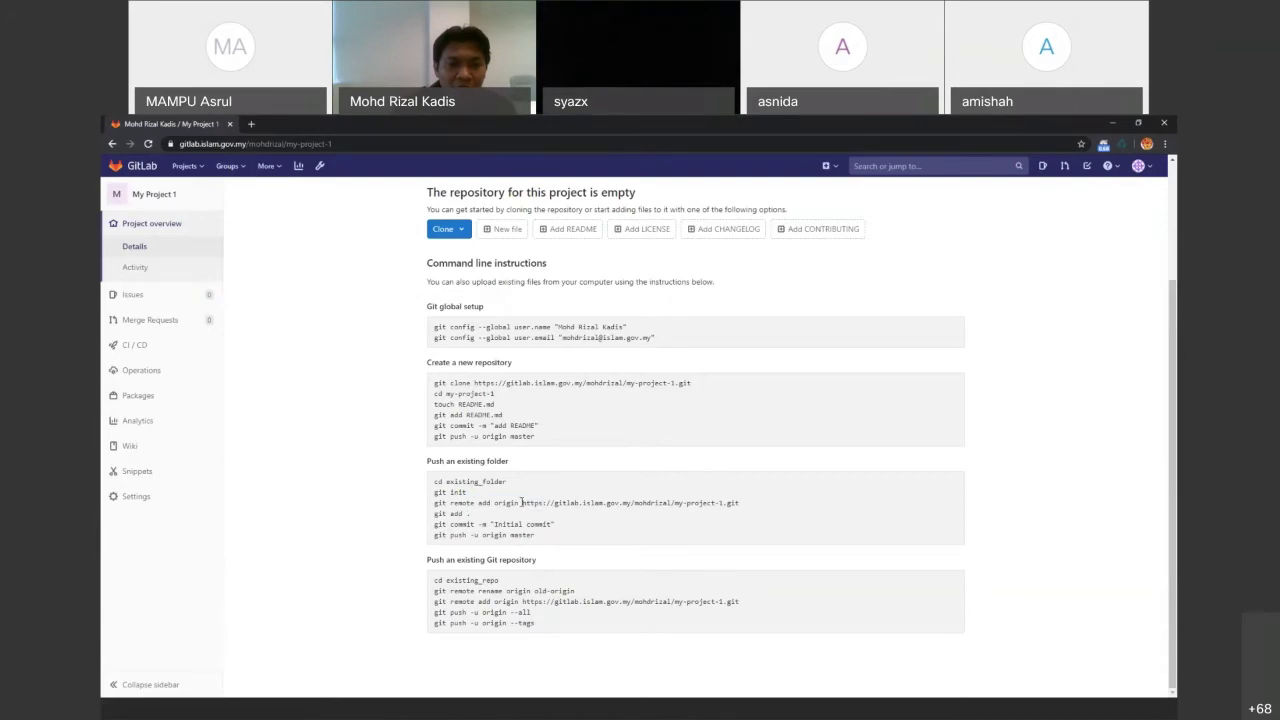
{"action": "left_click_drag", "start_coordinate": [652, 502], "coordinate": [522, 502]}
{"action": "left_click", "coordinate": [461, 237]}
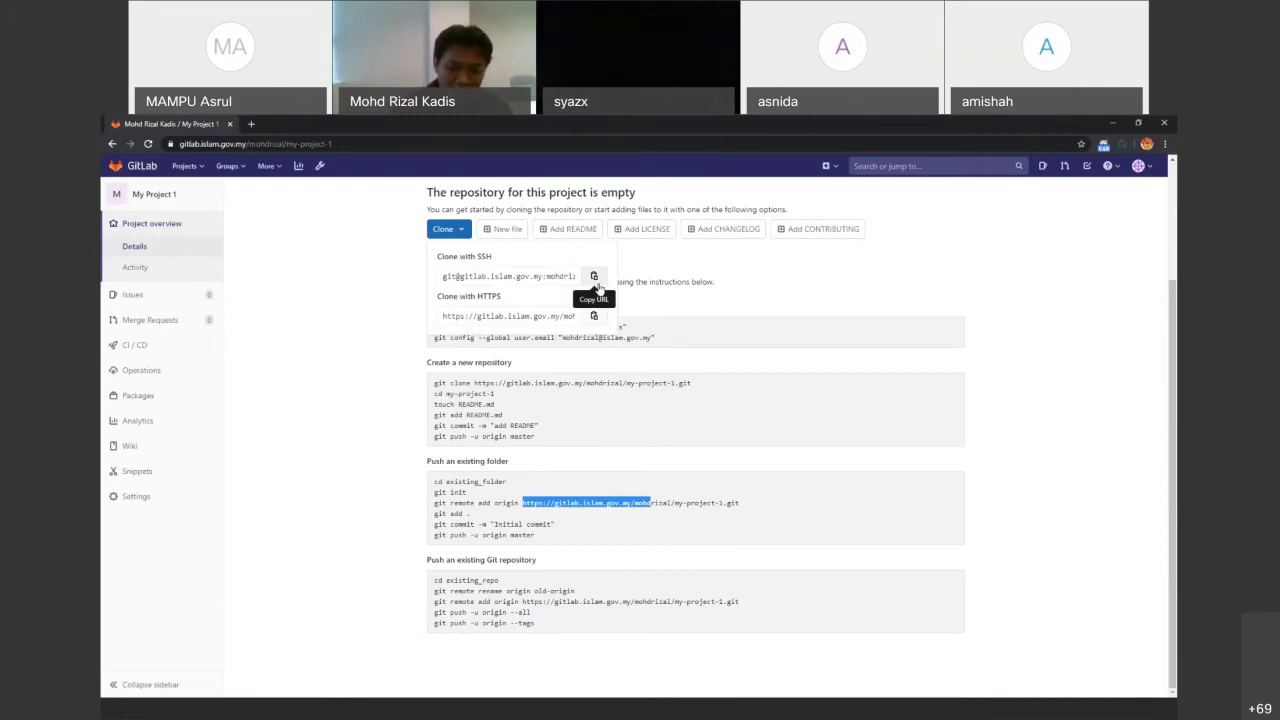
Zoom the GitLab page in for easier reading and close the clone address options
{"action": "key", "text": "ctrl+plus"}
{"action": "key", "text": "ctrl+plus"}
{"action": "key", "text": "ctrl+plus"}
{"action": "key", "text": "ctrl+plus"}
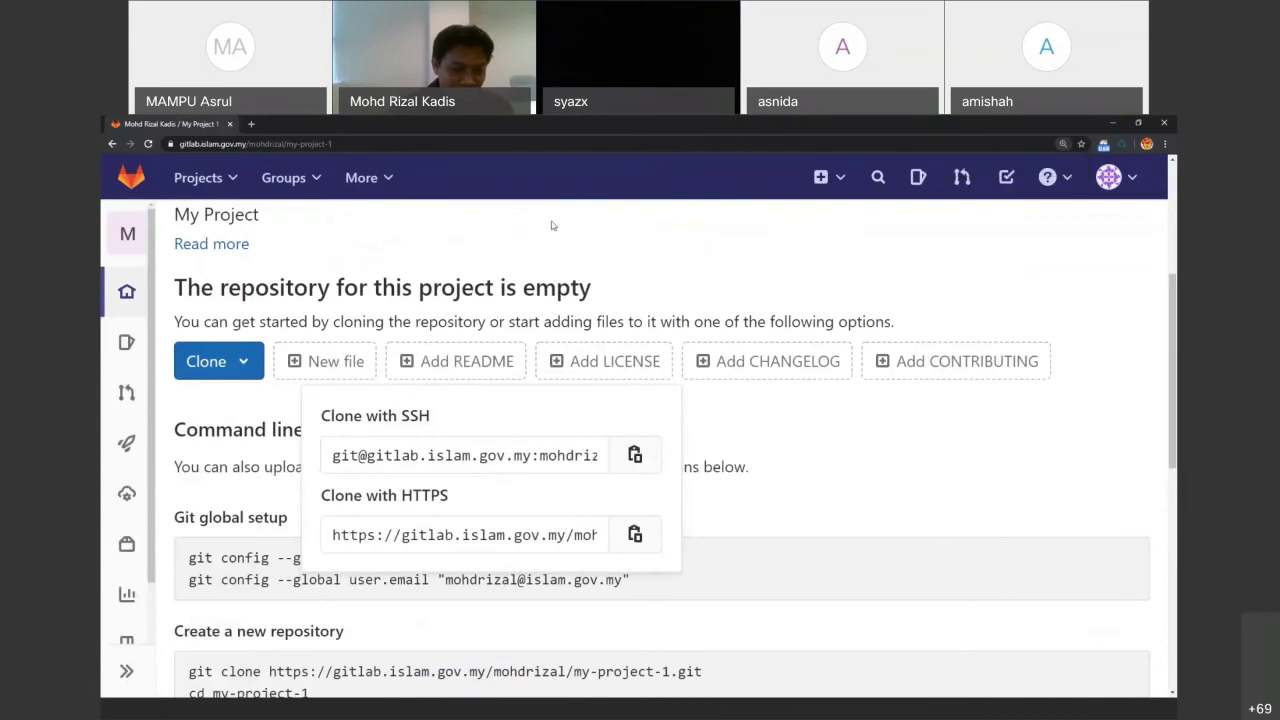
{"action": "key", "text": "ctrl+minus"}
{"action": "key", "text": "ctrl+minus"}
{"action": "key", "text": "ctrl+minus"}
{"action": "key", "text": "ctrl+minus"}
{"action": "key", "text": "ctrl+minus"}
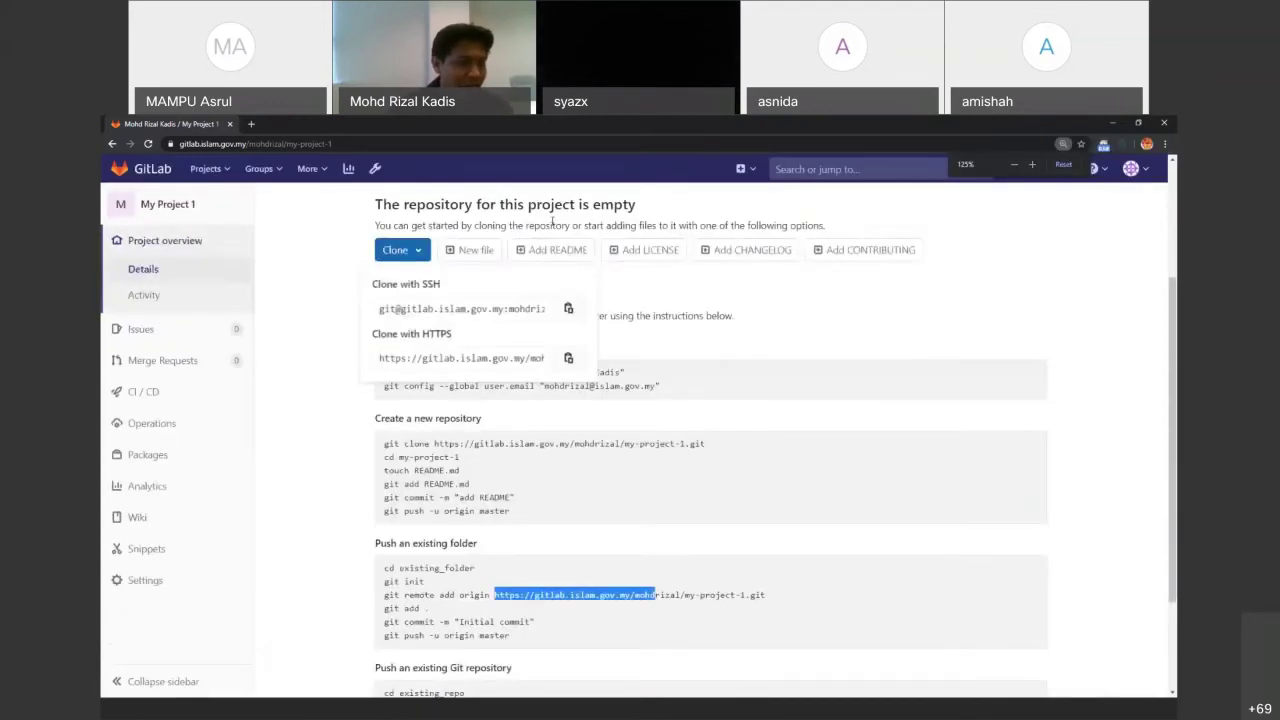
{"action": "key", "text": "ctrl+plus"}
{"action": "key", "text": "ctrl+plus"}
{"action": "key", "text": "ctrl+plus"}
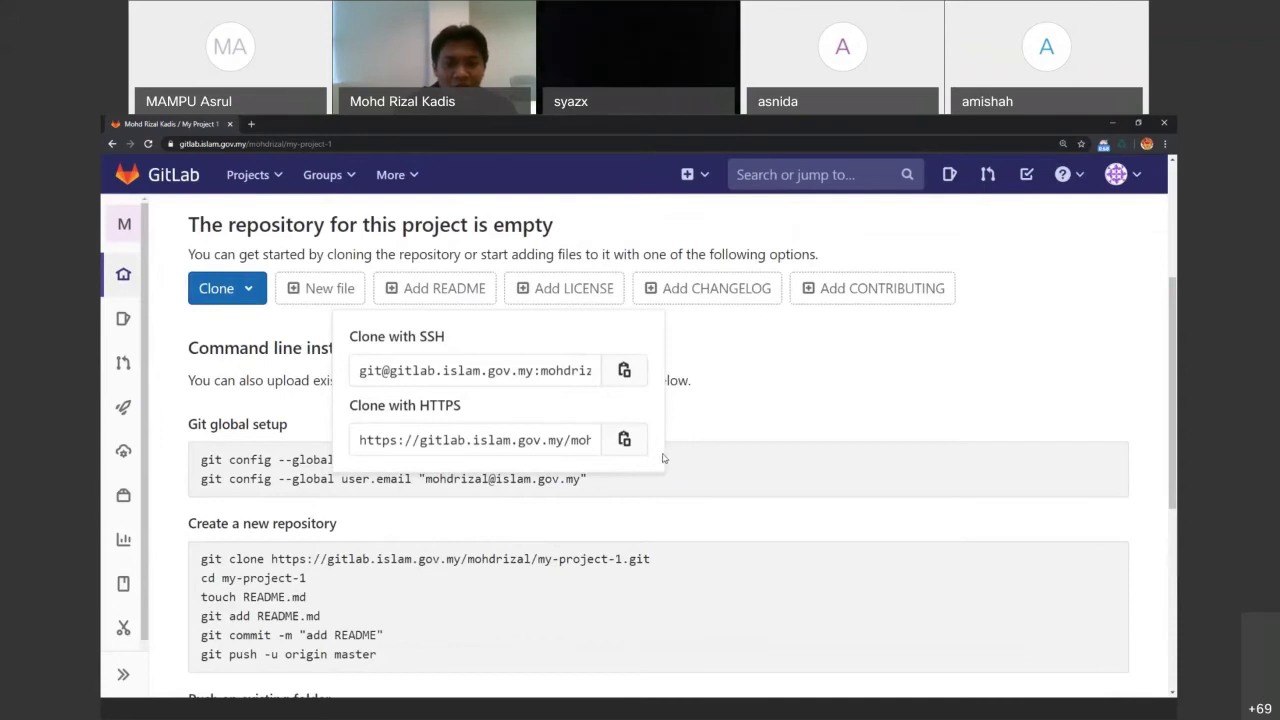
{"action": "left_click", "coordinate": [655, 511]}
{"action": "scroll", "coordinate": [655, 511], "scroll_direction": "down", "scroll_amount": 5}
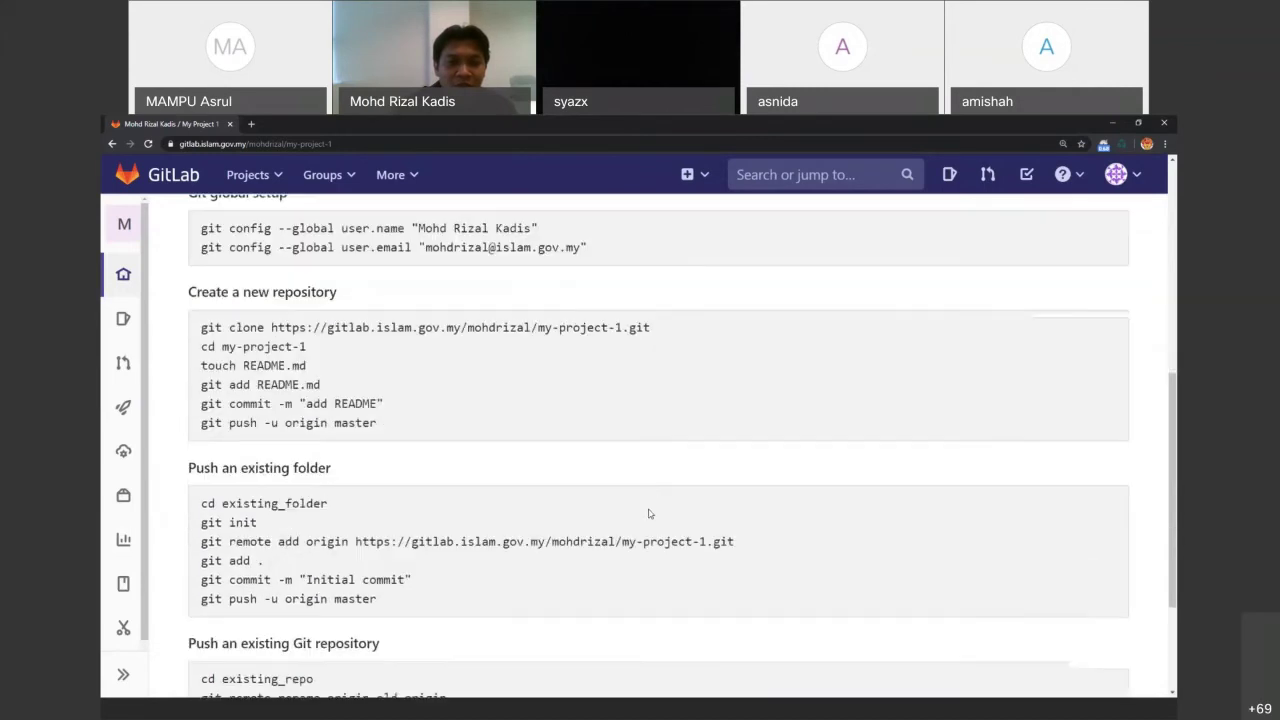
Check the my-project-1 folder contents, then bring up the presentation slides
{"action": "left_click", "coordinate": [723, 707]}
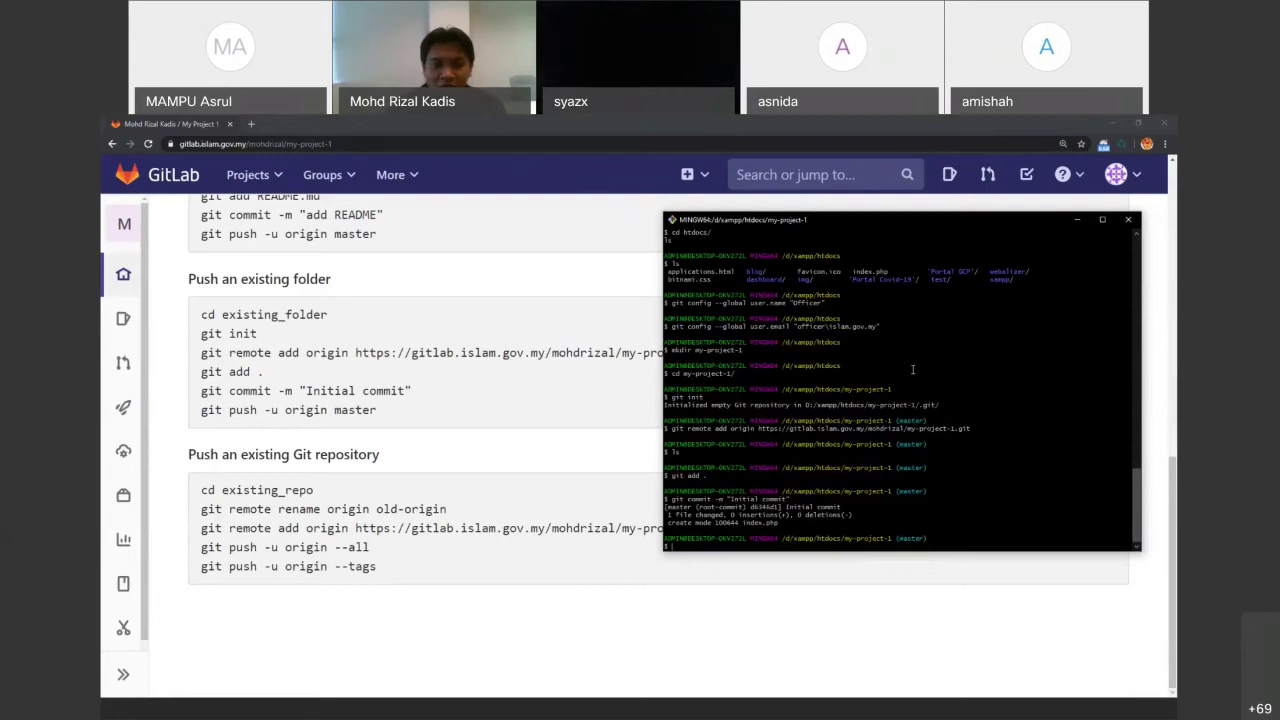
{"action": "left_click", "coordinate": [421, 712]}
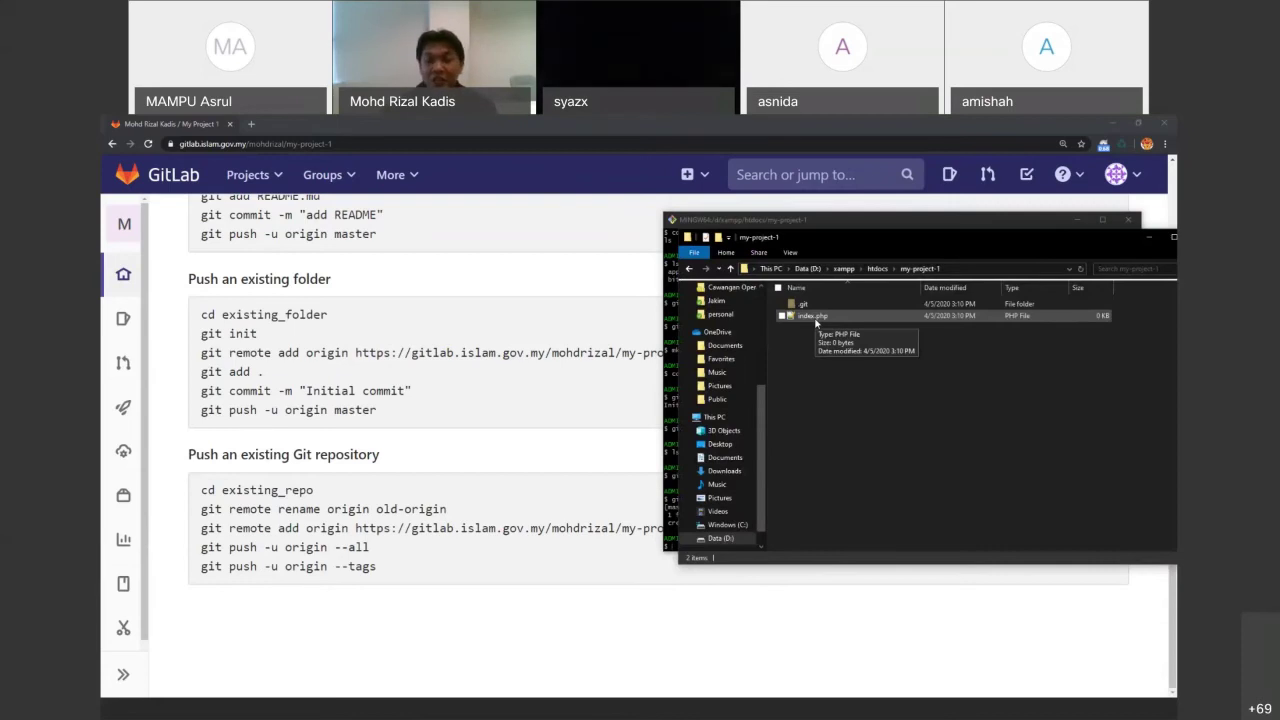
{"action": "left_click", "coordinate": [606, 712]}
Show the SENI BINA GITLAB architecture slide (slide 9) in PowerPoint
{"action": "scroll", "coordinate": [200, 420], "scroll_direction": "up", "scroll_amount": 5}
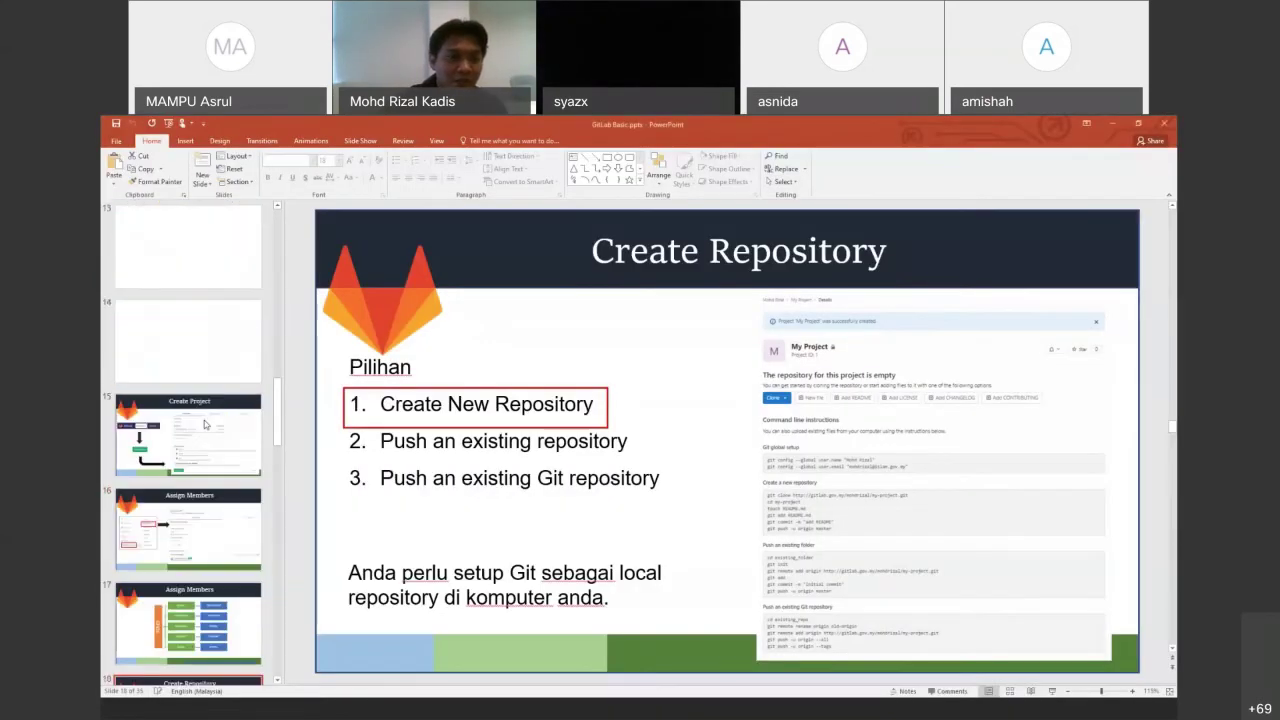
{"action": "scroll", "coordinate": [203, 420], "scroll_direction": "up", "scroll_amount": 4}
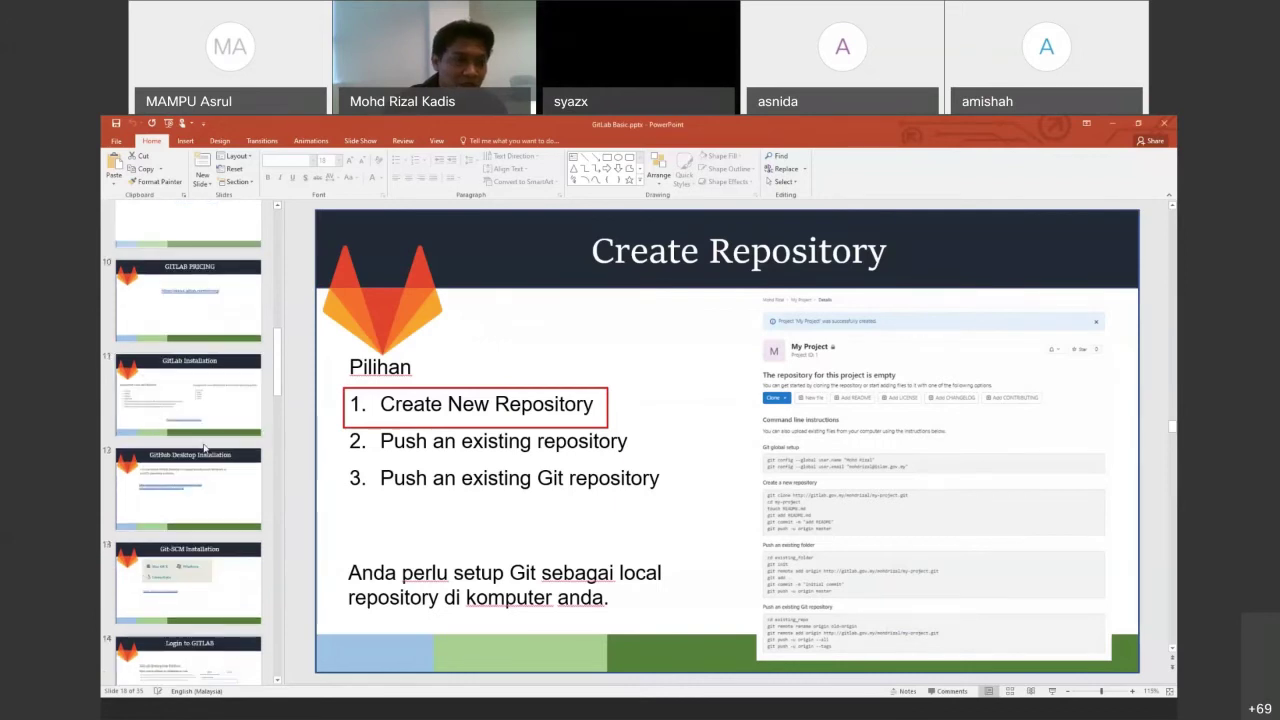
{"action": "left_click", "coordinate": [203, 420]}
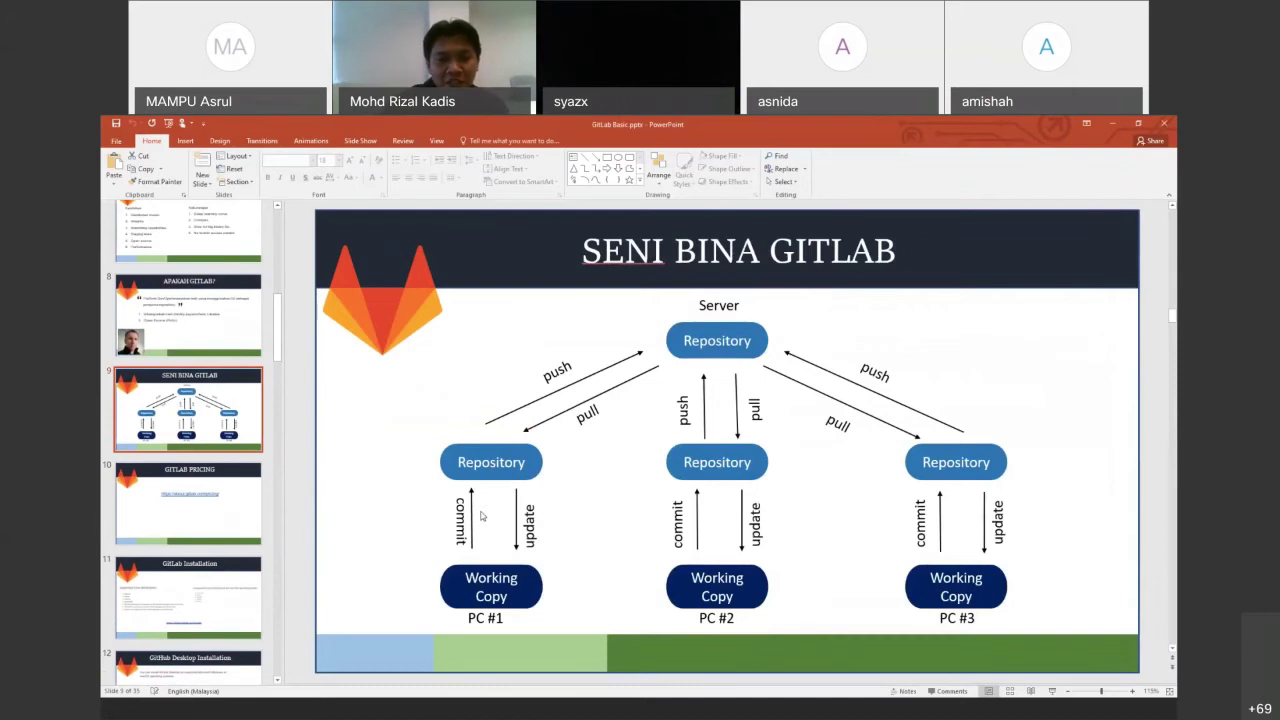
Return to the GitLab project's push instructions page in Chrome
{"action": "left_click", "coordinate": [721, 713]}
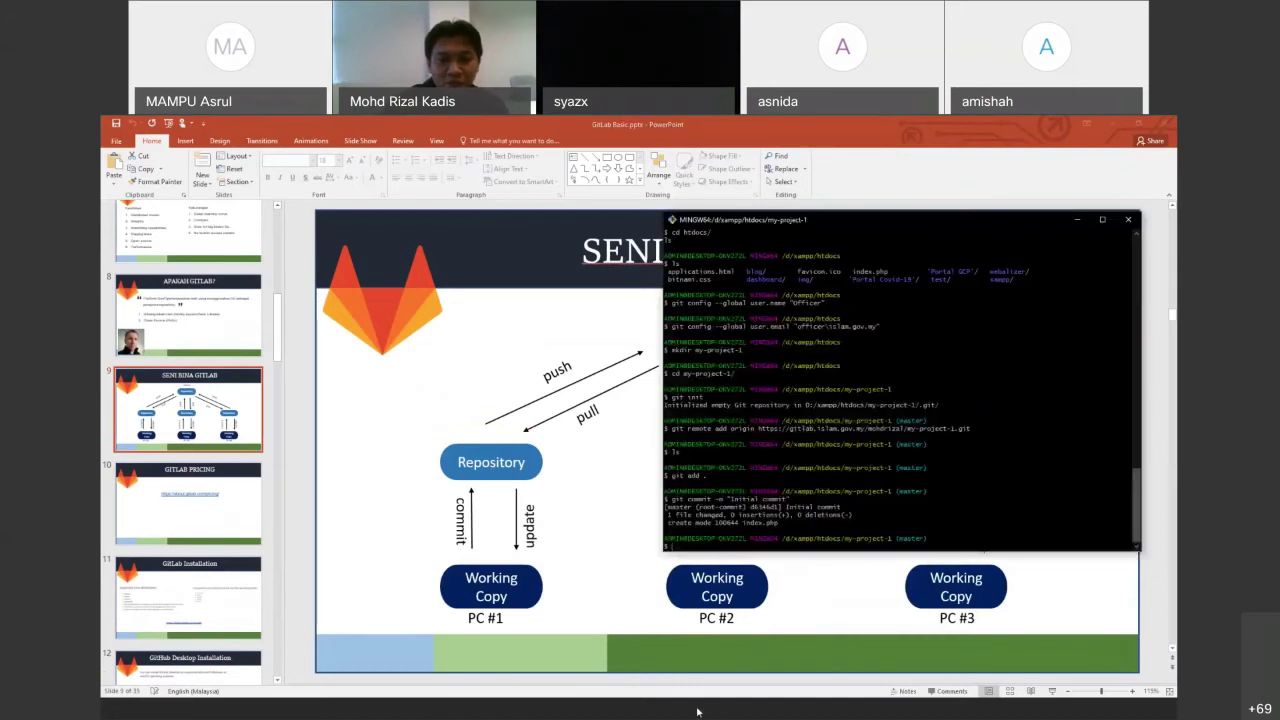
{"action": "left_click", "coordinate": [698, 711]}
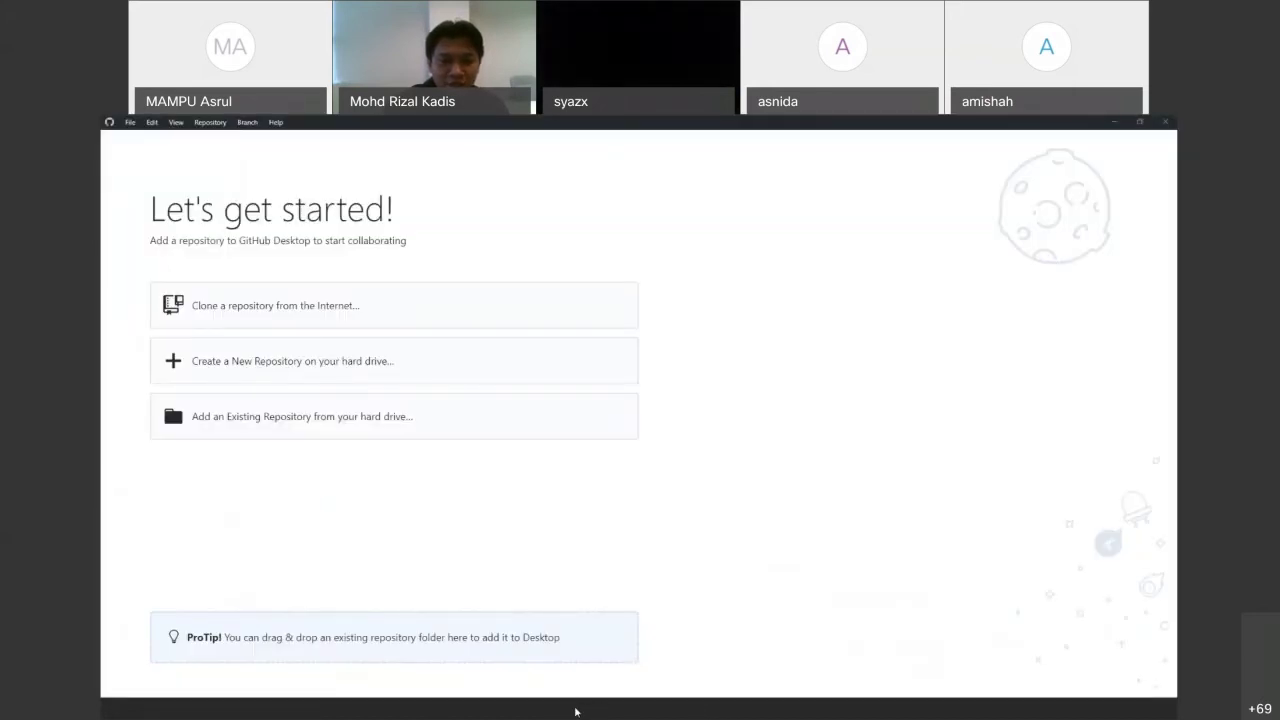
{"action": "key", "text": "alt+Tab"}
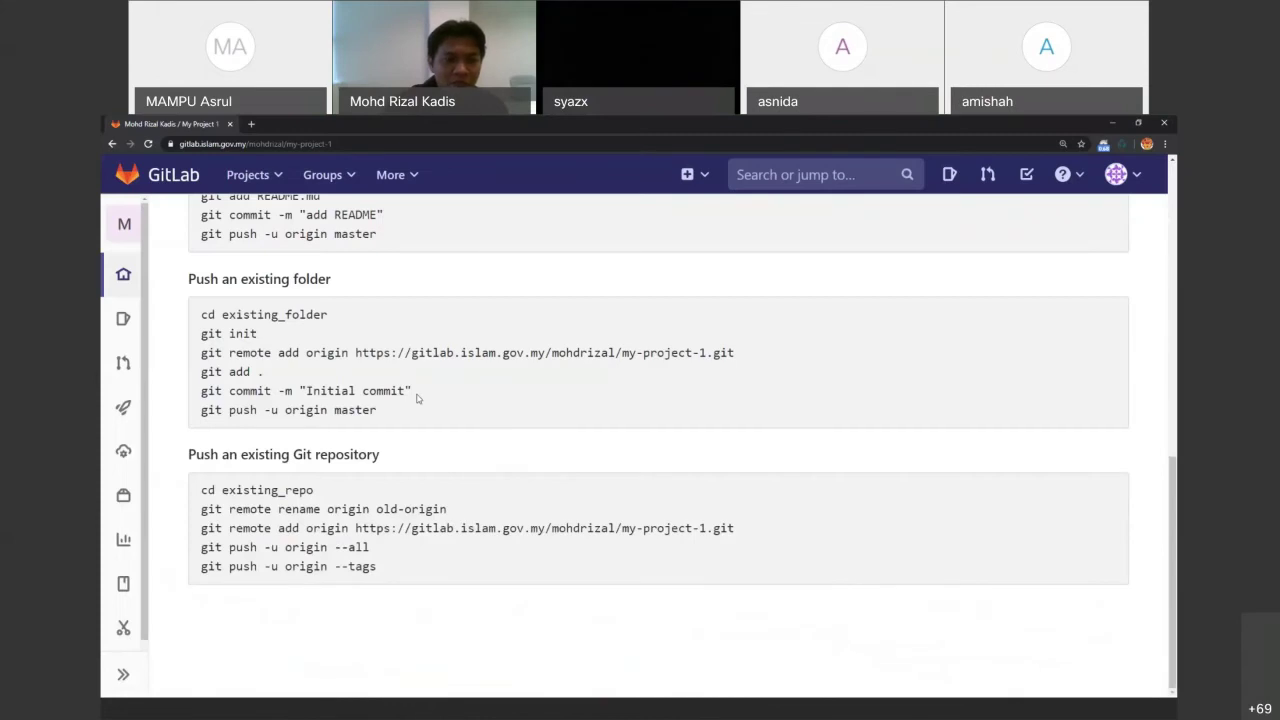
Copy git commit -m "Initial commit" from GitLab and run it in Git Bash
{"action": "left_click", "coordinate": [721, 711]}
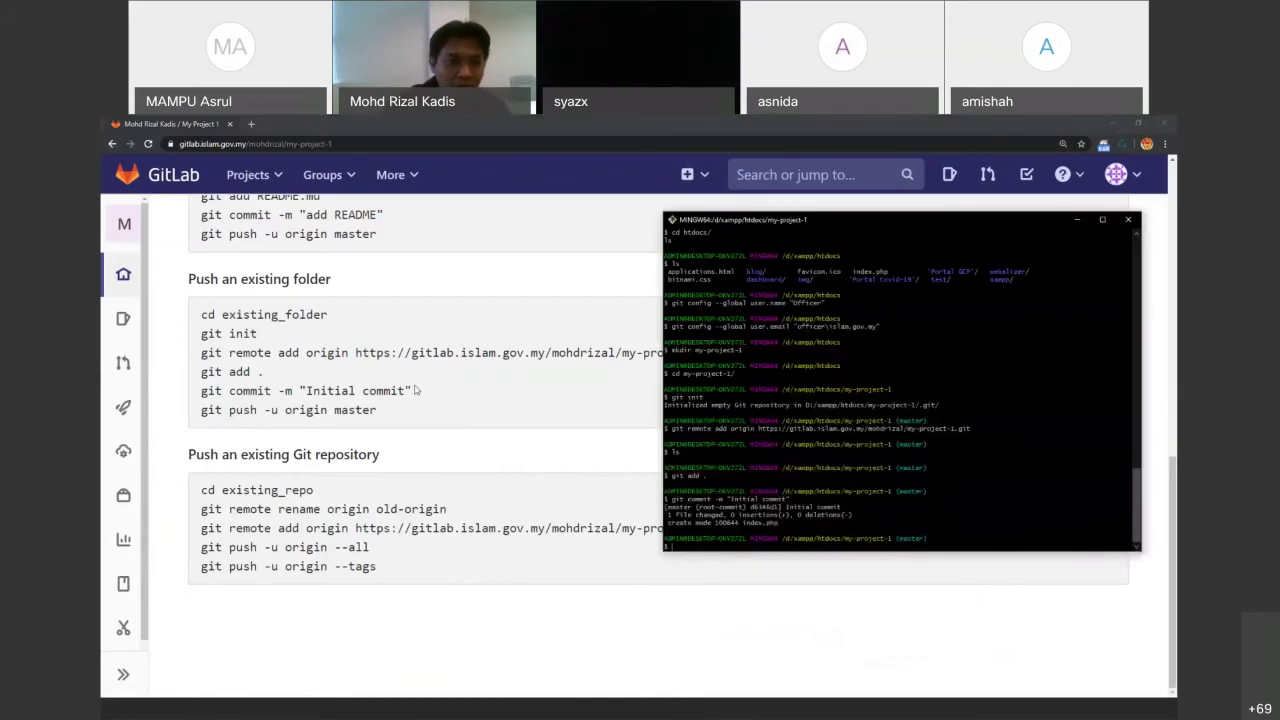
{"action": "left_click_drag", "start_coordinate": [414, 390], "coordinate": [362, 390]}
{"action": "left_click_drag", "start_coordinate": [284, 390], "coordinate": [201, 390]}
{"action": "right_click", "coordinate": [214, 397]}
{"action": "left_click", "coordinate": [220, 398]}
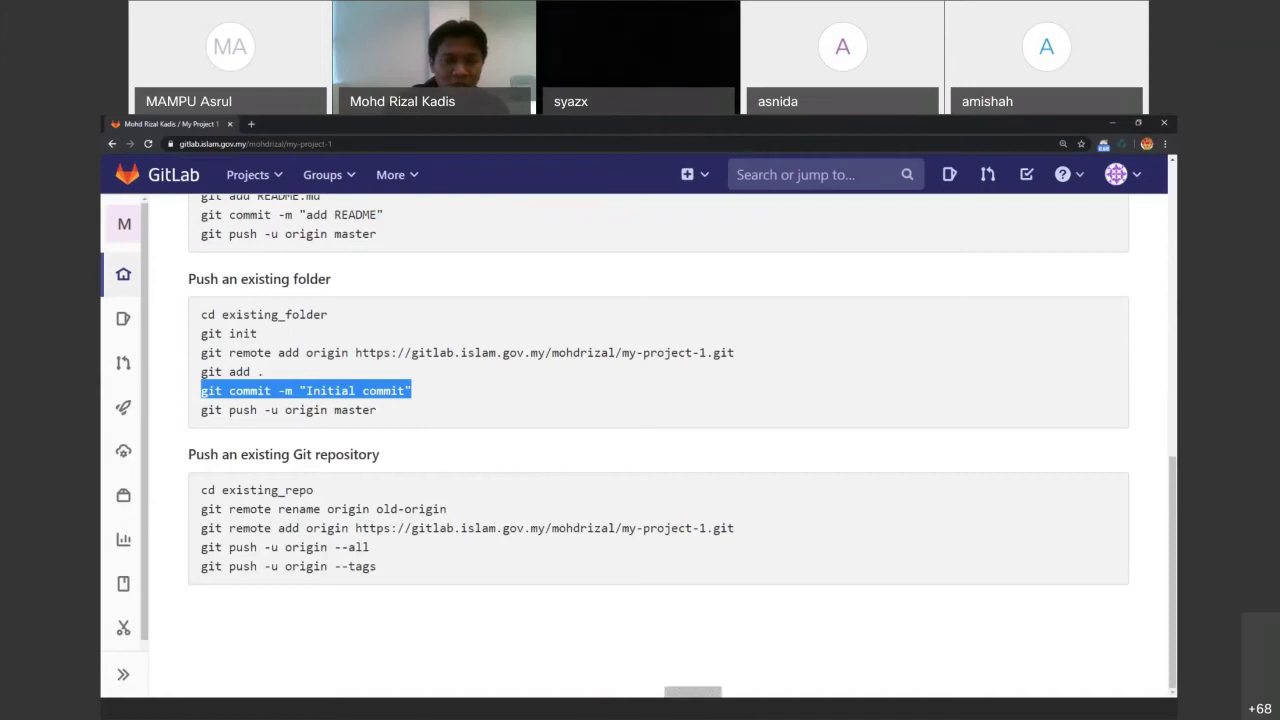
{"action": "left_click", "coordinate": [690, 716]}
{"action": "left_click", "coordinate": [722, 716]}
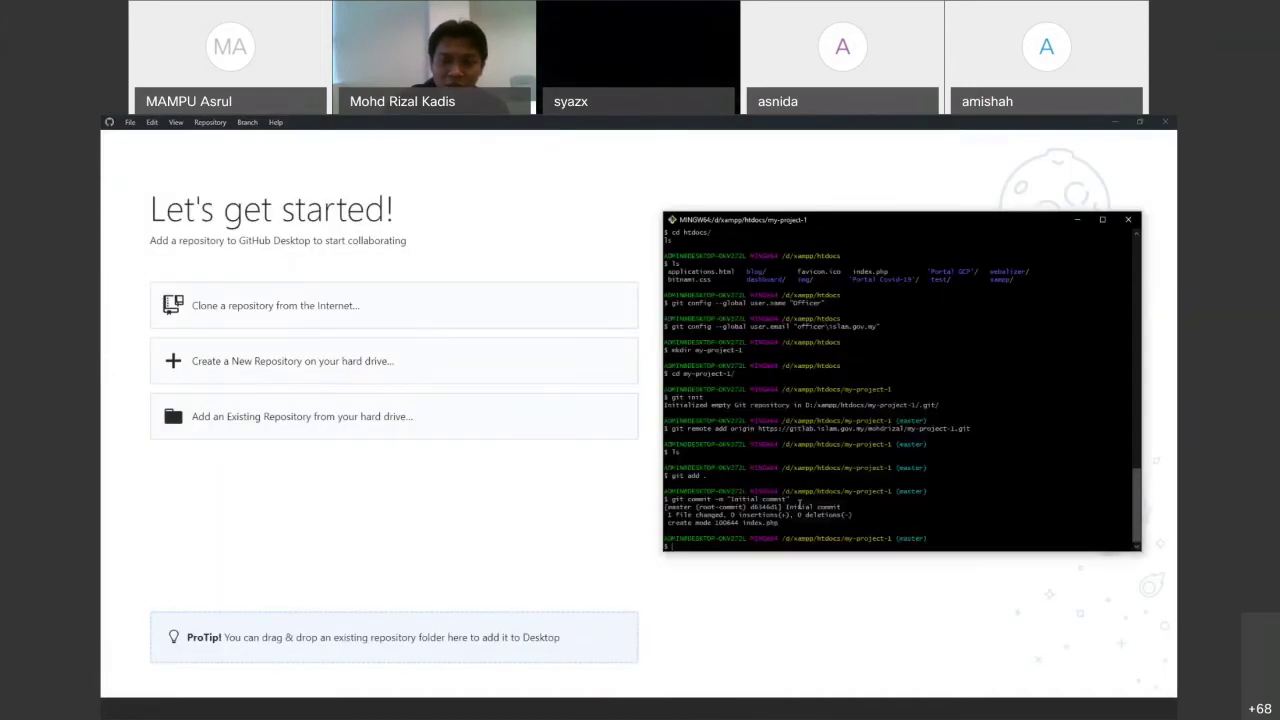
{"action": "right_click", "coordinate": [789, 491]}
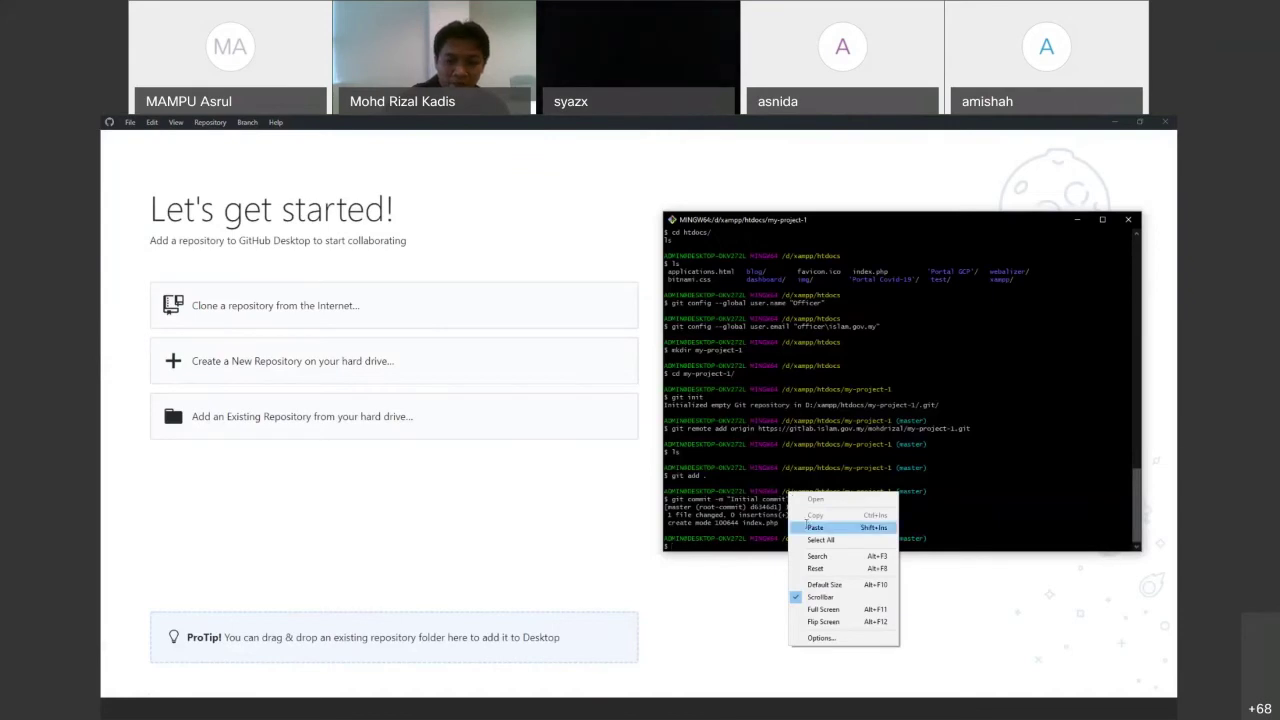
{"action": "left_click", "coordinate": [815, 527]}
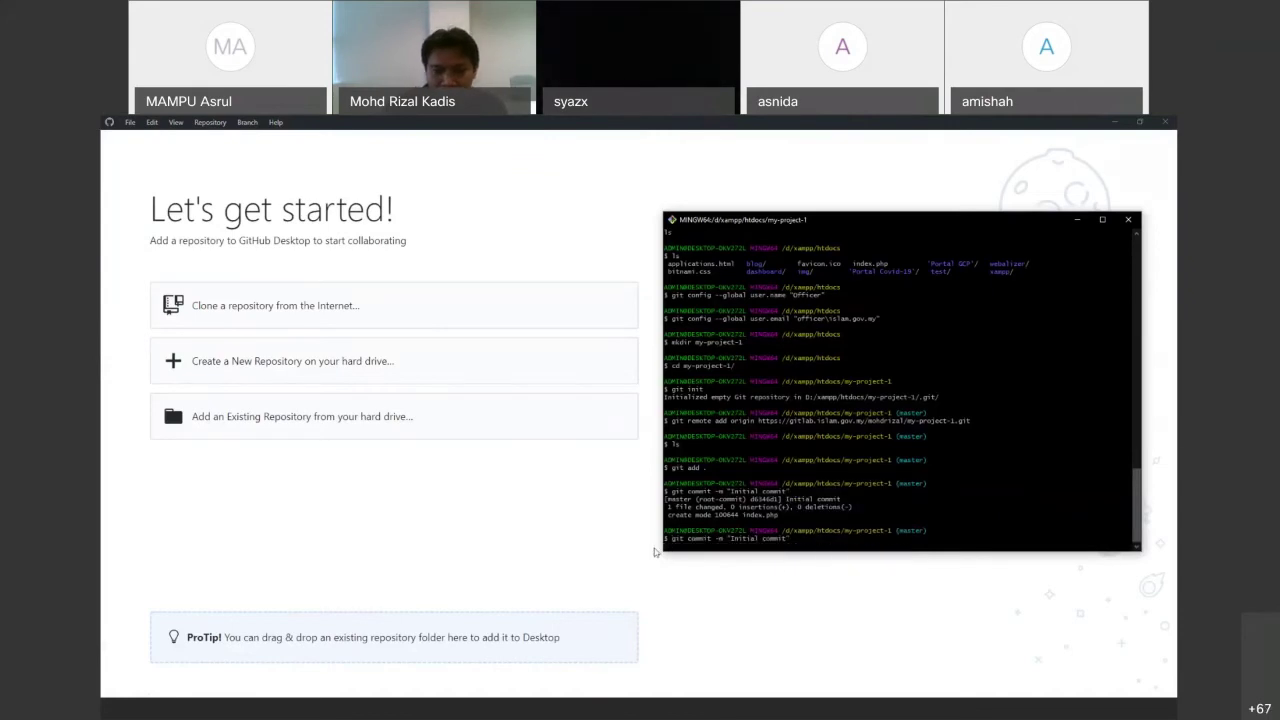
{"action": "key", "text": "Return"}
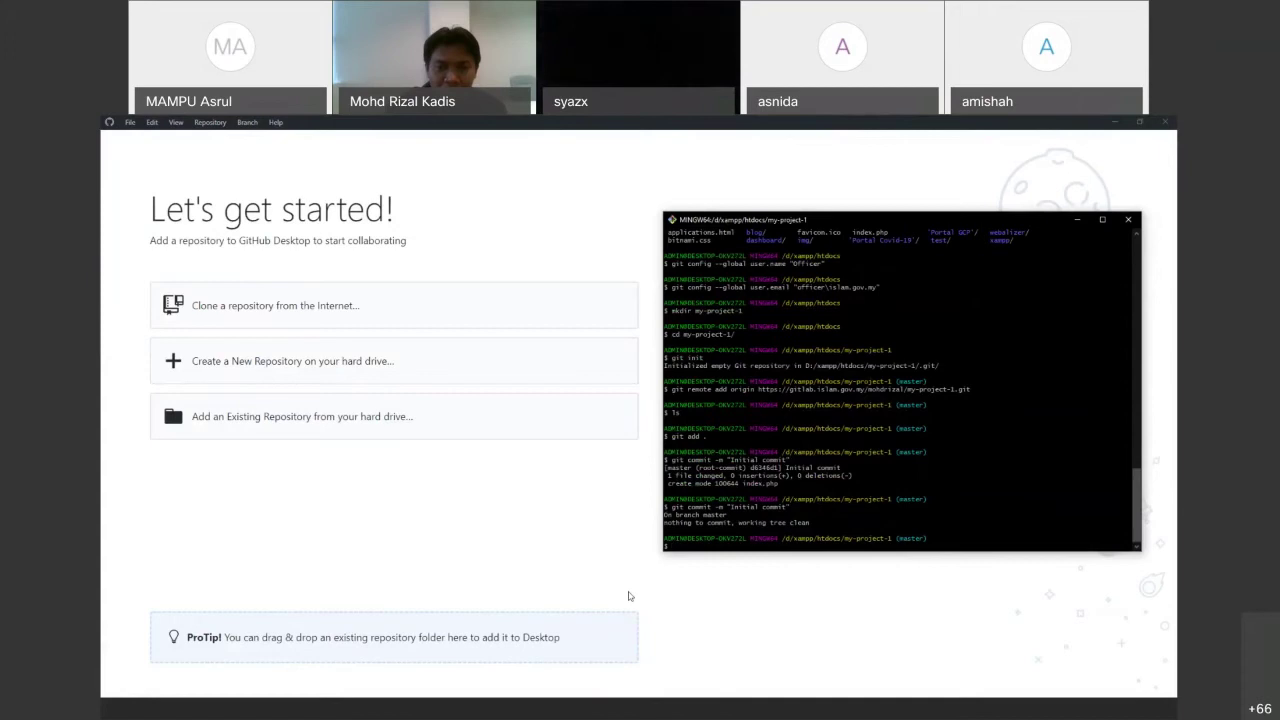
Copy git push -u origin master from GitLab and paste it into Git Bash
{"action": "left_click", "coordinate": [589, 712]}
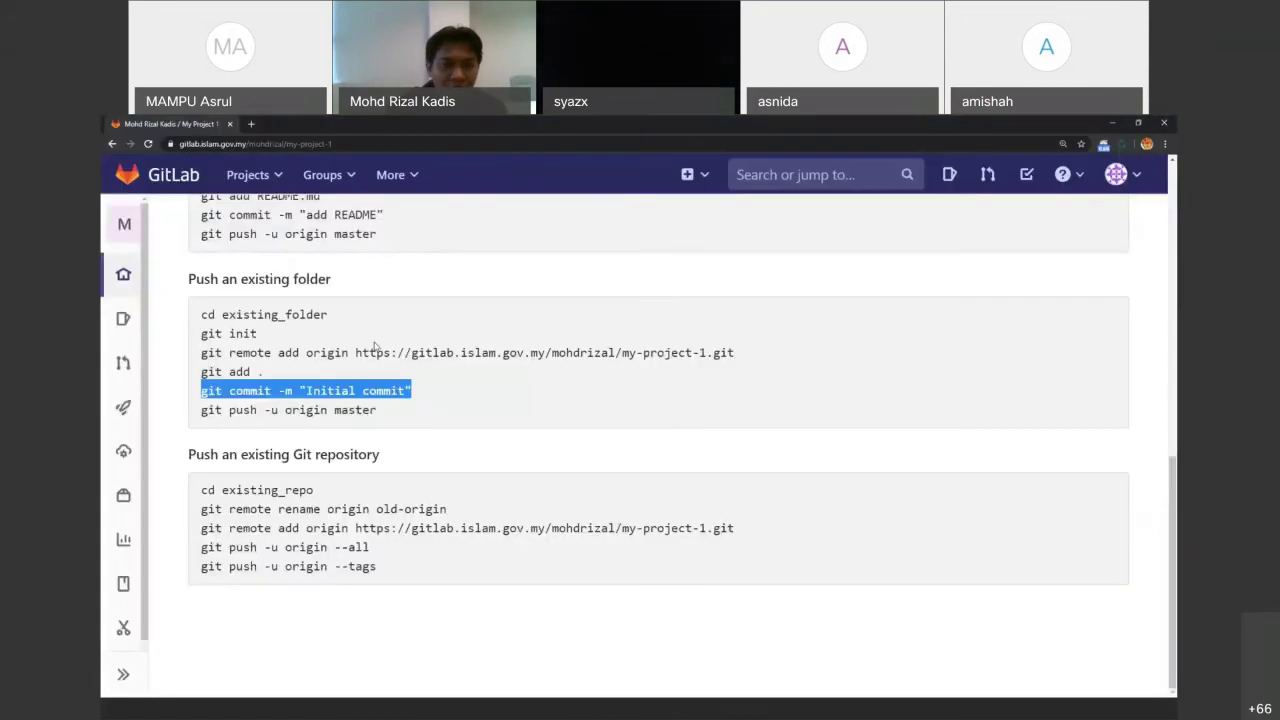
{"action": "left_click", "coordinate": [130, 228]}
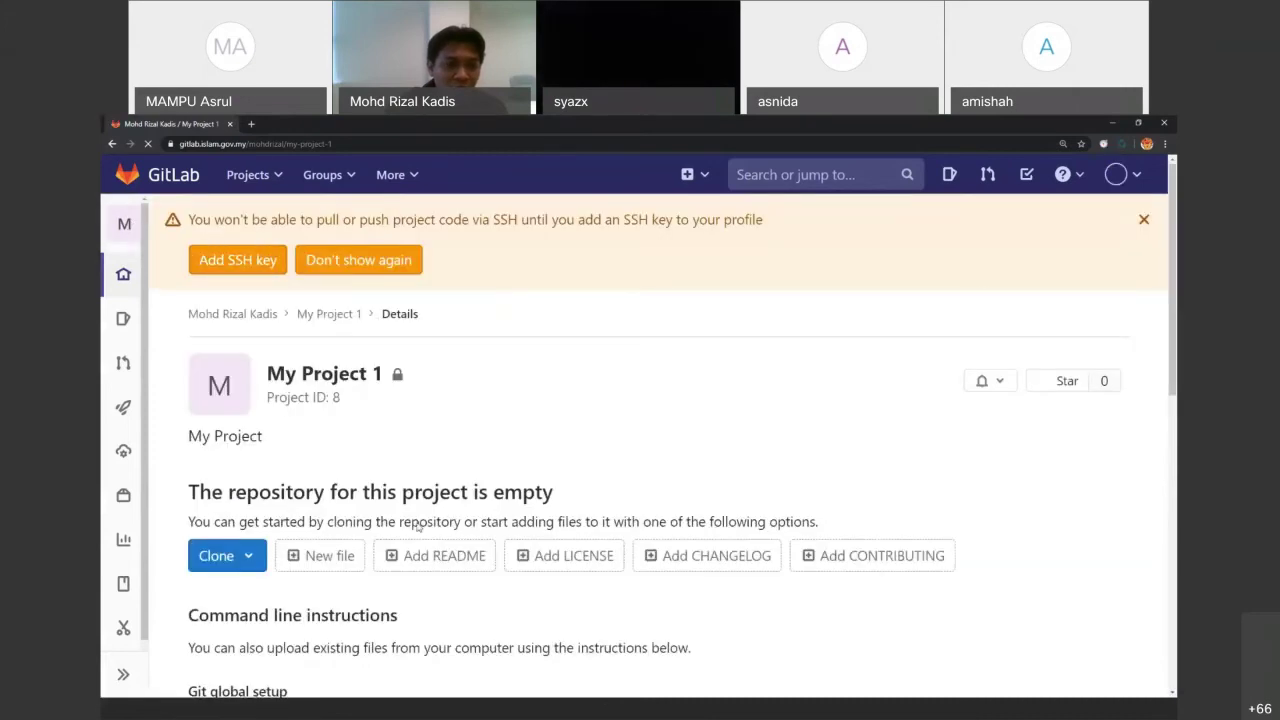
{"action": "scroll", "coordinate": [422, 572], "scroll_direction": "down", "scroll_amount": 2}
{"action": "scroll", "coordinate": [422, 572], "scroll_direction": "down", "scroll_amount": 5}
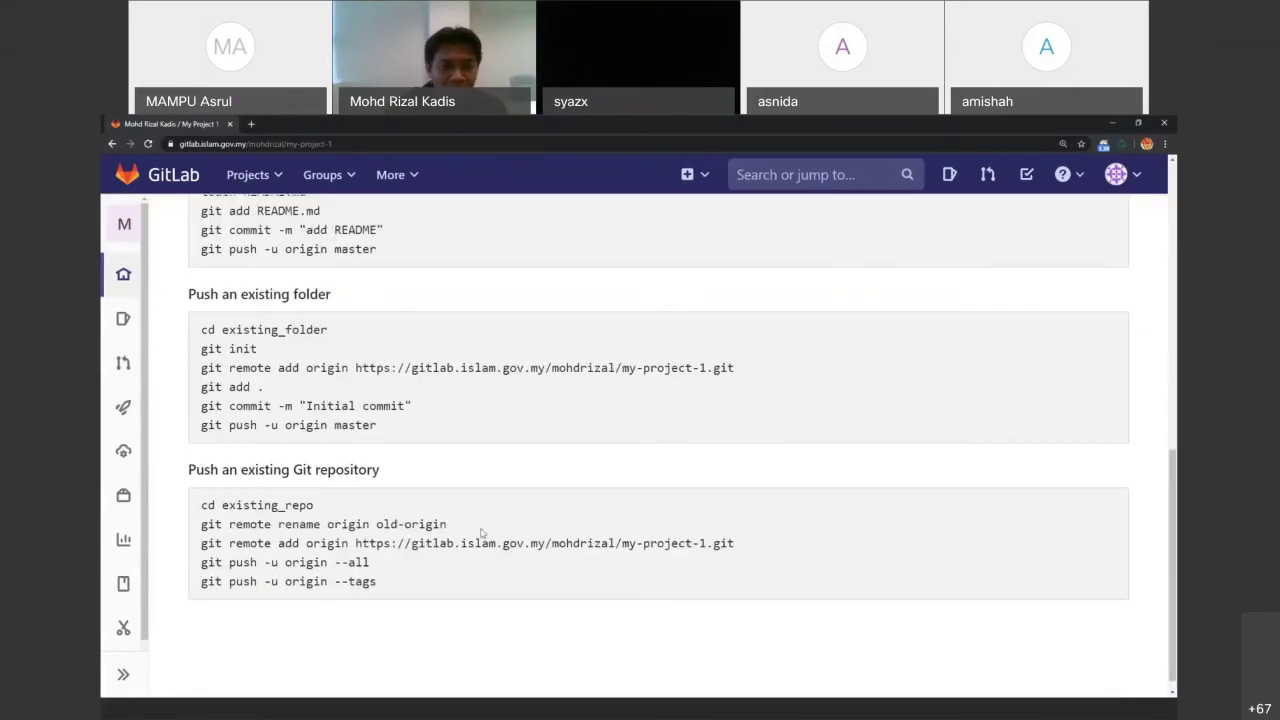
{"action": "left_click_drag", "start_coordinate": [400, 426], "coordinate": [202, 428]}
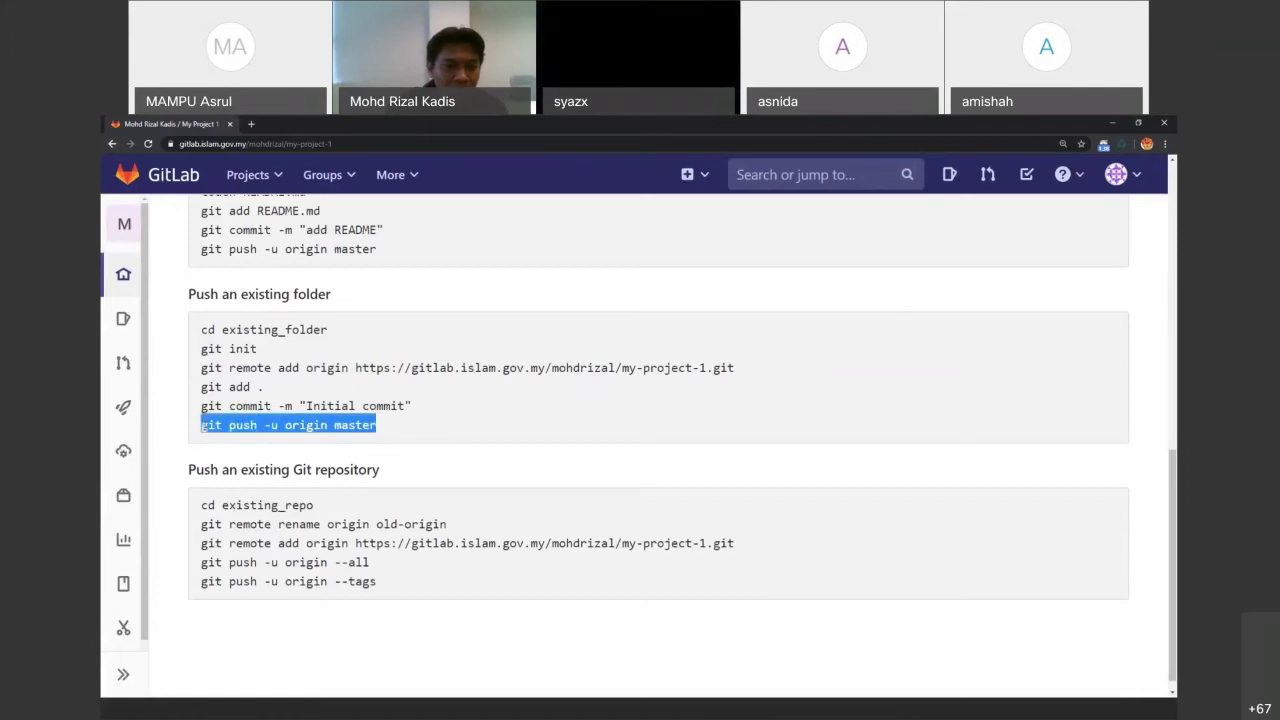
{"action": "right_click", "coordinate": [208, 430]}
{"action": "left_click", "coordinate": [218, 435]}
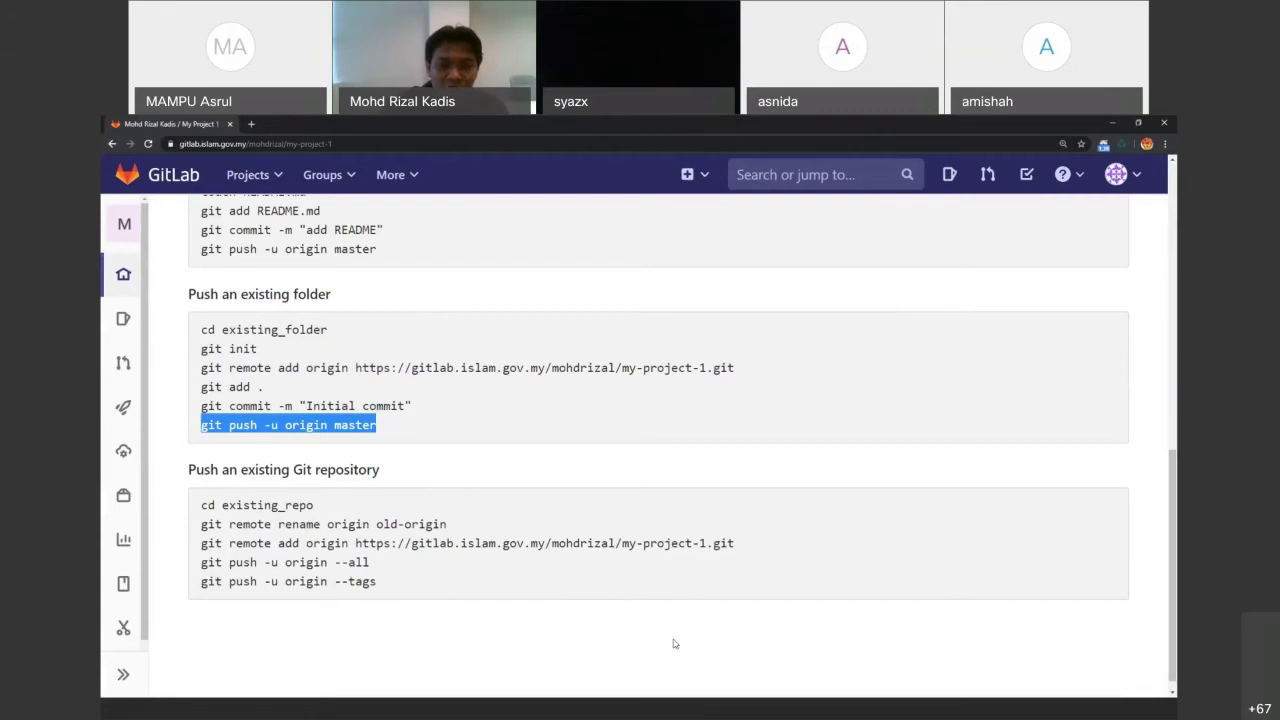
{"action": "key", "text": "alt+Tab"}
{"action": "right_click", "coordinate": [709, 477]}
{"action": "left_click", "coordinate": [725, 492]}
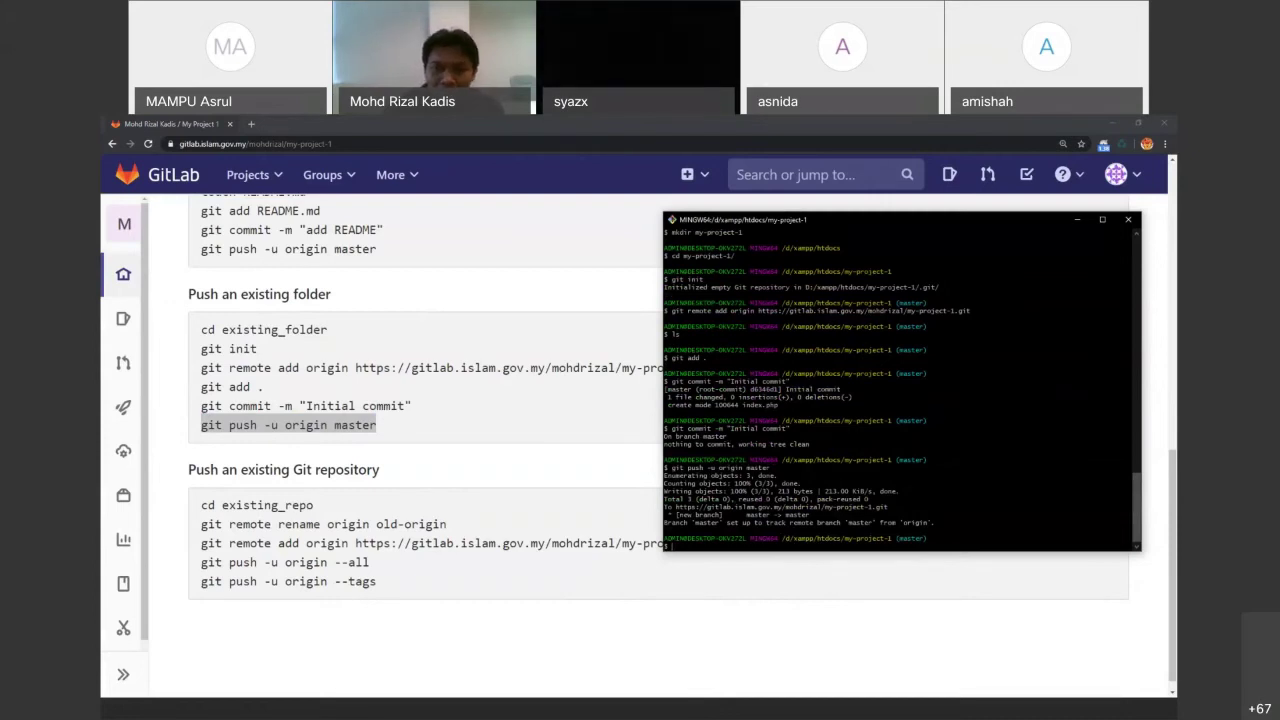
Reload and zoom out the My Project 1 page to confirm index.php from the Initial commit
{"action": "left_click", "coordinate": [522, 538]}
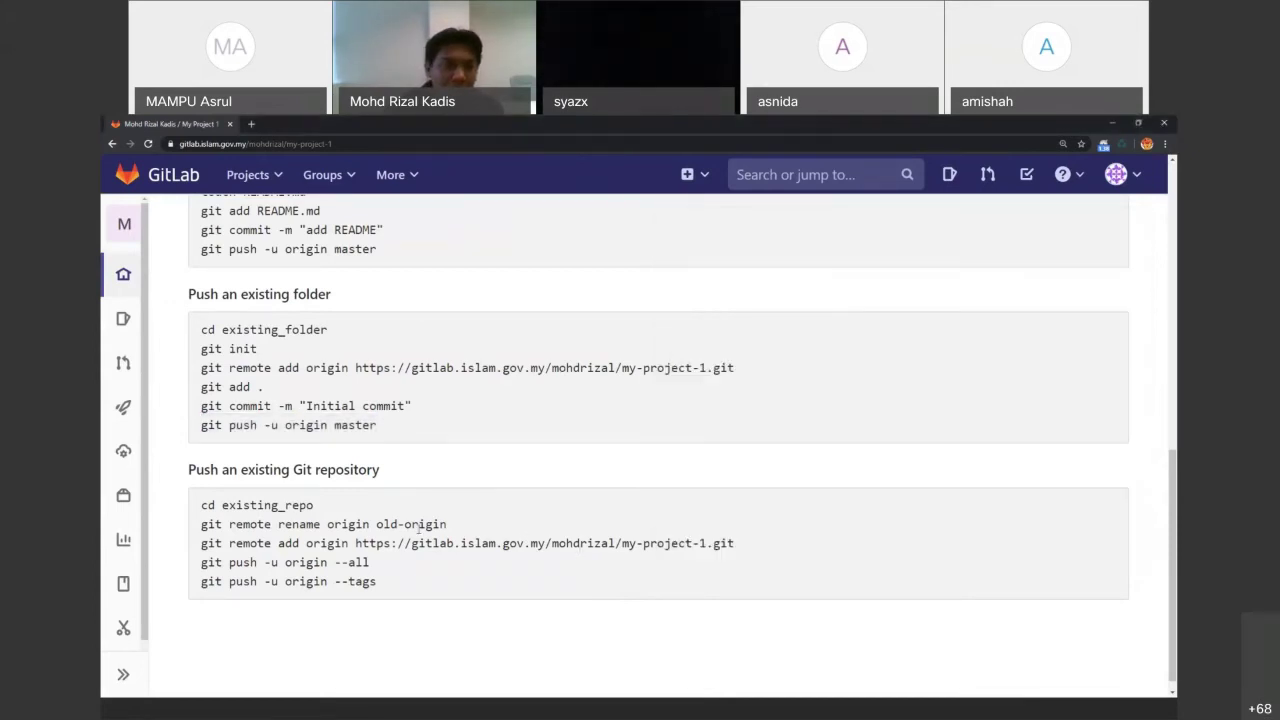
{"action": "scroll", "coordinate": [522, 538], "scroll_direction": "up", "scroll_amount": 3}
{"action": "key", "text": "F5"}
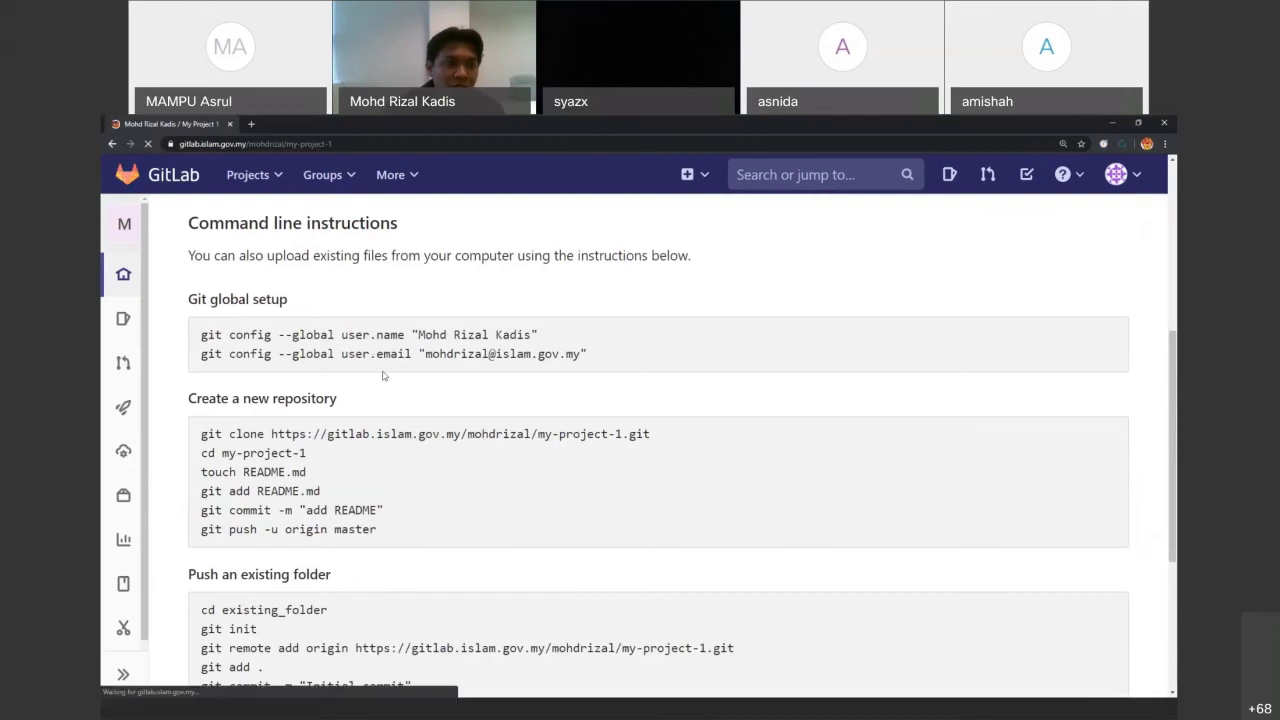
{"action": "scroll", "coordinate": [411, 445], "scroll_direction": "down", "scroll_amount": 1}
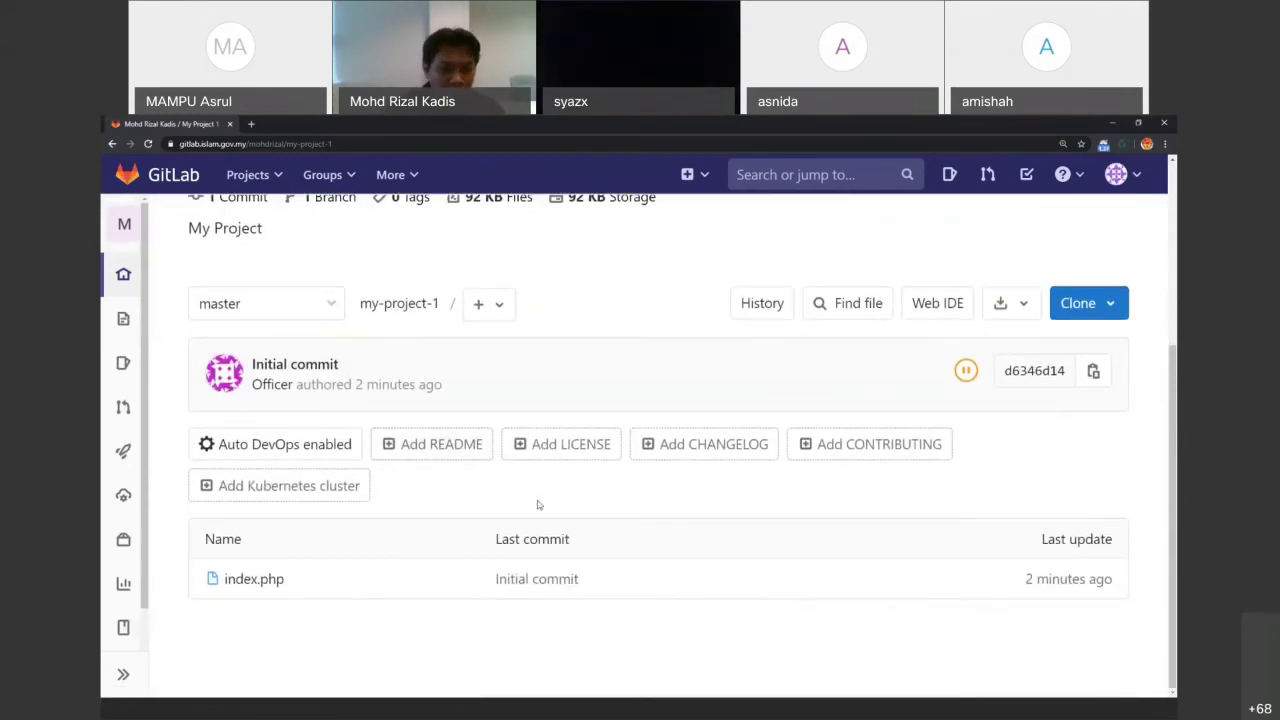
{"action": "key", "text": "ctrl+minus"}
{"action": "key", "text": "ctrl+minus"}
{"action": "key", "text": "ctrl+minus"}
{"action": "key", "text": "ctrl+minus"}
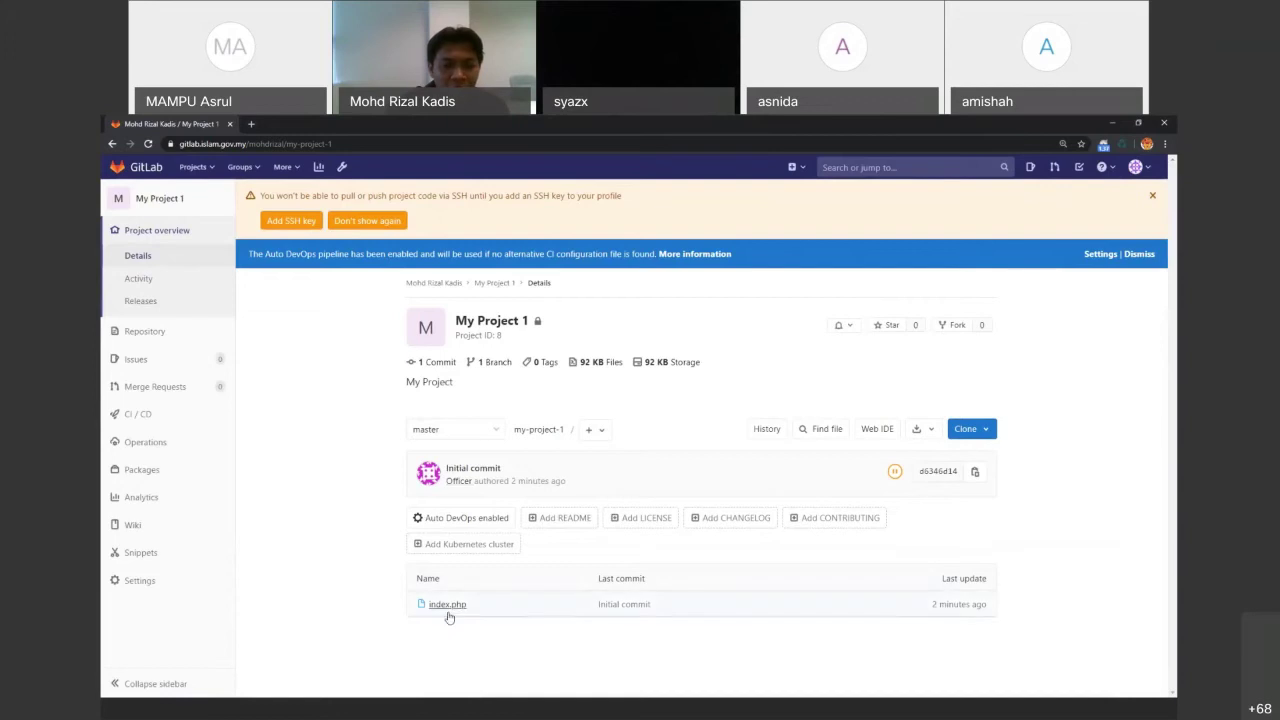
{"action": "left_click", "coordinate": [693, 711]}
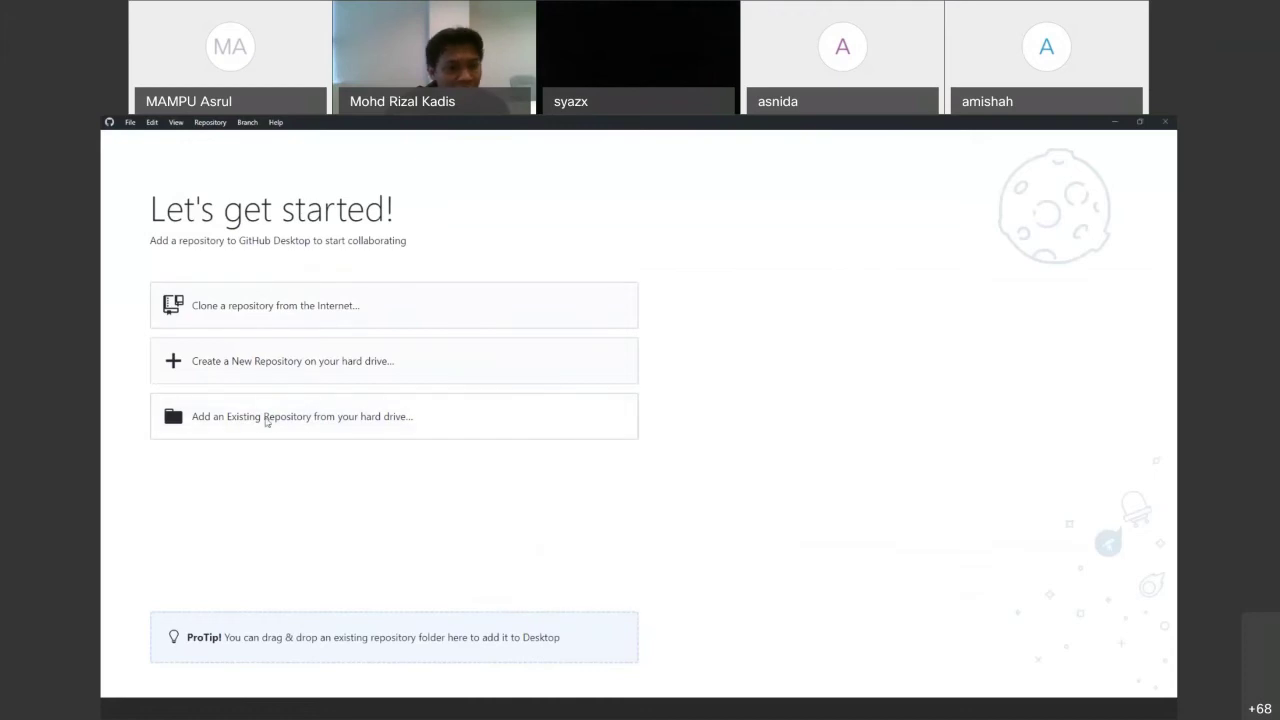
Add the existing local repository D:\xampp\htdocs\my-project-1 to GitHub Desktop
{"action": "left_click", "coordinate": [267, 420]}
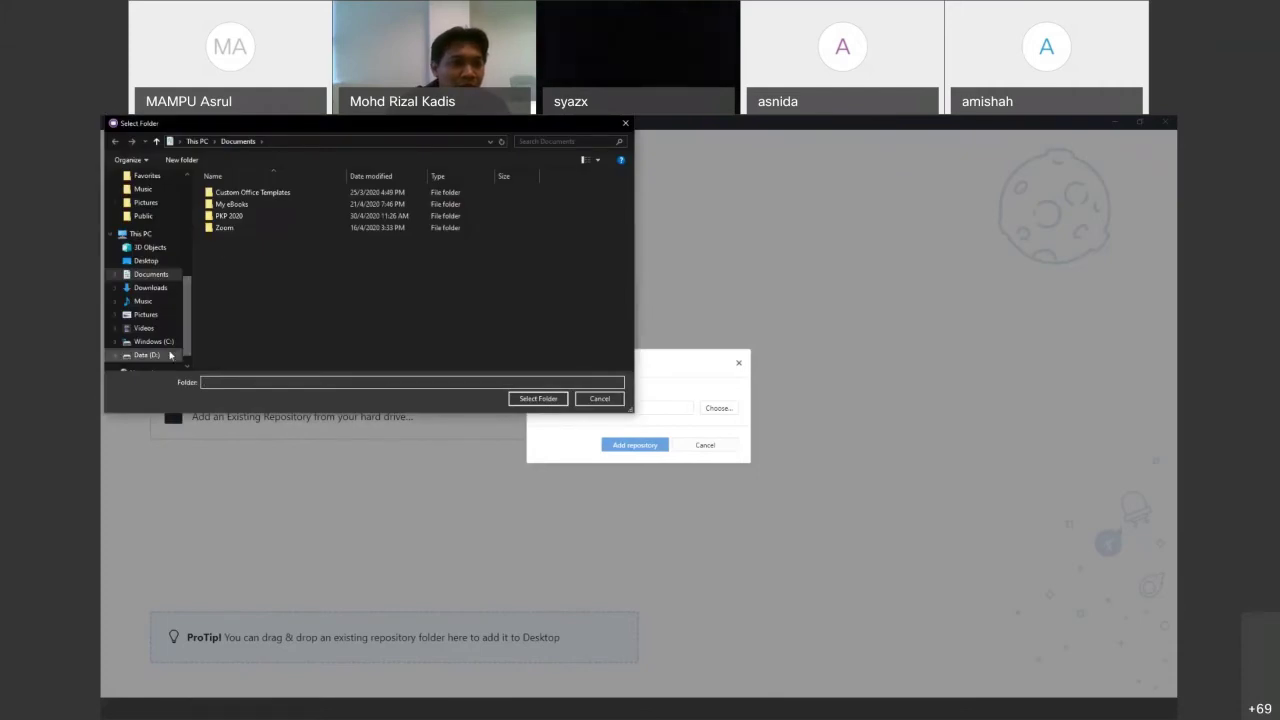
{"action": "left_click", "coordinate": [170, 355]}
{"action": "double_click", "coordinate": [351, 206]}
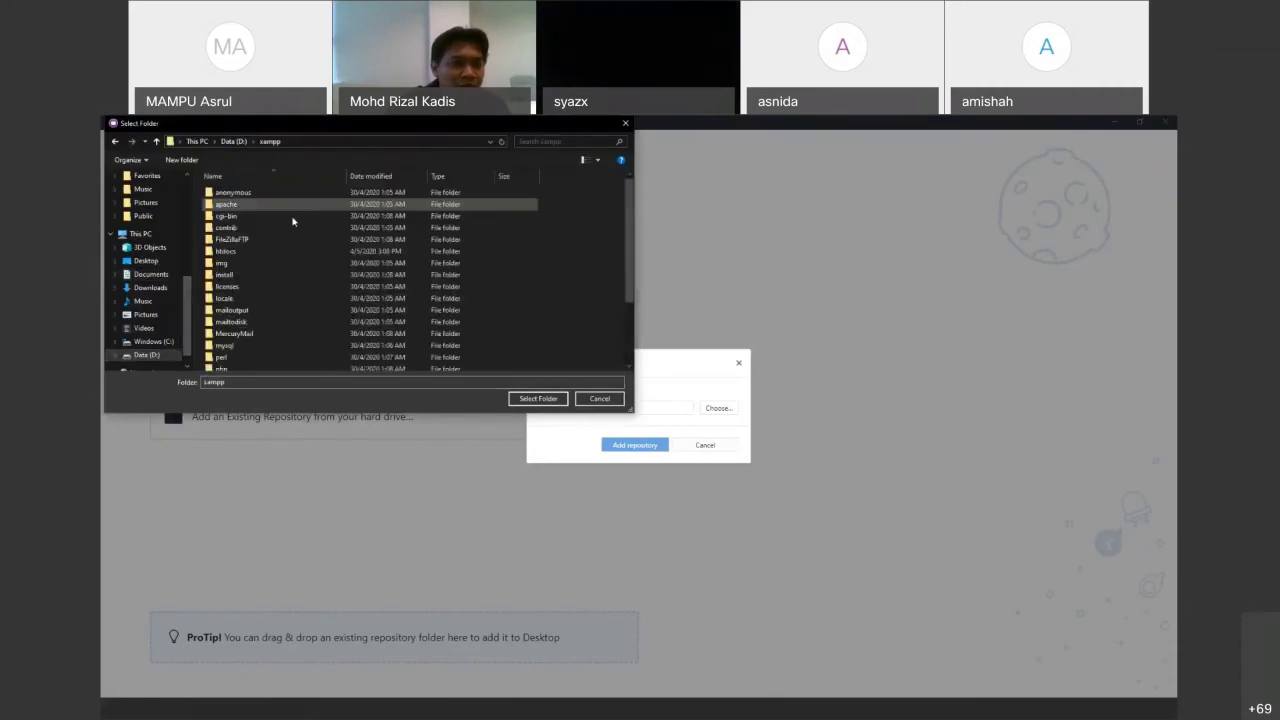
{"action": "double_click", "coordinate": [243, 252]}
{"action": "left_click", "coordinate": [235, 228]}
{"action": "left_click", "coordinate": [538, 398]}
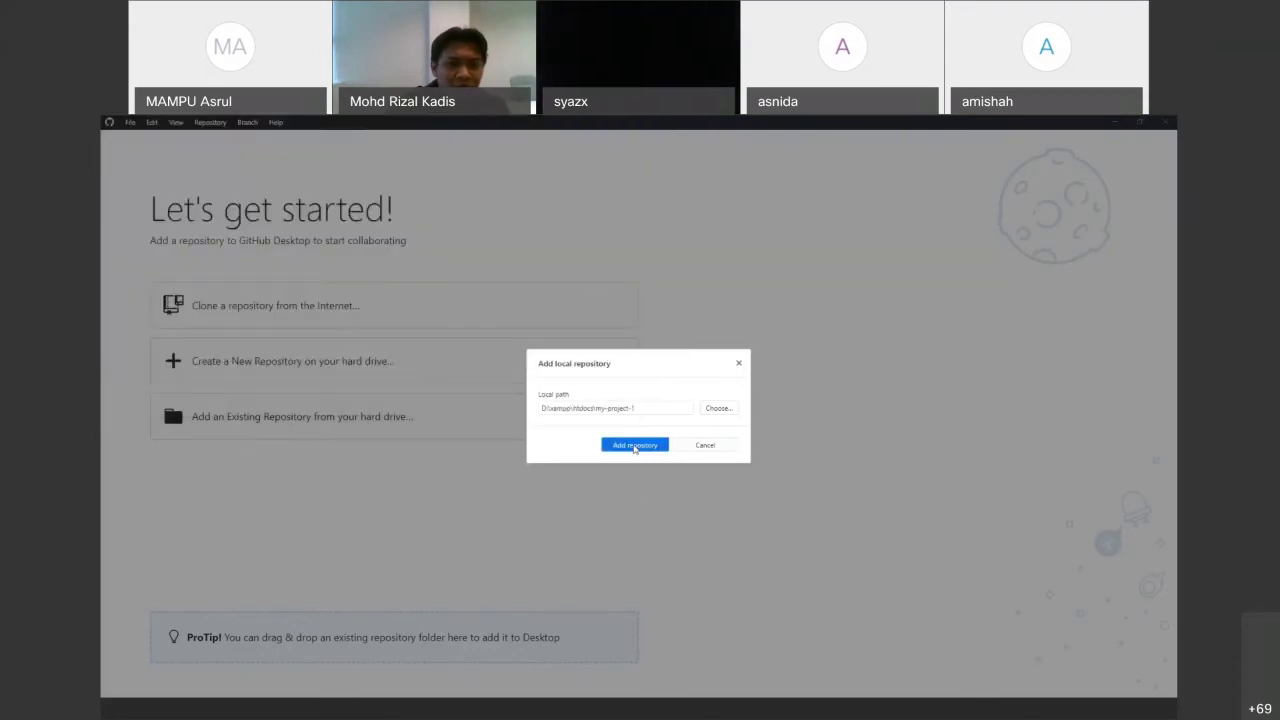
{"action": "left_click", "coordinate": [634, 445]}
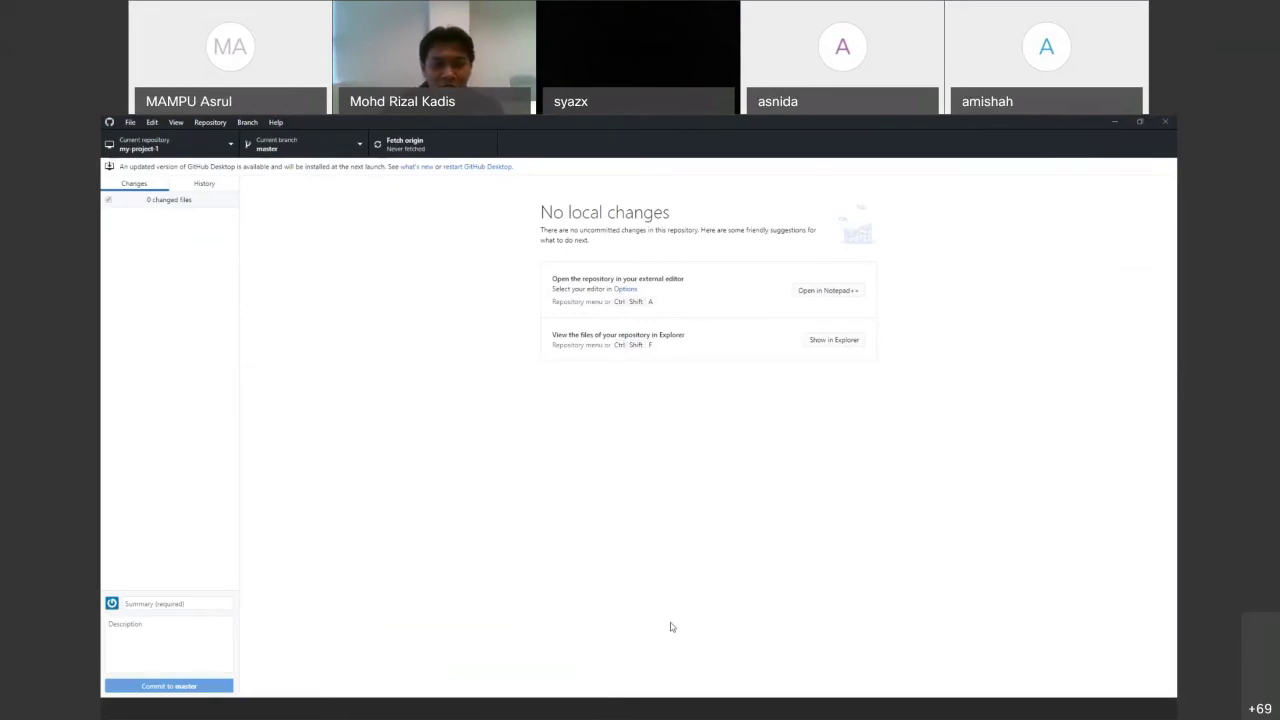
{"action": "left_click", "coordinate": [720, 714]}
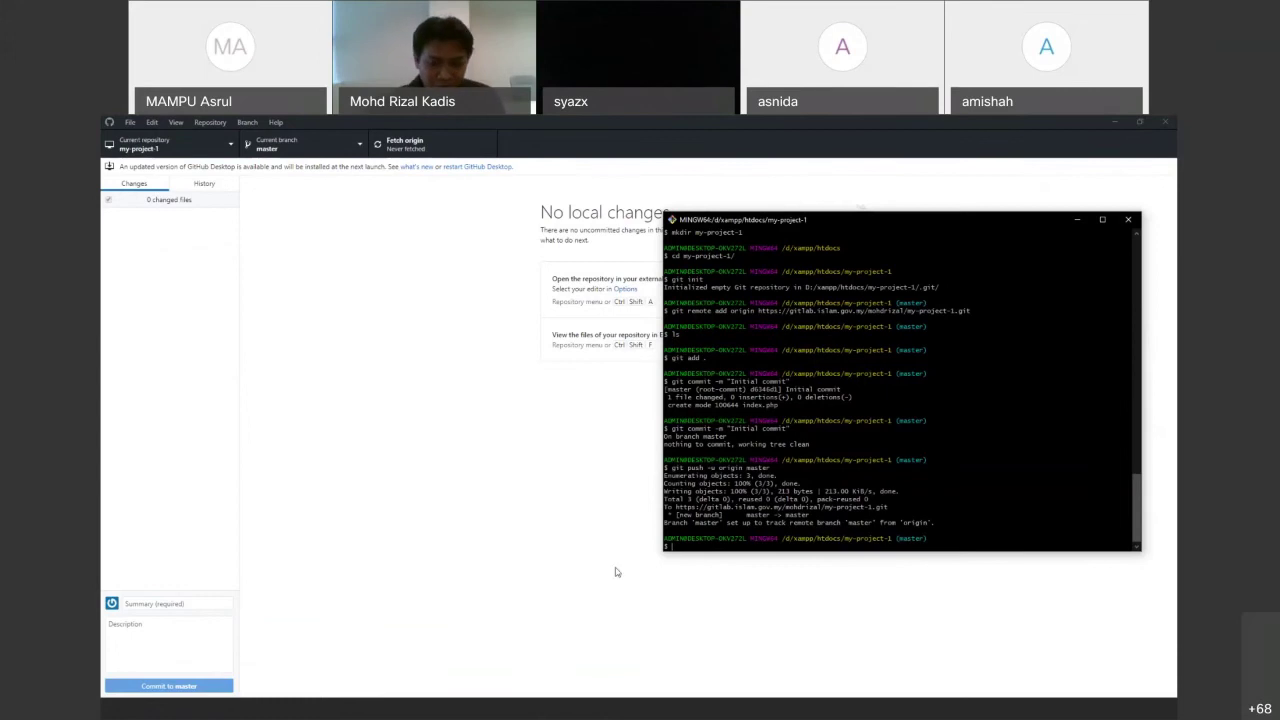
Show PowerPoint slide 23, Work on Files, and open the my-project-1 folder in File Explorer
{"action": "left_click", "coordinate": [590, 710]}
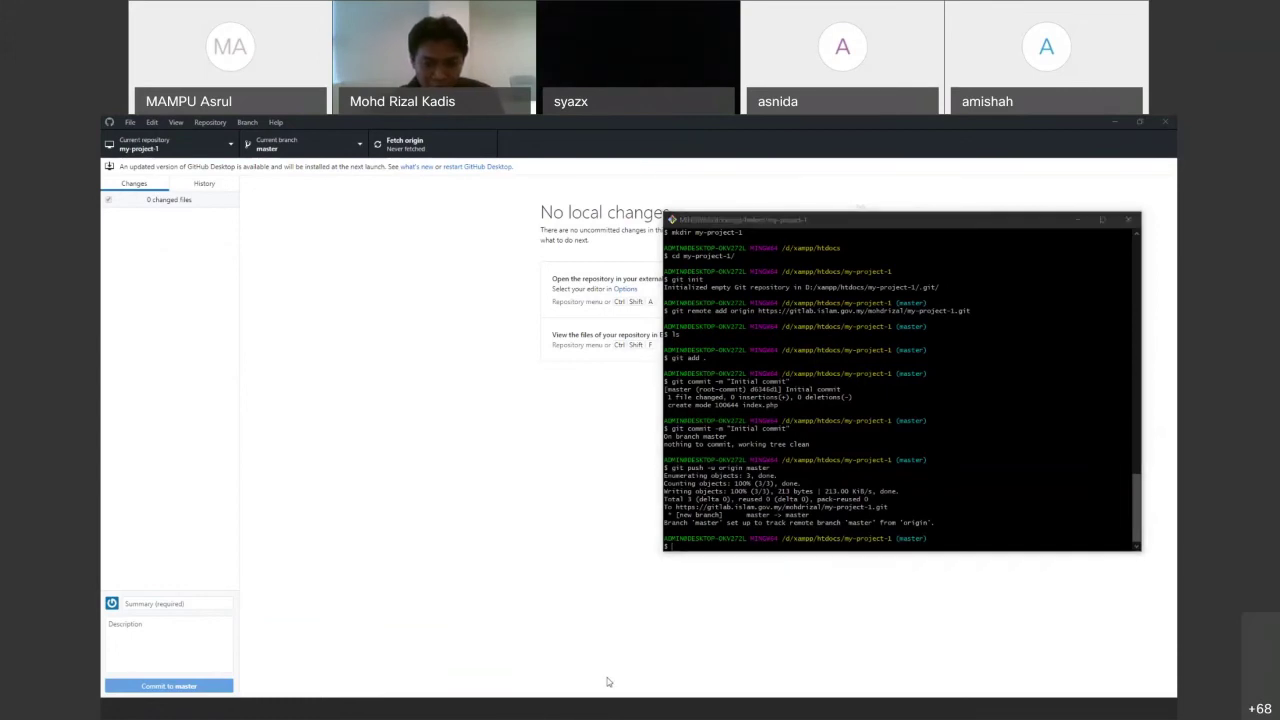
{"action": "left_click", "coordinate": [606, 706]}
{"action": "key", "text": "Down"}
{"action": "key", "text": "Down"}
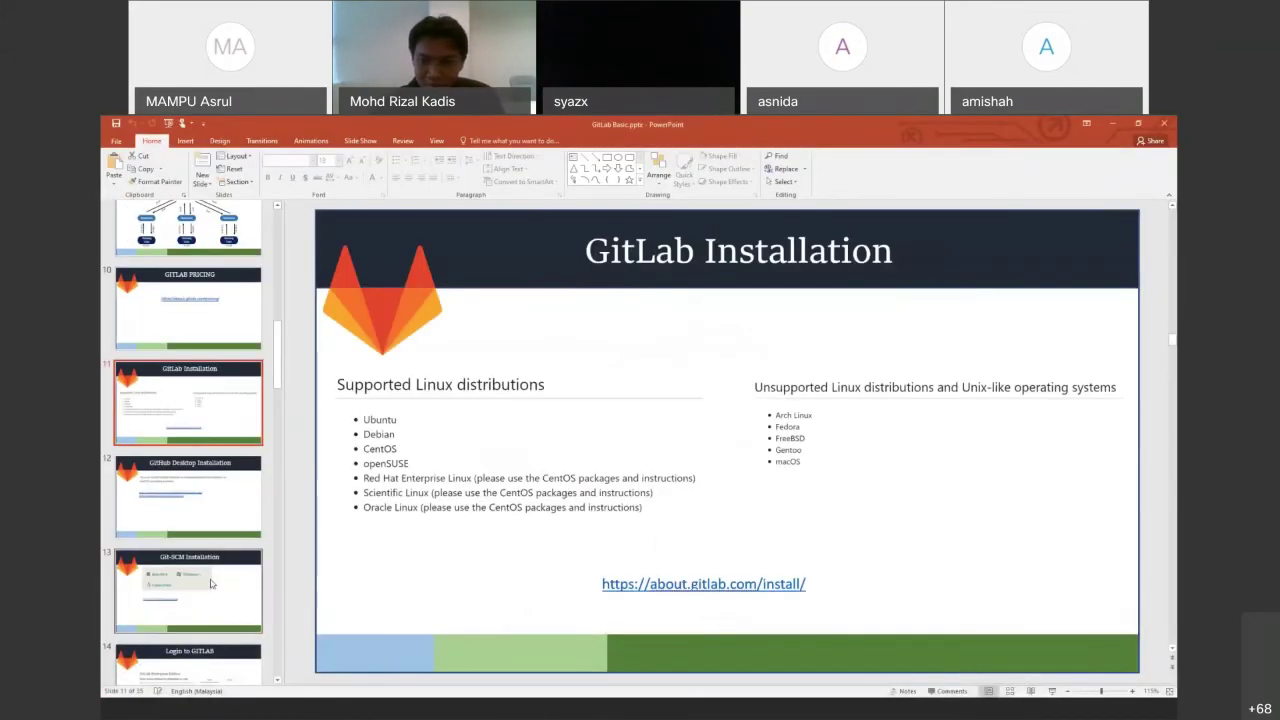
{"action": "scroll", "coordinate": [208, 582], "scroll_direction": "down", "scroll_amount": 4}
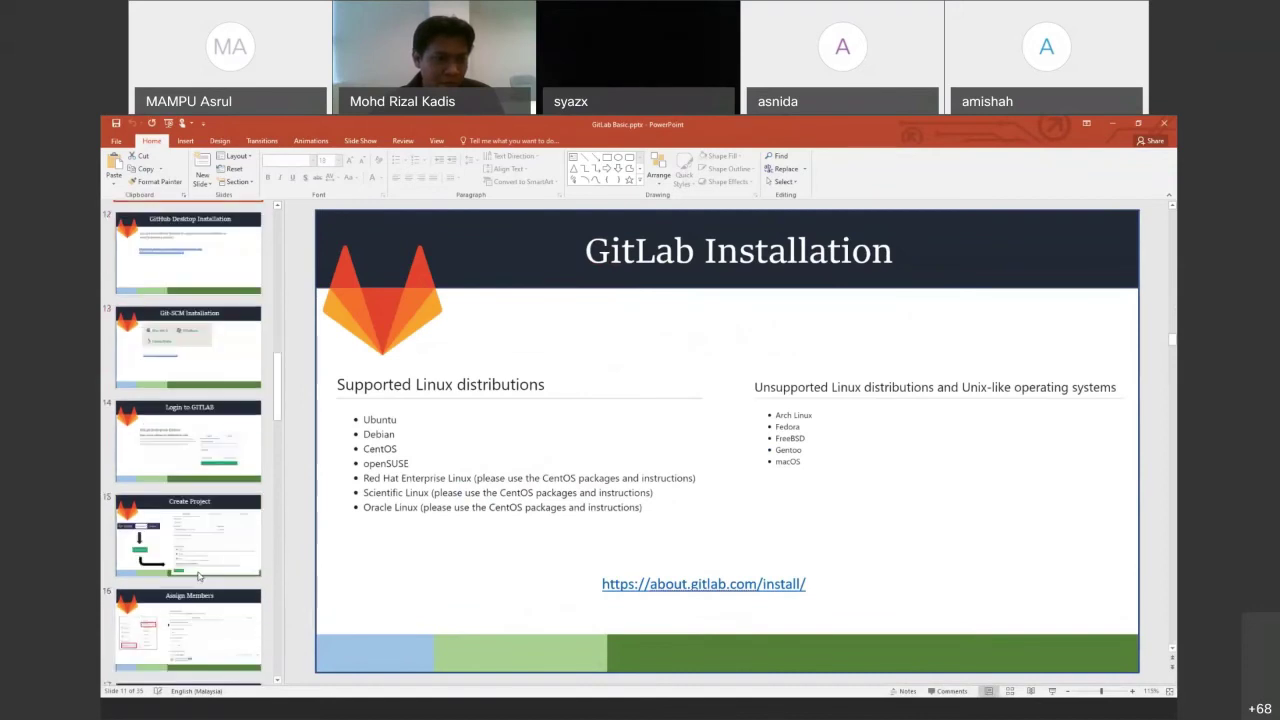
{"action": "scroll", "coordinate": [198, 575], "scroll_direction": "down", "scroll_amount": 6}
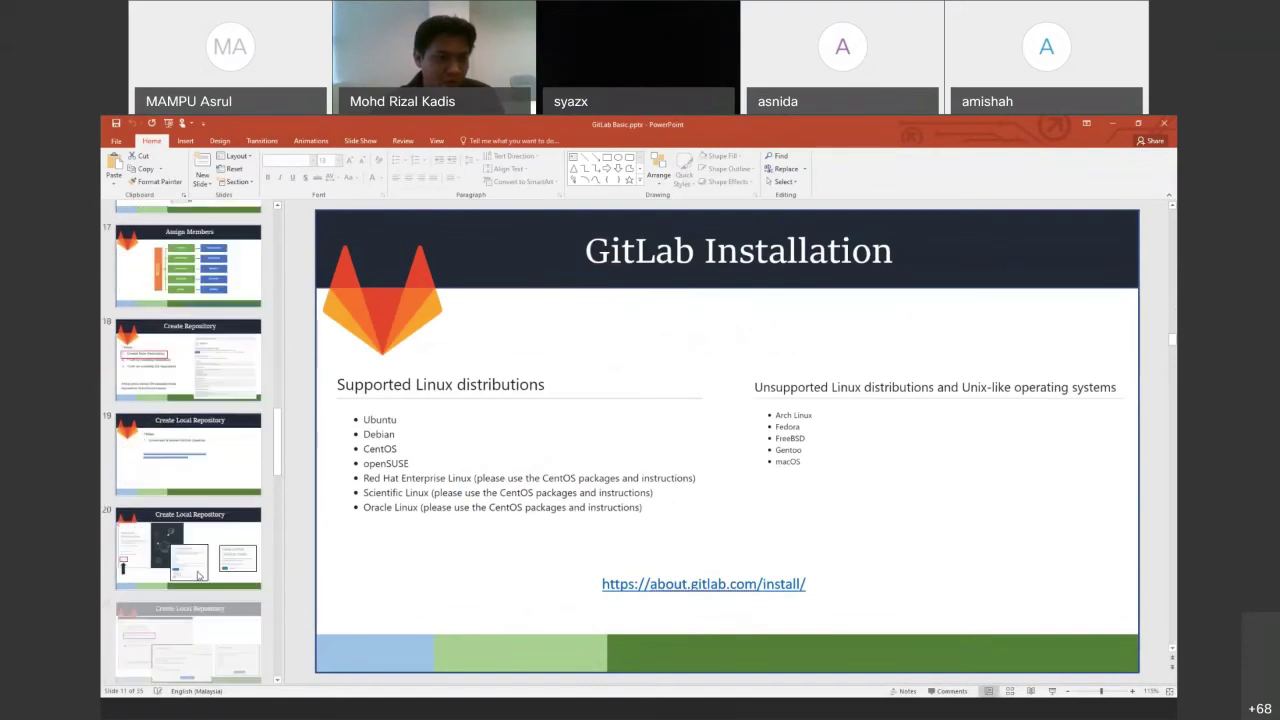
{"action": "scroll", "coordinate": [198, 575], "scroll_direction": "down", "scroll_amount": 3}
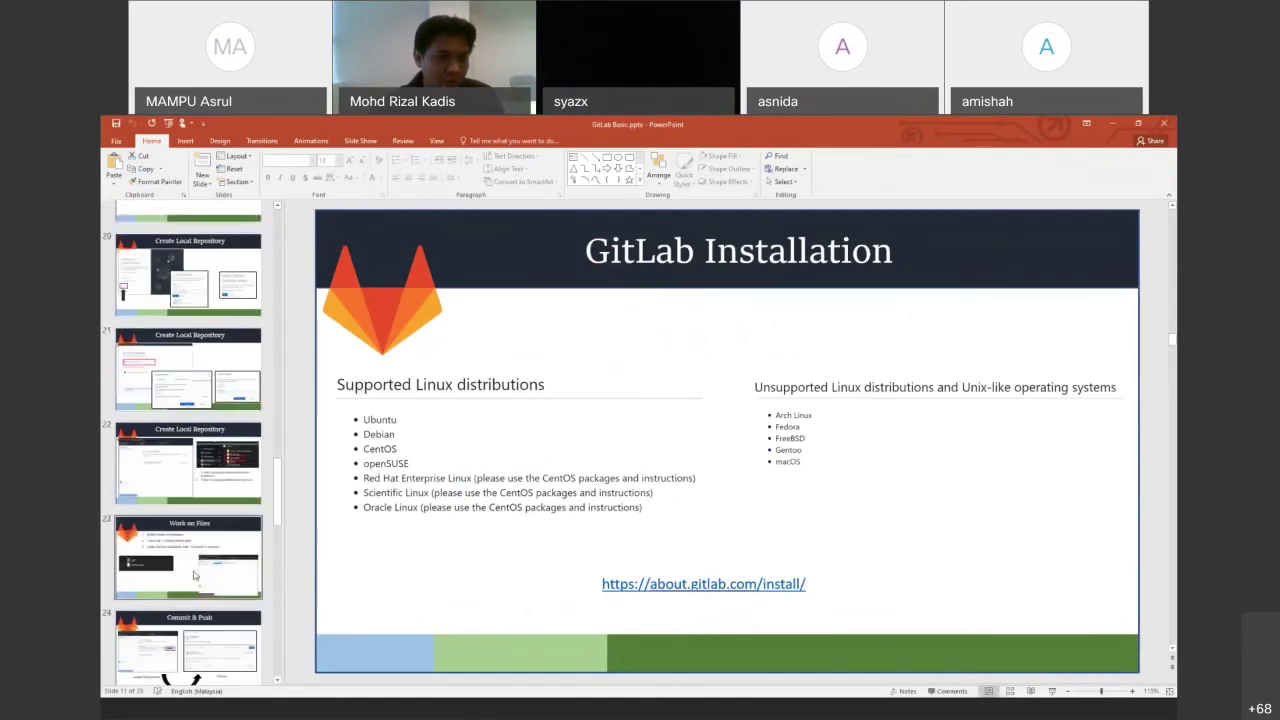
{"action": "scroll", "coordinate": [195, 575], "scroll_direction": "down", "scroll_amount": 1}
{"action": "left_click", "coordinate": [188, 533]}
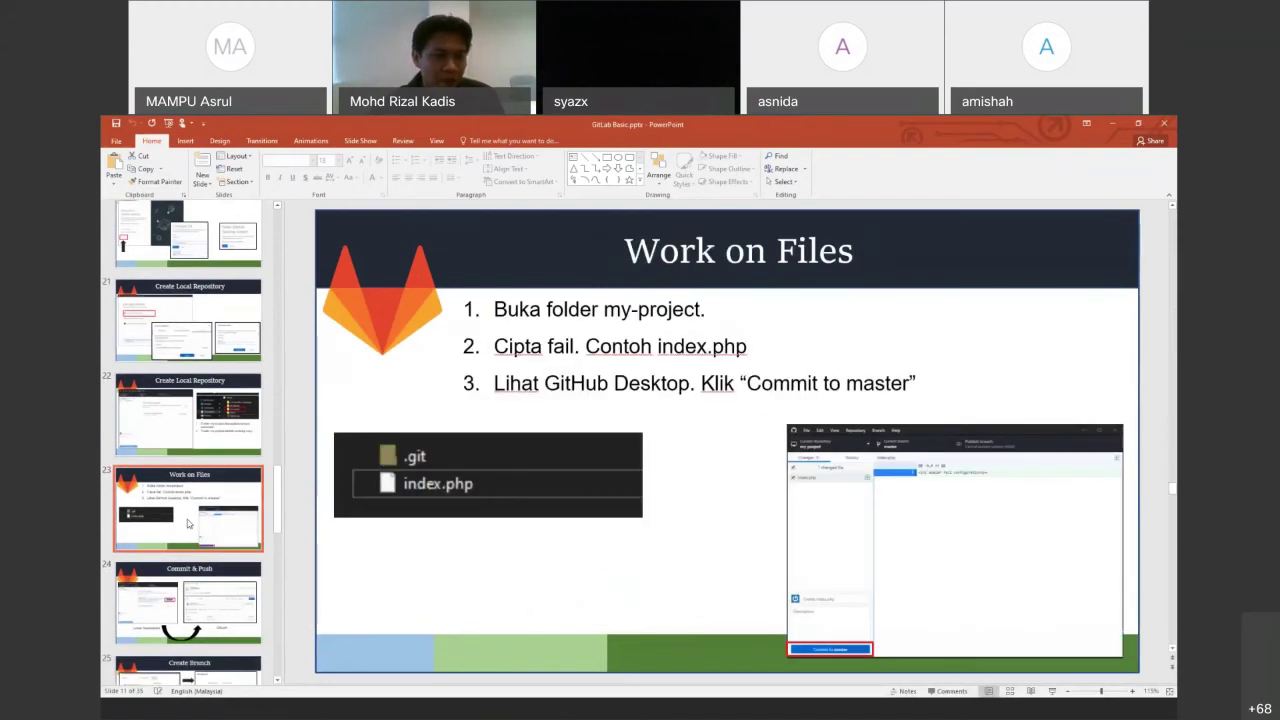
{"action": "scroll", "coordinate": [188, 533], "scroll_direction": "down", "scroll_amount": 1}
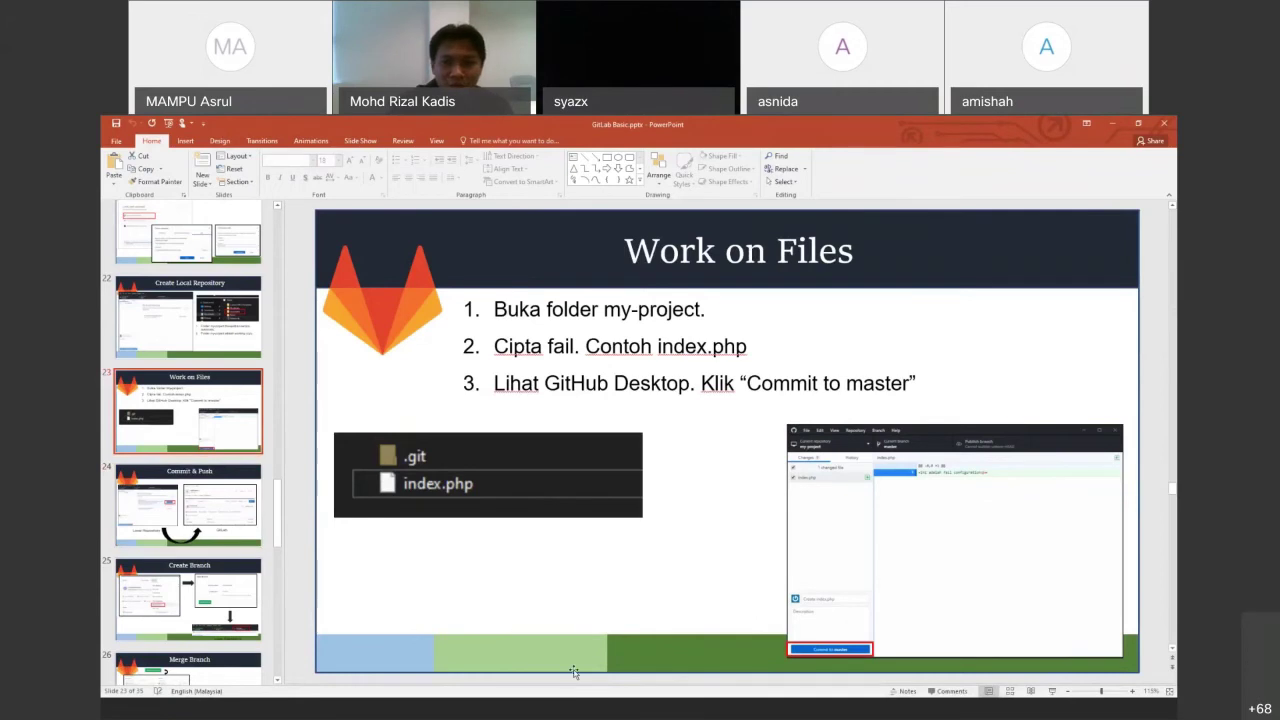
{"action": "left_click", "coordinate": [712, 710]}
{"action": "left_click", "coordinate": [700, 710]}
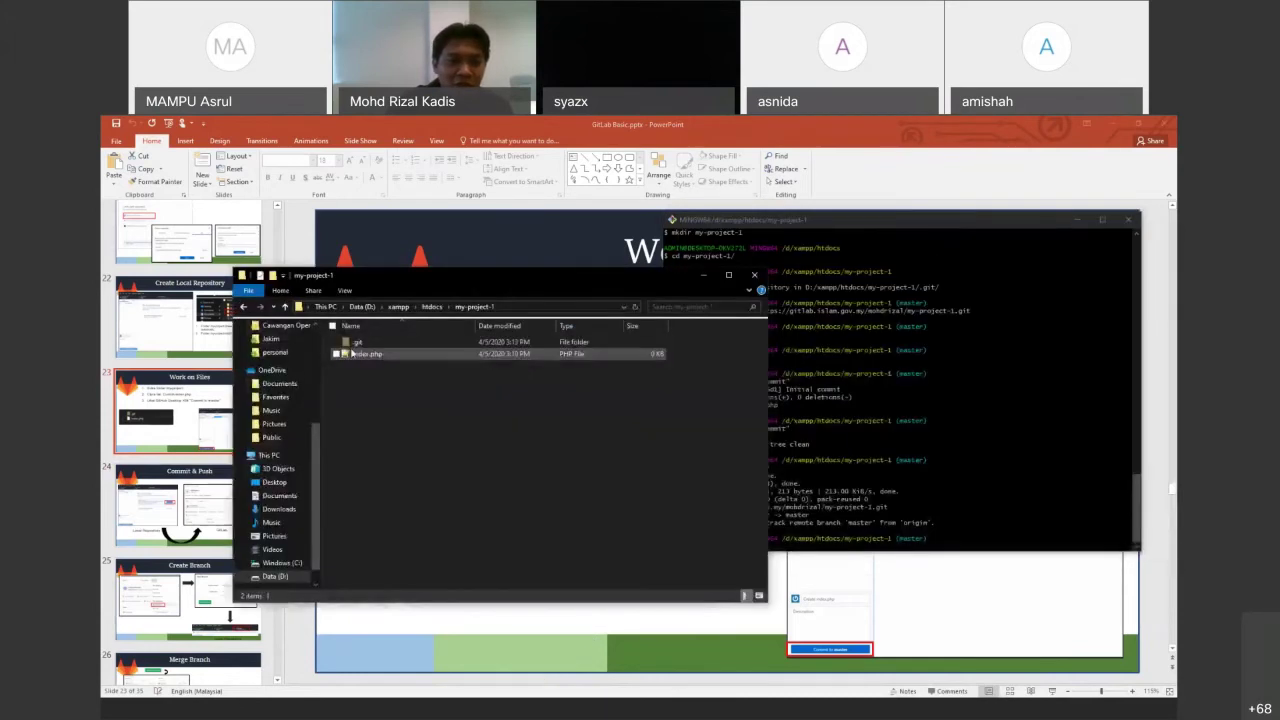
Edit index.php in Notepad++ into a three-line PHP block with echo "Hello", and save it
{"action": "left_click", "coordinate": [356, 354]}
{"action": "right_click", "coordinate": [354, 353]}
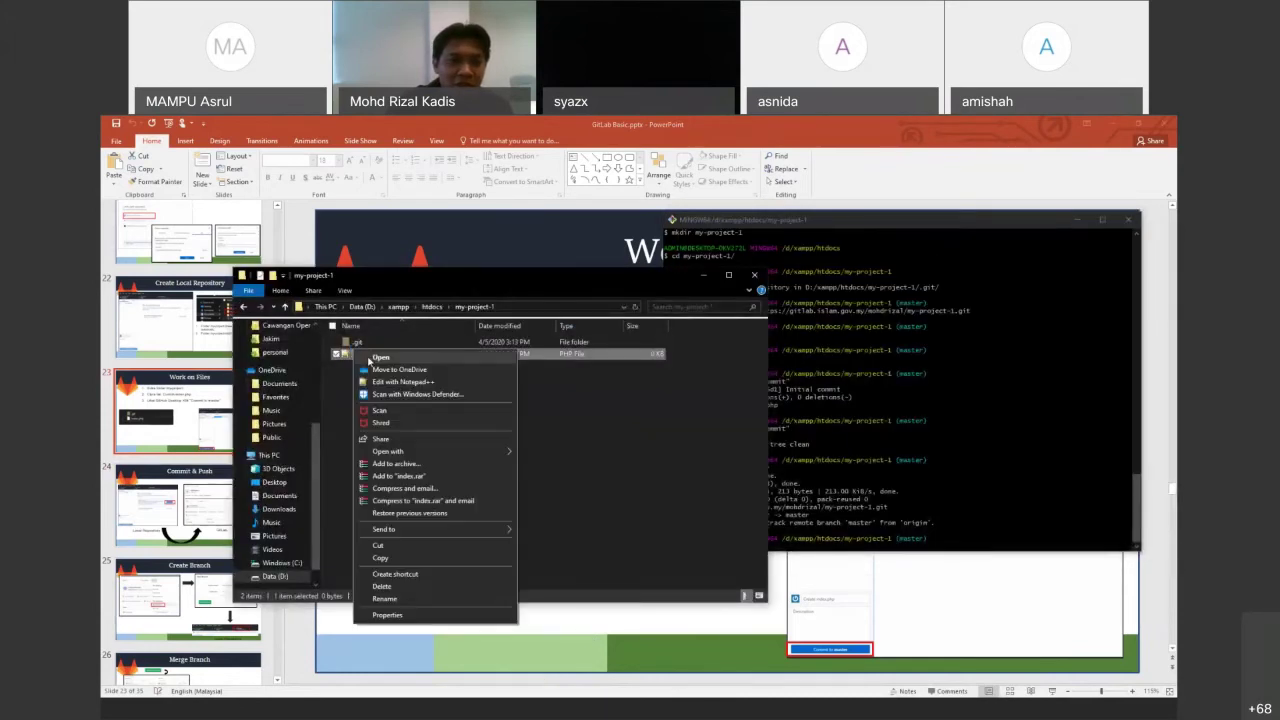
{"action": "left_click", "coordinate": [400, 382]}
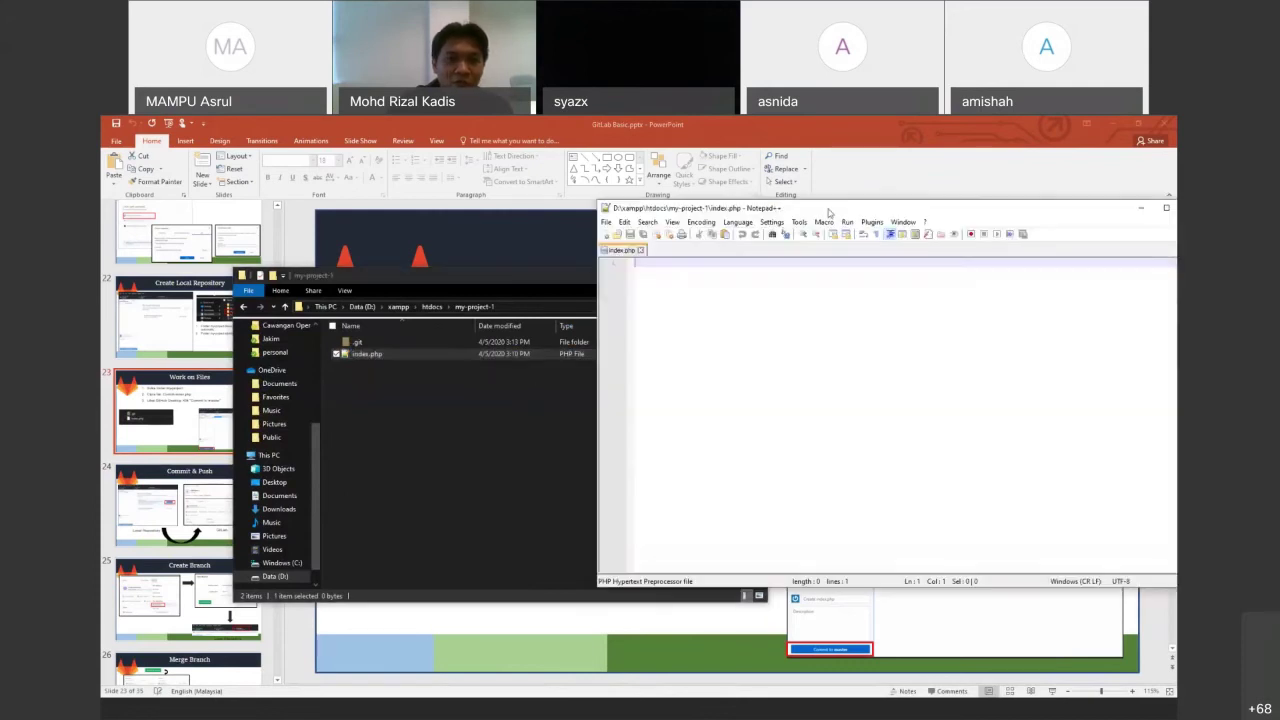
{"action": "left_click_drag", "start_coordinate": [853, 207], "coordinate": [455, 242]}
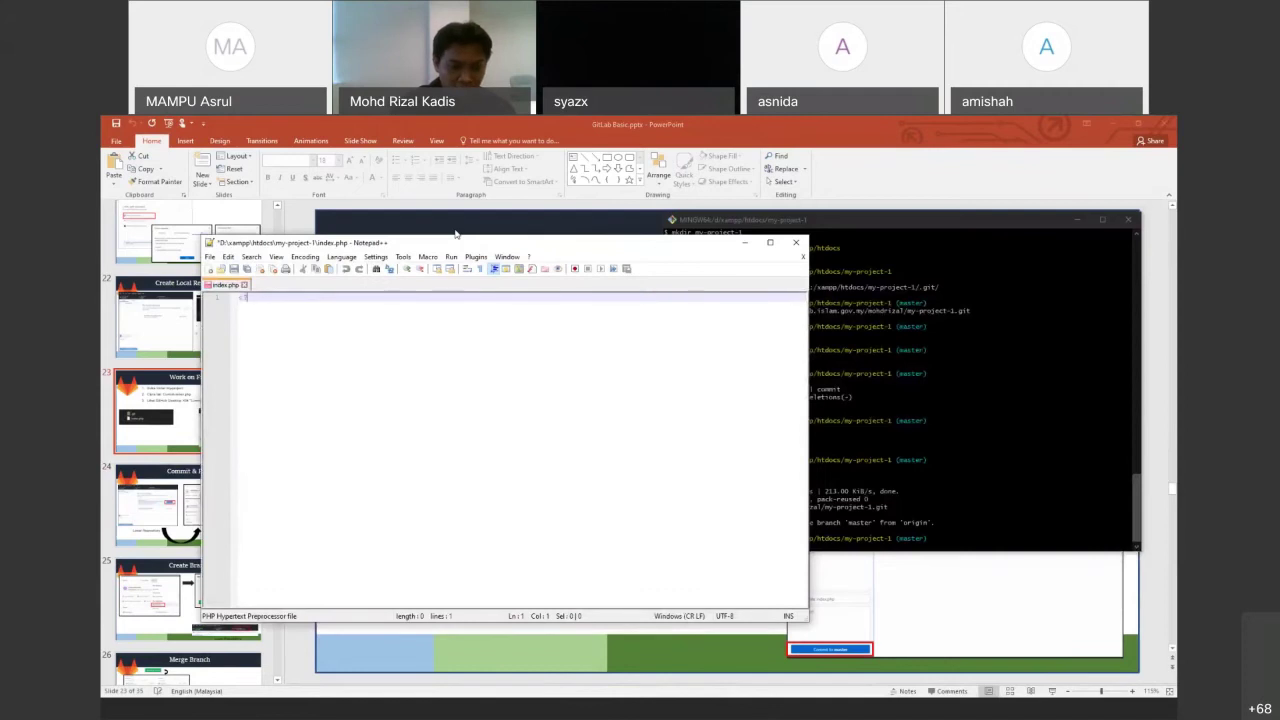
{"action": "type", "text": "php"}
{"action": "key", "text": "Return"}
{"action": "type", "text": "?>"}
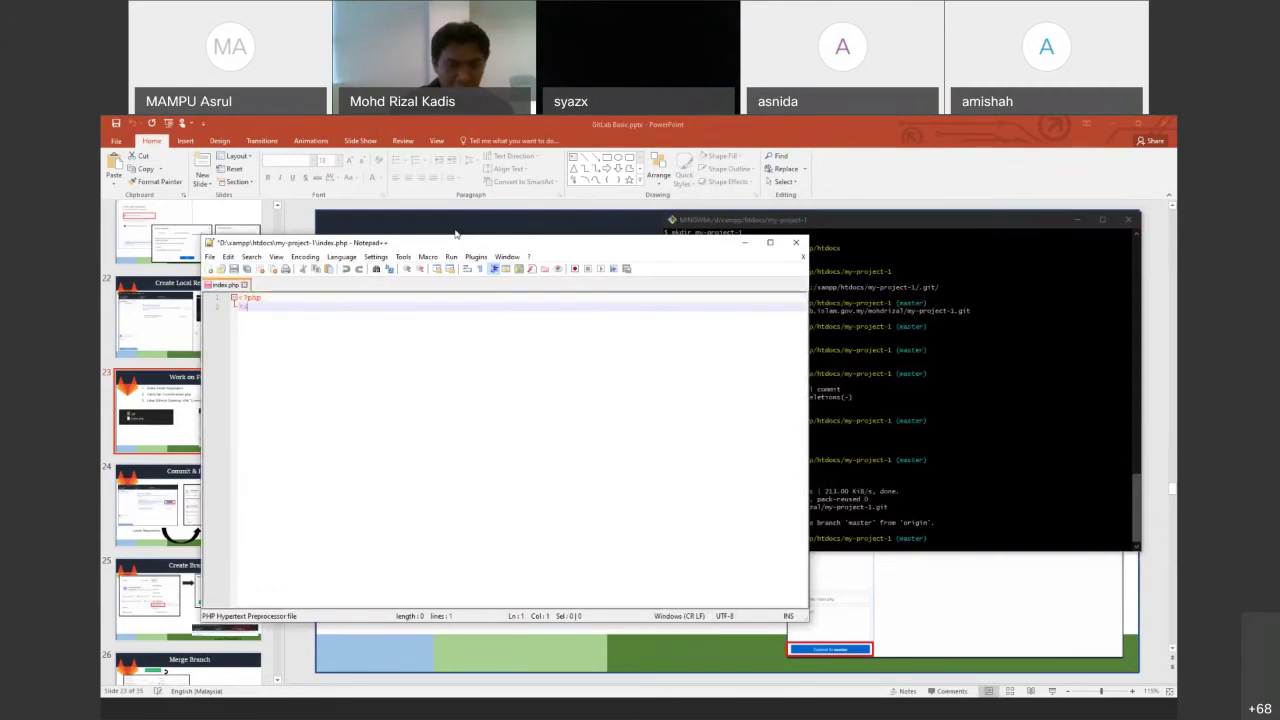
{"action": "key", "text": "Return"}
{"action": "type", "text": "echo "}
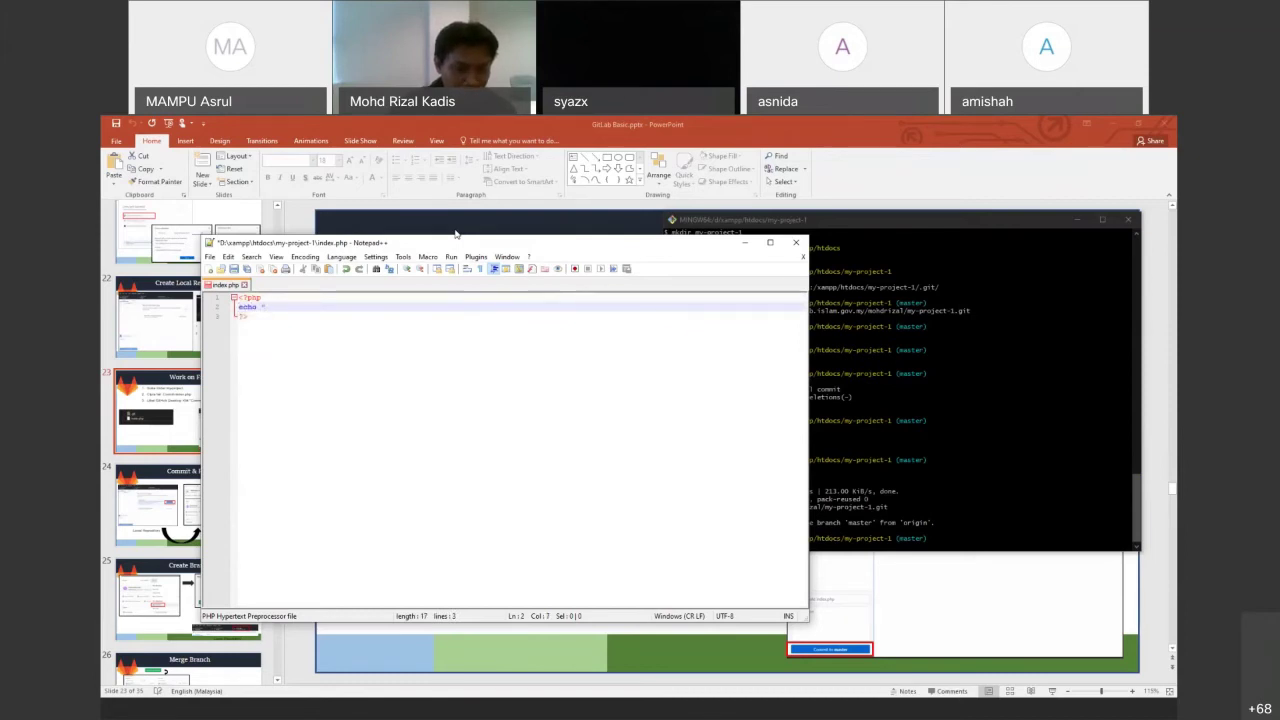
{"action": "type", "text": "\"Hello\";"}
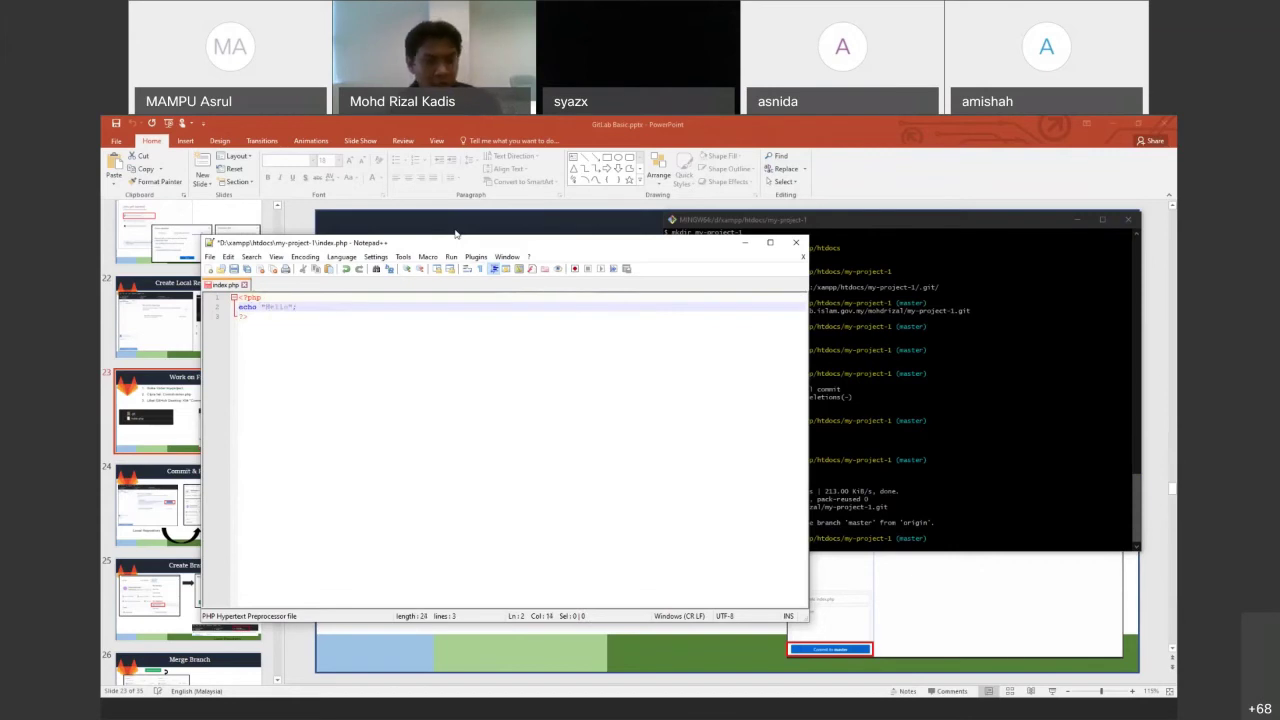
{"action": "key", "text": "ctrl+s"}
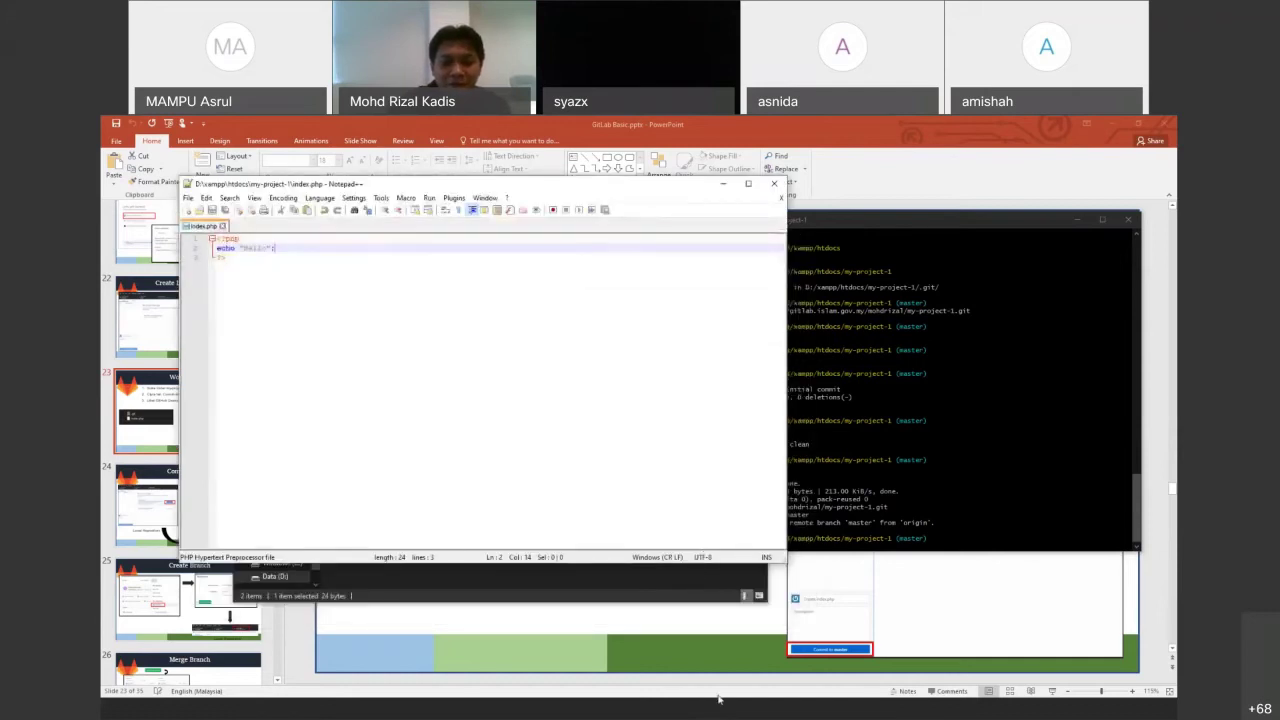
{"action": "left_click", "coordinate": [700, 714]}
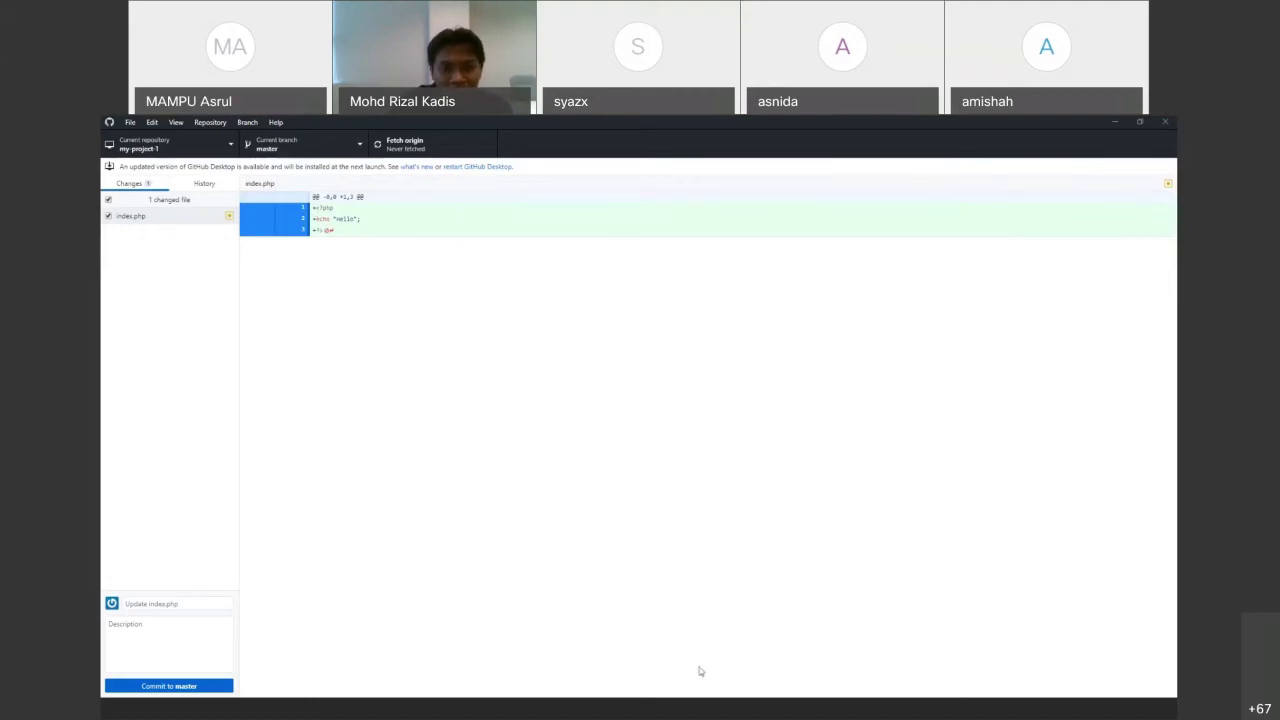
Bring the Git Bash terminal back in front of GitHub Desktop
{"action": "left_click", "coordinate": [727, 712]}
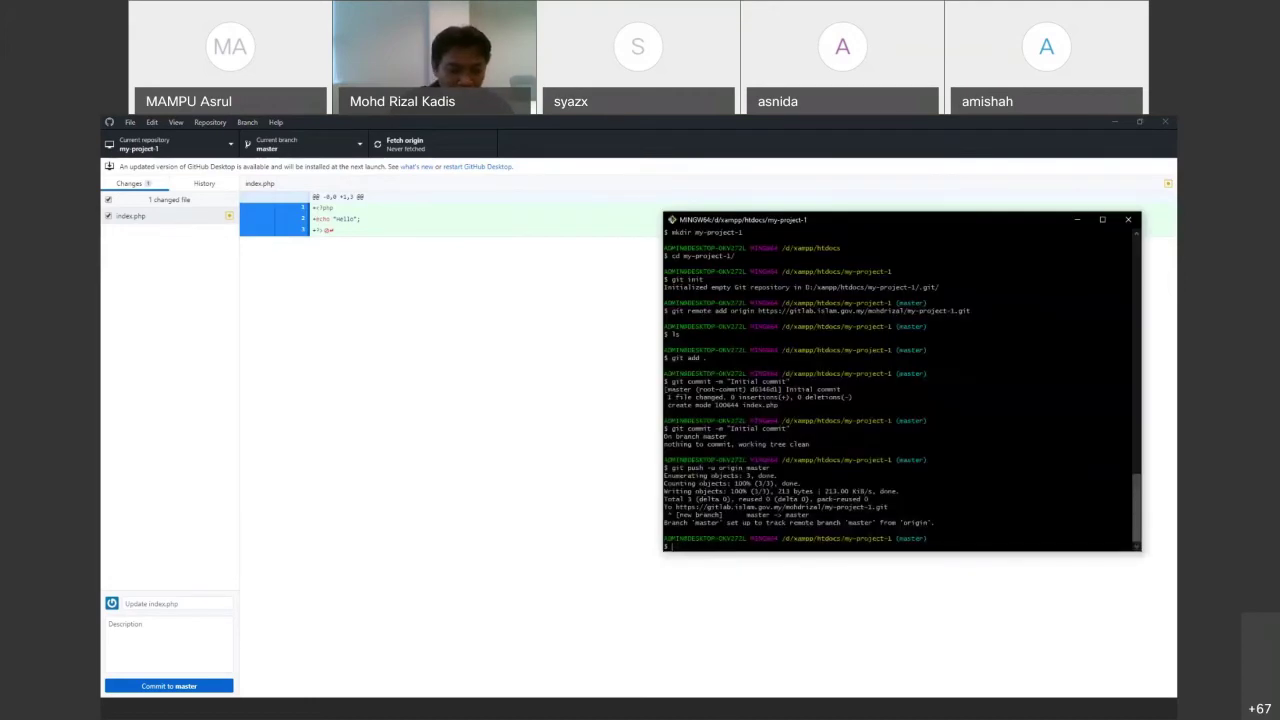
Run git status to see index.php modified but not staged on master
{"action": "type", "text": "git status"}
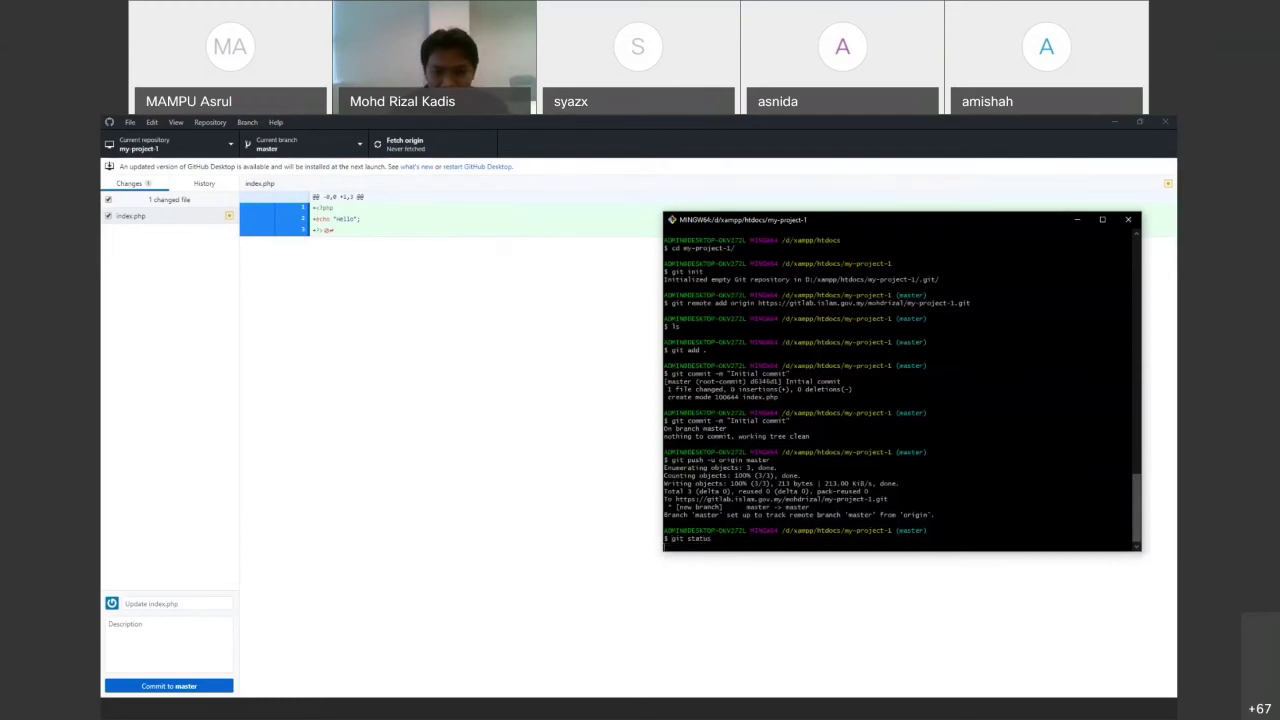
{"action": "key", "text": "Return"}
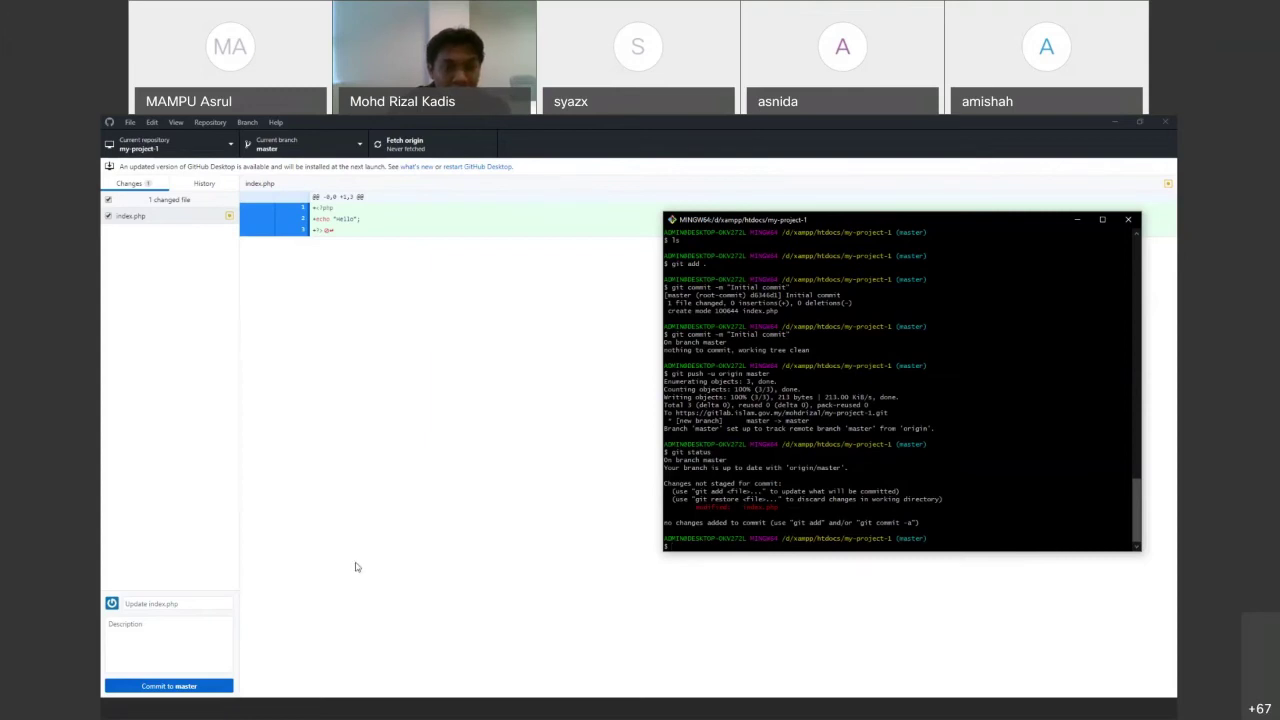
{"action": "left_click", "coordinate": [370, 290]}
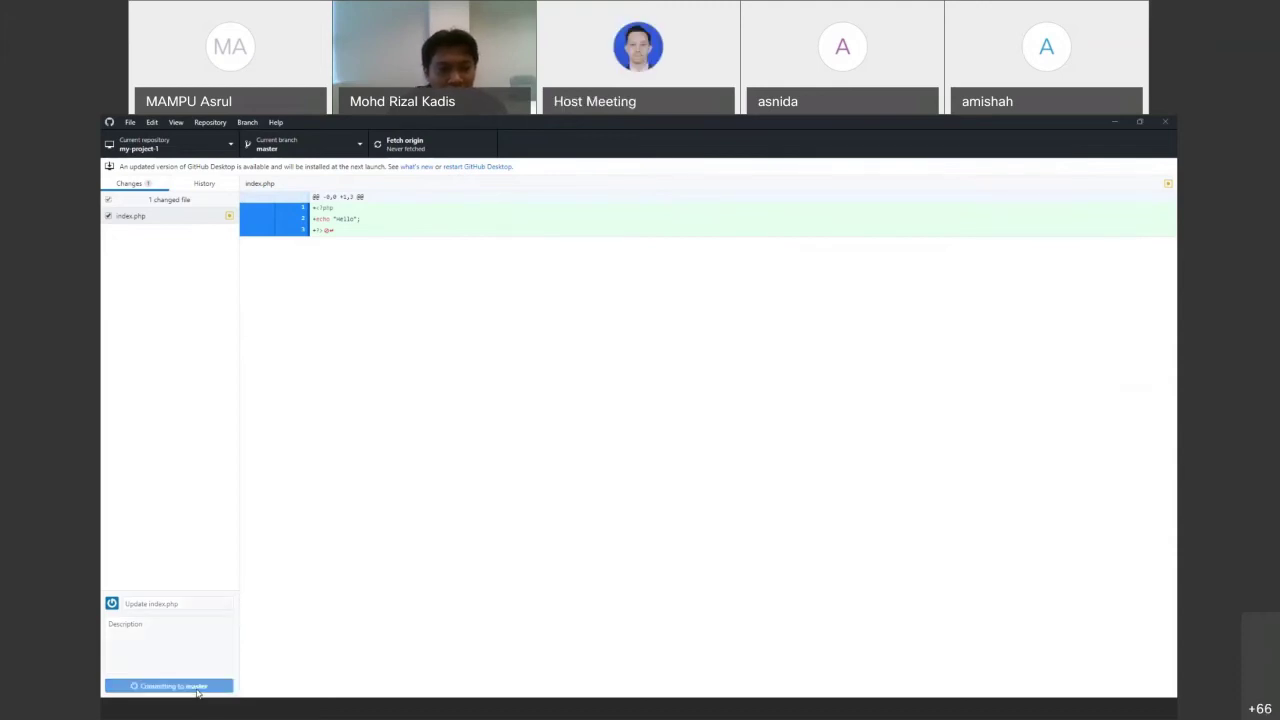
Commit the index.php change to master with the summary 'Update index.php'
{"action": "key", "text": "ctrl+Return"}
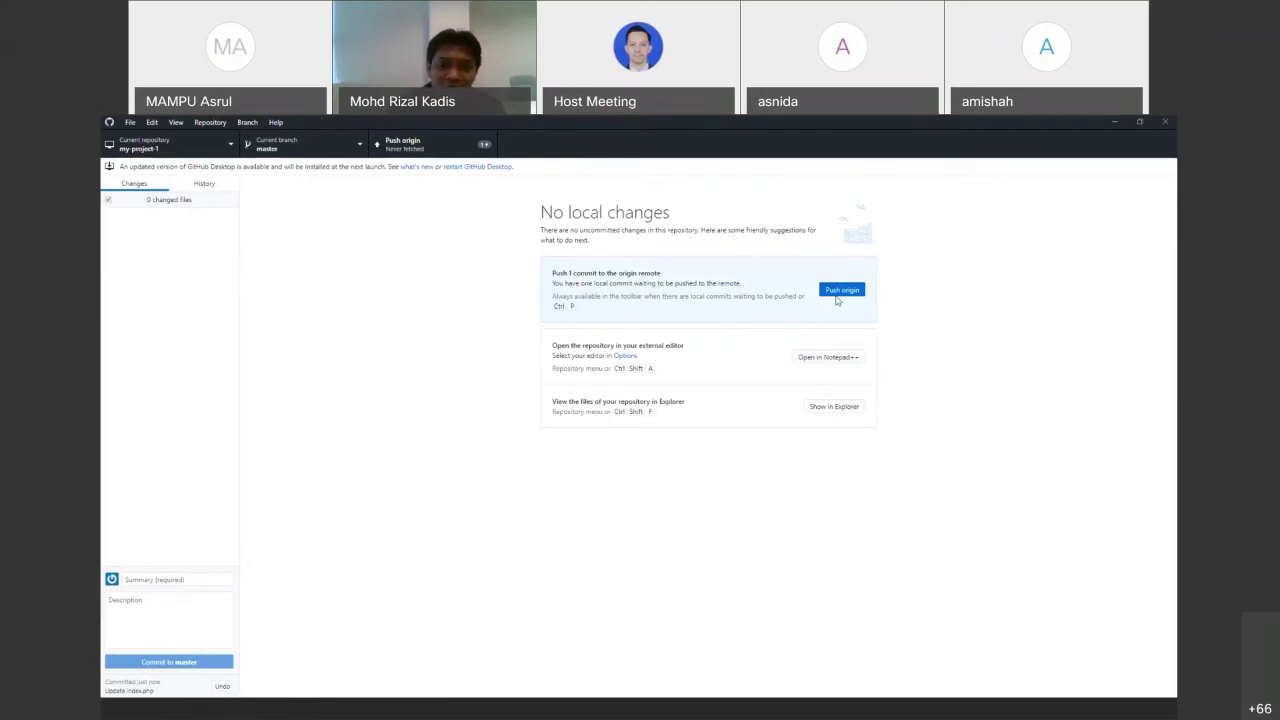
Push the commit to origin after re-entering the account username and password, then open the GitLab project
{"action": "left_click", "coordinate": [840, 290]}
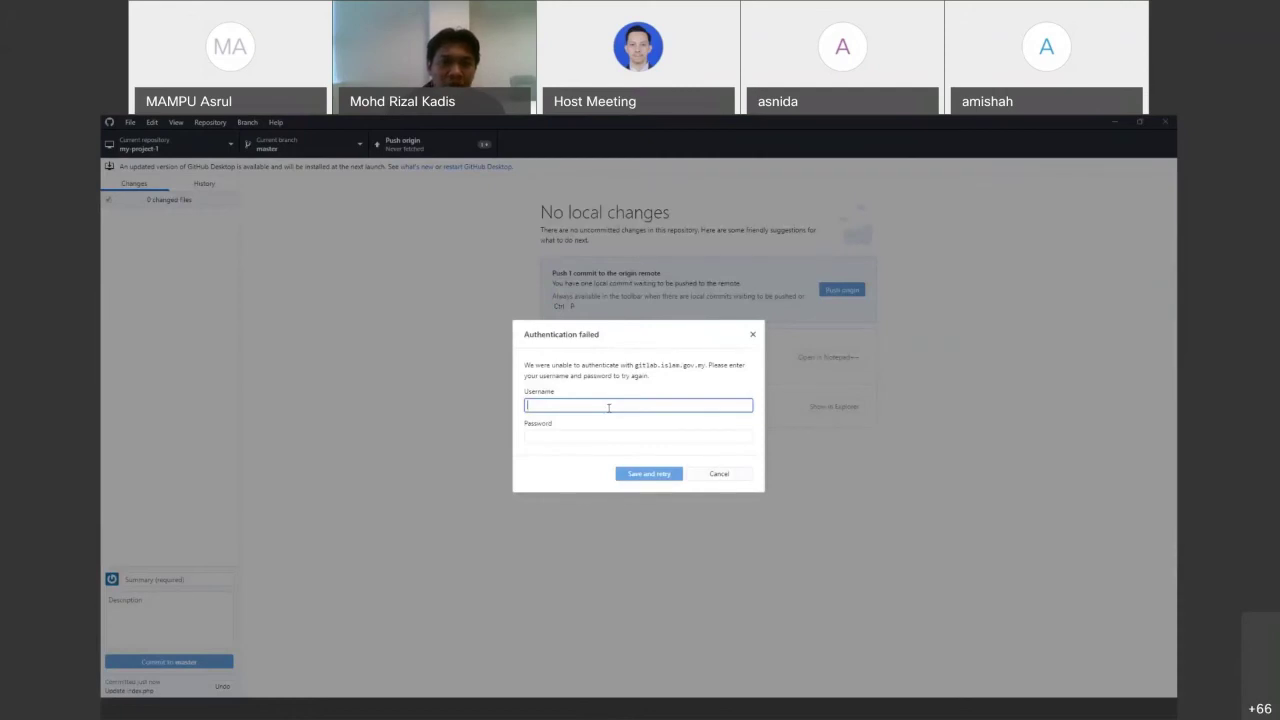
{"action": "type", "text": "officer"}
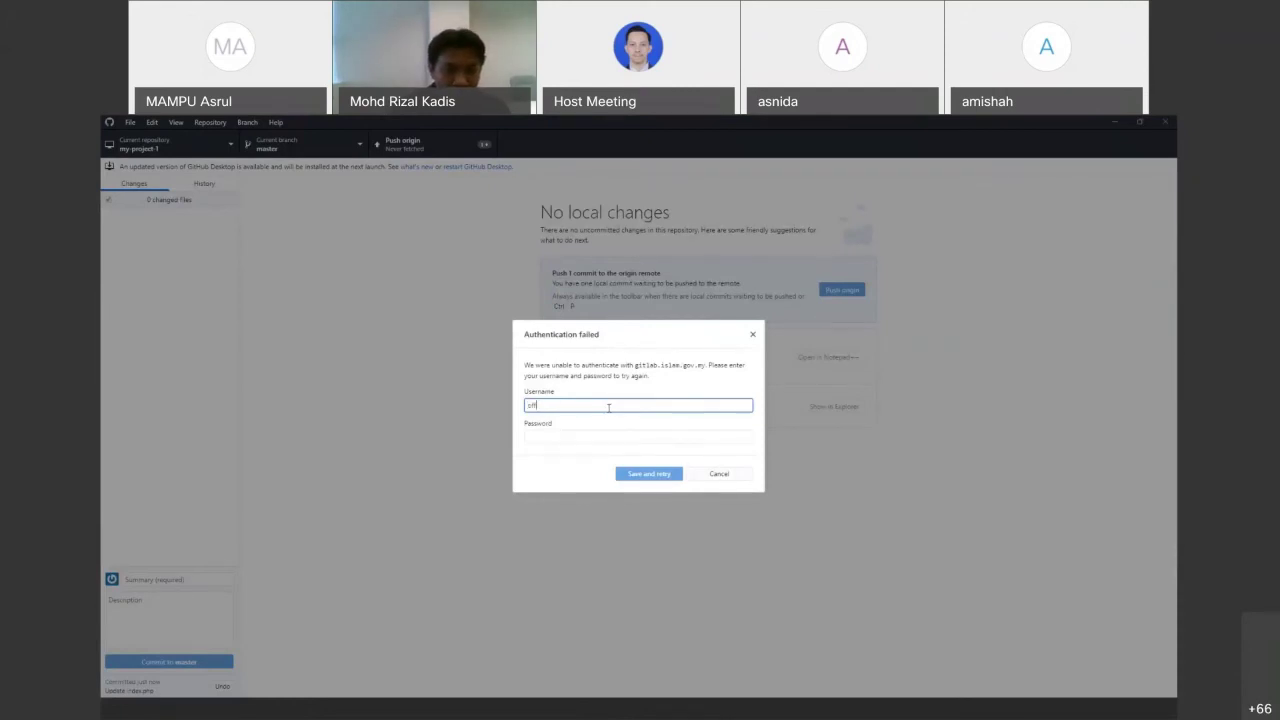
{"action": "key", "text": "Tab"}
{"action": "type", "text": "********"}
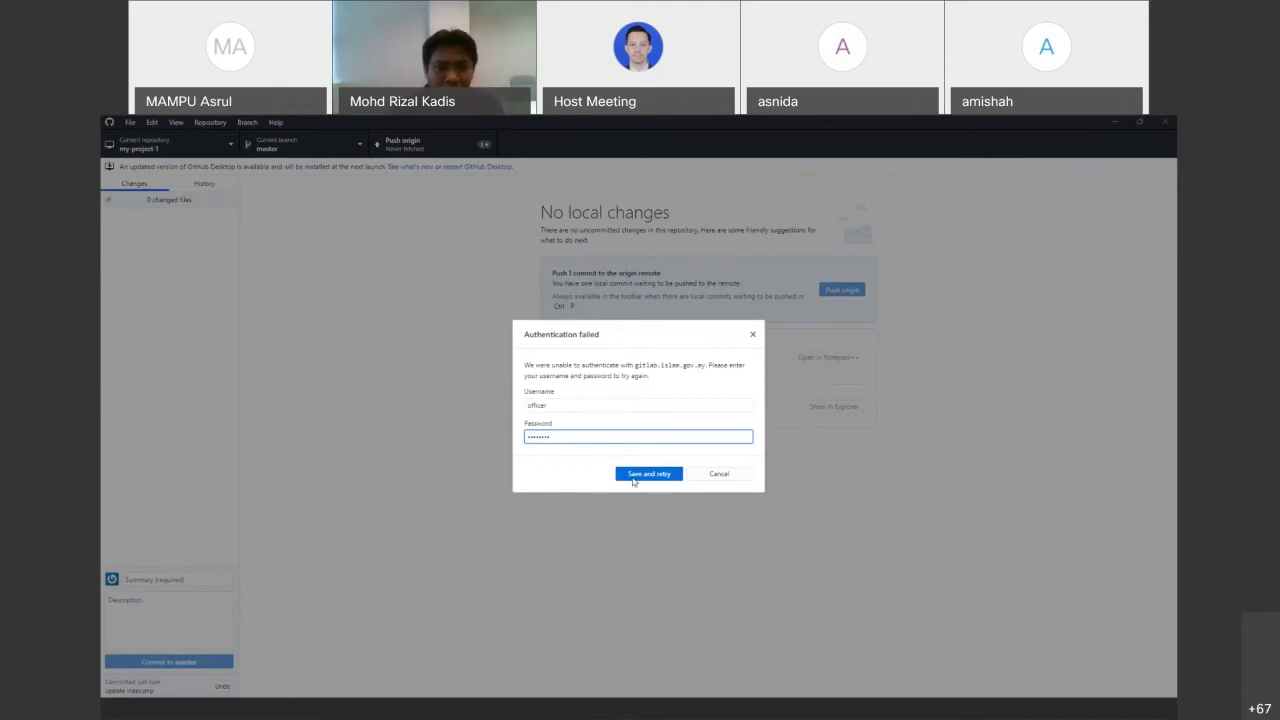
{"action": "left_click", "coordinate": [634, 475]}
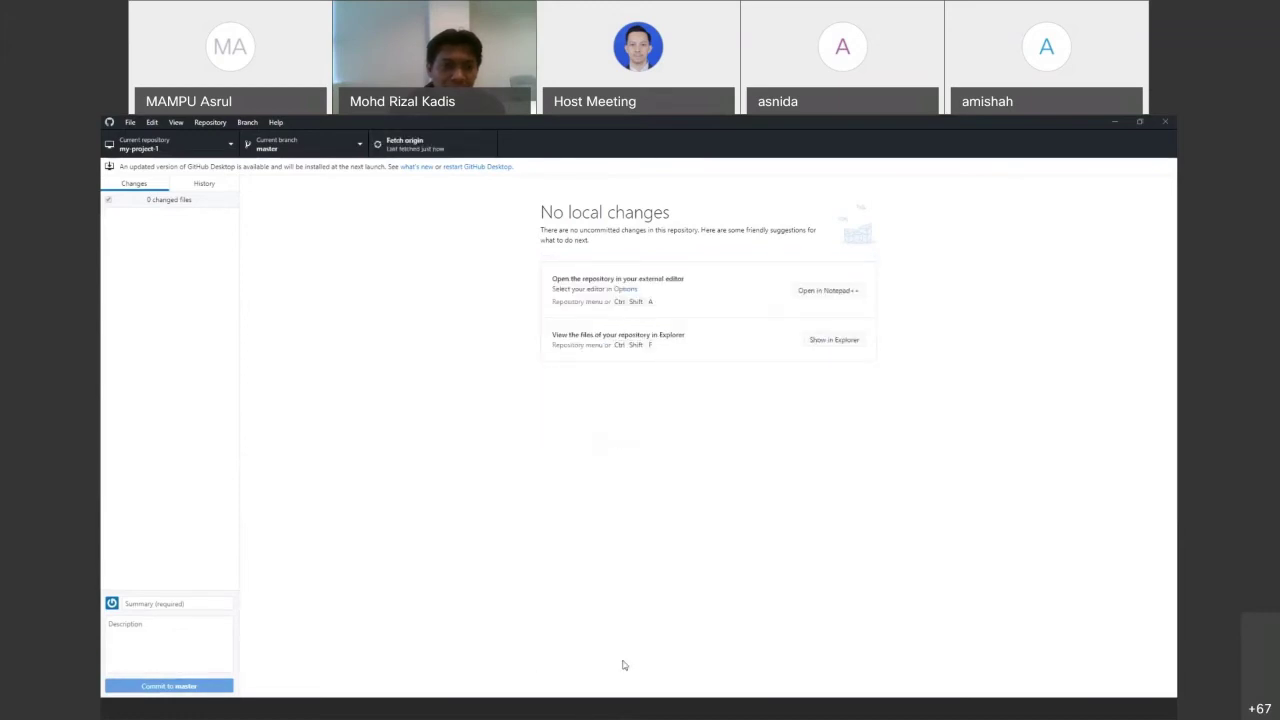
{"action": "key", "text": "alt+Tab"}
{"action": "left_click", "coordinate": [155, 257]}
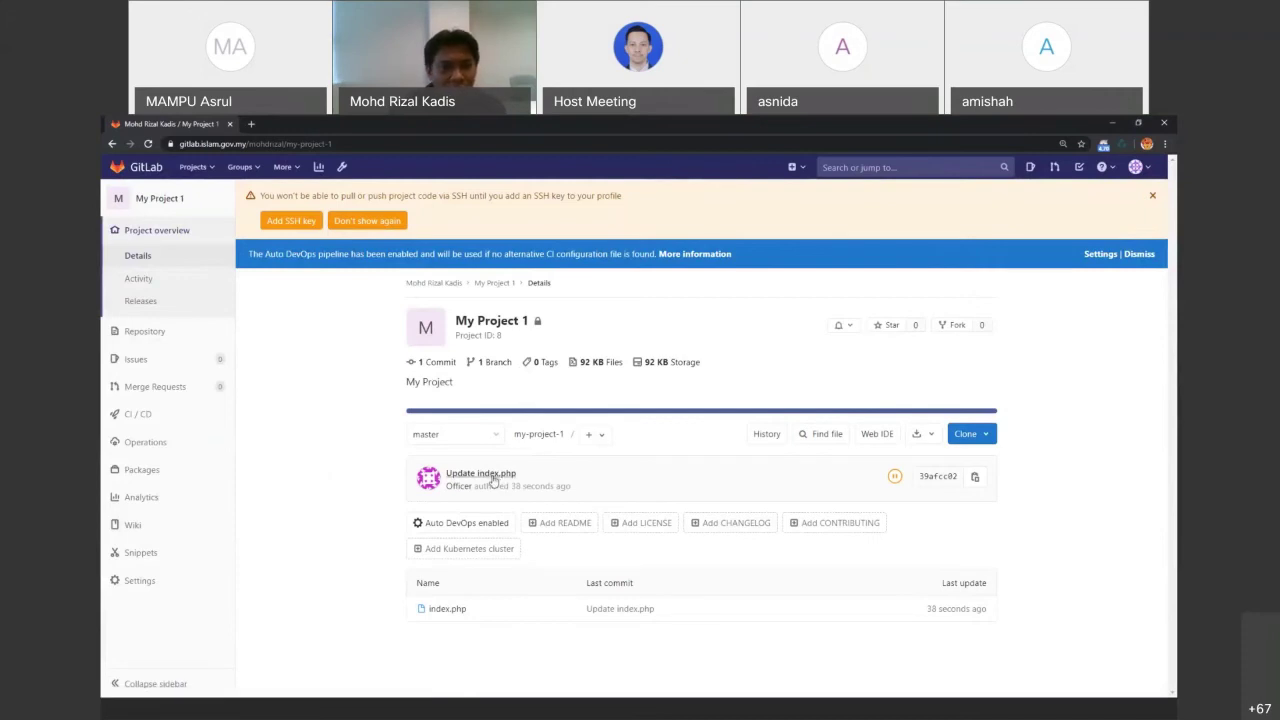
Check the GitLab project's activity and overview, then bring the Git Bash terminal to the front
{"action": "left_click", "coordinate": [167, 285]}
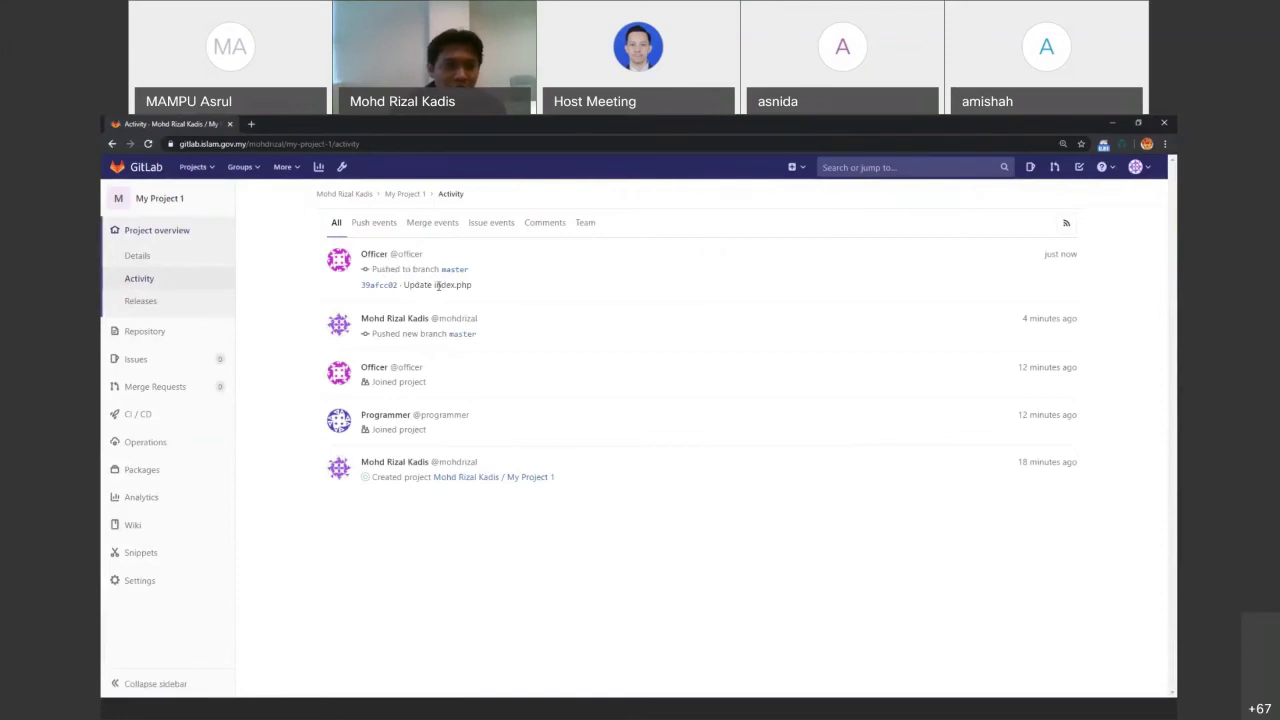
{"action": "left_click", "coordinate": [176, 244]}
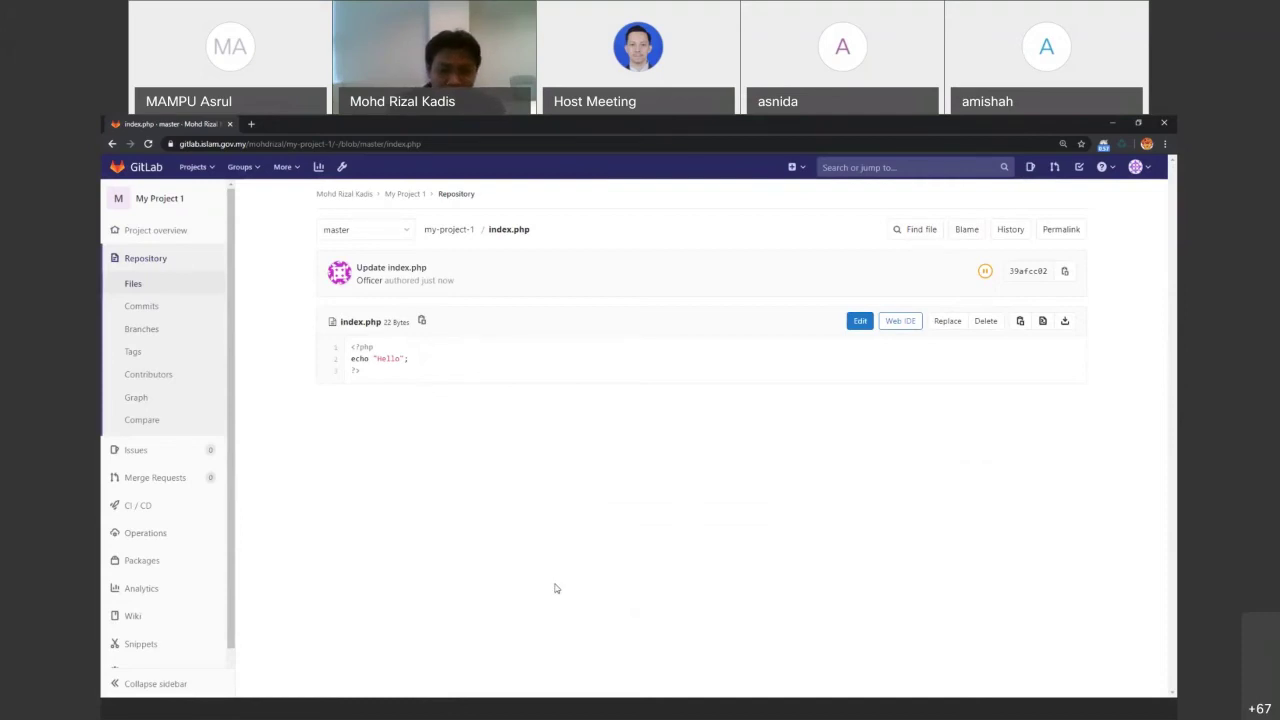
{"action": "left_click", "coordinate": [721, 714]}
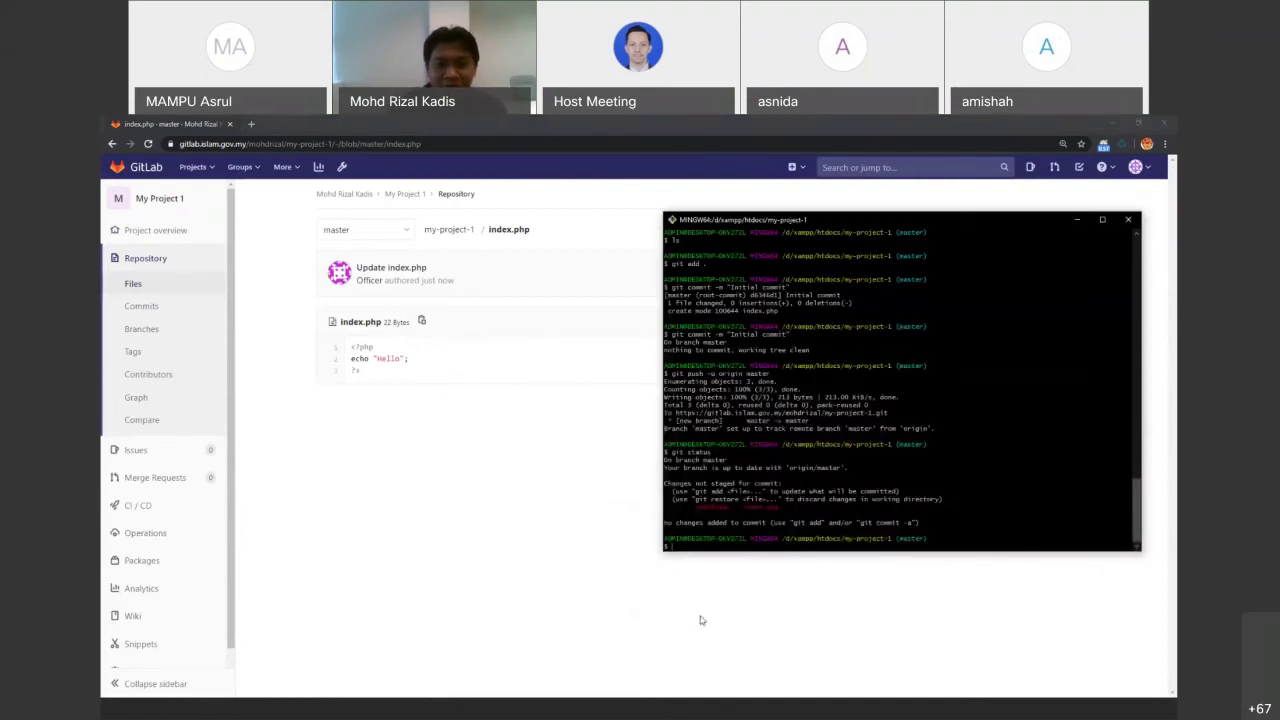
Show slide 25, Create Branch, in PowerPoint, then return to my-project-1 in GitHub Desktop
{"action": "left_click", "coordinate": [605, 716]}
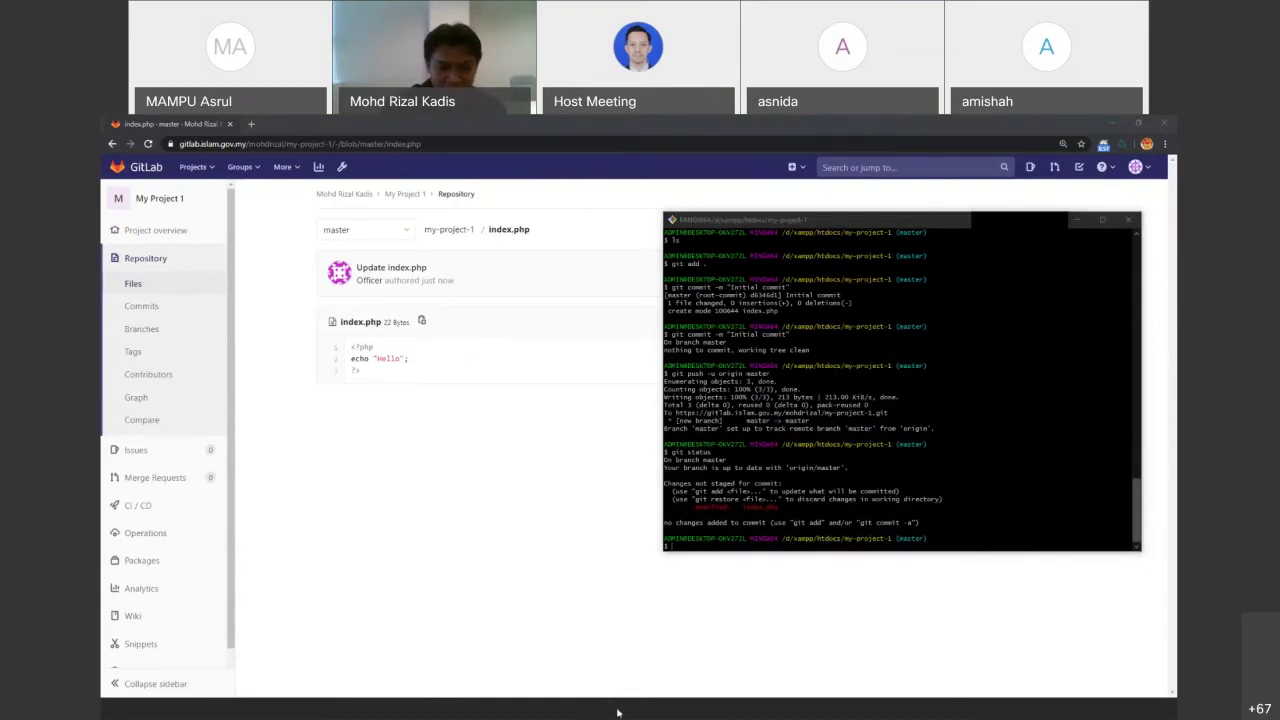
{"action": "left_click", "coordinate": [617, 712]}
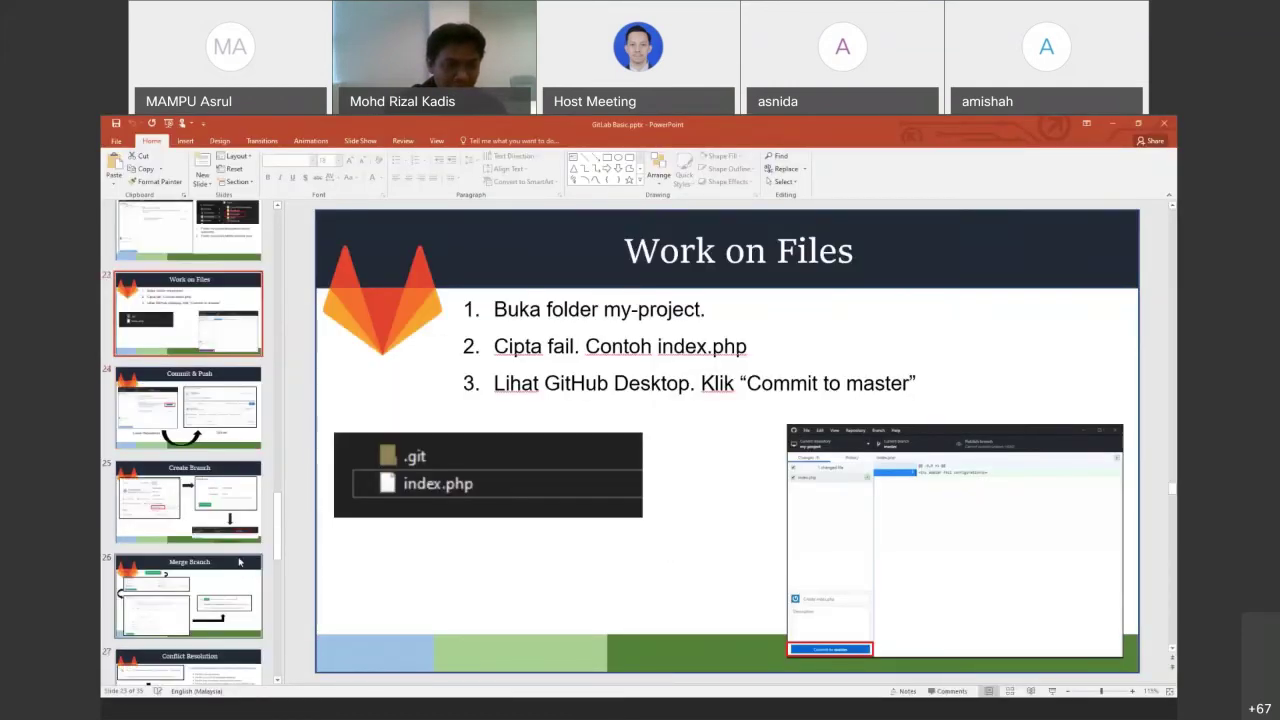
{"action": "left_click", "coordinate": [218, 517]}
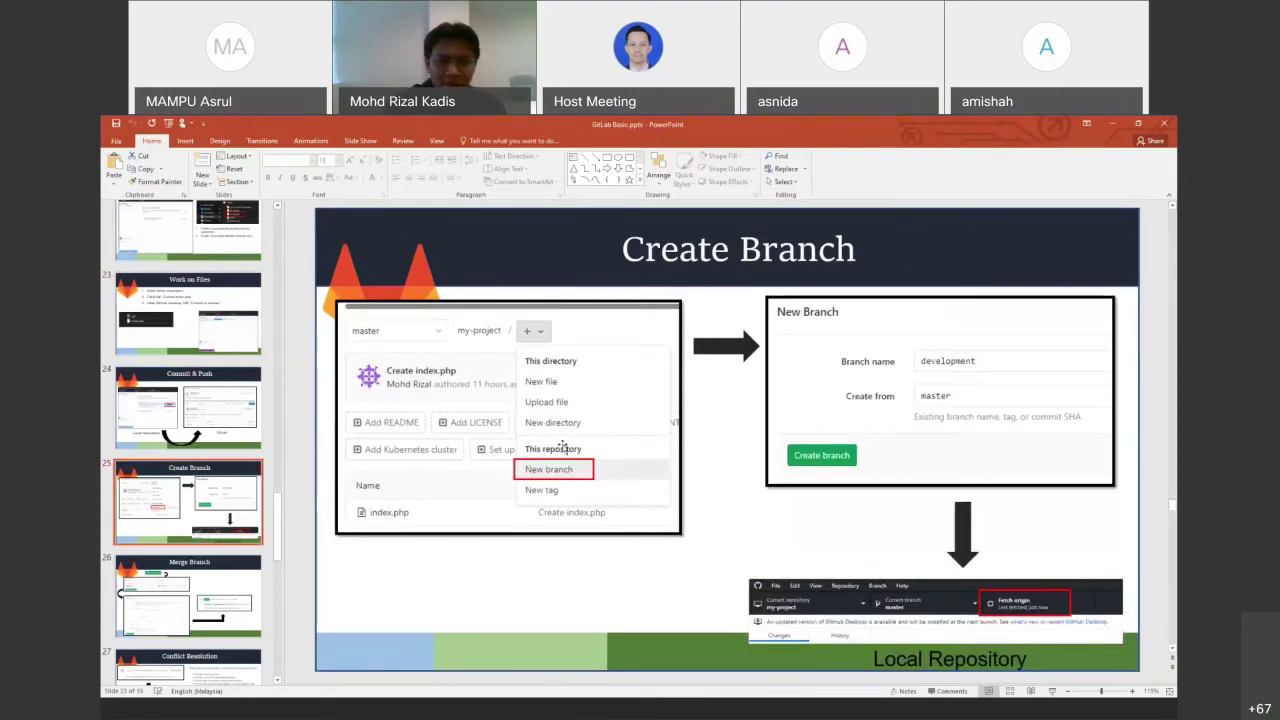
{"action": "left_click", "coordinate": [723, 705]}
{"action": "left_click", "coordinate": [686, 707]}
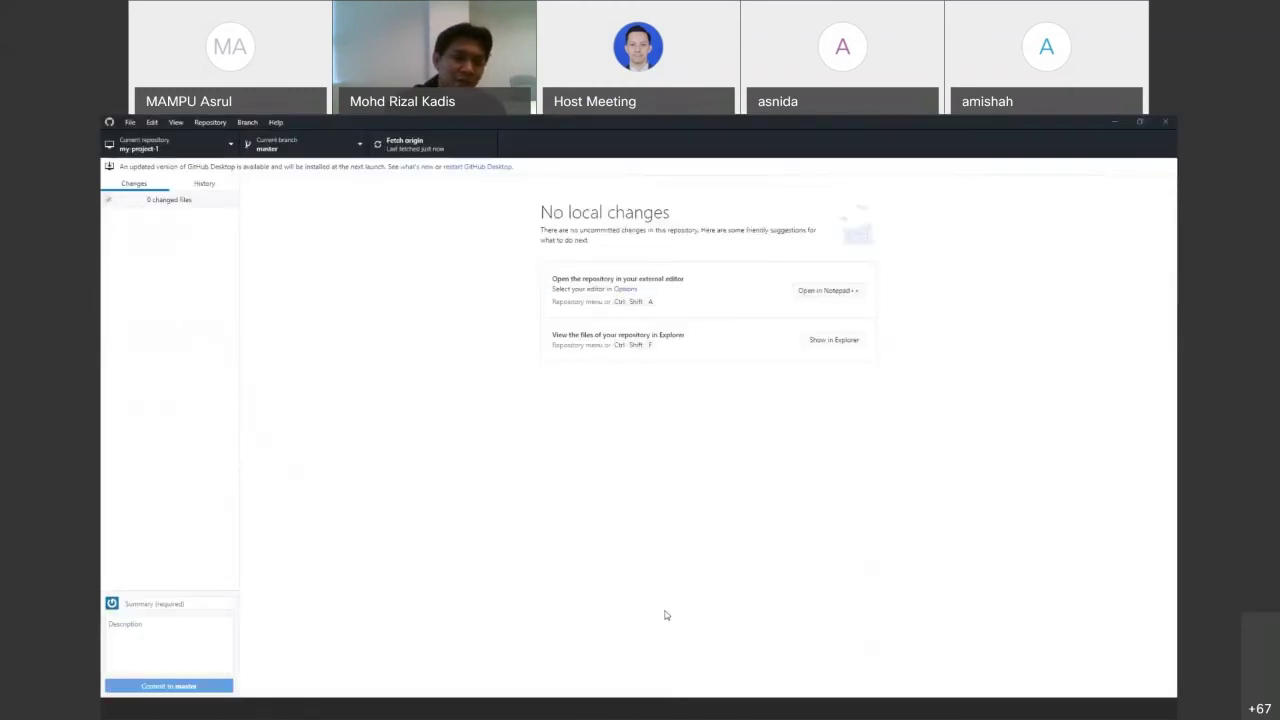
Create a new branch named officer from master and publish it to origin
{"action": "left_click", "coordinate": [362, 145]}
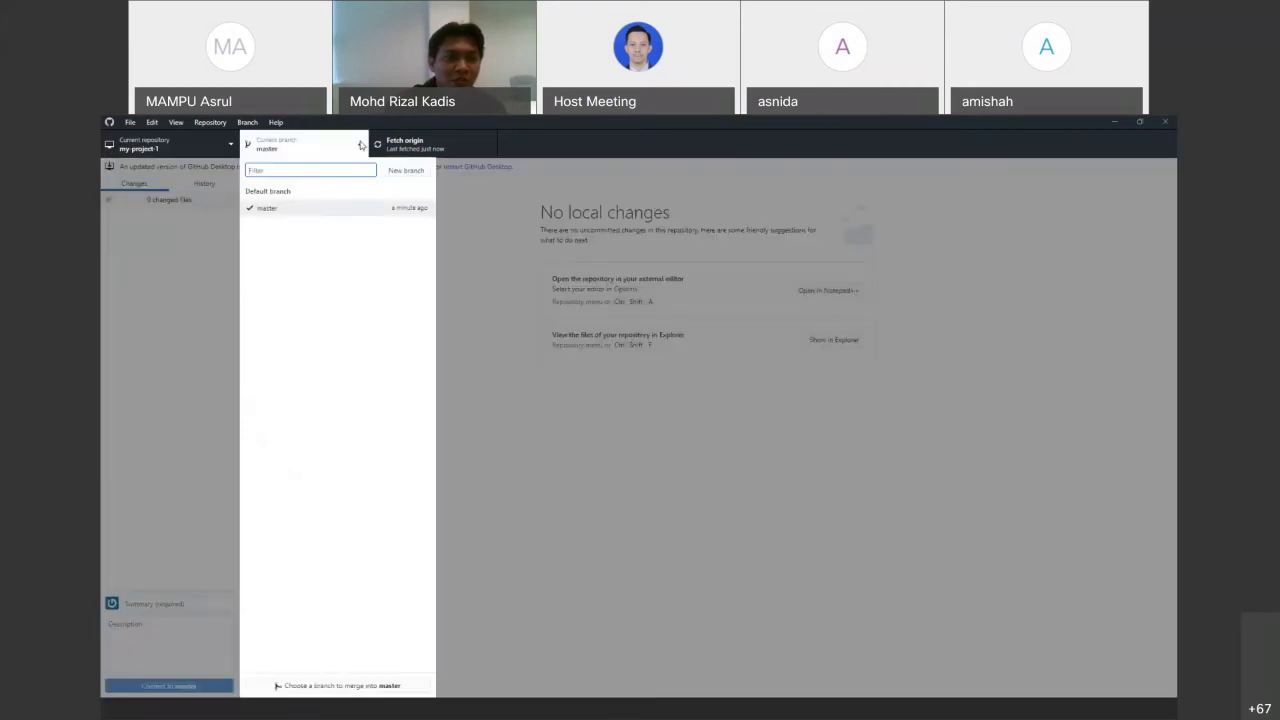
{"action": "left_click", "coordinate": [213, 123]}
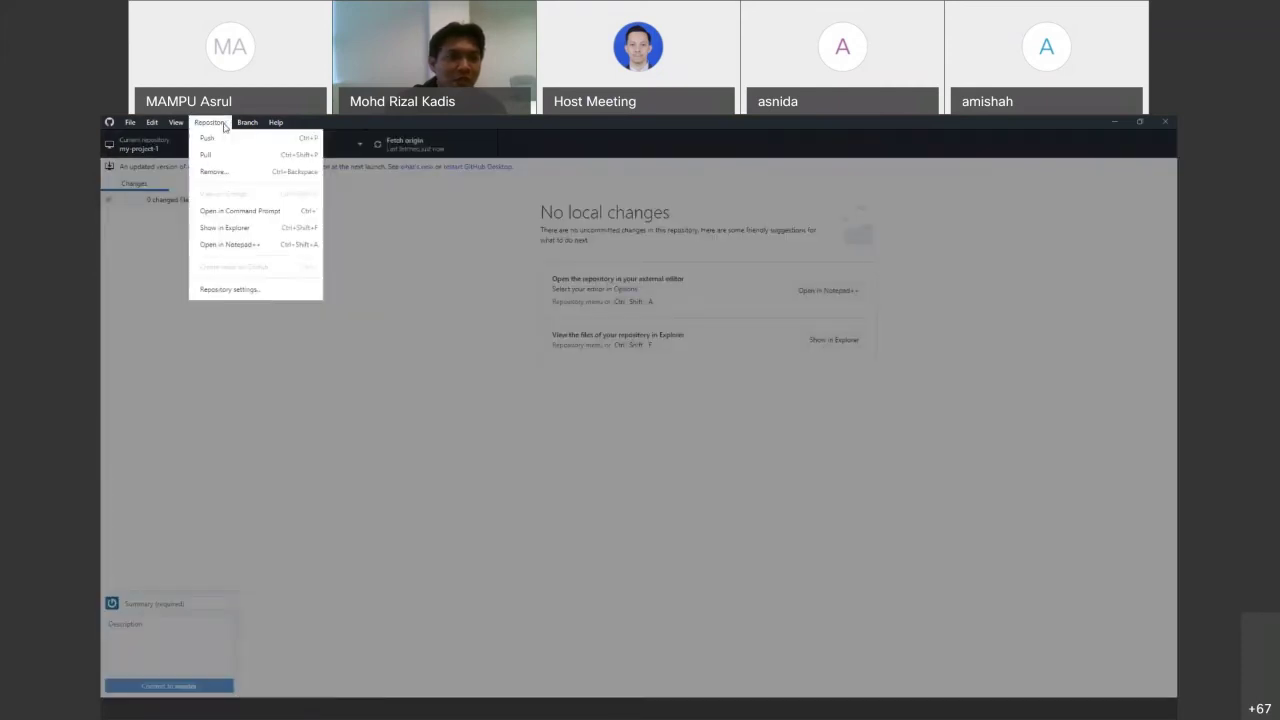
{"action": "left_click", "coordinate": [262, 138]}
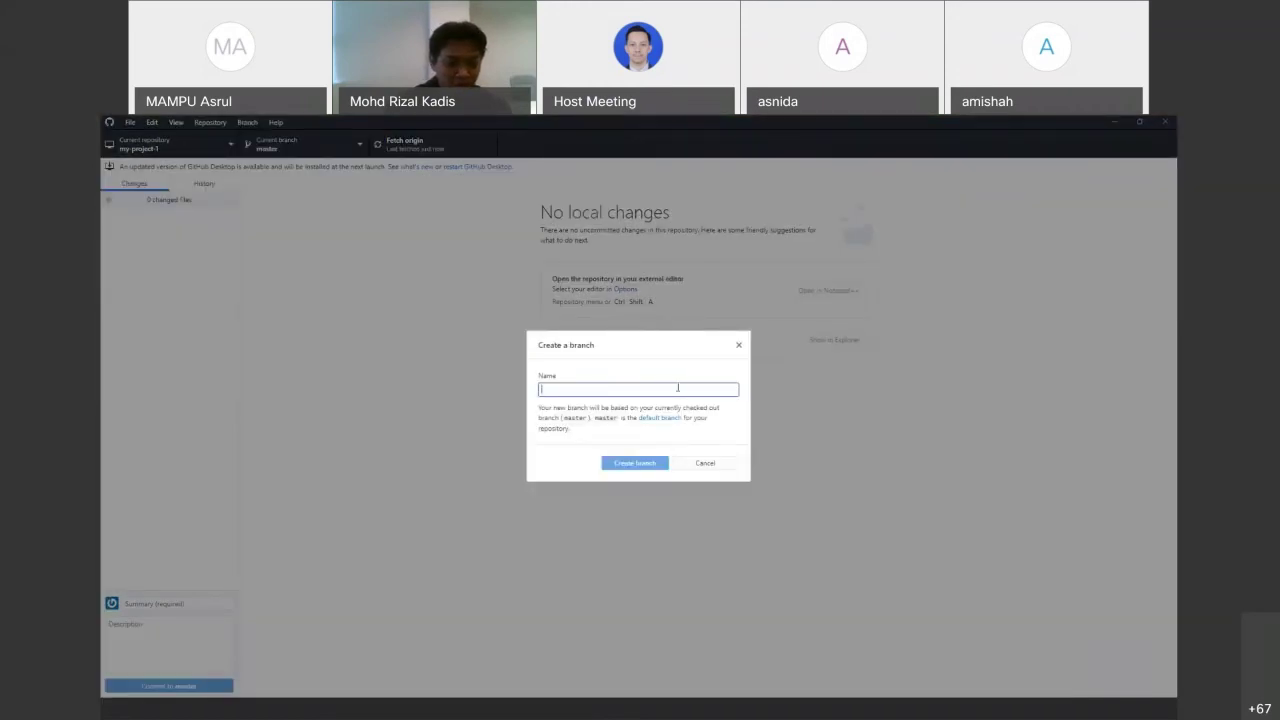
{"action": "type", "text": "officer"}
{"action": "left_click", "coordinate": [645, 468]}
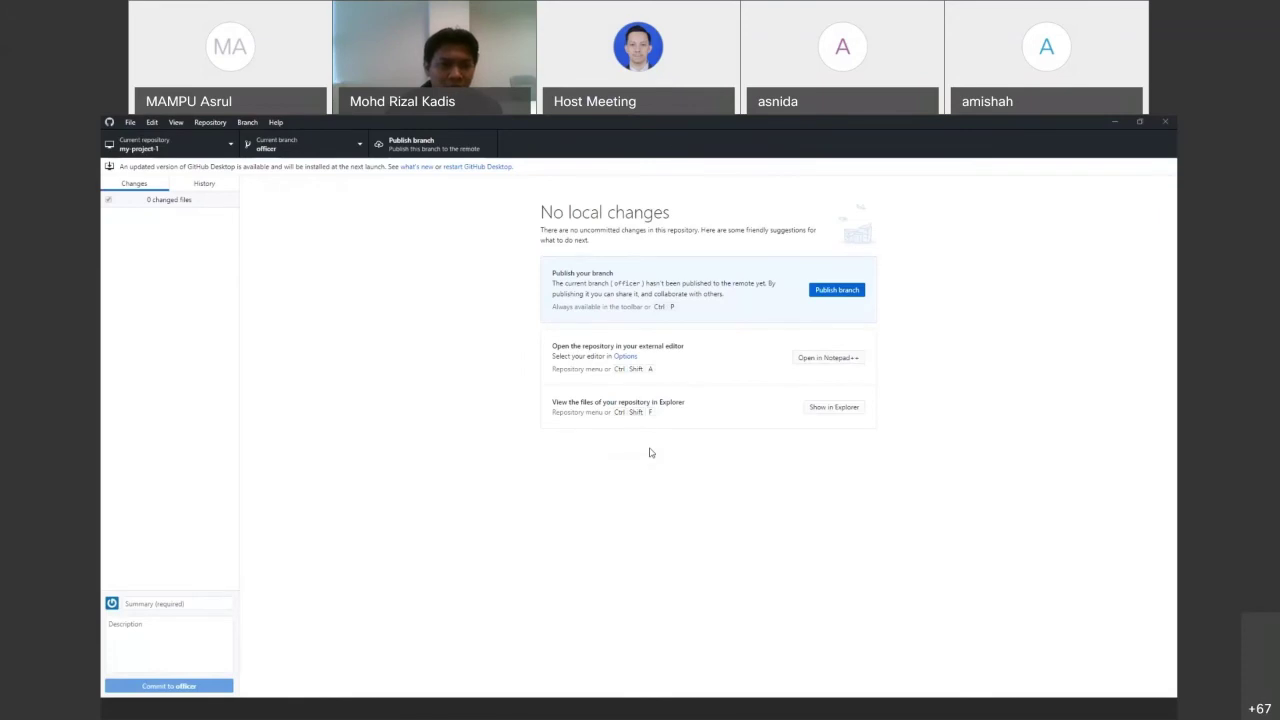
{"action": "left_click", "coordinate": [825, 293]}
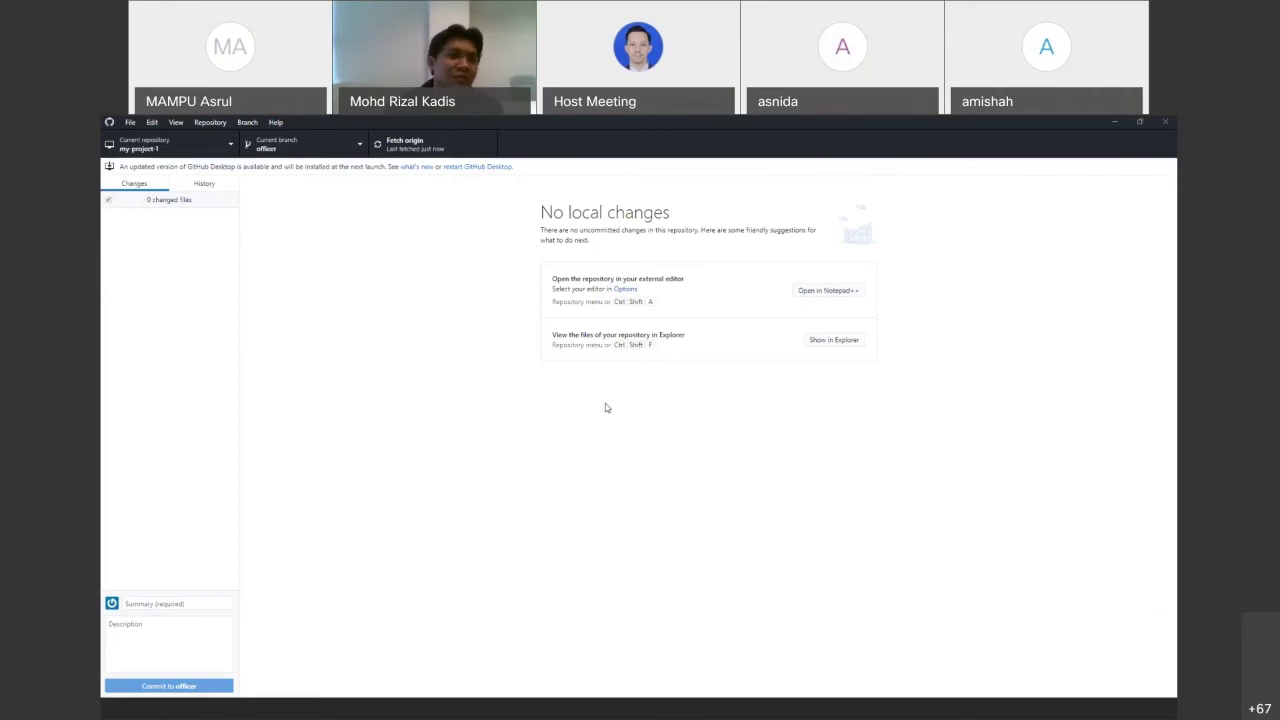
{"action": "left_click", "coordinate": [717, 713]}
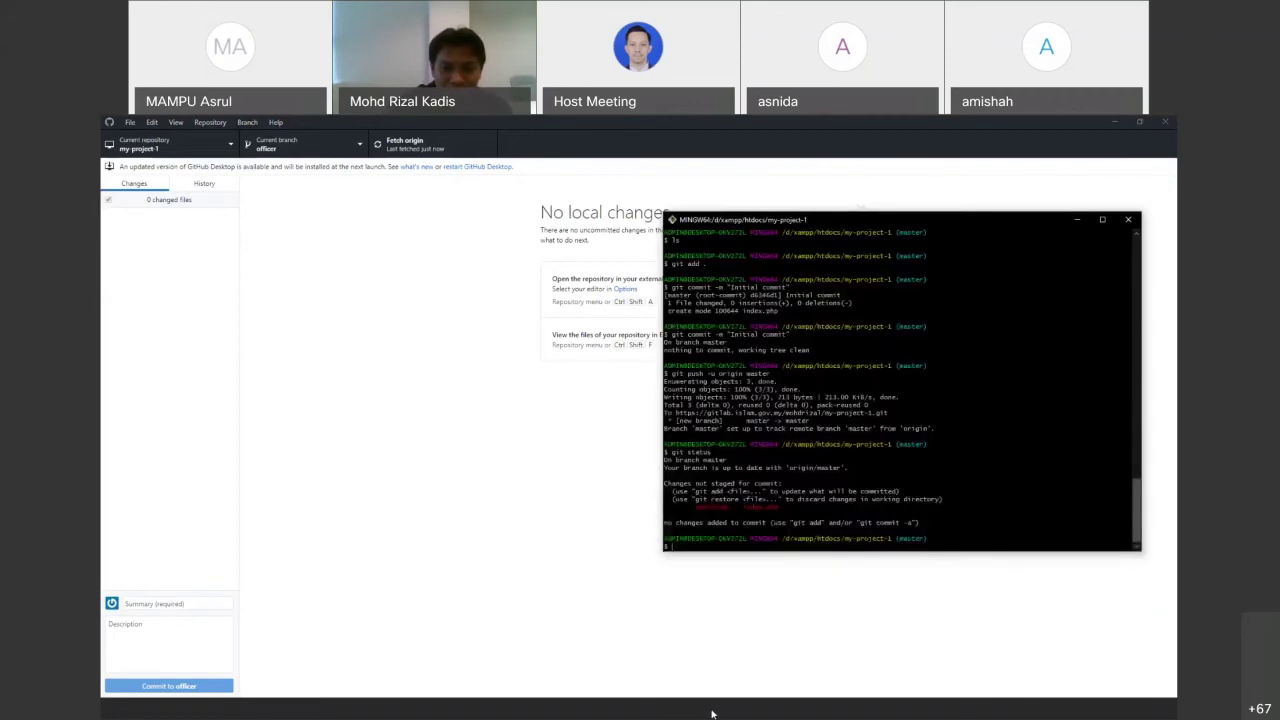
Open index.php in Notepad++ and add the line echo "Working from branch officer" below Hello
{"action": "left_click", "coordinate": [375, 337]}
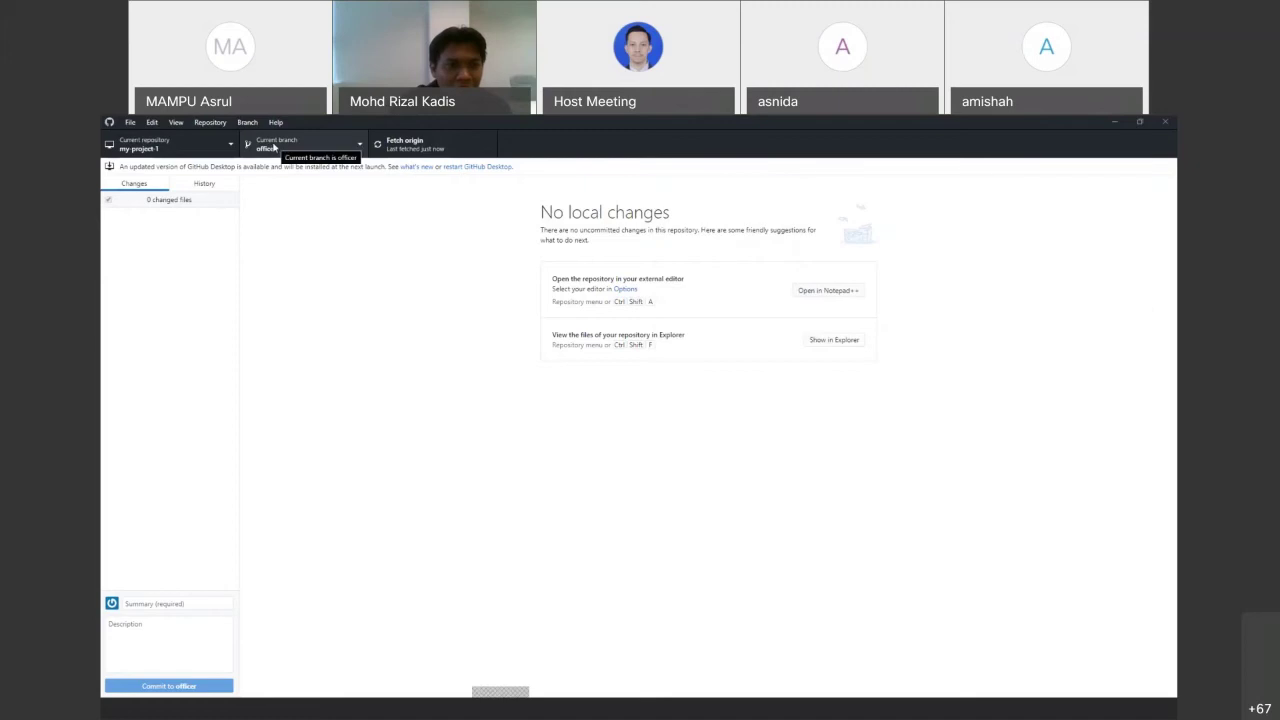
{"action": "left_click", "coordinate": [411, 701]}
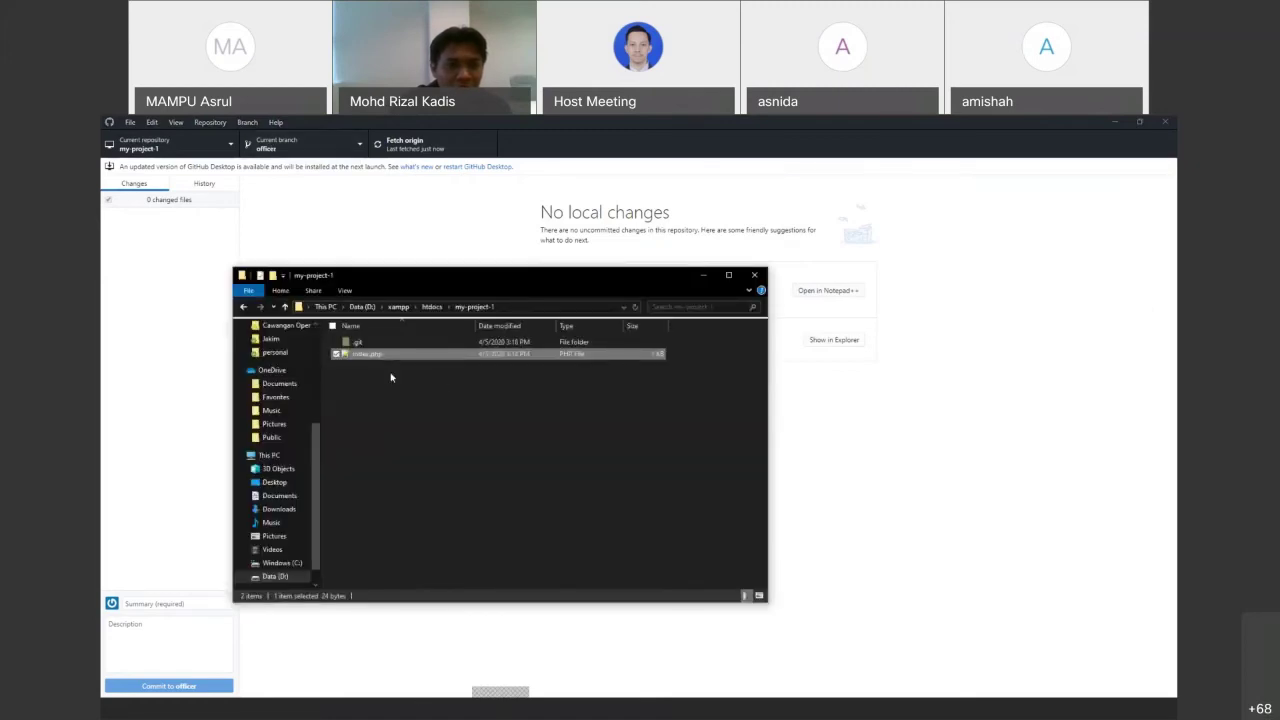
{"action": "double_click", "coordinate": [368, 355]}
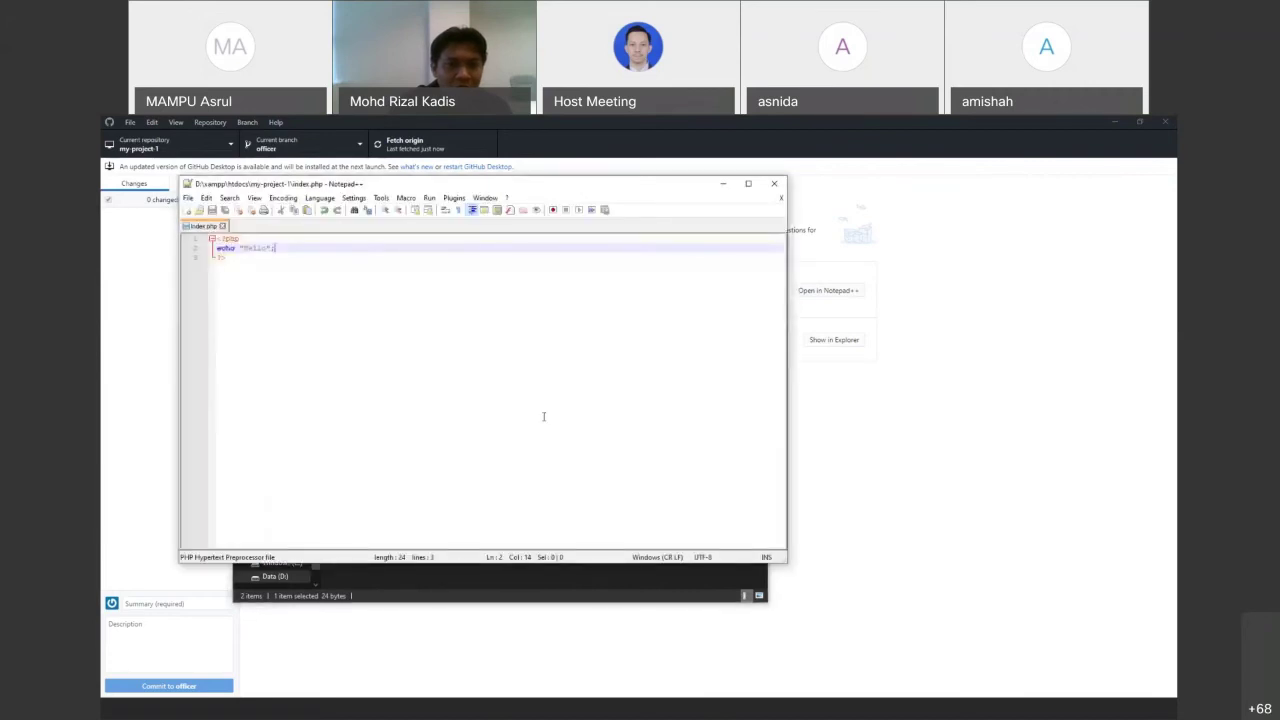
{"action": "key", "text": "Return"}
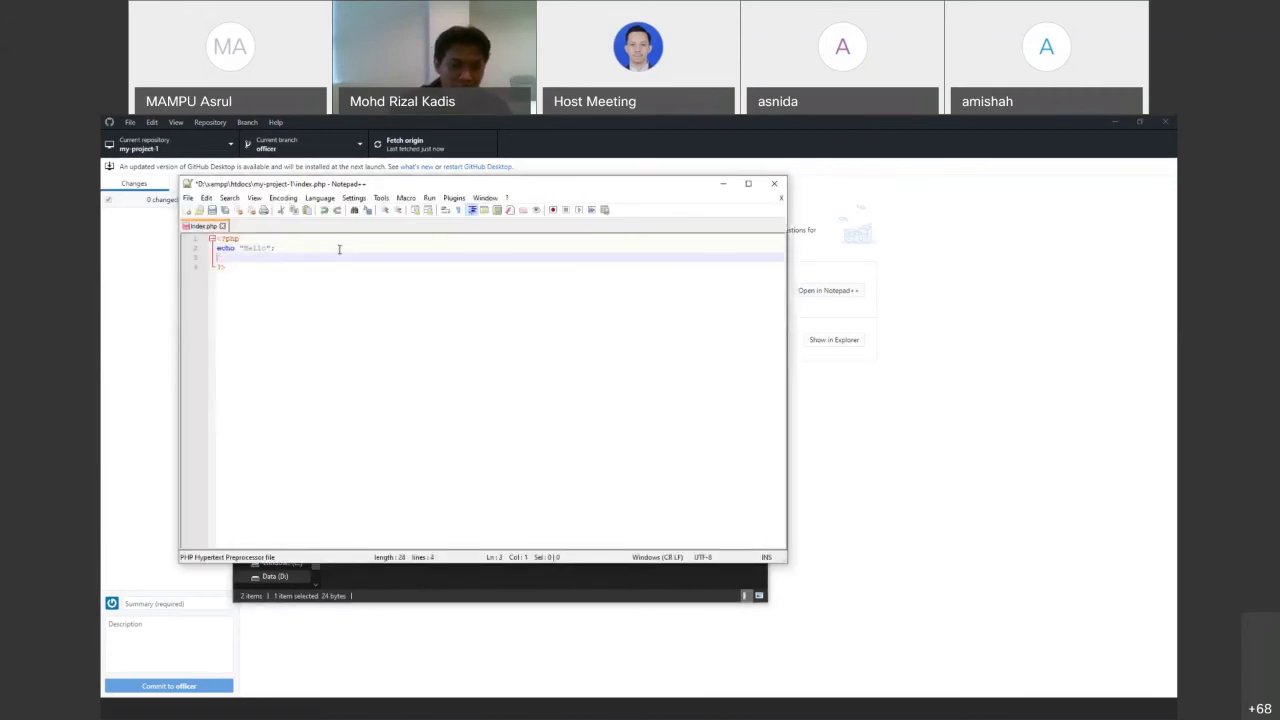
{"action": "type", "text": "echo "}
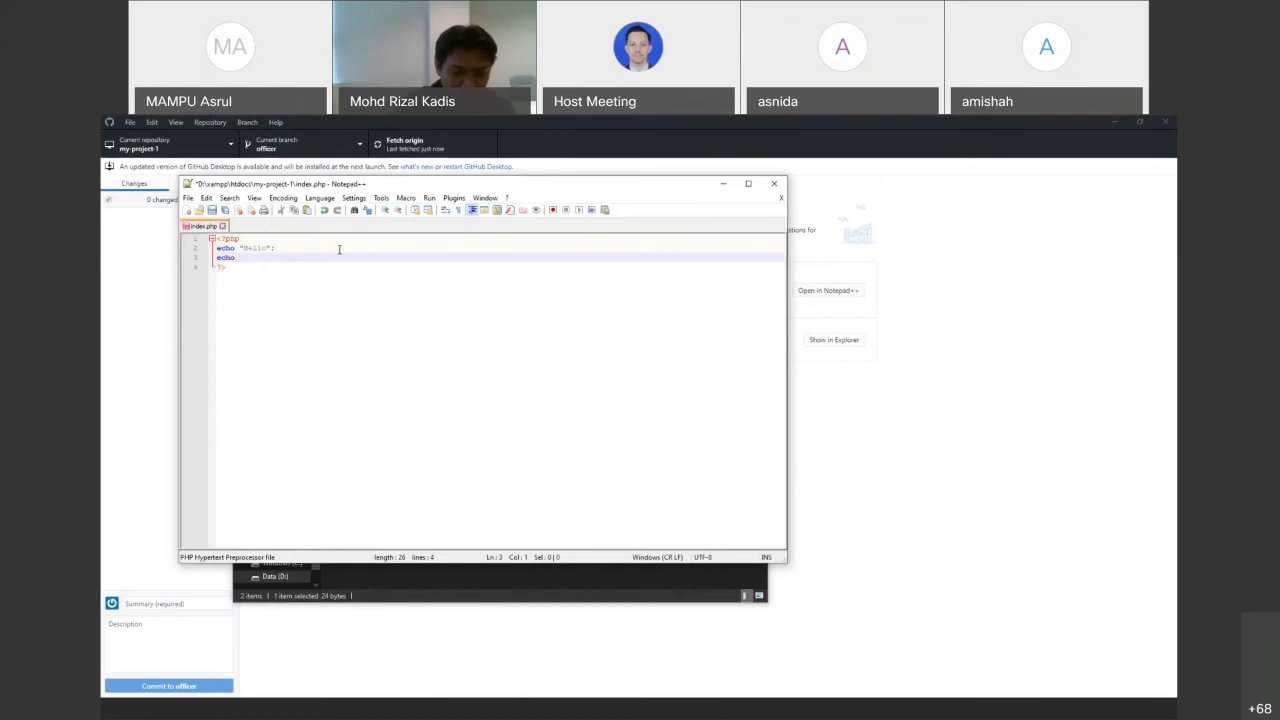
{"action": "type", "text": "\"Working from"}
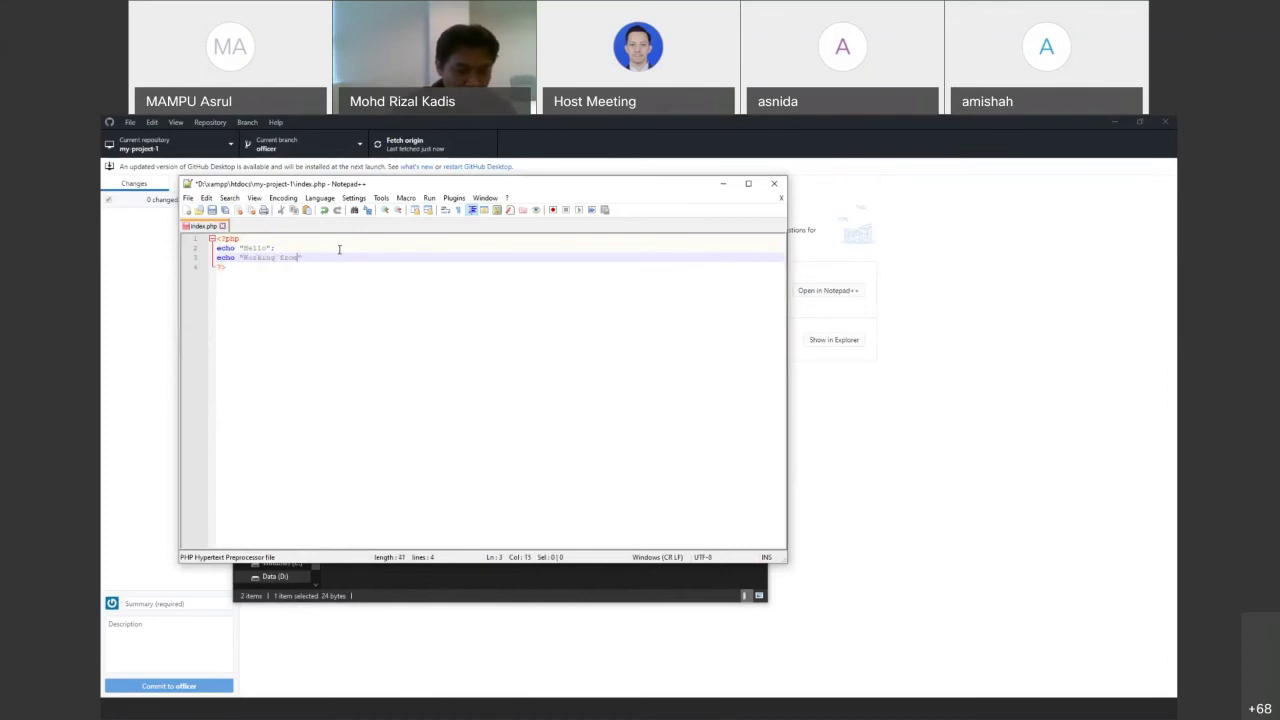
{"action": "type", "text": " branch officer"}
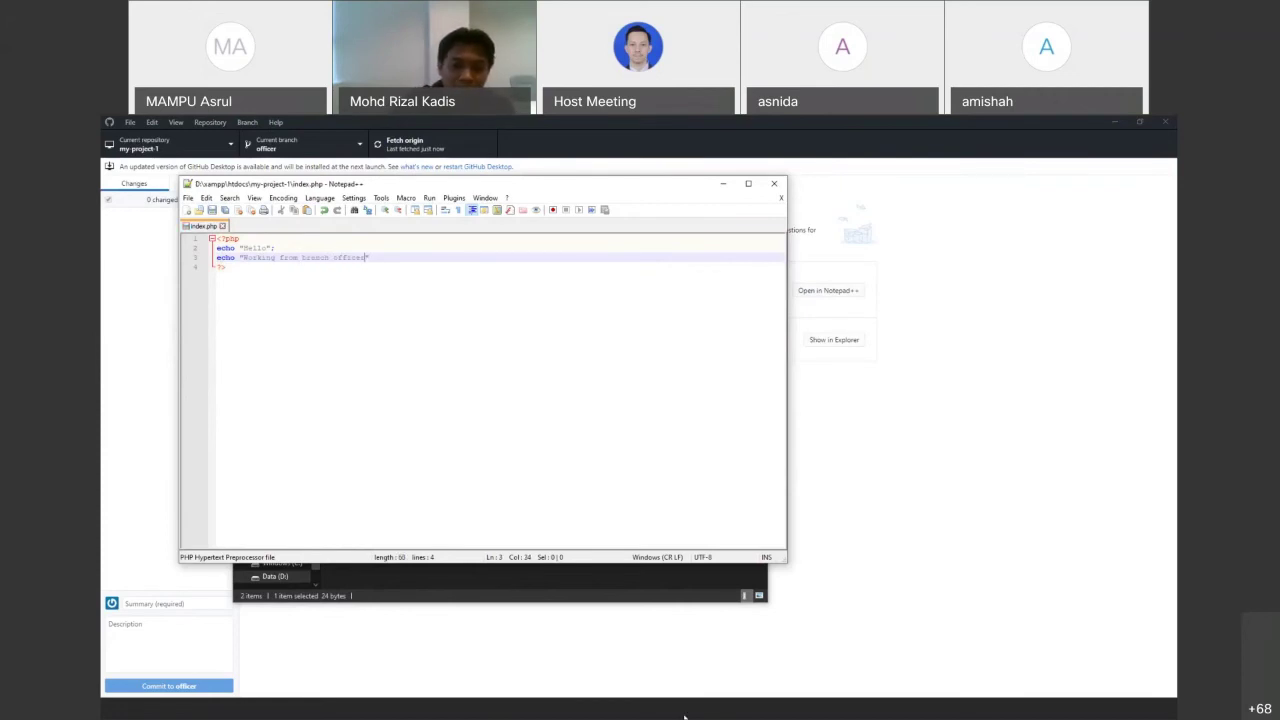
{"action": "left_click", "coordinate": [651, 686]}
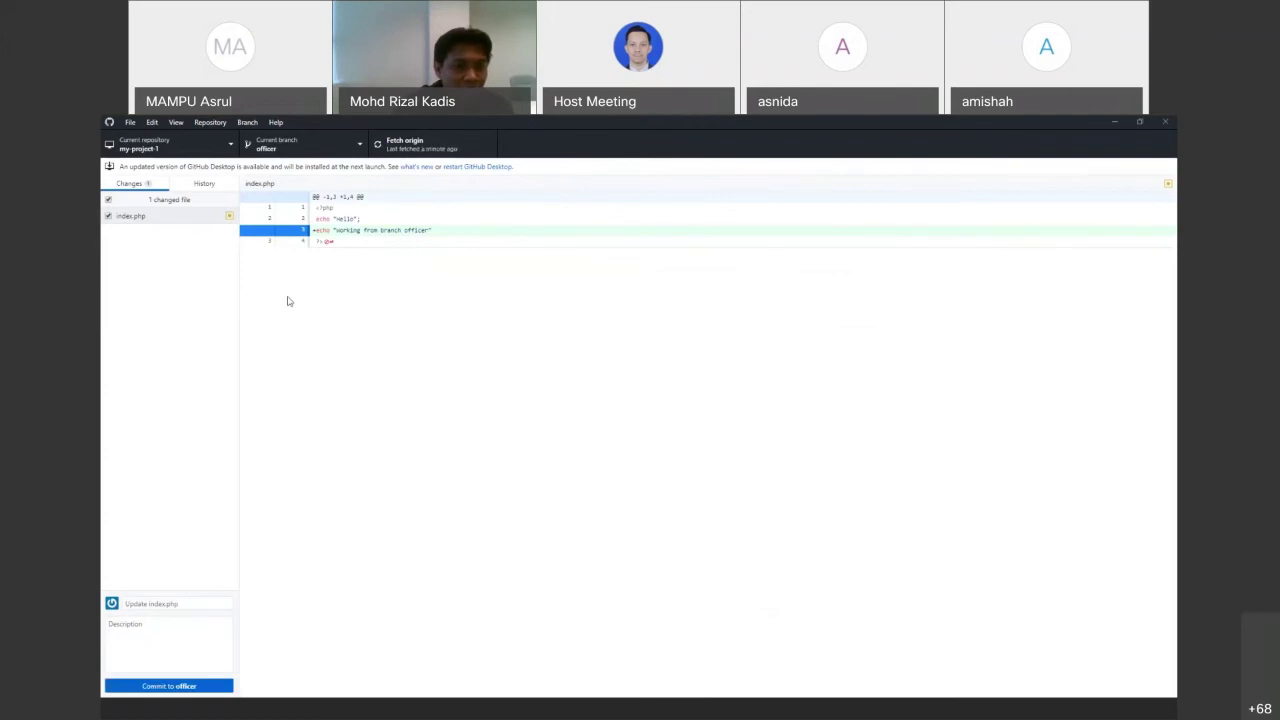
Commit the index.php change on officer as "Update index.php" and push it to origin
{"action": "key", "text": "ctrl+Return"}
{"action": "left_click", "coordinate": [841, 289]}
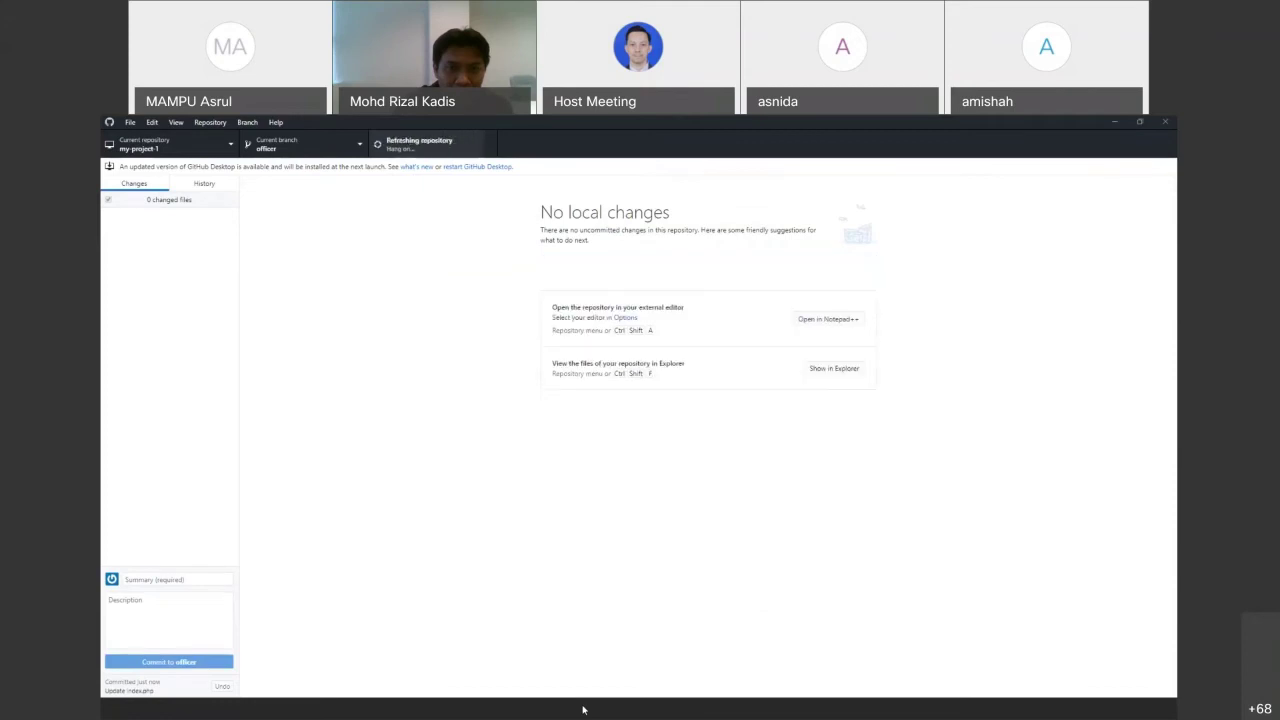
{"action": "key", "text": "alt+Tab"}
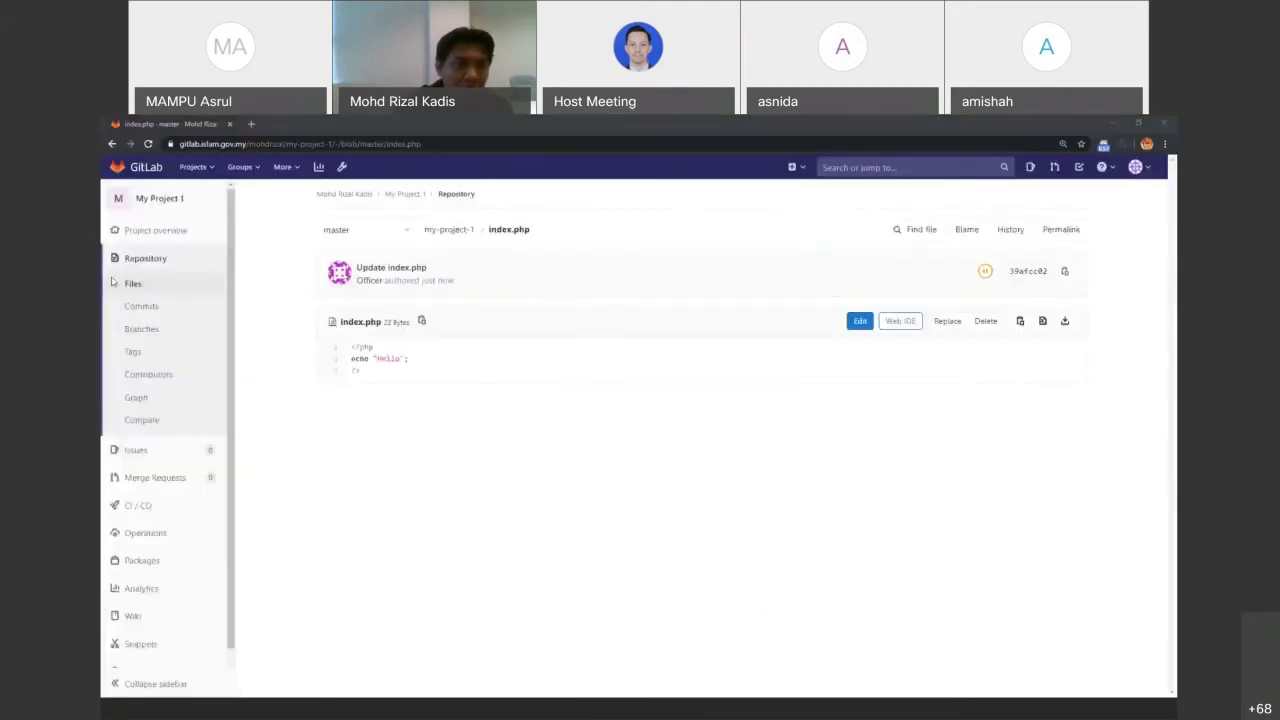
View index.php in the GitLab repository files on the officer branch
{"action": "left_click", "coordinate": [151, 289]}
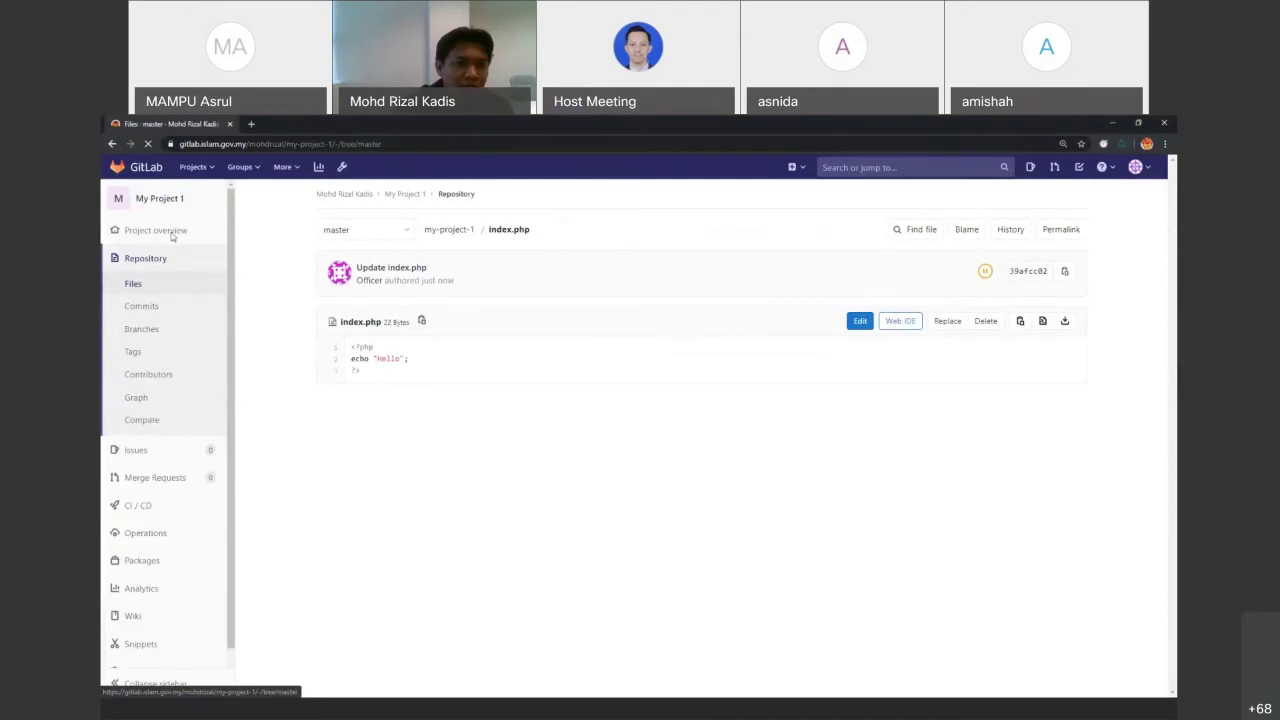
{"action": "left_click", "coordinate": [477, 230]}
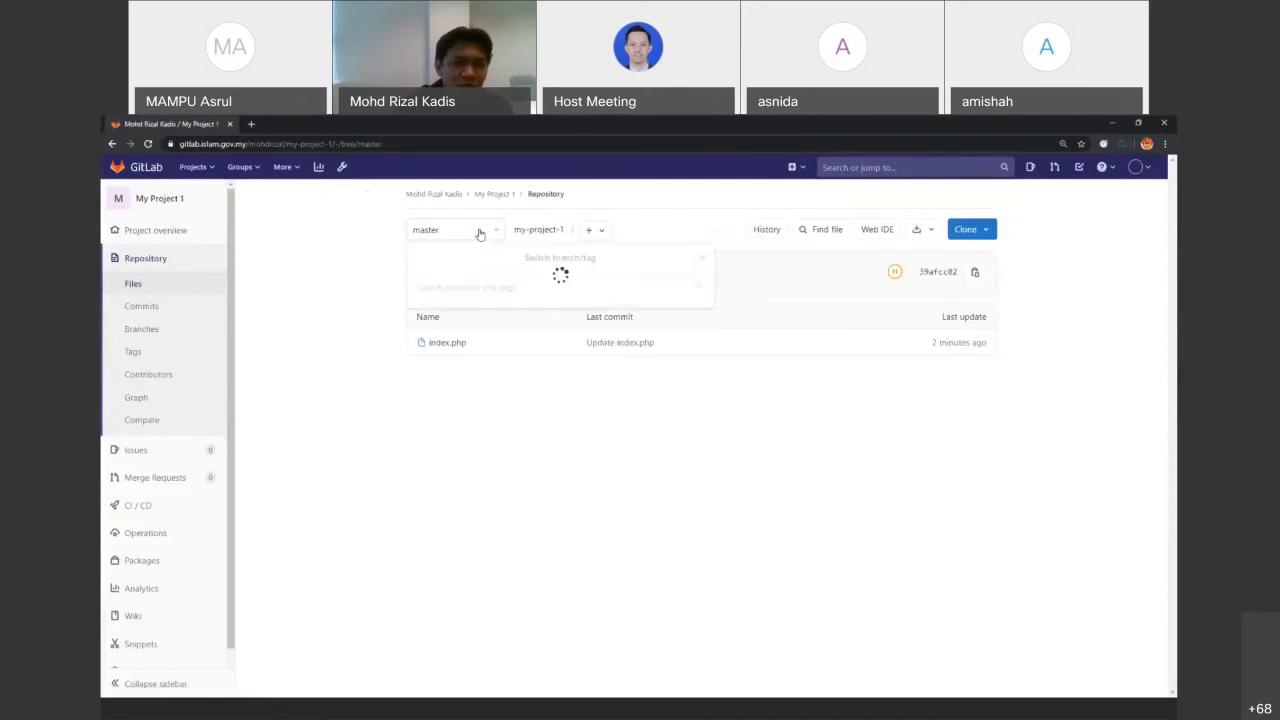
{"action": "left_click", "coordinate": [286, 291]}
{"action": "left_click", "coordinate": [430, 243]}
{"action": "left_click", "coordinate": [440, 332]}
{"action": "left_click", "coordinate": [480, 352]}
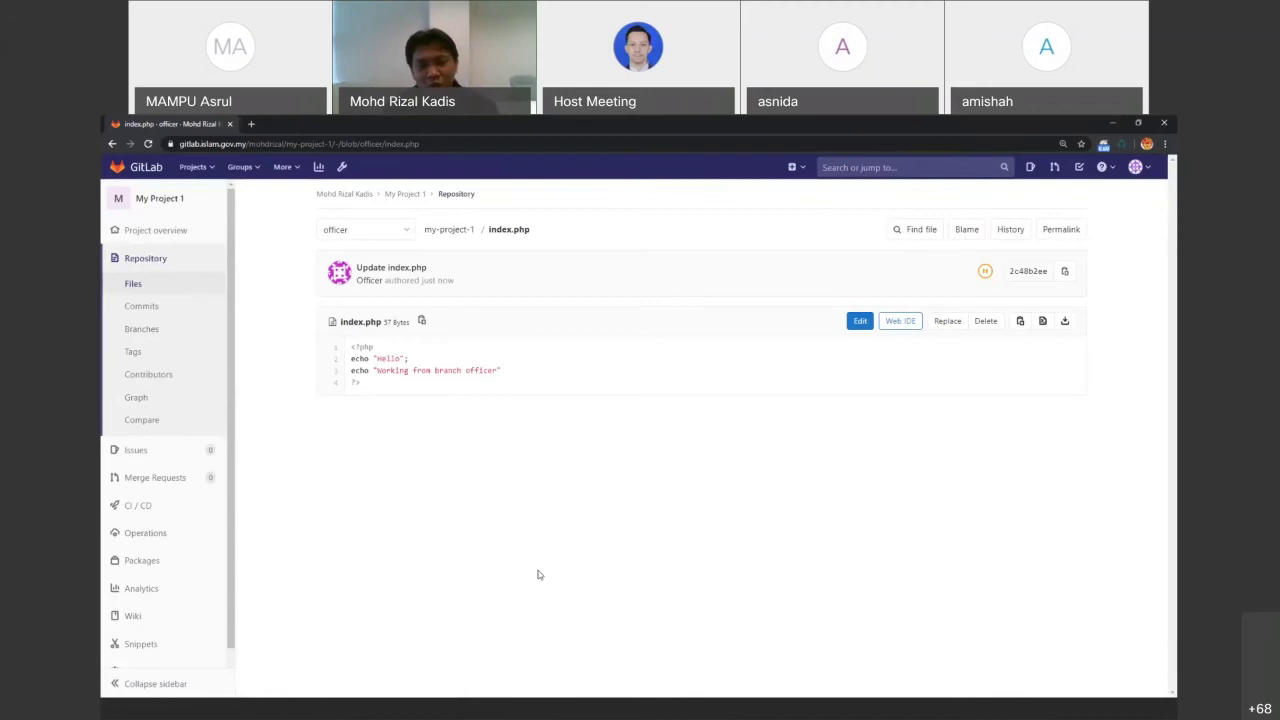
Switch the GitLab file list back to the master branch, leaving the branch selection unchanged
{"action": "left_click", "coordinate": [380, 230]}
{"action": "left_click", "coordinate": [356, 351]}
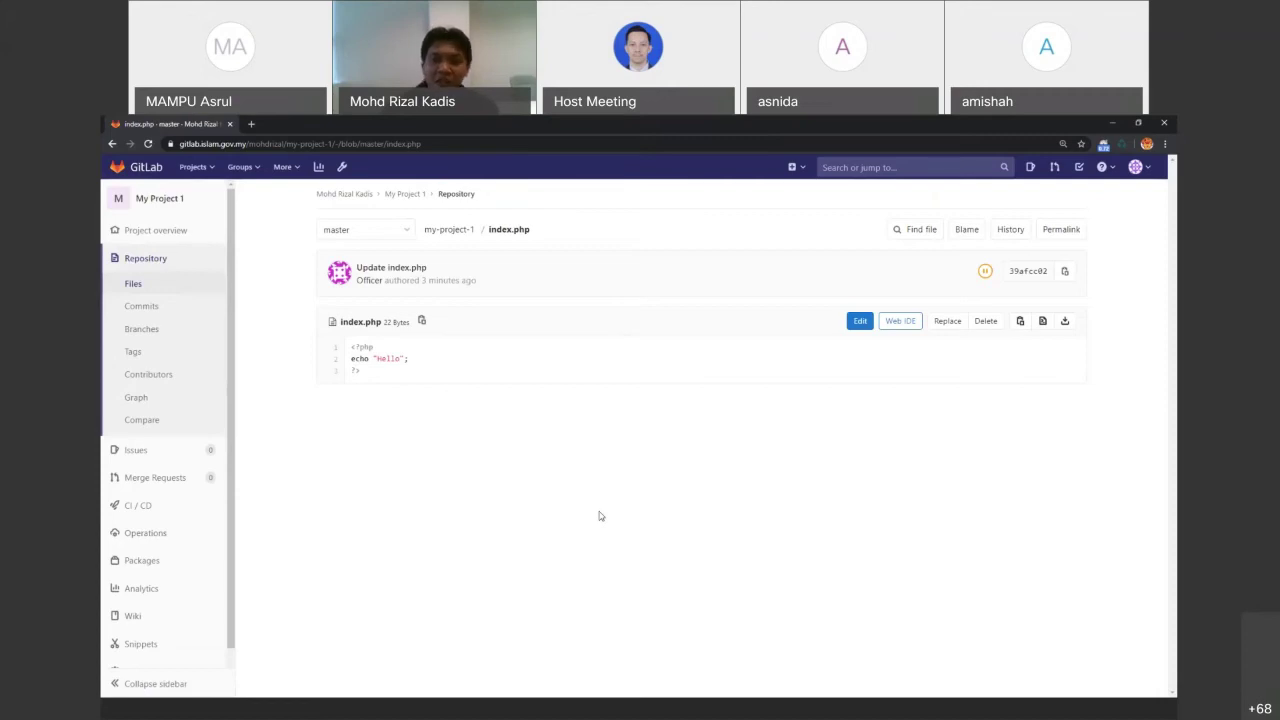
{"action": "left_click", "coordinate": [398, 236]}
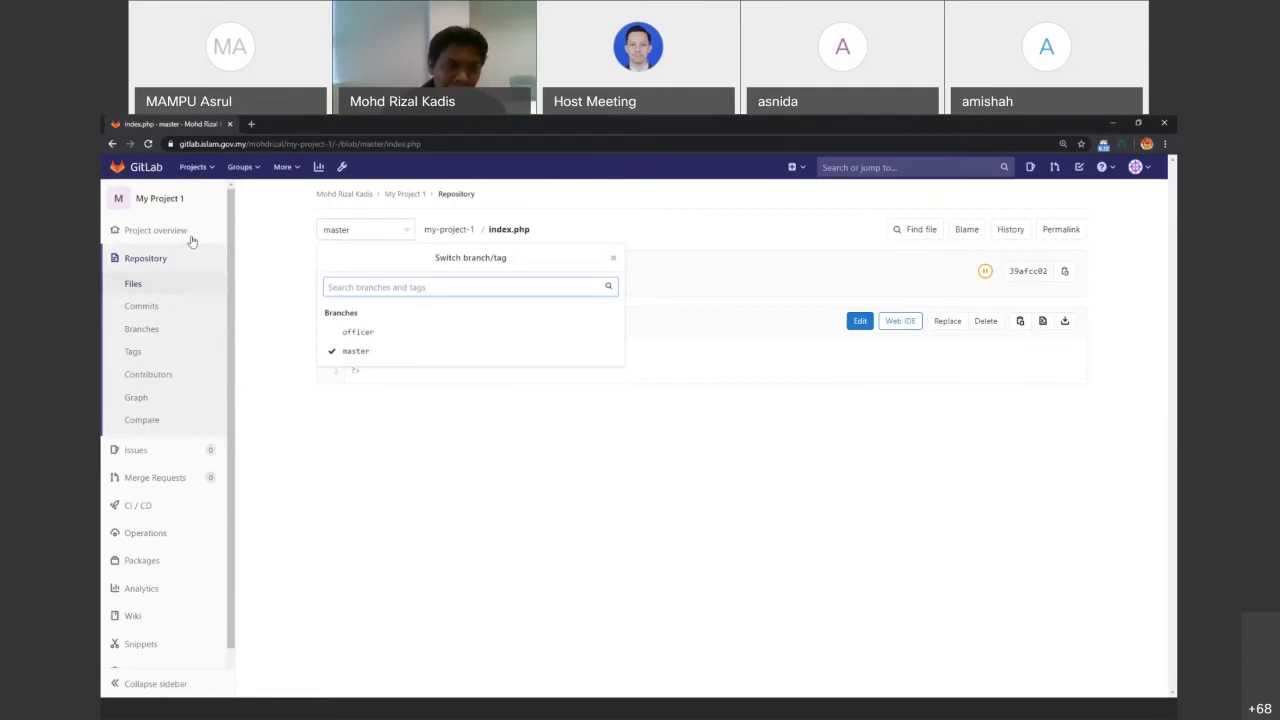
{"action": "left_click", "coordinate": [151, 257]}
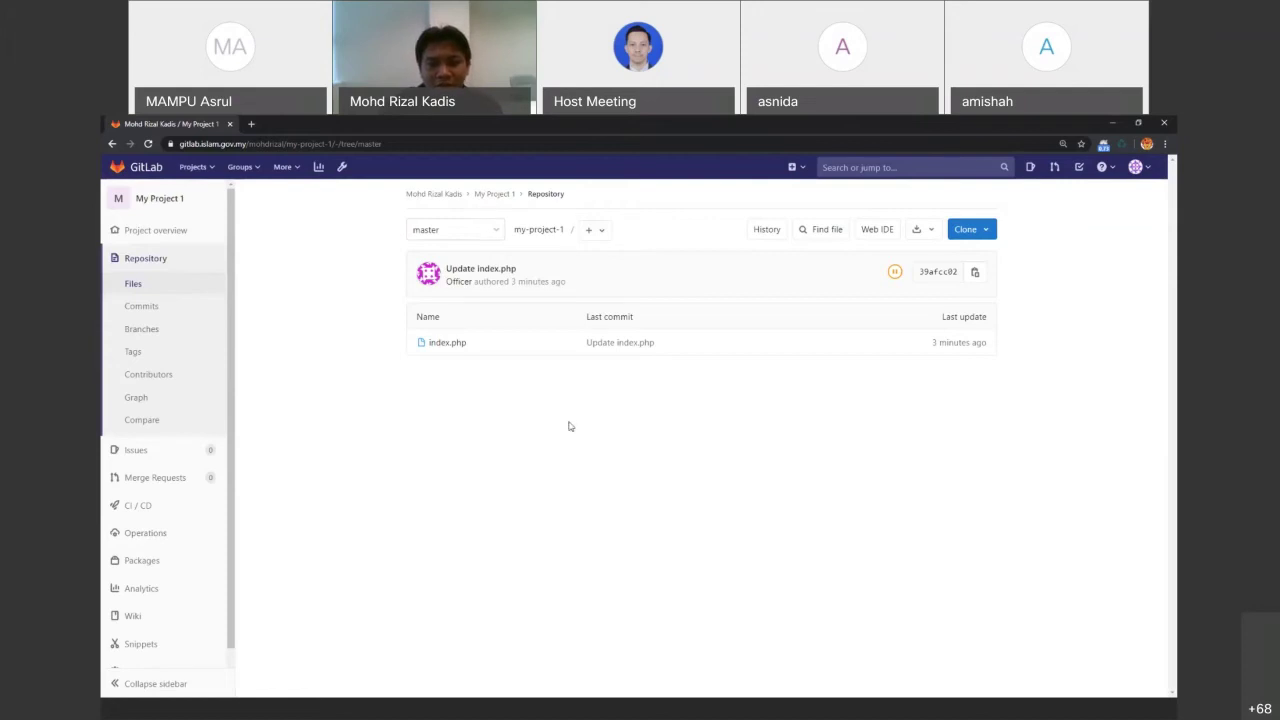
{"action": "left_click", "coordinate": [498, 233]}
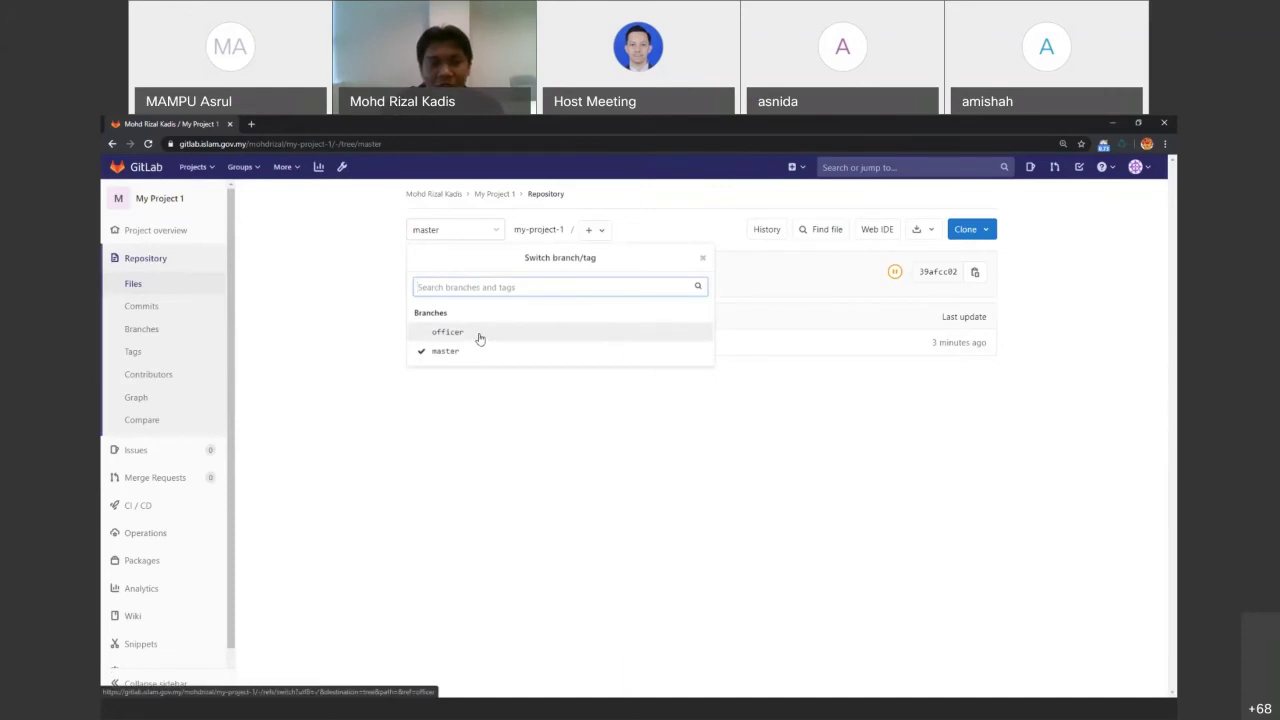
{"action": "left_click", "coordinate": [495, 490]}
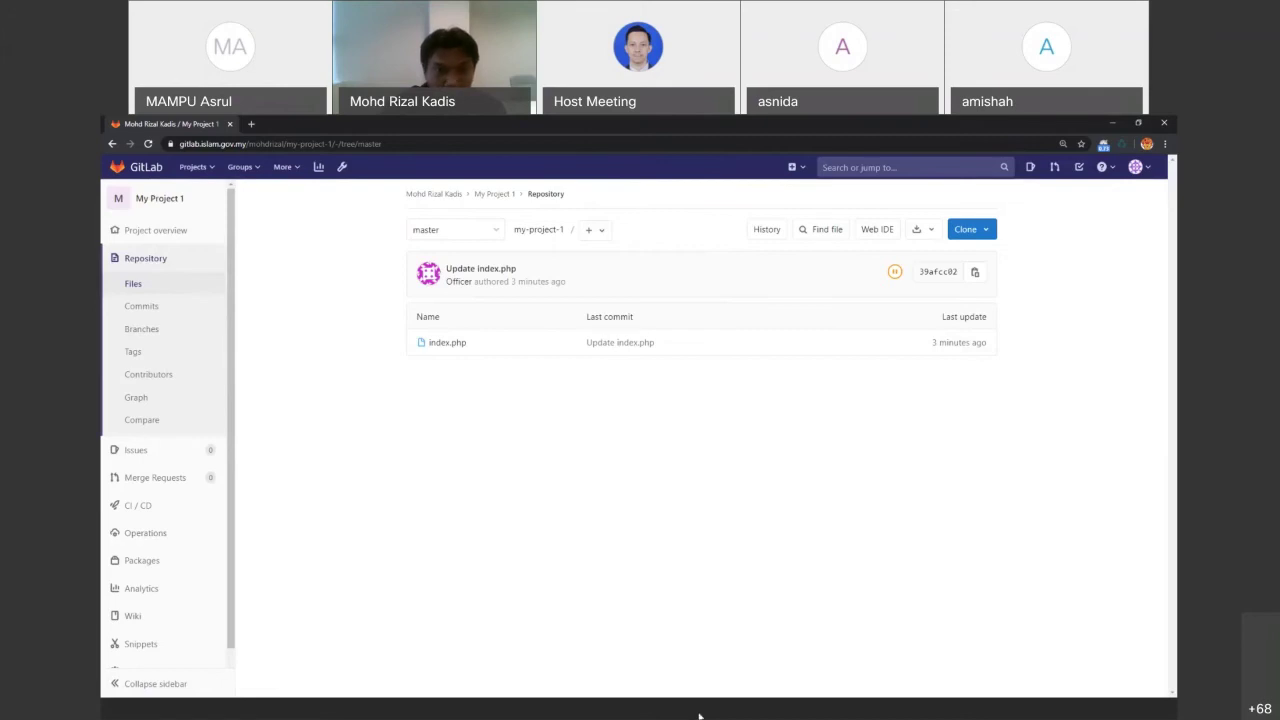
{"action": "left_click", "coordinate": [699, 716]}
Open the officer version of index.php in Notepad++ from the my-project-1 folder, then close it
{"action": "left_click", "coordinate": [300, 144]}
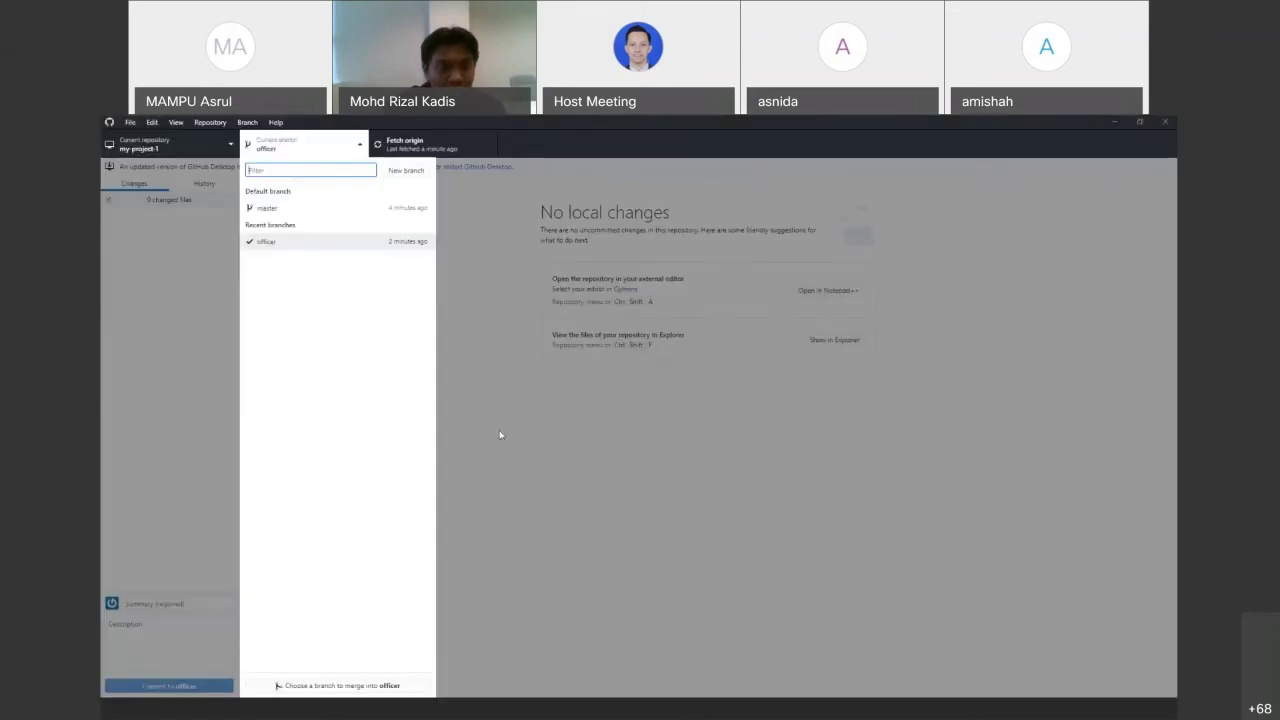
{"action": "left_click", "coordinate": [500, 434]}
{"action": "left_click", "coordinate": [288, 146]}
{"action": "left_click", "coordinate": [481, 282]}
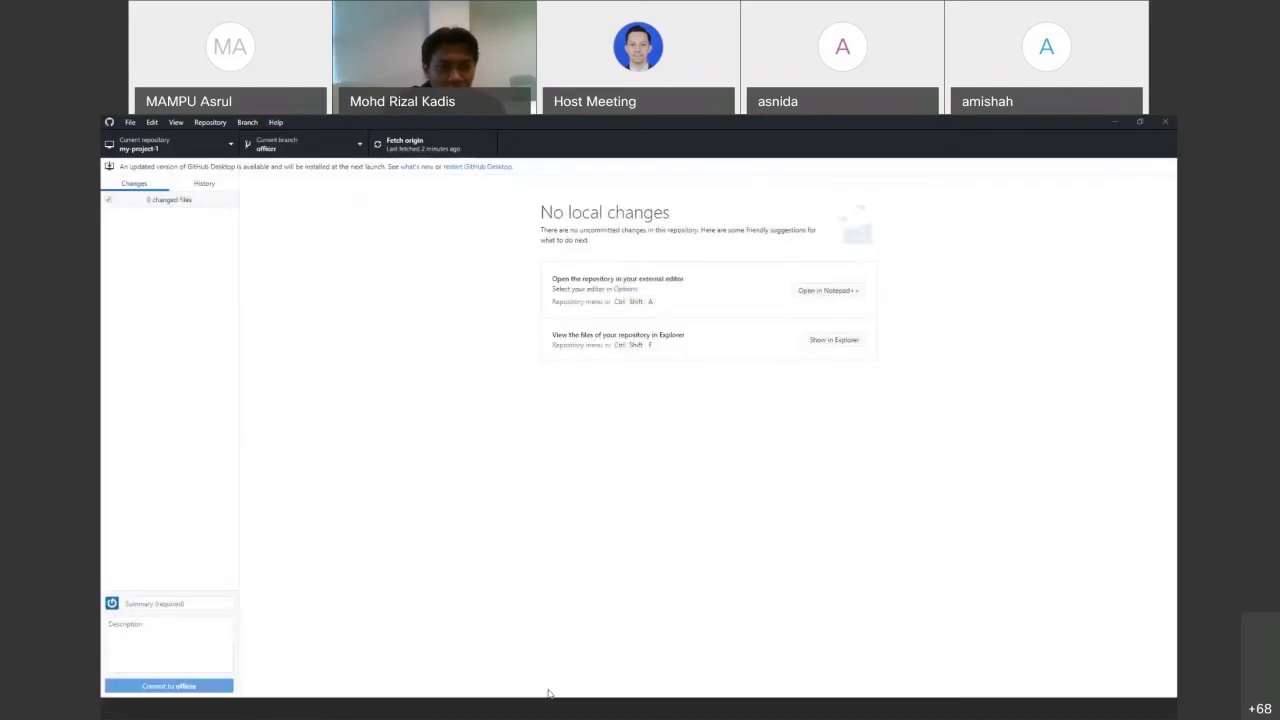
{"action": "left_click", "coordinate": [426, 711]}
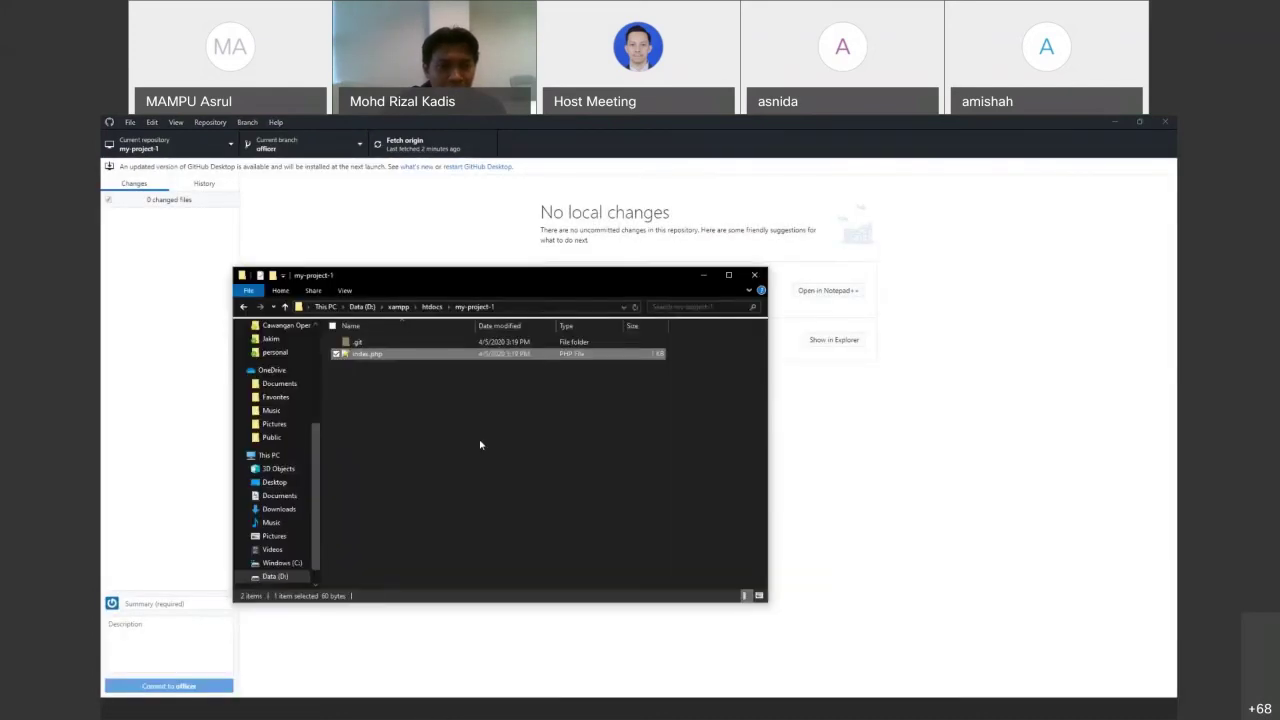
{"action": "double_click", "coordinate": [367, 354]}
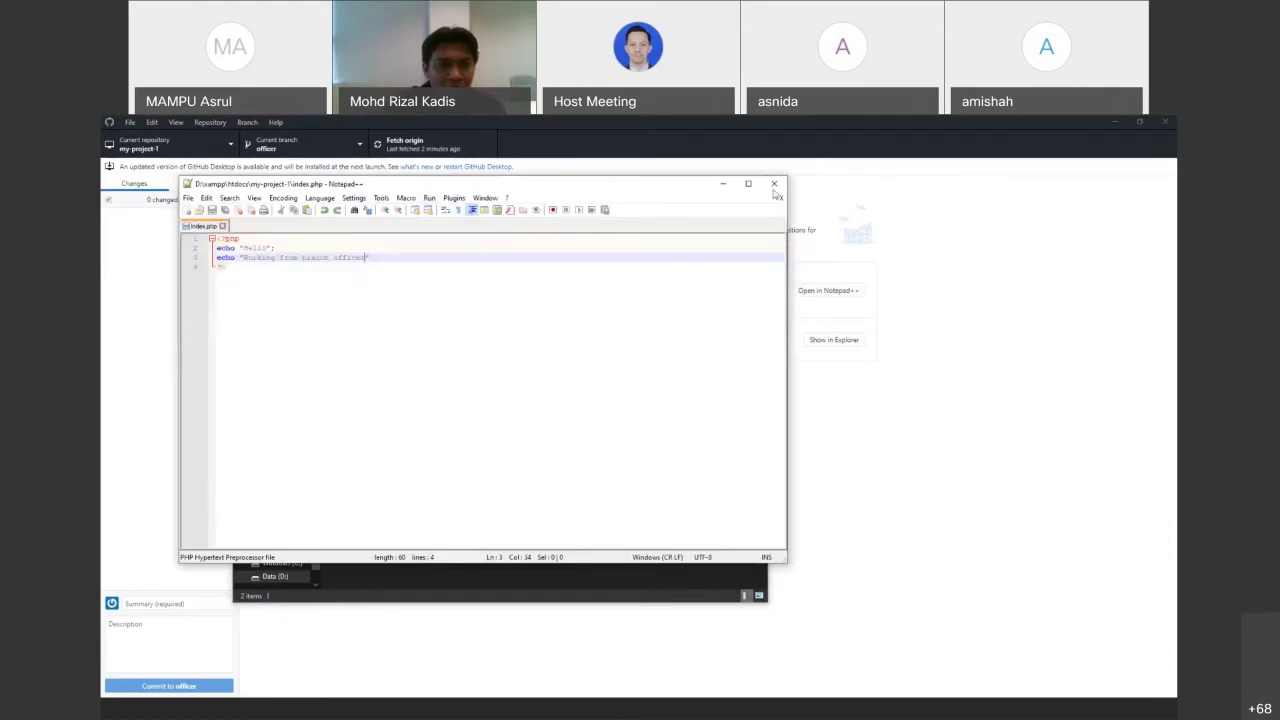
{"action": "left_click", "coordinate": [223, 226]}
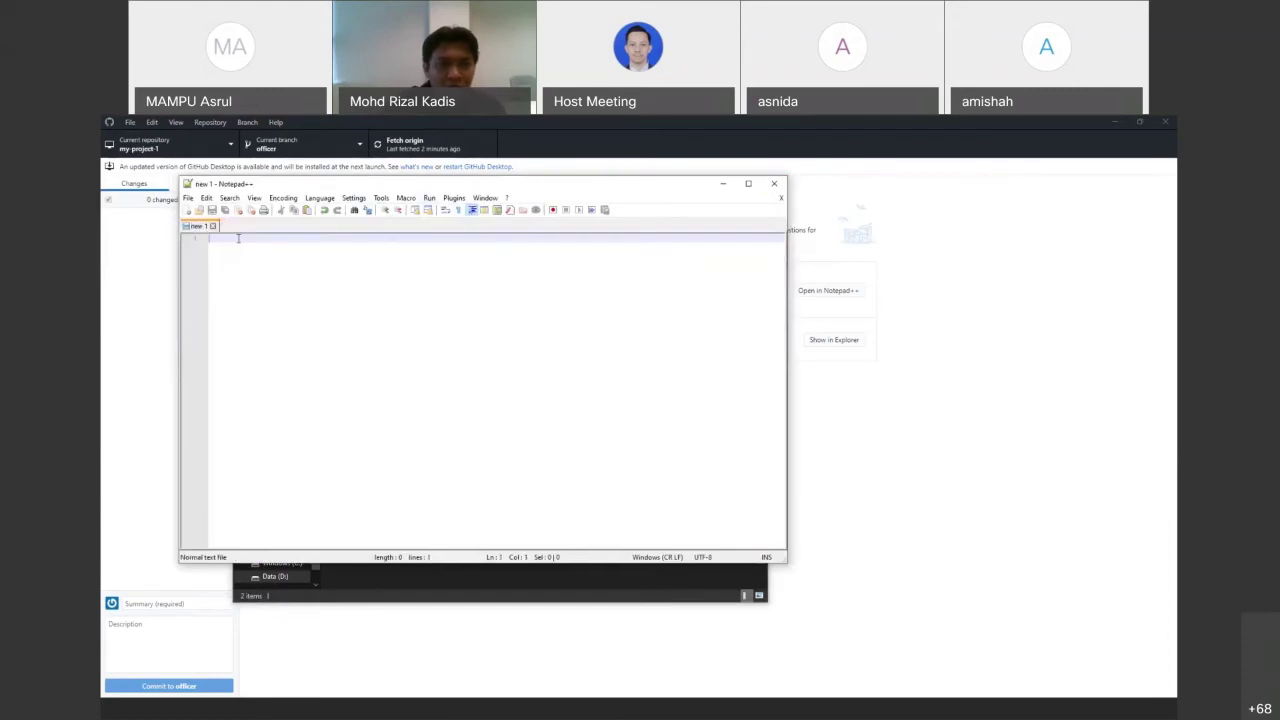
Switch the local my-project-1 repository from officer to master
{"action": "left_click", "coordinate": [801, 478]}
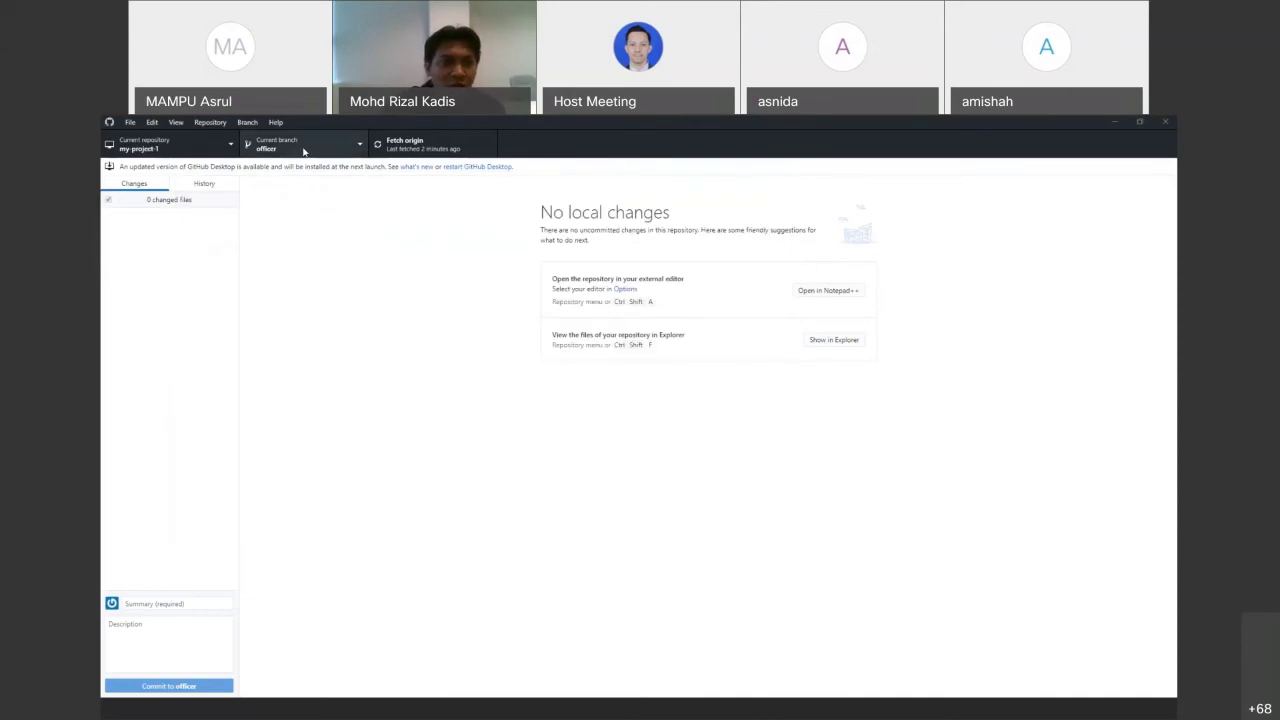
{"action": "left_click", "coordinate": [300, 145]}
{"action": "left_click", "coordinate": [308, 207]}
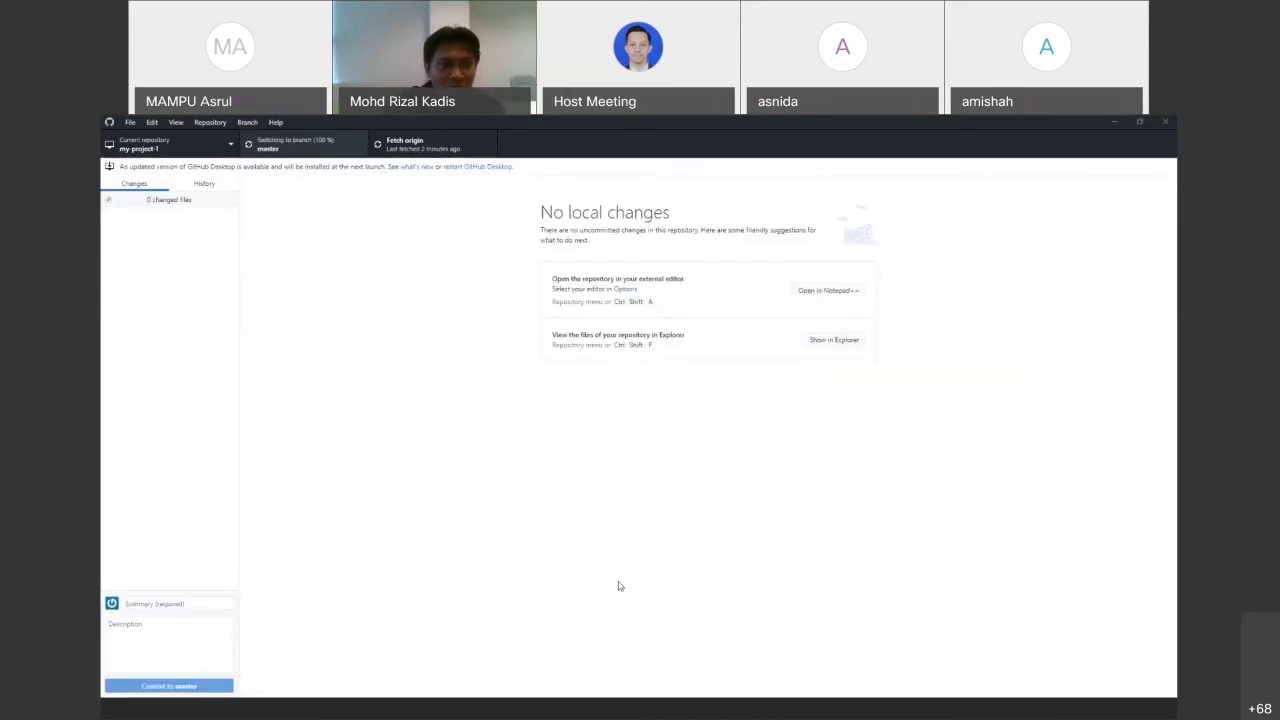
Open master's shorter index.php in Notepad++ from the my-project-1 folder
{"action": "left_click", "coordinate": [420, 709]}
{"action": "left_click", "coordinate": [365, 355]}
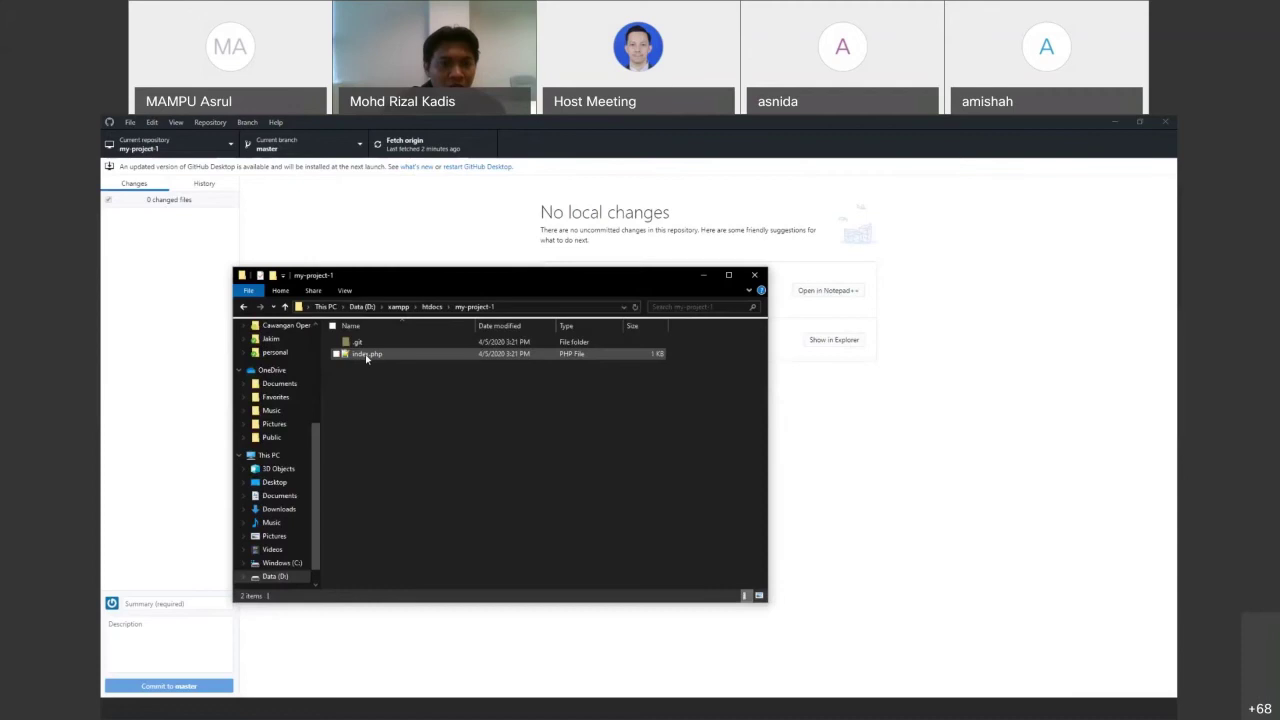
{"action": "double_click", "coordinate": [366, 355]}
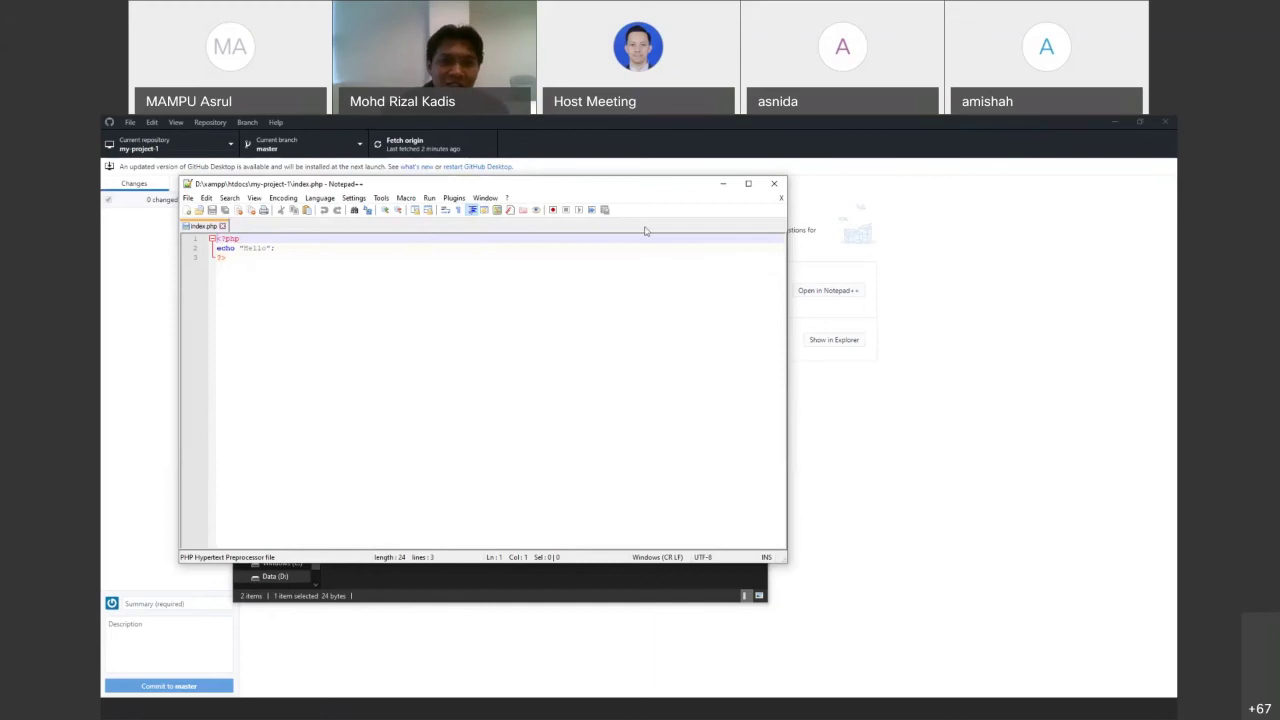
{"action": "left_click_drag", "start_coordinate": [472, 190], "coordinate": [646, 260]}
Switch the local repository back to the officer branch and return to GitLab
{"action": "left_click", "coordinate": [322, 148]}
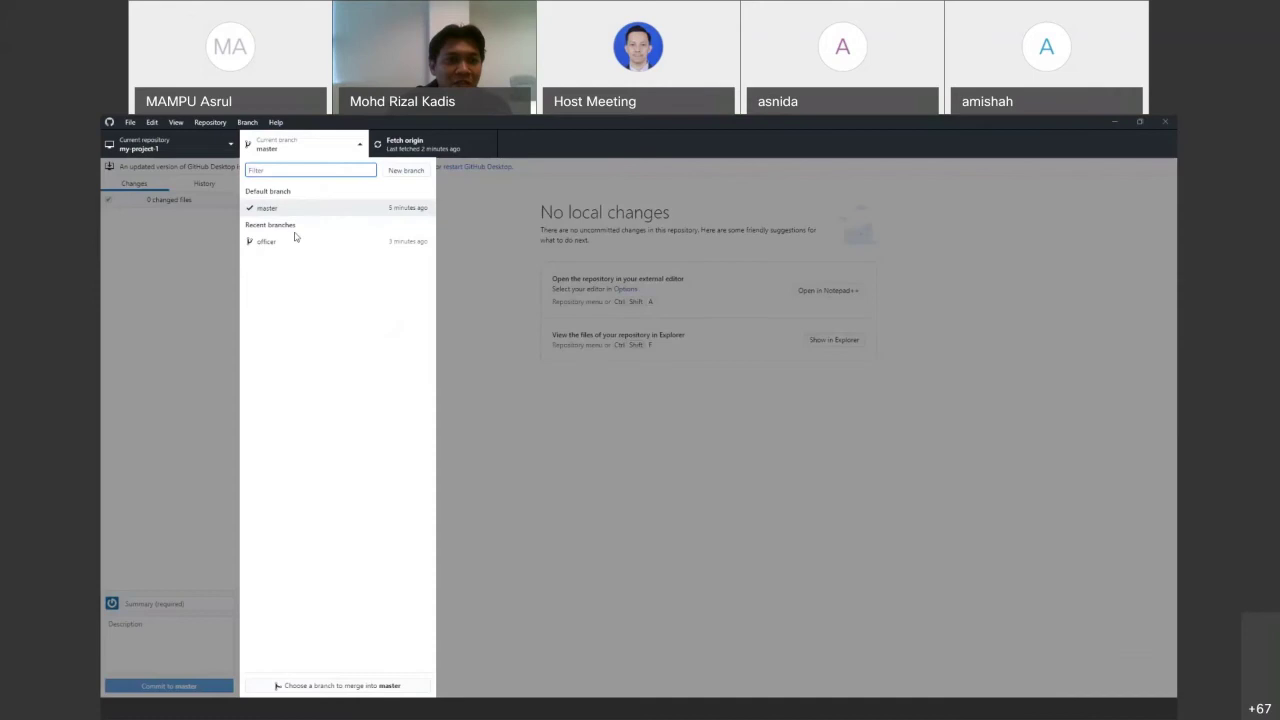
{"action": "left_click", "coordinate": [290, 241]}
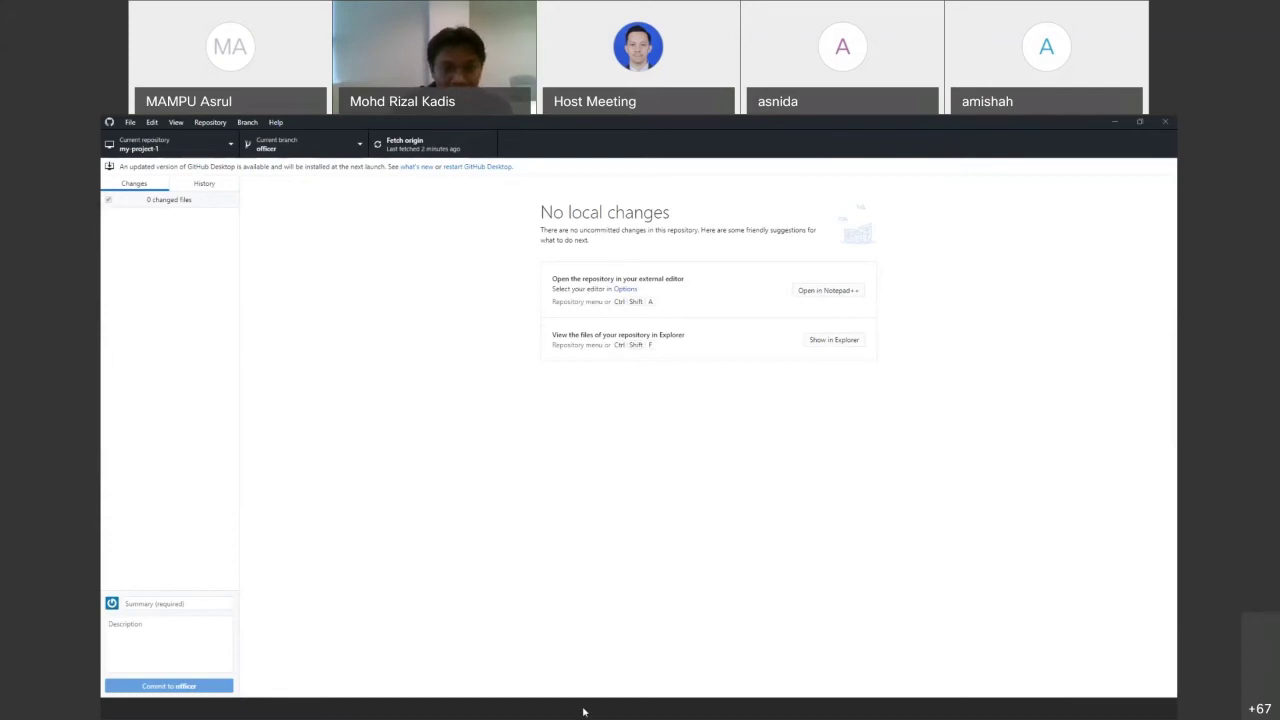
{"action": "key", "text": "alt+Tab"}
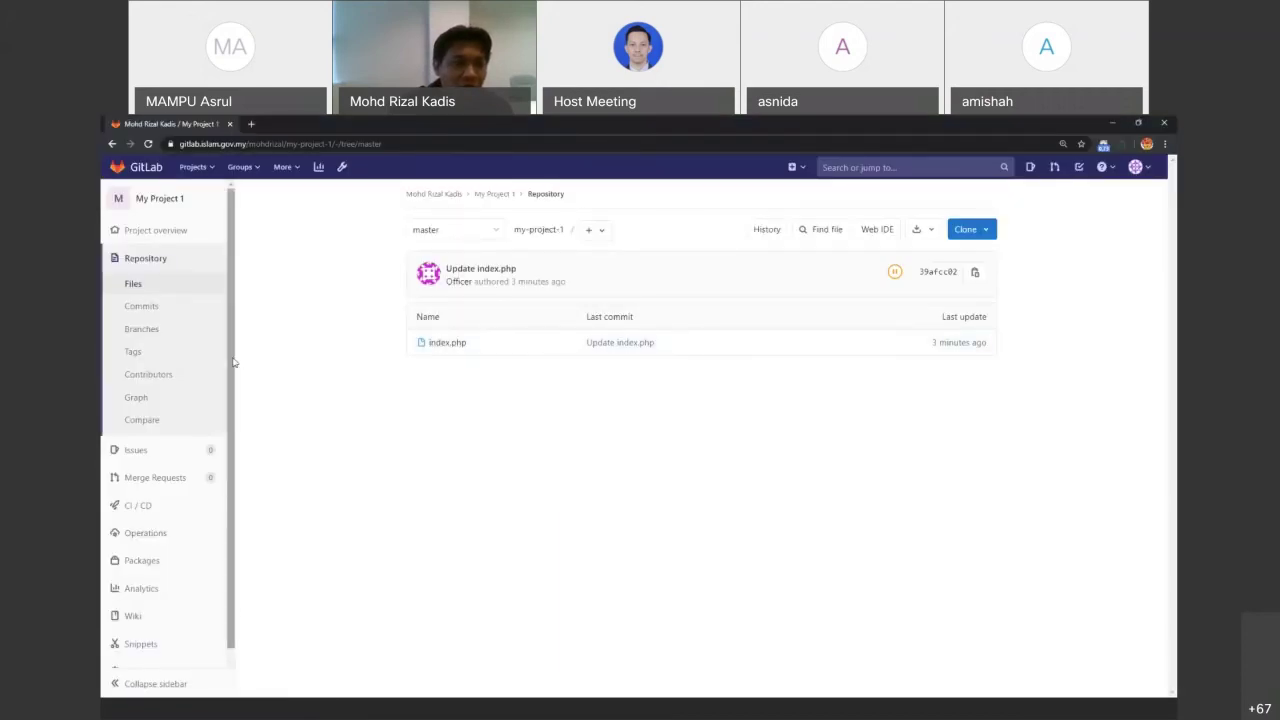
Open the project's Merge Requests page and show the Merge Branch slide
{"action": "scroll", "coordinate": [235, 380], "scroll_direction": "down", "scroll_amount": 1}
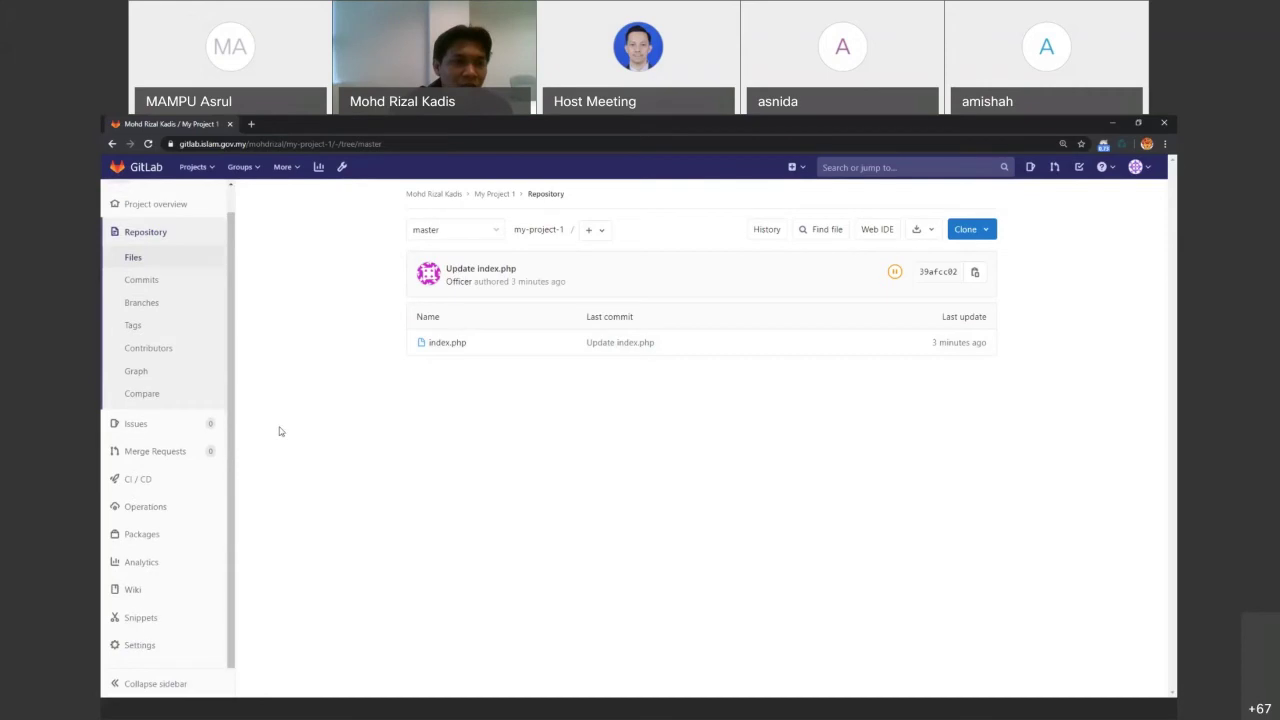
{"action": "left_click", "coordinate": [168, 458]}
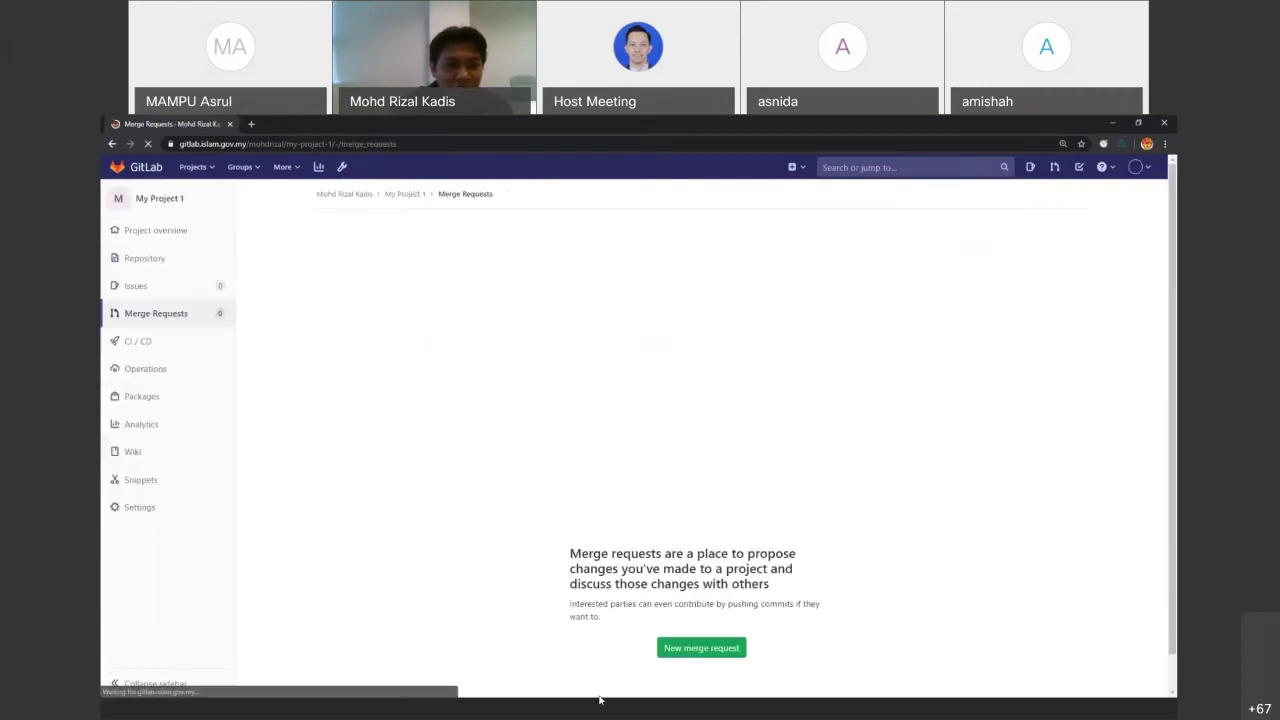
{"action": "left_click", "coordinate": [600, 700]}
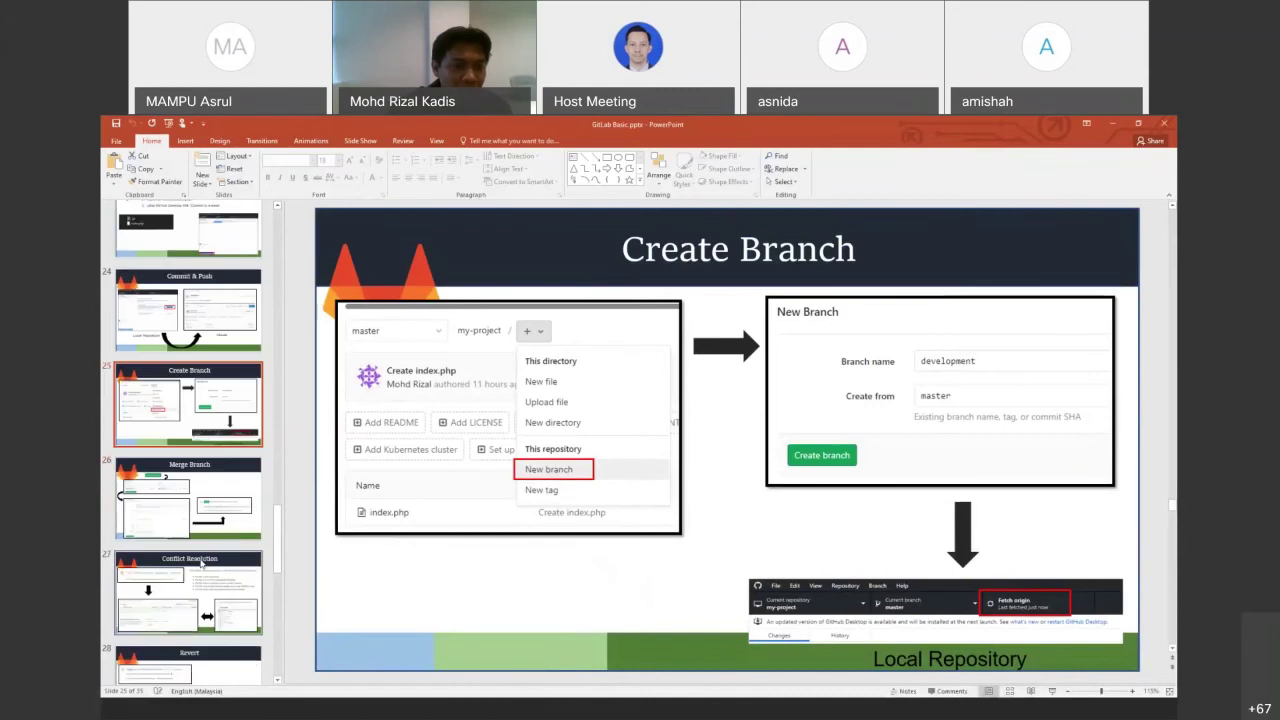
{"action": "left_click", "coordinate": [189, 497]}
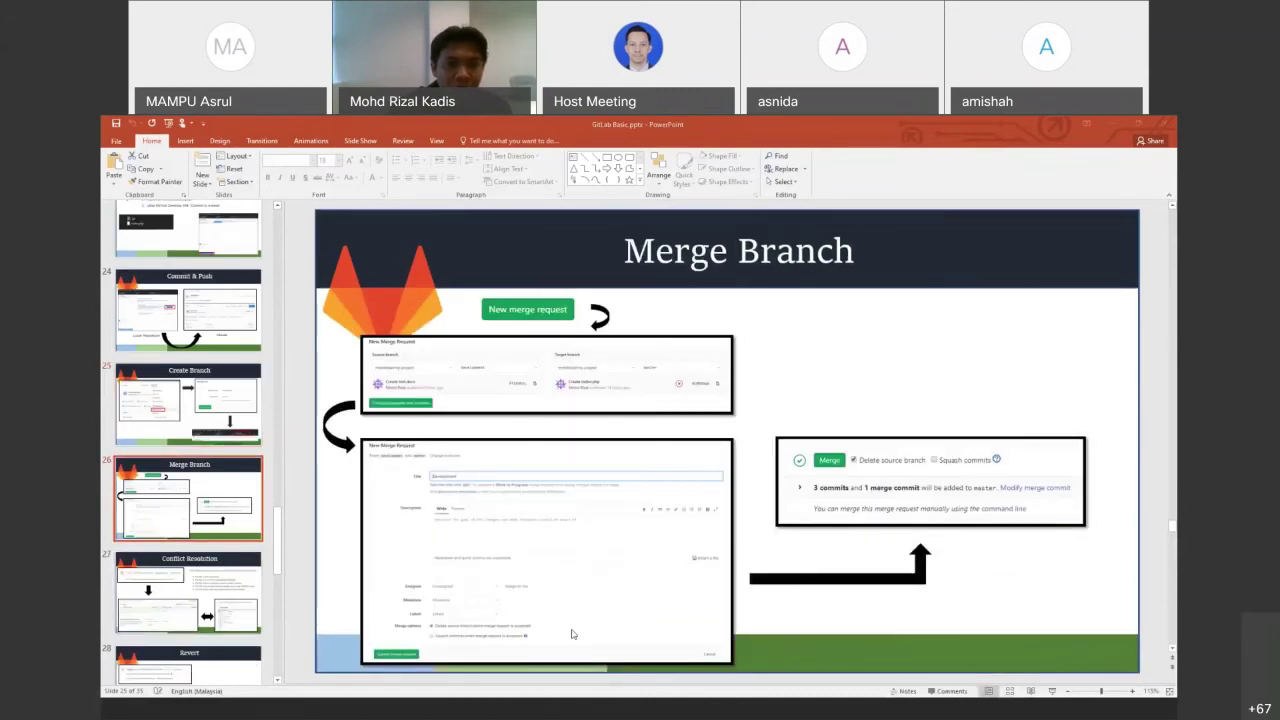
{"action": "key", "text": "alt+Tab"}
Start a new merge request from source branch officer into target master and compare branches
{"action": "left_click", "coordinate": [670, 545]}
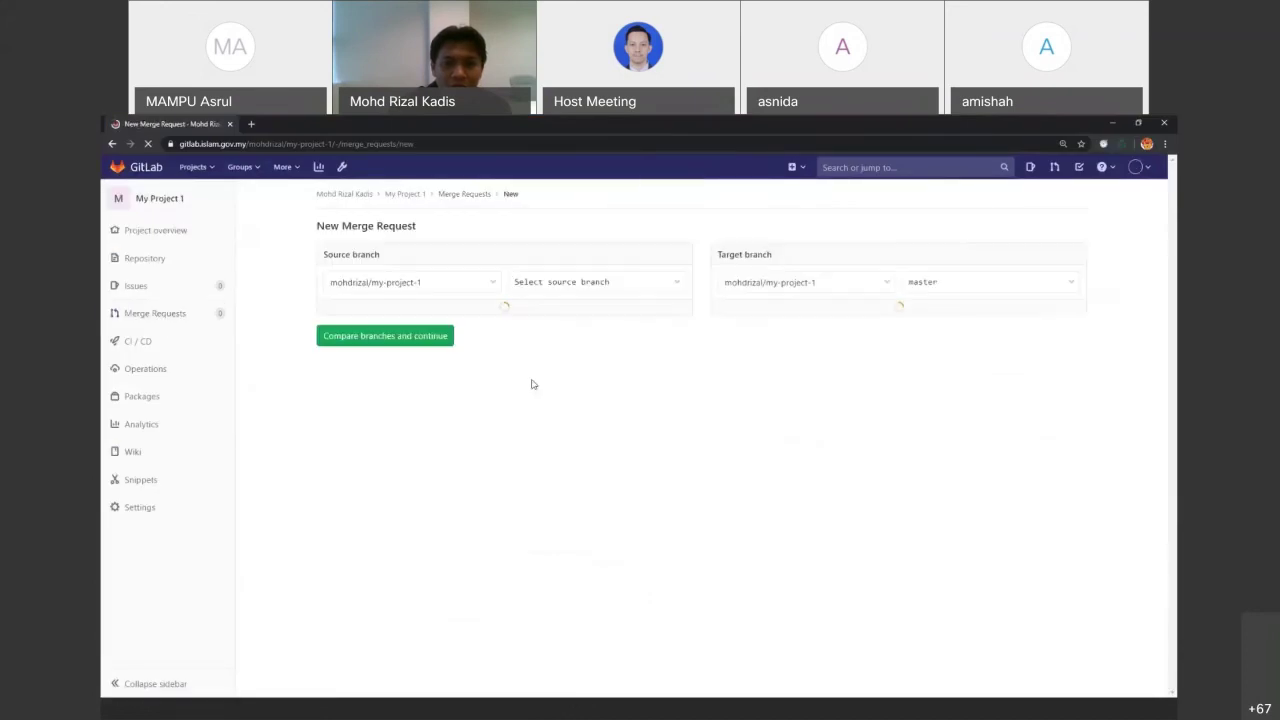
{"action": "left_click", "coordinate": [572, 285]}
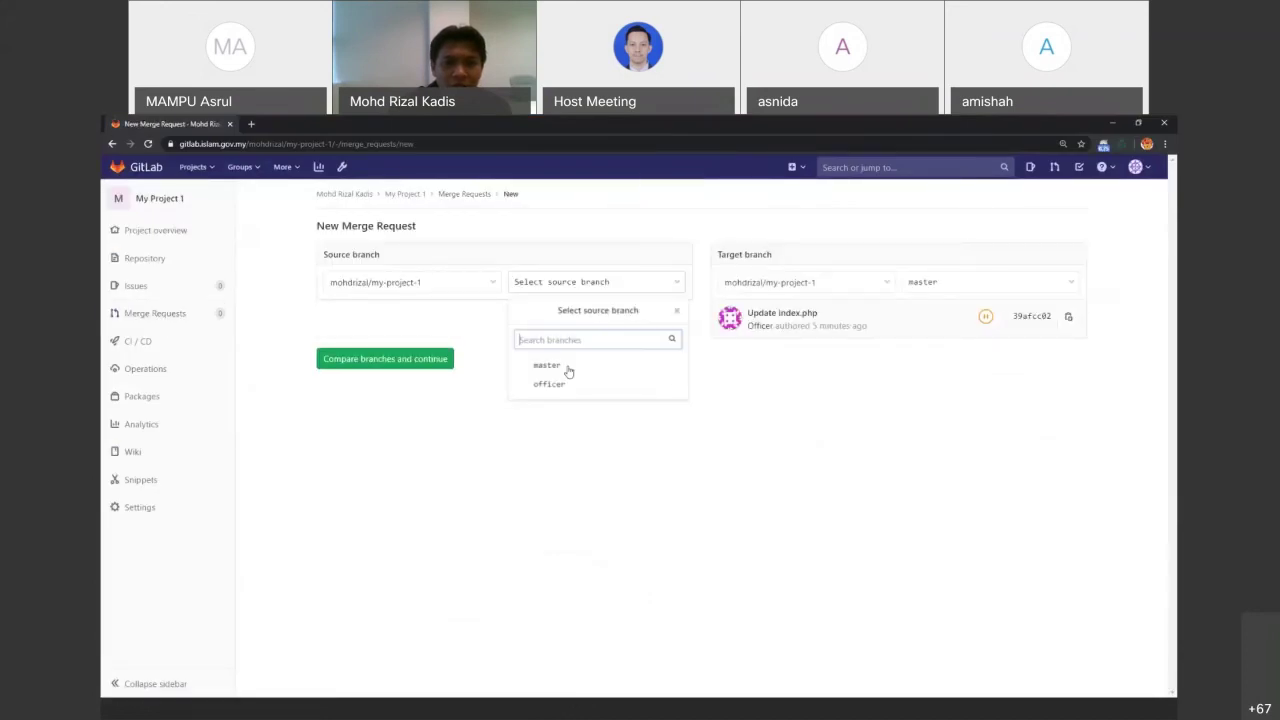
{"action": "left_click", "coordinate": [551, 384]}
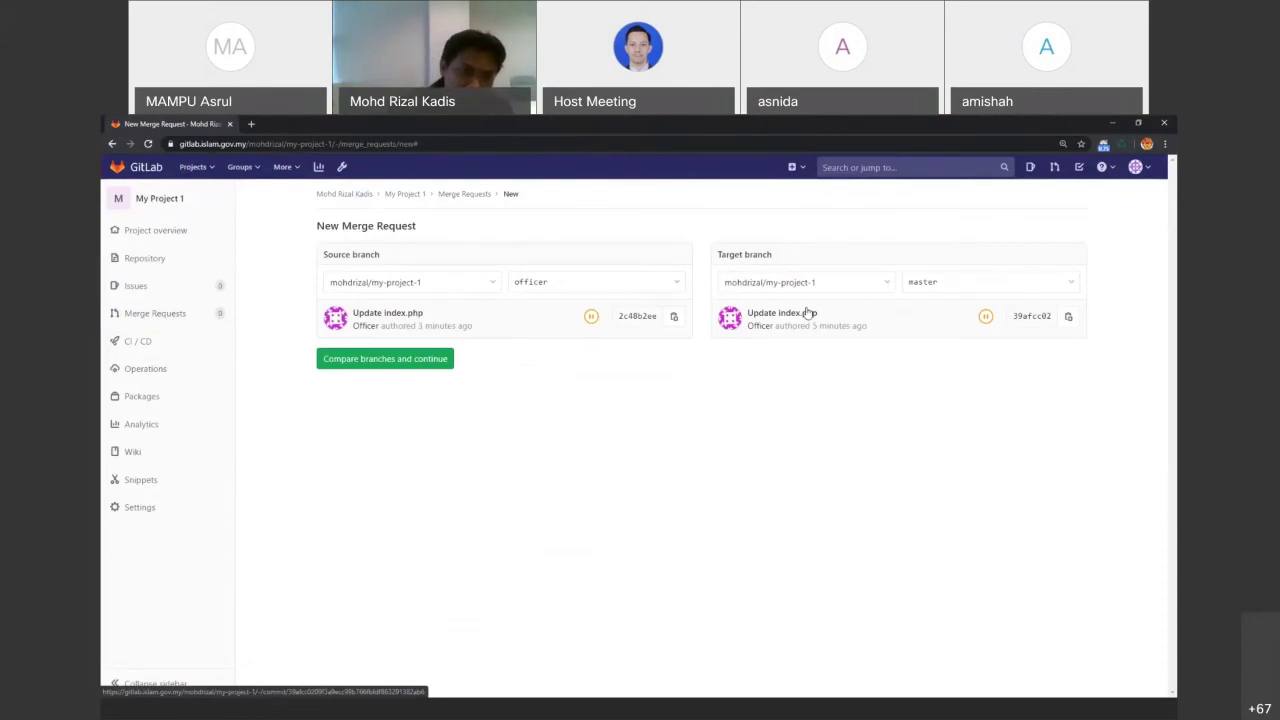
{"action": "left_click", "coordinate": [428, 355]}
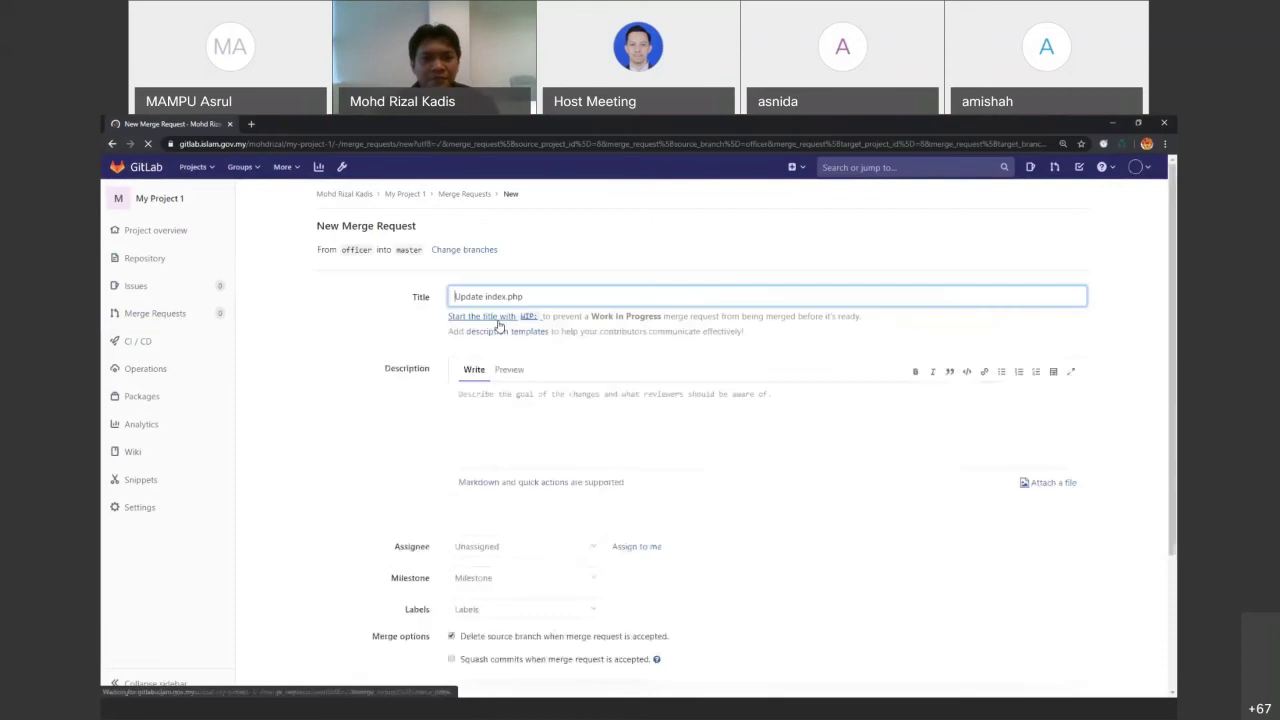
Submit the officer-to-master 'Update index.php' merge request with source-branch deletion unchecked
{"action": "scroll", "coordinate": [443, 430], "scroll_direction": "down", "scroll_amount": 3}
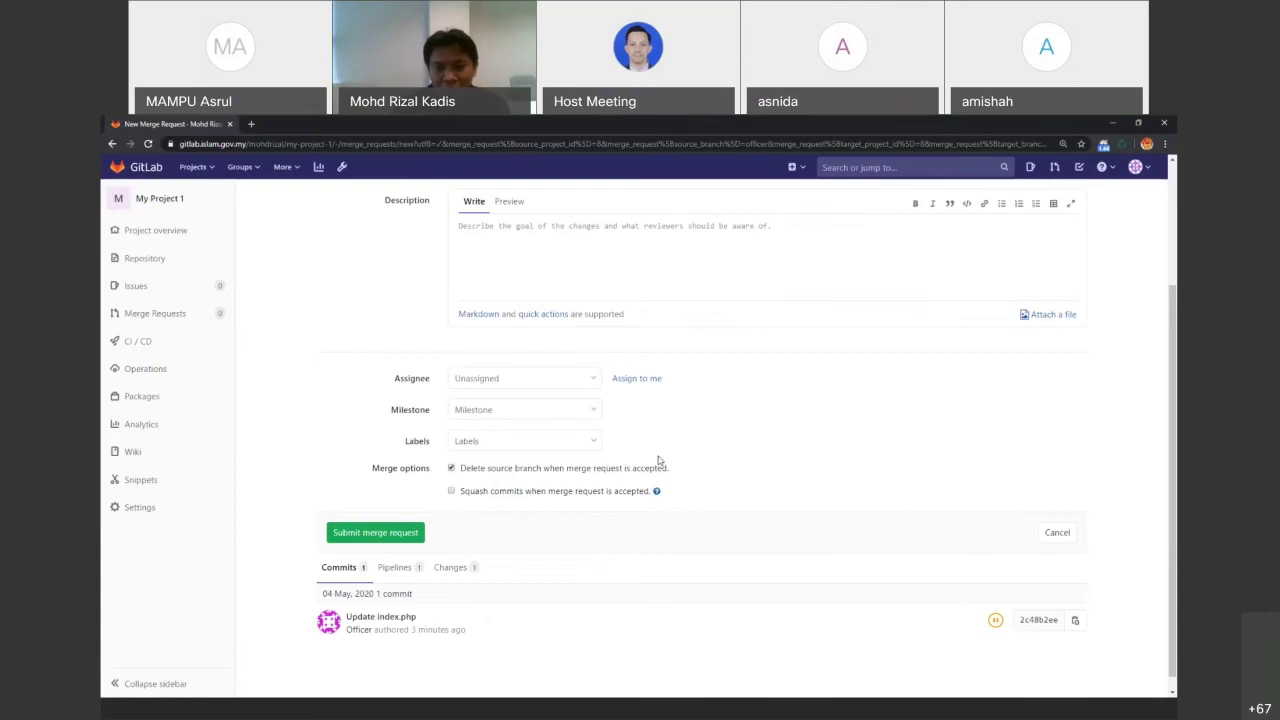
{"action": "left_click", "coordinate": [450, 469]}
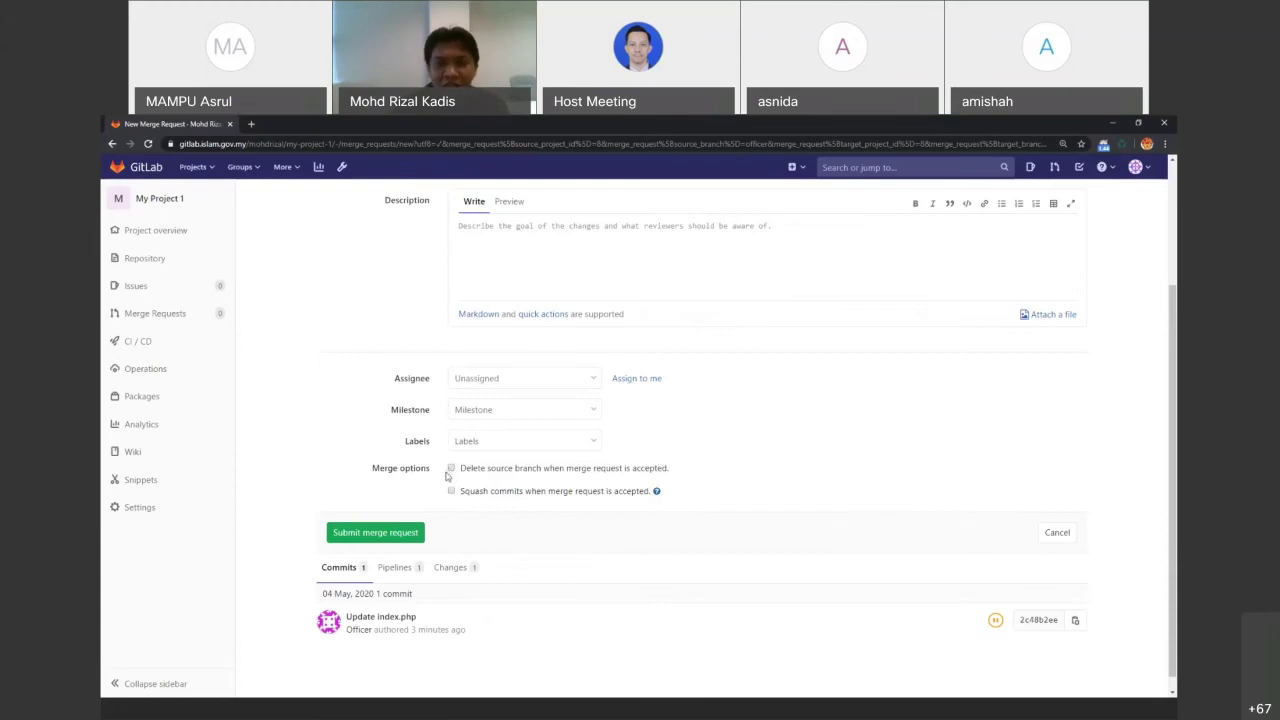
{"action": "left_click", "coordinate": [395, 530]}
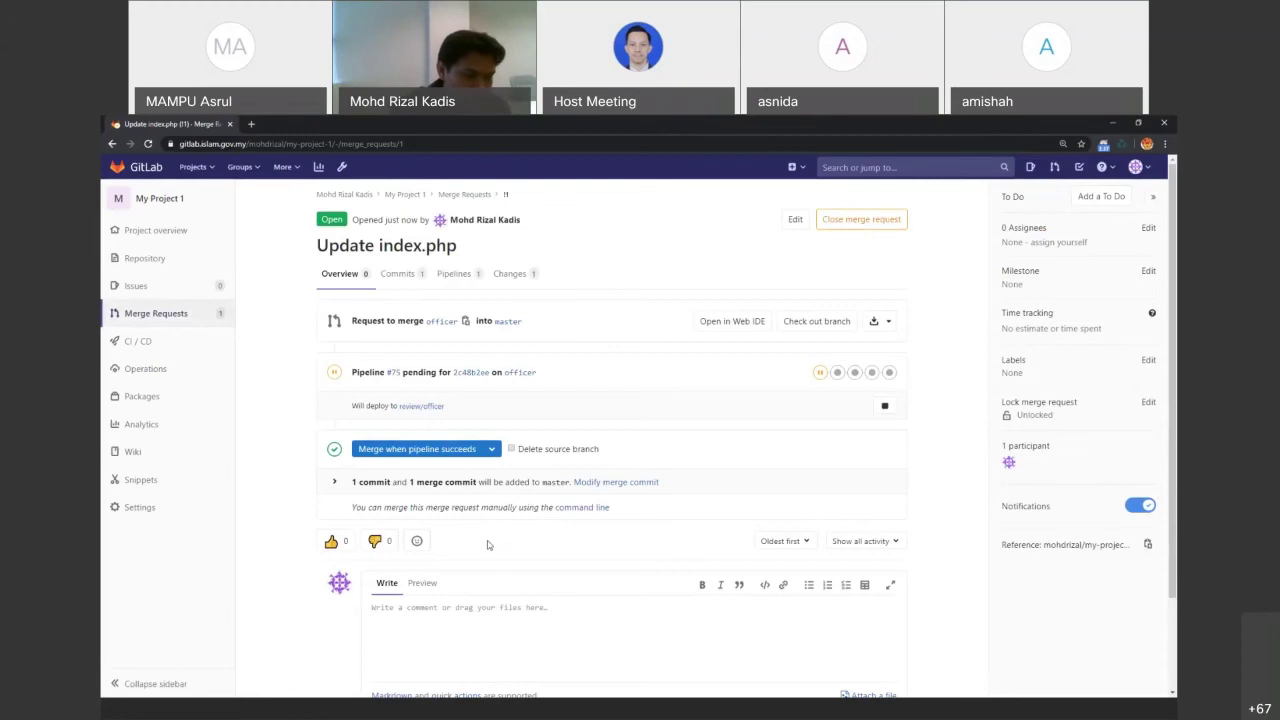
Check git status in Git Bash, then check out the master branch
{"action": "left_click", "coordinate": [718, 707]}
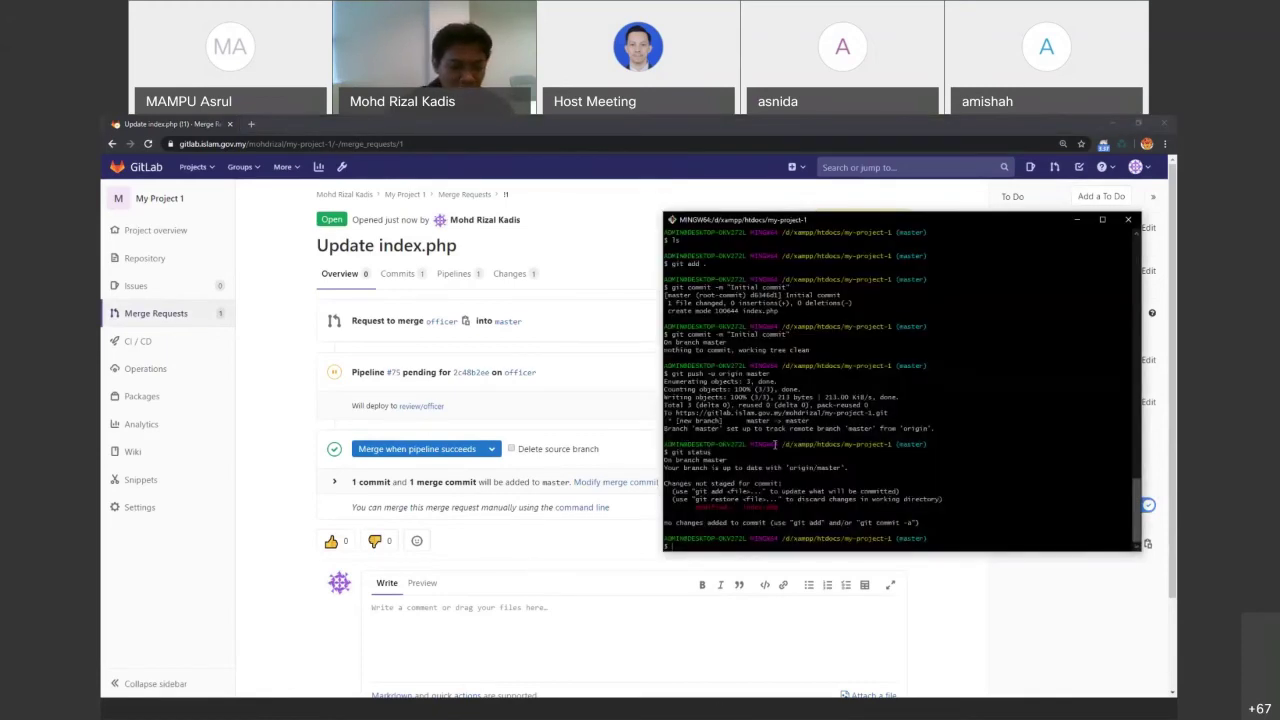
{"action": "type", "text": "git status"}
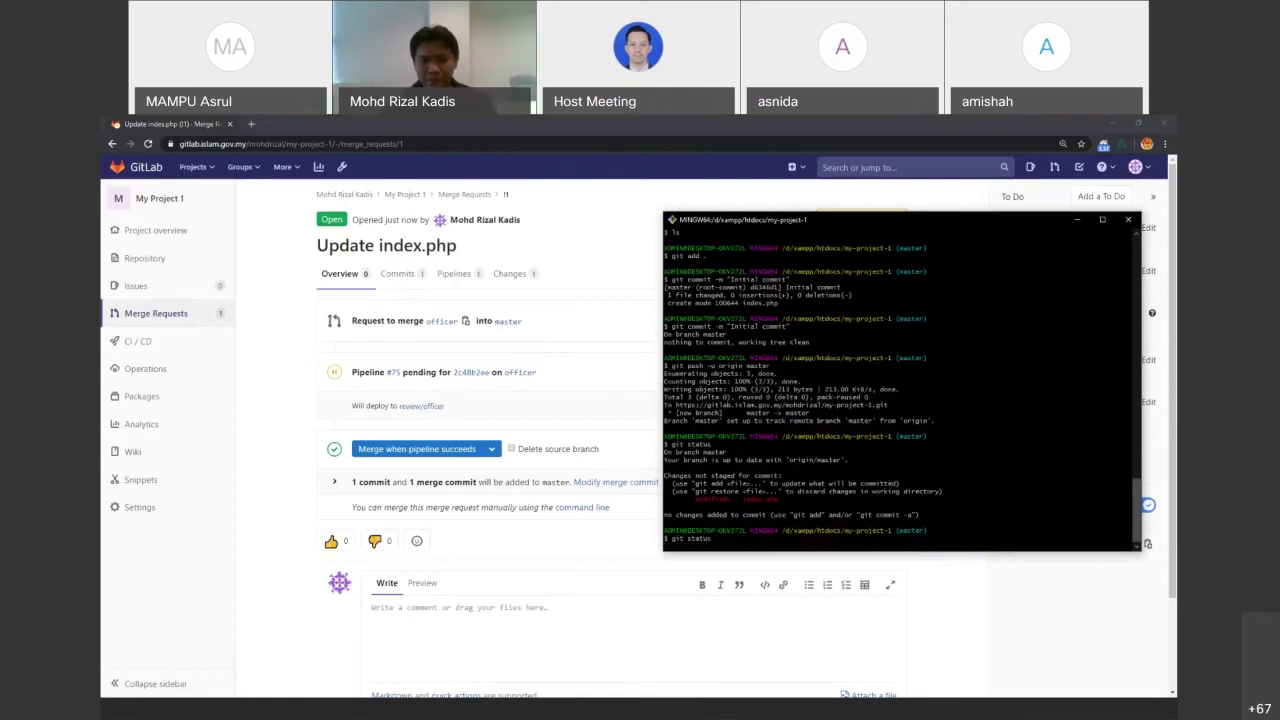
{"action": "key", "text": "Return"}
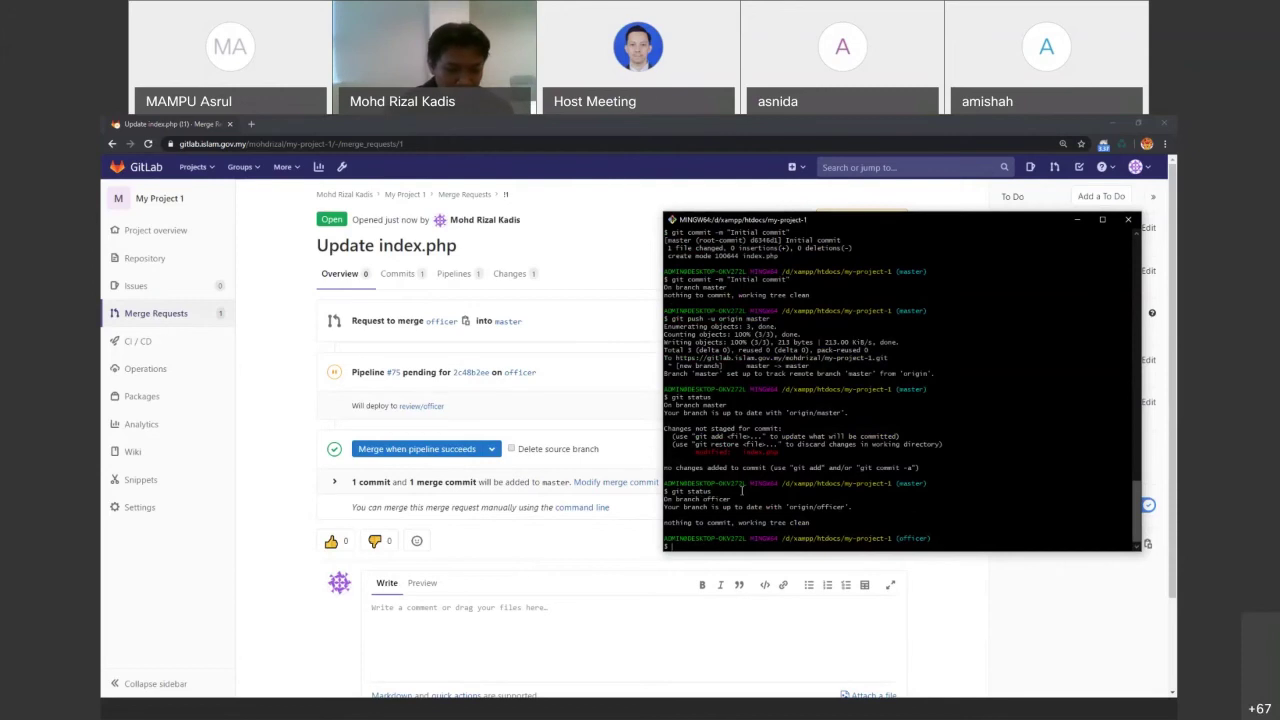
{"action": "type", "text": "git checjojht"}
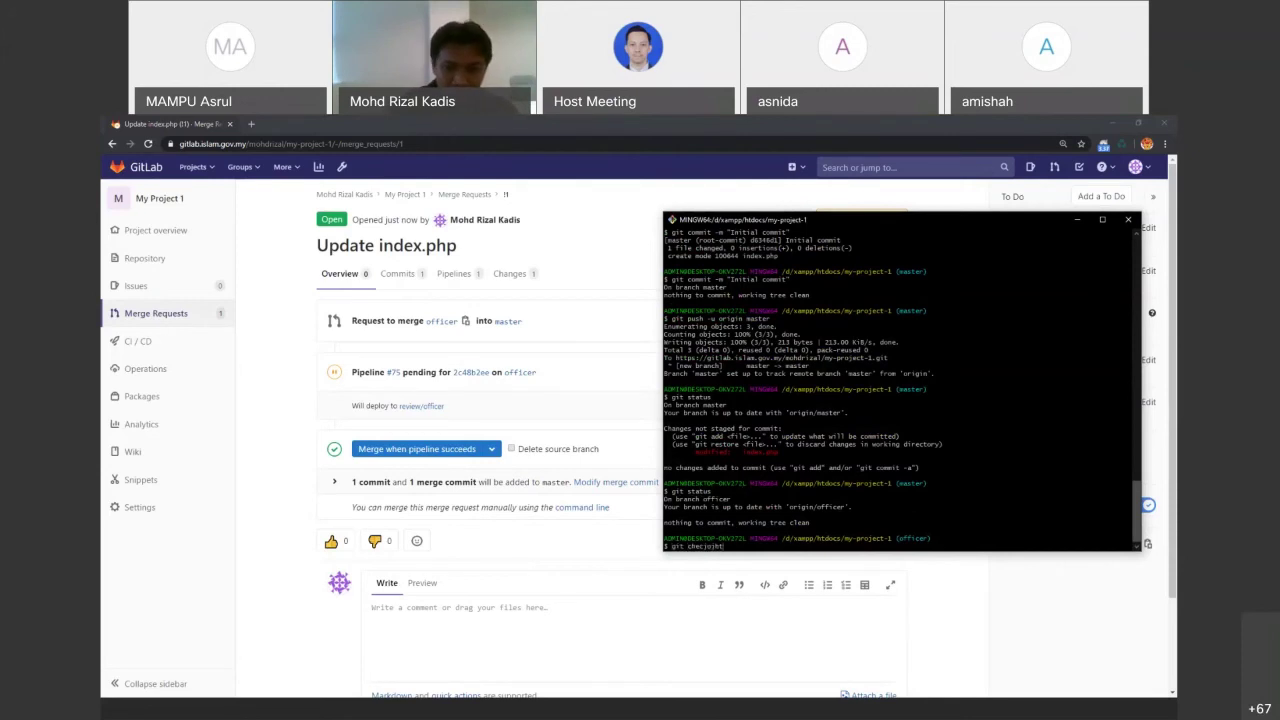
{"action": "key", "text": "BackSpace"}
{"action": "key", "text": "BackSpace"}
{"action": "key", "text": "BackSpace"}
{"action": "type", "text": "ko"}
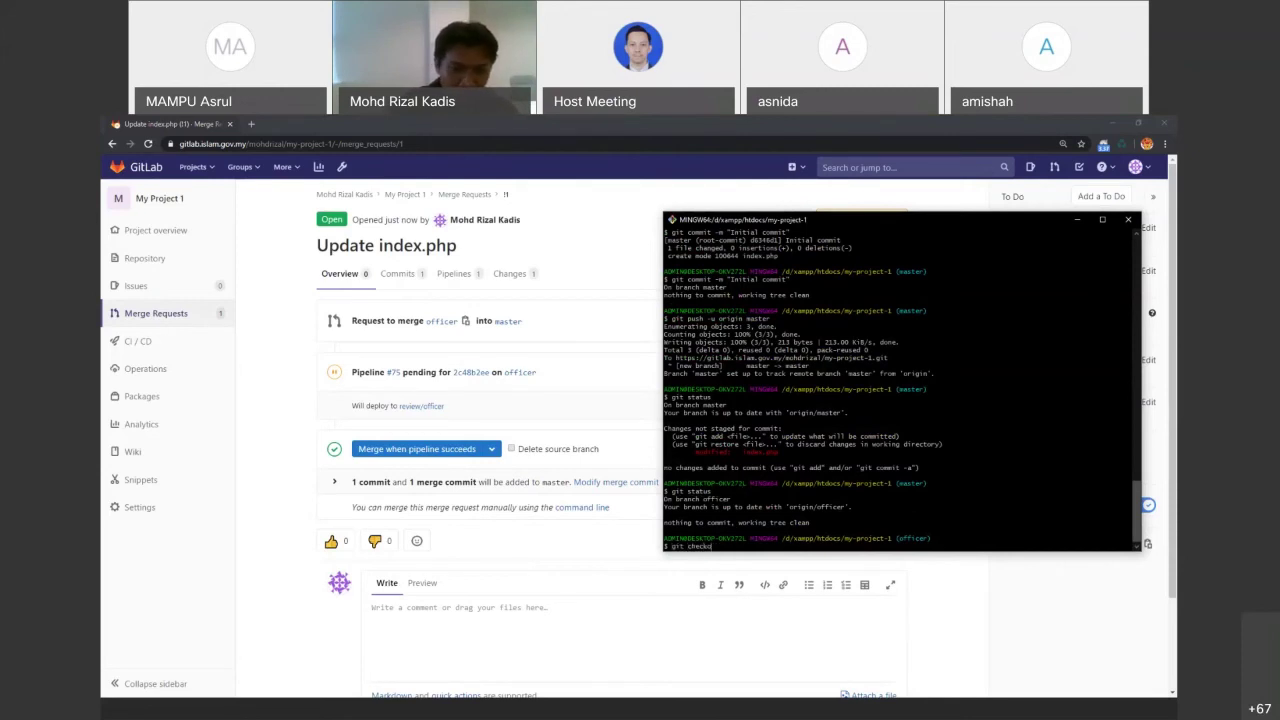
{"action": "type", "text": "ut master"}
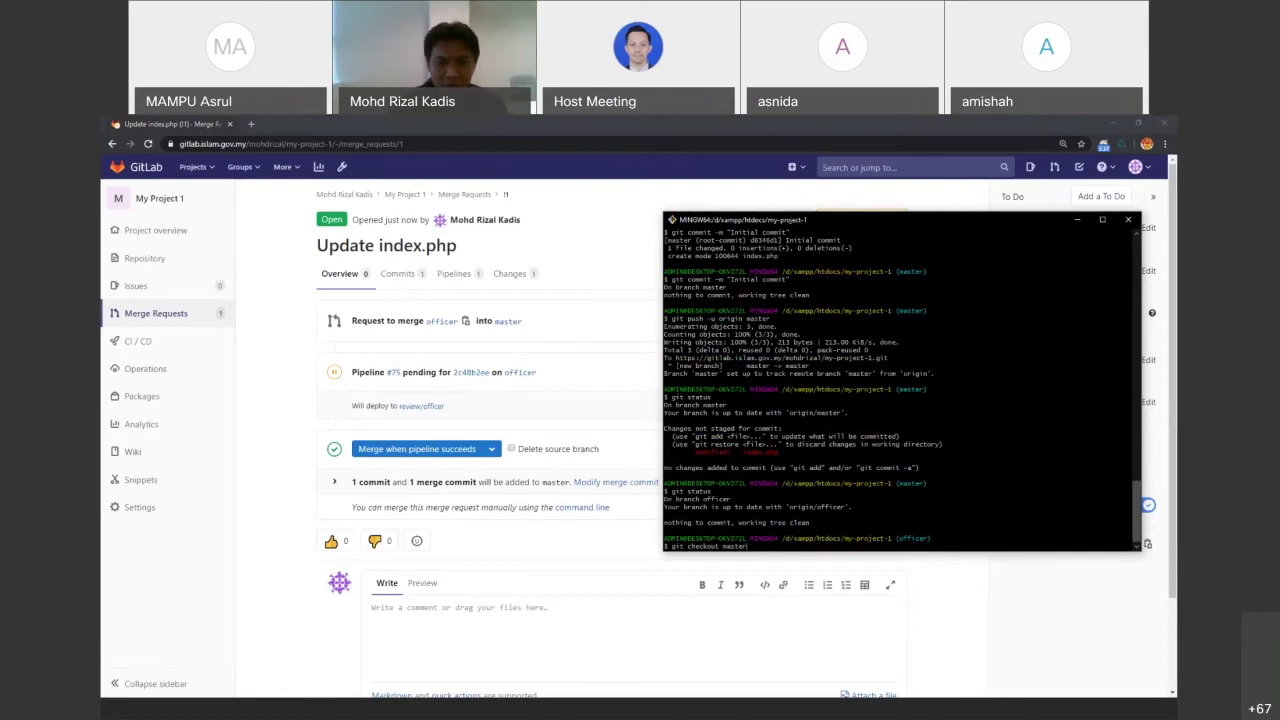
{"action": "key", "text": "Return"}
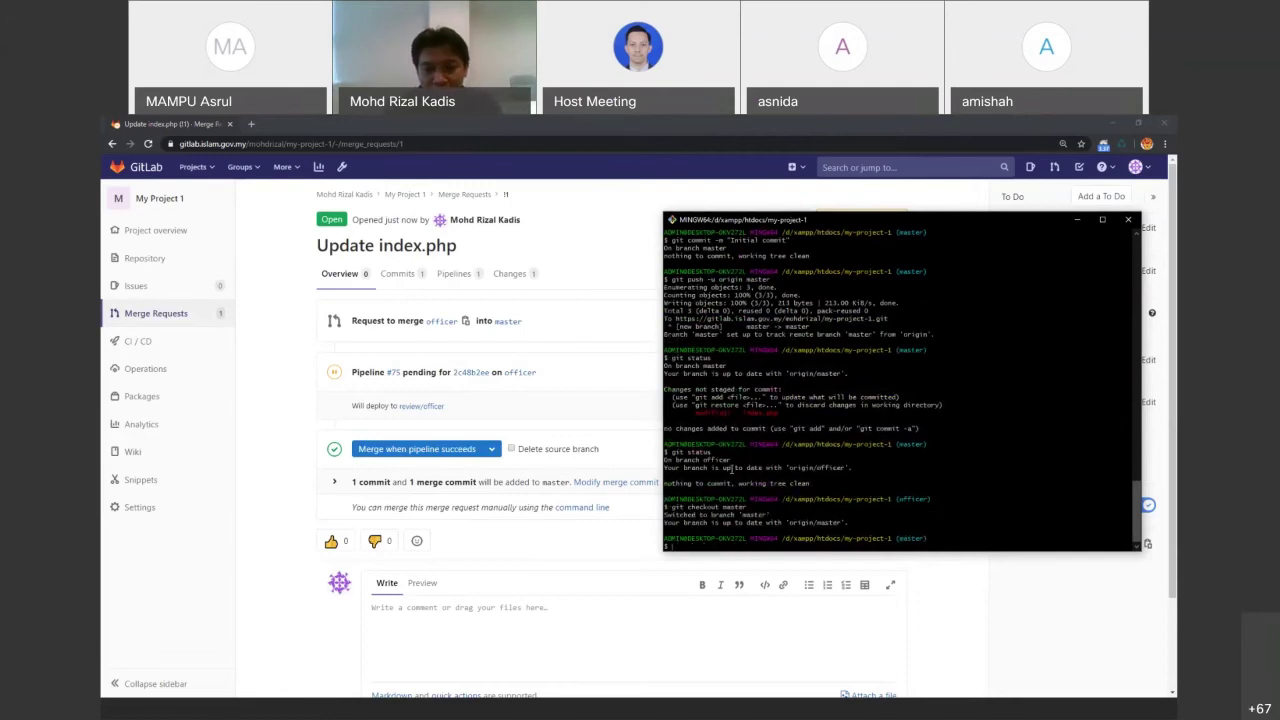
{"action": "double_click", "coordinate": [748, 515]}
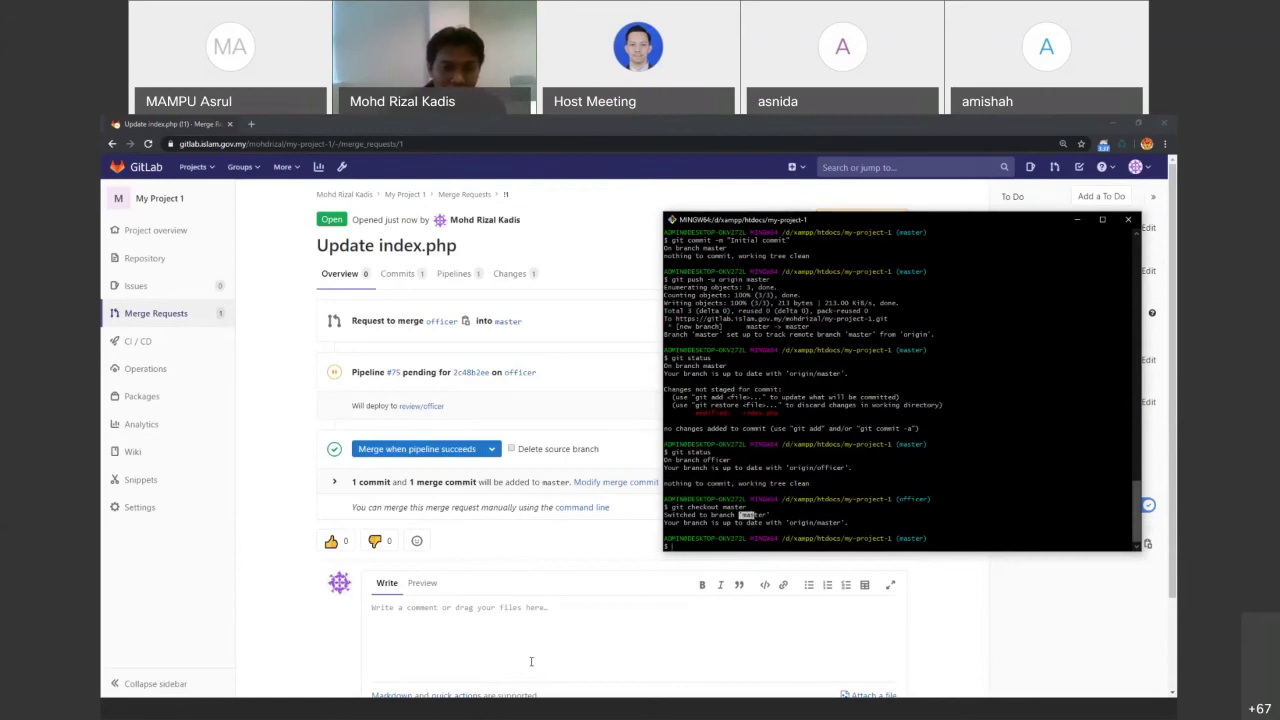
Open master's index.php from the my-project-1 folder to inspect it, then close it
{"action": "left_click", "coordinate": [419, 713]}
{"action": "left_click", "coordinate": [356, 356]}
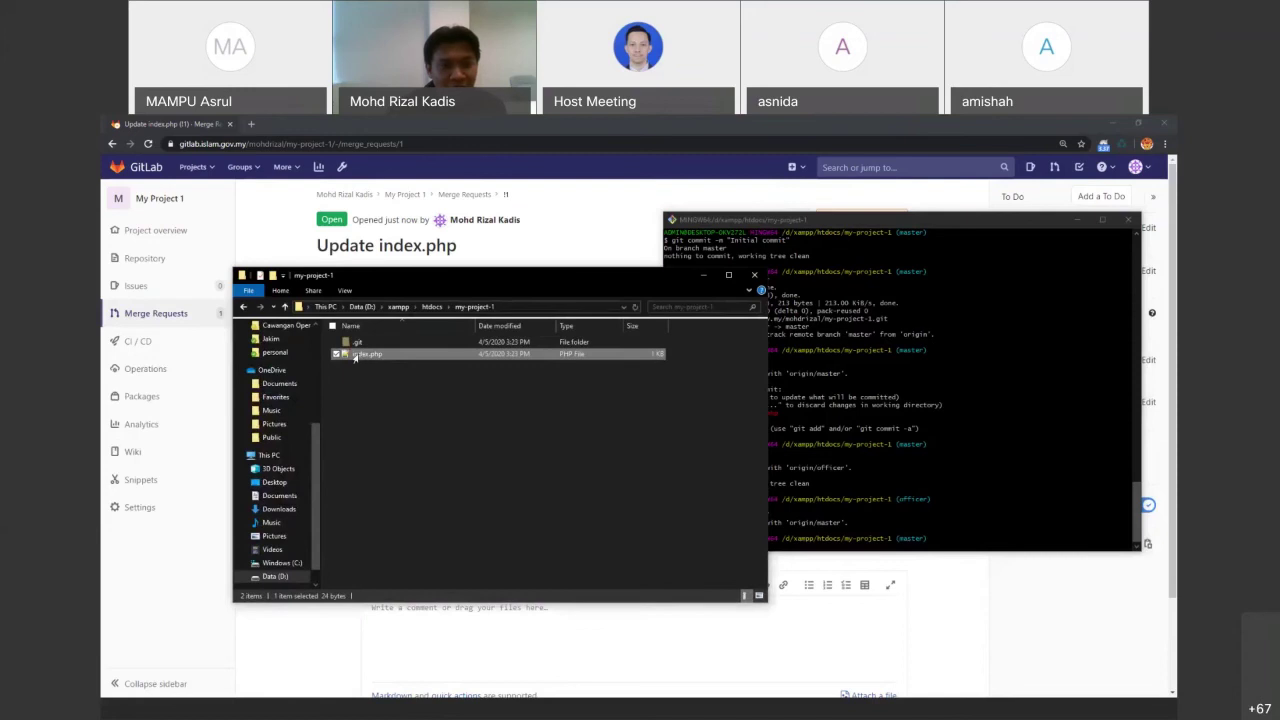
{"action": "double_click", "coordinate": [356, 356]}
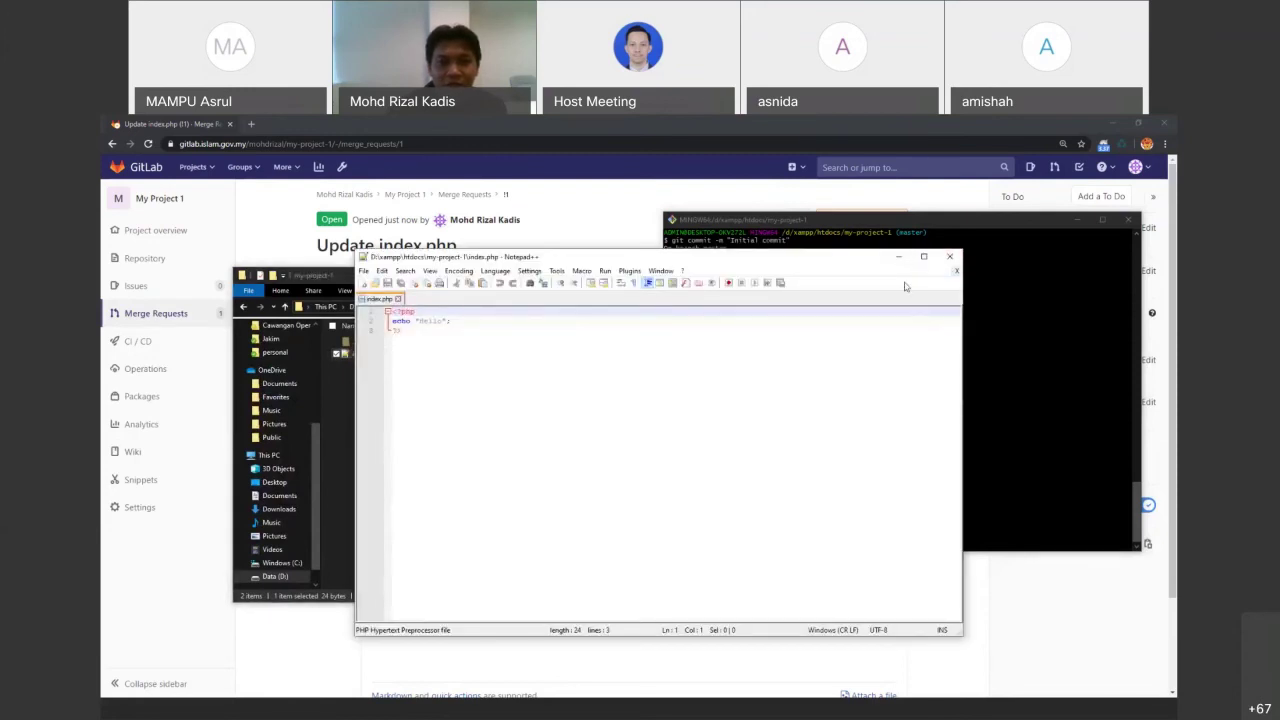
{"action": "left_click", "coordinate": [397, 298]}
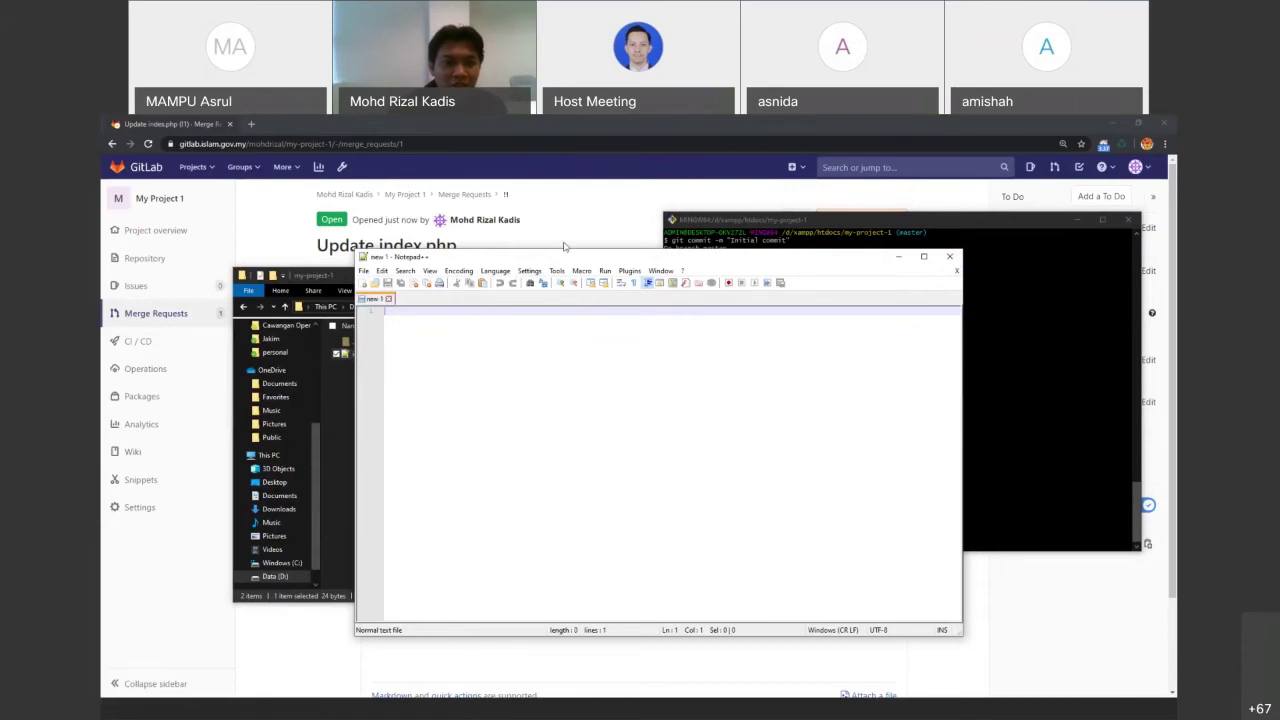
{"action": "left_click", "coordinate": [565, 247]}
Merge request !1 into master immediately and open the repository's Files list
{"action": "left_click", "coordinate": [492, 449]}
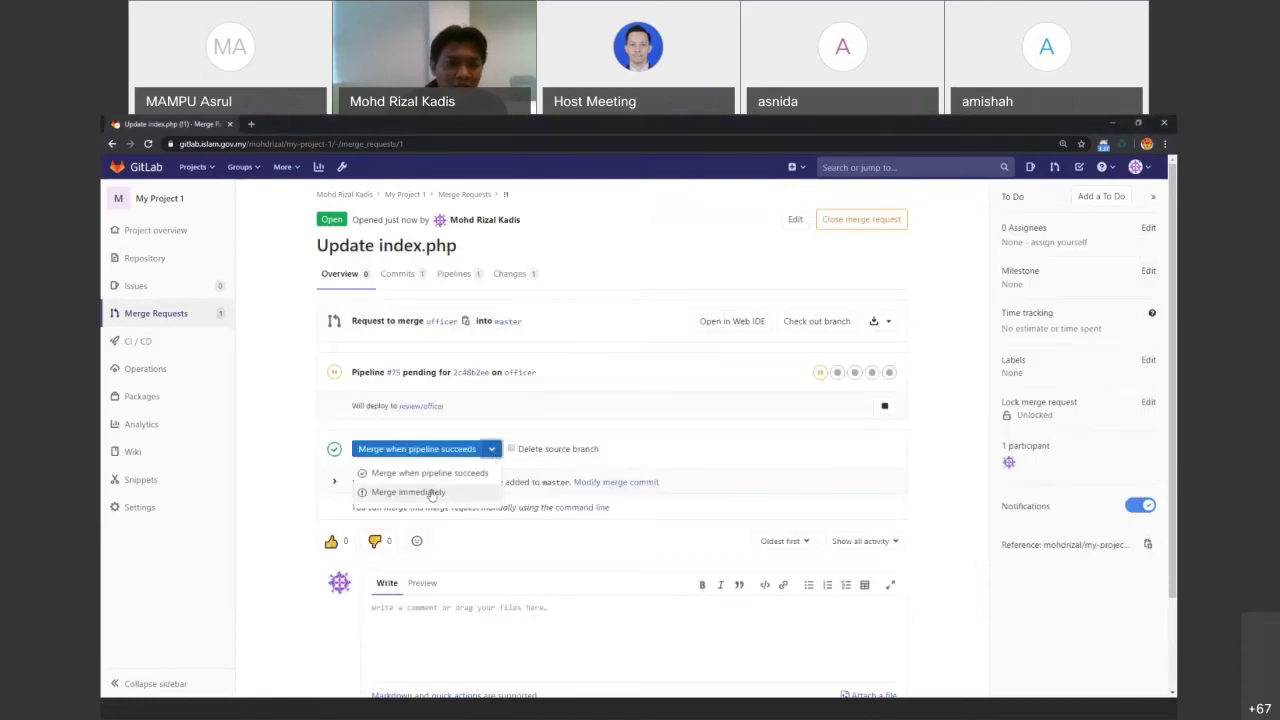
{"action": "left_click", "coordinate": [432, 493]}
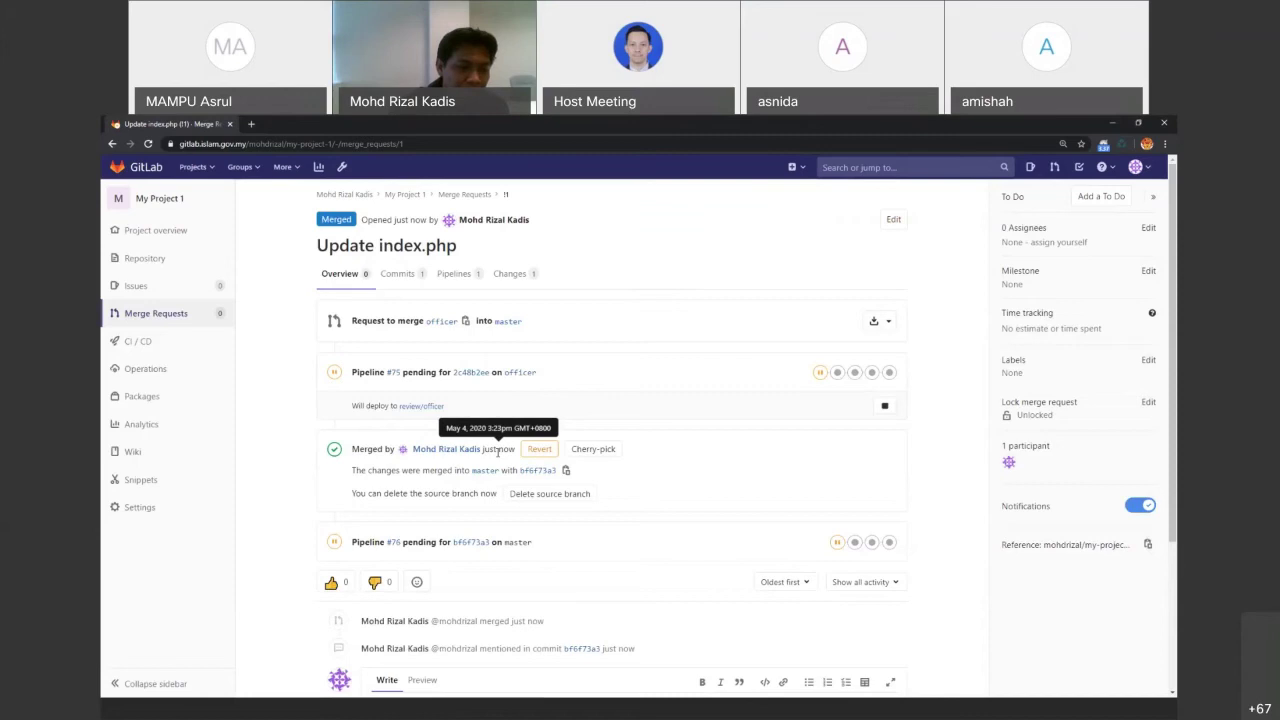
{"action": "mouse_move", "coordinate": [143, 264]}
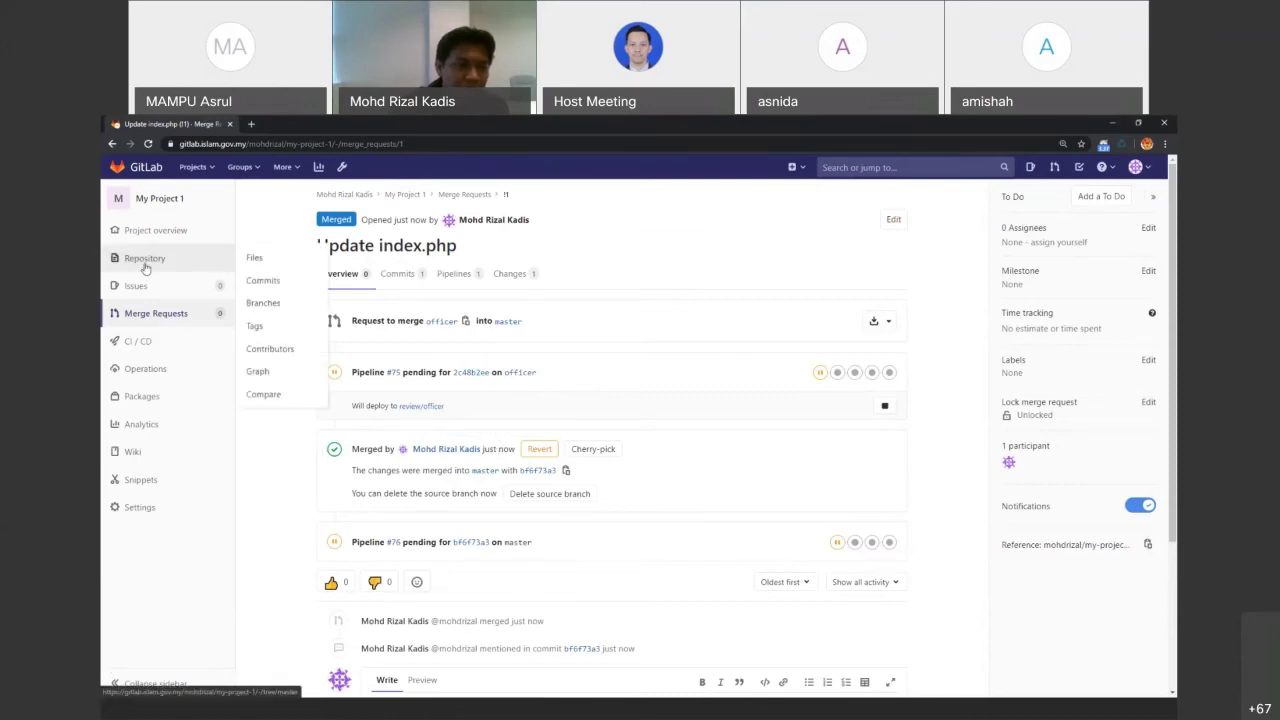
{"action": "left_click", "coordinate": [263, 280]}
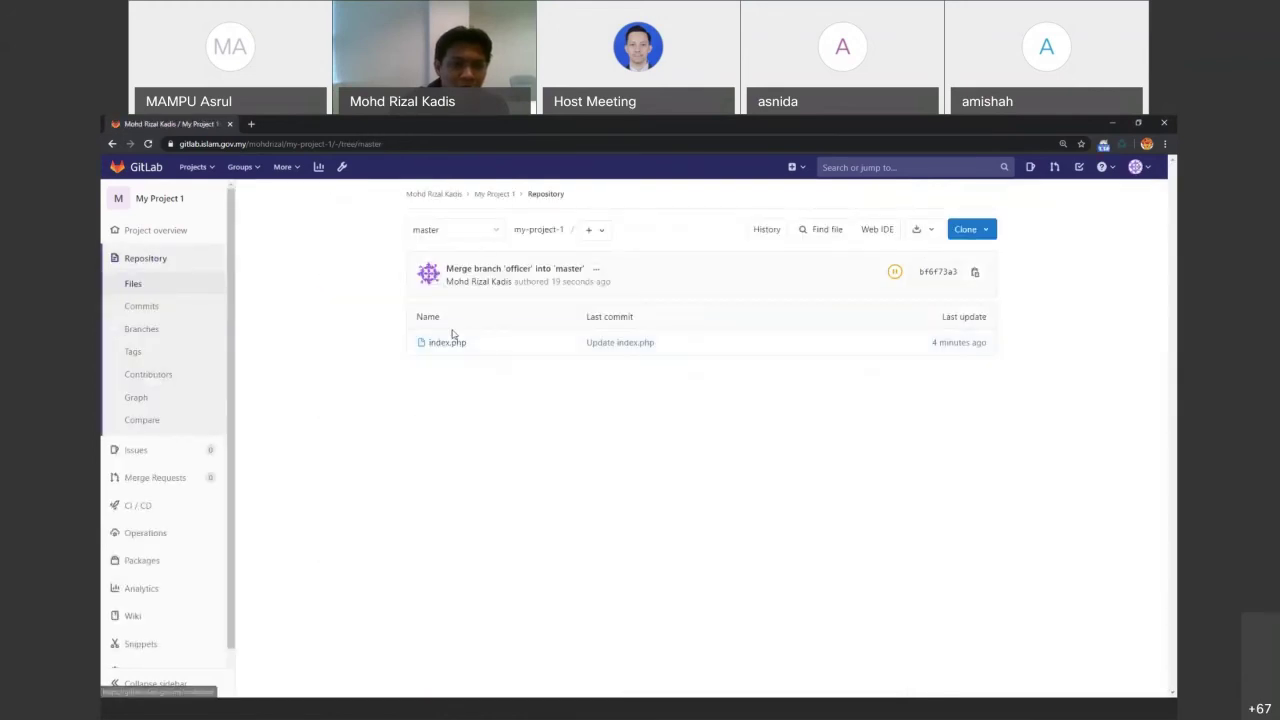
Open master's index.php and highlight the 'Working from branch officer' line
{"action": "left_click", "coordinate": [446, 343]}
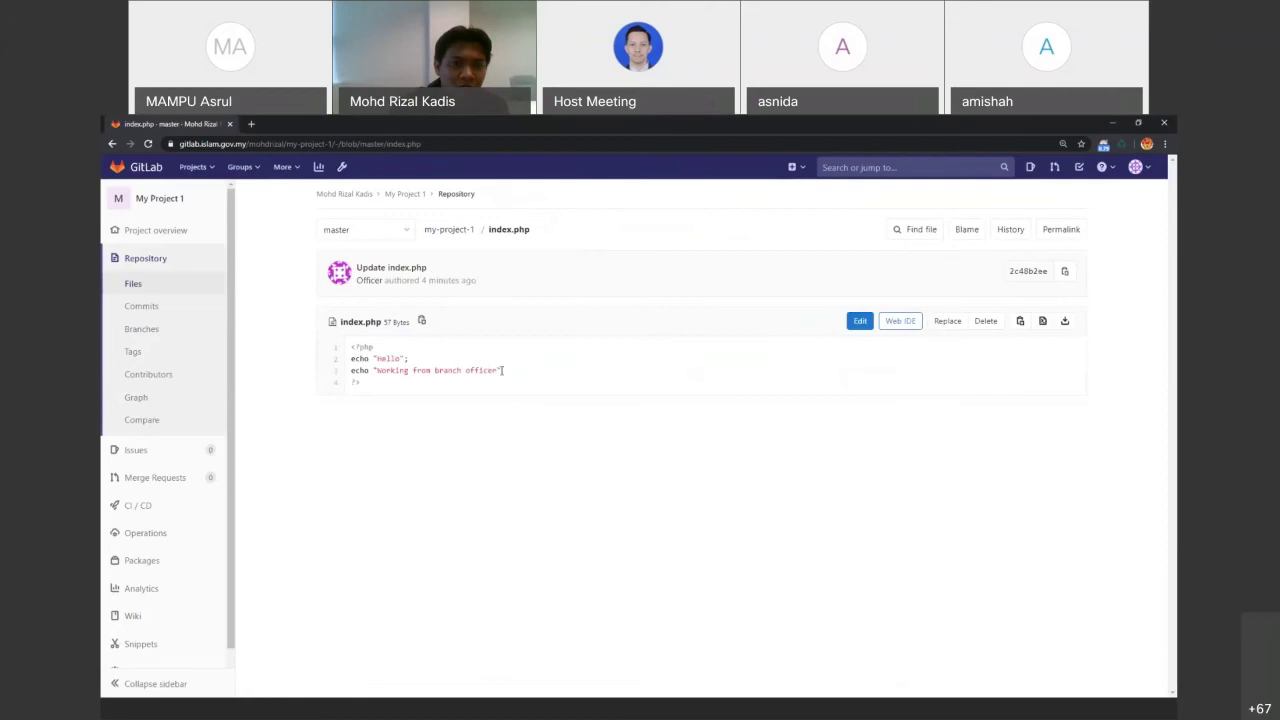
{"action": "left_click_drag", "start_coordinate": [501, 370], "coordinate": [351, 374]}
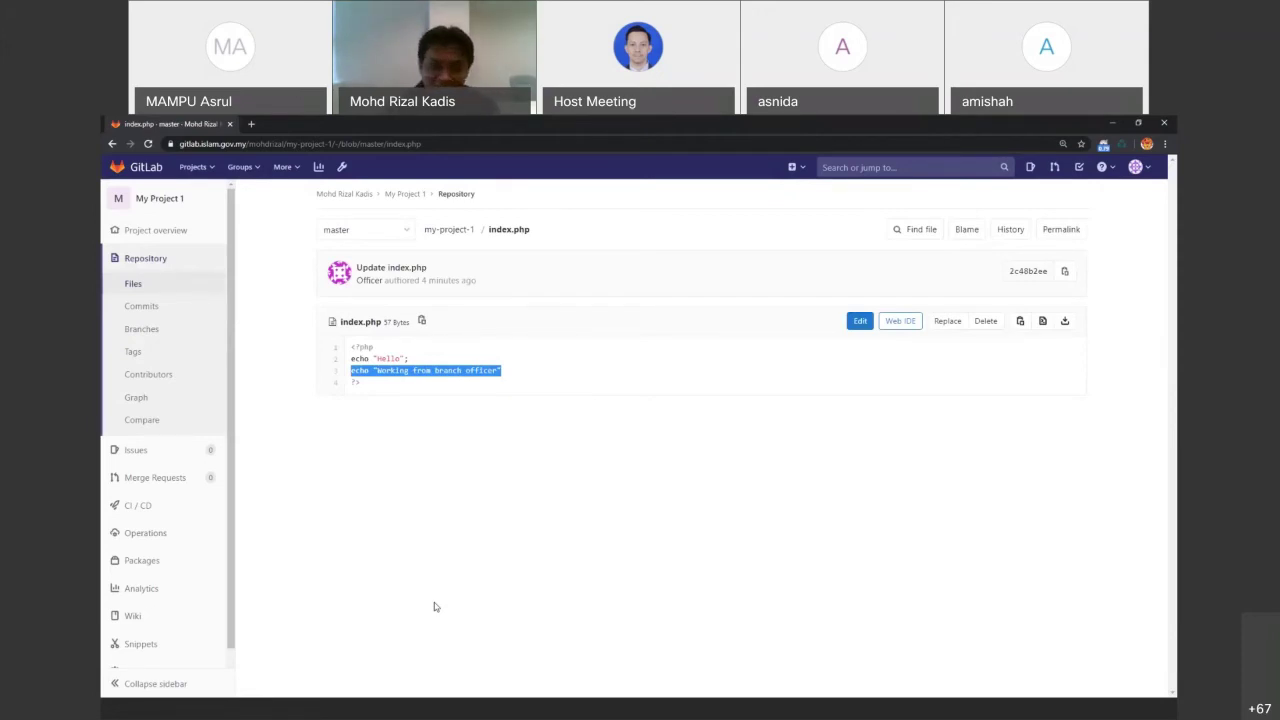
{"action": "left_click", "coordinate": [606, 714]}
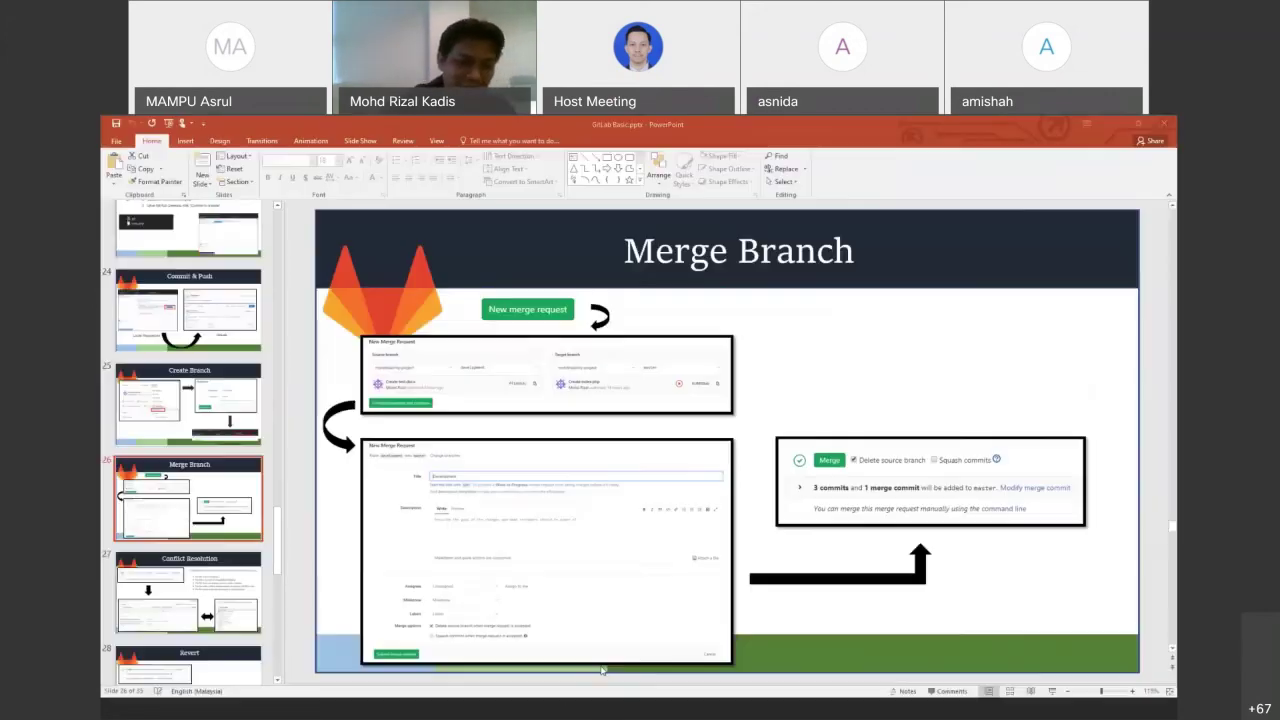
Go to slide 27, Conflict Resolution, in the slide panel
{"action": "left_click", "coordinate": [183, 580]}
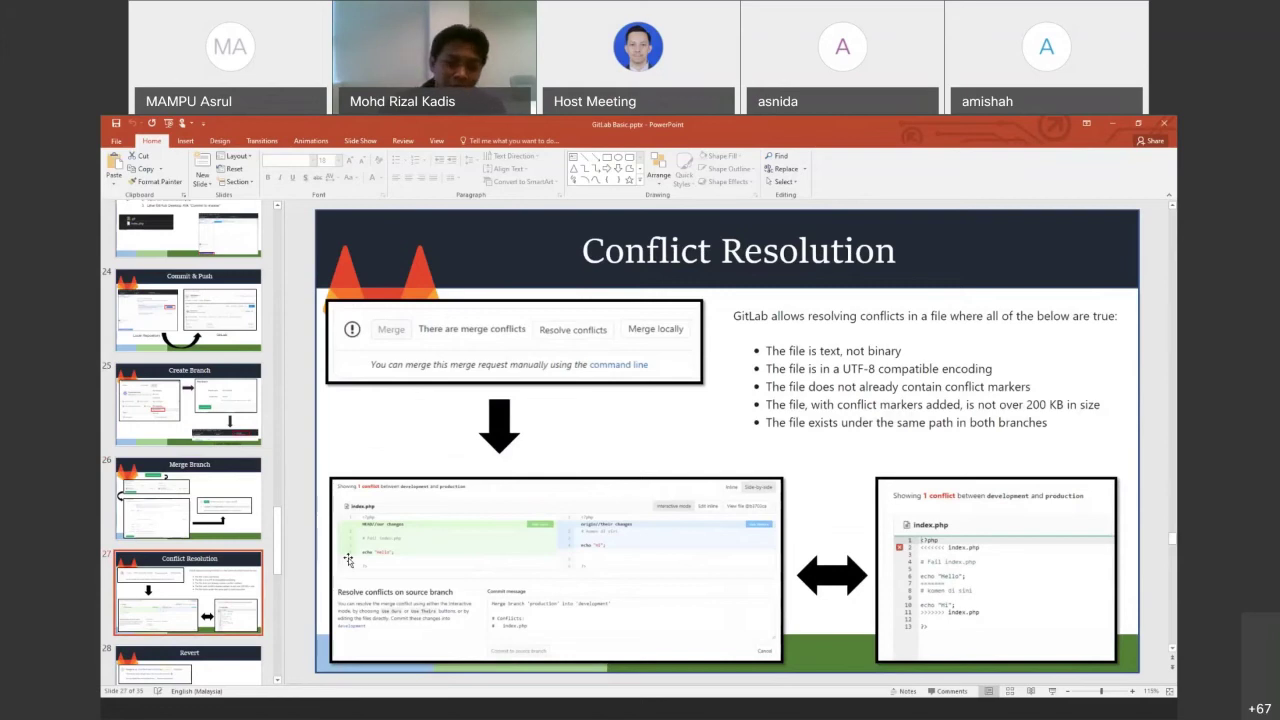
Open the my-project-1 folder under htdocs in File Explorer
{"action": "key", "text": "alt+Tab"}
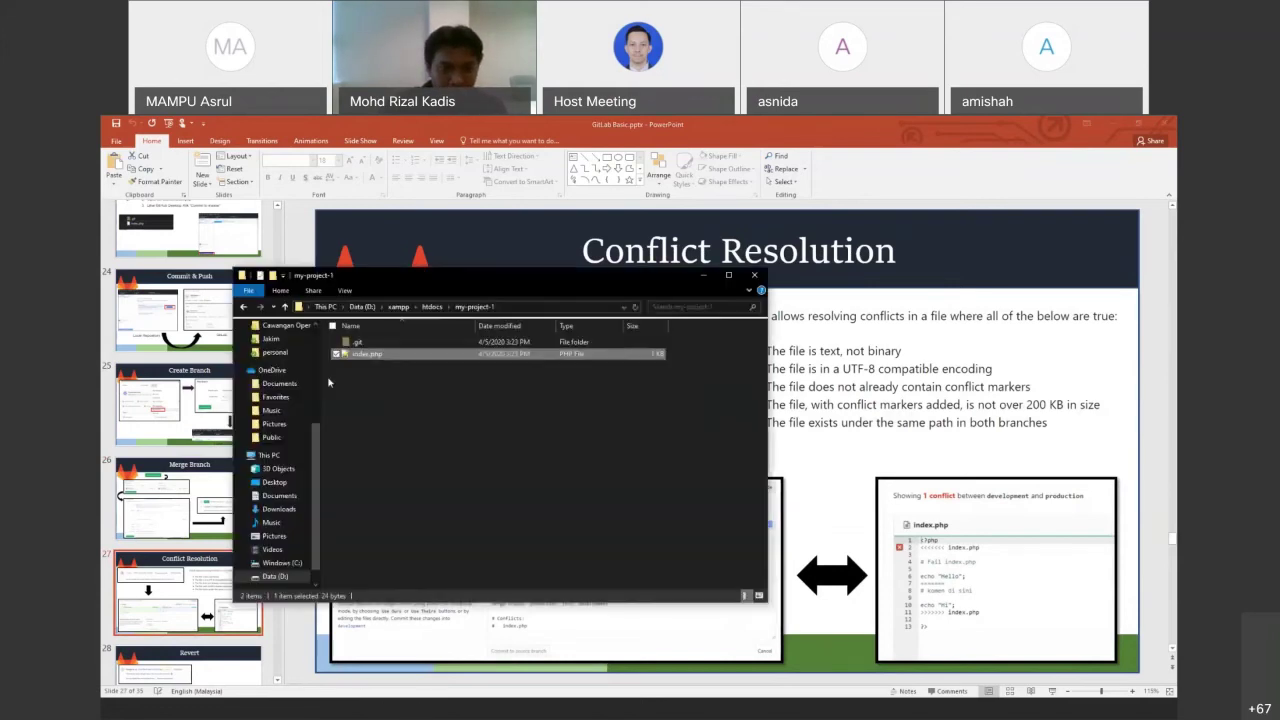
{"action": "left_click", "coordinate": [432, 307]}
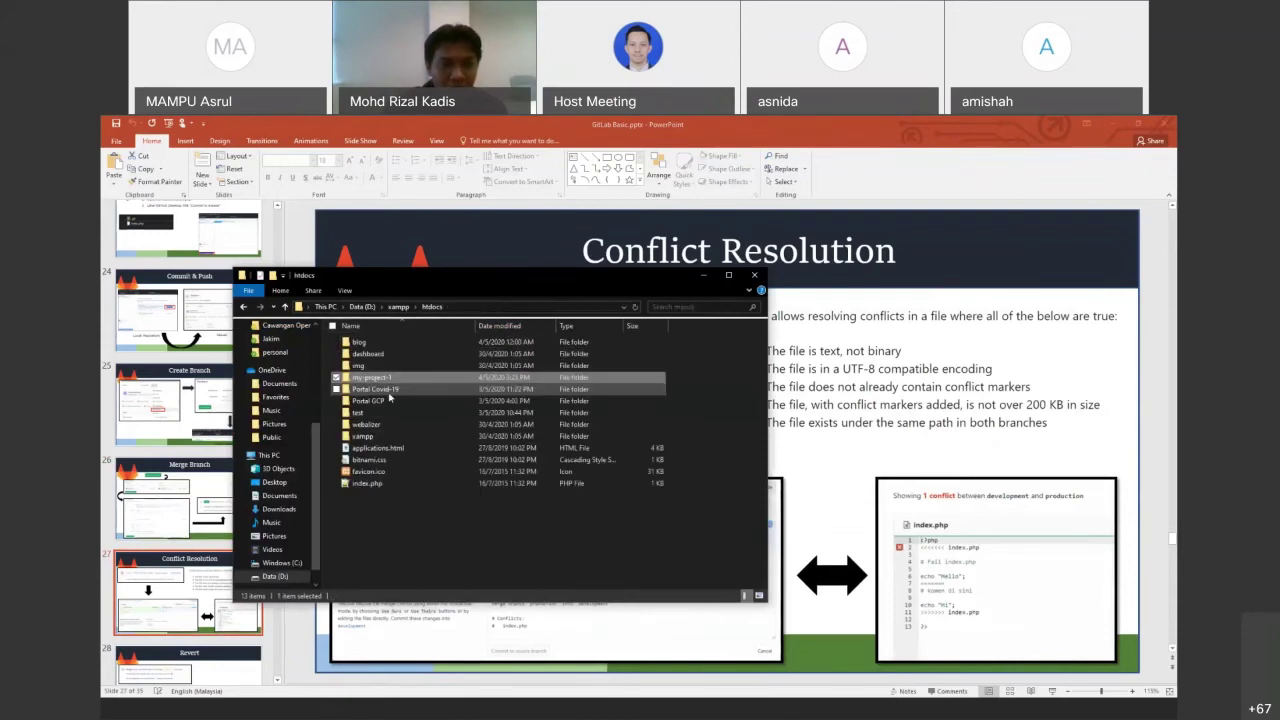
{"action": "double_click", "coordinate": [380, 378]}
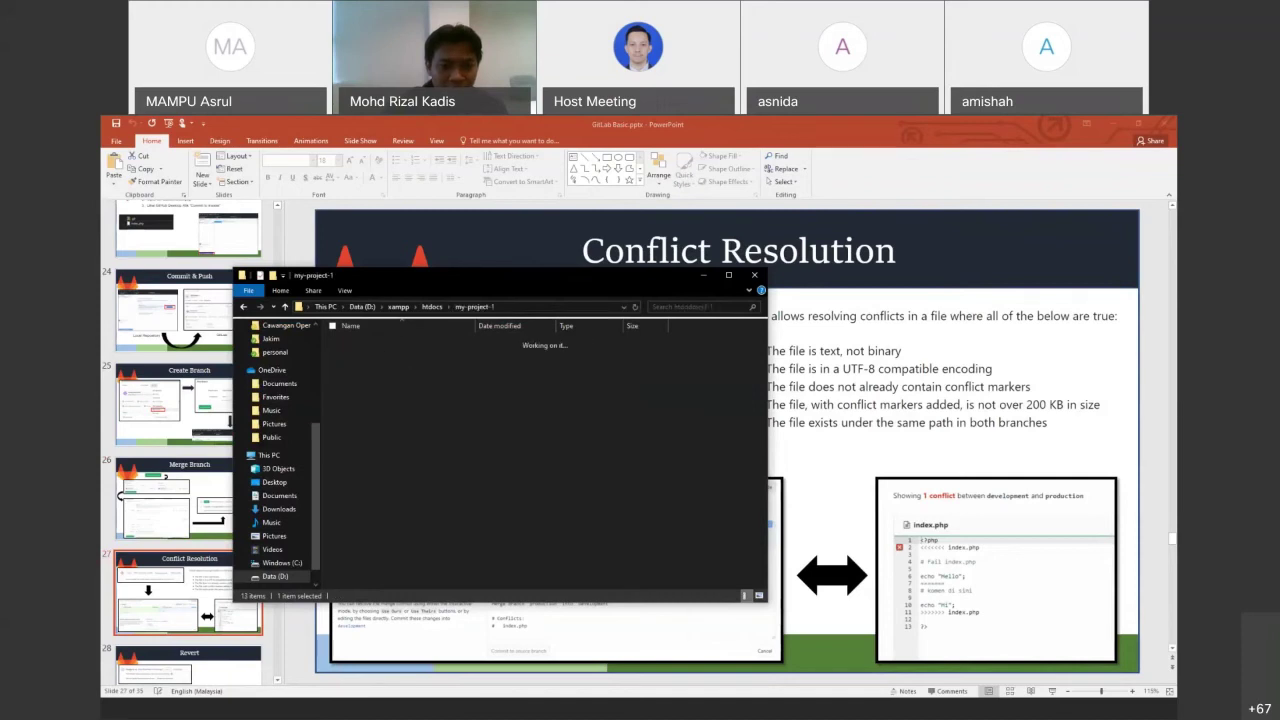
Make officer the current branch in GitHub Desktop and select index.php in the project folder
{"action": "key", "text": "alt+Tab"}
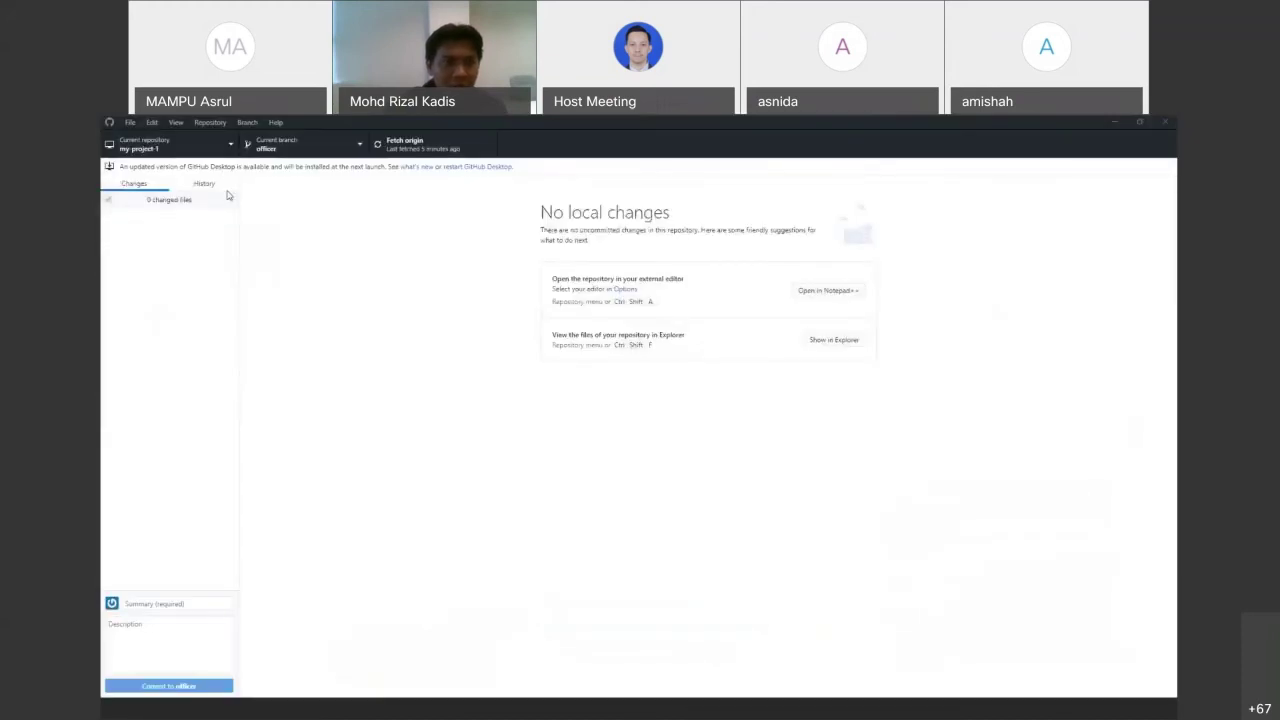
{"action": "left_click", "coordinate": [300, 143]}
{"action": "left_click", "coordinate": [266, 242]}
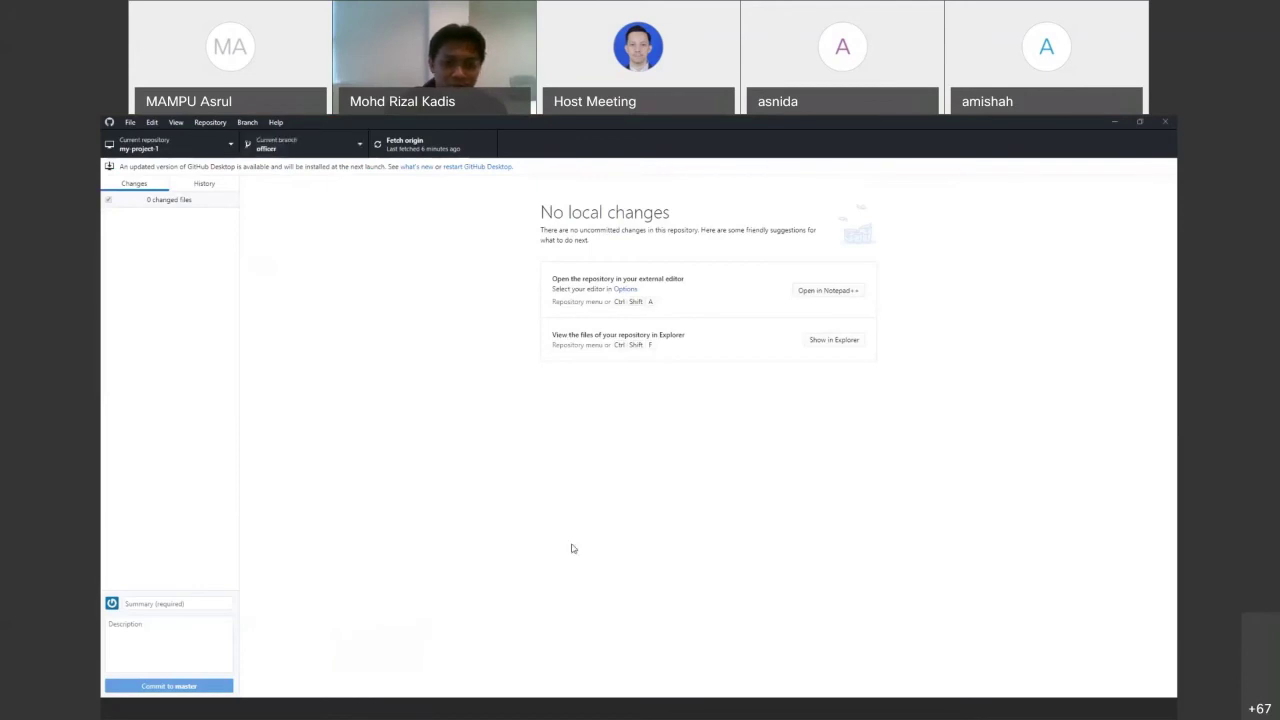
{"action": "left_click", "coordinate": [737, 711]}
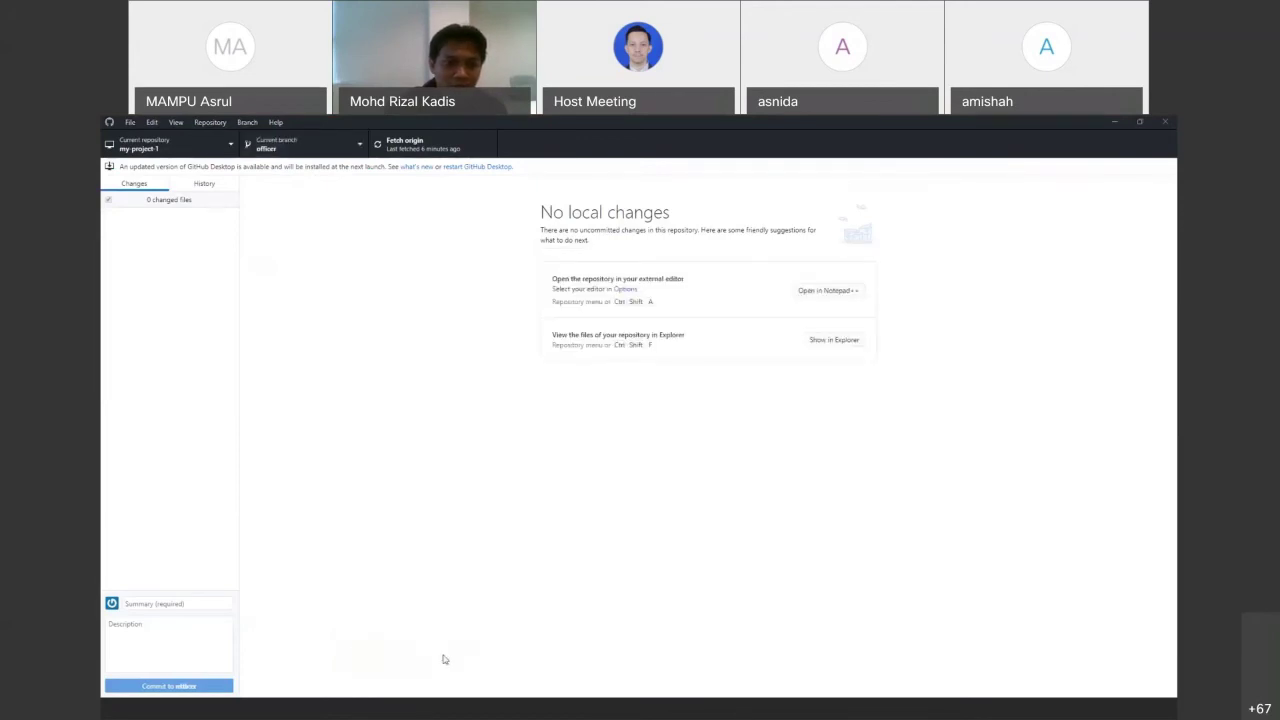
{"action": "left_click", "coordinate": [420, 708]}
{"action": "left_click", "coordinate": [366, 354]}
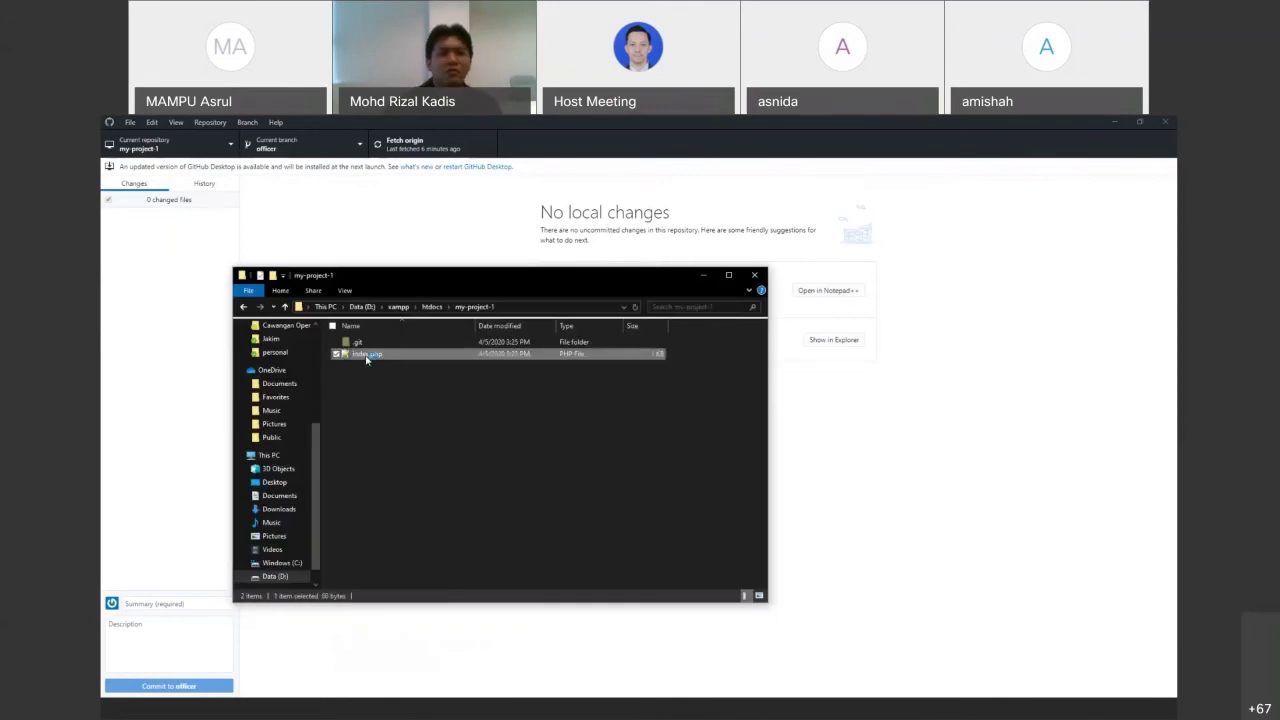
Add echo "Update from officer"; after line 3 of index.php, save, and review it in GitHub Desktop
{"action": "double_click", "coordinate": [366, 355]}
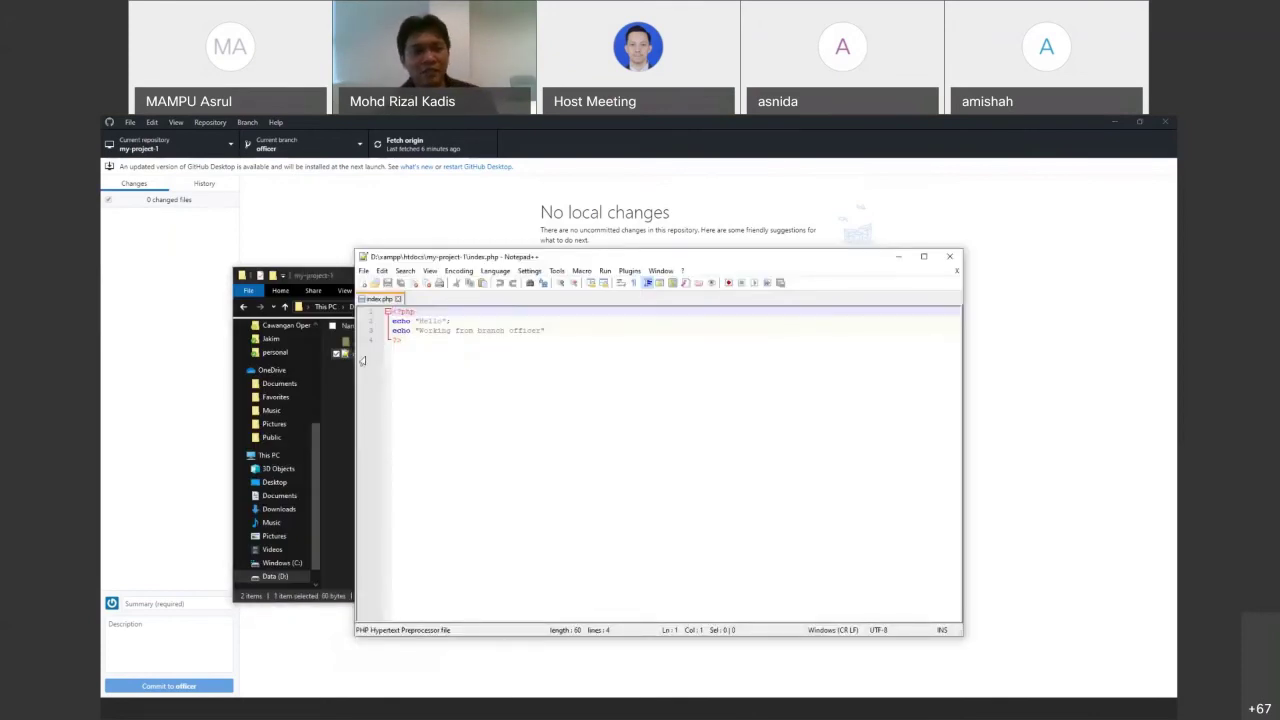
{"action": "left_click", "coordinate": [546, 331]}
{"action": "key", "text": "Return"}
{"action": "type", "text": "echo "}
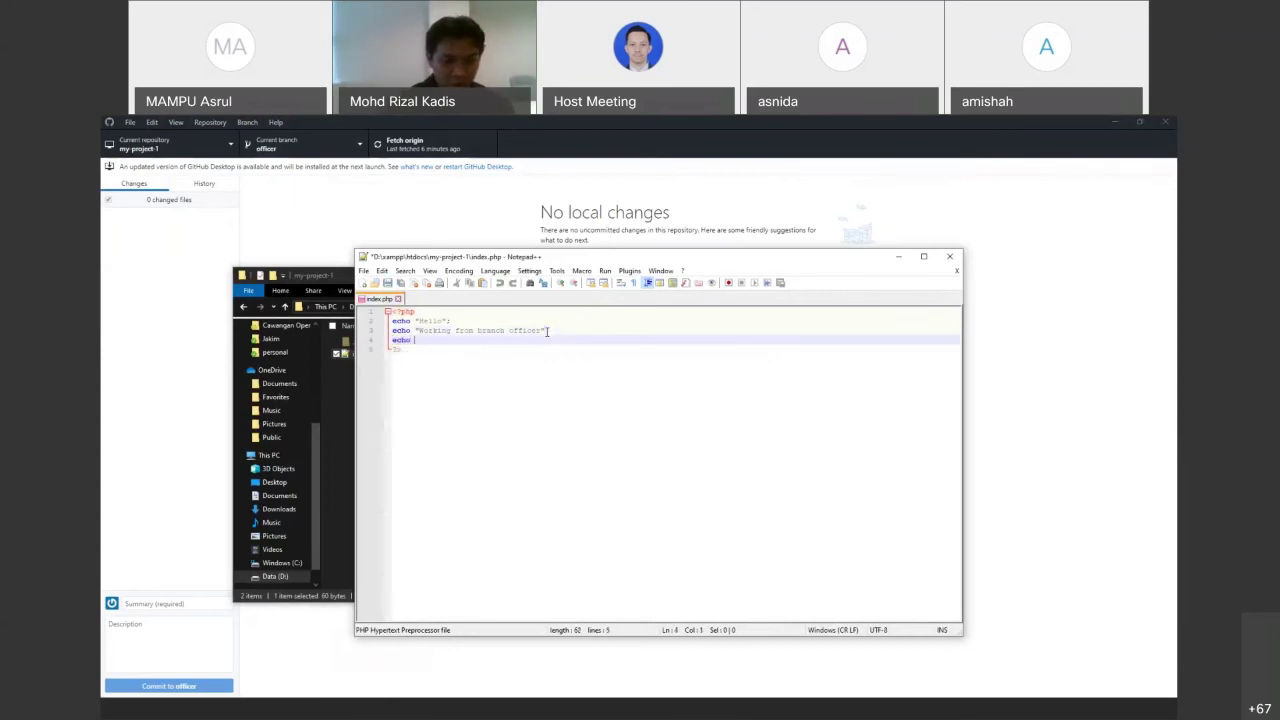
{"action": "type", "text": "\"\";"}
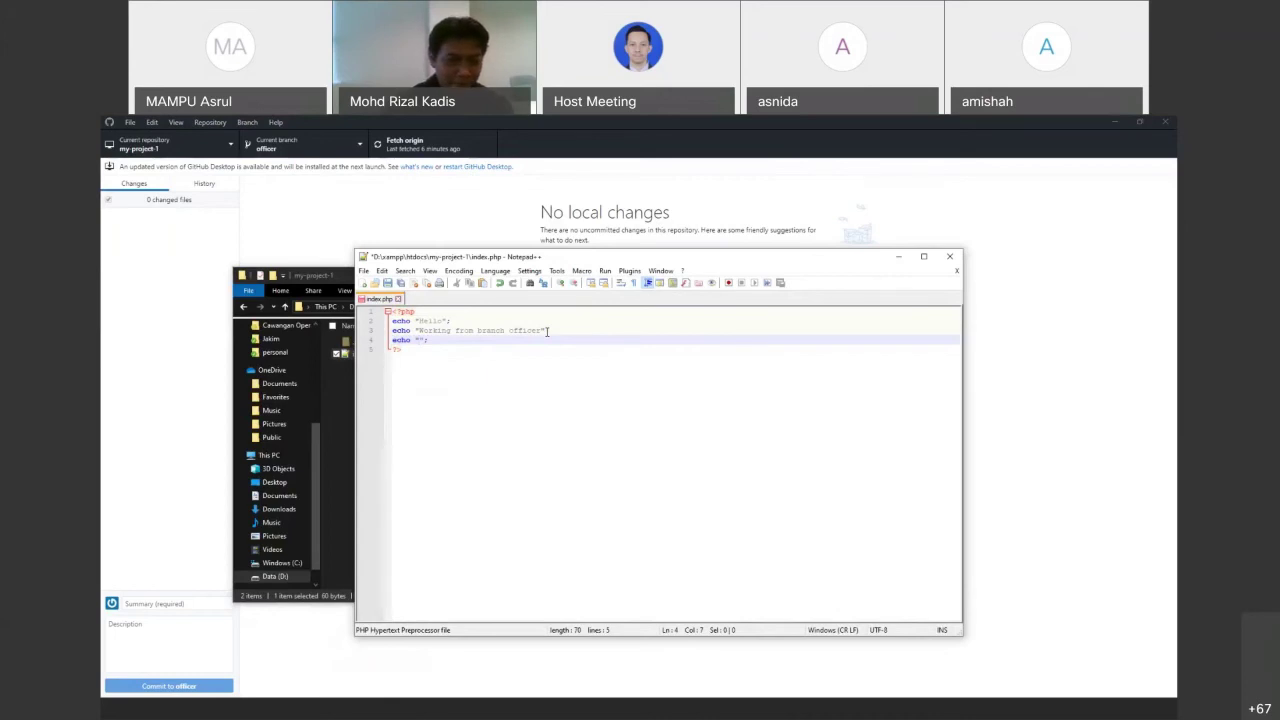
{"action": "type", "text": "Update from of"}
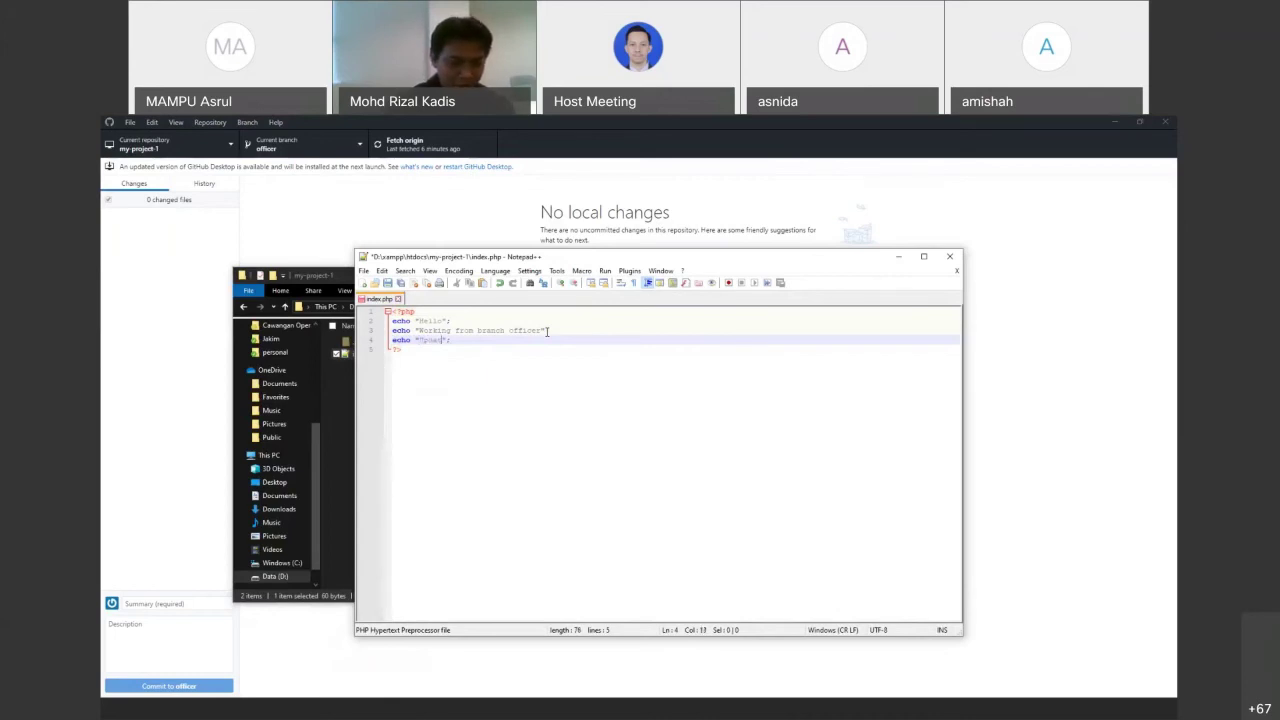
{"action": "type", "text": "ficer"}
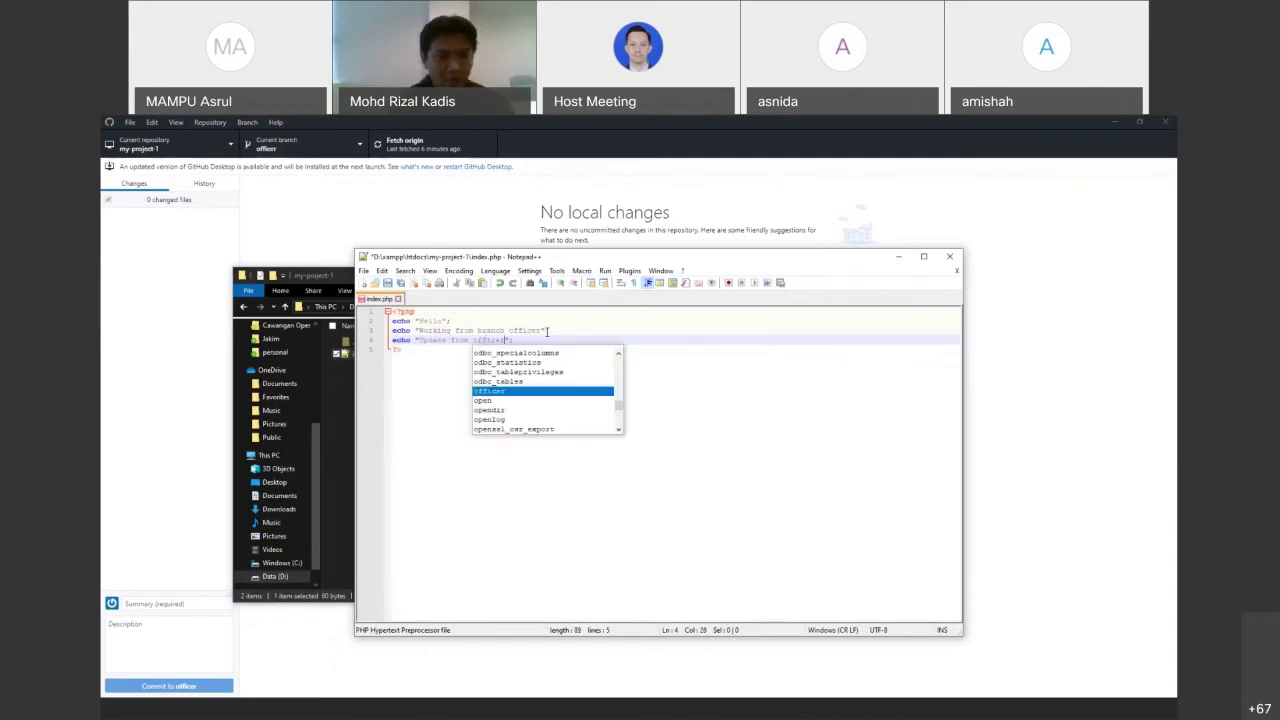
{"action": "key", "text": "ctrl+s"}
{"action": "left_click", "coordinate": [700, 374]}
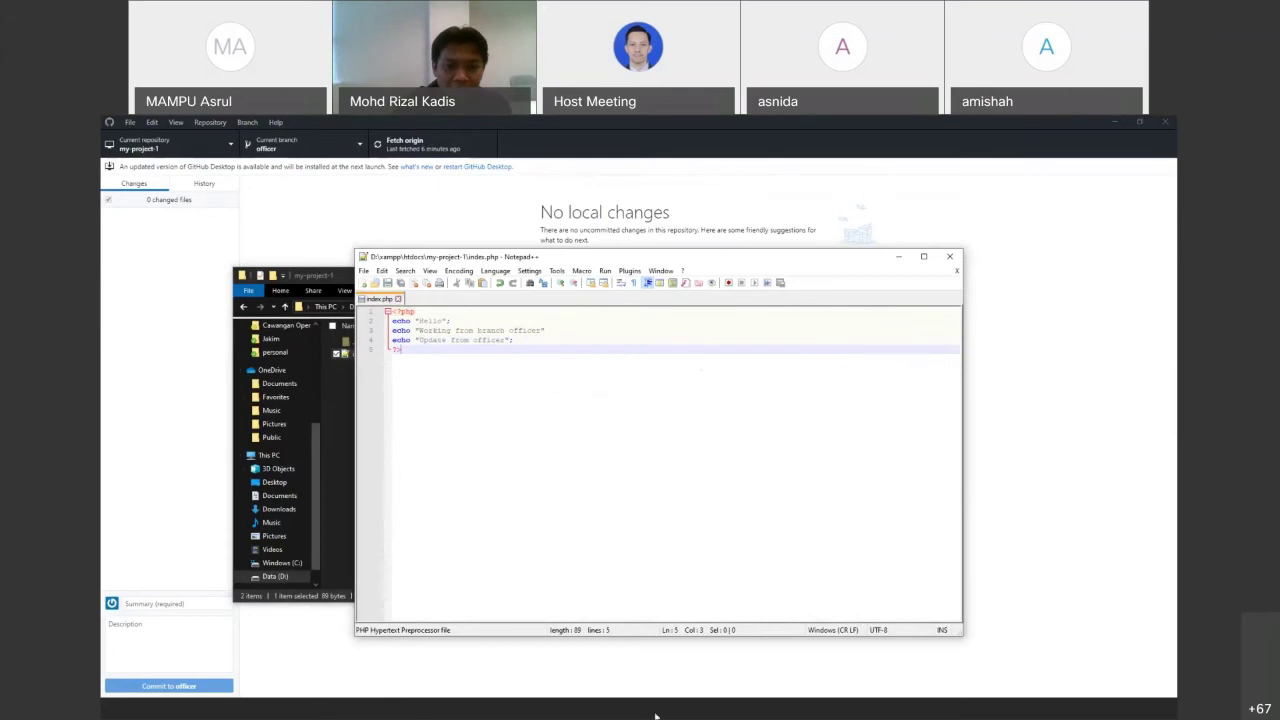
{"action": "left_click", "coordinate": [685, 715]}
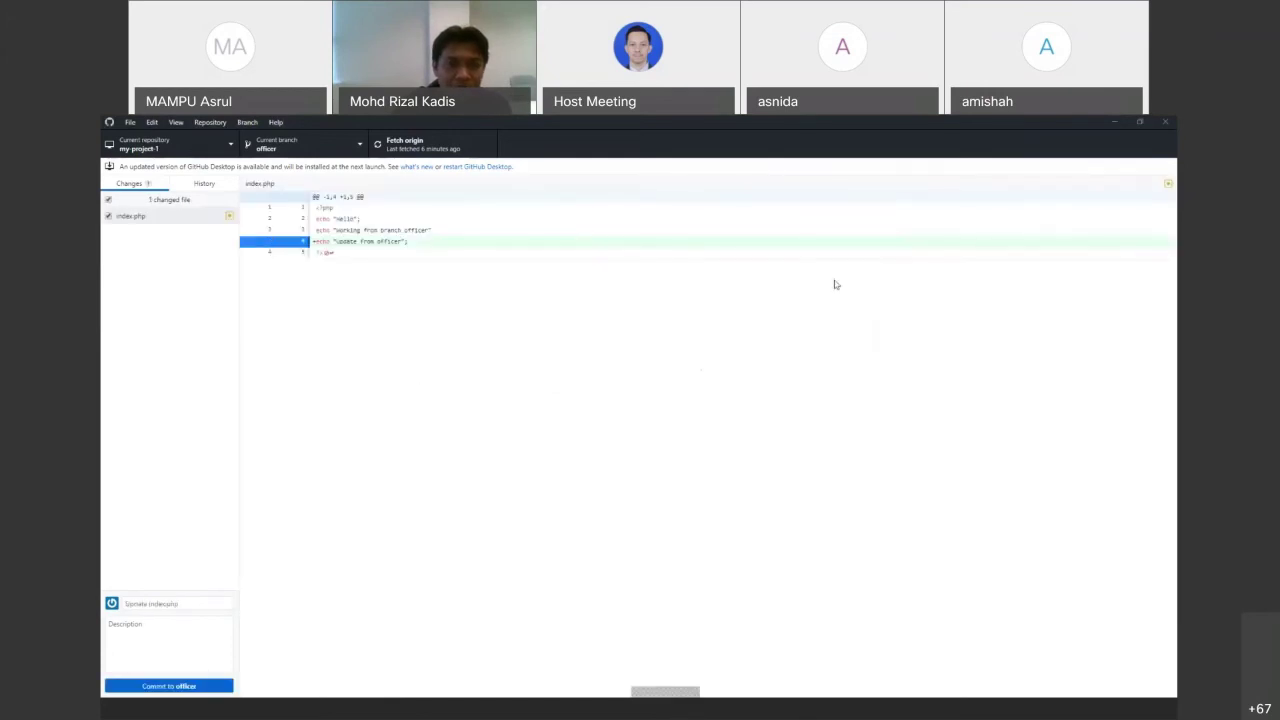
{"action": "left_click", "coordinate": [189, 689]}
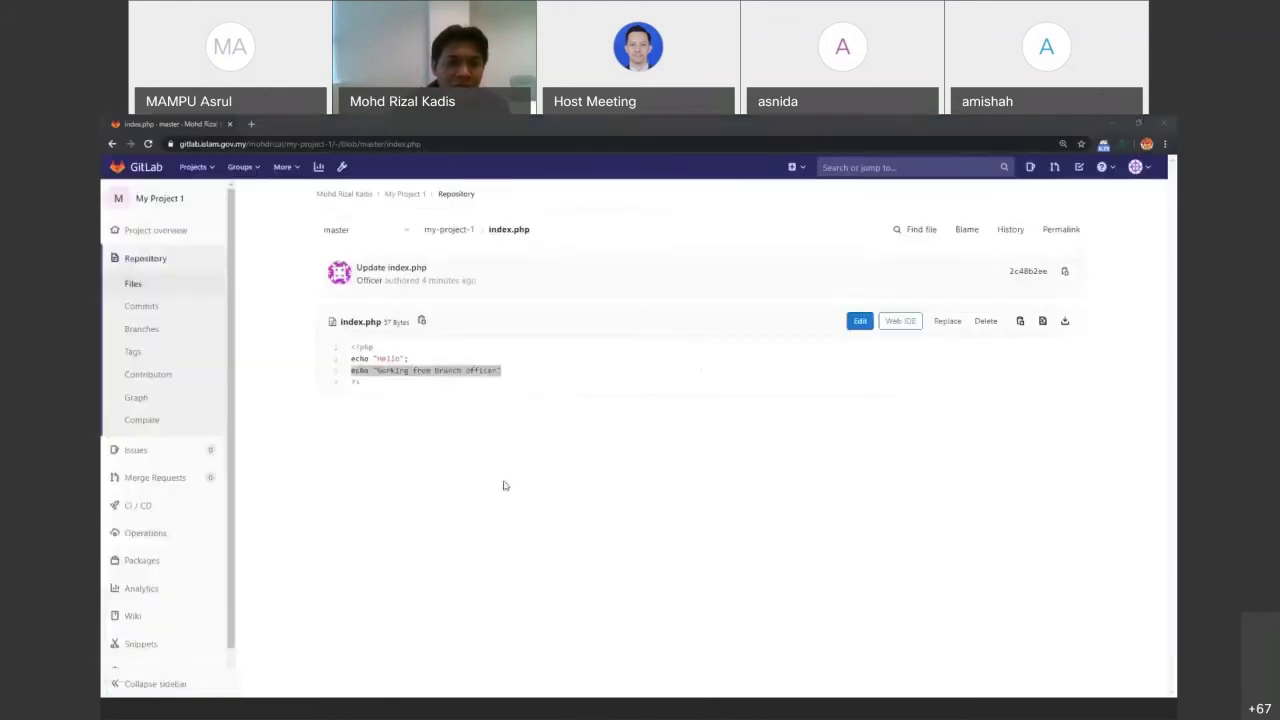
Switch to index.php on the officer branch and open it in the web editor
{"action": "left_click", "coordinate": [354, 229]}
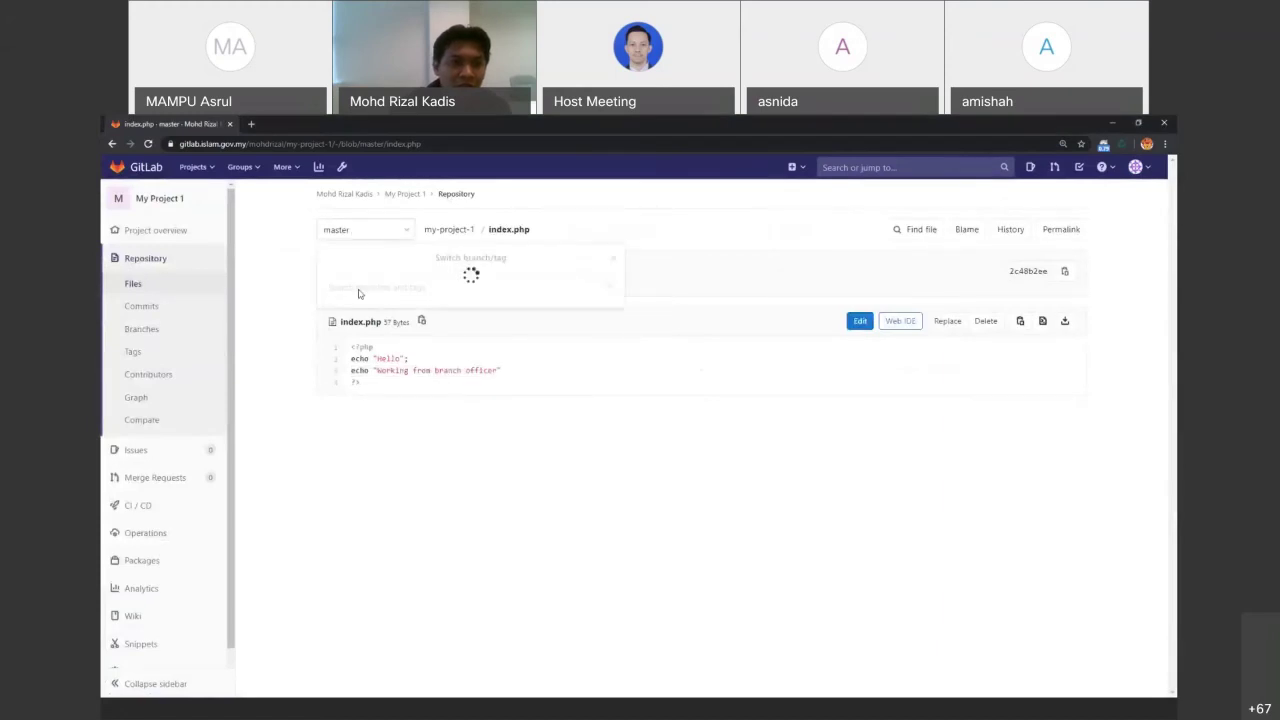
{"action": "left_click", "coordinate": [366, 346]}
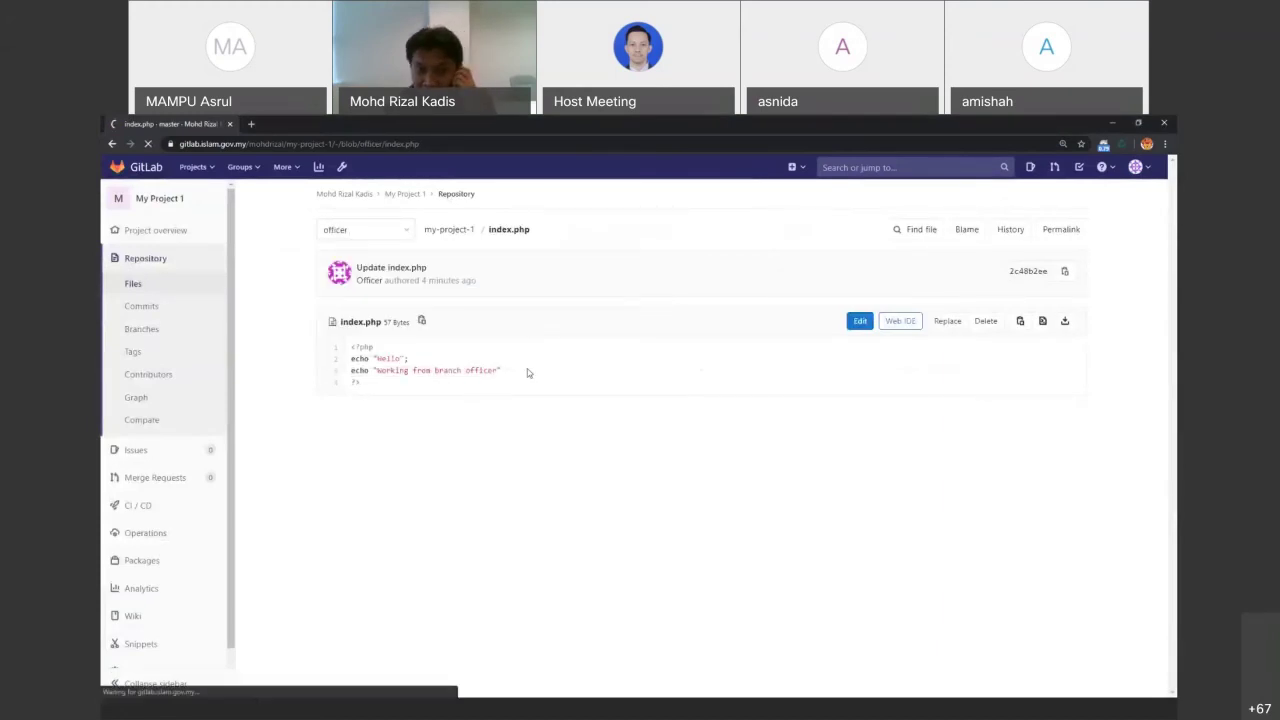
{"action": "left_click", "coordinate": [860, 320]}
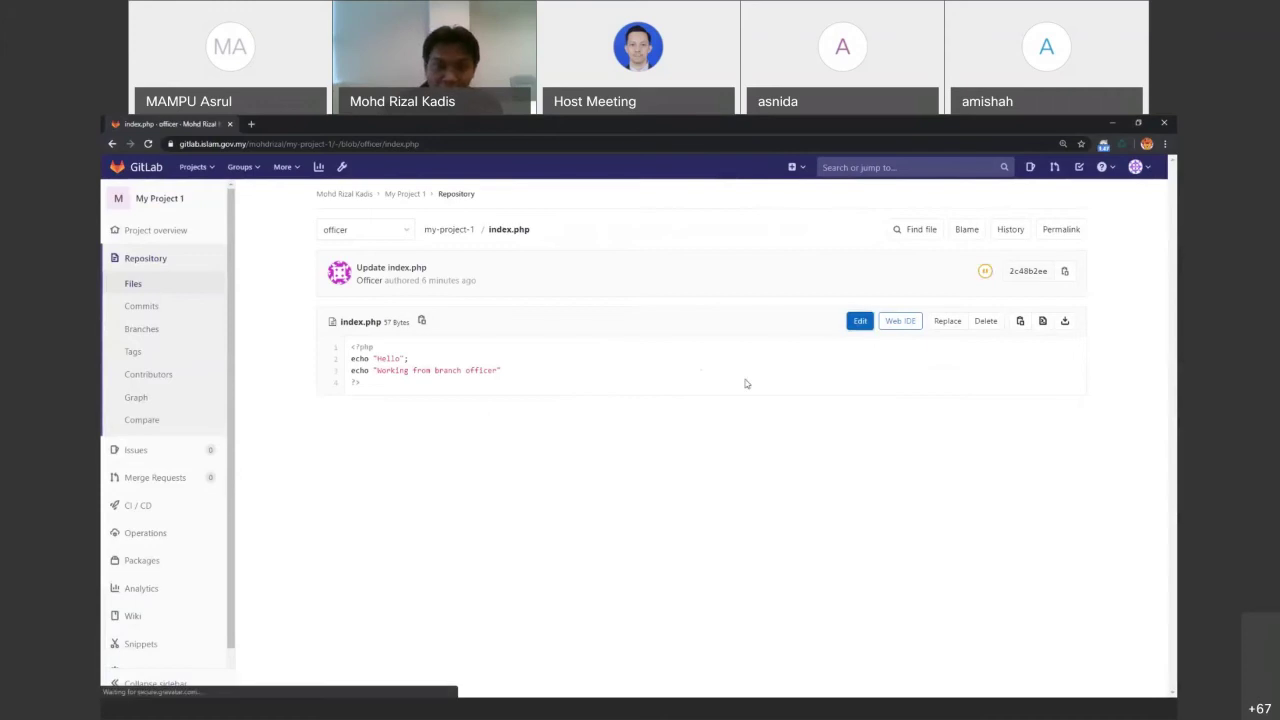
Insert an echo "Updated by" line with the author's name after line 3 and commit
{"action": "left_click", "coordinate": [499, 328]}
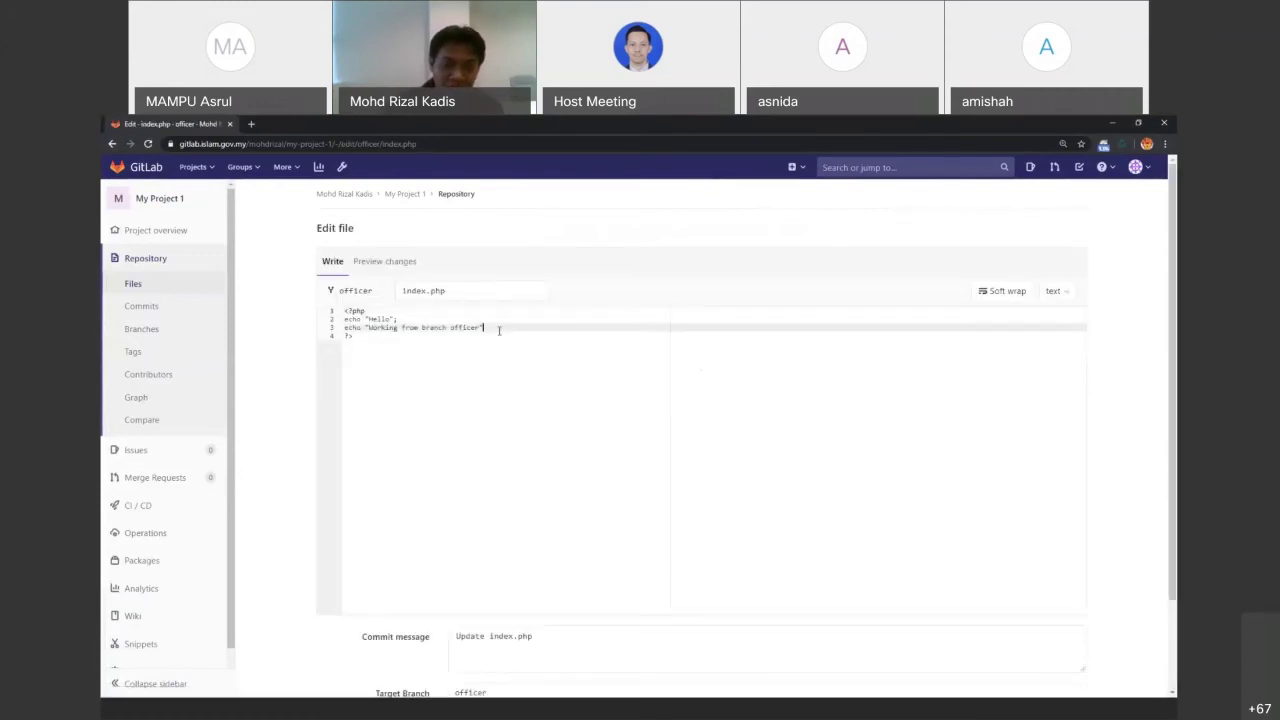
{"action": "key", "text": "Return"}
{"action": "type", "text": "echo \"\""}
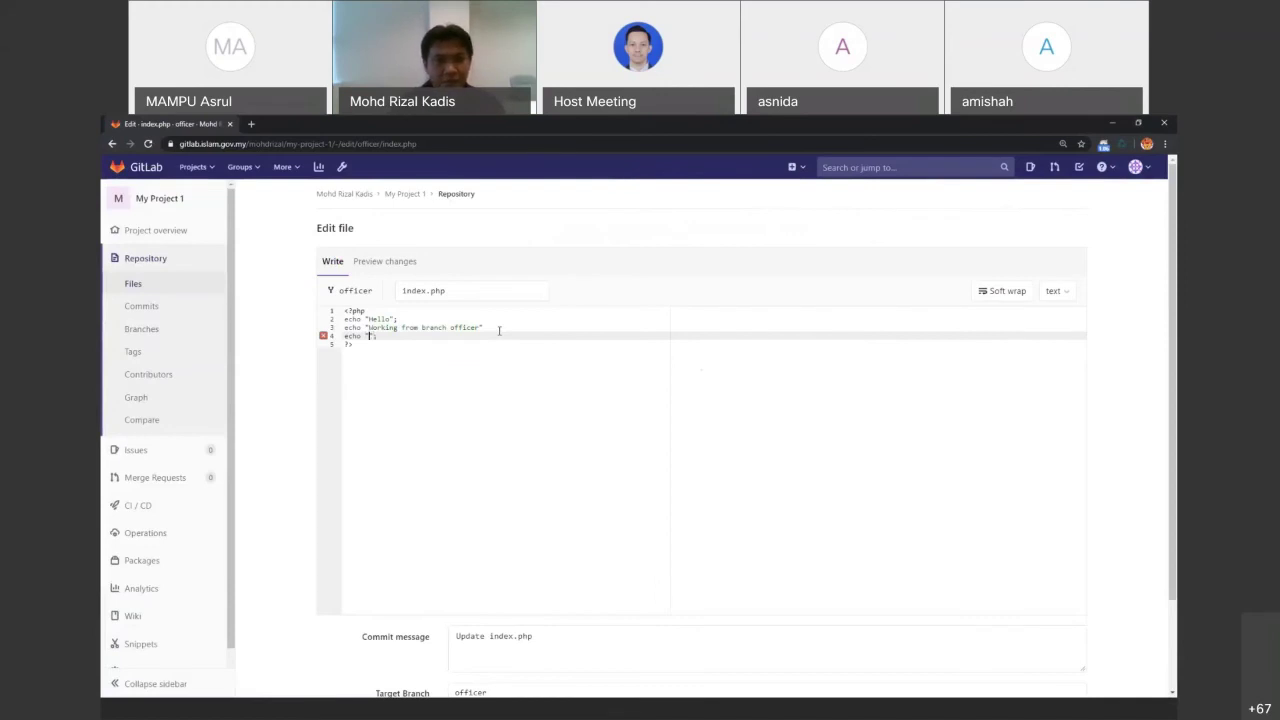
{"action": "type", "text": "update by"}
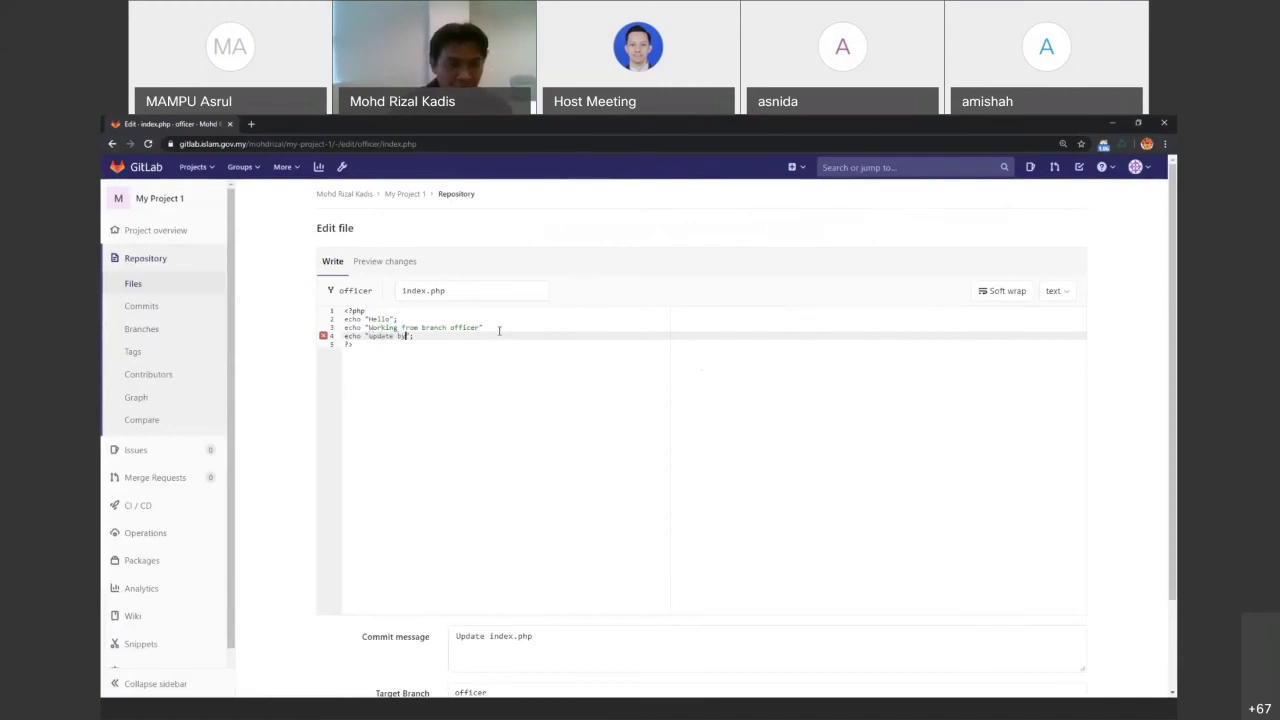
{"action": "key", "text": "BackSpace"}
{"action": "type", "text": "d by "}
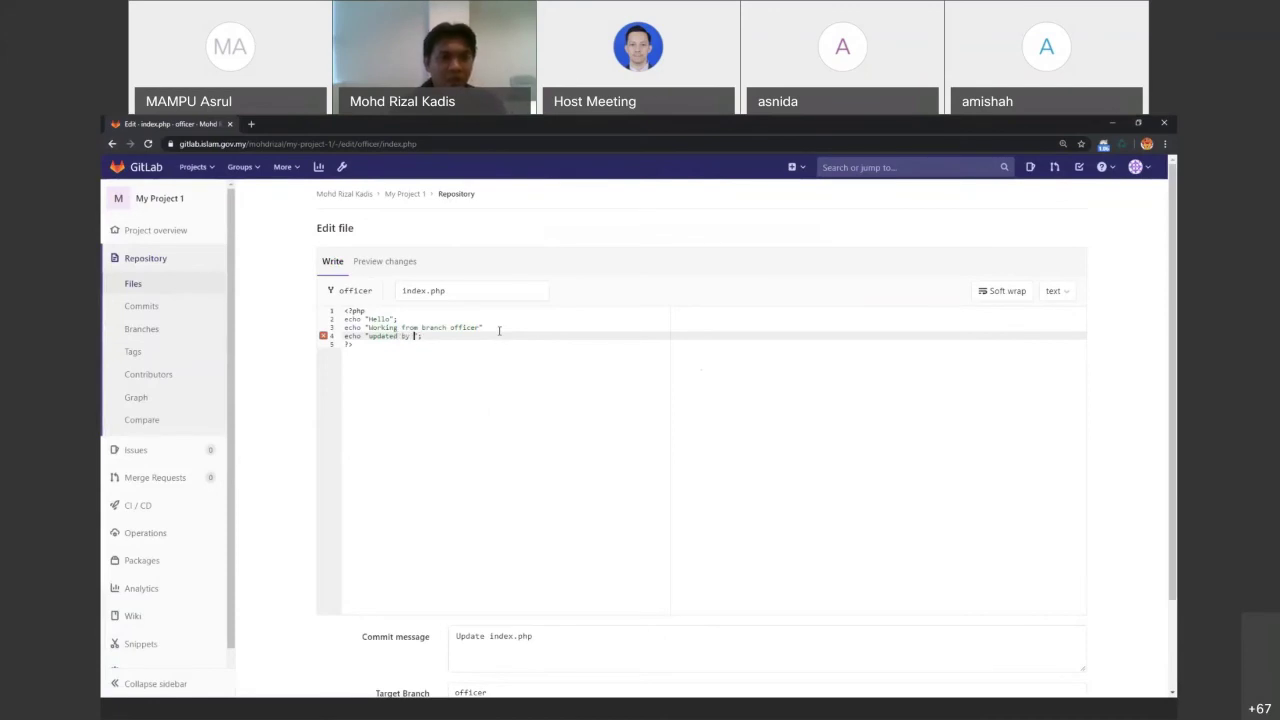
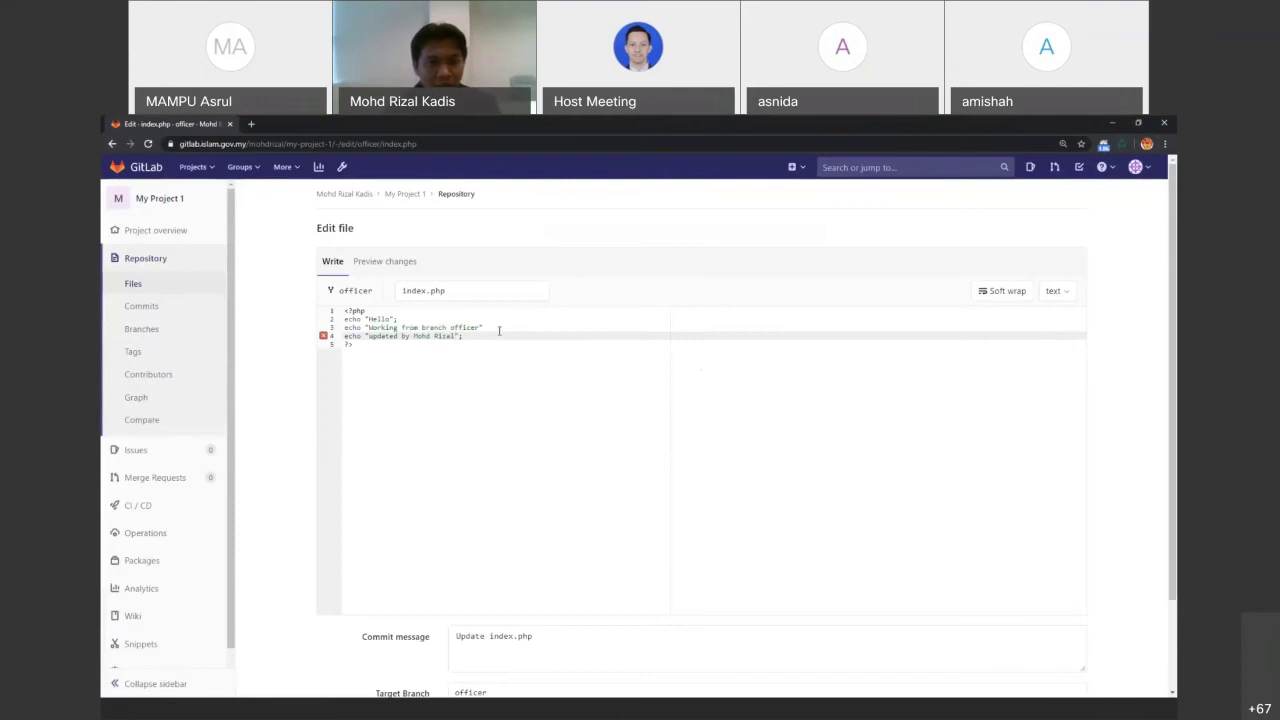
{"action": "left_click", "coordinate": [373, 336]}
{"action": "key", "text": "BackSpace"}
{"action": "type", "text": "U"}
{"action": "scroll", "coordinate": [392, 319], "scroll_direction": "down", "scroll_amount": 2}
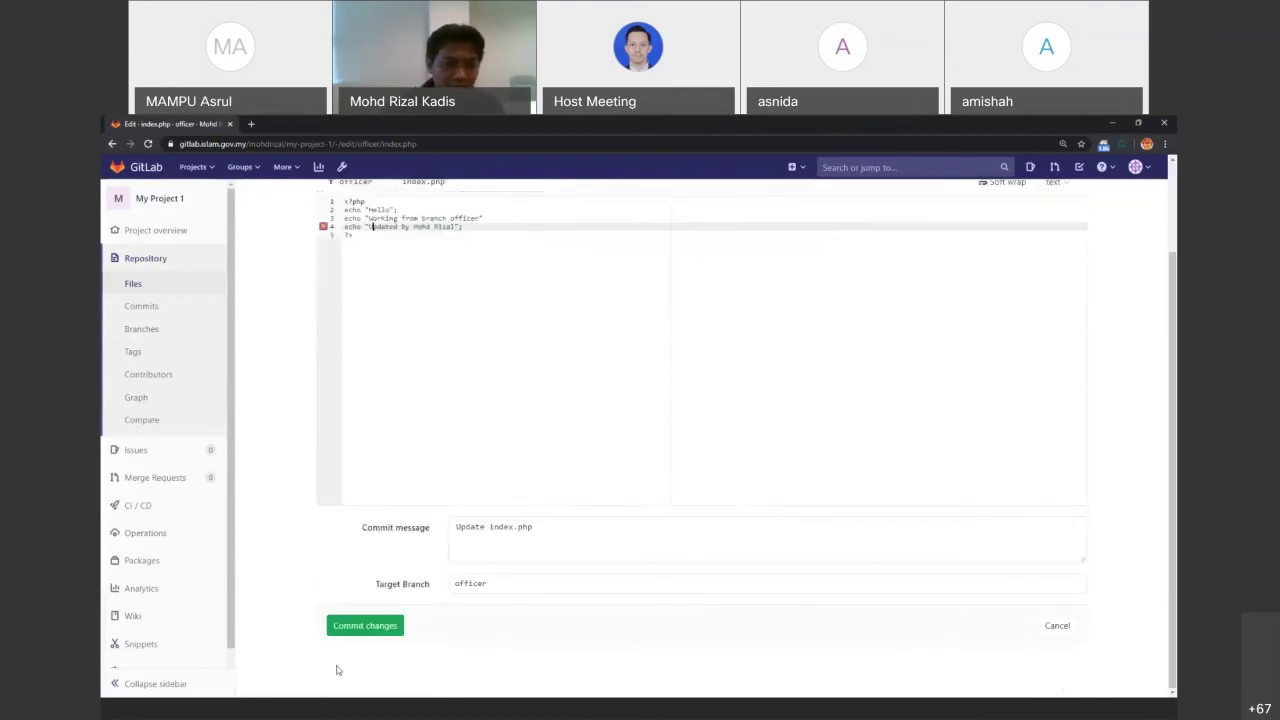
{"action": "left_click", "coordinate": [352, 628]}
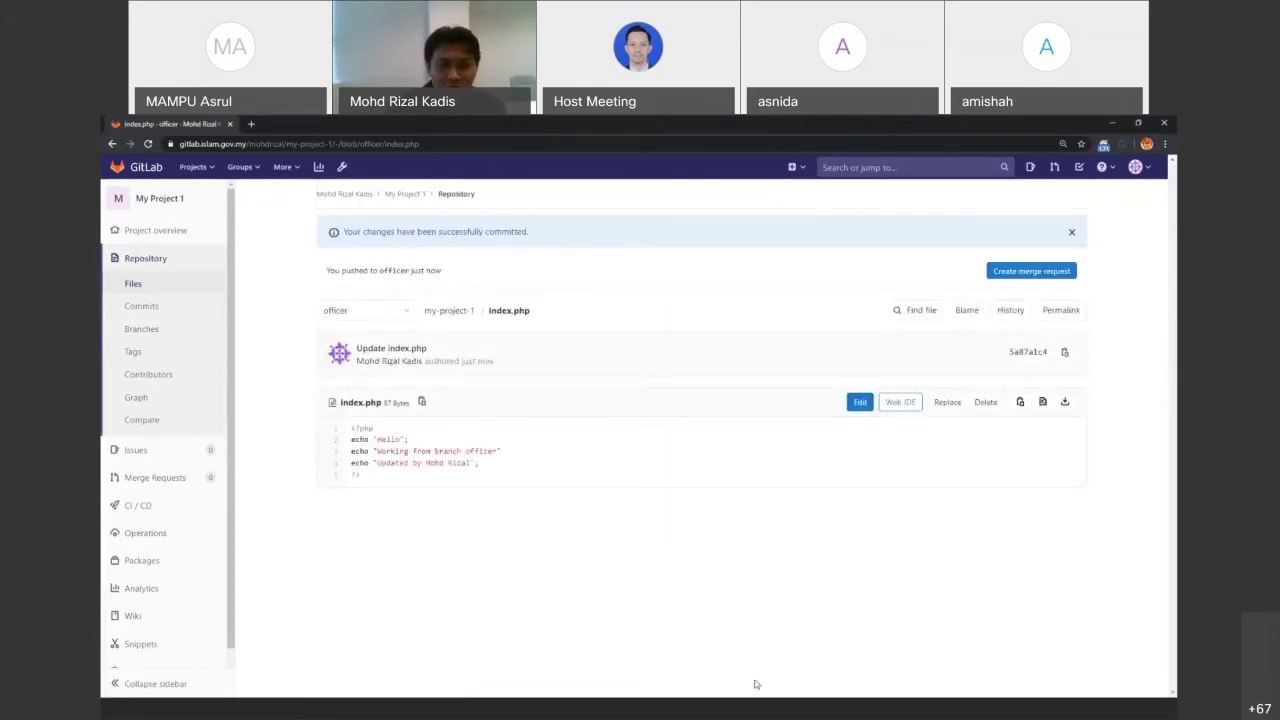
{"action": "left_click", "coordinate": [712, 706]}
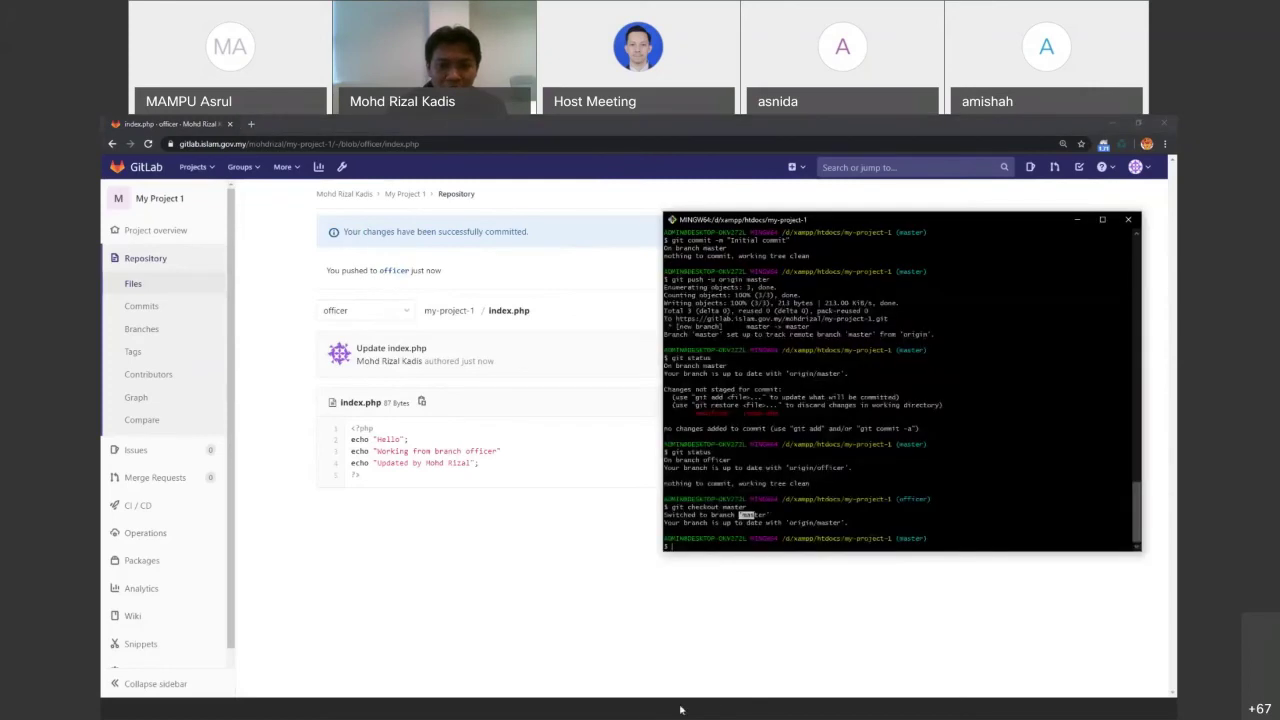
Attempt the push, fetch the newer remote commit, and pull origin, producing the index.php conflict
{"action": "left_click", "coordinate": [680, 709]}
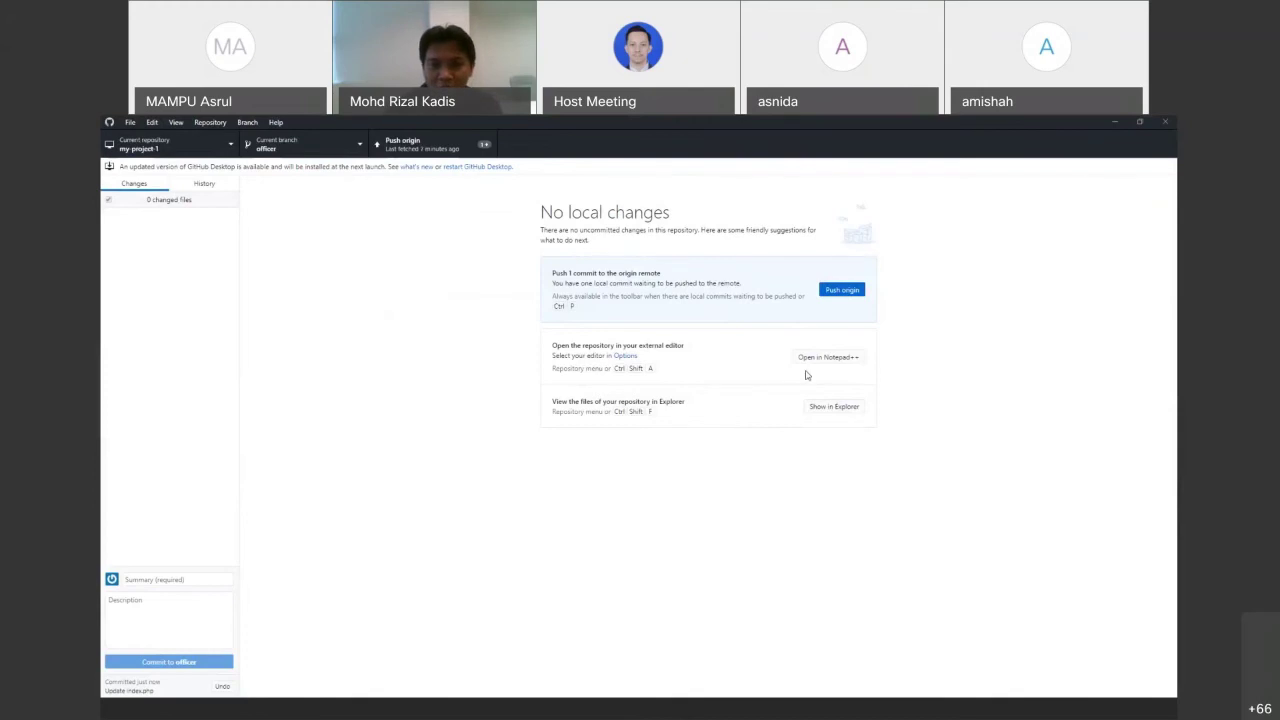
{"action": "left_click", "coordinate": [848, 292]}
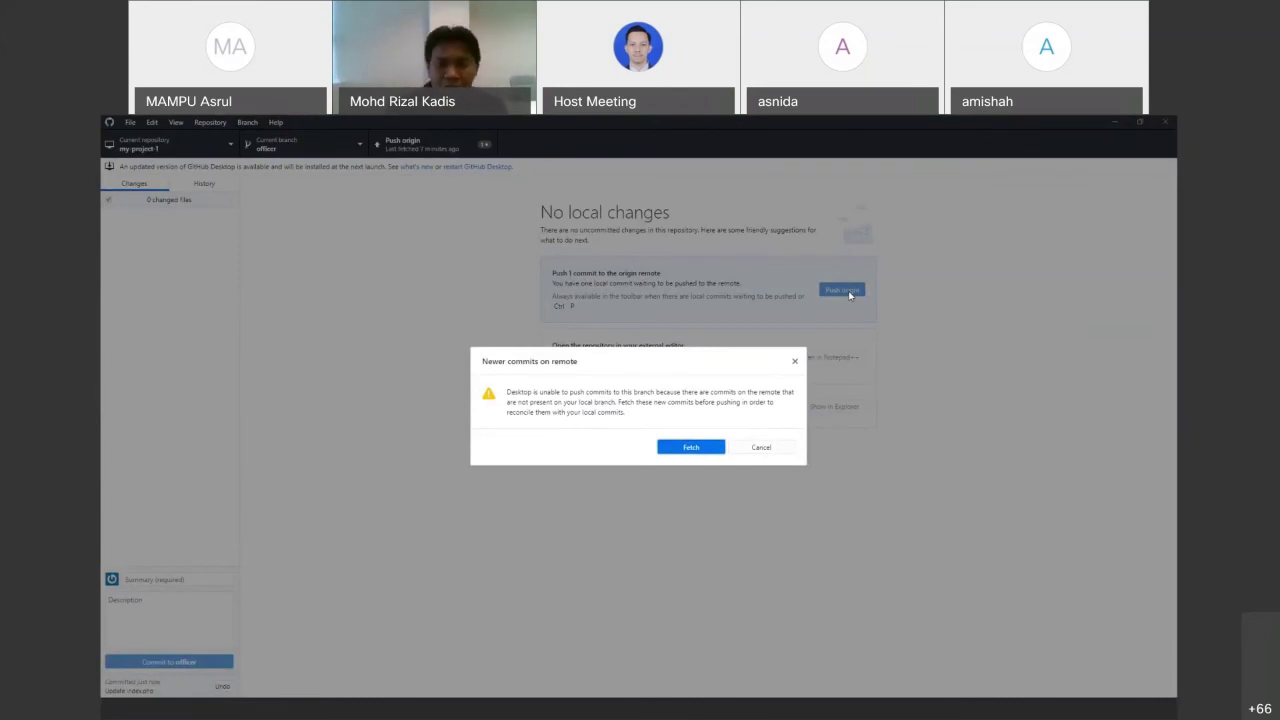
{"action": "left_click", "coordinate": [690, 447]}
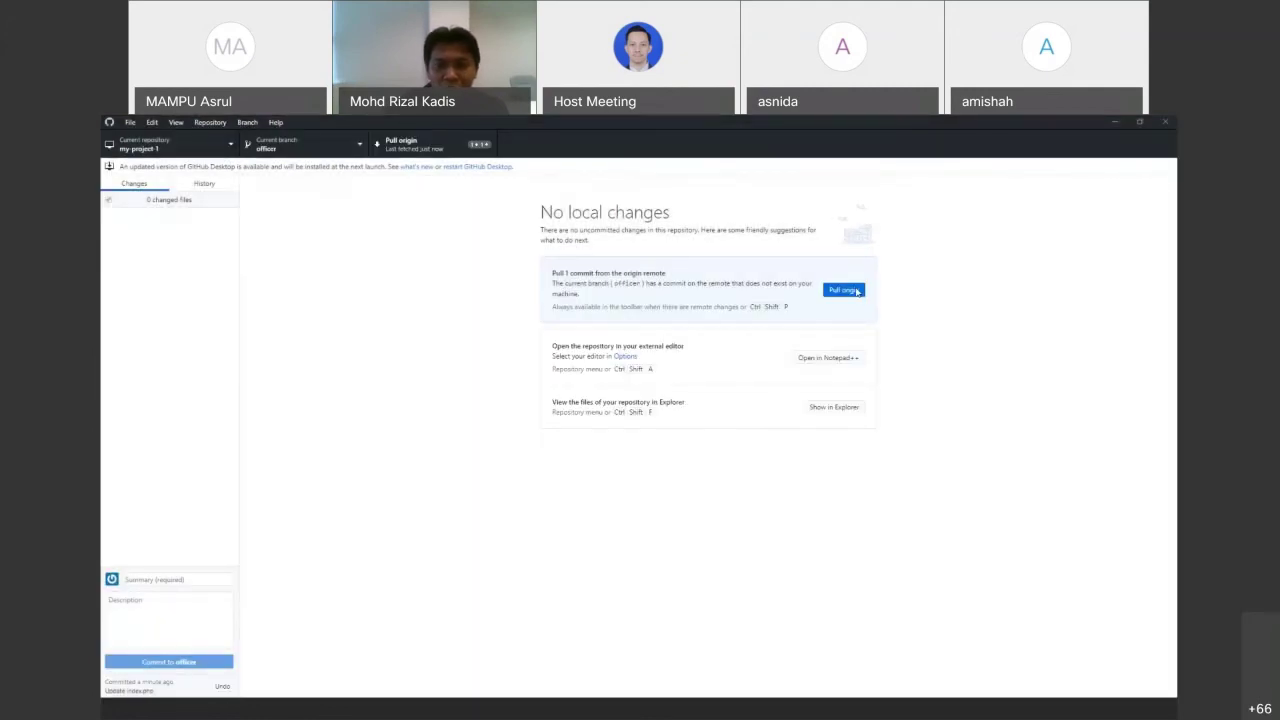
{"action": "left_click", "coordinate": [857, 291]}
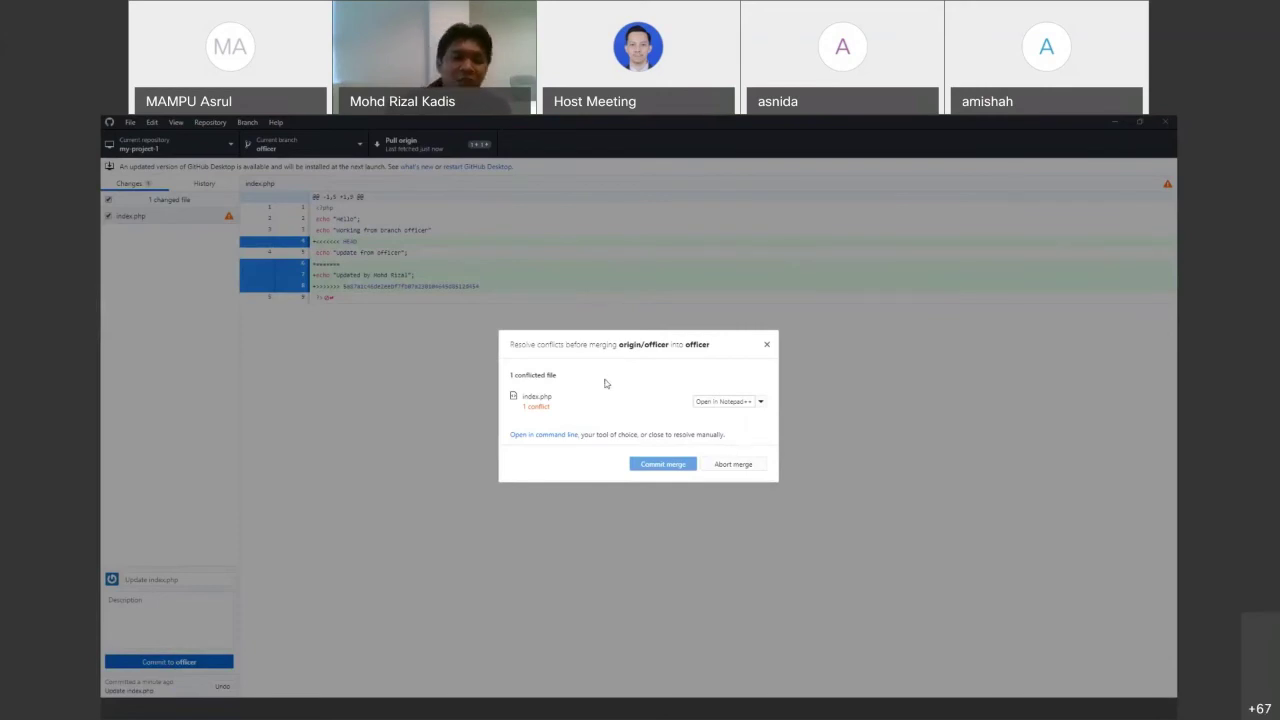
{"action": "key", "text": "Escape"}
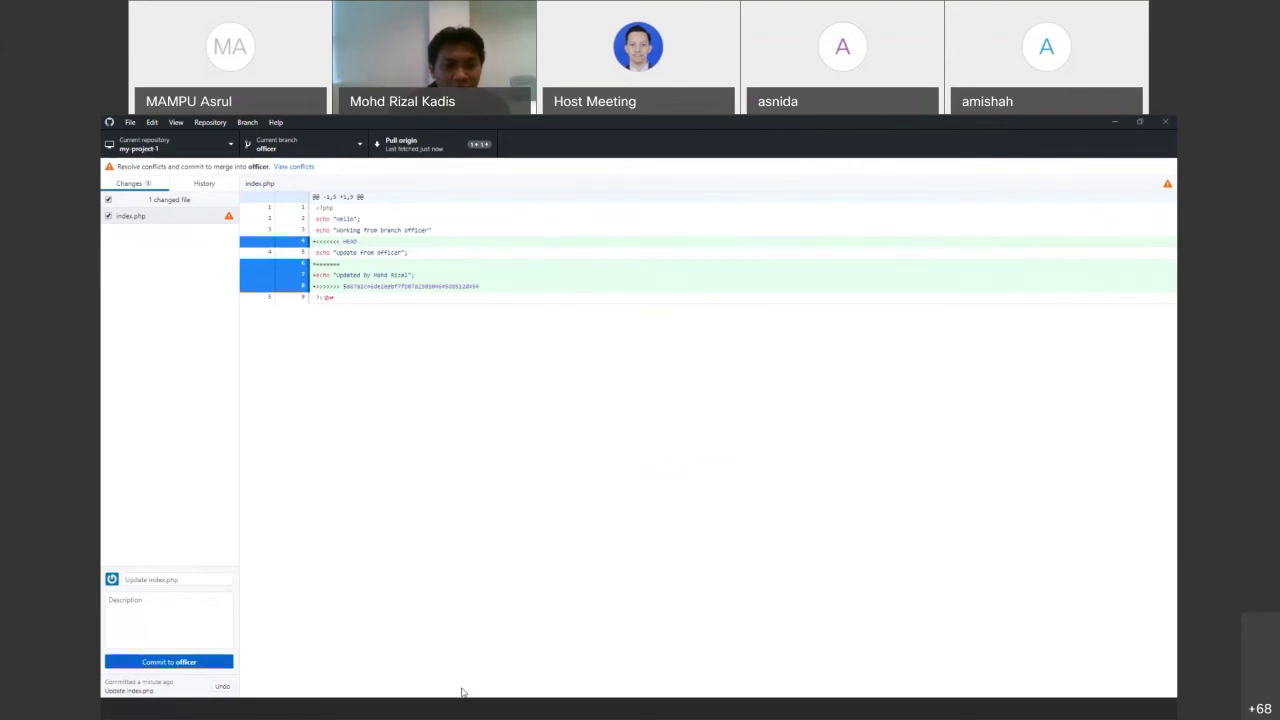
Remove the conflict markers and incoming line, keeping only the "Update from officer" echo
{"action": "left_click", "coordinate": [739, 710]}
{"action": "key", "text": "Up"}
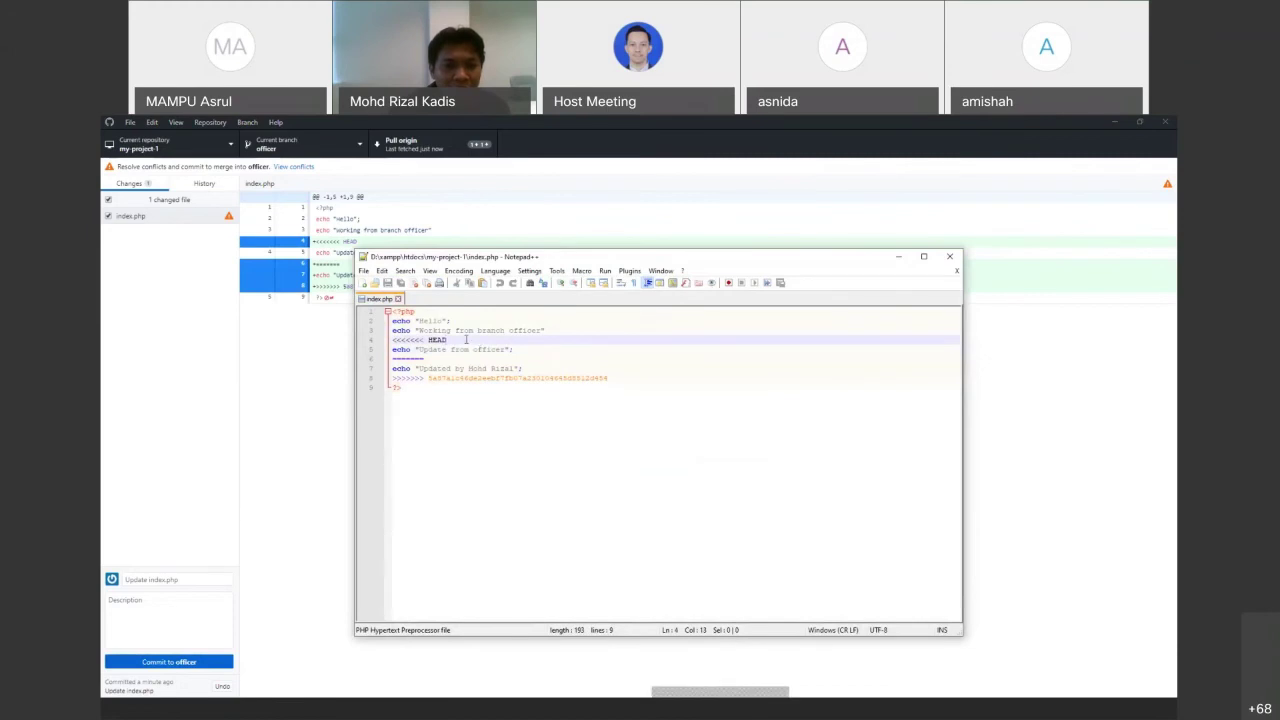
{"action": "key", "text": "shift+Home"}
{"action": "key", "text": "Delete"}
{"action": "key", "text": "Delete"}
{"action": "left_click_drag", "start_coordinate": [393, 350], "coordinate": [607, 368]}
{"action": "key", "text": "Delete"}
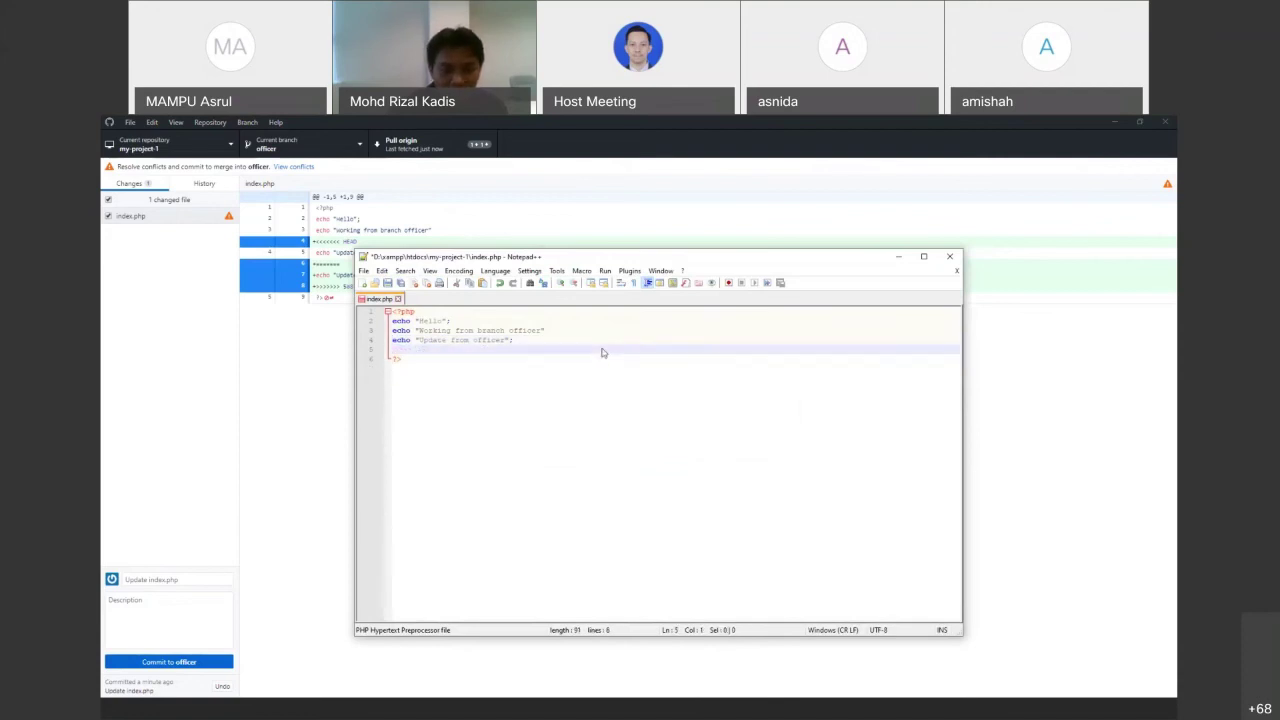
{"action": "key", "text": "BackSpace"}
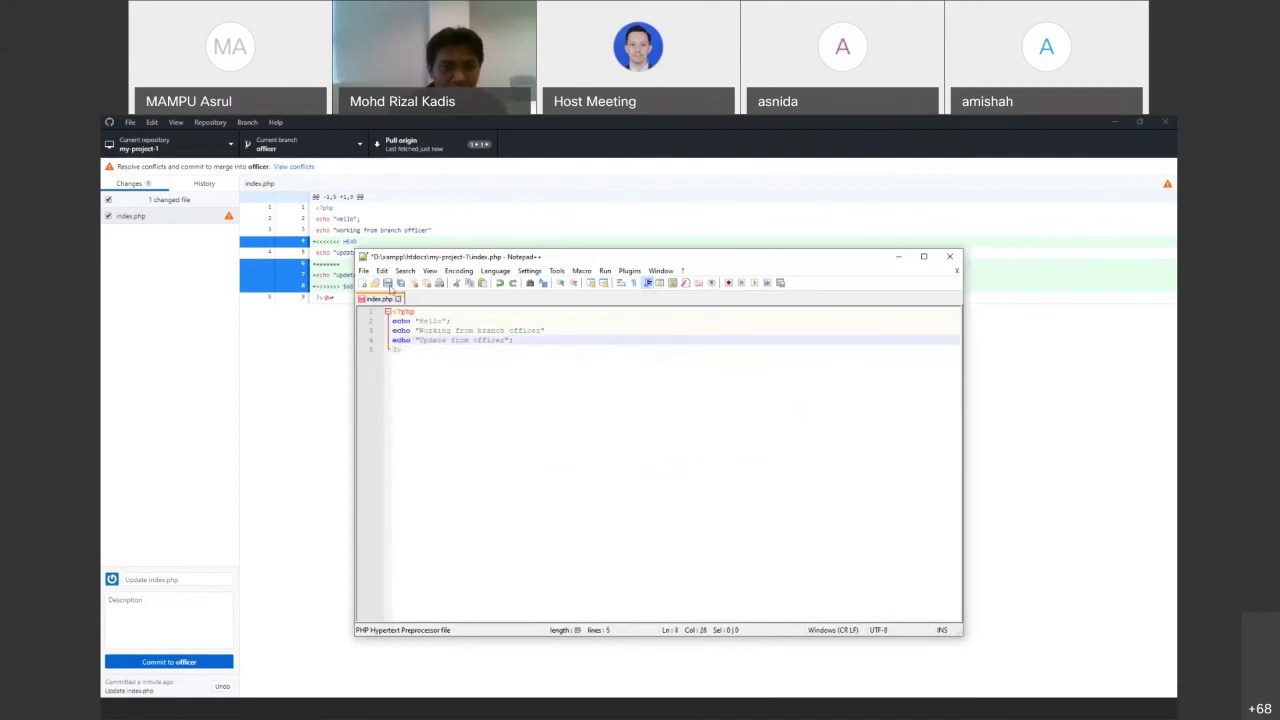
Save the resolved index.php and commit the merge to officer in GitHub Desktop
{"action": "left_click", "coordinate": [388, 284]}
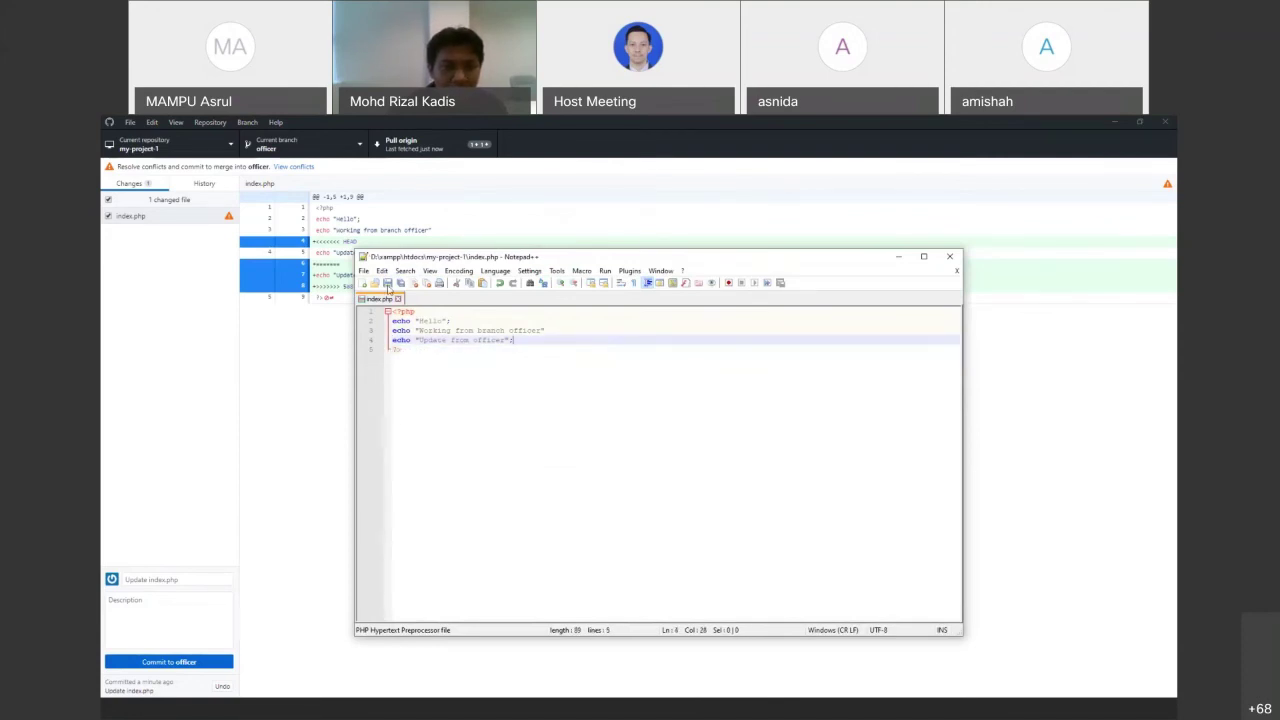
{"action": "left_click", "coordinate": [295, 448]}
{"action": "left_click", "coordinate": [219, 662]}
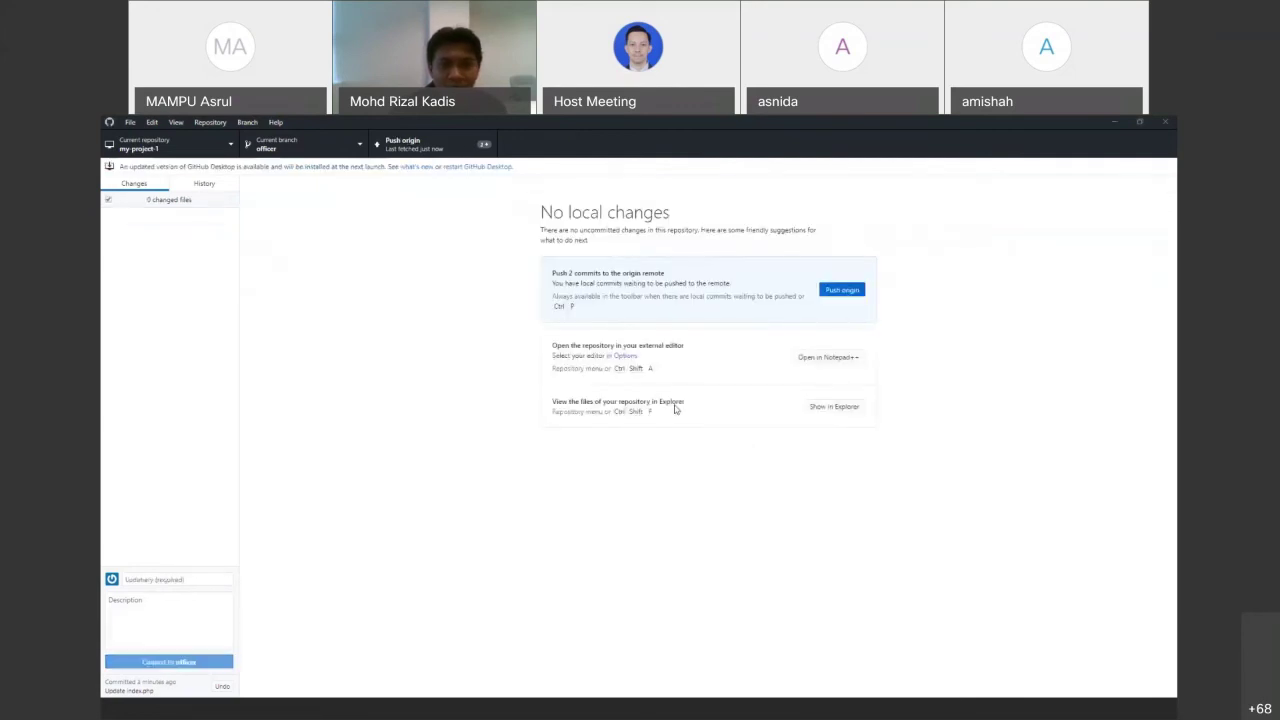
Push the merge commits to origin officer, confirm index.php updated in GitLab, then return to the slides
{"action": "left_click", "coordinate": [842, 290]}
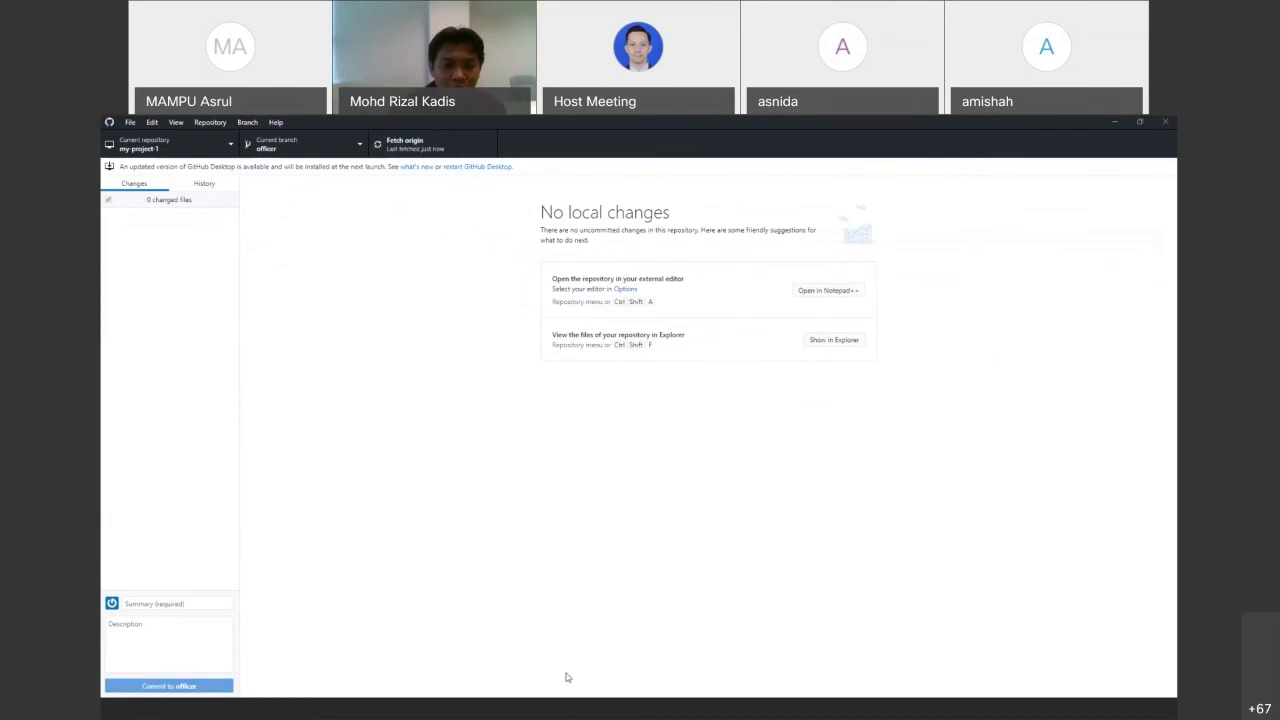
{"action": "left_click", "coordinate": [575, 712]}
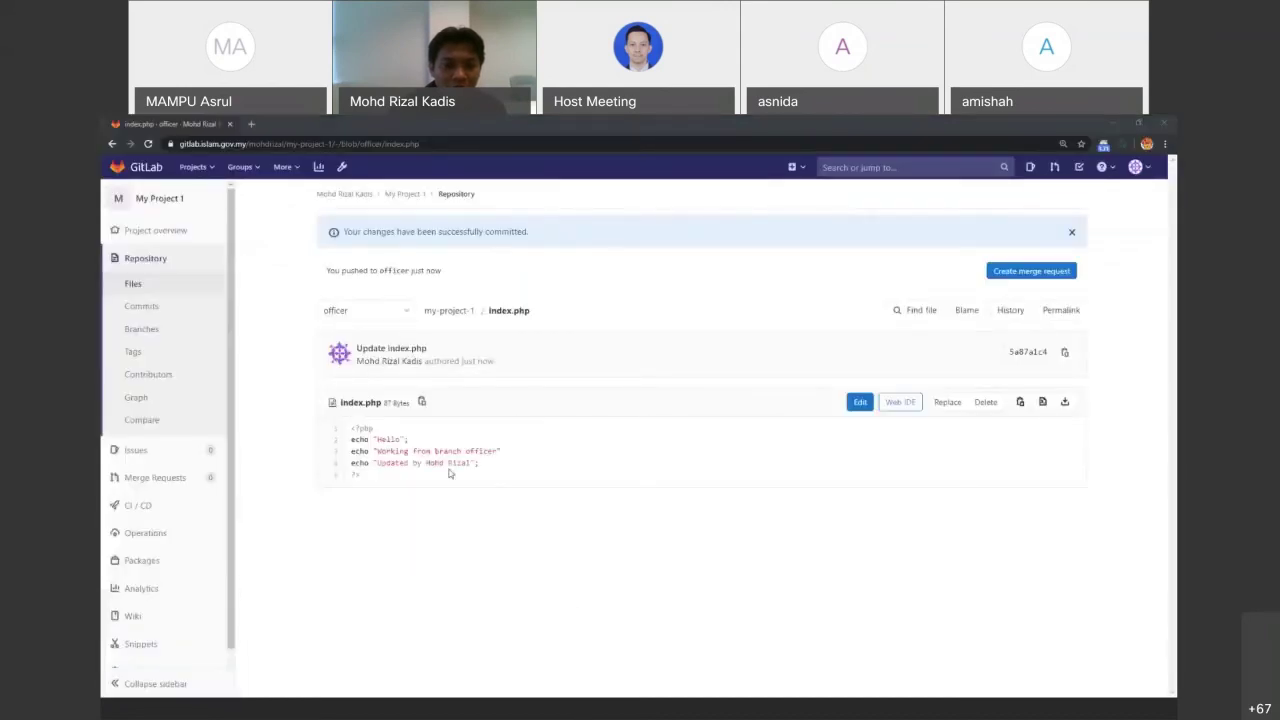
{"action": "left_click", "coordinate": [509, 312]}
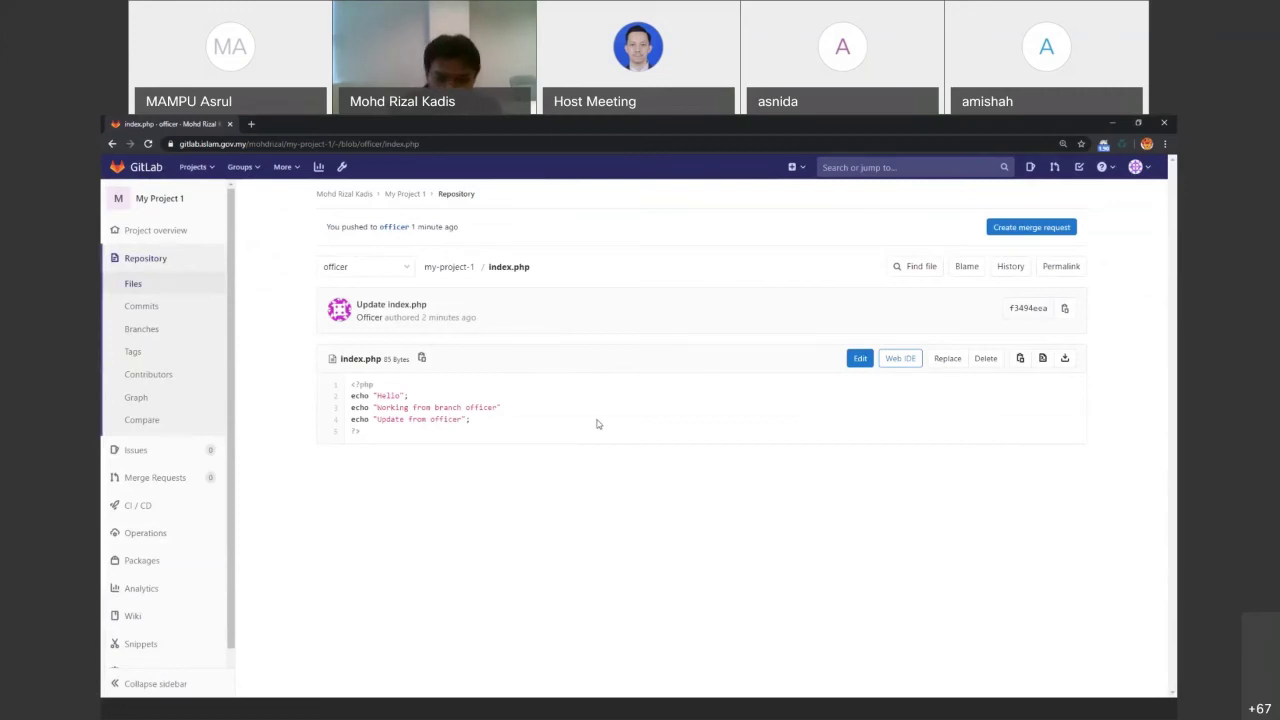
{"action": "left_click", "coordinate": [609, 708]}
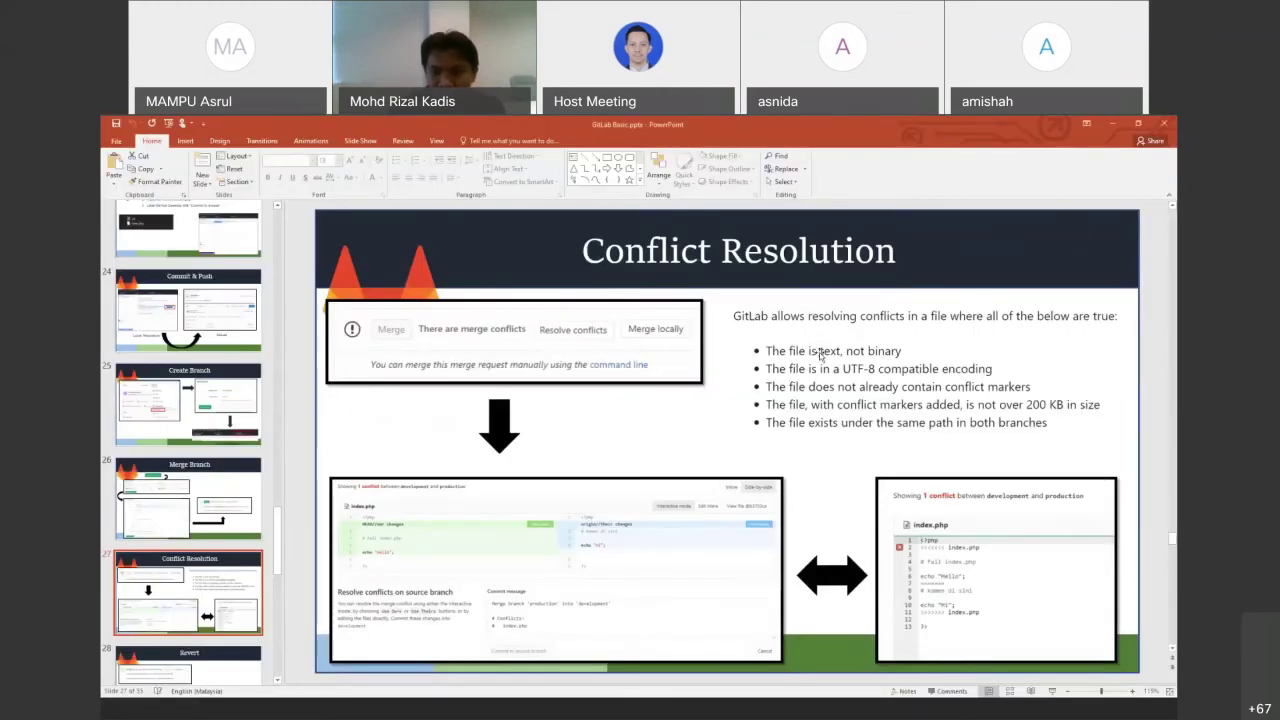
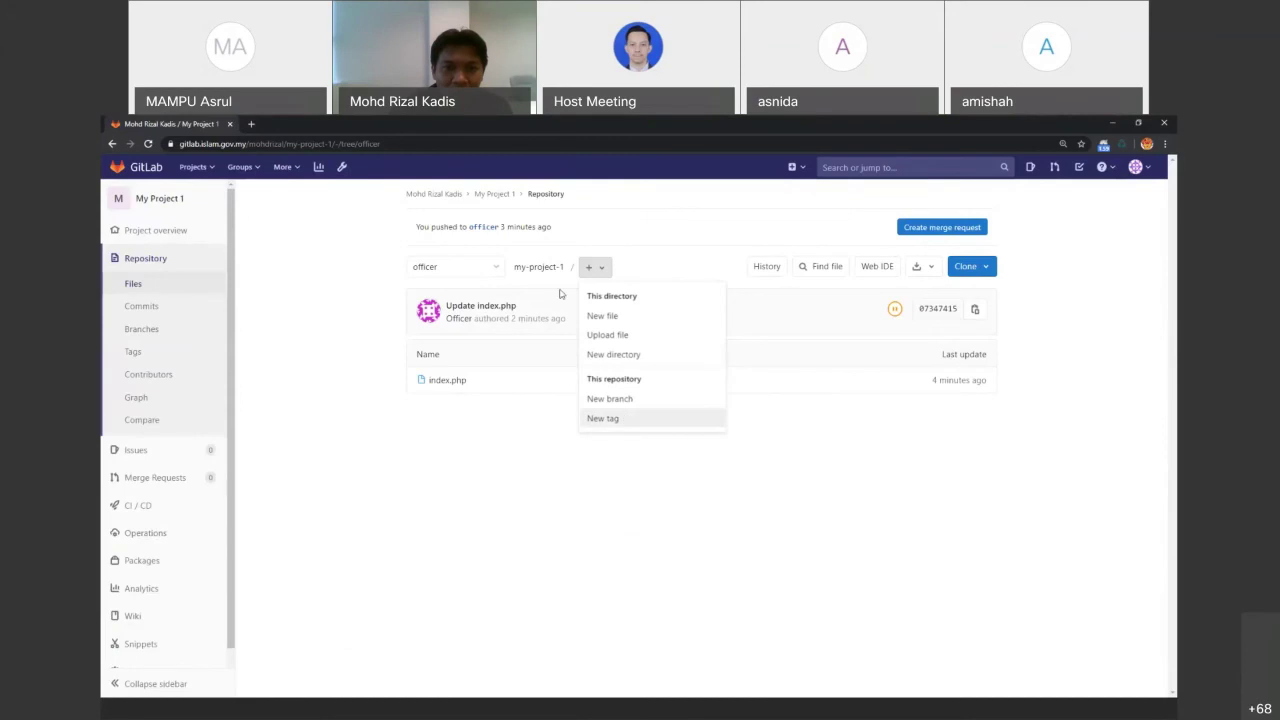
Create a new branch named production from master
{"action": "left_click", "coordinate": [619, 398]}
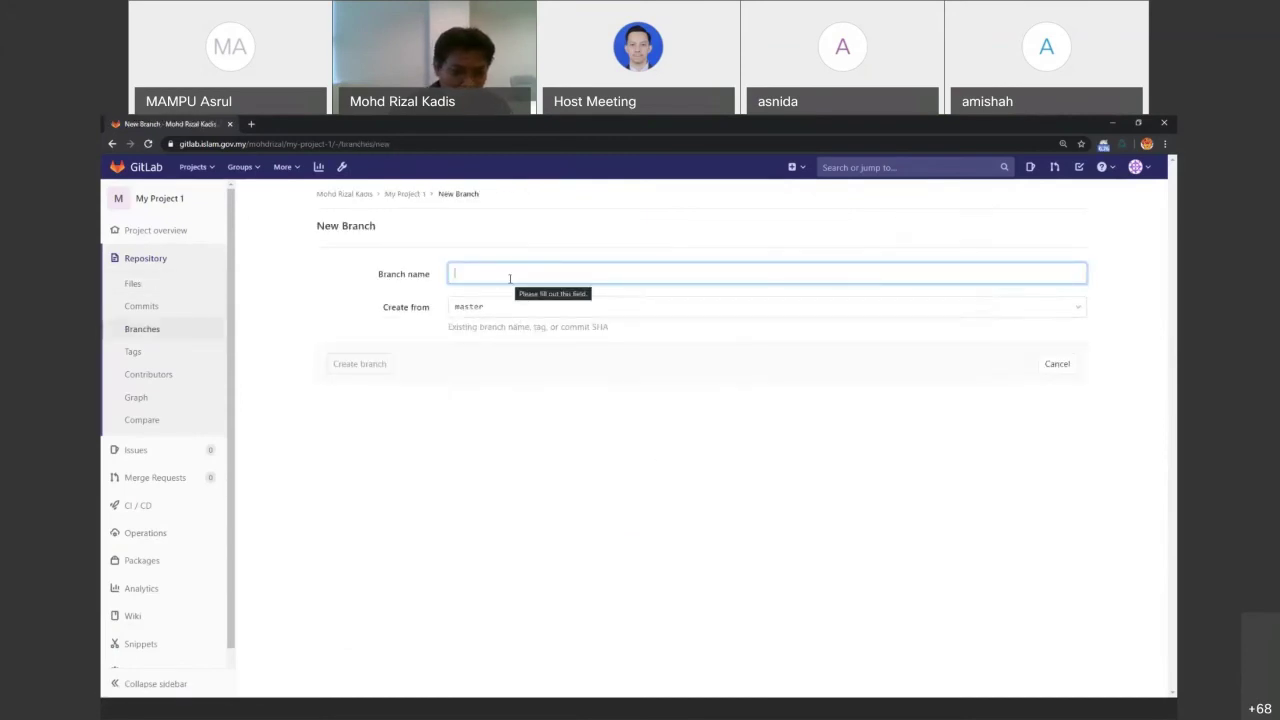
{"action": "type", "text": "production"}
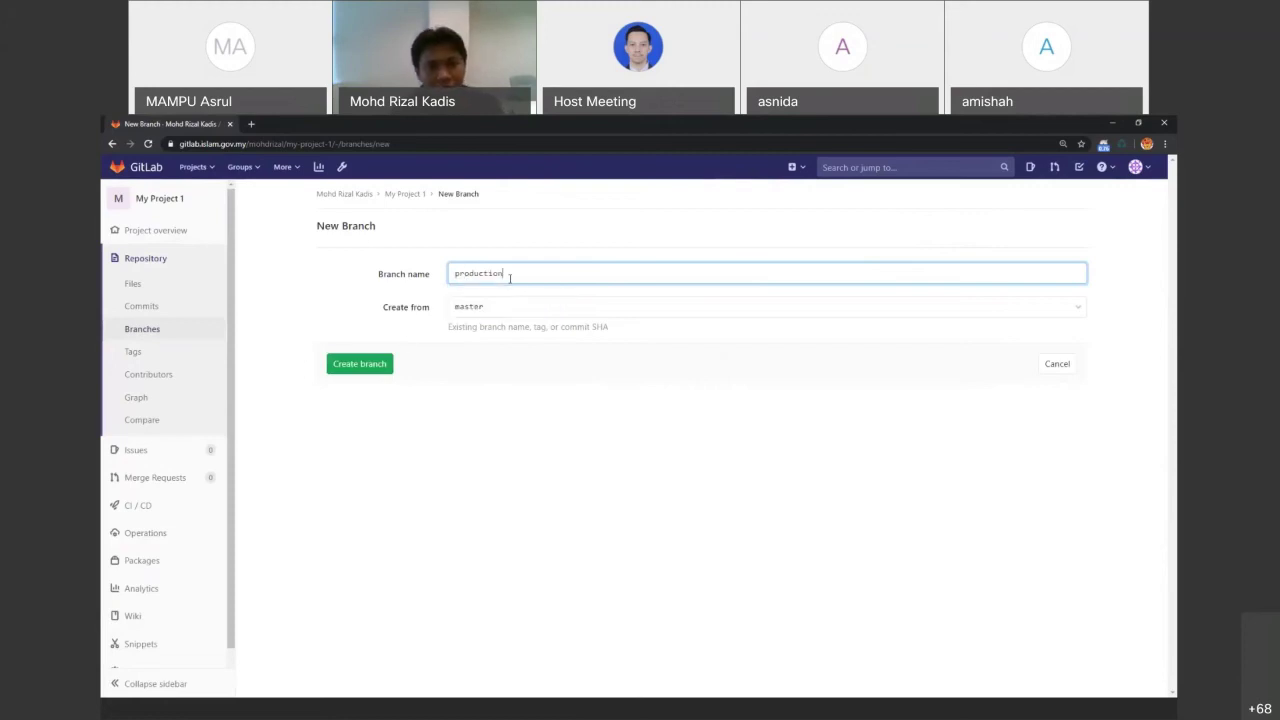
{"action": "left_click", "coordinate": [375, 361]}
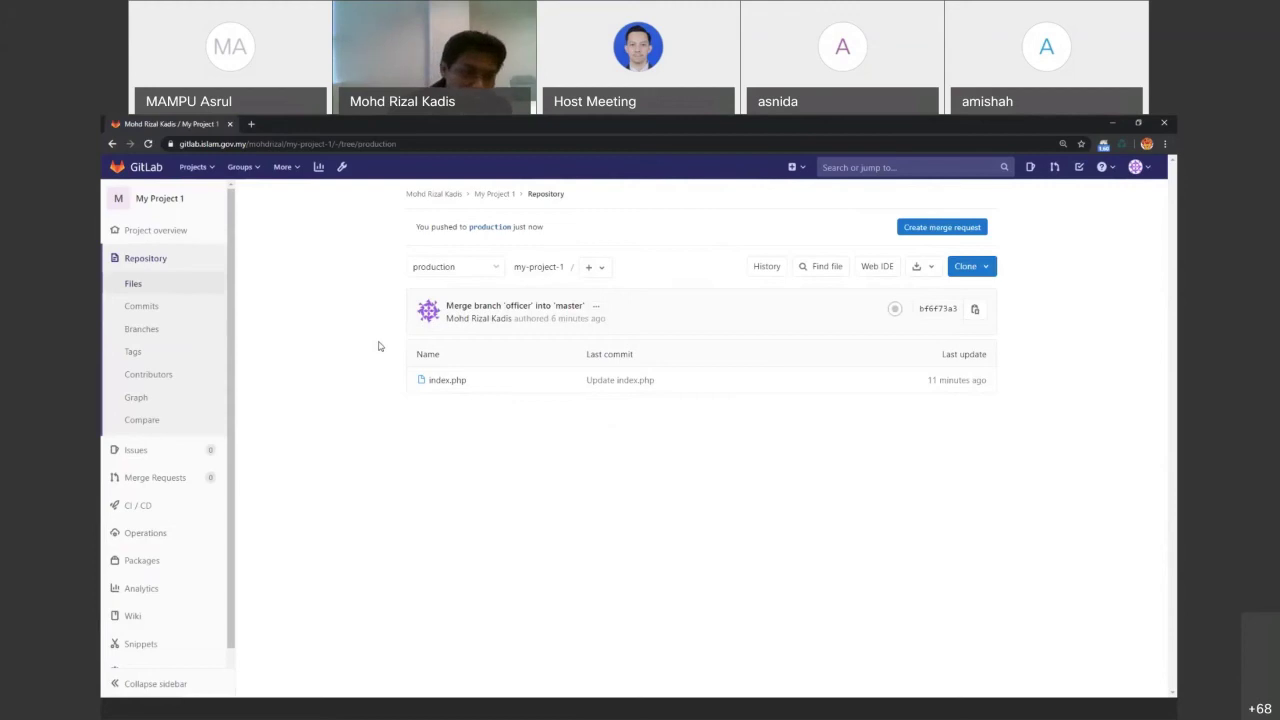
Go to the project's Repository settings page
{"action": "scroll", "coordinate": [165, 600], "scroll_direction": "down", "scroll_amount": 1}
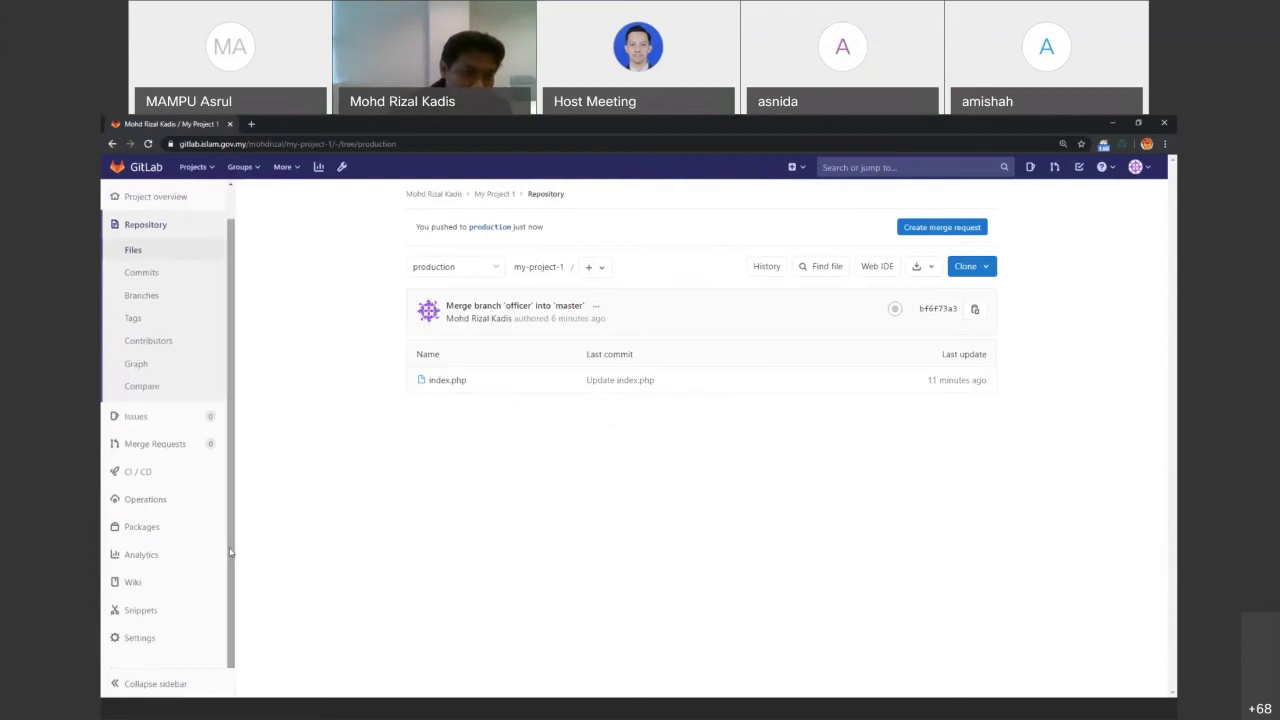
{"action": "mouse_move", "coordinate": [160, 640]}
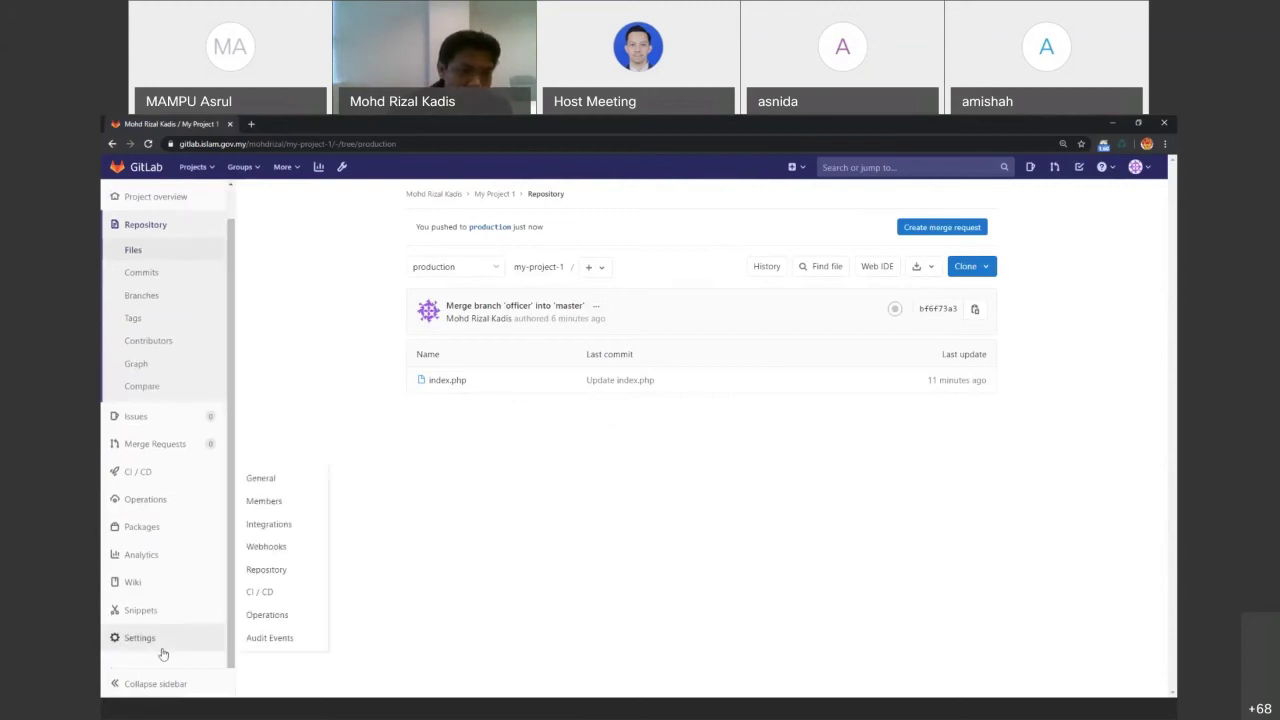
{"action": "left_click", "coordinate": [283, 571]}
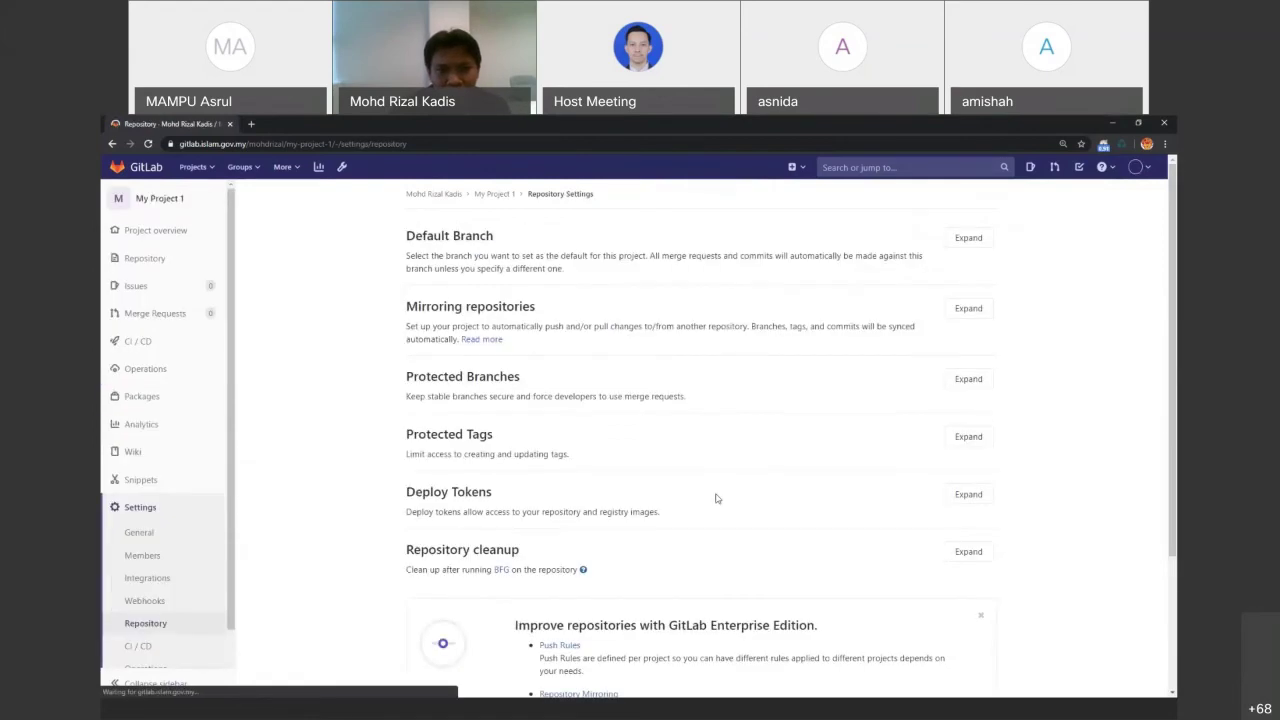
Expand Protected Branches and select production as the branch to protect
{"action": "left_click", "coordinate": [968, 379]}
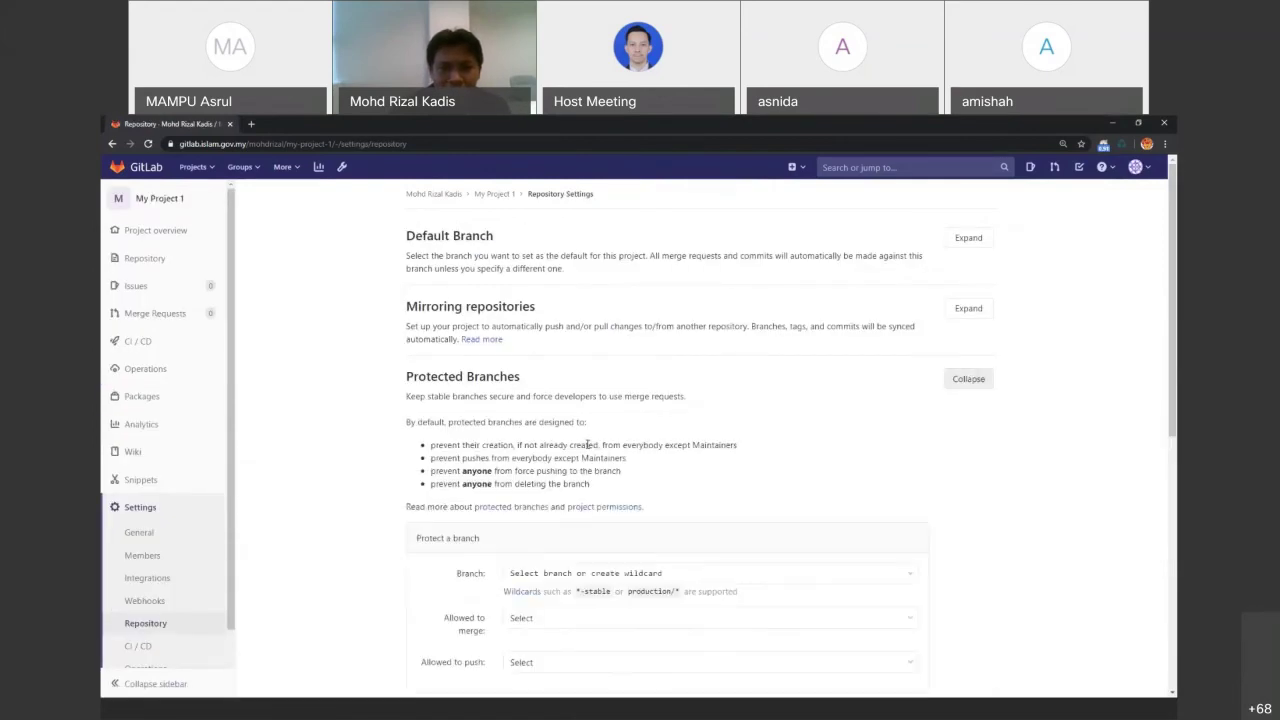
{"action": "scroll", "coordinate": [637, 451], "scroll_direction": "down", "scroll_amount": 2}
{"action": "left_click", "coordinate": [663, 460]}
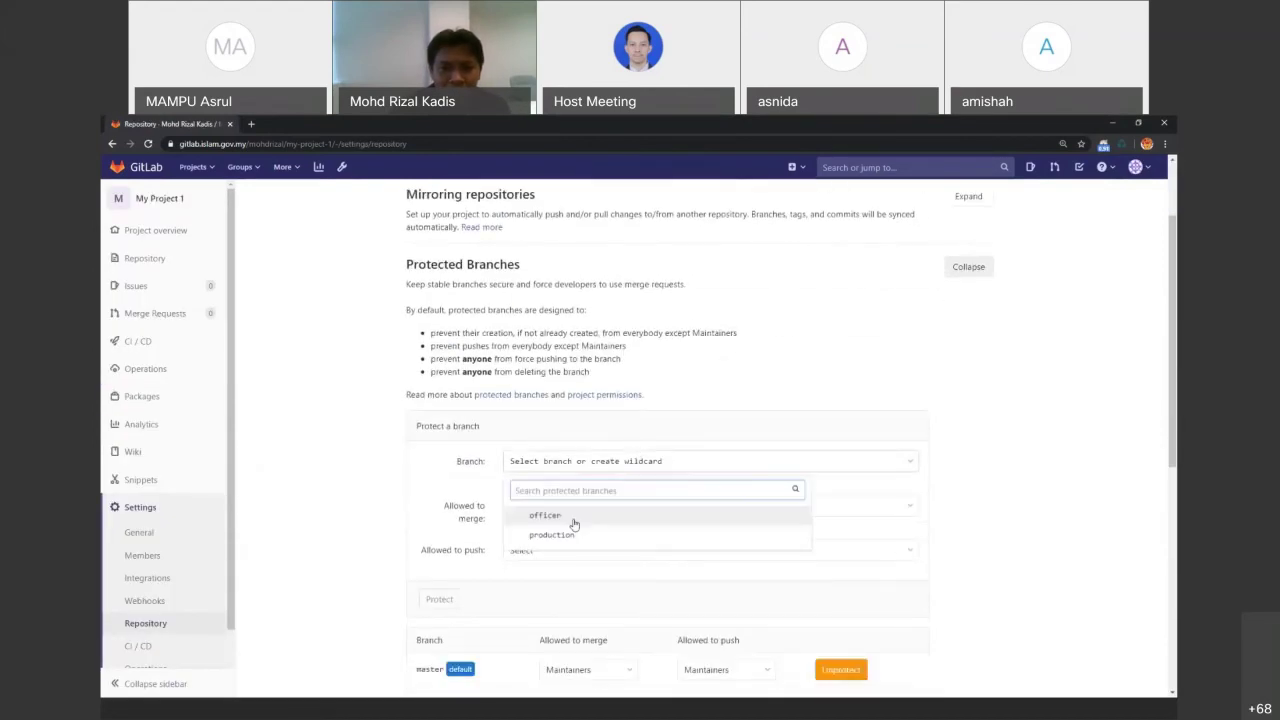
{"action": "left_click", "coordinate": [545, 531]}
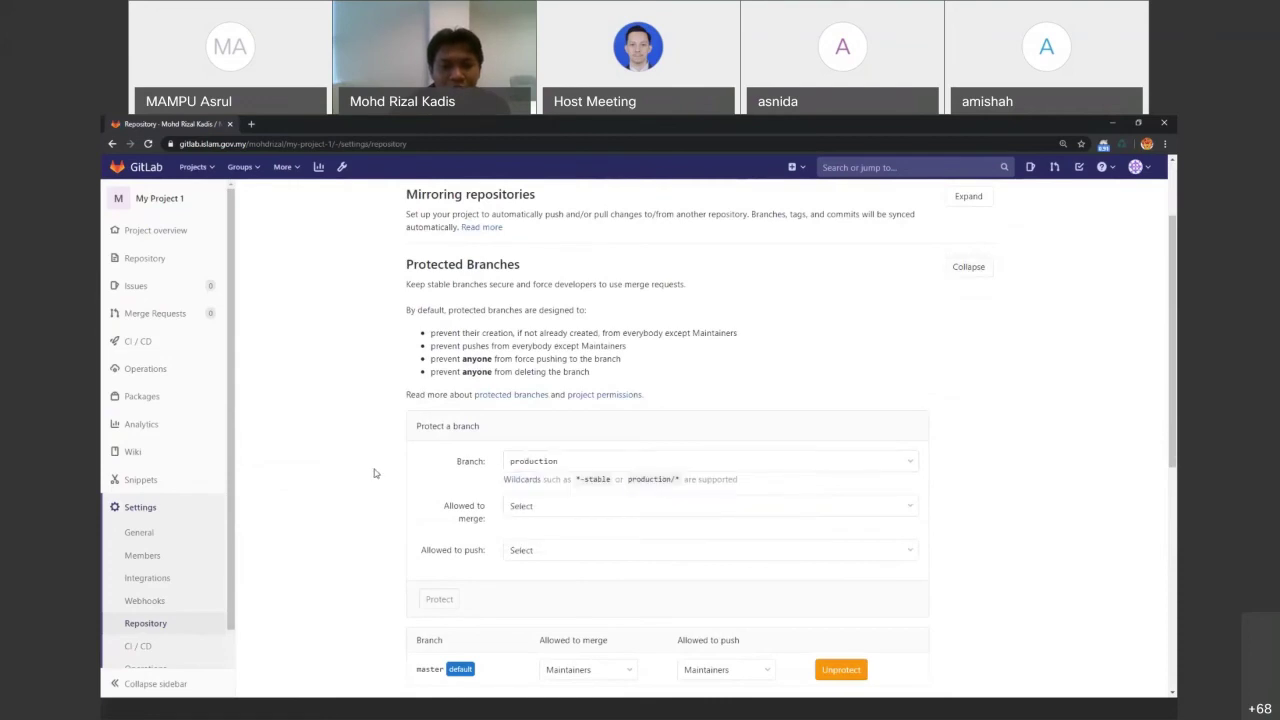
{"action": "scroll", "coordinate": [375, 473], "scroll_direction": "down", "scroll_amount": 1}
Allow only Maintainers to merge and push, protect production, and return to the project overview
{"action": "left_click", "coordinate": [522, 456]}
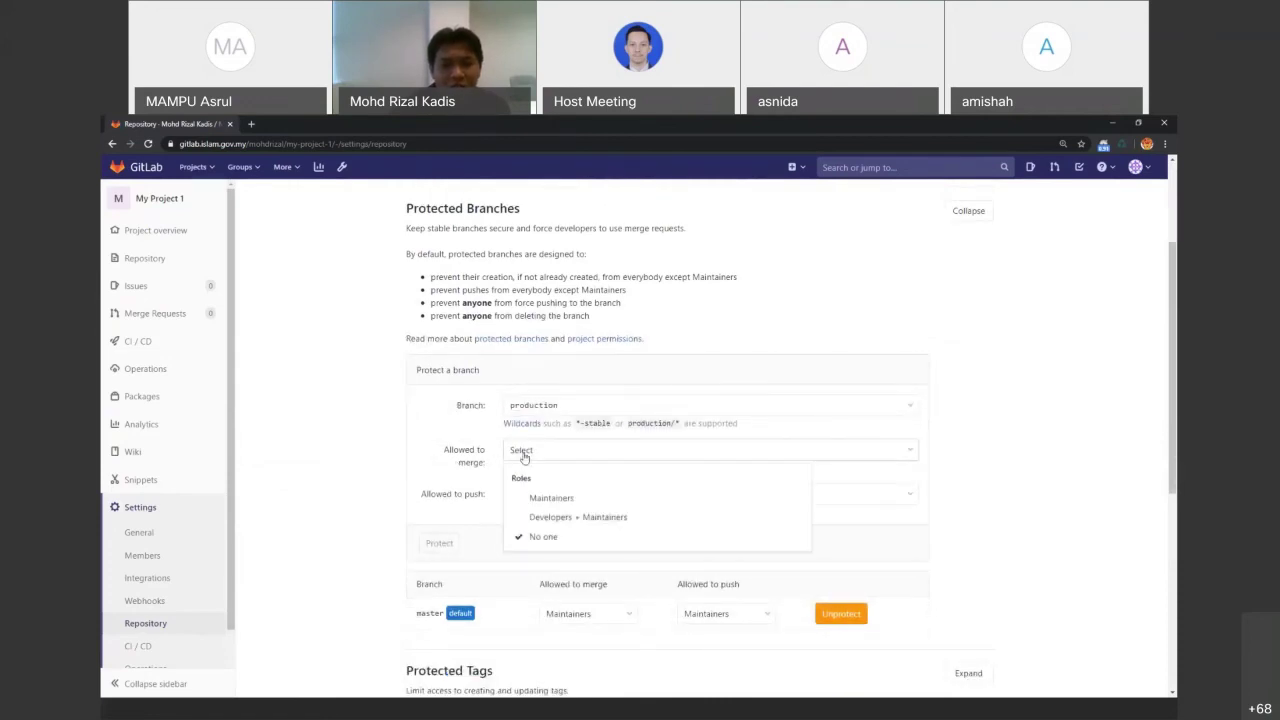
{"action": "left_click", "coordinate": [548, 498]}
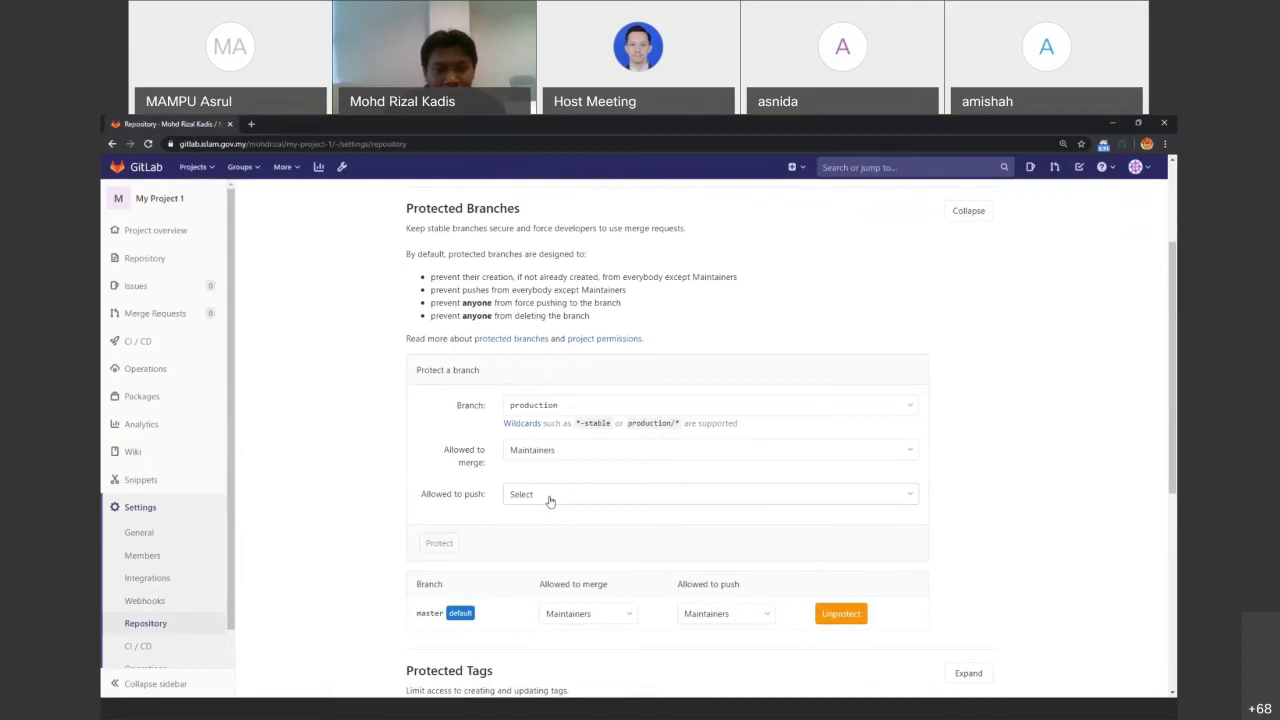
{"action": "left_click", "coordinate": [549, 500]}
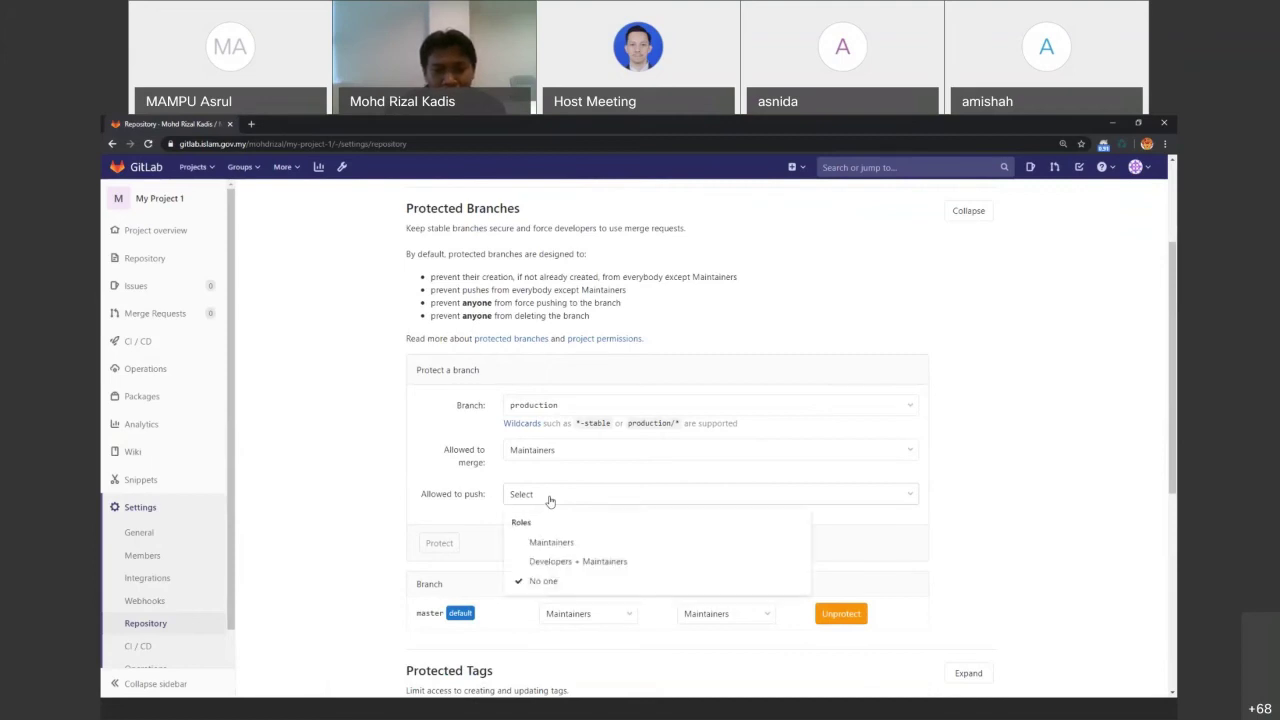
{"action": "left_click", "coordinate": [560, 541]}
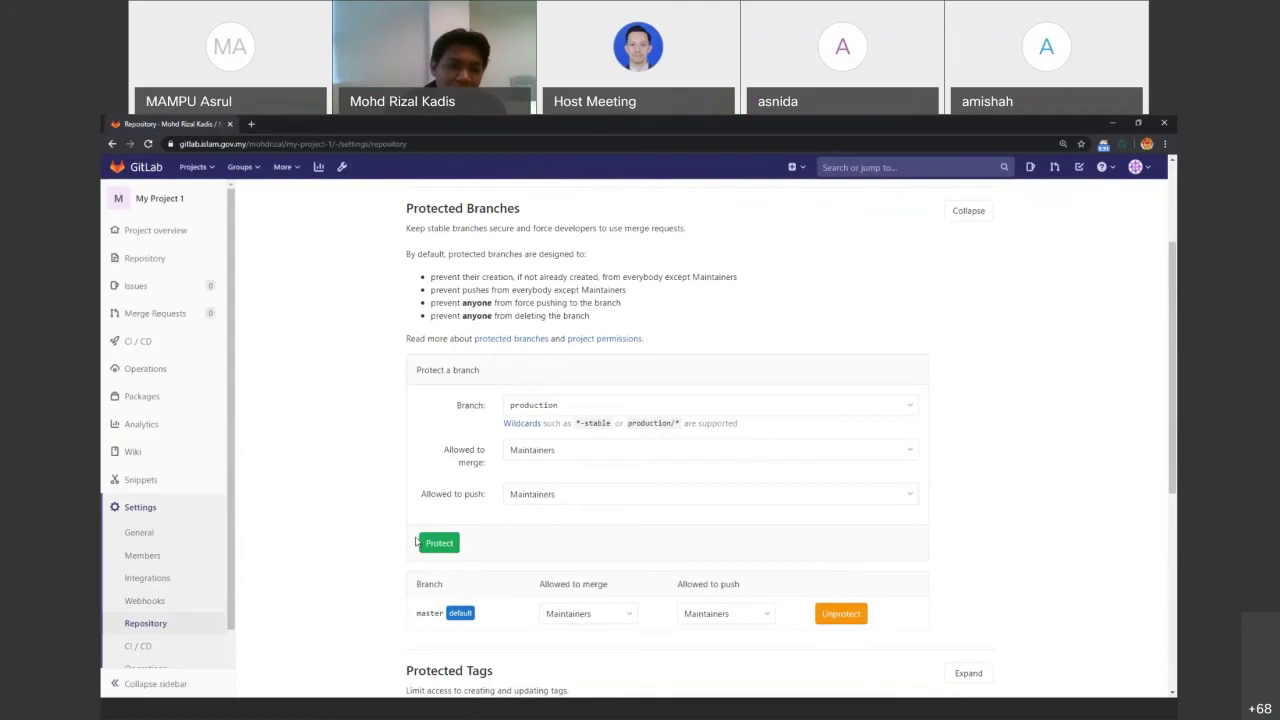
{"action": "left_click", "coordinate": [430, 545]}
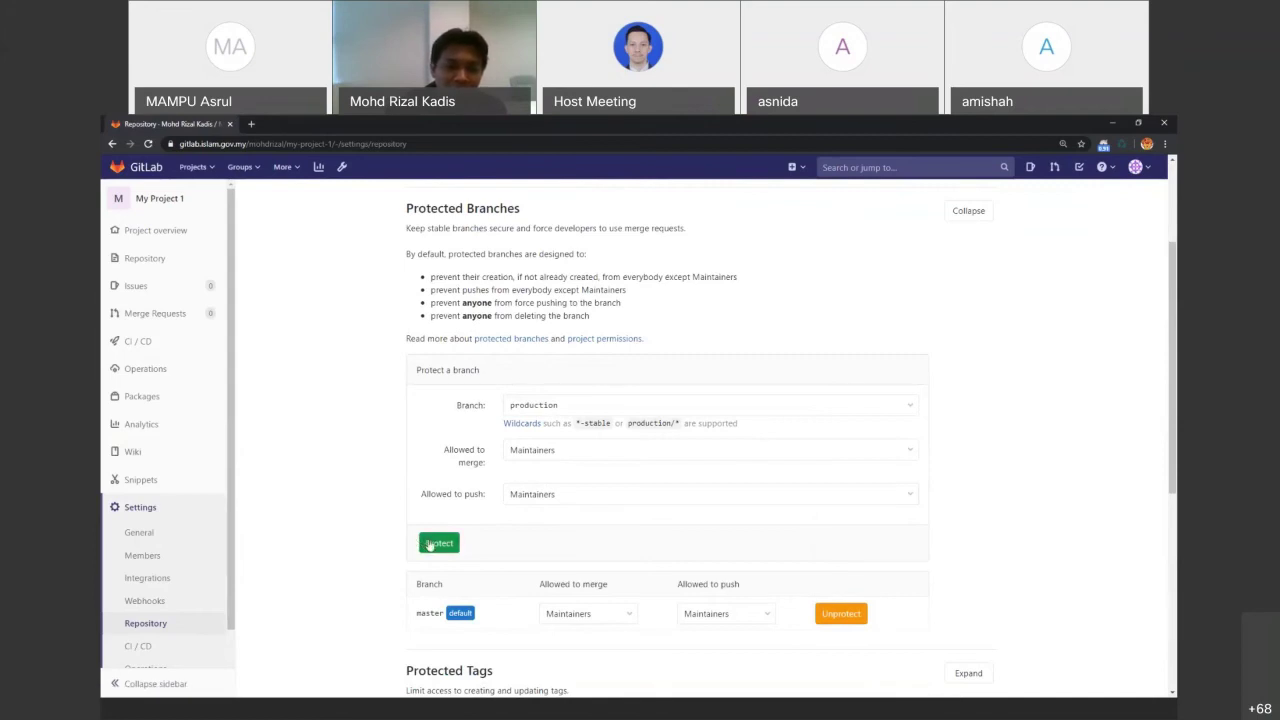
{"action": "left_click", "coordinate": [430, 545]}
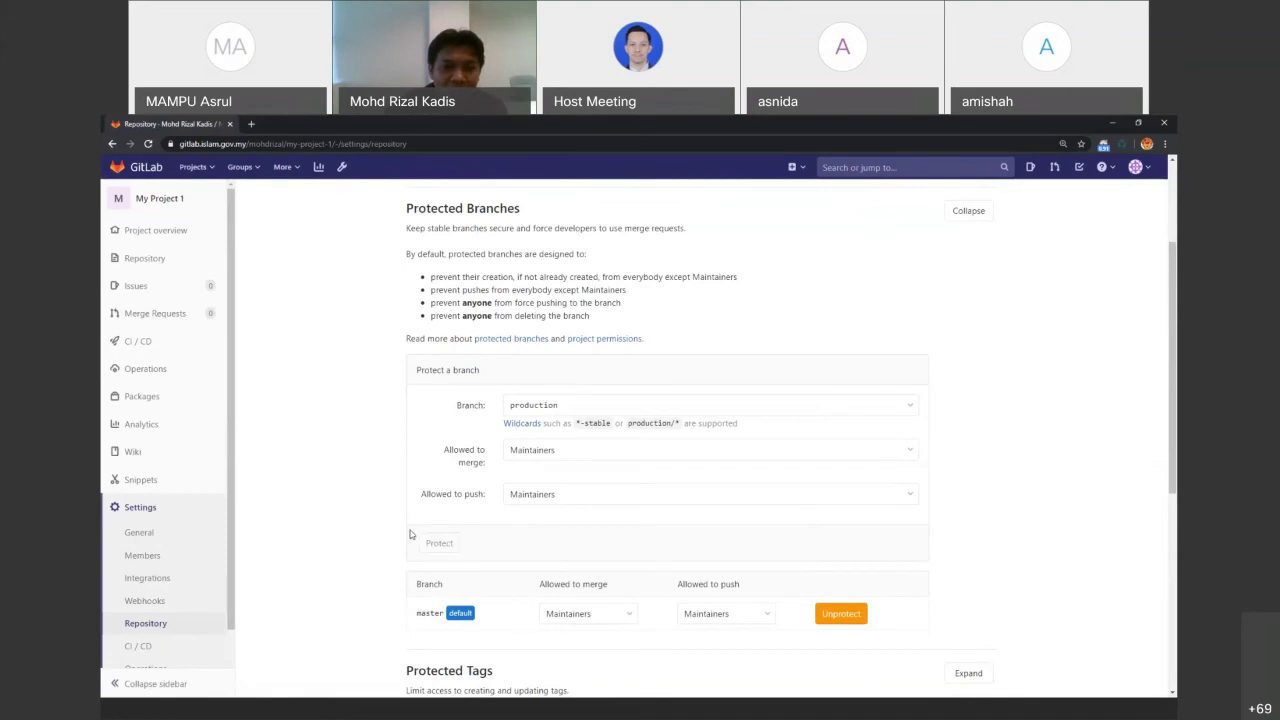
{"action": "scroll", "coordinate": [380, 527], "scroll_direction": "down", "scroll_amount": 1}
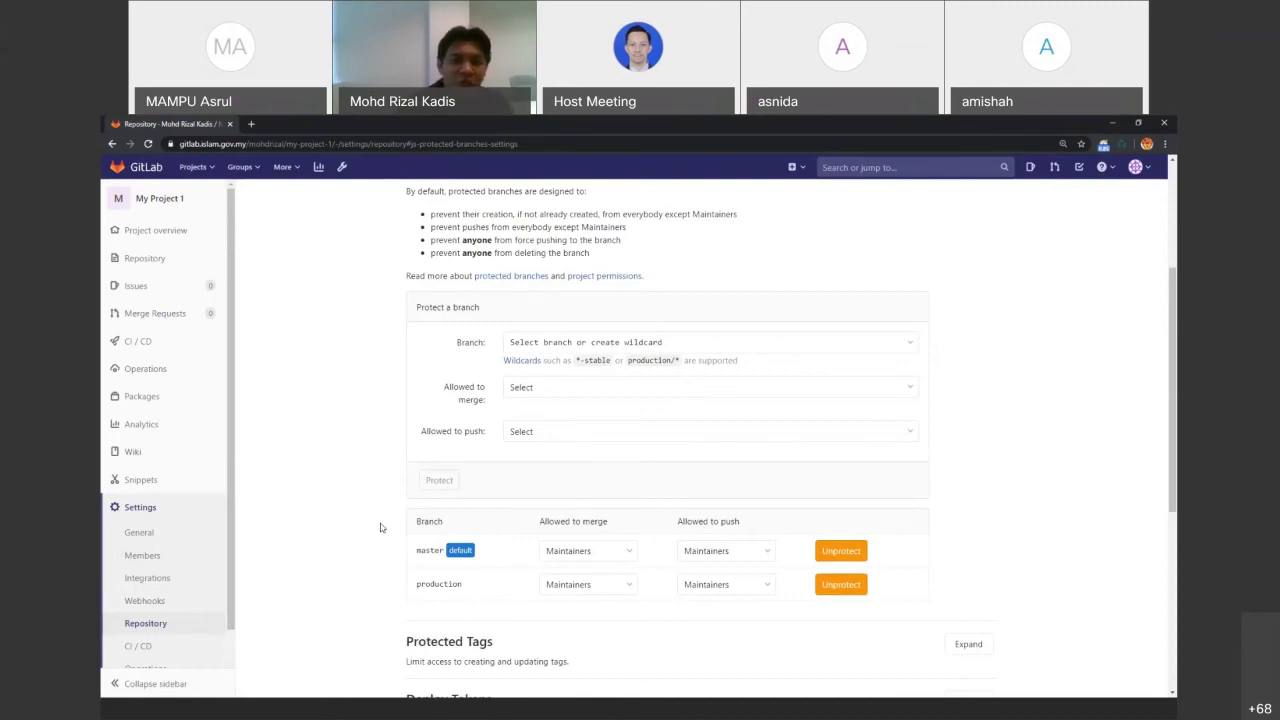
{"action": "left_click", "coordinate": [160, 196]}
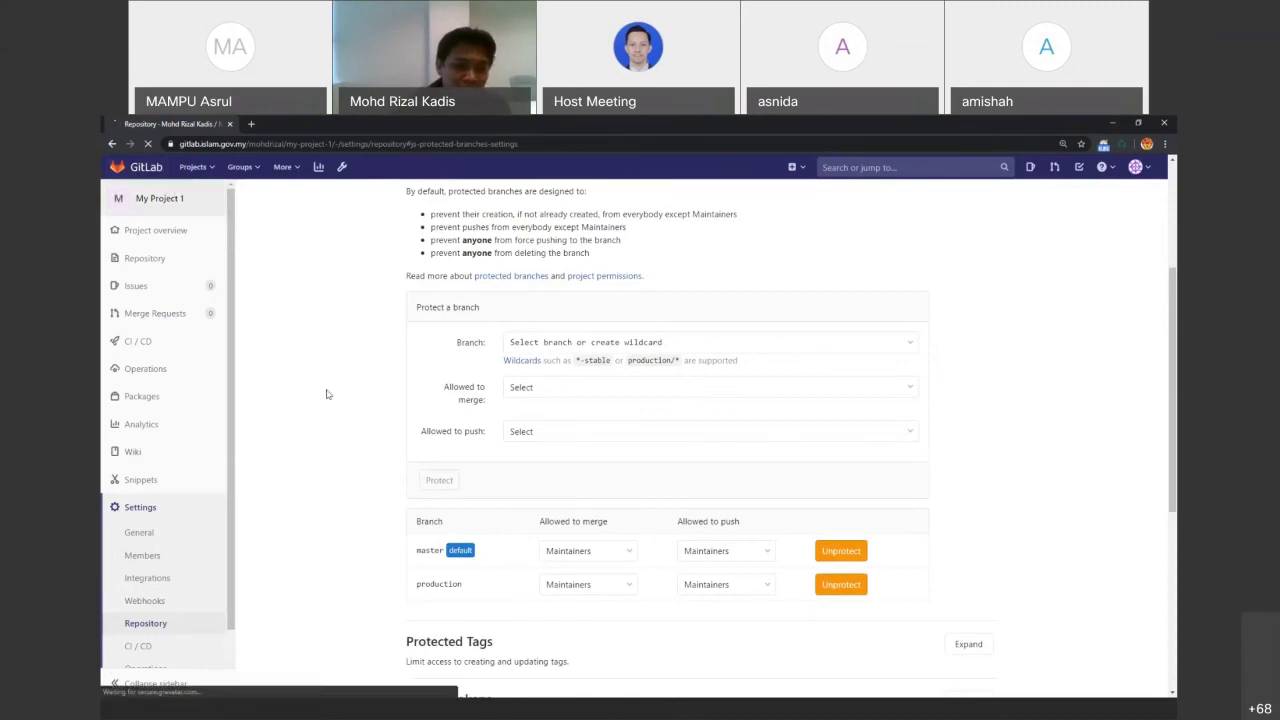
Show slide 28, Revert, in the GitLab Basic deck, then return to GitLab
{"action": "left_click", "coordinate": [601, 705]}
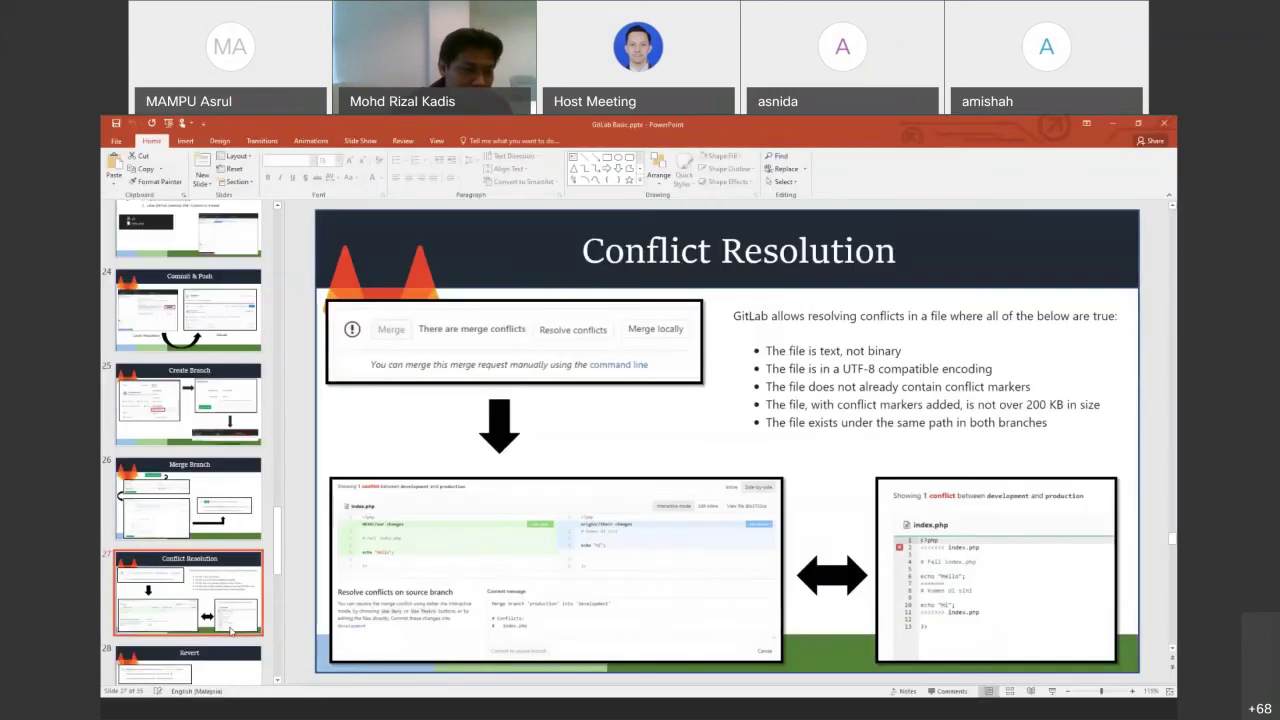
{"action": "scroll", "coordinate": [214, 587], "scroll_direction": "down", "scroll_amount": 1}
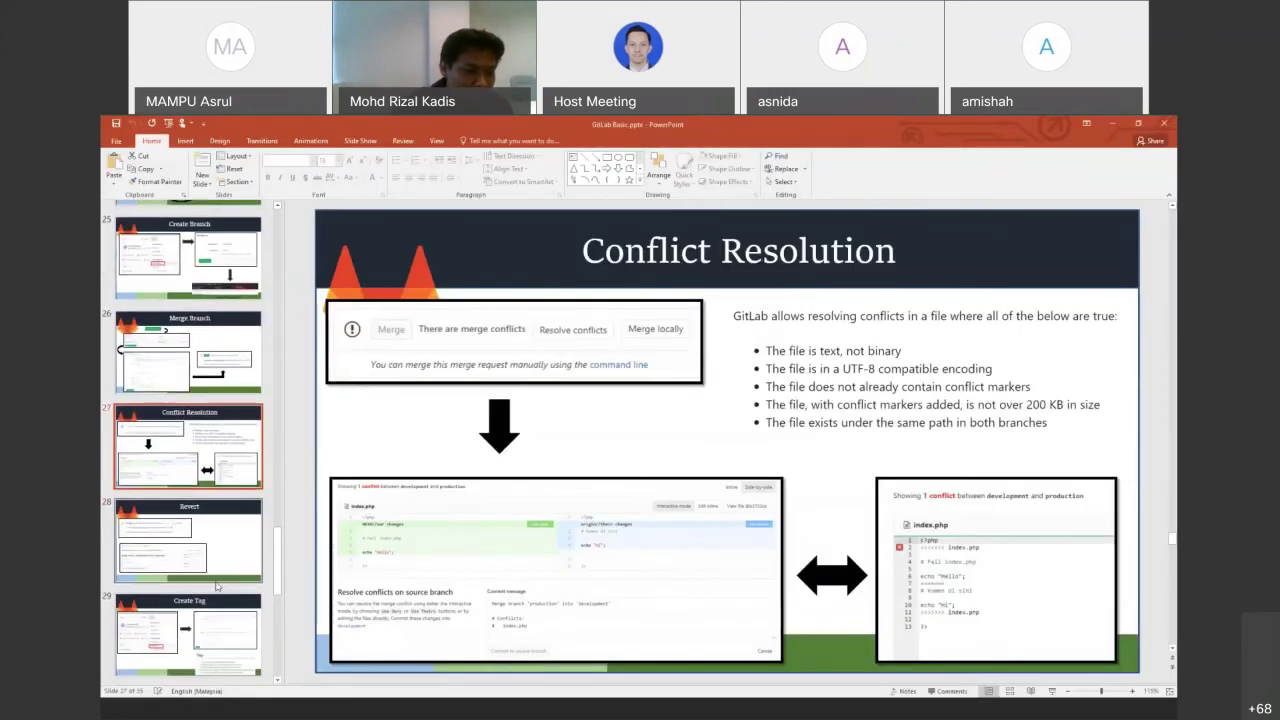
{"action": "scroll", "coordinate": [218, 581], "scroll_direction": "down", "scroll_amount": 2}
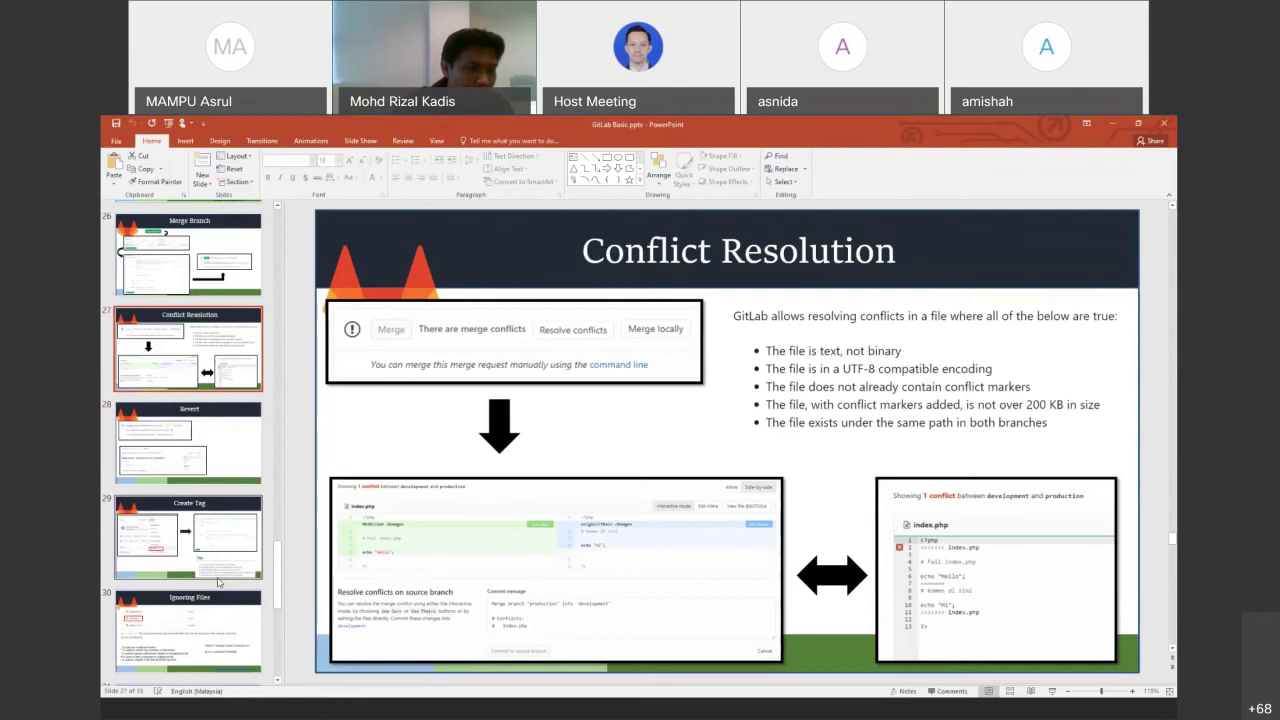
{"action": "left_click", "coordinate": [176, 447]}
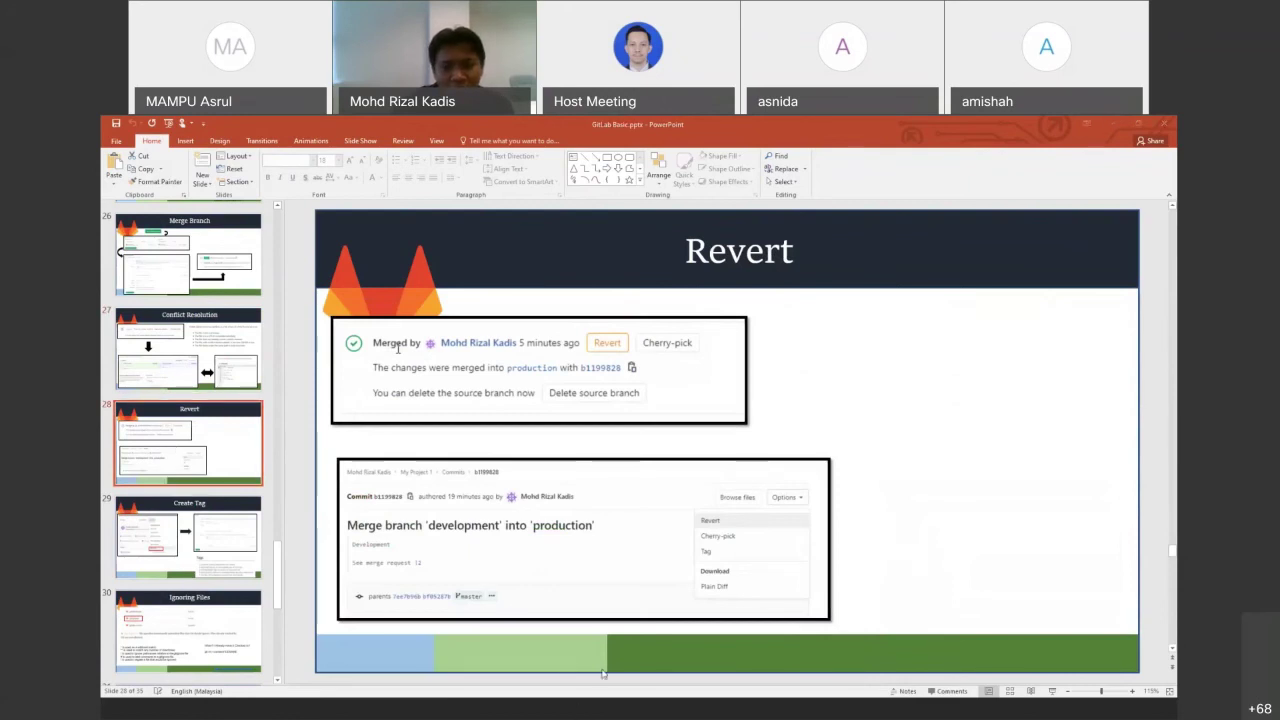
{"action": "key", "text": "alt+Tab"}
On the officer branch, open commit 5a87a1c4 'Update index.php' from the history
{"action": "left_click", "coordinate": [458, 472]}
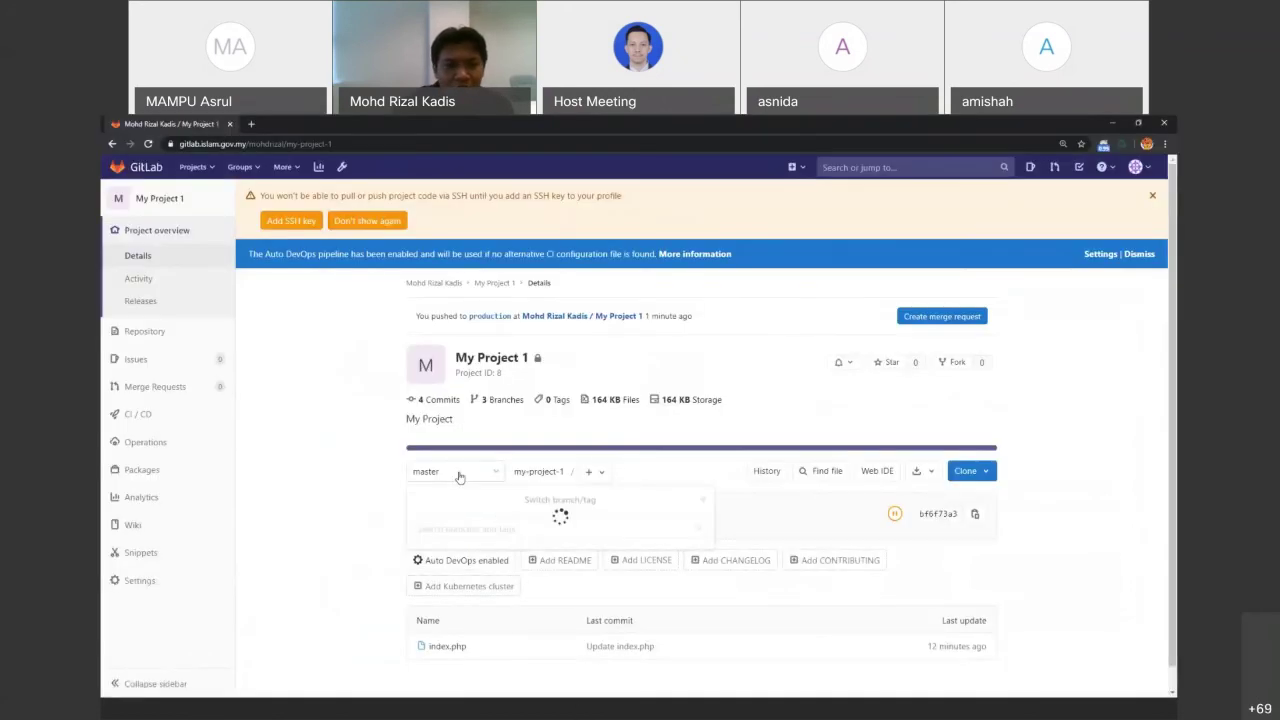
{"action": "left_click", "coordinate": [449, 575]}
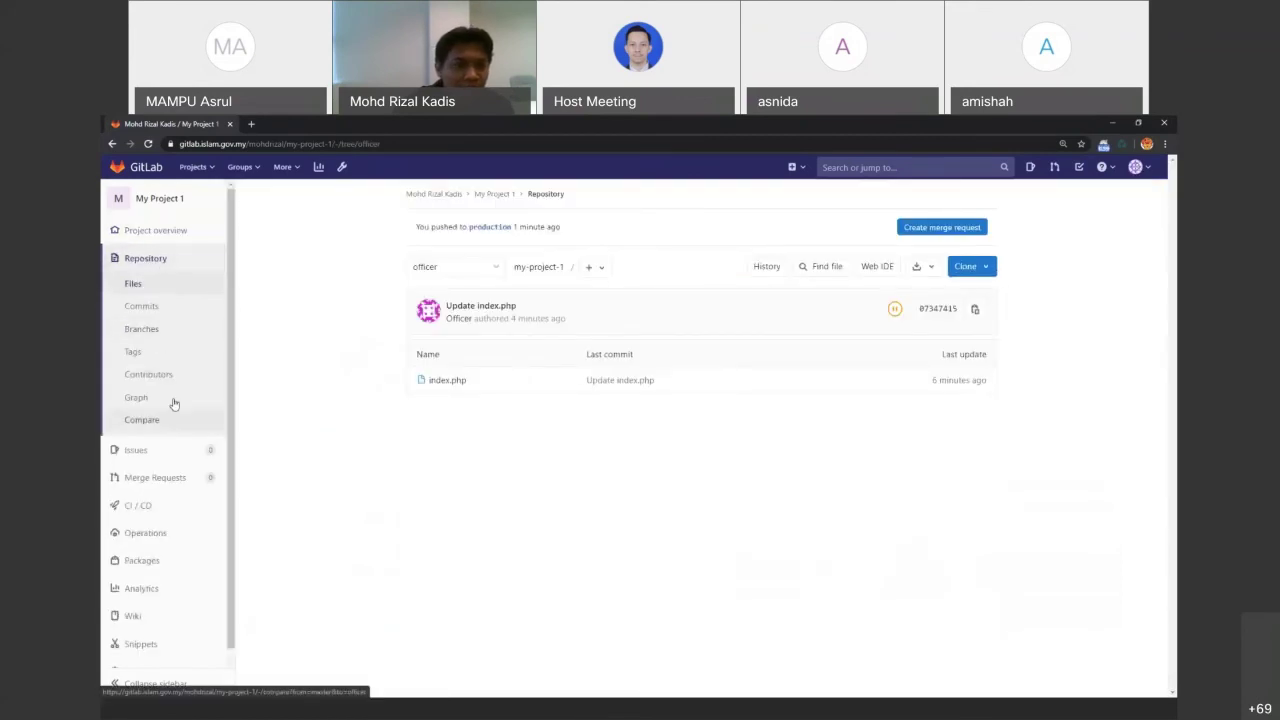
{"action": "left_click", "coordinate": [141, 306]}
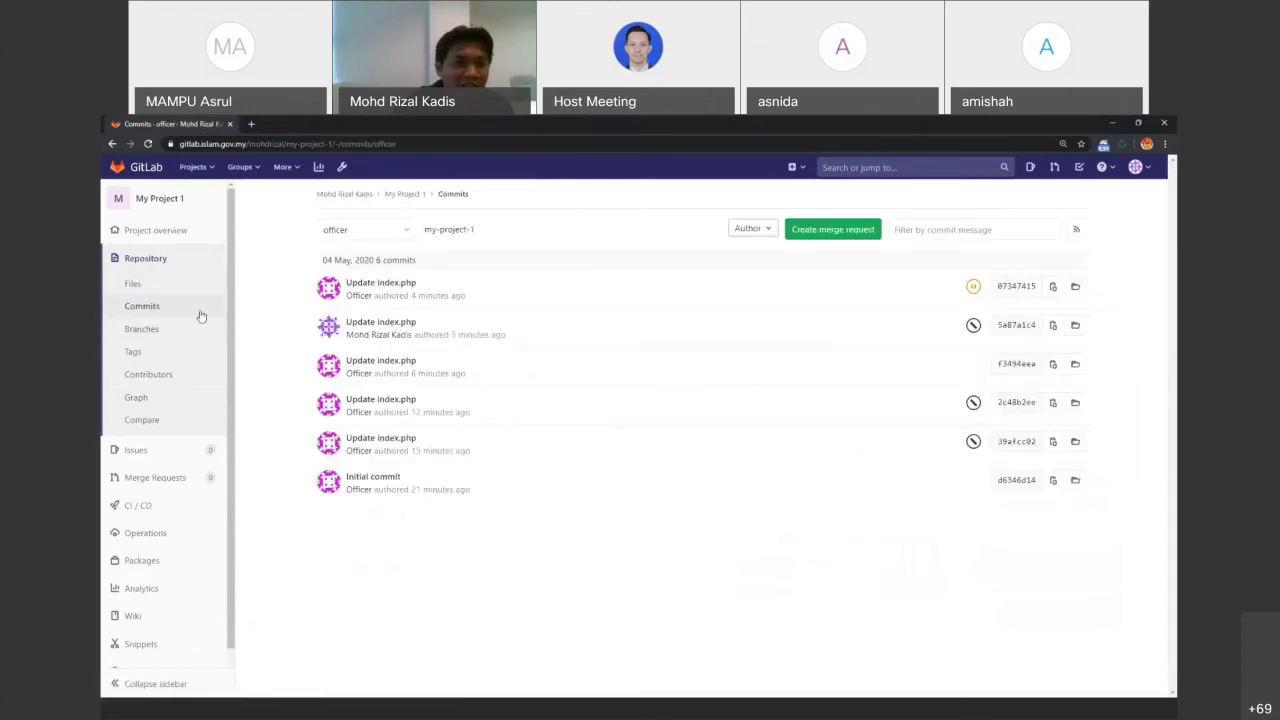
{"action": "left_click", "coordinate": [380, 323]}
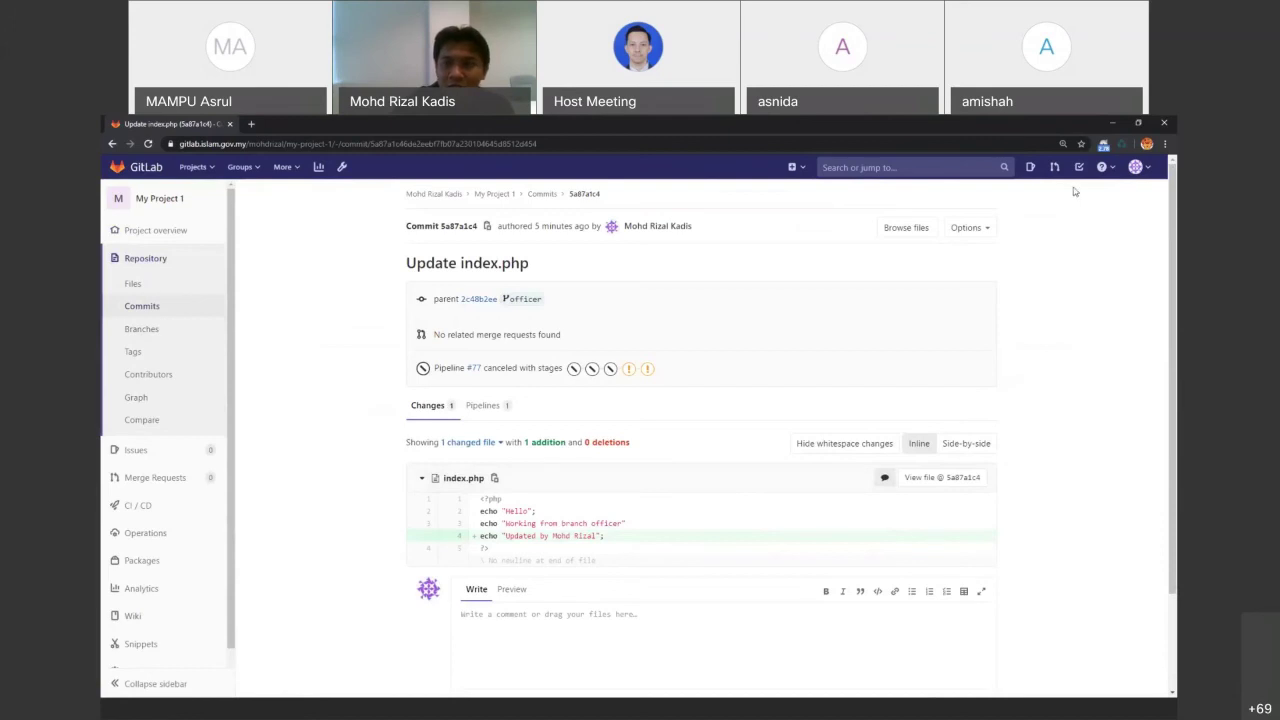
Try reverting commit 5a87a1c4 into officer and highlight the resulting error message
{"action": "left_click", "coordinate": [991, 235]}
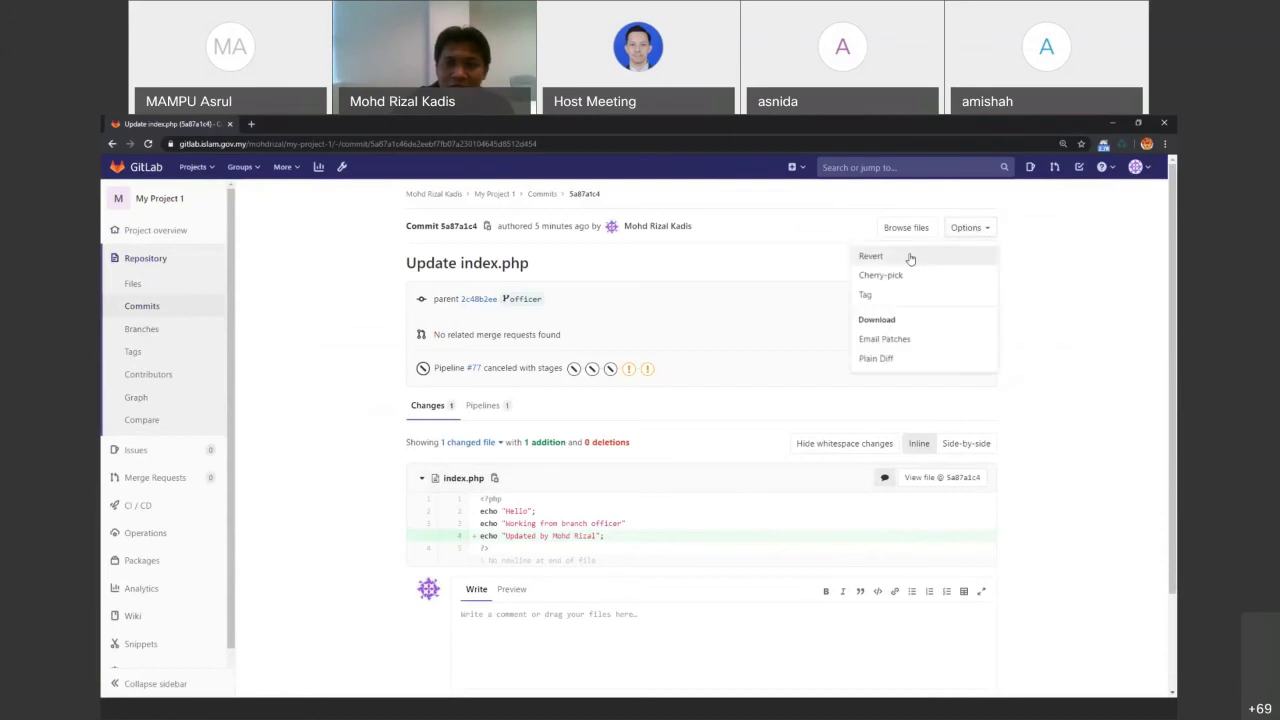
{"action": "left_click", "coordinate": [900, 256]}
{"action": "left_click", "coordinate": [557, 293]}
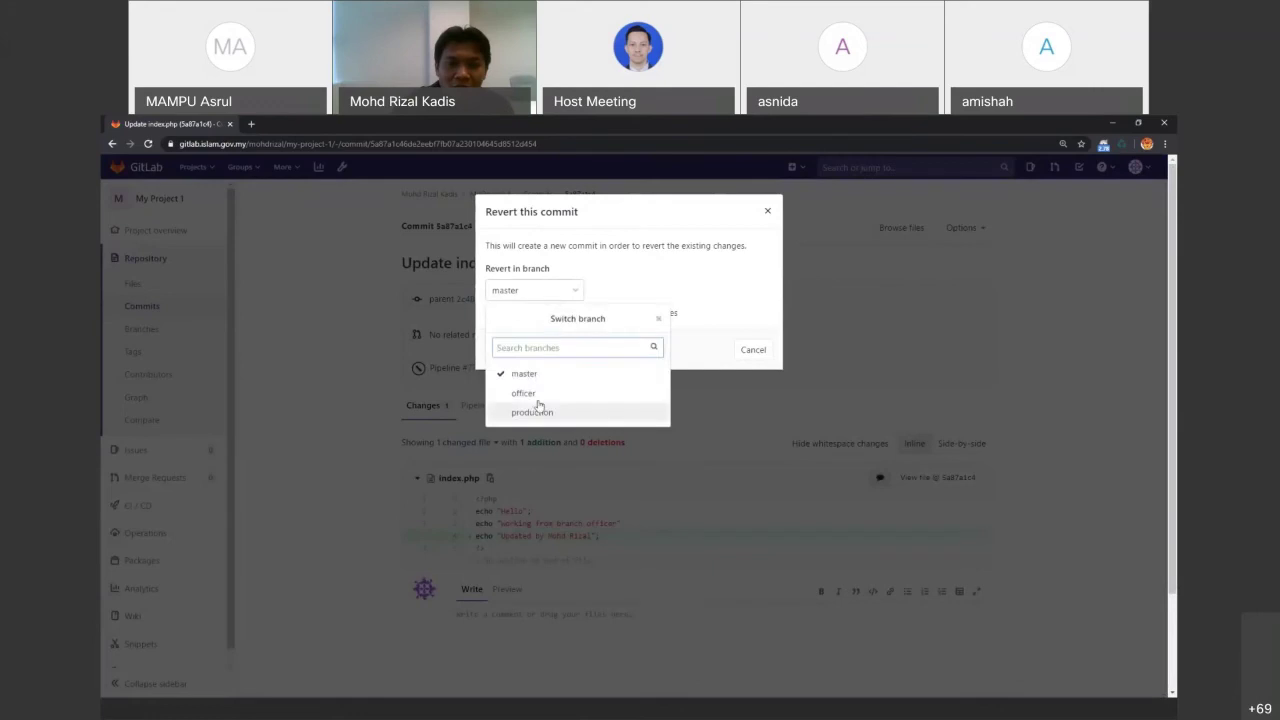
{"action": "left_click", "coordinate": [528, 393]}
{"action": "left_click", "coordinate": [504, 349]}
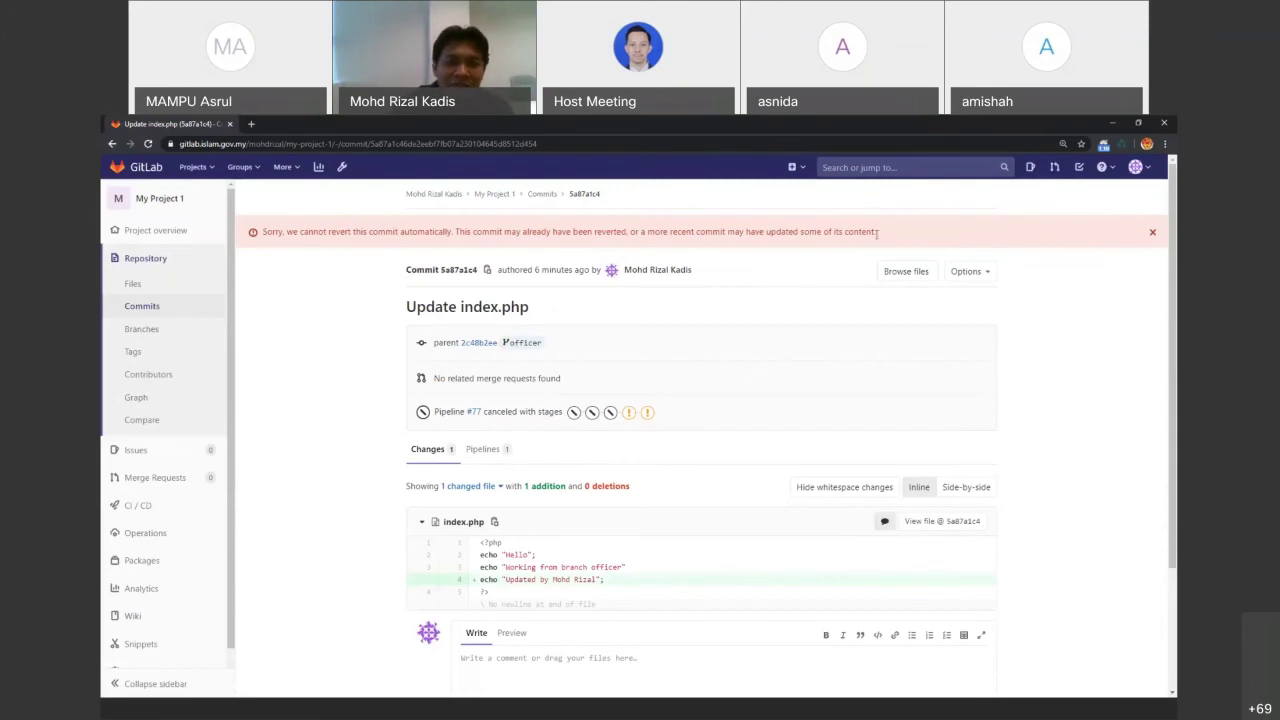
{"action": "left_click_drag", "start_coordinate": [876, 231], "coordinate": [368, 232]}
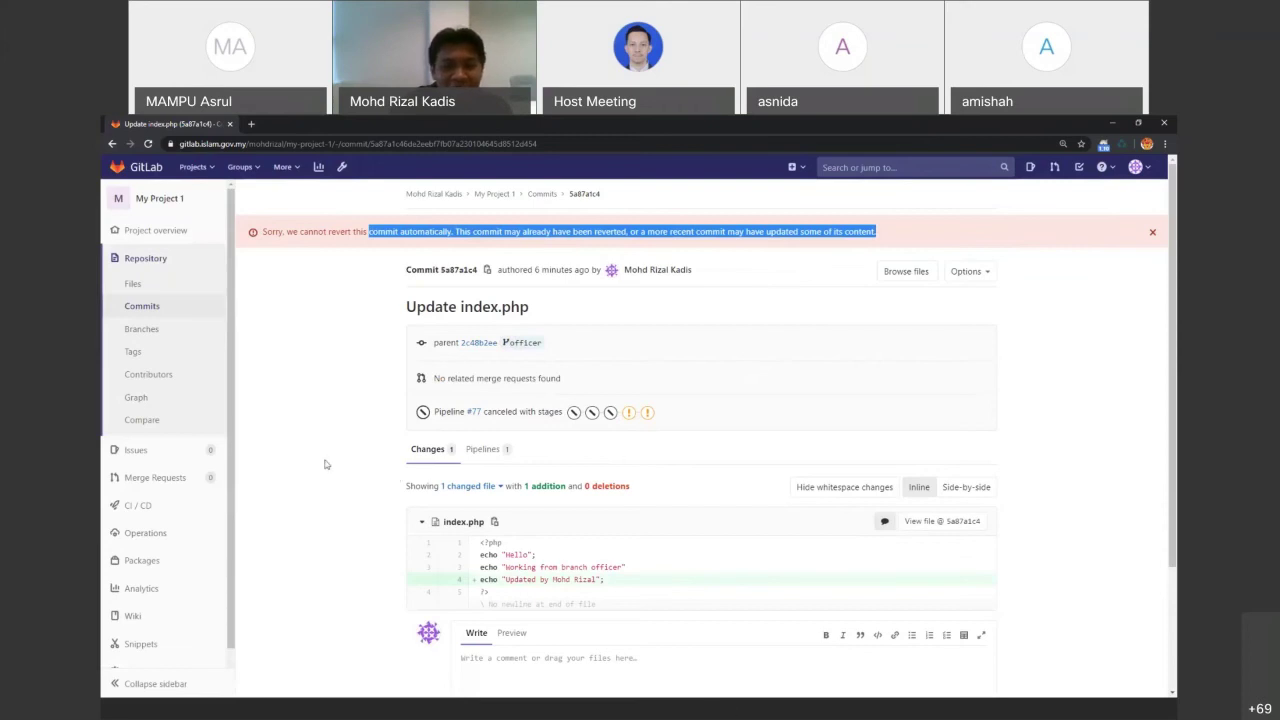
Open commit 2c48b2ee 'Update index.php' and revert it into master via a merge request
{"action": "left_click", "coordinate": [150, 305]}
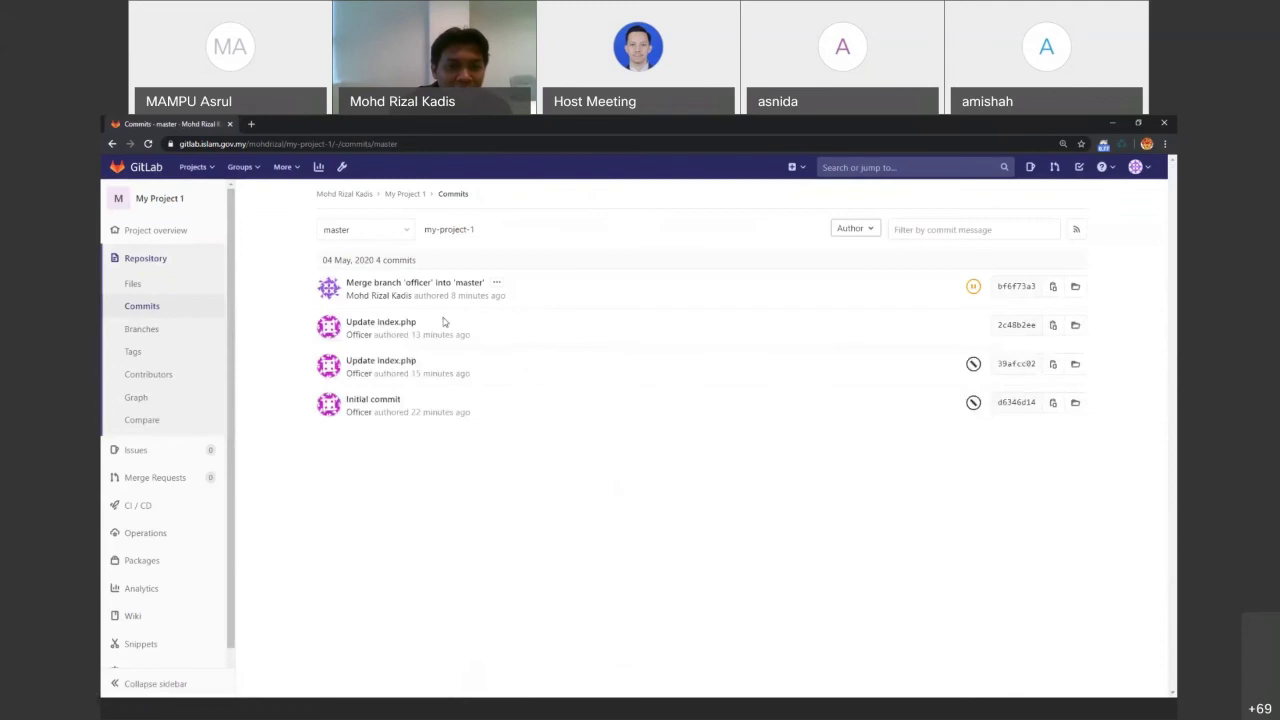
{"action": "left_click", "coordinate": [381, 322]}
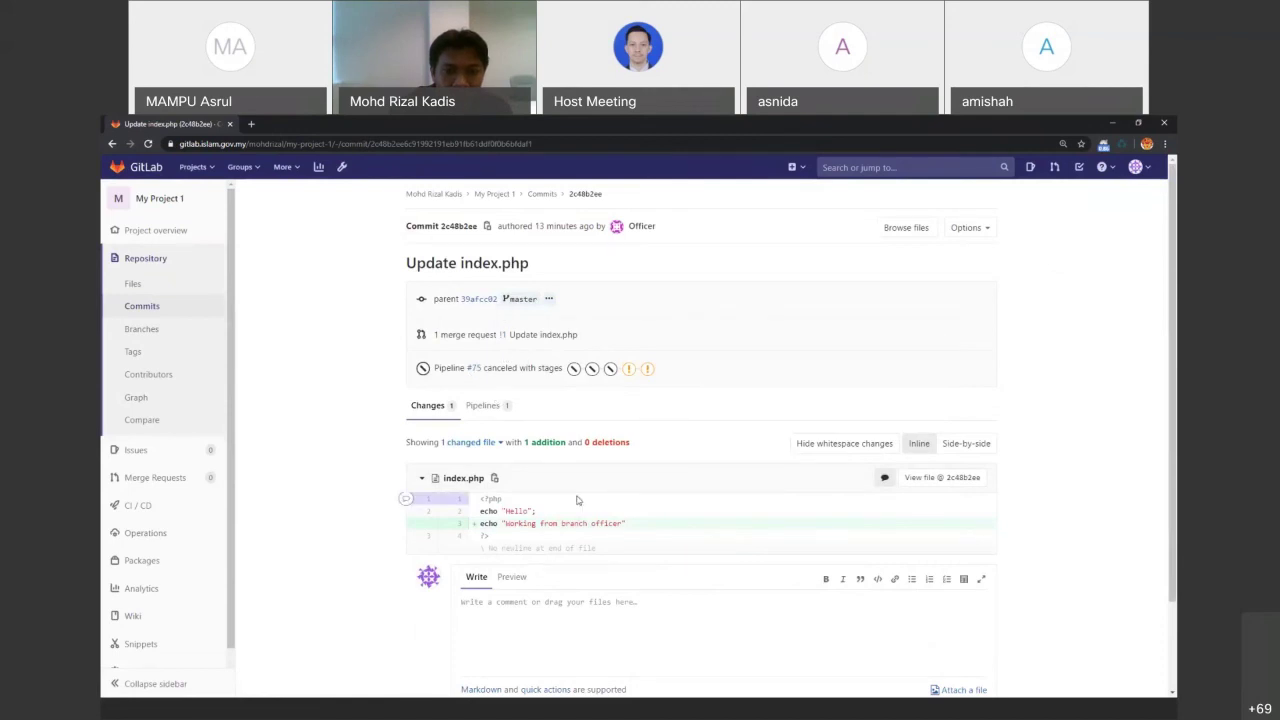
{"action": "left_click", "coordinate": [962, 228]}
{"action": "left_click", "coordinate": [949, 257]}
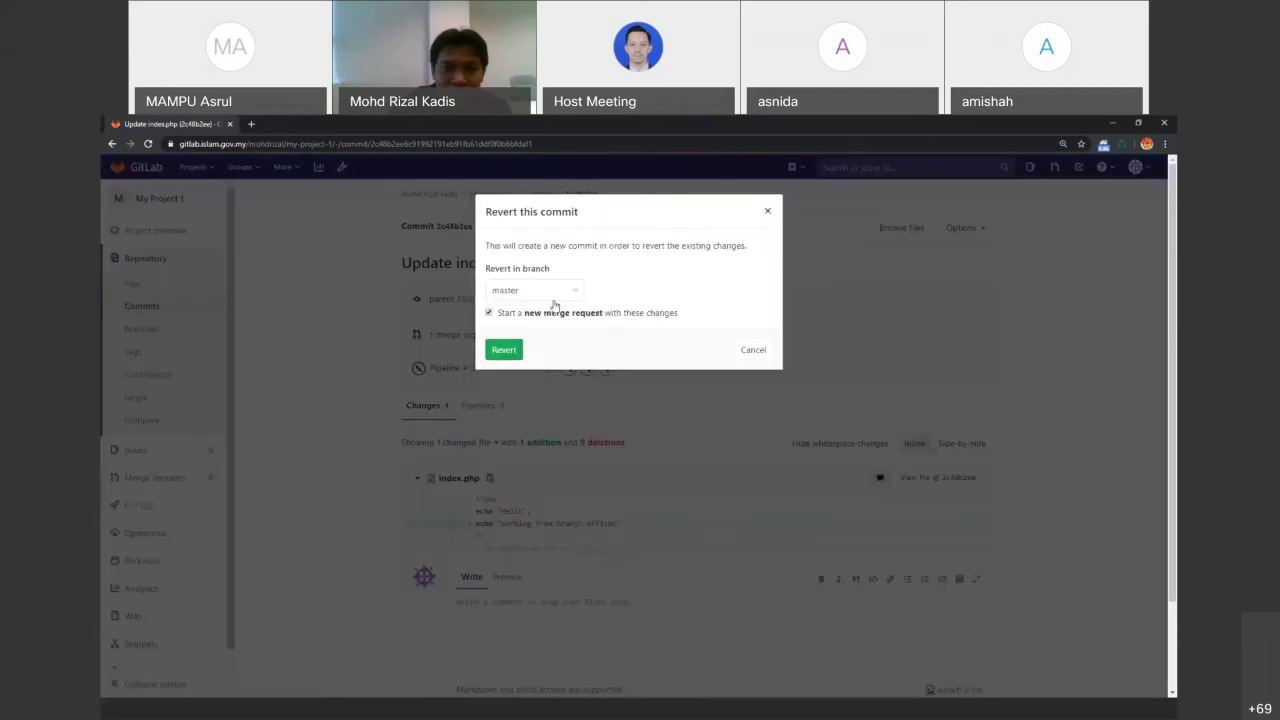
{"action": "left_click", "coordinate": [503, 349]}
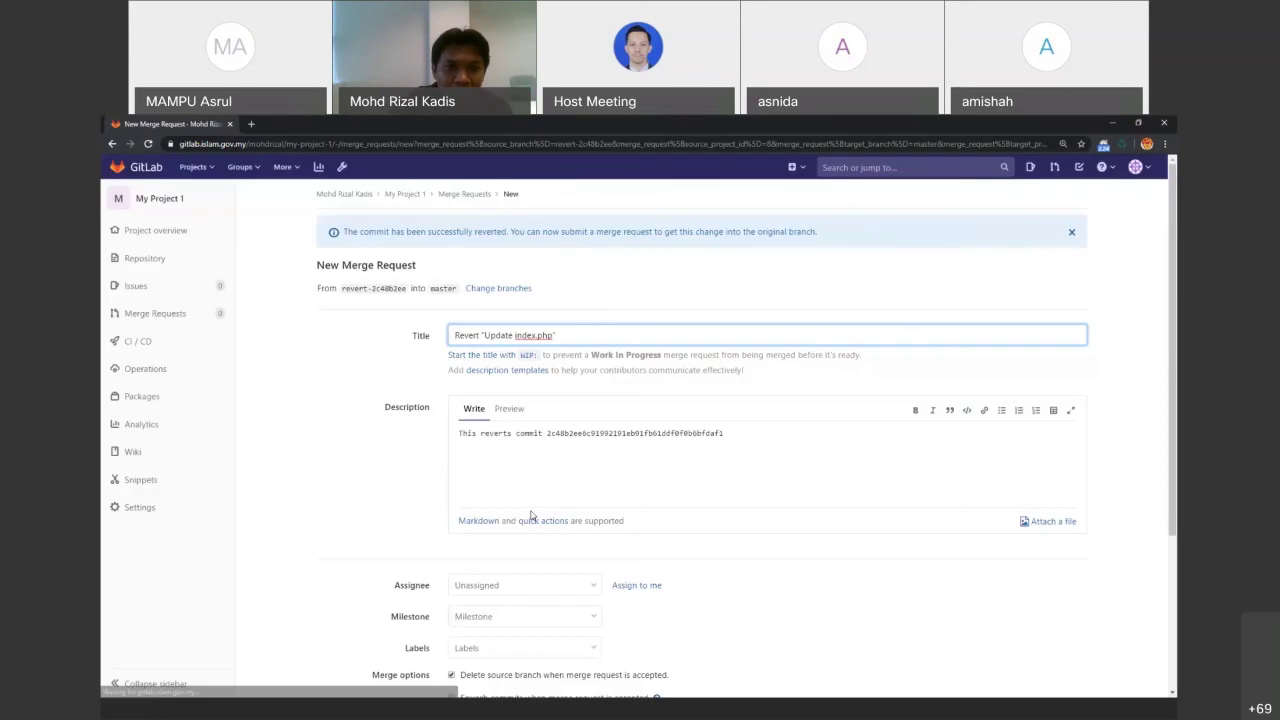
Submit the revert merge request, merge it immediately, and open index.php to check it
{"action": "scroll", "coordinate": [428, 493], "scroll_direction": "down", "scroll_amount": 2}
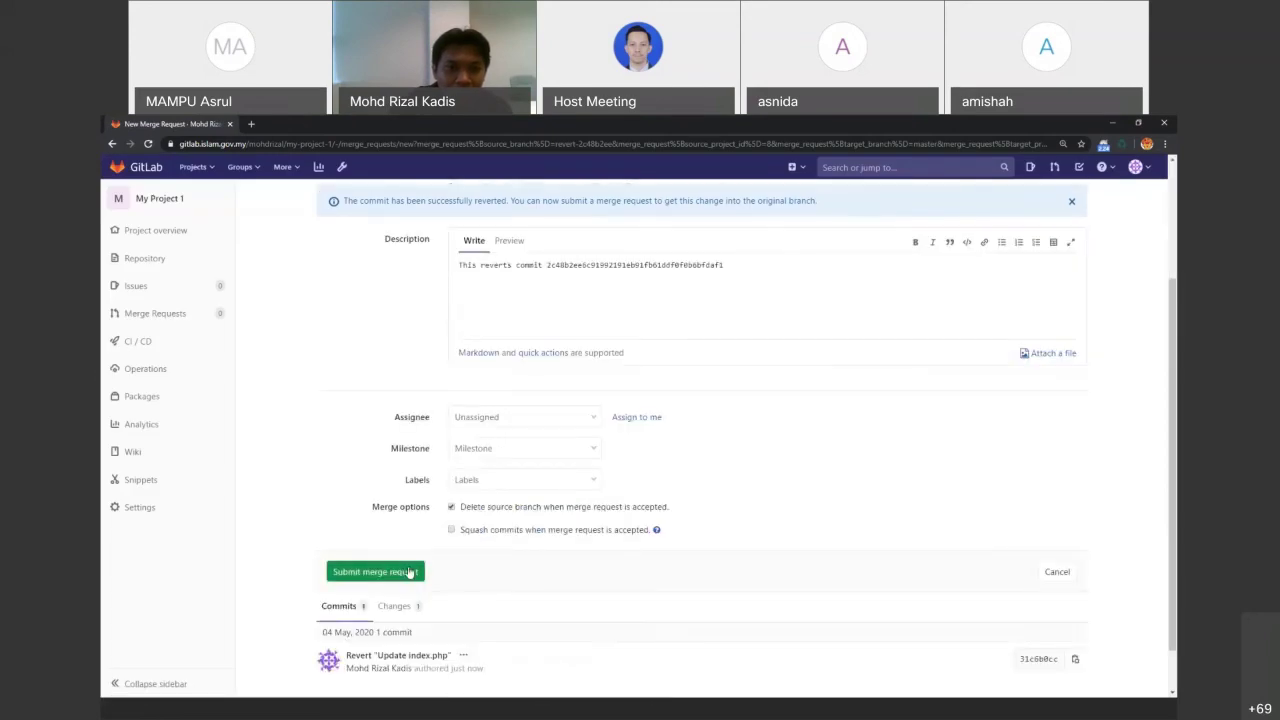
{"action": "left_click", "coordinate": [408, 571]}
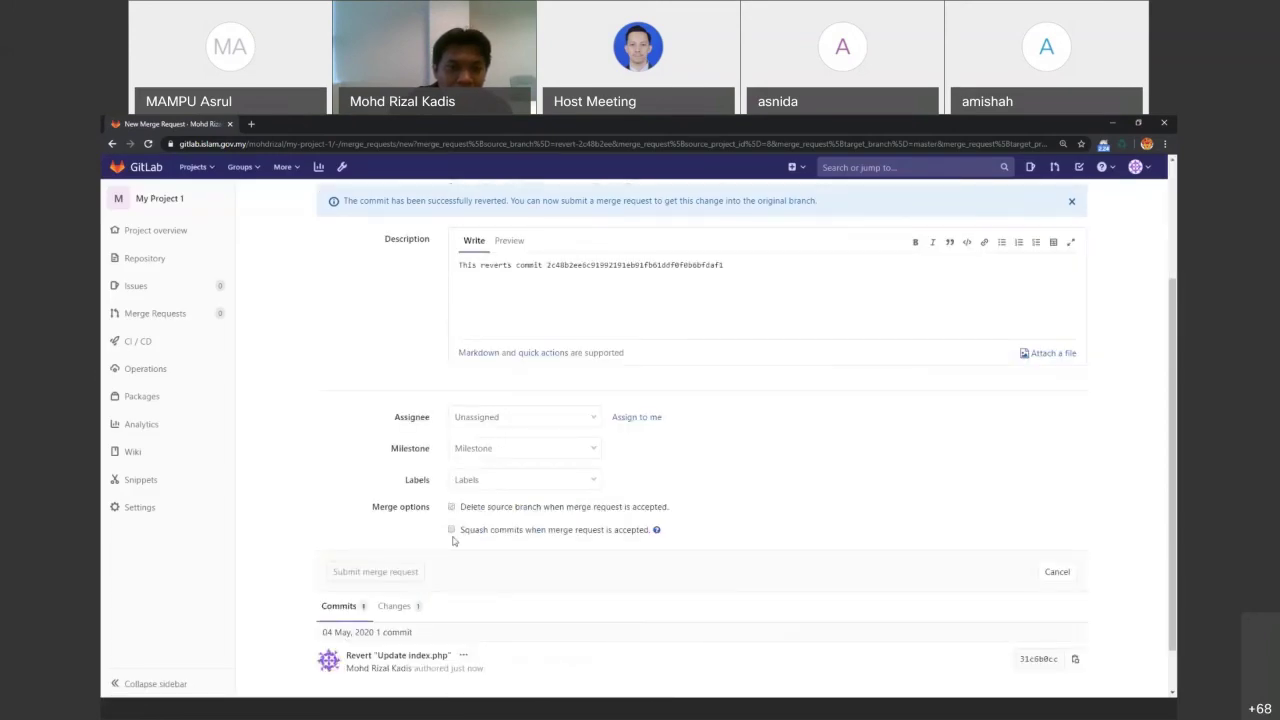
{"action": "left_click", "coordinate": [452, 507]}
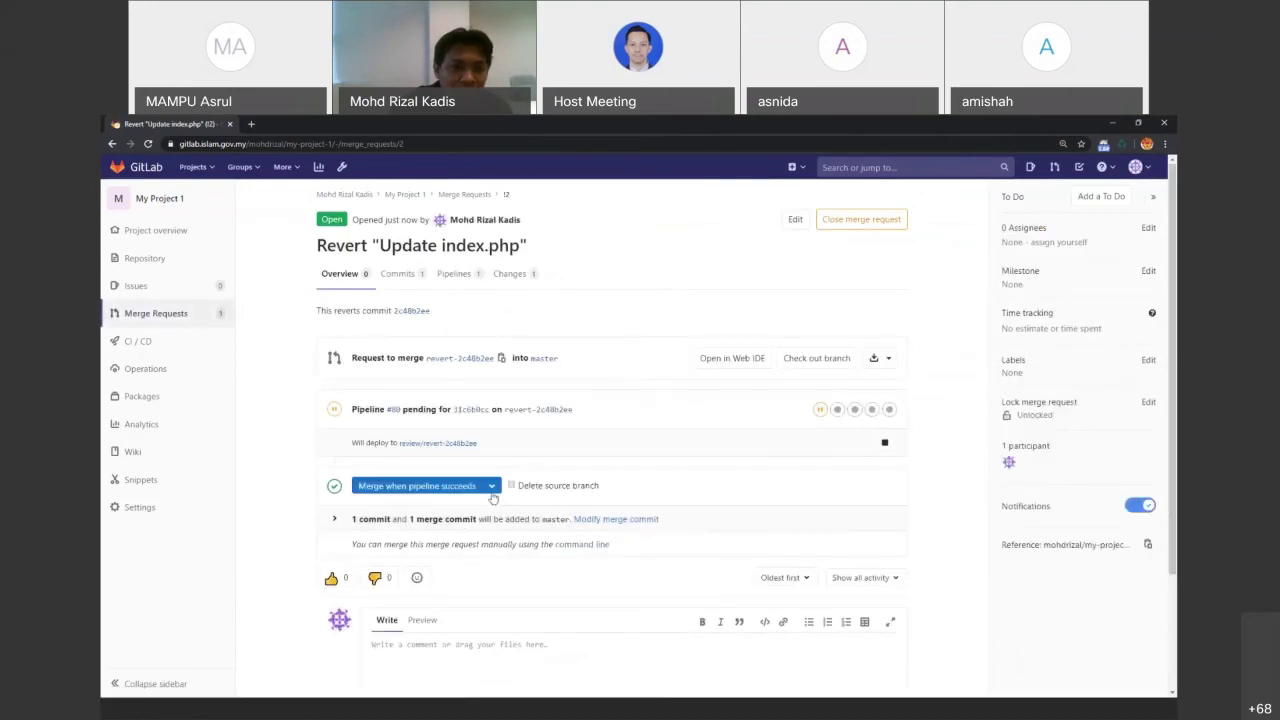
{"action": "left_click", "coordinate": [492, 490]}
{"action": "left_click", "coordinate": [410, 528]}
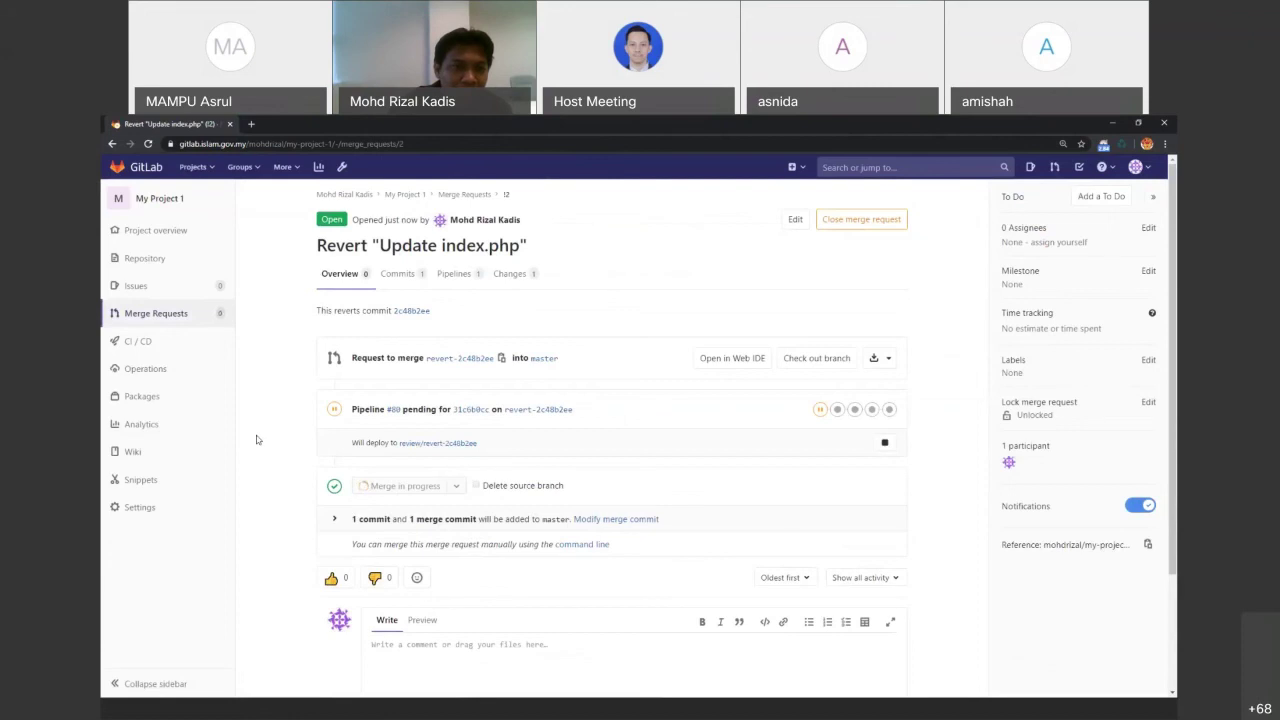
{"action": "left_click", "coordinate": [158, 262]}
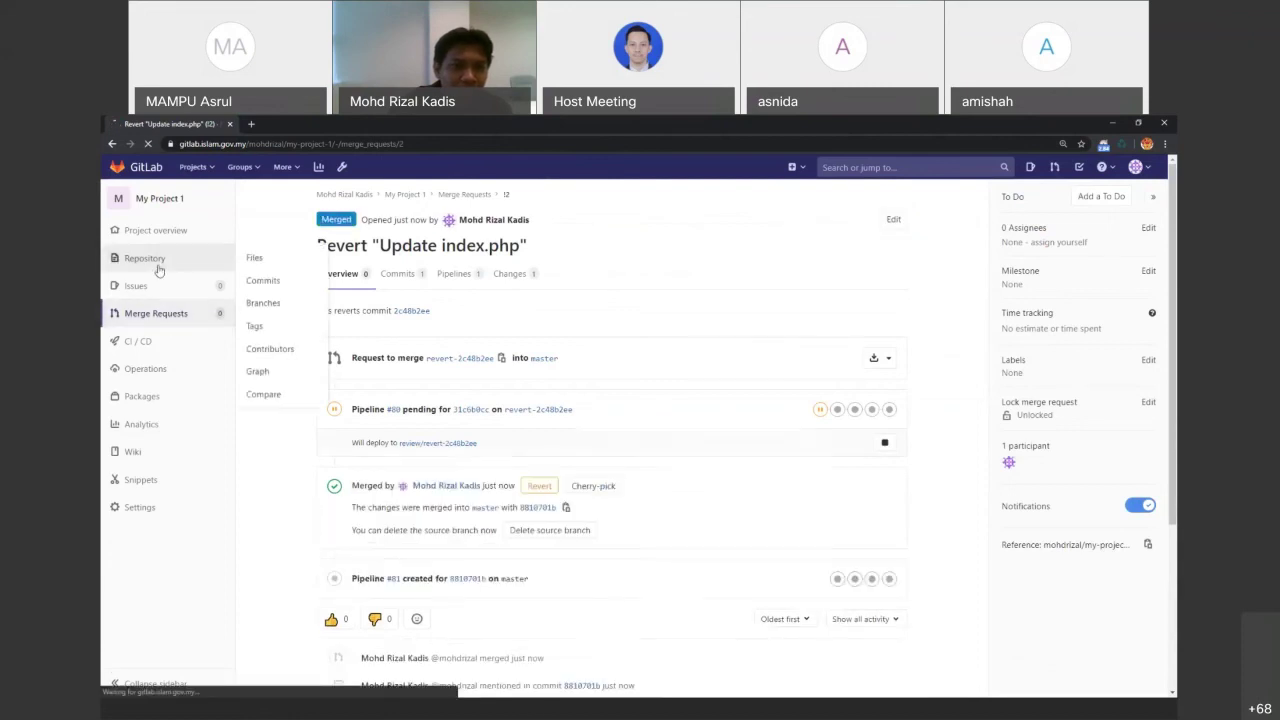
{"action": "left_click", "coordinate": [445, 343]}
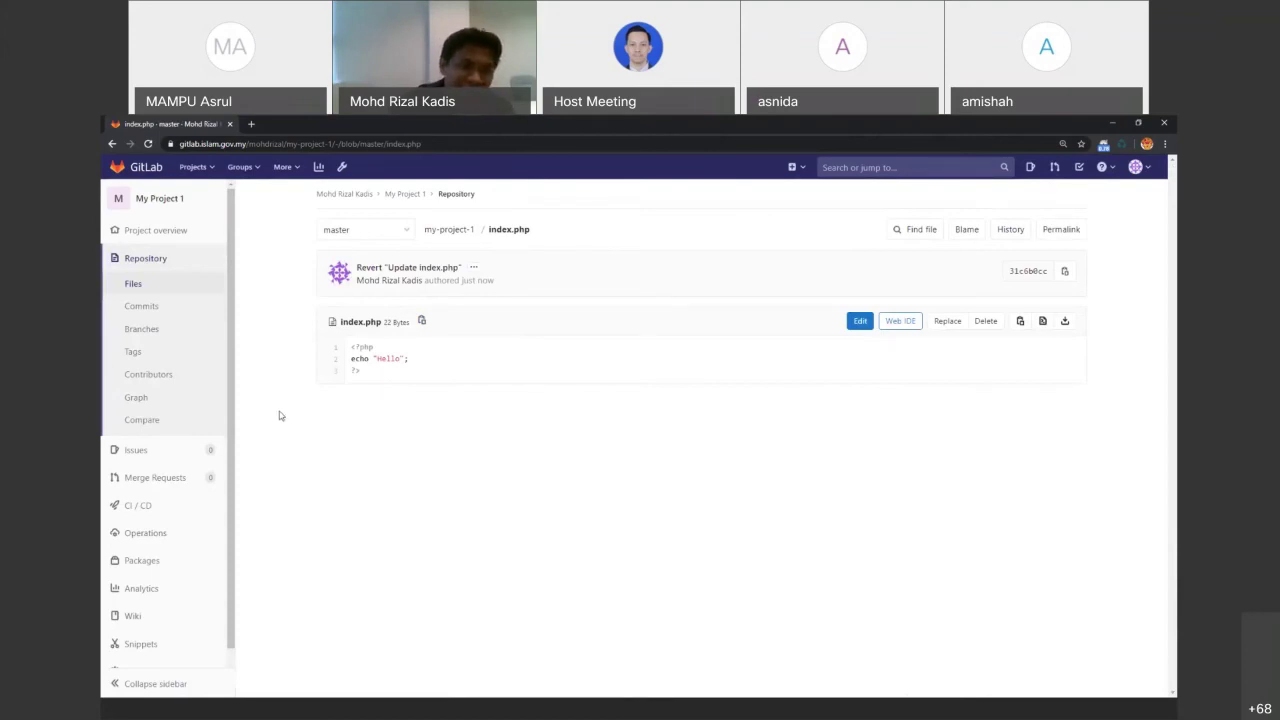
Return to master's file list, then switch to GitHub Desktop showing no local changes
{"action": "left_click", "coordinate": [176, 288]}
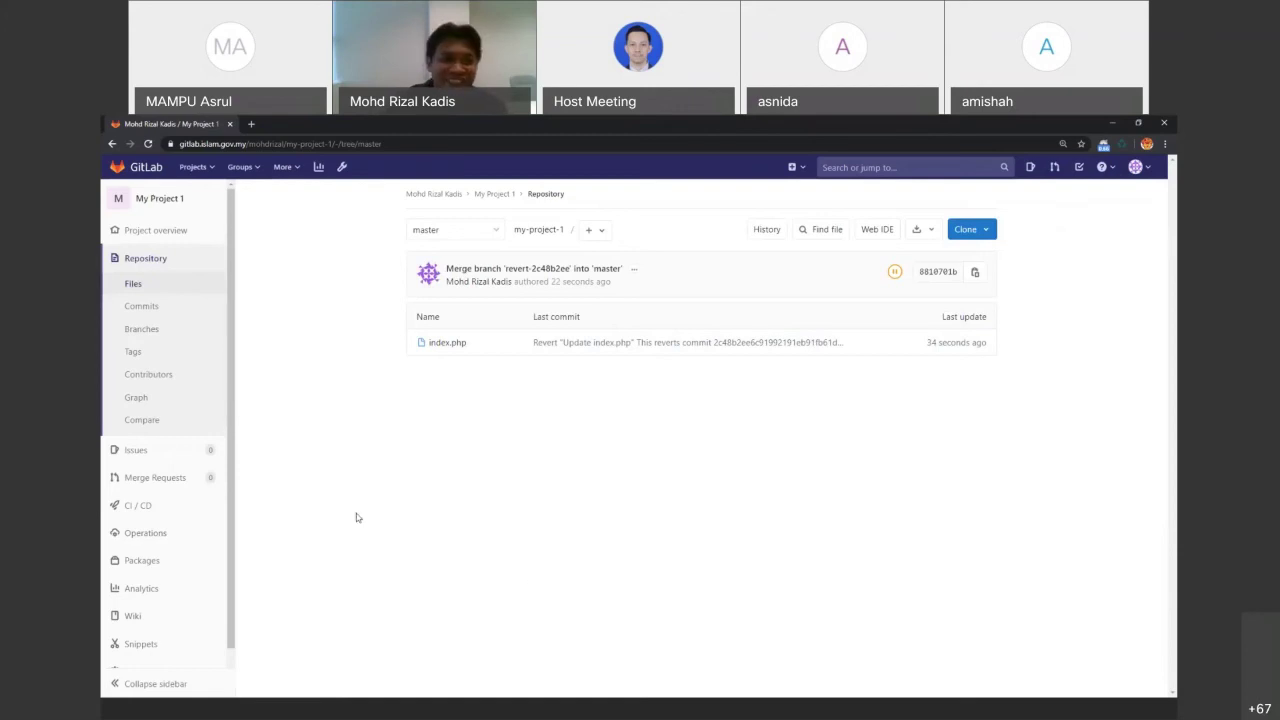
{"action": "left_click", "coordinate": [629, 712]}
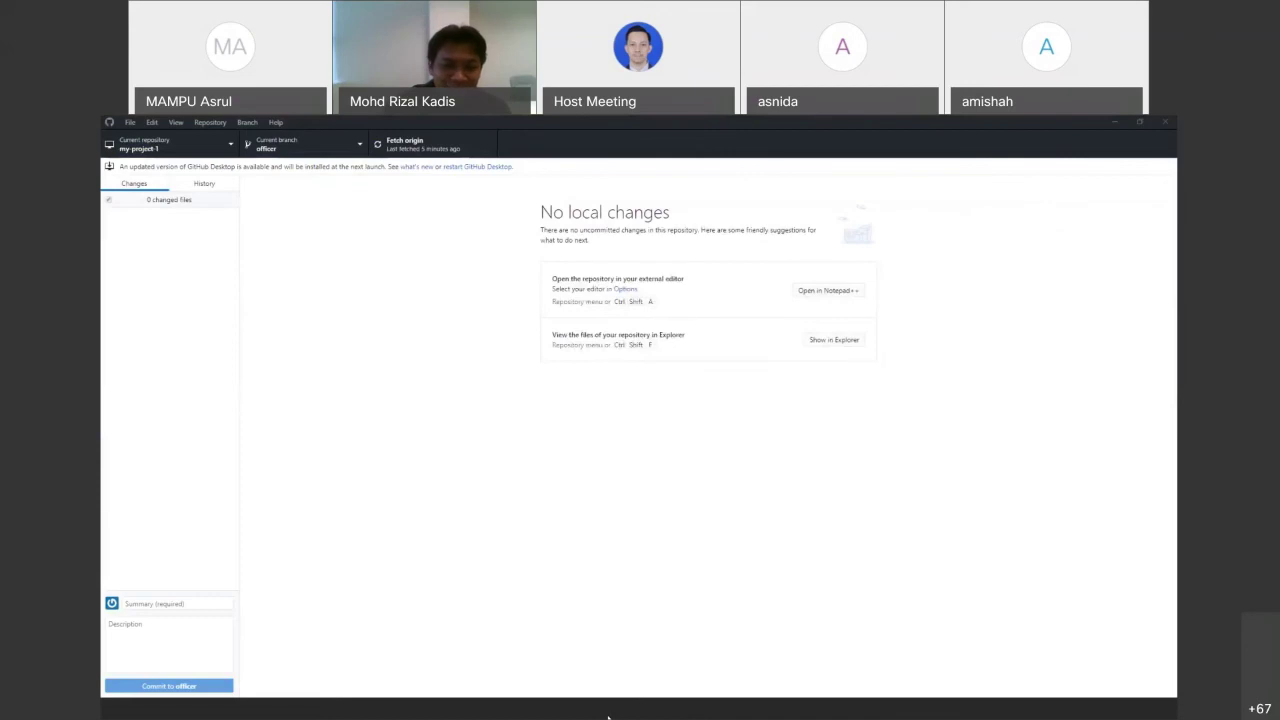
Show slide 29, Create Tag, in PowerPoint, then return to GitLab's master files
{"action": "left_click", "coordinate": [608, 716]}
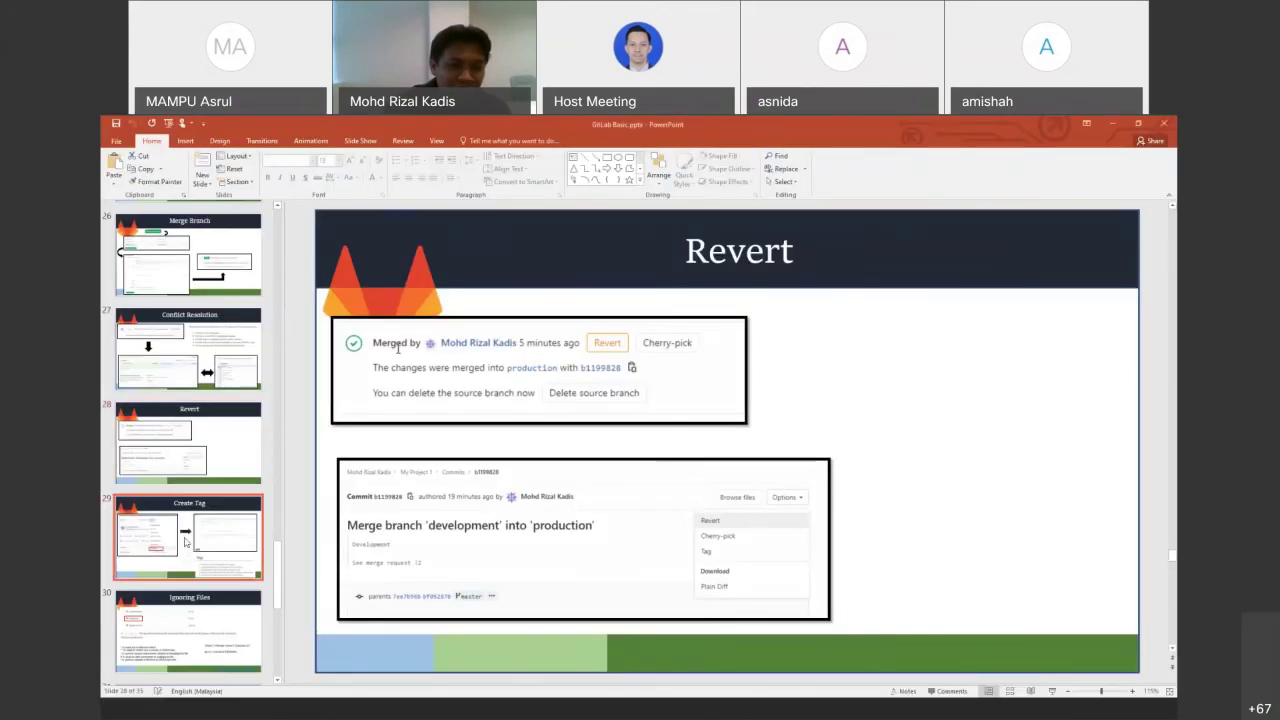
{"action": "left_click", "coordinate": [185, 541]}
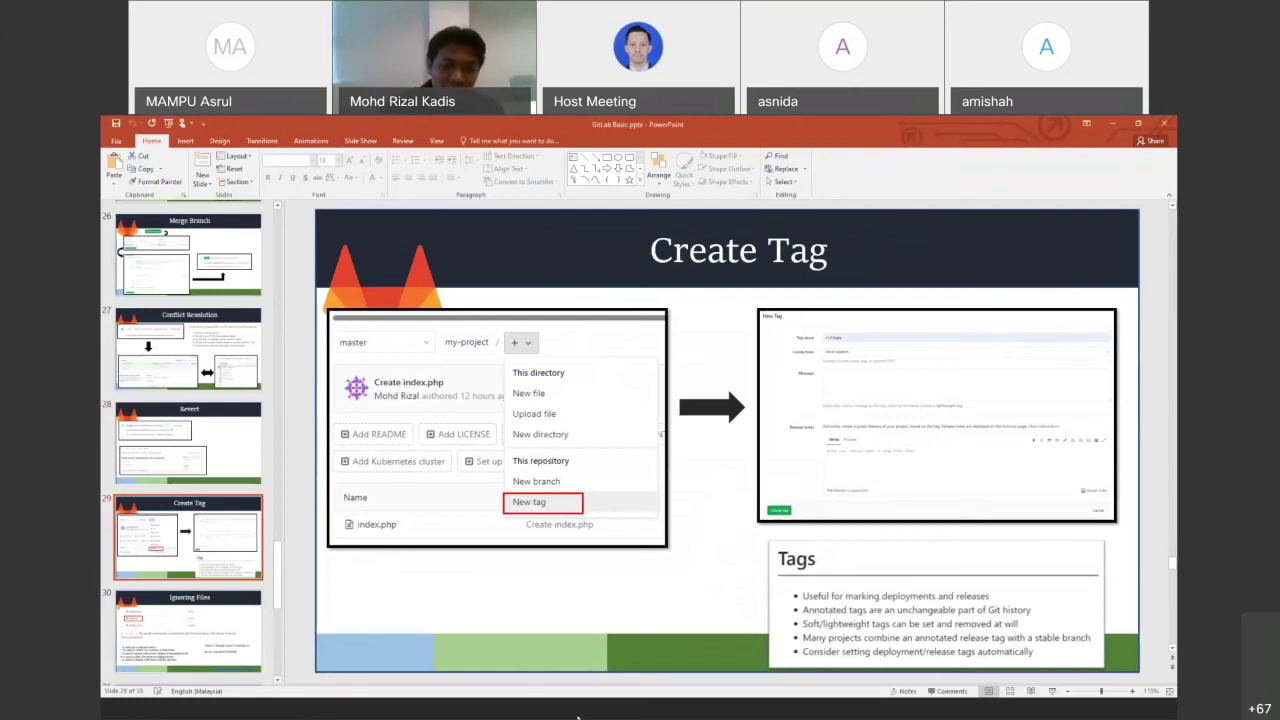
{"action": "key", "text": "alt+Tab"}
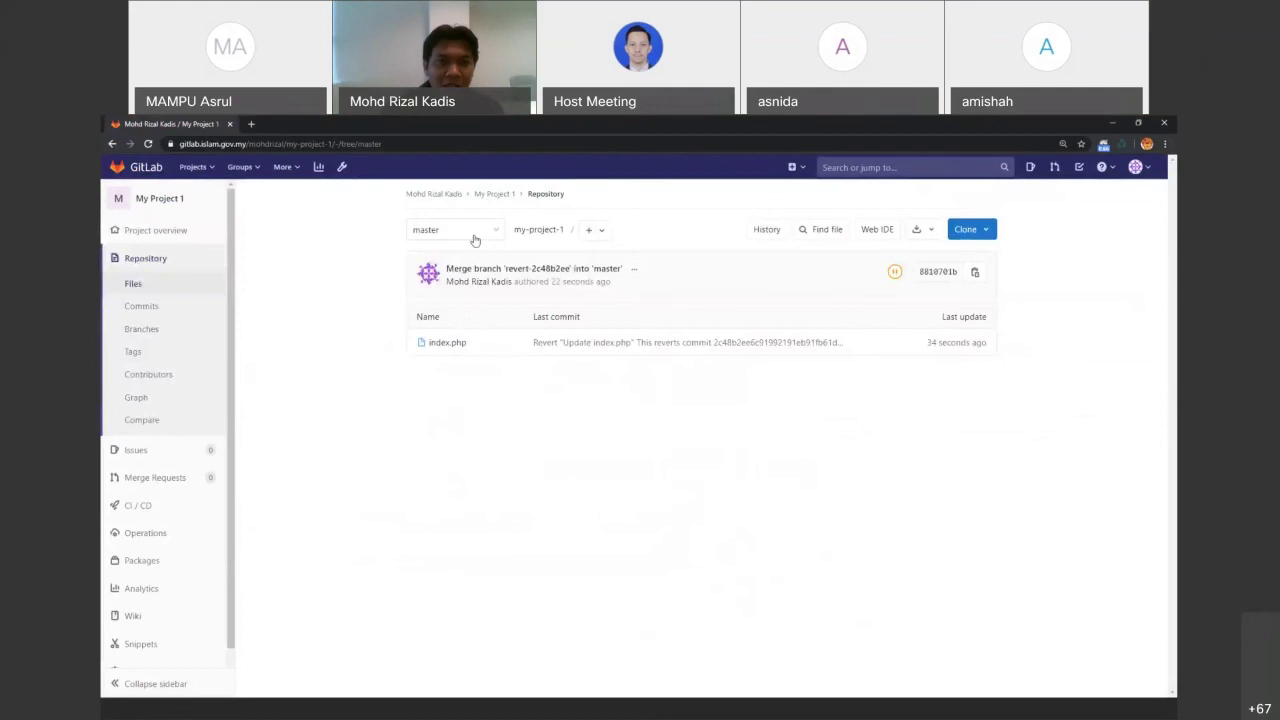
Create a tag named v1.0-release from master in My Project 1
{"action": "left_click", "coordinate": [472, 236]}
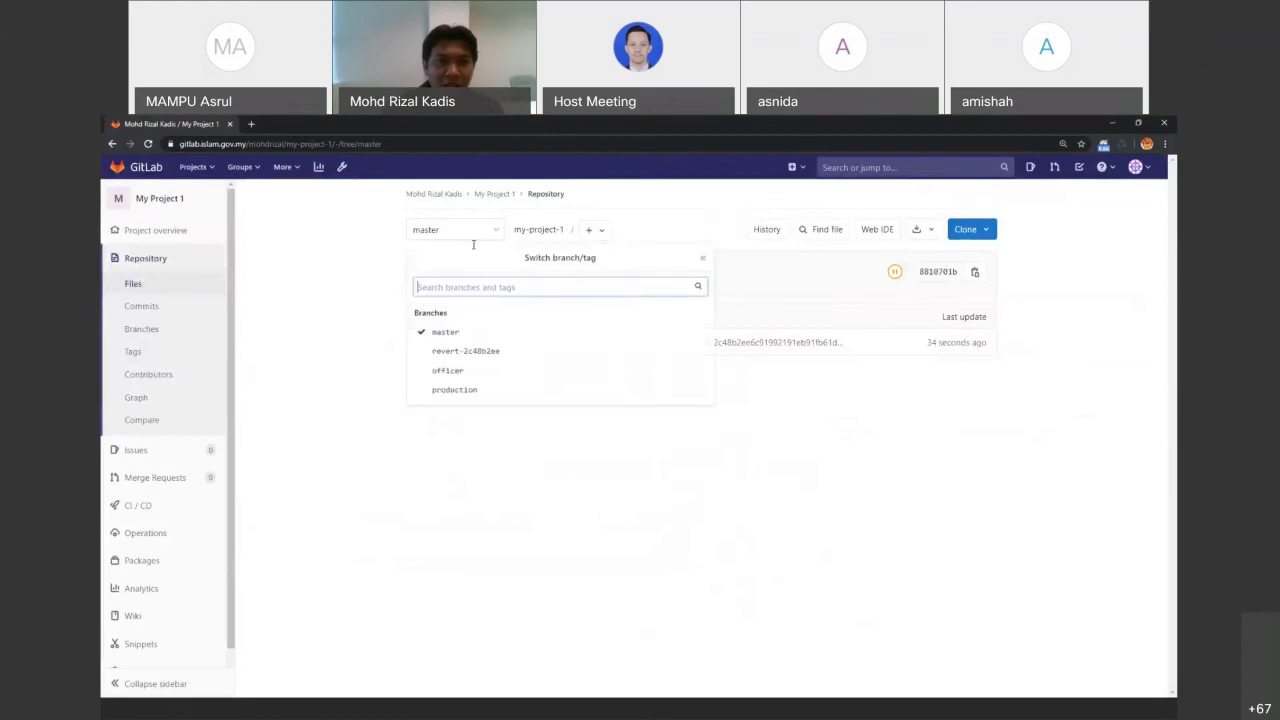
{"action": "left_click", "coordinate": [463, 391]}
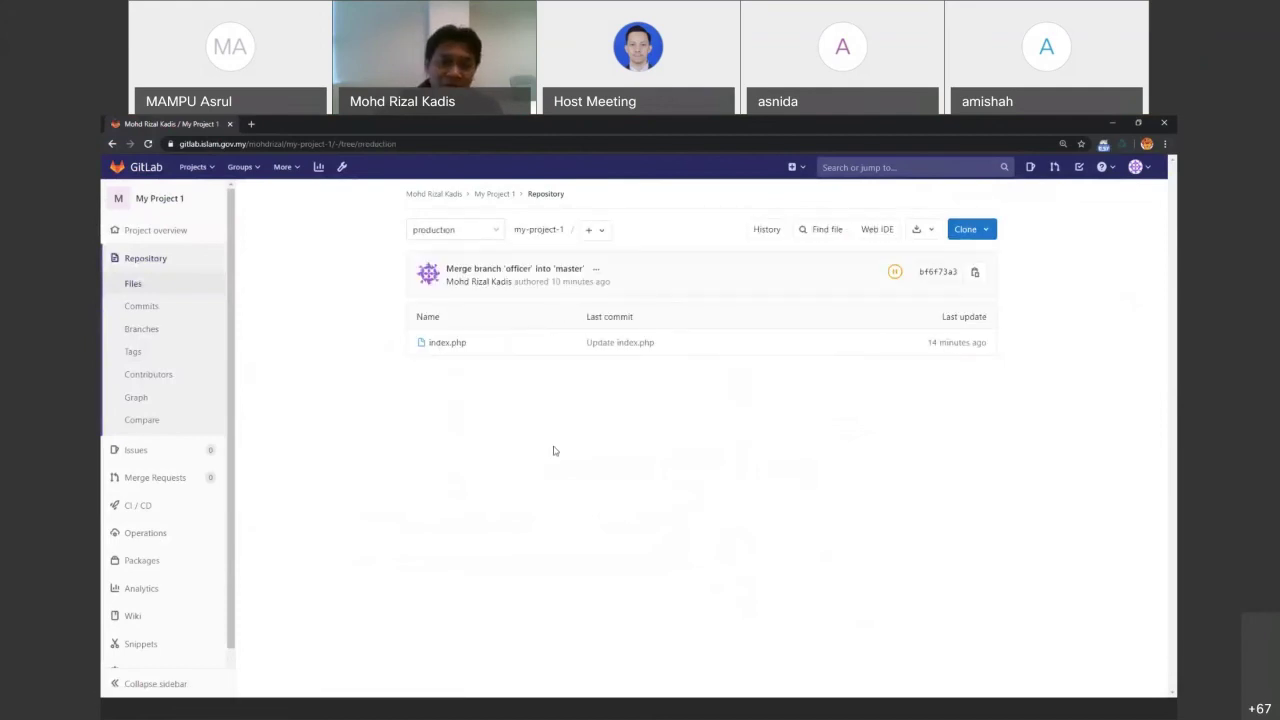
{"action": "left_click", "coordinate": [601, 230]}
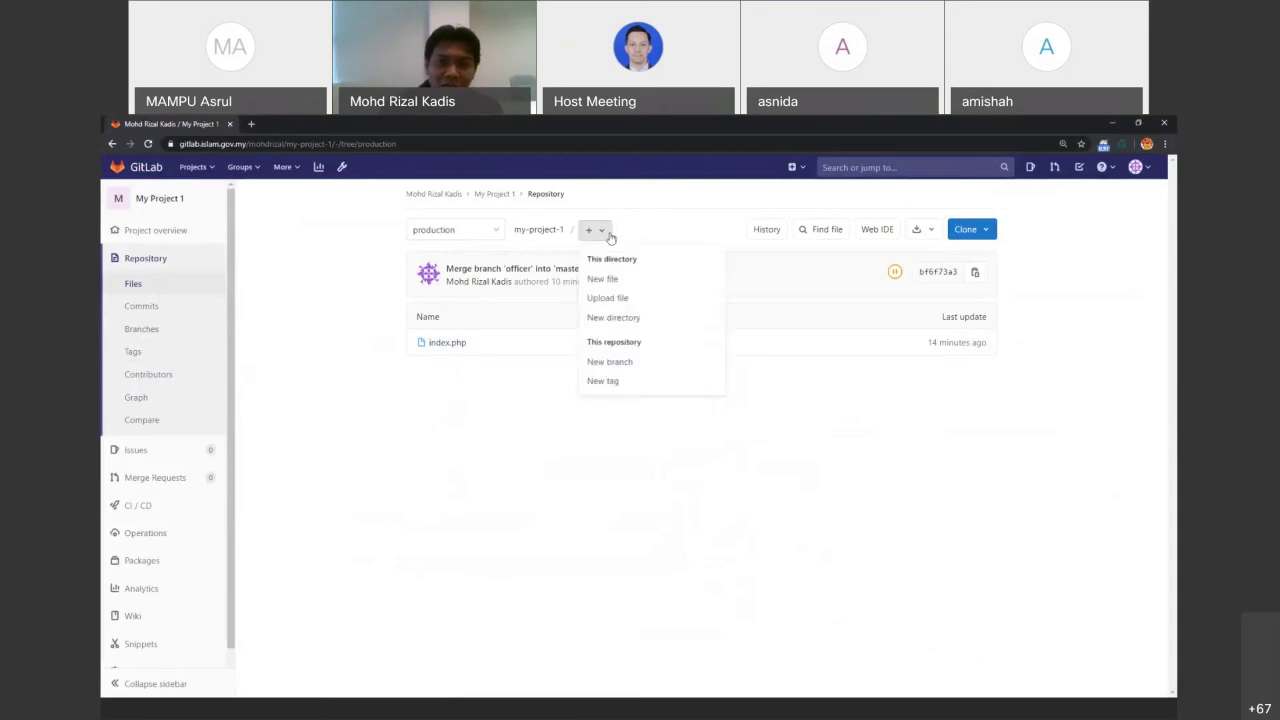
{"action": "left_click", "coordinate": [616, 383]}
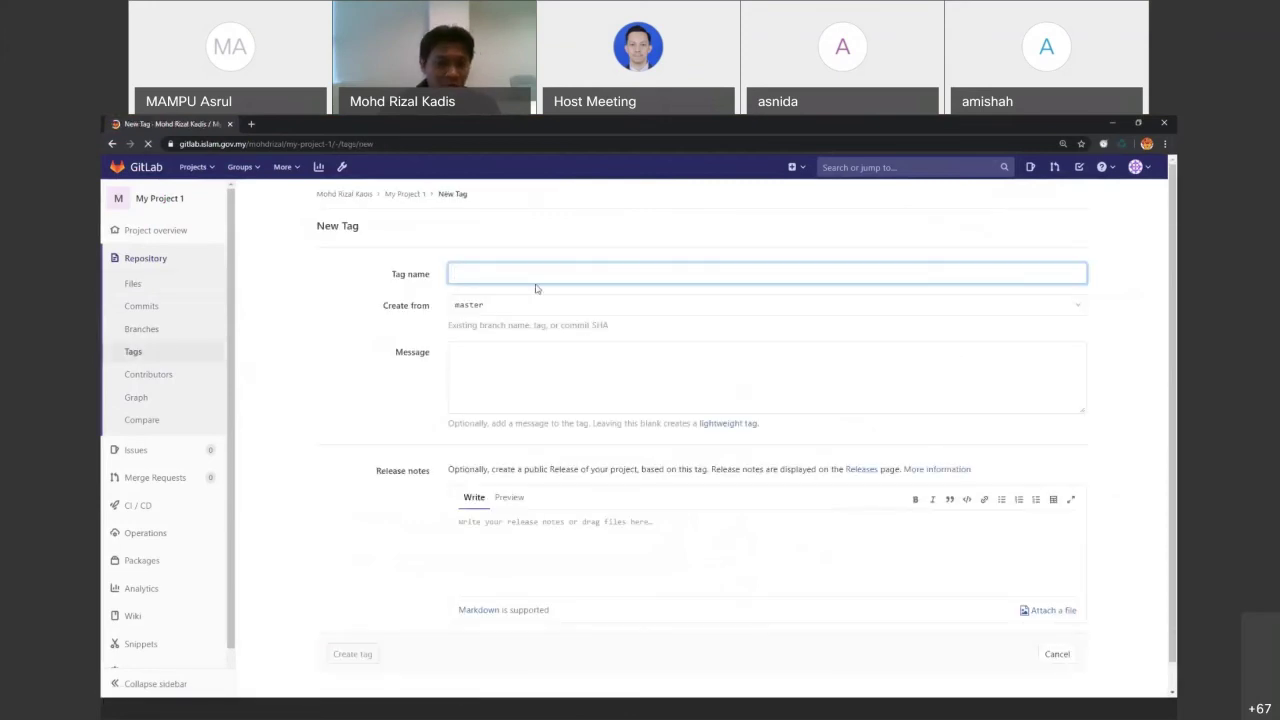
{"action": "type", "text": "1.0"}
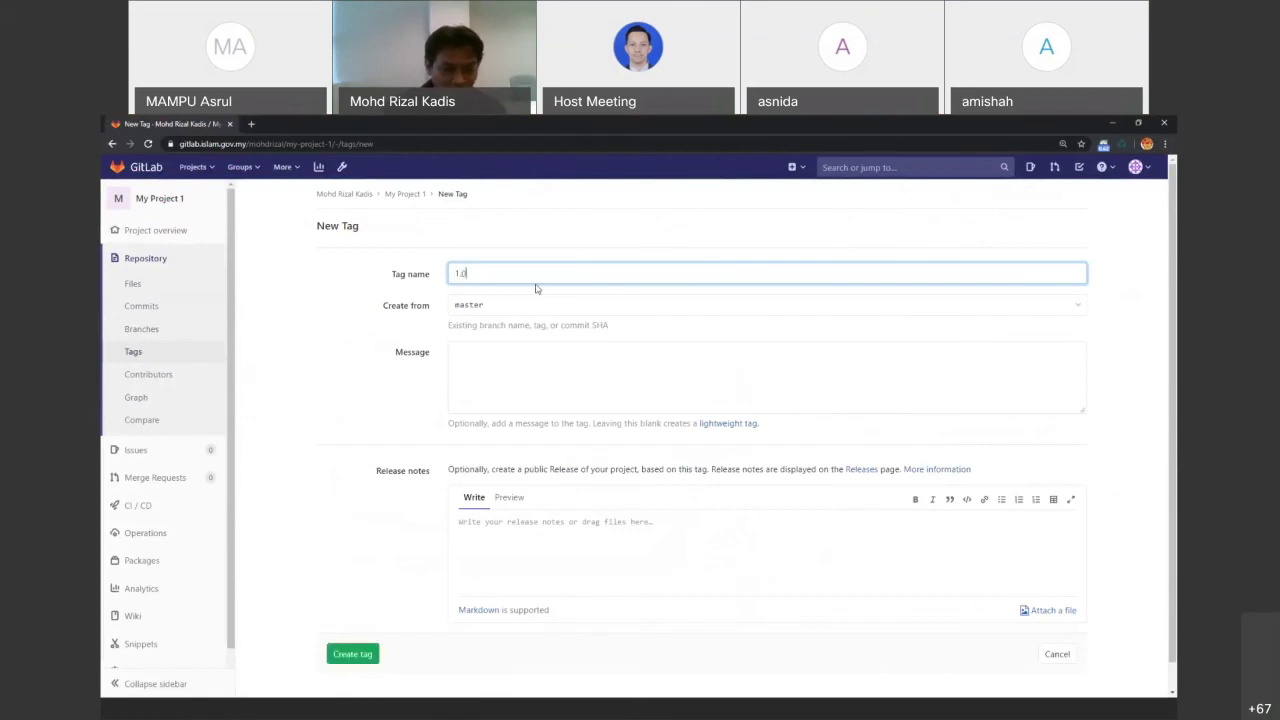
{"action": "key", "text": "BackSpace"}
{"action": "key", "text": "BackSpace"}
{"action": "key", "text": "BackSpace"}
{"action": "type", "text": "v1"}
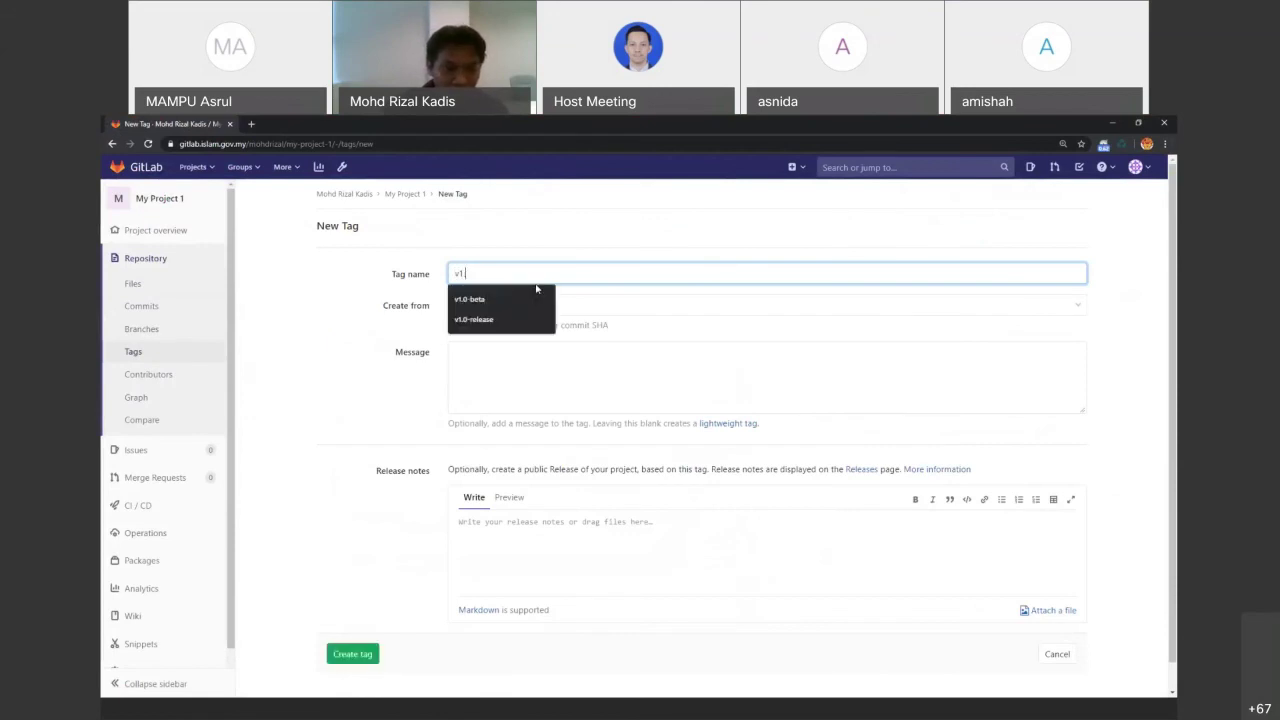
{"action": "type", "text": ".0-release"}
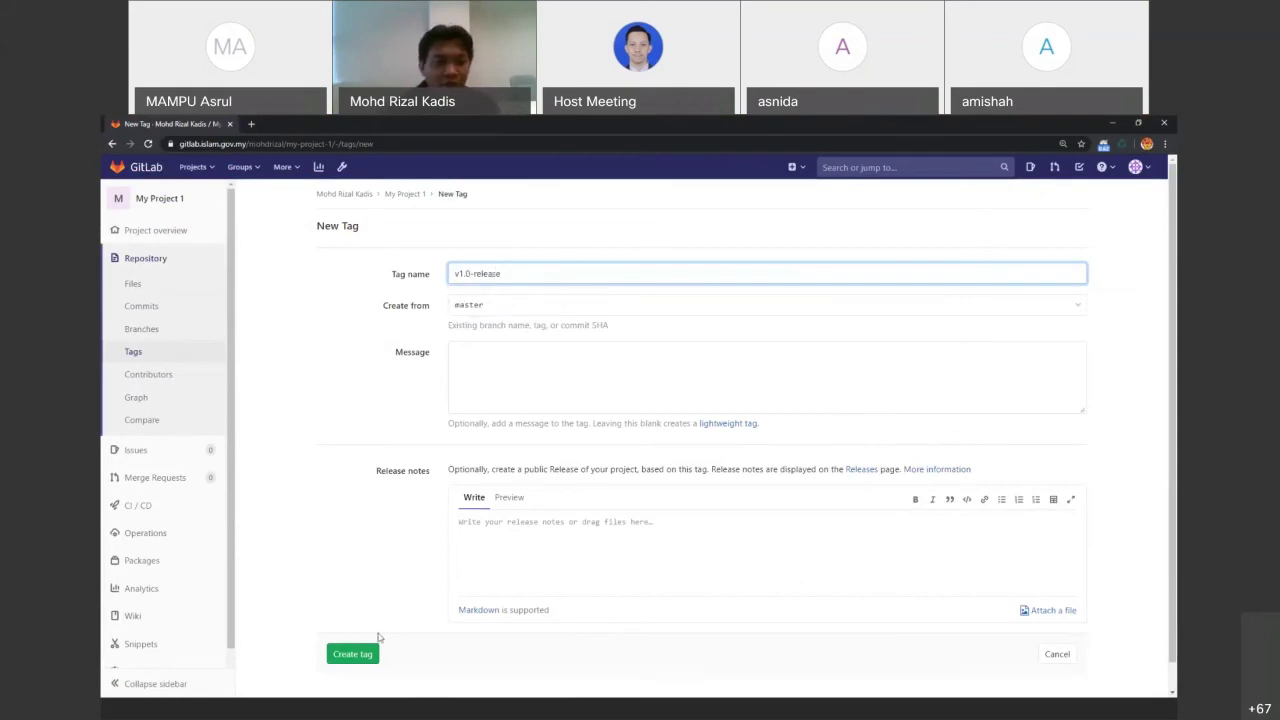
{"action": "left_click", "coordinate": [362, 654]}
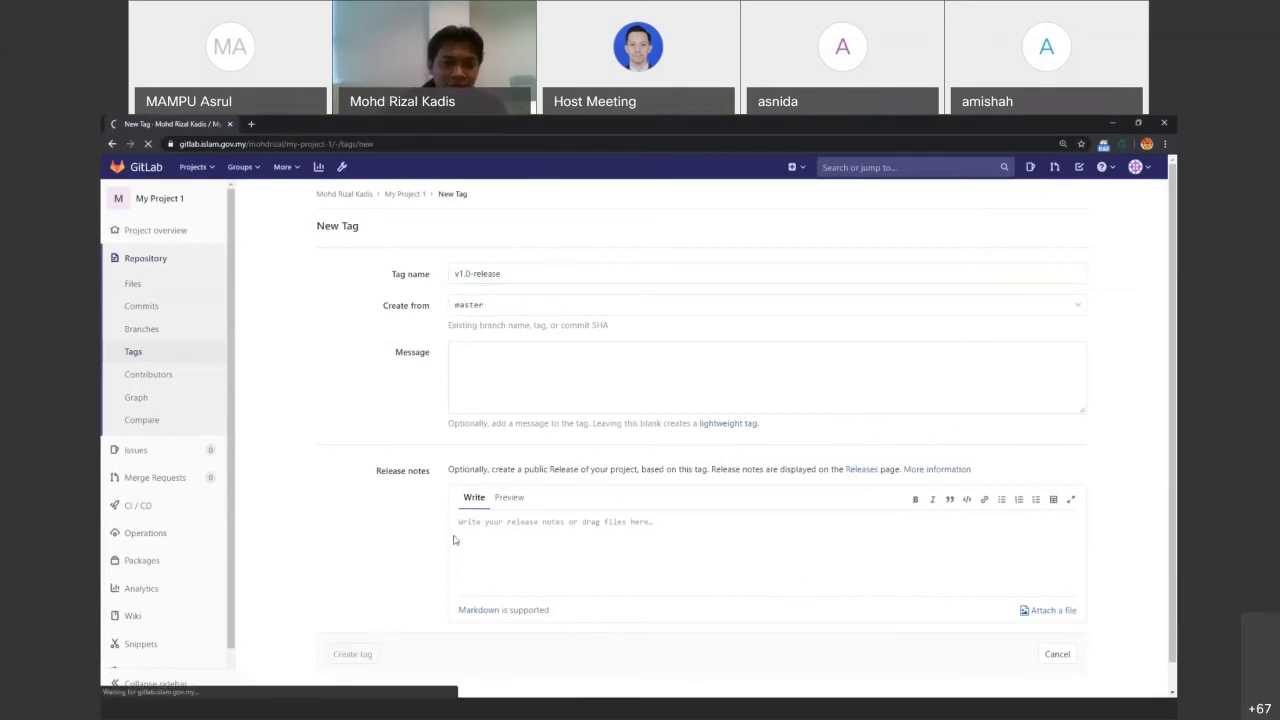
Check the Tags list, then view the repository files at the v1.0-release tag
{"action": "left_click", "coordinate": [136, 355]}
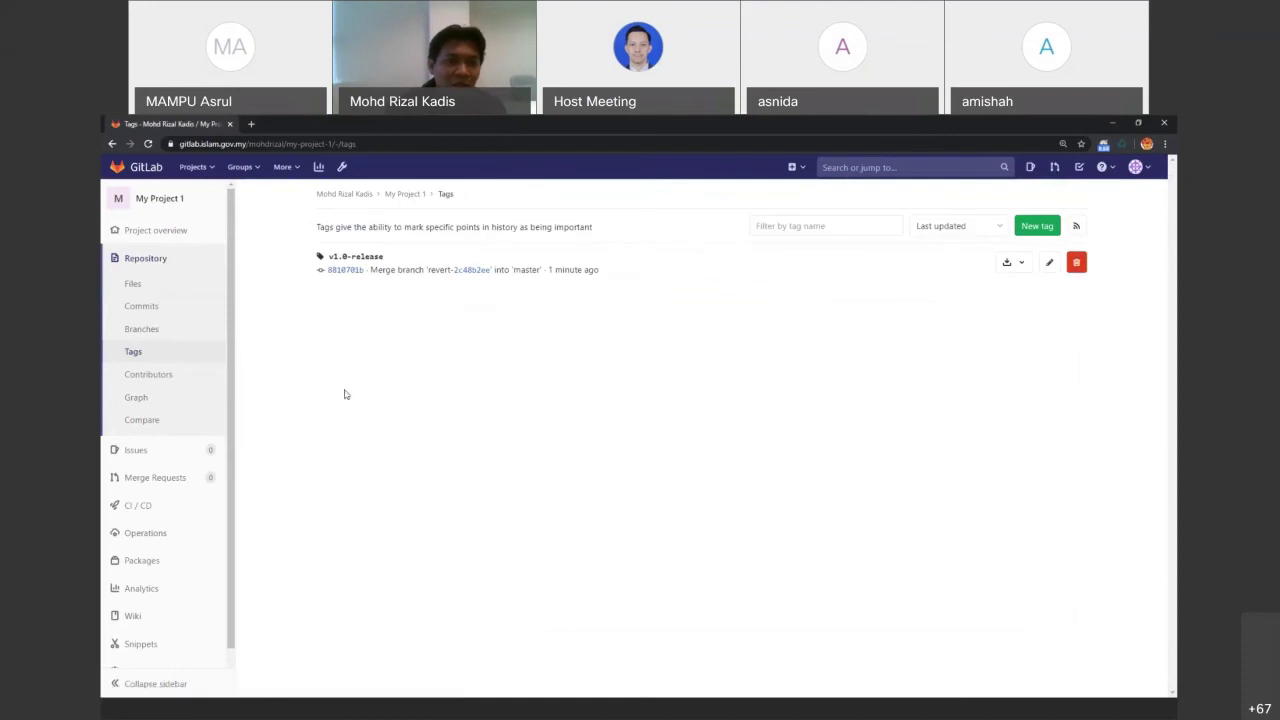
{"action": "left_click", "coordinate": [160, 284]}
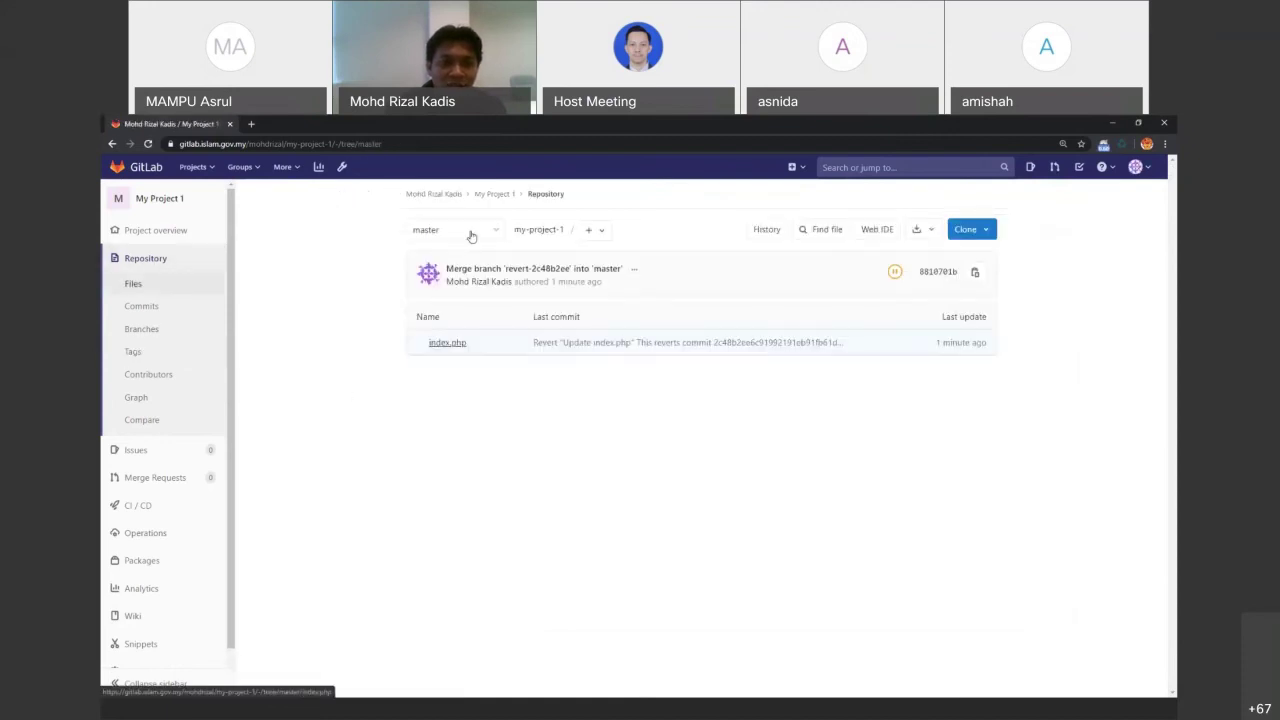
{"action": "left_click", "coordinate": [470, 232]}
{"action": "left_click", "coordinate": [465, 427]}
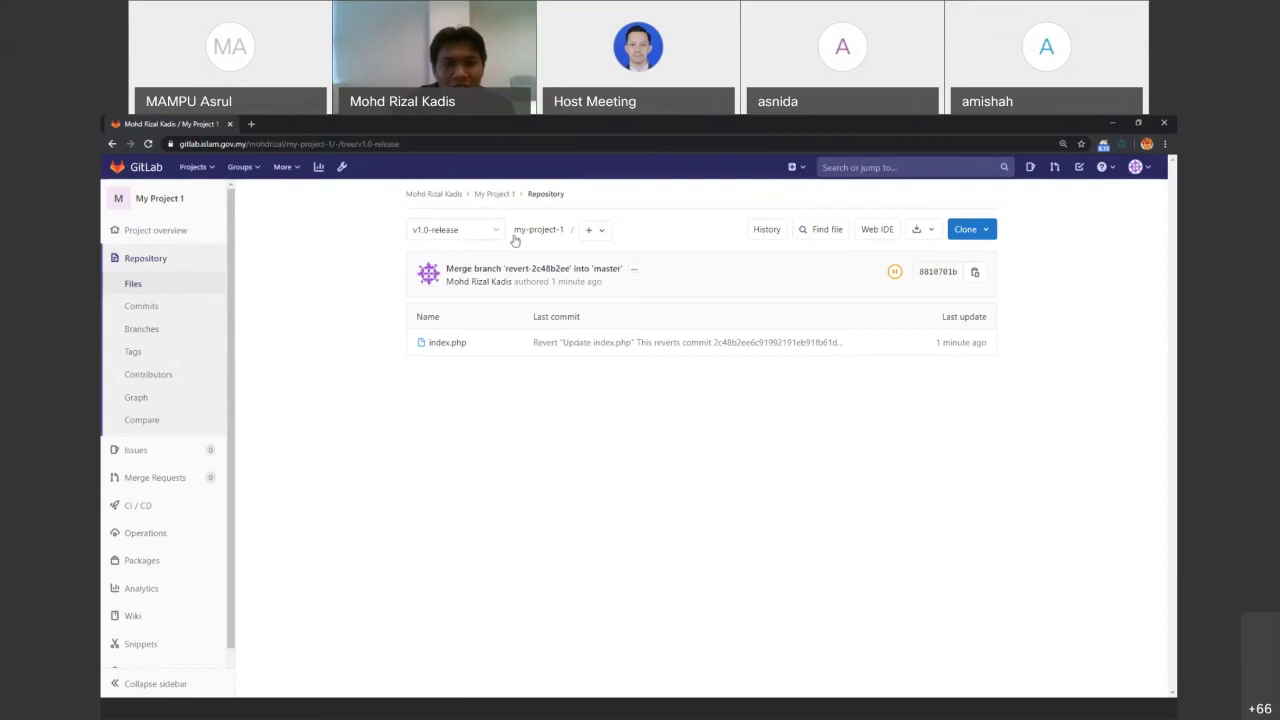
Start a new merge request and look over its source and target branch options, keeping master
{"action": "left_click", "coordinate": [591, 235]}
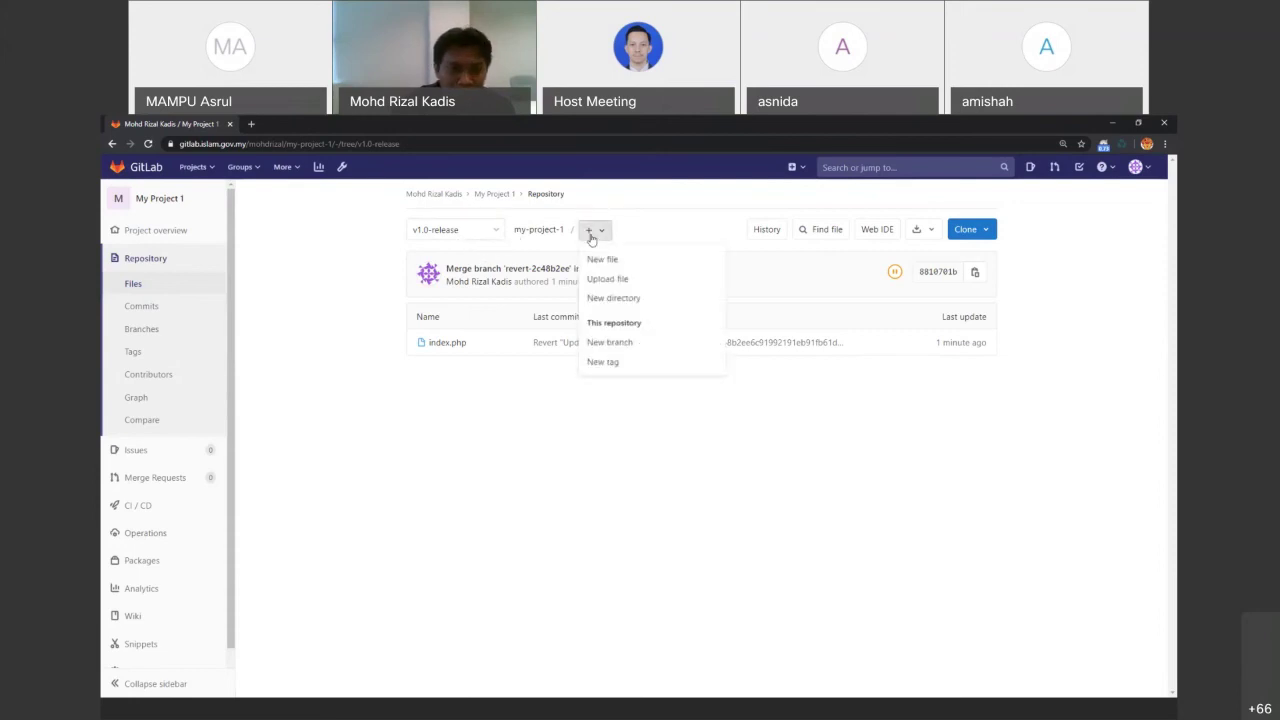
{"action": "left_click", "coordinate": [172, 481]}
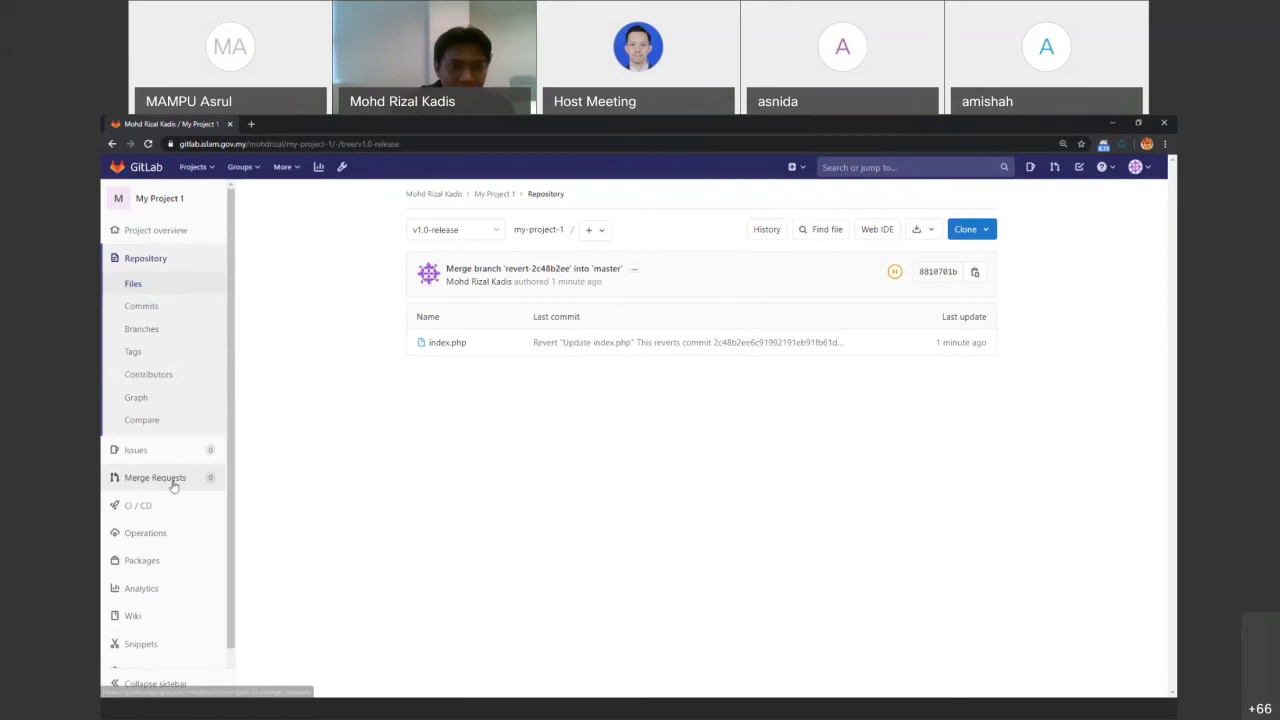
{"action": "left_click", "coordinate": [1019, 230]}
{"action": "left_click", "coordinate": [643, 285]}
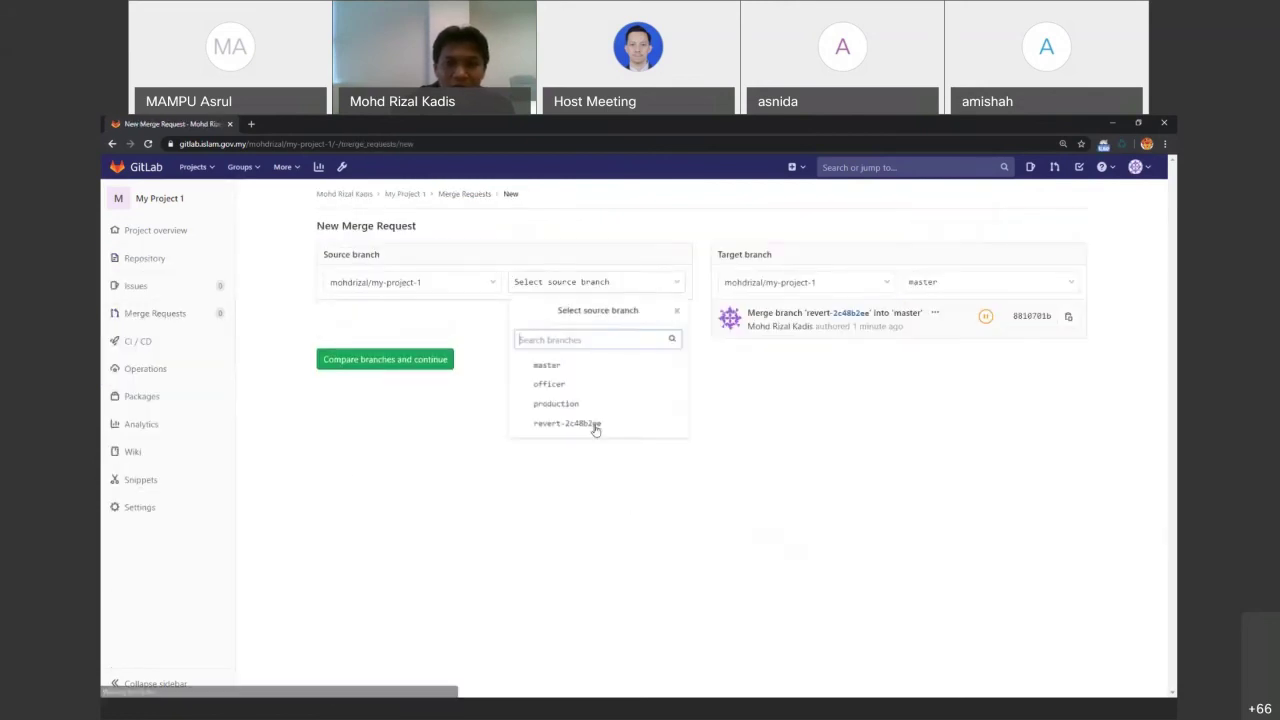
{"action": "left_click", "coordinate": [660, 473]}
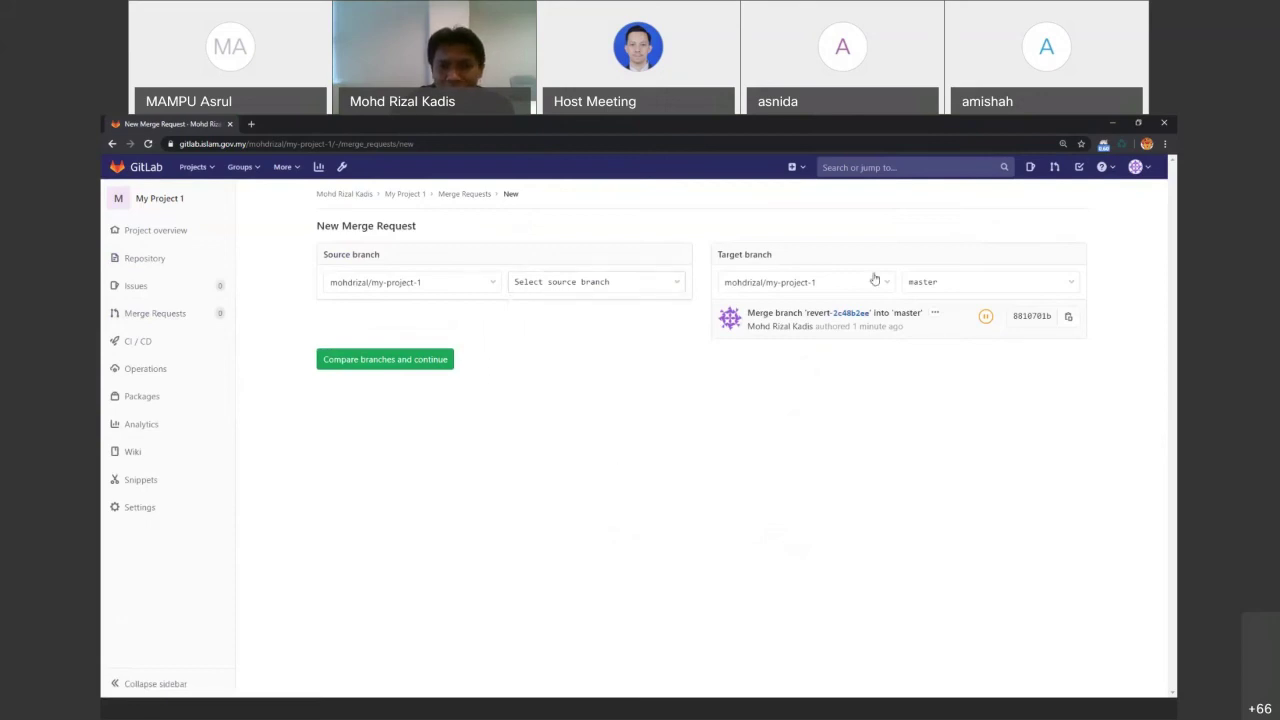
{"action": "left_click", "coordinate": [920, 283]}
{"action": "left_click", "coordinate": [947, 364]}
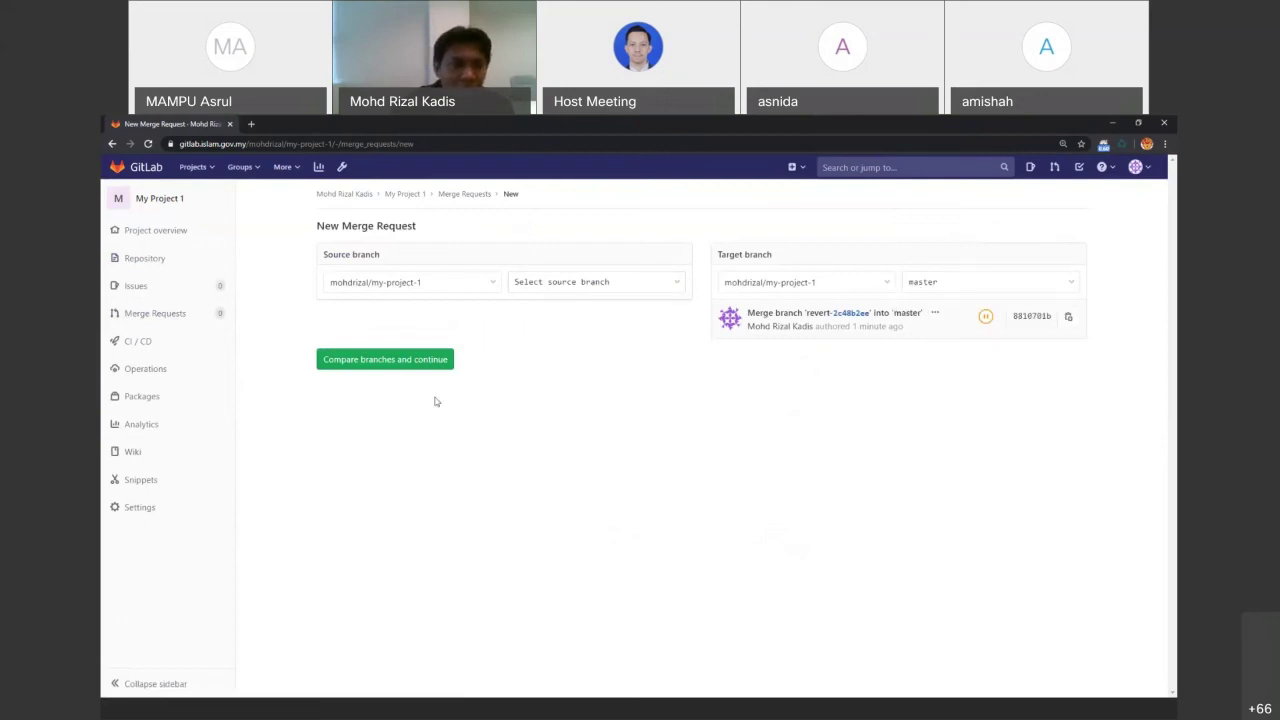
Return to master's files and bring up the New Branch form
{"action": "left_click", "coordinate": [145, 258]}
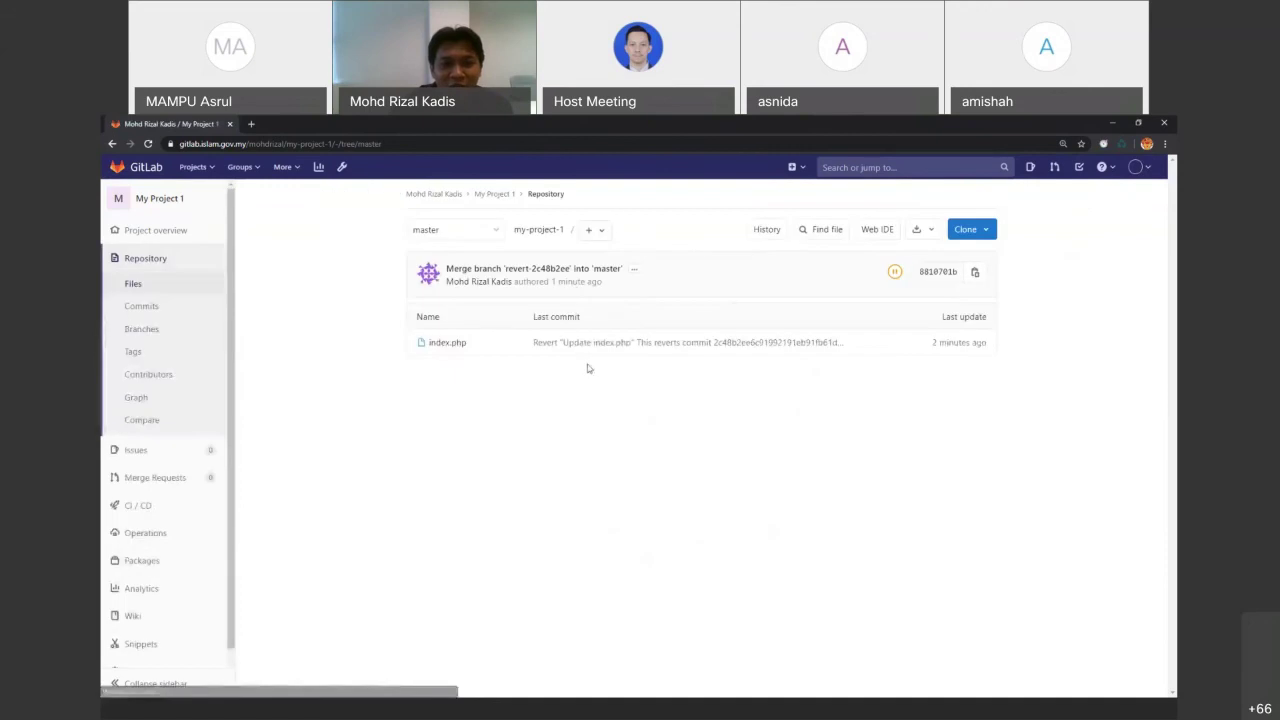
{"action": "left_click", "coordinate": [592, 229]}
{"action": "left_click", "coordinate": [612, 364]}
Create a branch named v1.0 from the v1.0-release tag
{"action": "left_click", "coordinate": [504, 317]}
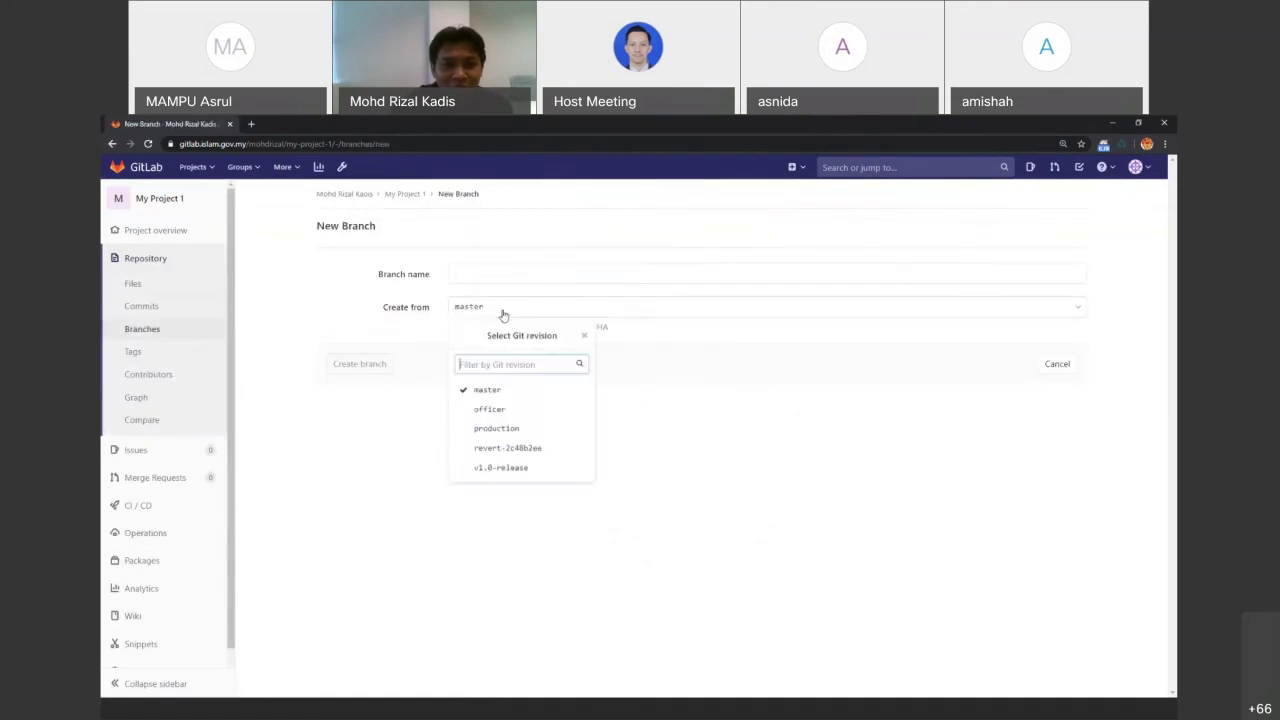
{"action": "left_click", "coordinate": [497, 466]}
{"action": "left_click", "coordinate": [503, 271]}
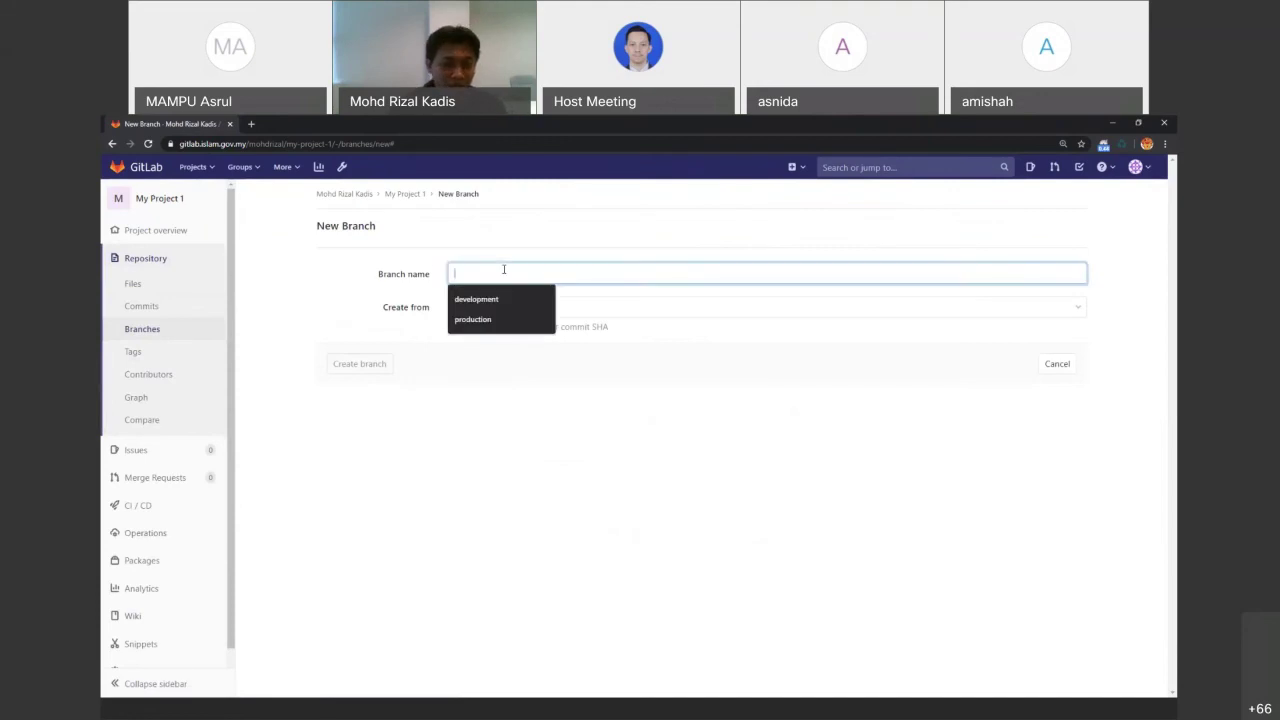
{"action": "type", "text": "v"}
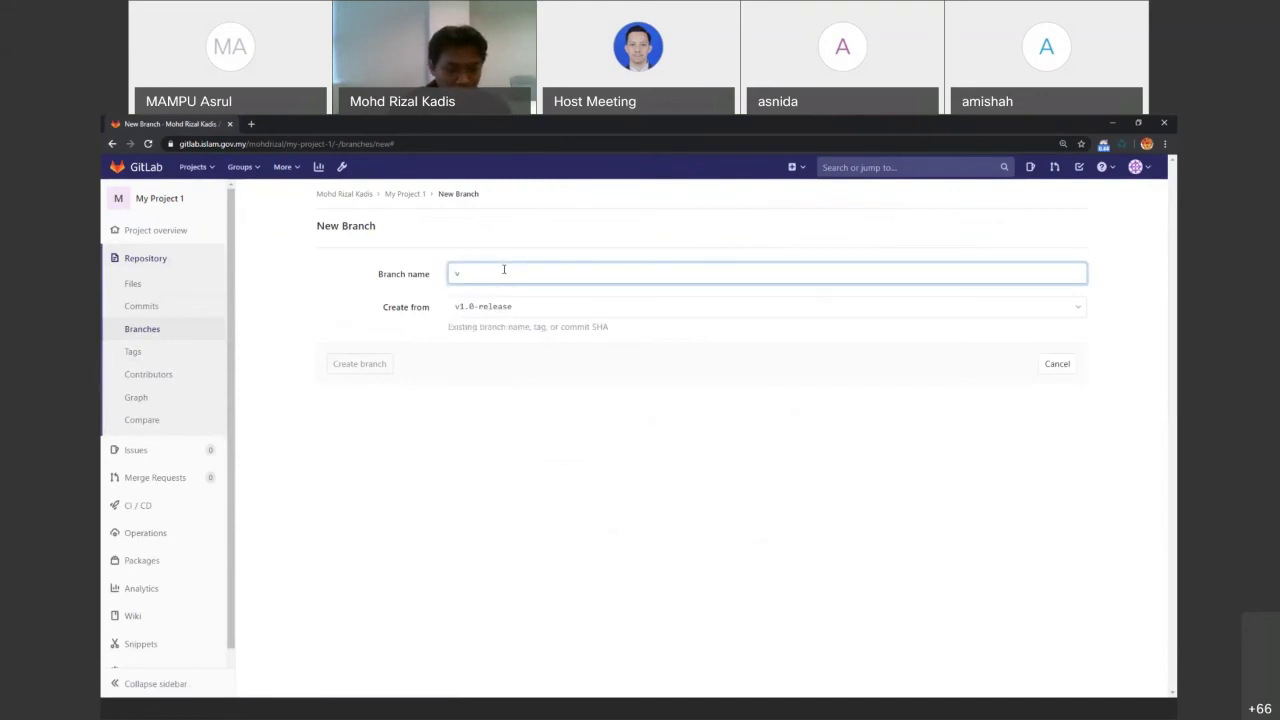
{"action": "type", "text": "1.0"}
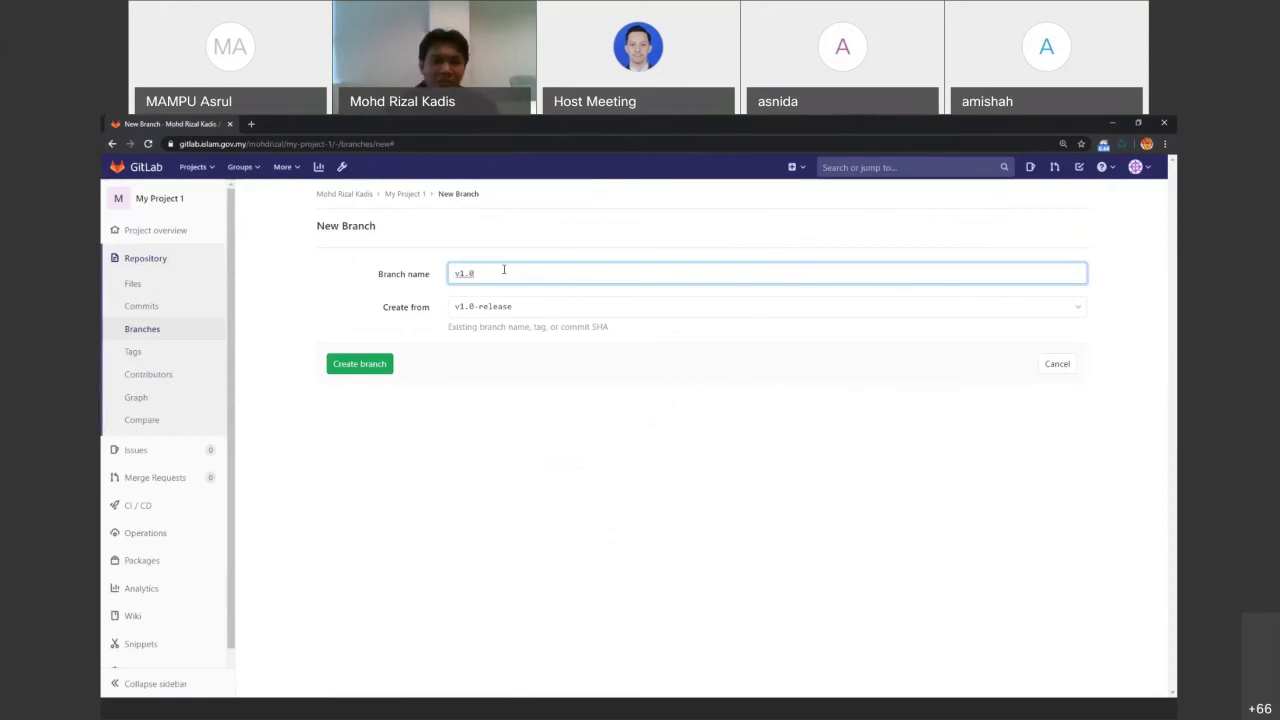
{"action": "left_click", "coordinate": [386, 366]}
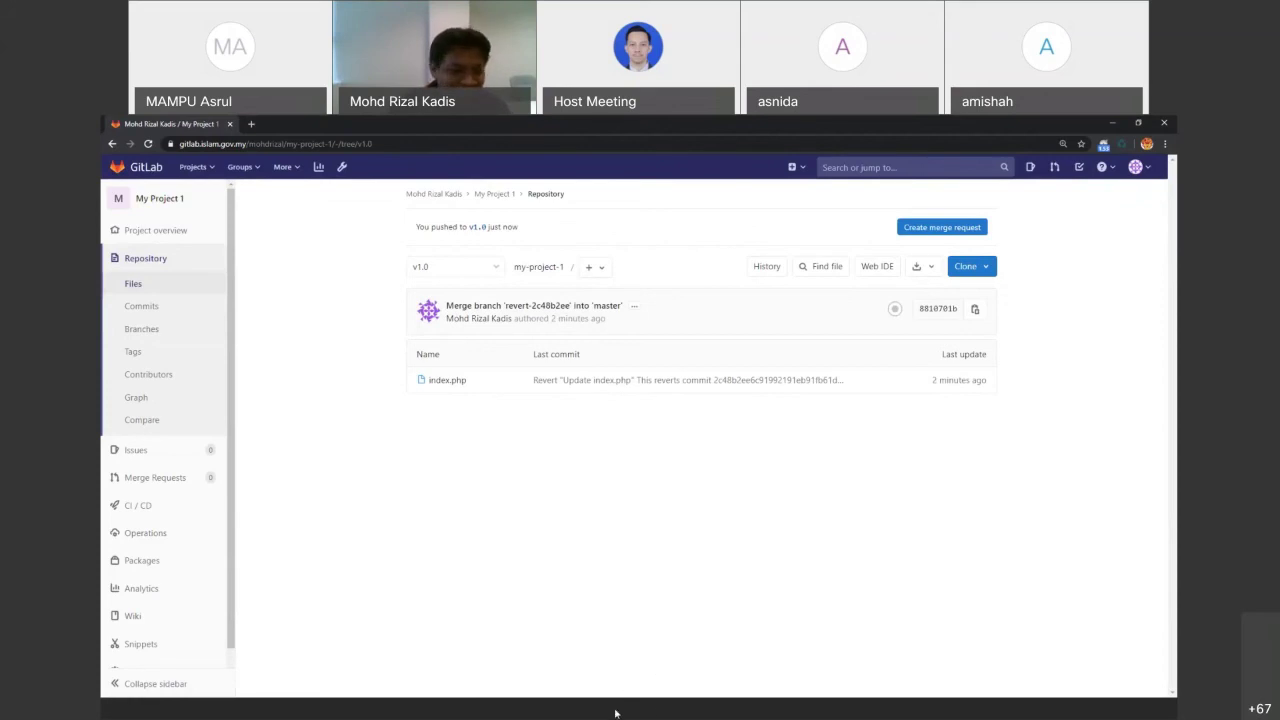
Show slide 30, Ignoring Files, in the PowerPoint deck
{"action": "key", "text": "alt+Tab"}
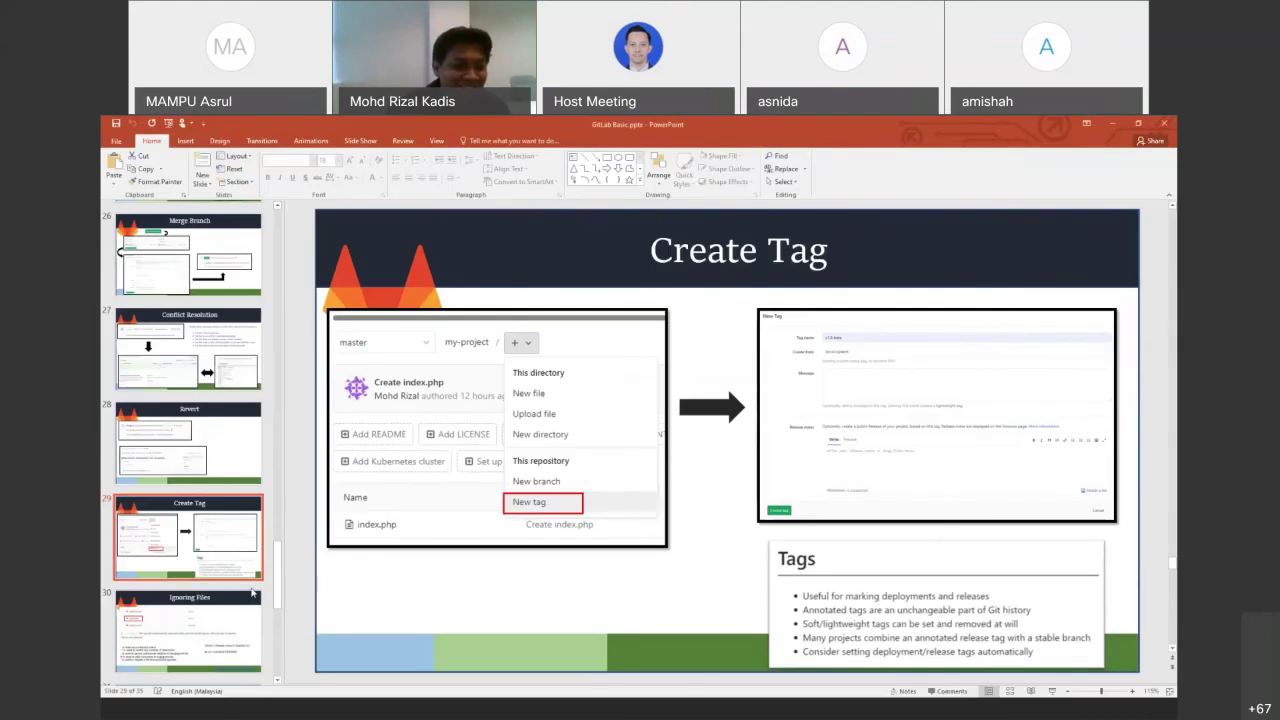
{"action": "scroll", "coordinate": [252, 590], "scroll_direction": "down", "scroll_amount": 1}
{"action": "left_click", "coordinate": [252, 590]}
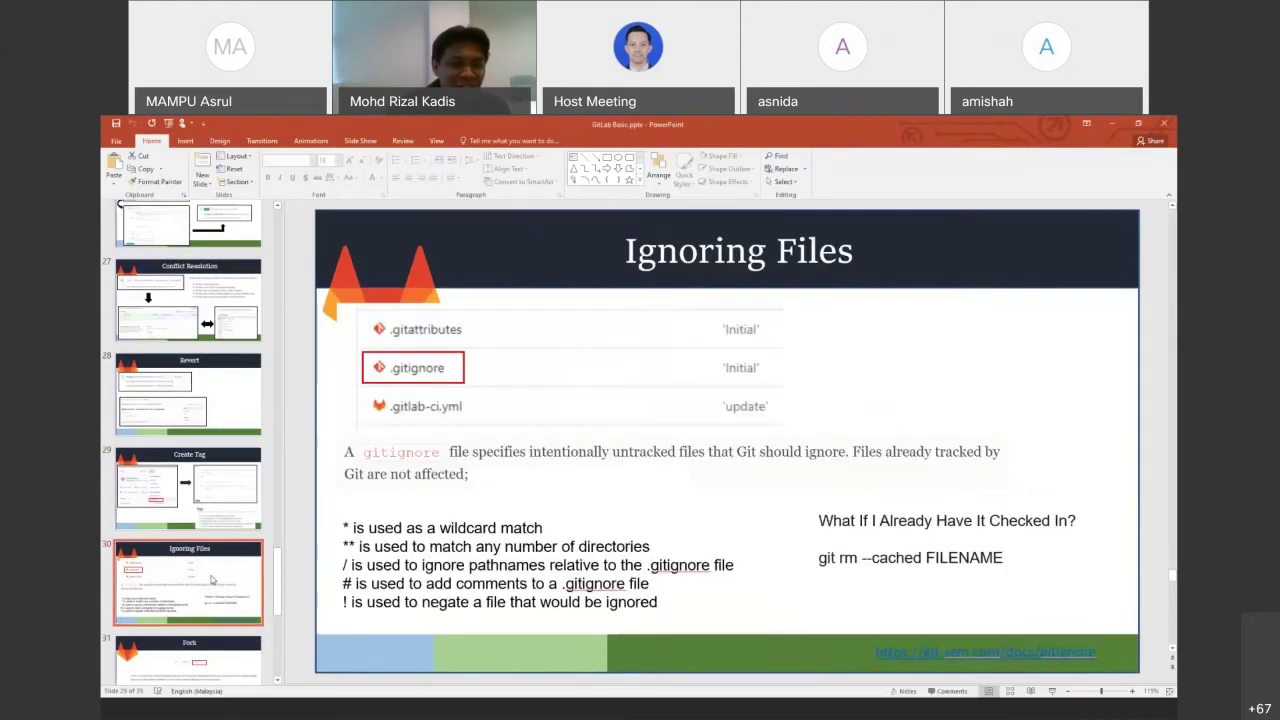
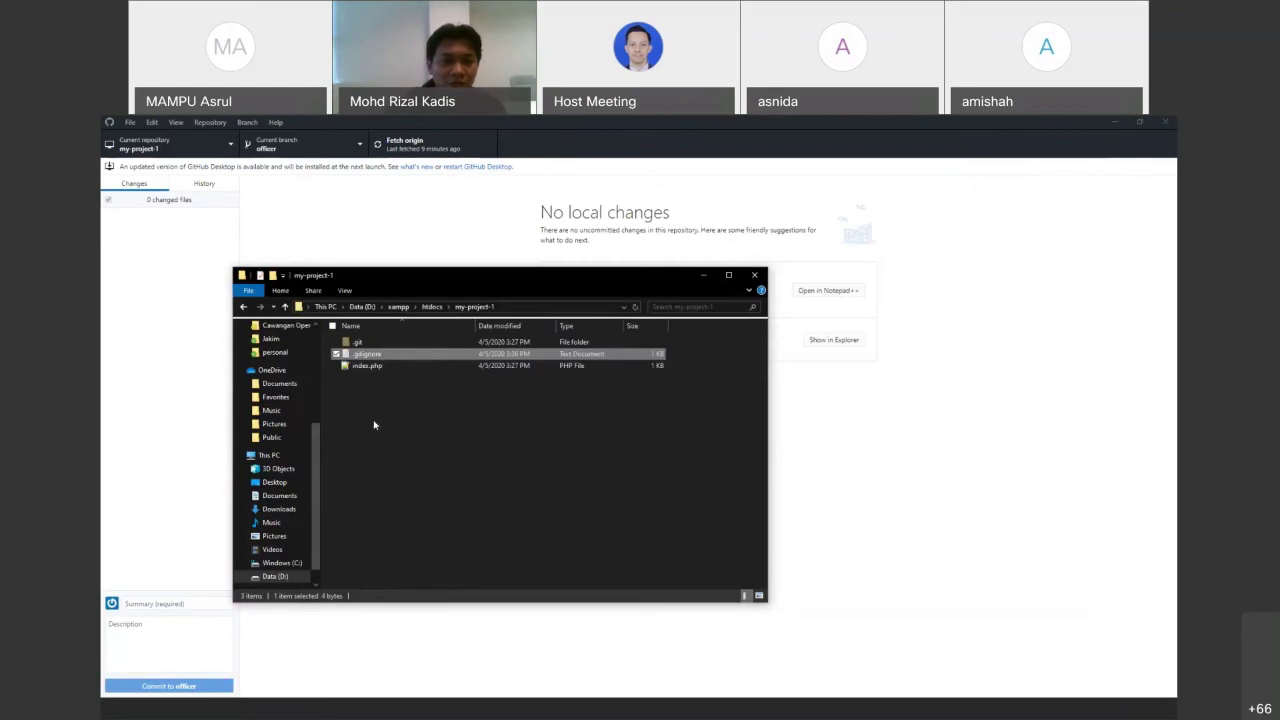
Create an empty .env file in the my-project-1 folder, accepting the extension change warning
{"action": "right_click", "coordinate": [374, 423]}
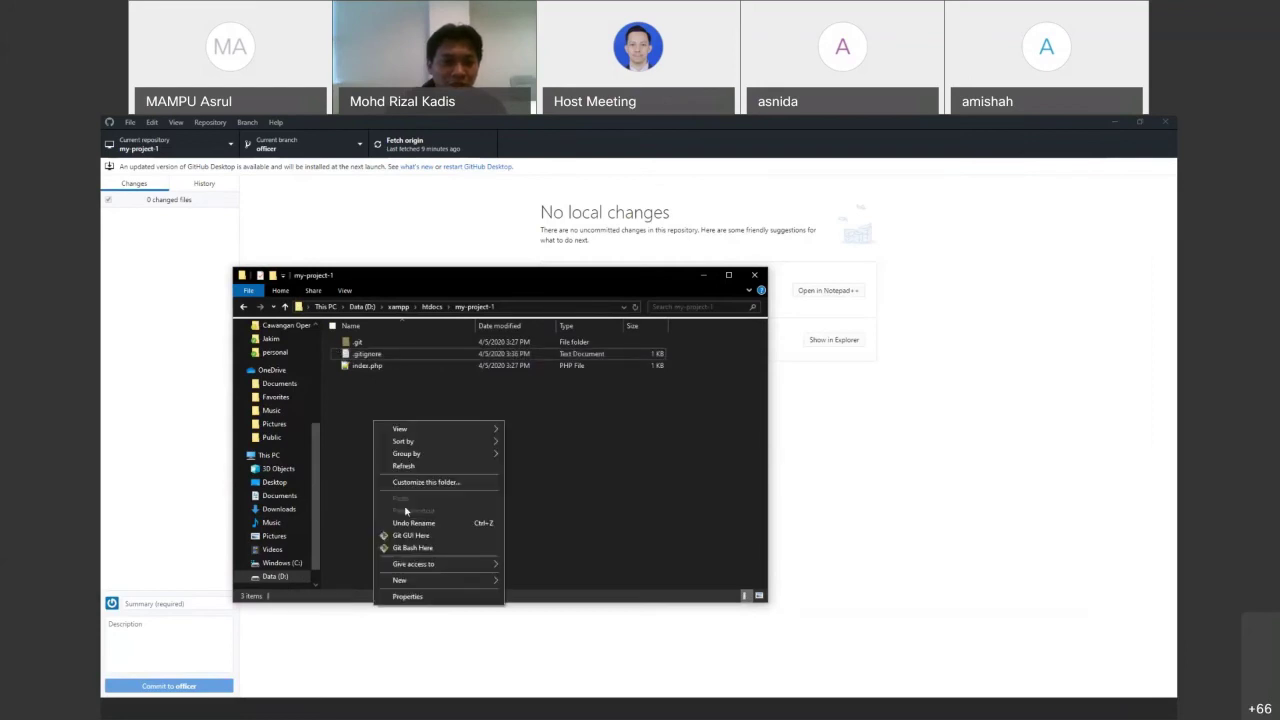
{"action": "mouse_move", "coordinate": [420, 580]}
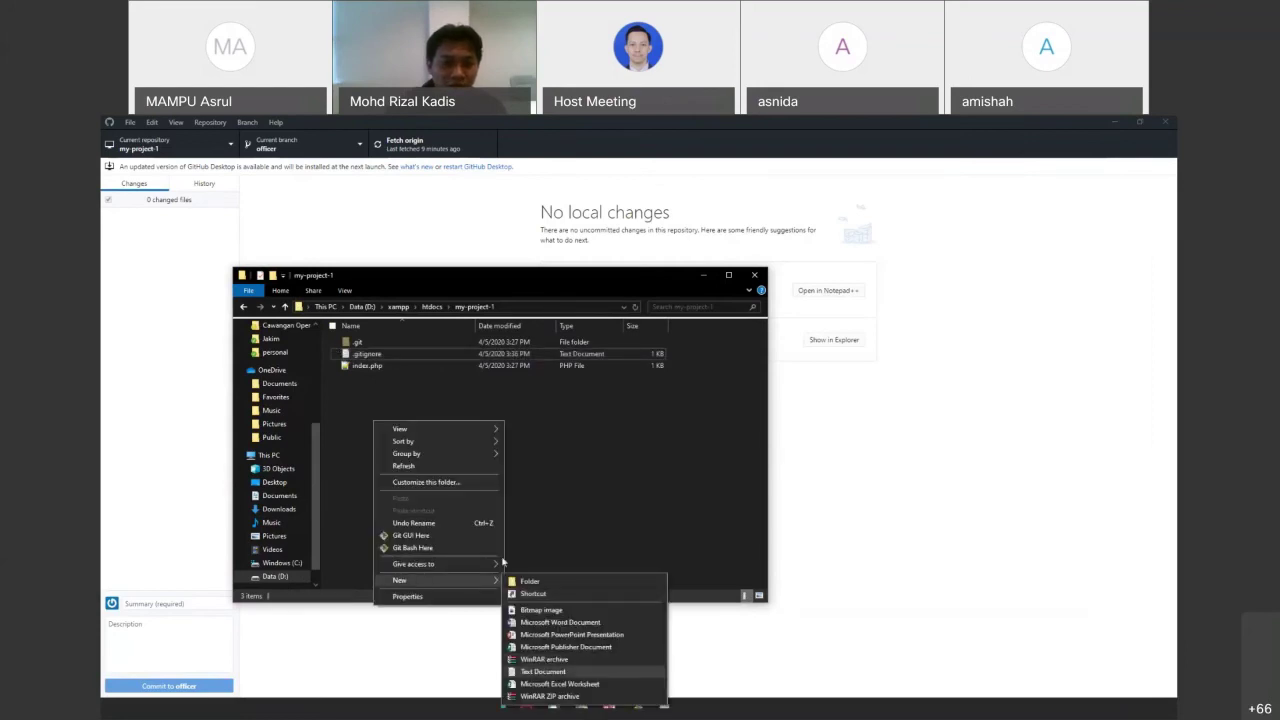
{"action": "left_click", "coordinate": [543, 671]}
{"action": "key", "text": "ctrl+a"}
{"action": "type", "text": ".env"}
{"action": "key", "text": "Return"}
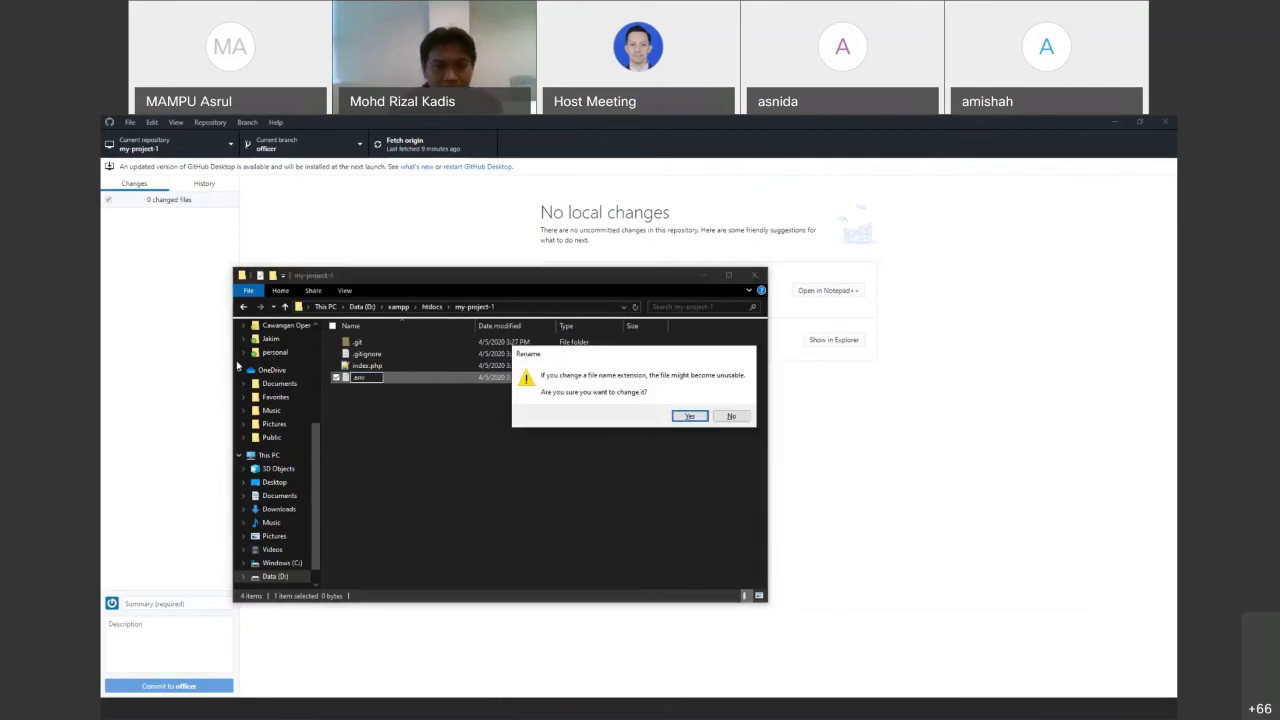
{"action": "left_click", "coordinate": [689, 416]}
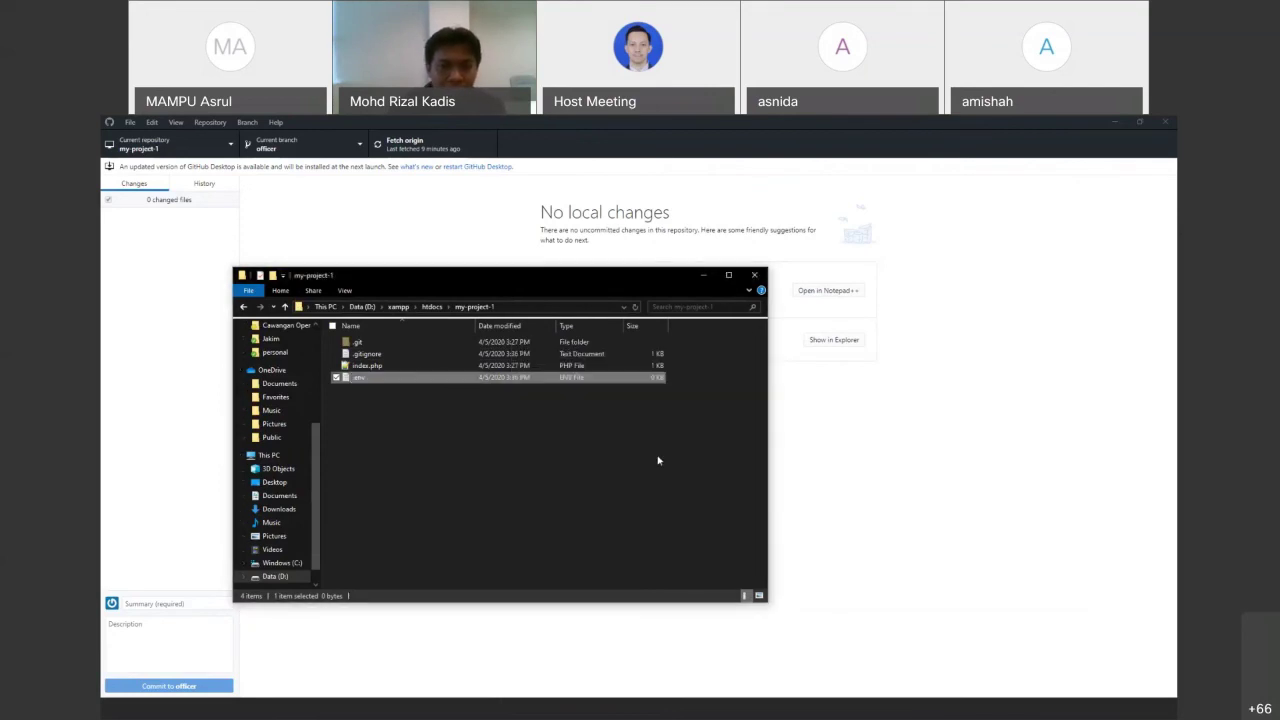
{"action": "left_click", "coordinate": [815, 424]}
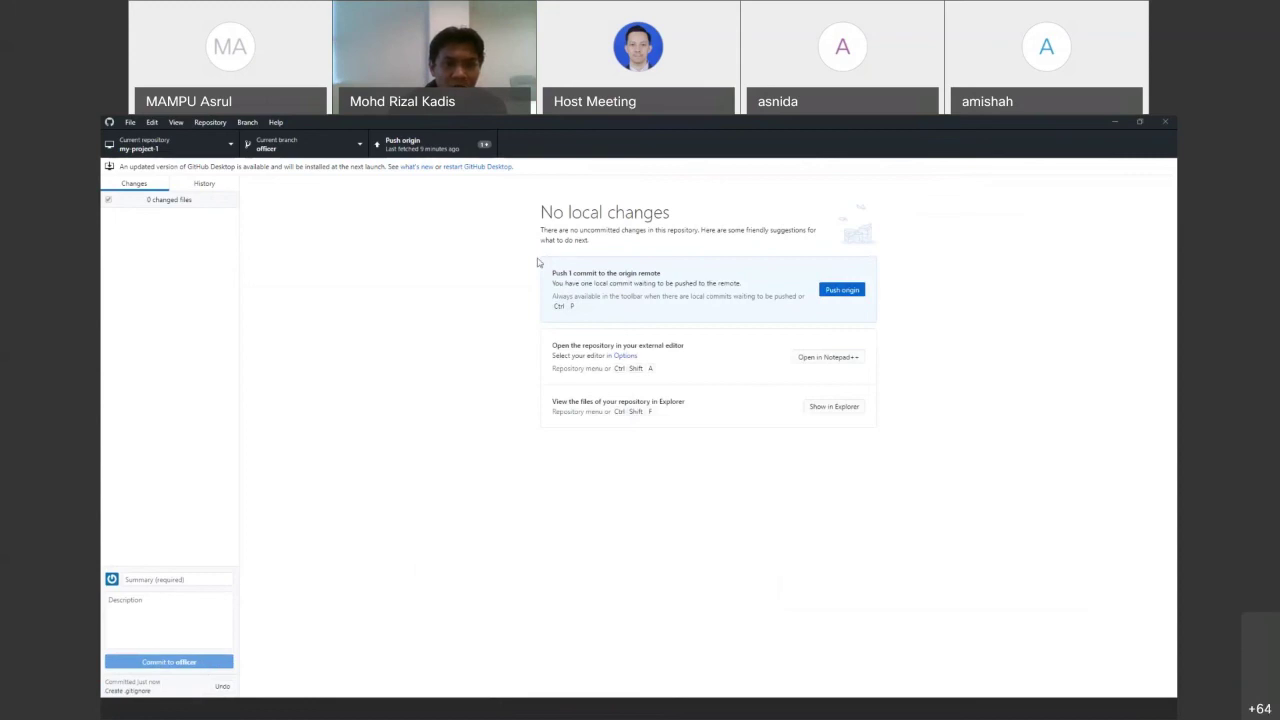
Push the officer branch commit to origin and bring up GitLab's my-project-1 files page
{"action": "left_click", "coordinate": [828, 291]}
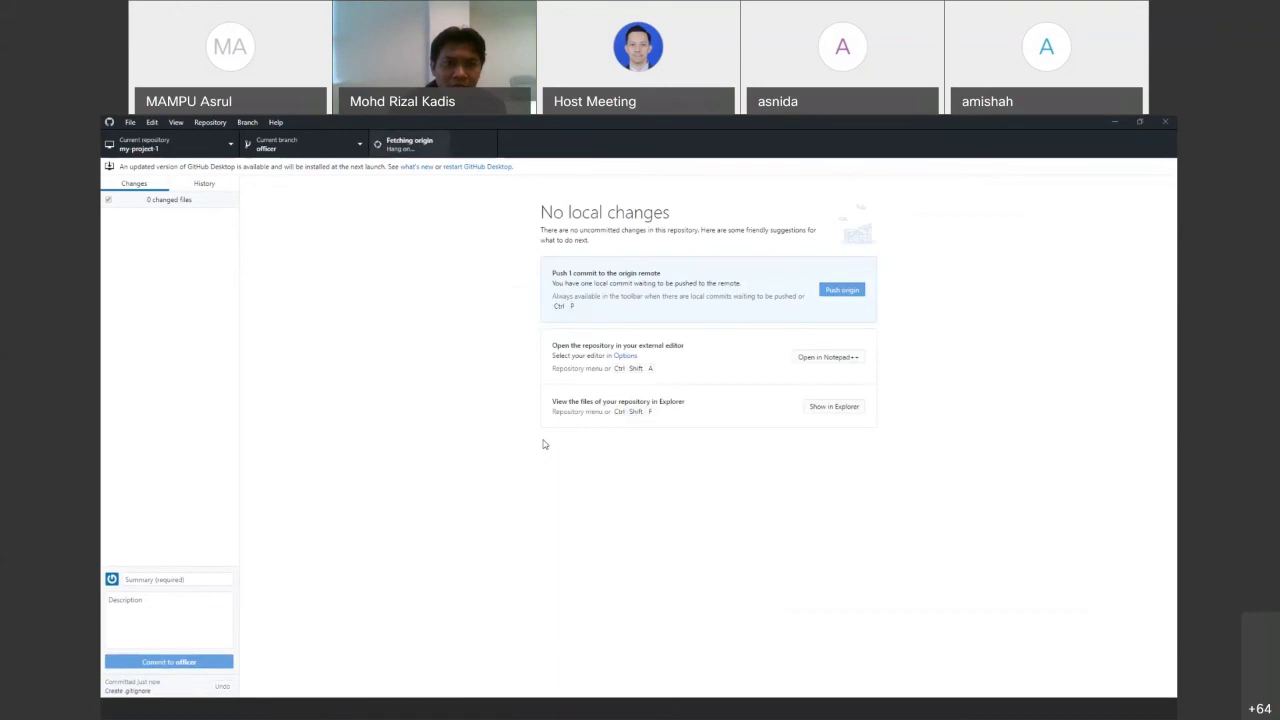
{"action": "left_click", "coordinate": [591, 690]}
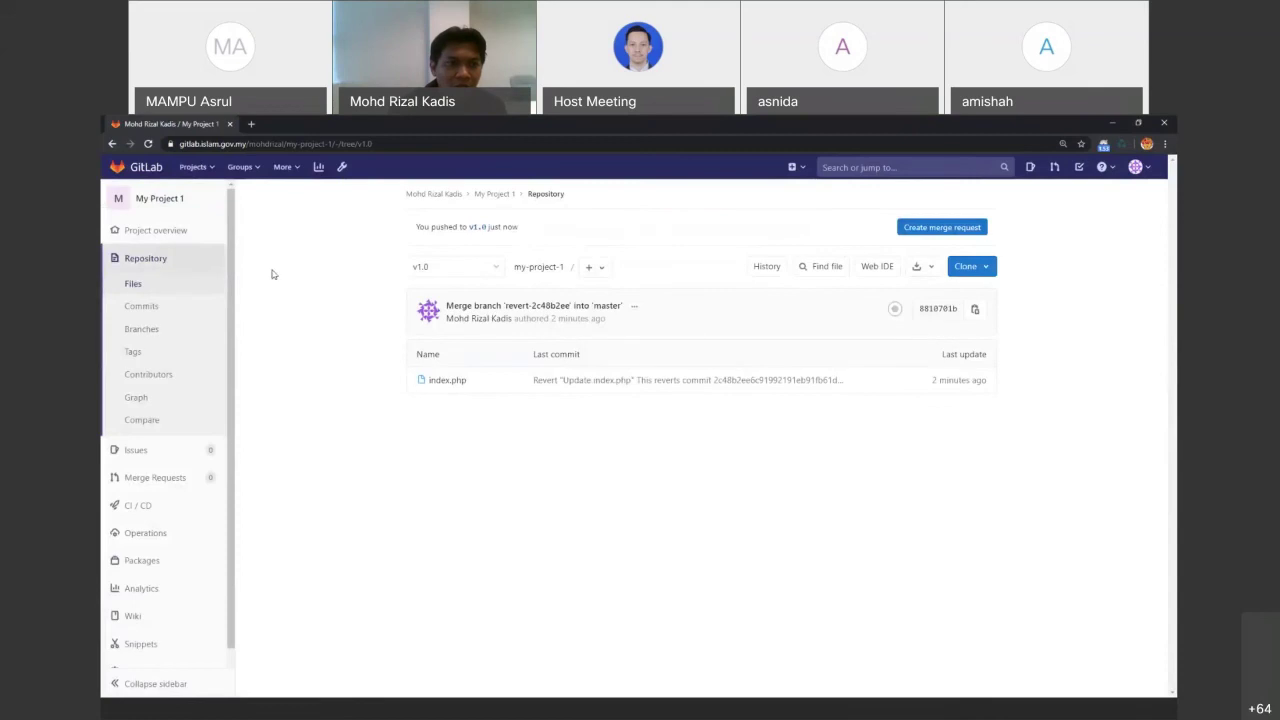
Show the officer branch in GitLab and compare it with the local folder, where .env stays unpushed
{"action": "left_click", "coordinate": [463, 273]}
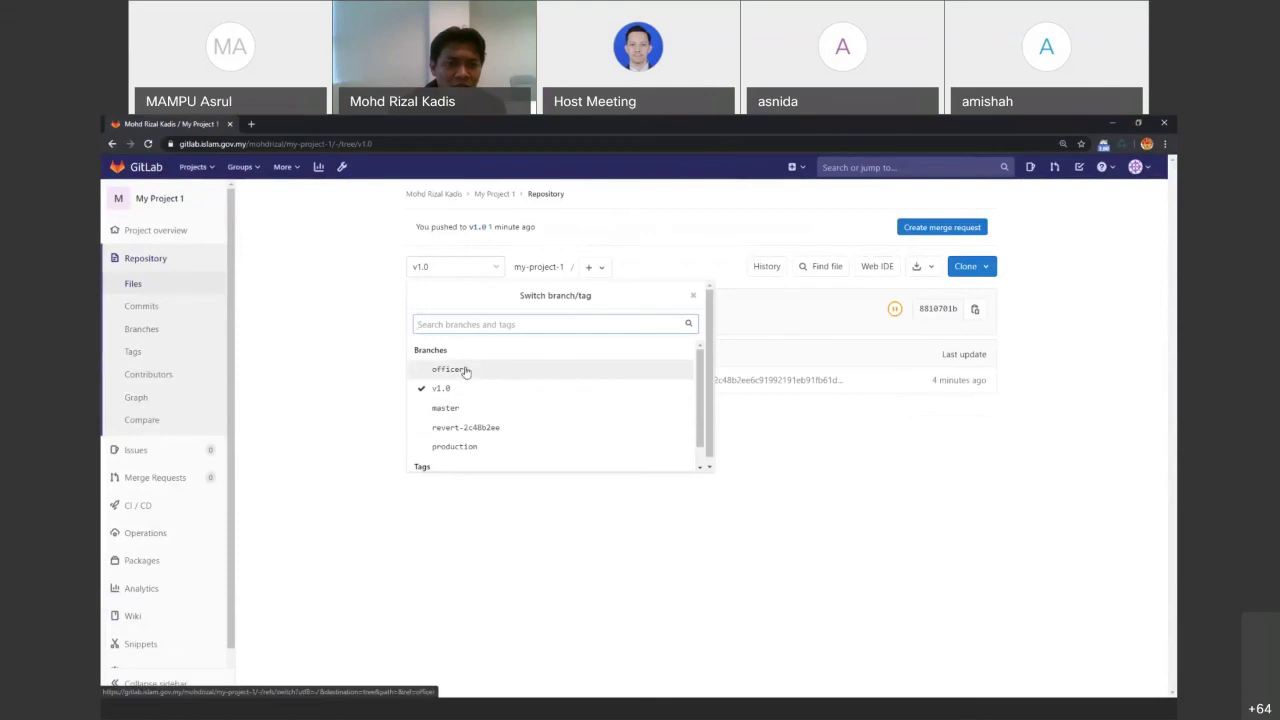
{"action": "left_click", "coordinate": [465, 371]}
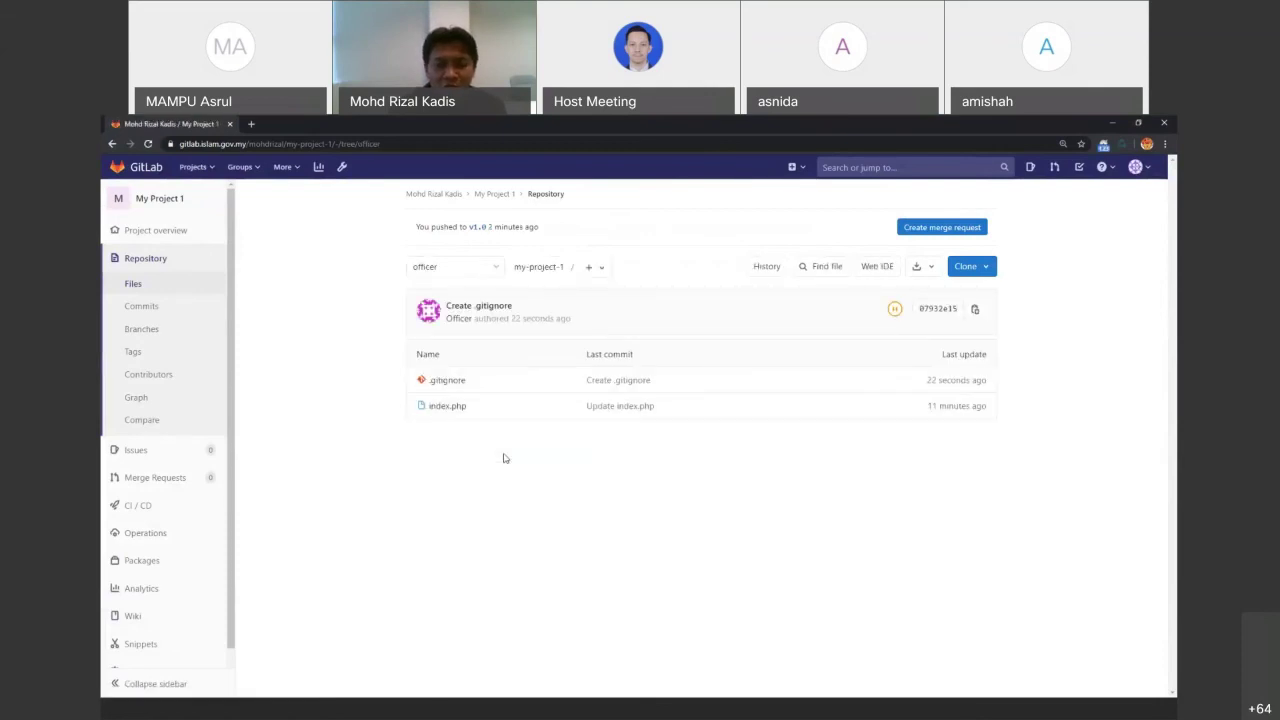
{"action": "key", "text": "alt+Tab"}
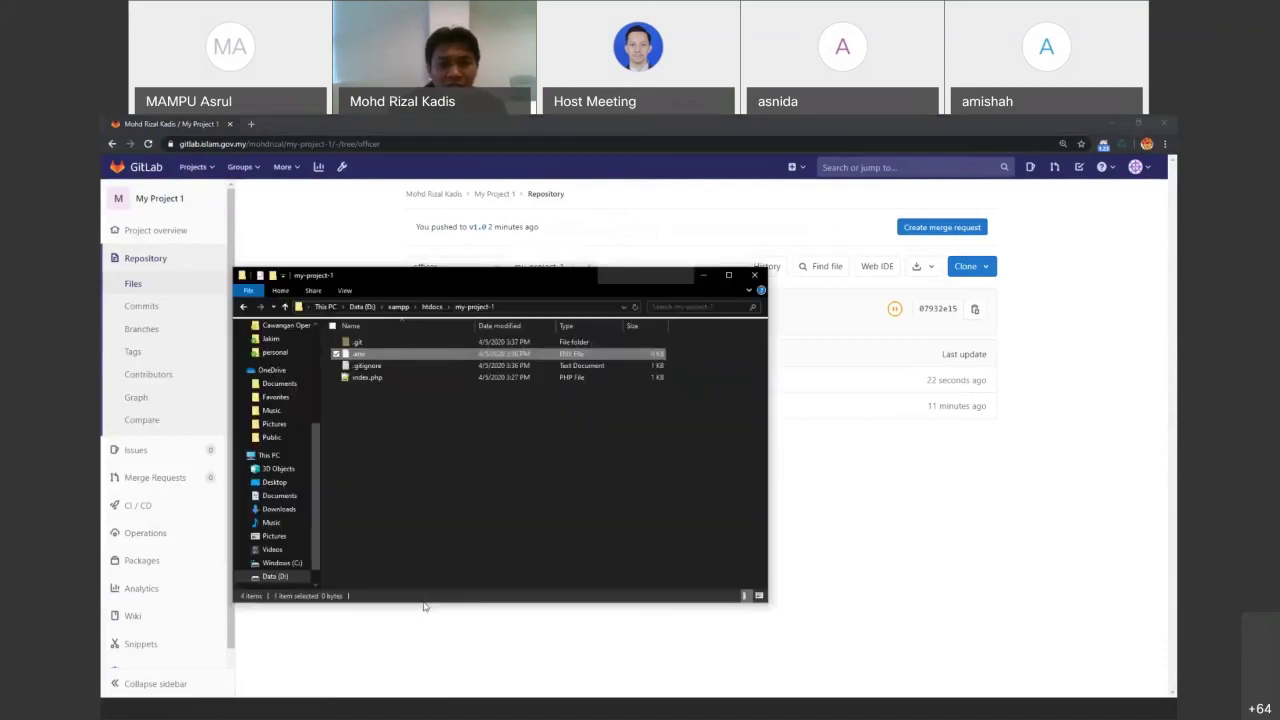
{"action": "left_click", "coordinate": [527, 489]}
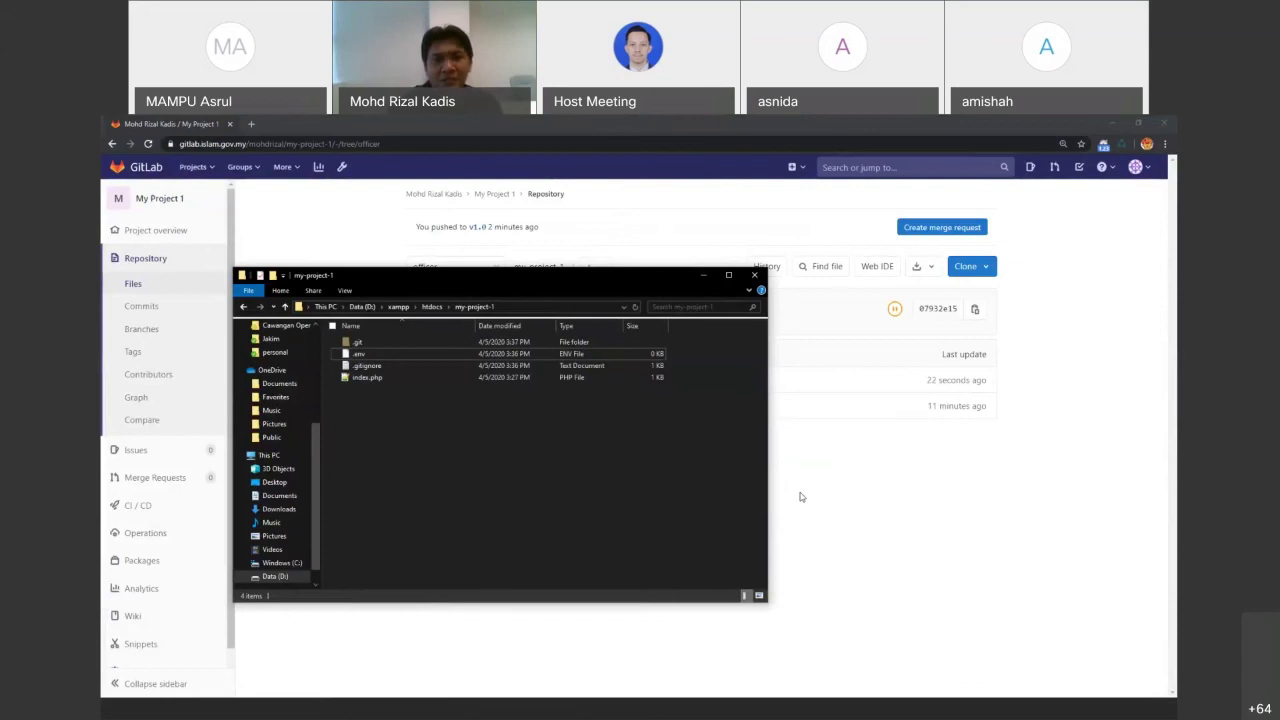
{"action": "left_click", "coordinate": [800, 497]}
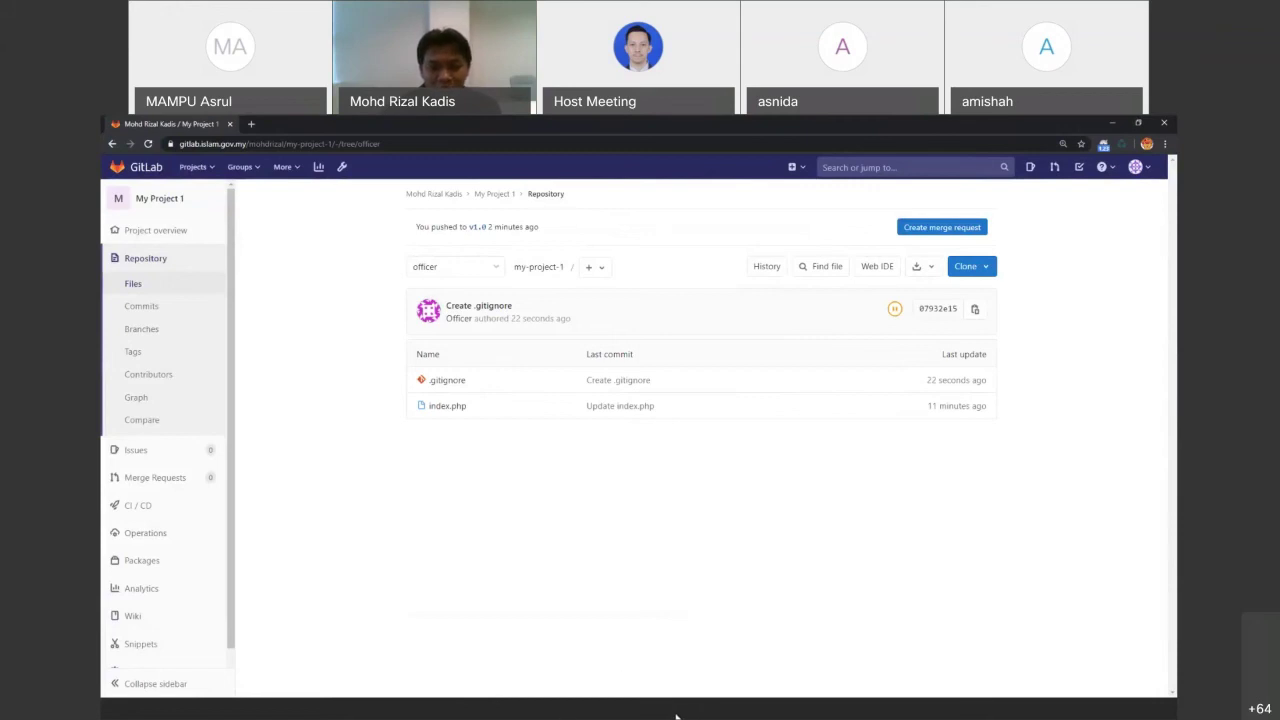
{"action": "left_click", "coordinate": [607, 717]}
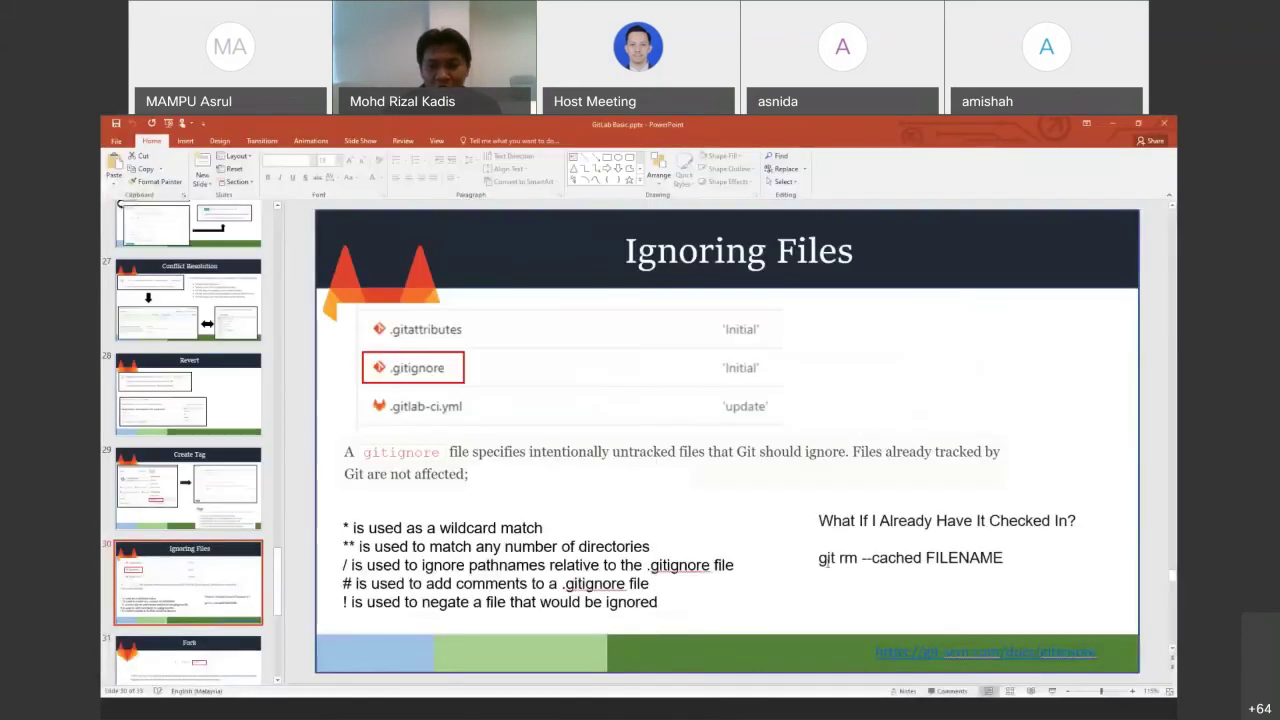
Highlight 'git rm --cached' on the Ignoring Files slide, then advance to slide 31, Fork
{"action": "left_click_drag", "start_coordinate": [819, 557], "coordinate": [900, 565]}
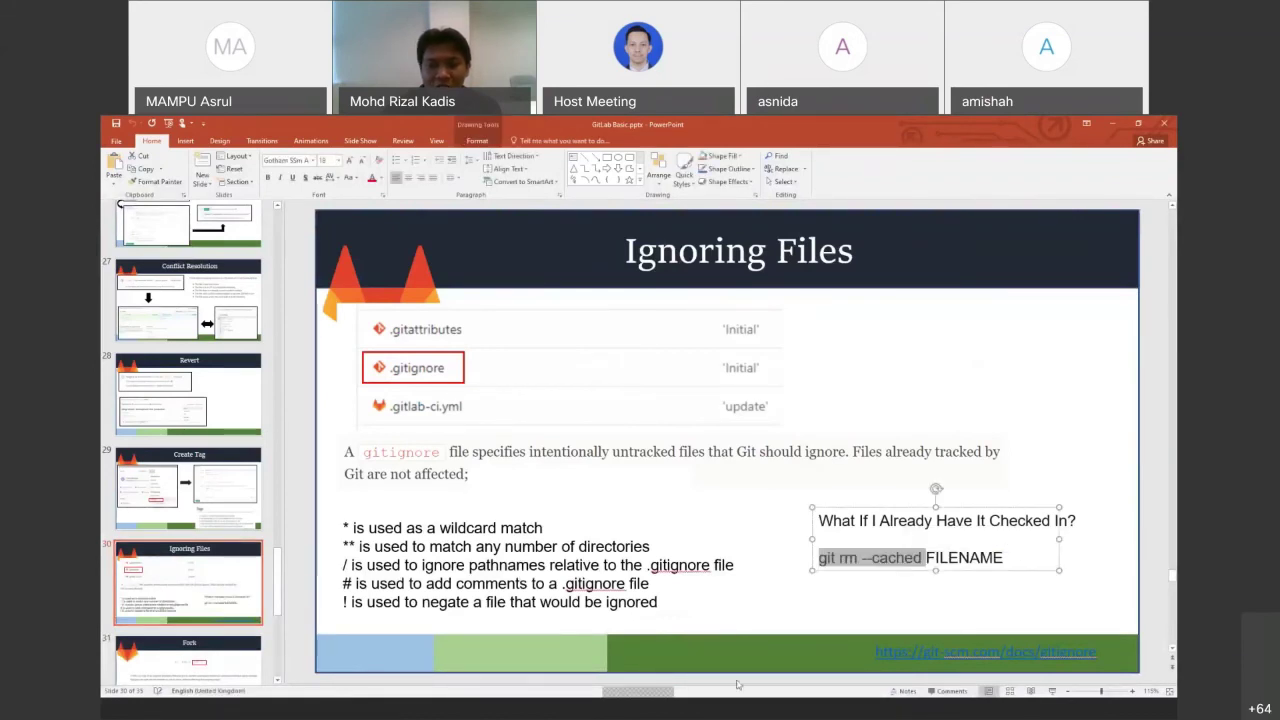
{"action": "key", "text": "alt+Tab"}
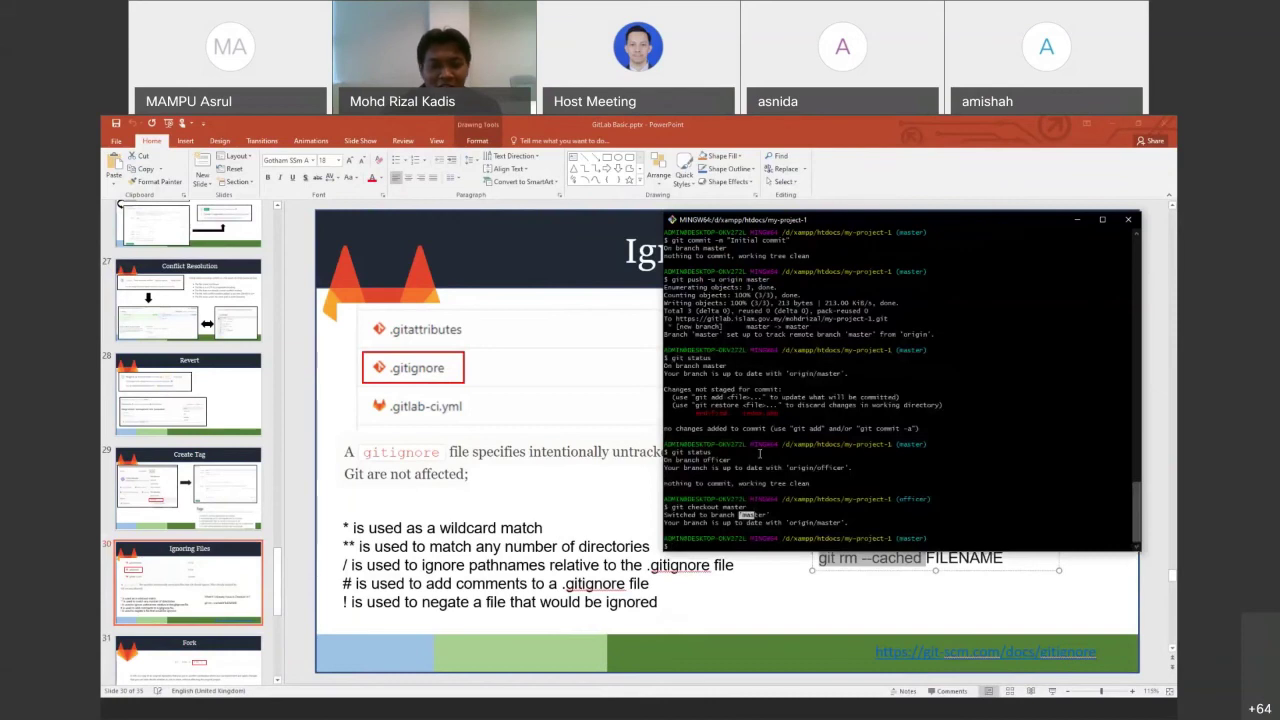
{"action": "left_click", "coordinate": [190, 578]}
{"action": "key", "text": "Down"}
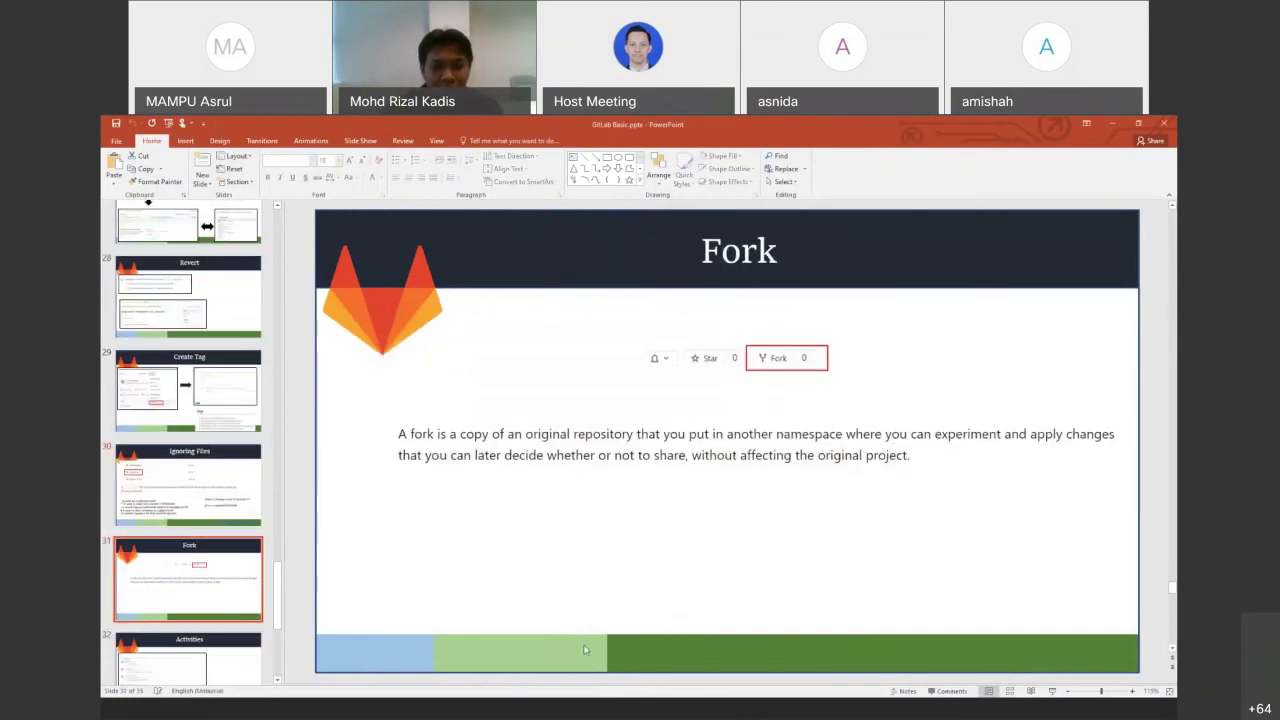
Try forking My Project 1, find no available namespaces, and go to the Admin Area
{"action": "key", "text": "alt+Tab"}
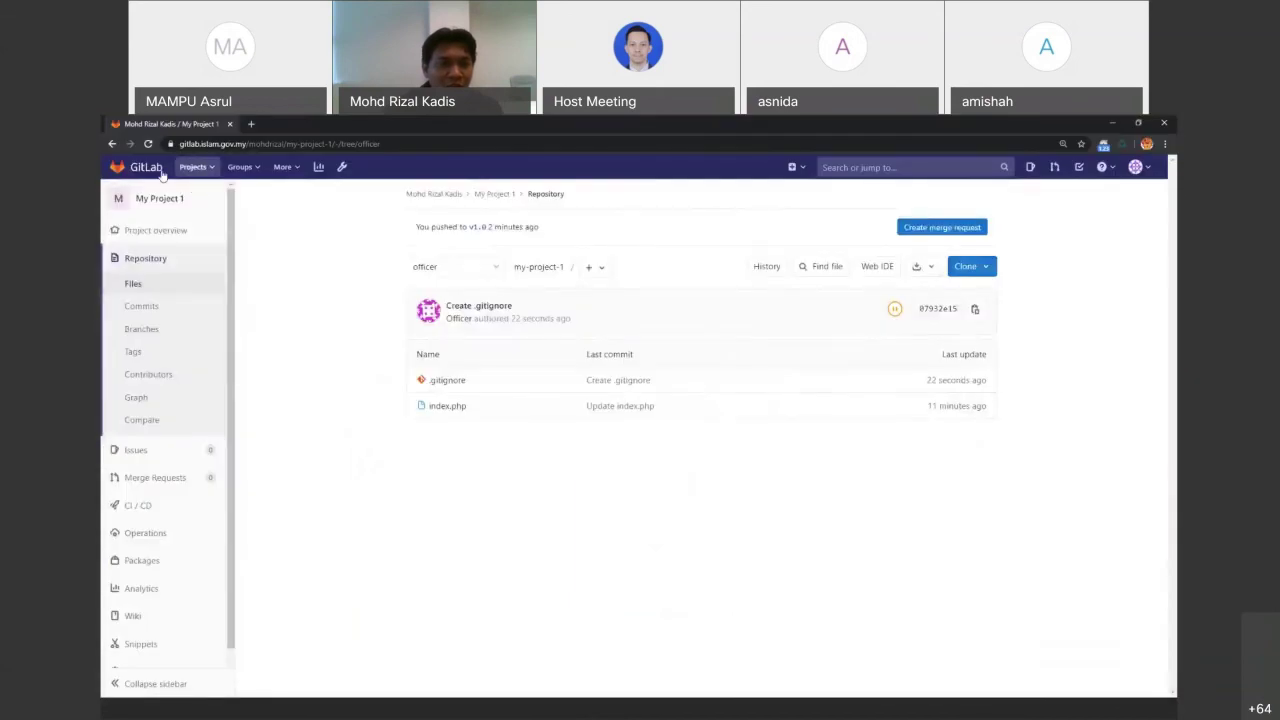
{"action": "left_click", "coordinate": [194, 167]}
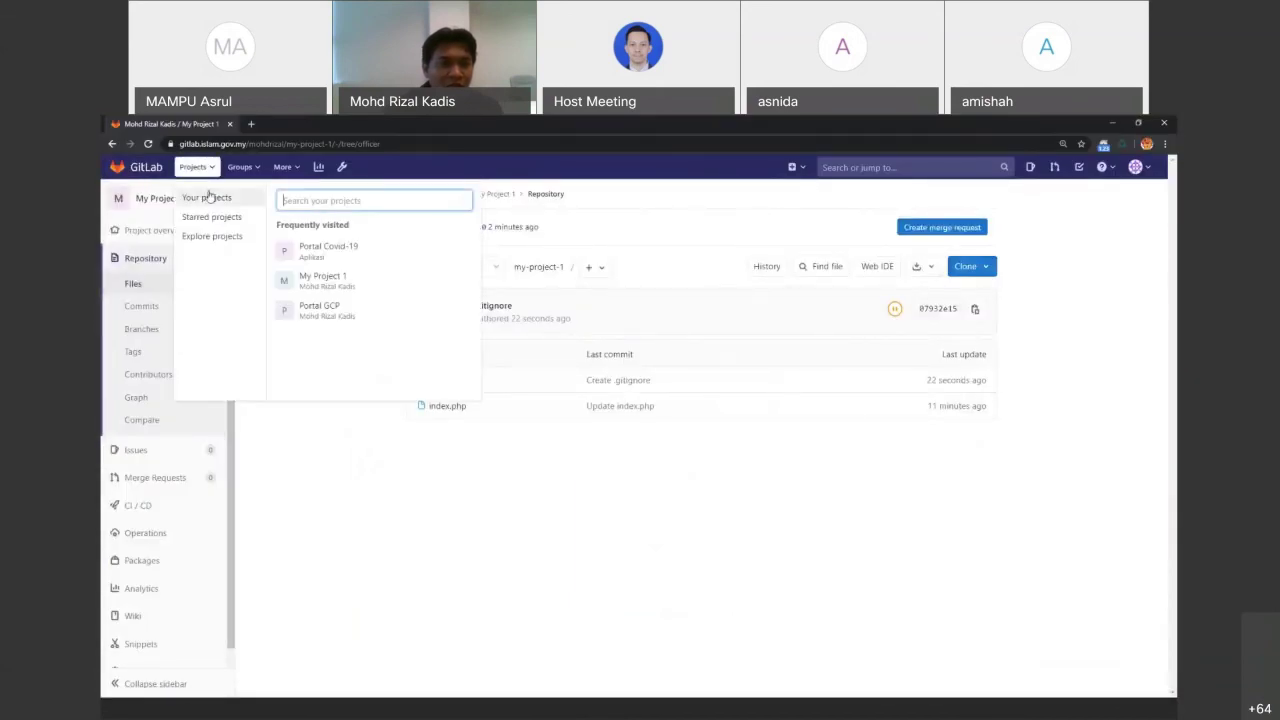
{"action": "left_click", "coordinate": [206, 197]}
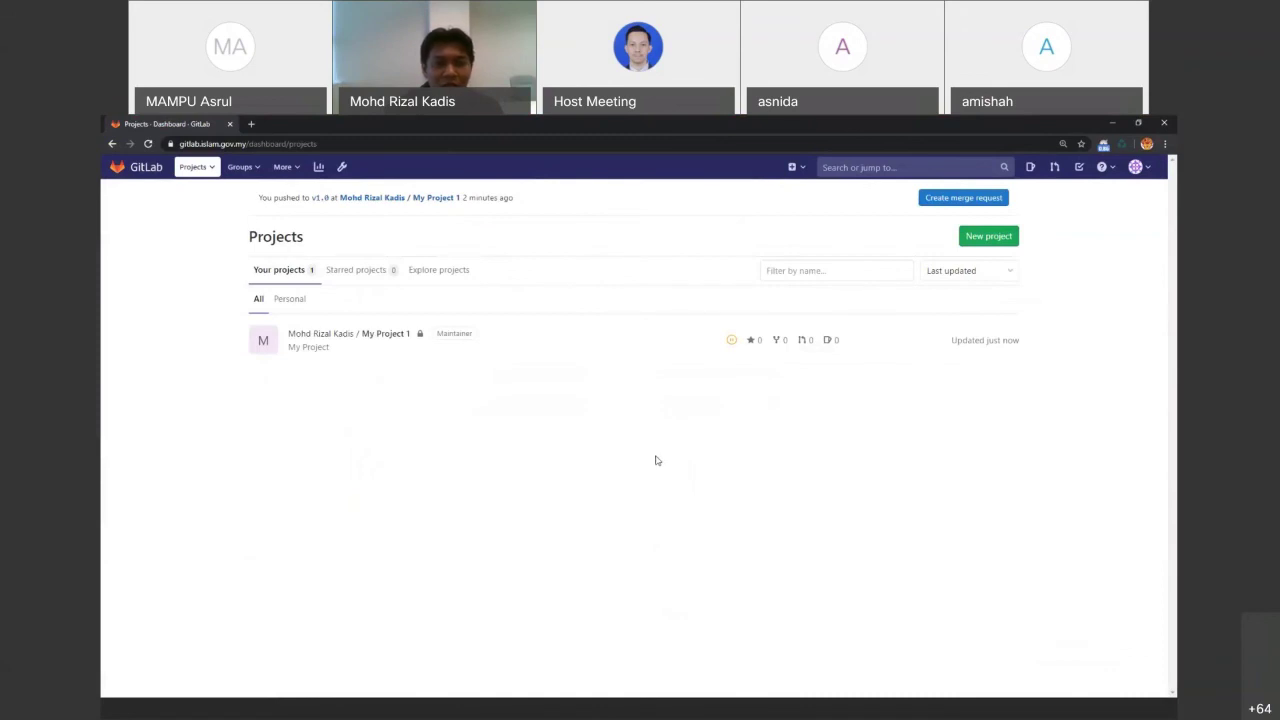
{"action": "left_click", "coordinate": [362, 333]}
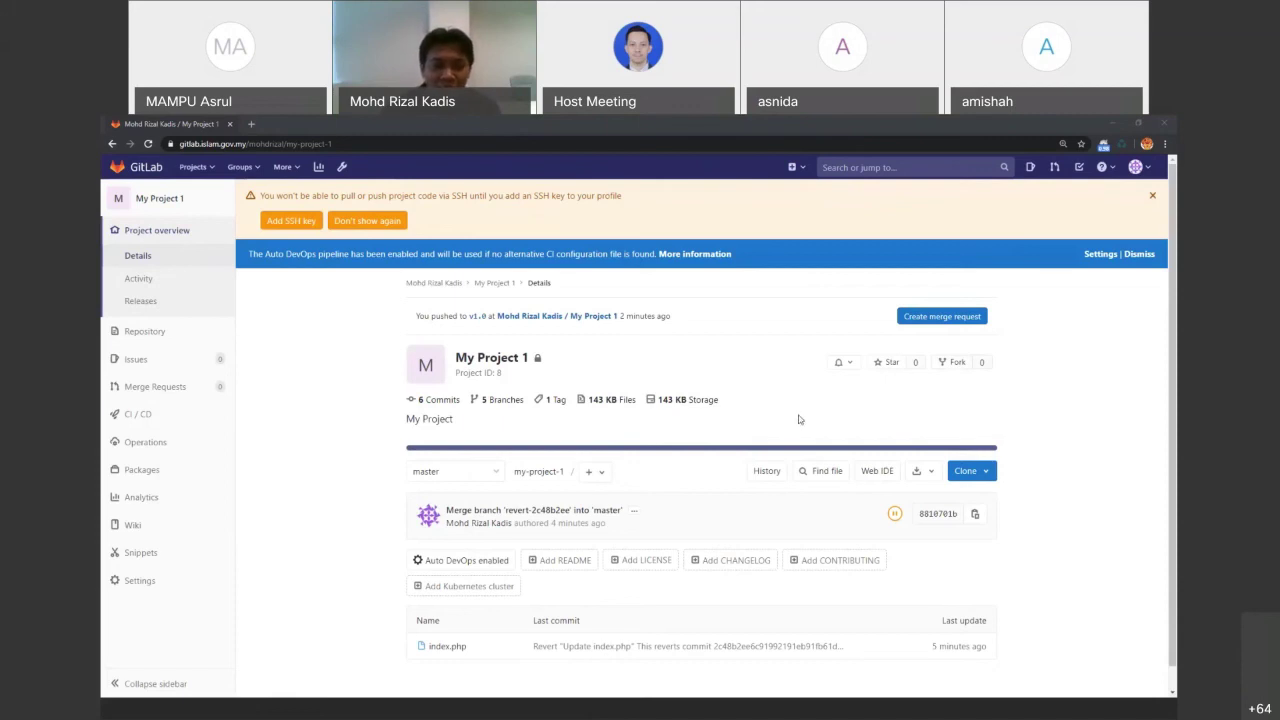
{"action": "left_click", "coordinate": [939, 366]}
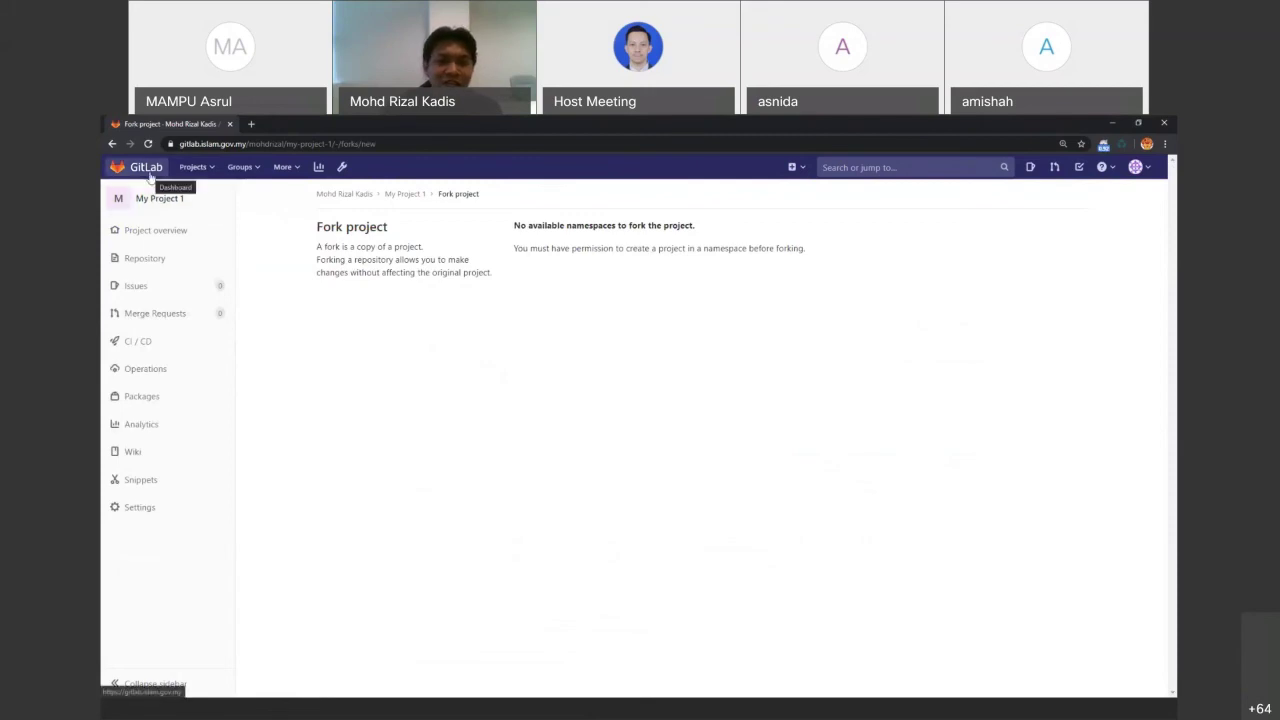
{"action": "left_click", "coordinate": [338, 175]}
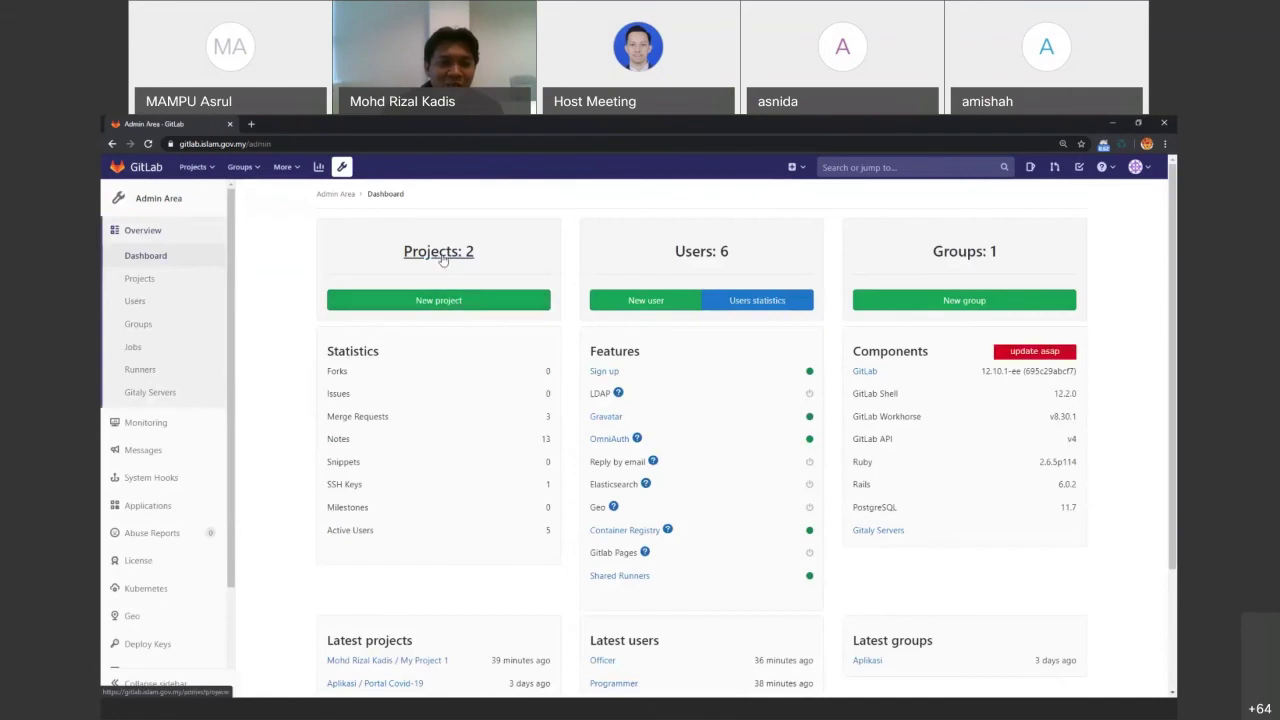
Open the Portal Covid-19 project details from the Admin Area projects list
{"action": "left_click", "coordinate": [439, 253]}
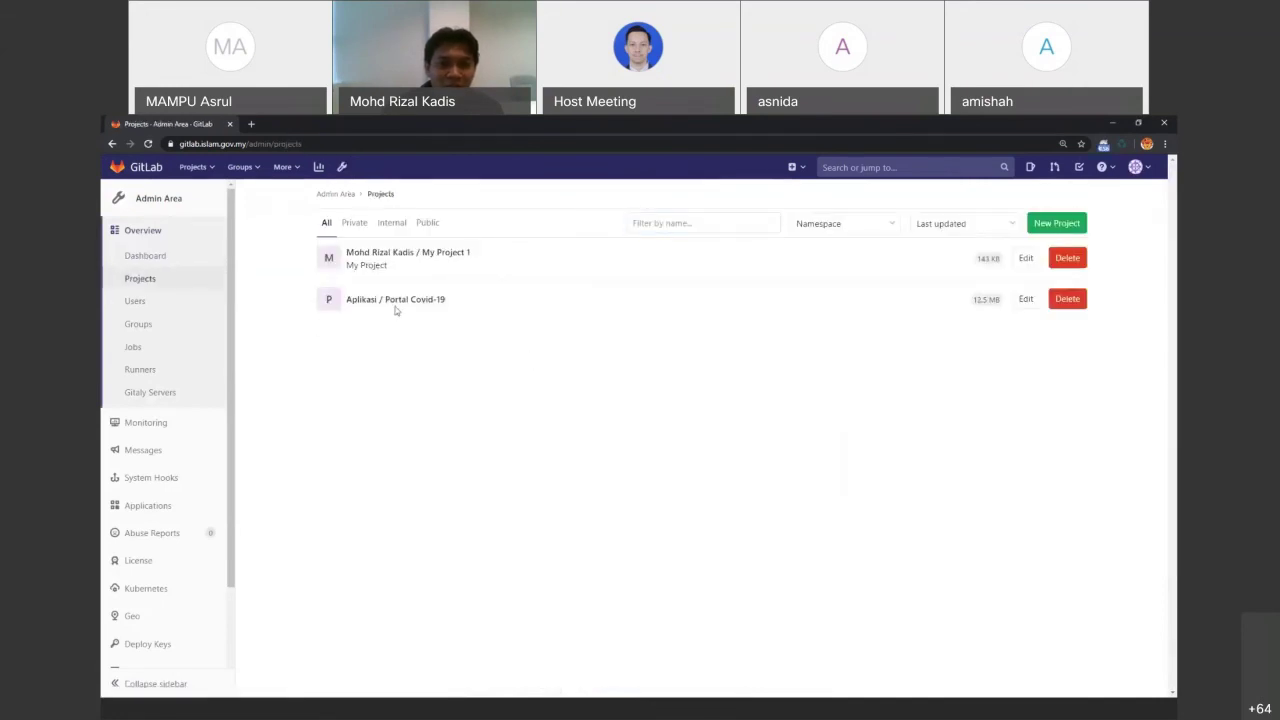
{"action": "left_click", "coordinate": [341, 166]}
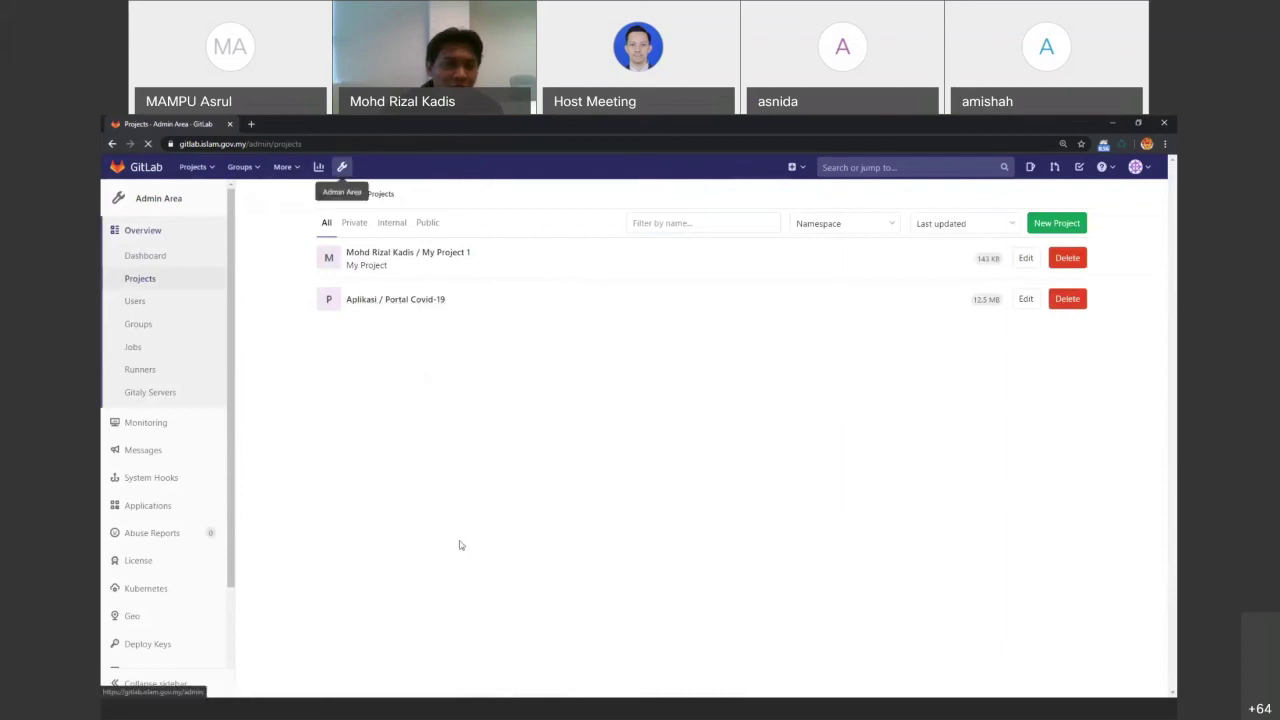
{"action": "left_click", "coordinate": [430, 256]}
{"action": "left_click", "coordinate": [416, 302]}
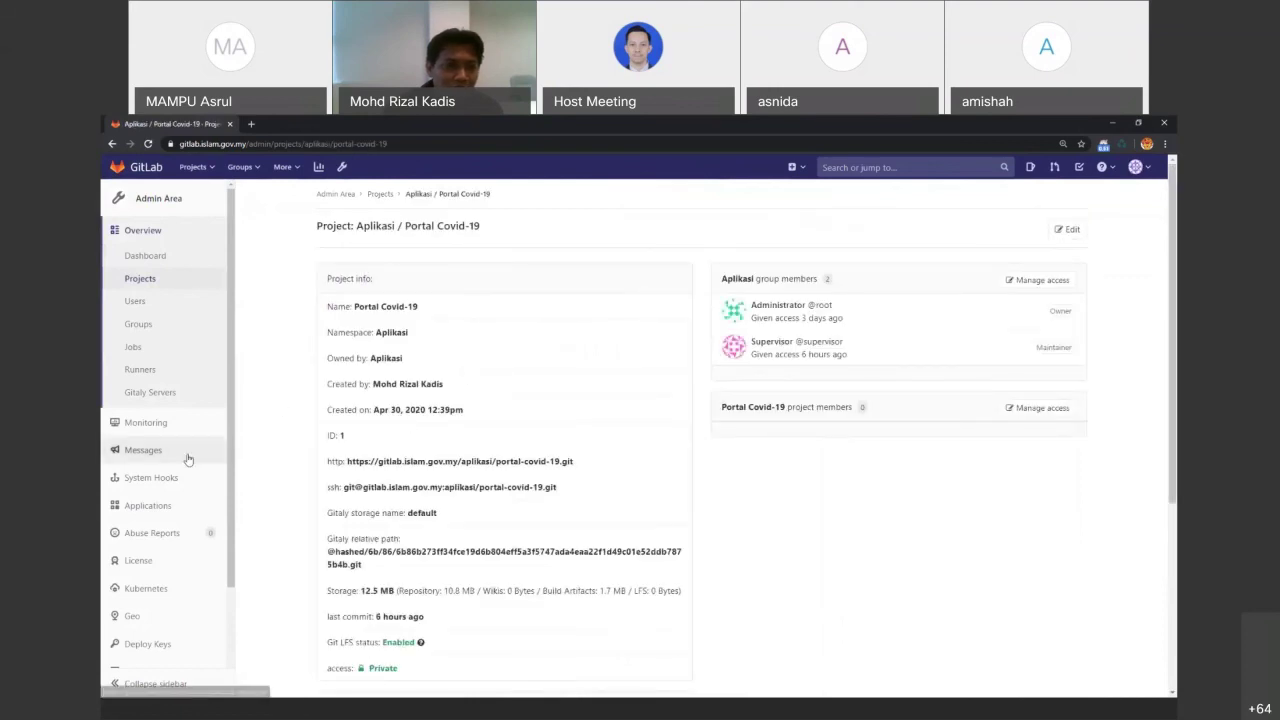
{"action": "scroll", "coordinate": [669, 453], "scroll_direction": "down", "scroll_amount": 5}
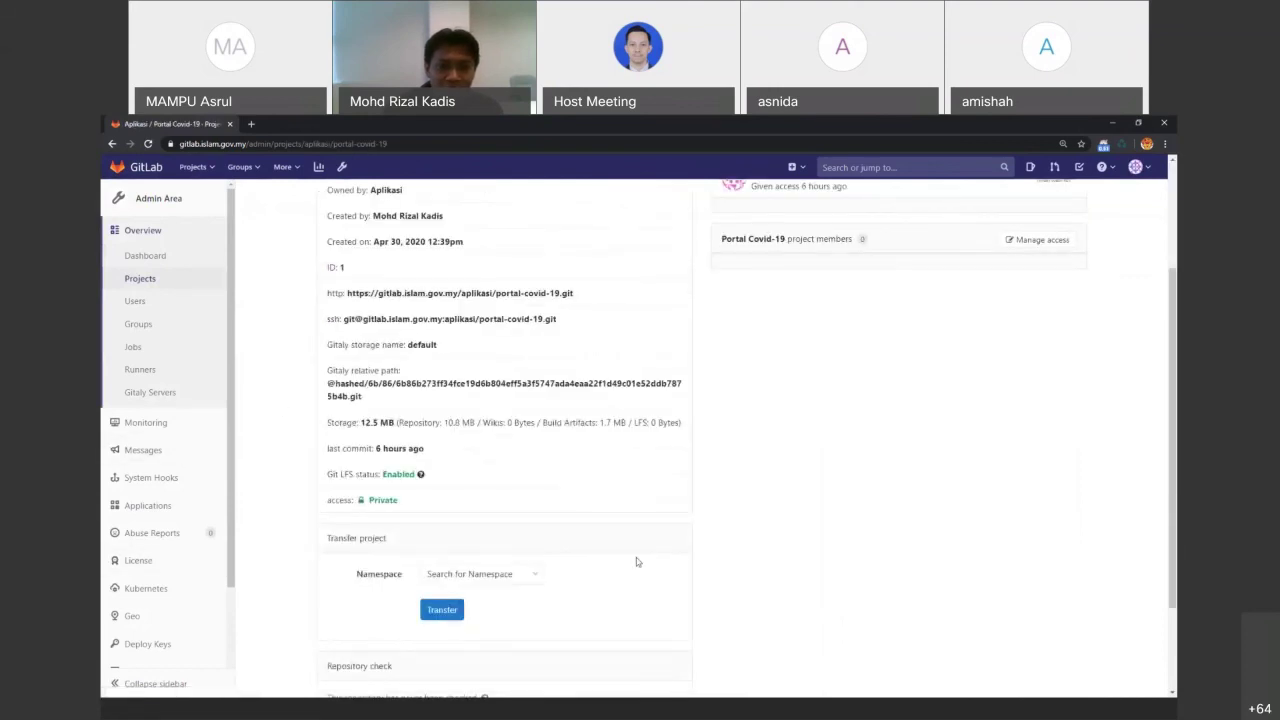
{"action": "scroll", "coordinate": [632, 561], "scroll_direction": "up", "scroll_amount": 5}
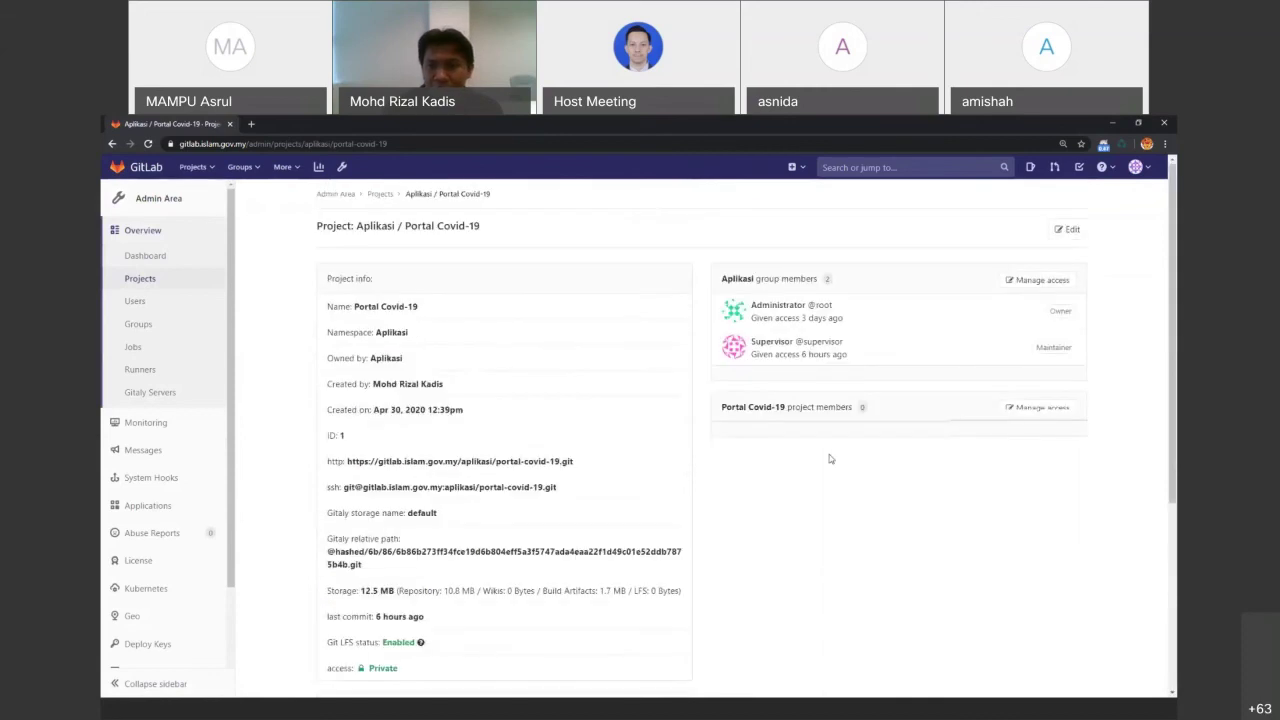
Add your own account to the Aplikasi group with the Maintainer role
{"action": "left_click", "coordinate": [1040, 280]}
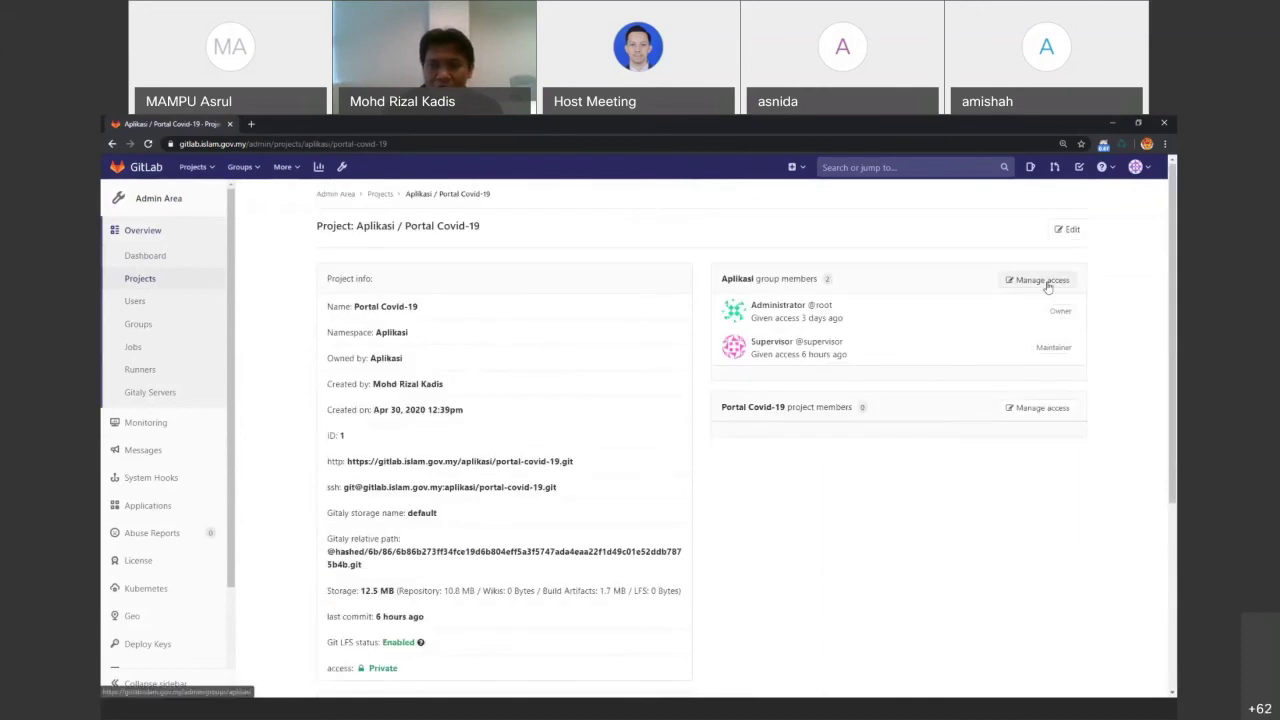
{"action": "left_click", "coordinate": [777, 337]}
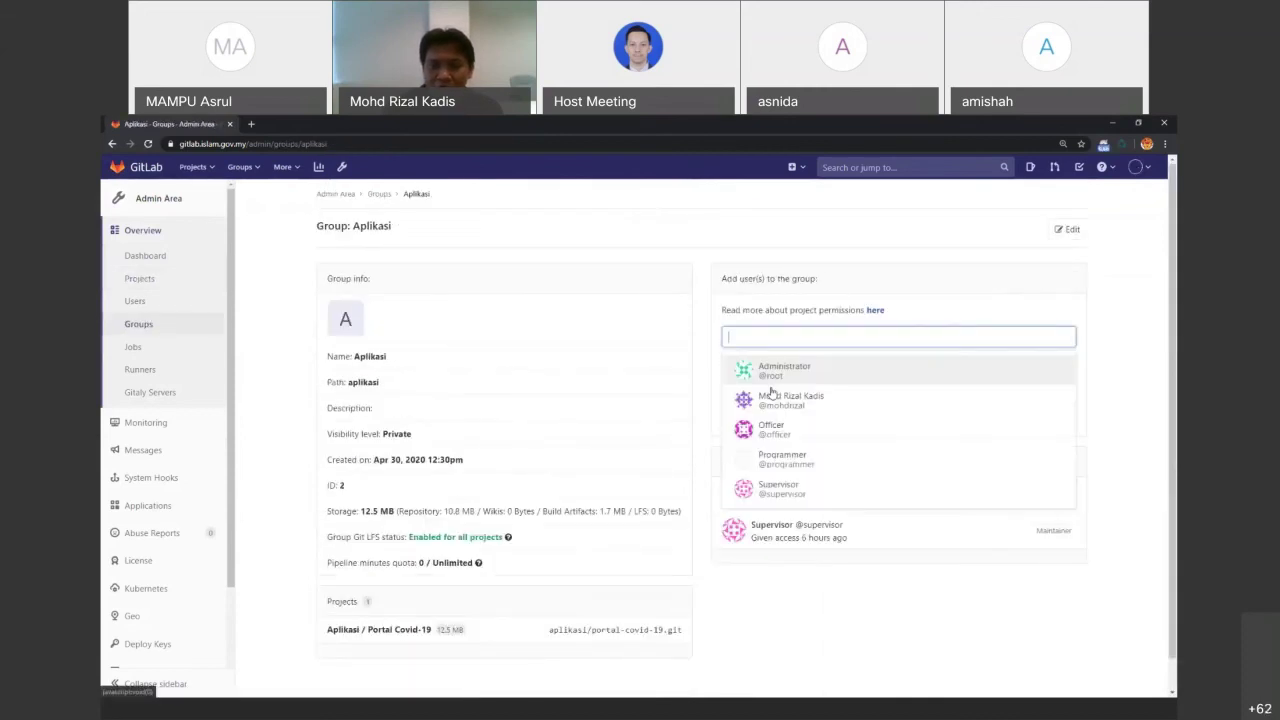
{"action": "left_click", "coordinate": [800, 401]}
{"action": "left_click", "coordinate": [786, 366]}
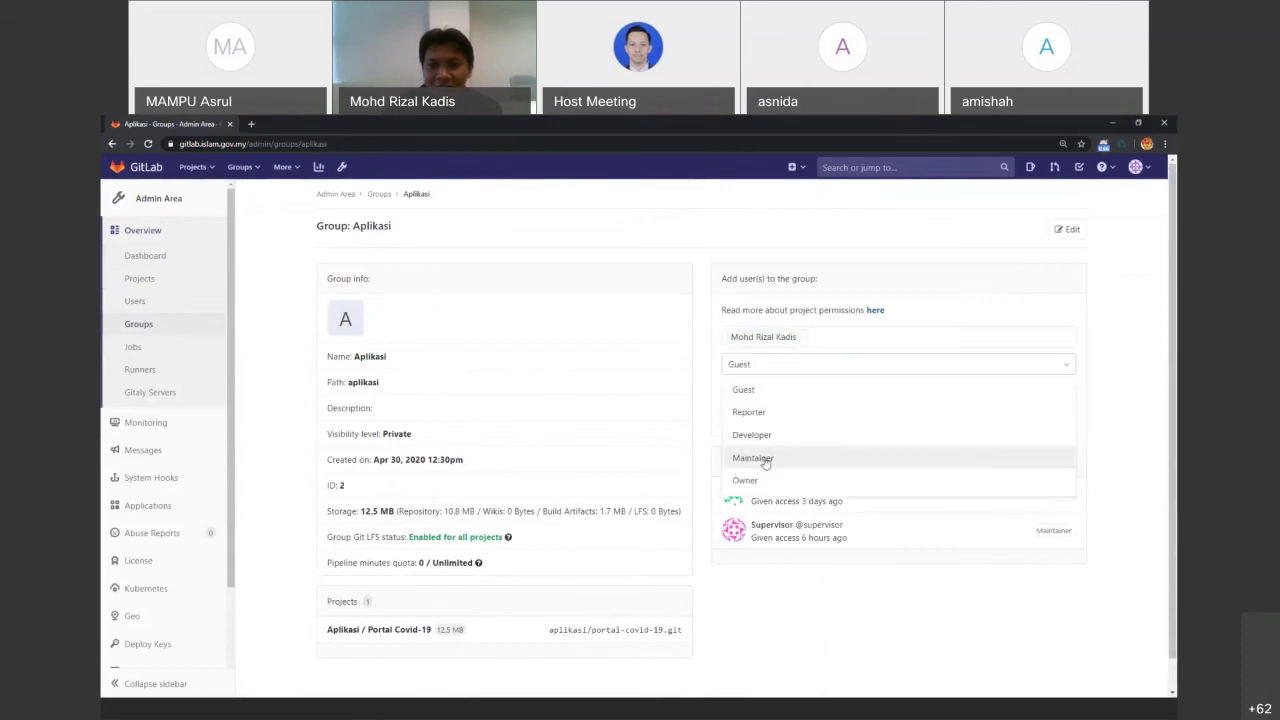
{"action": "left_click", "coordinate": [764, 458]}
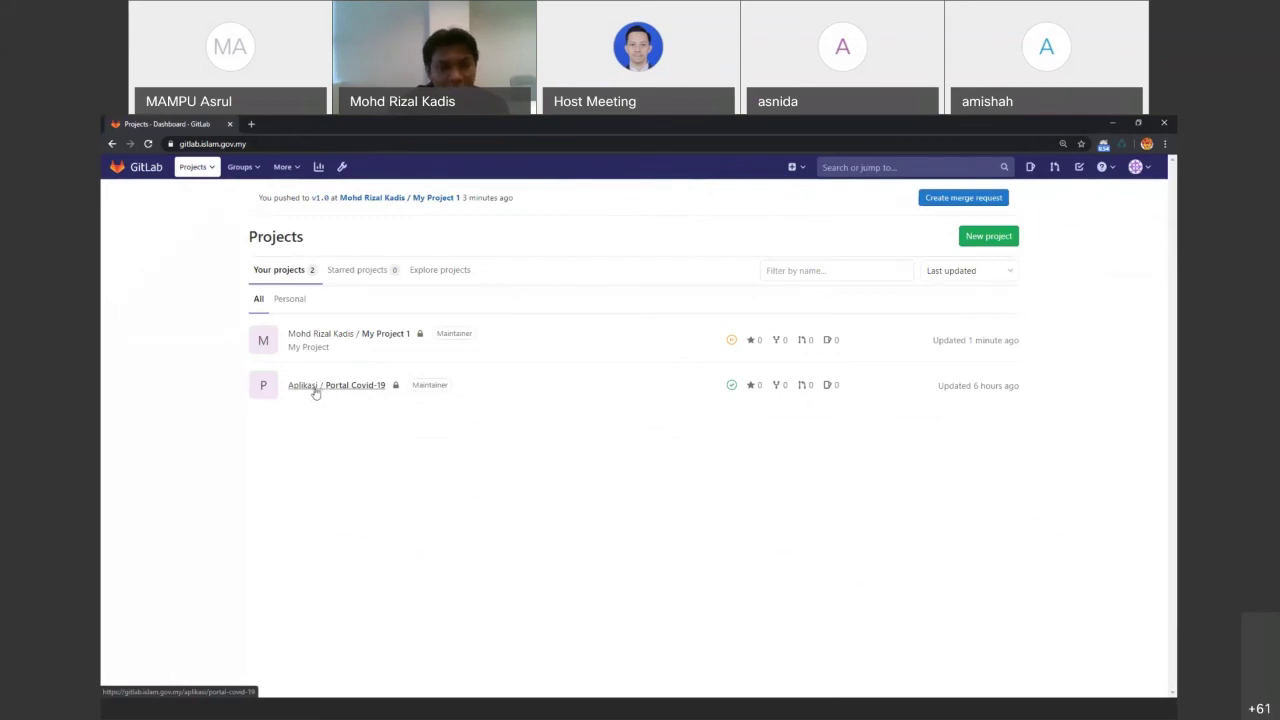
Fork Portal Covid-19 into your personal namespace and view it under your projects
{"action": "left_click", "coordinate": [636, 407]}
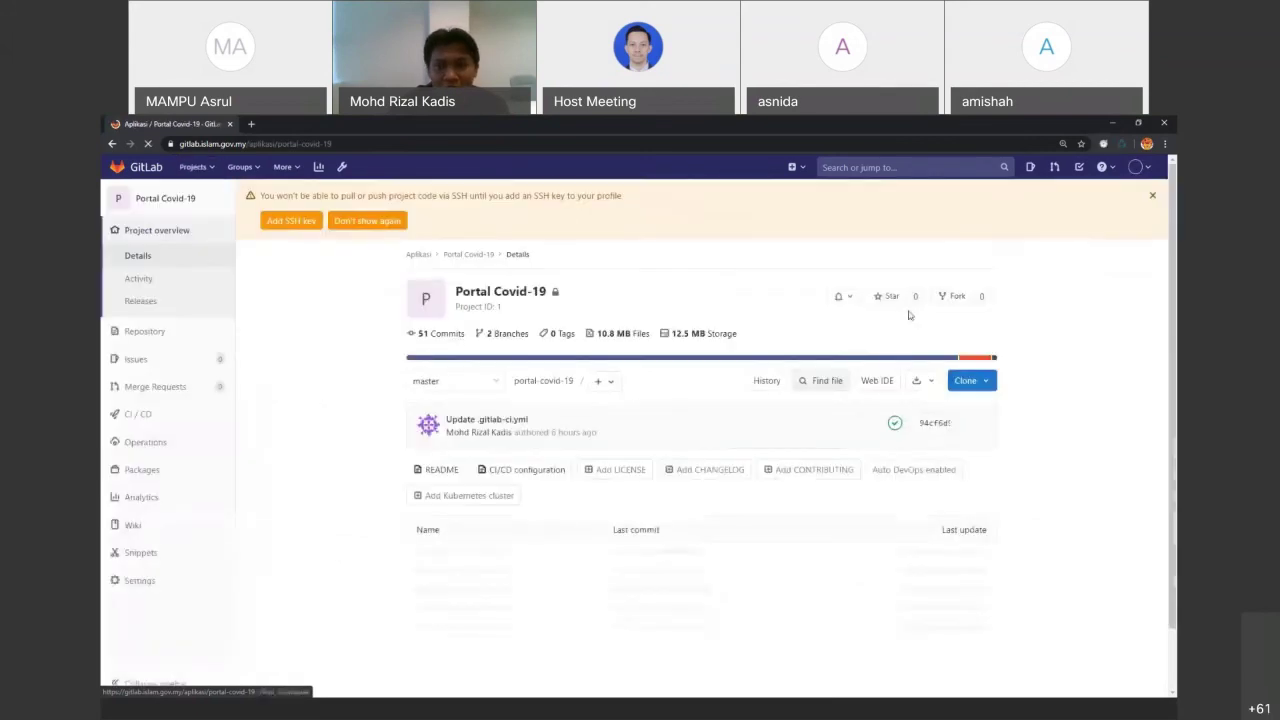
{"action": "left_click", "coordinate": [957, 298]}
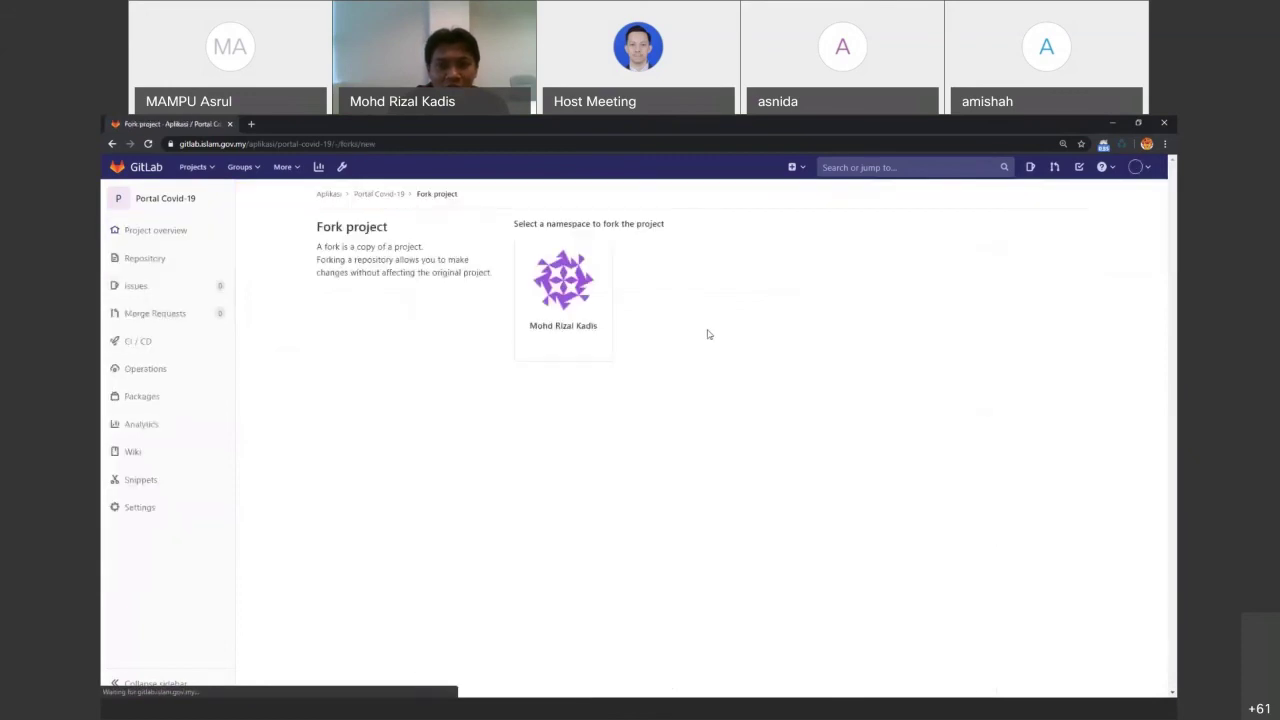
{"action": "left_click", "coordinate": [590, 291]}
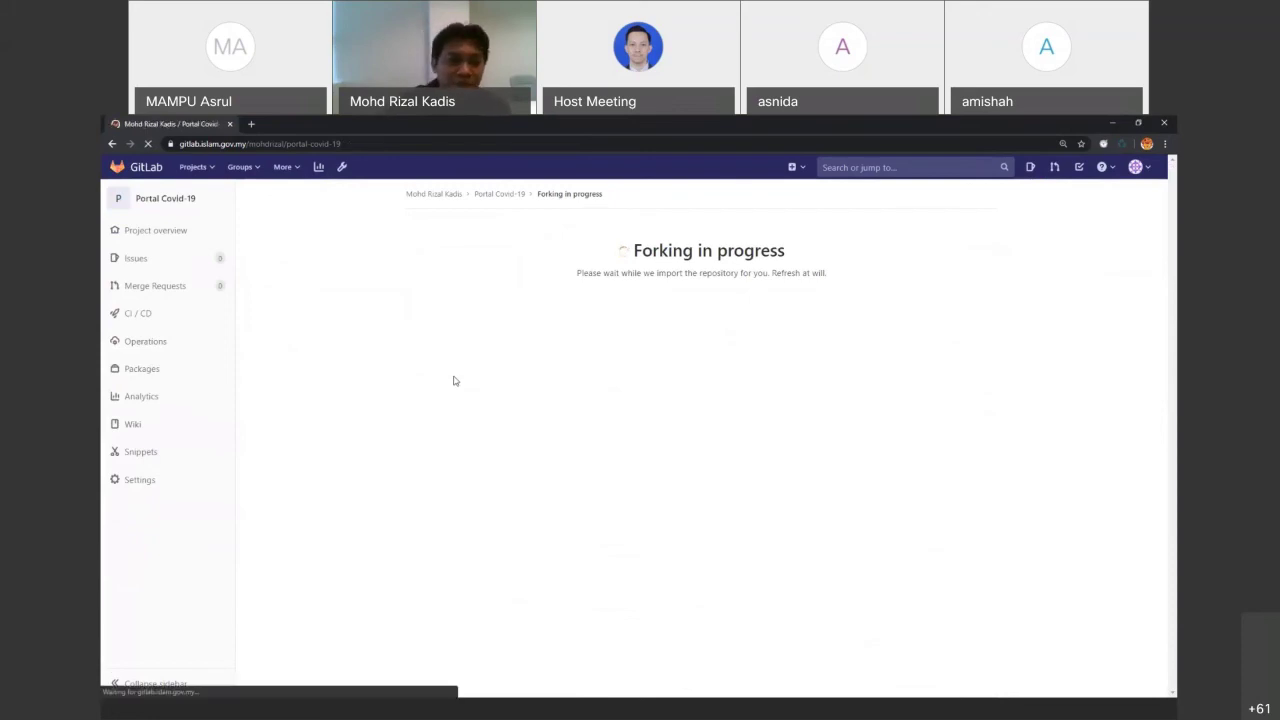
{"action": "left_click", "coordinate": [194, 167]}
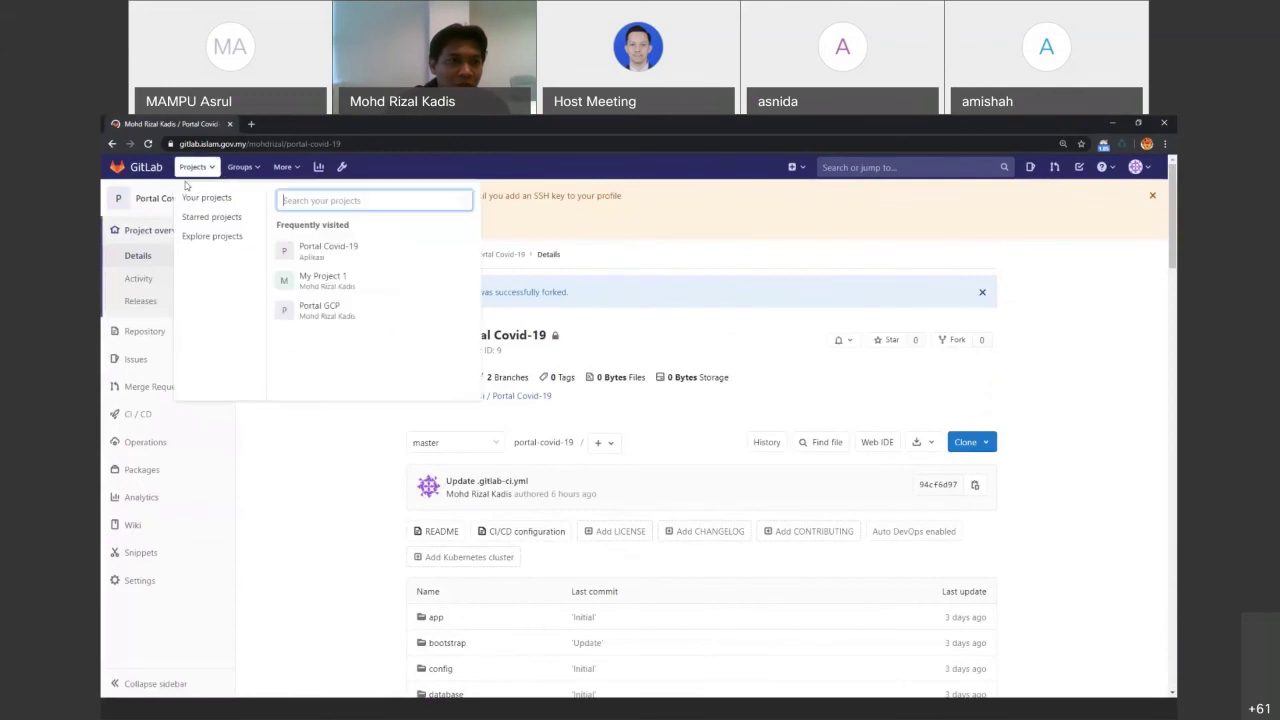
{"action": "left_click", "coordinate": [205, 198]}
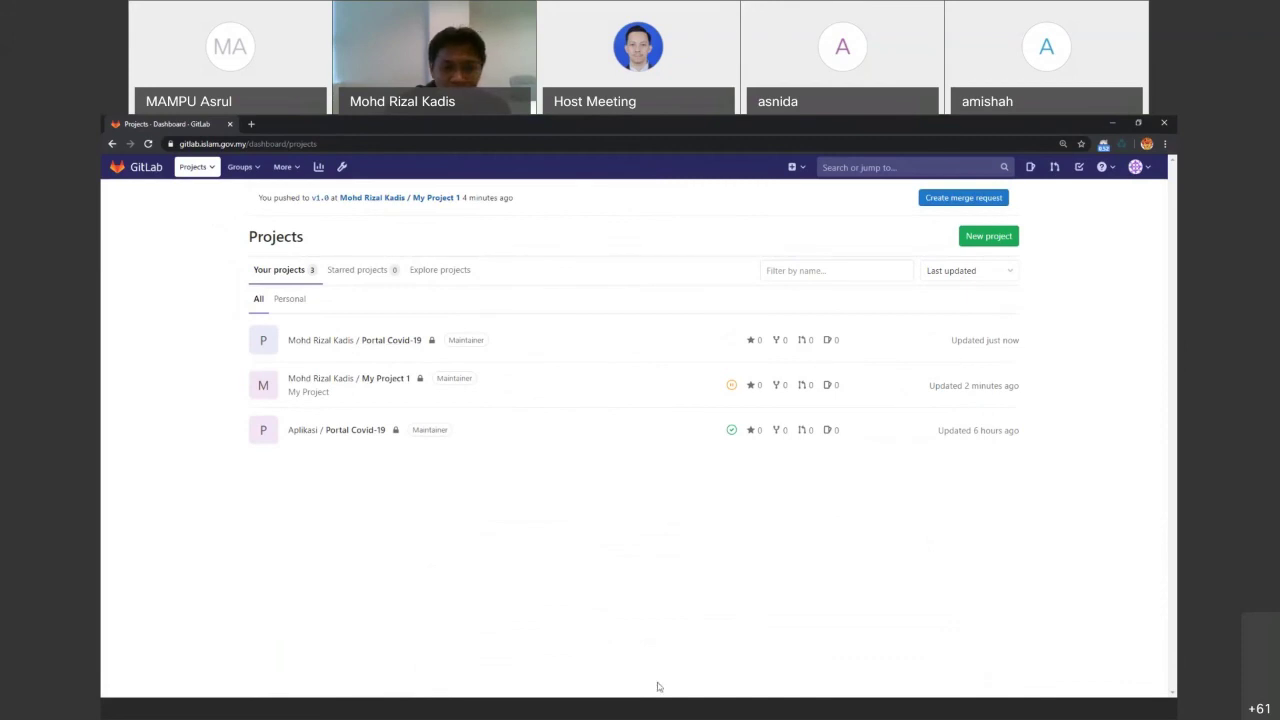
Go to slide 32, Activities, in the training presentation
{"action": "left_click", "coordinate": [616, 712]}
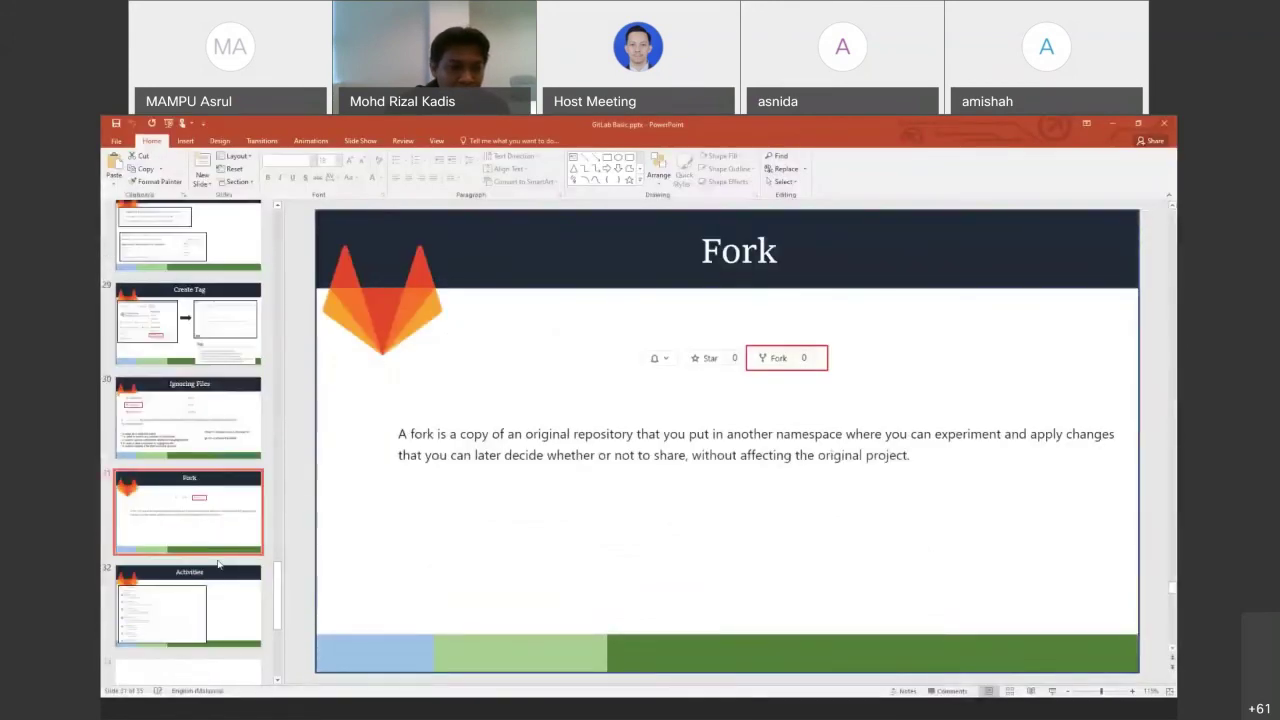
{"action": "scroll", "coordinate": [213, 567], "scroll_direction": "down", "scroll_amount": 2}
{"action": "left_click", "coordinate": [213, 567]}
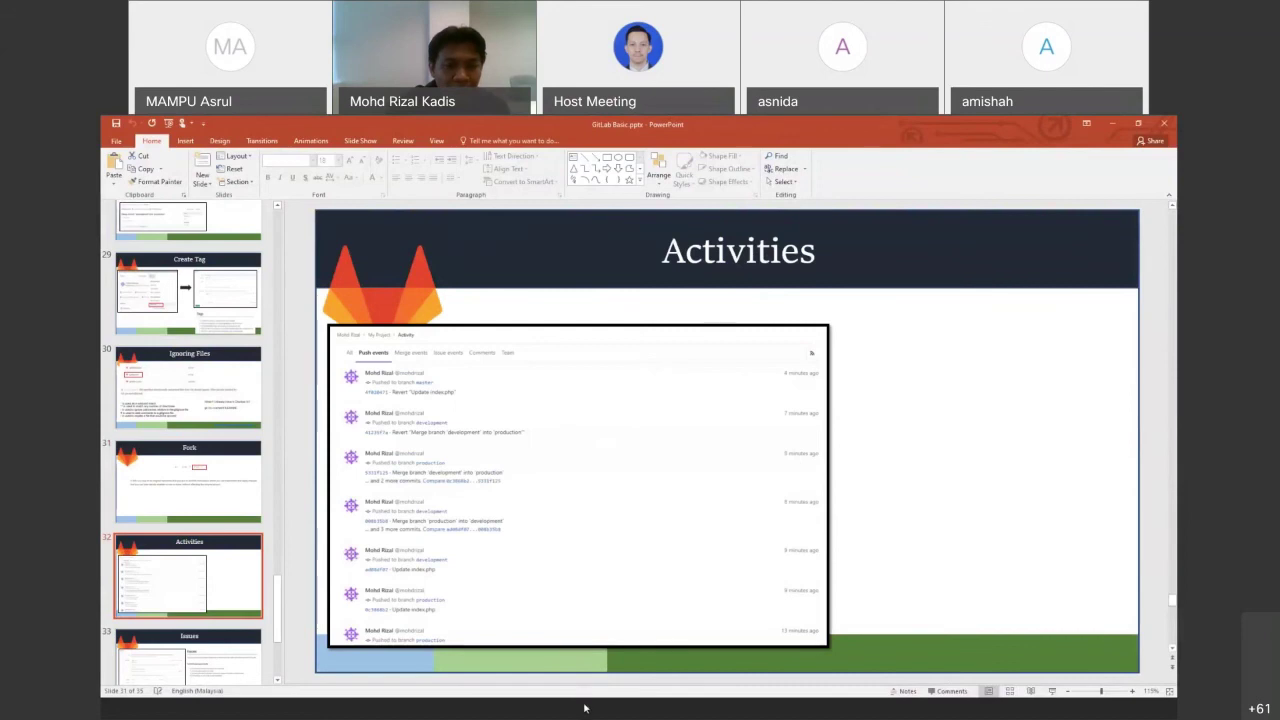
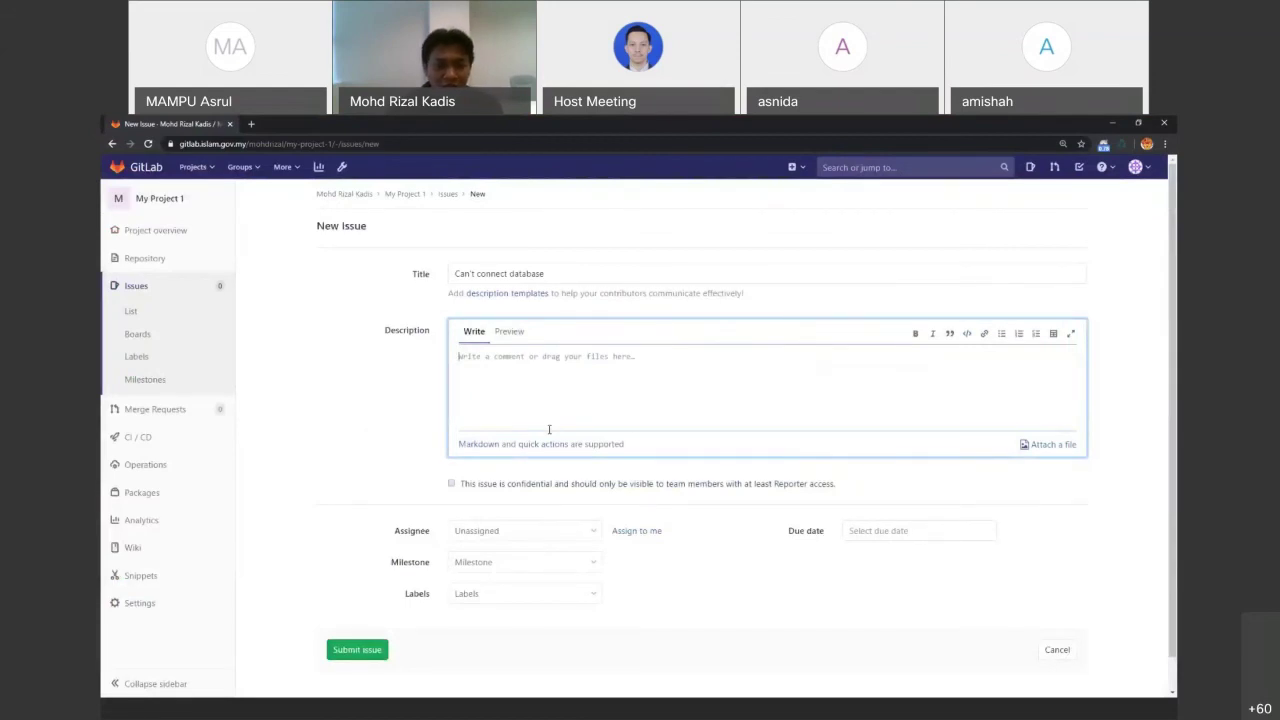
Write the description's '## Masalah' heading, the 'Database error' line and a '## Solution' heading
{"action": "type", "text": "##"}
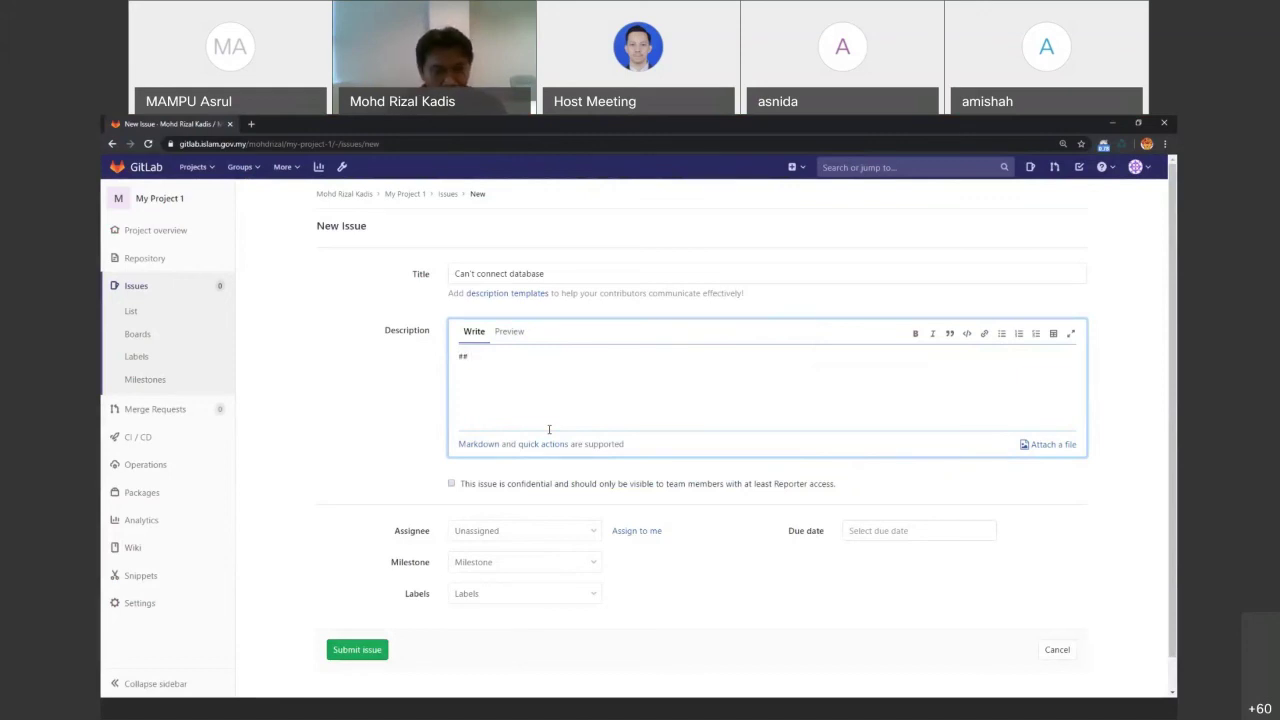
{"action": "type", "text": "H2"}
{"action": "key", "text": "BackSpace"}
{"action": "key", "text": "BackSpace"}
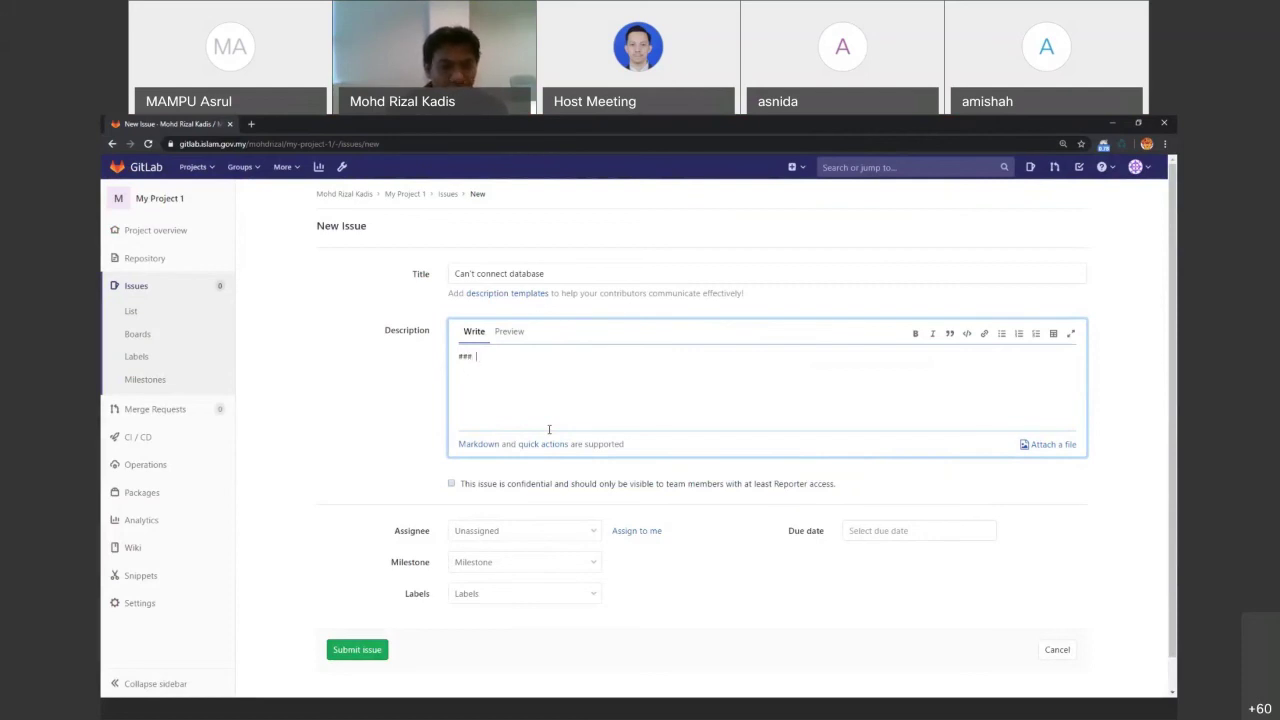
{"action": "key", "text": "BackSpace"}
{"action": "key", "text": "BackSpace"}
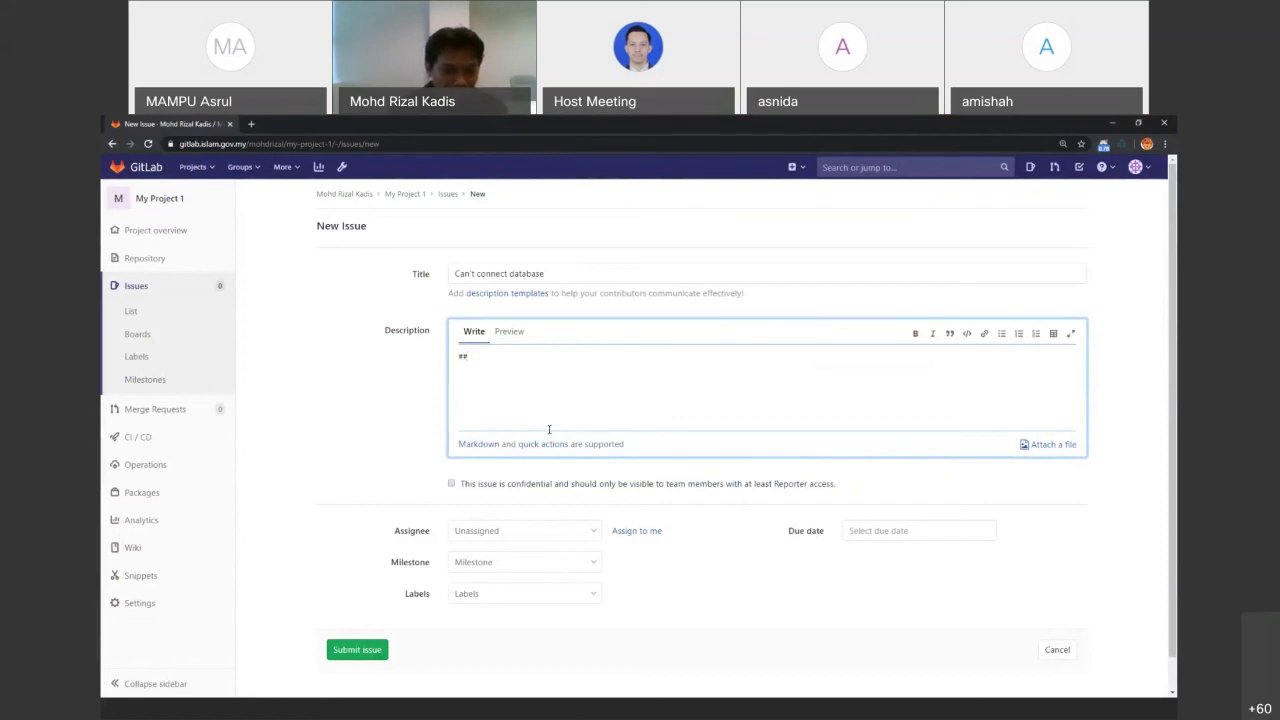
{"action": "type", "text": "Masalah"}
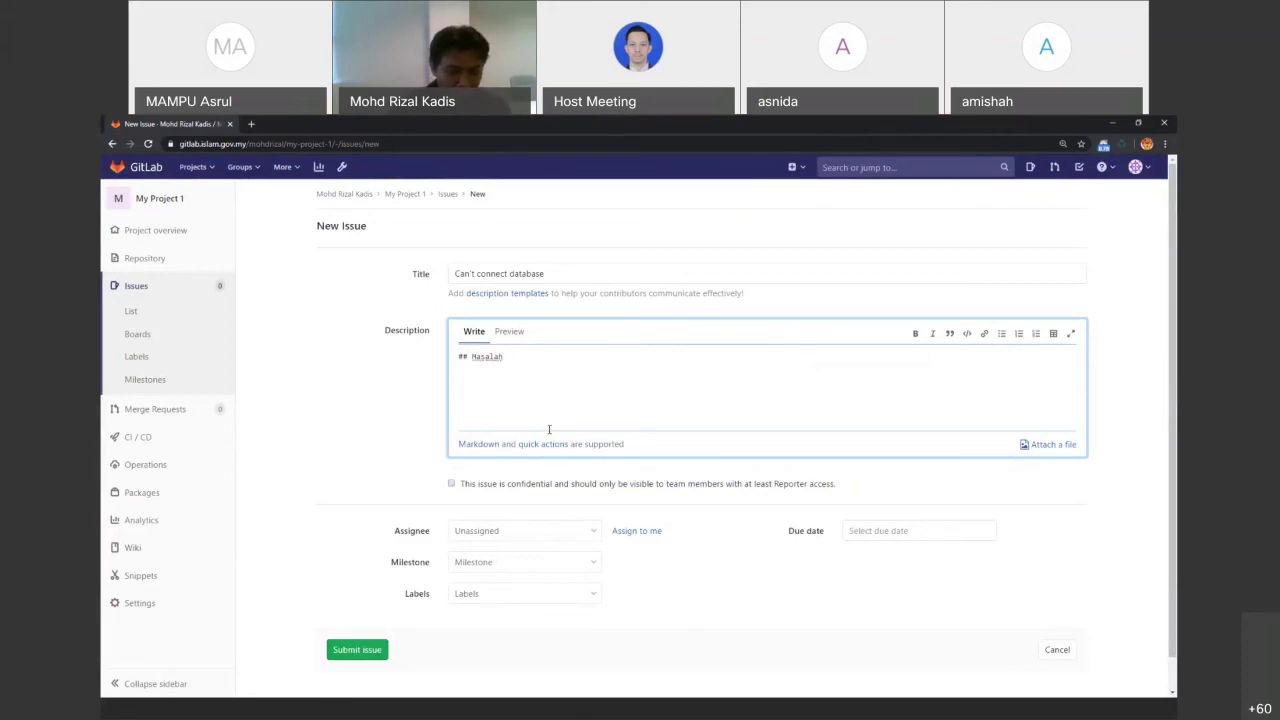
{"action": "type", "text": "Database error  "}
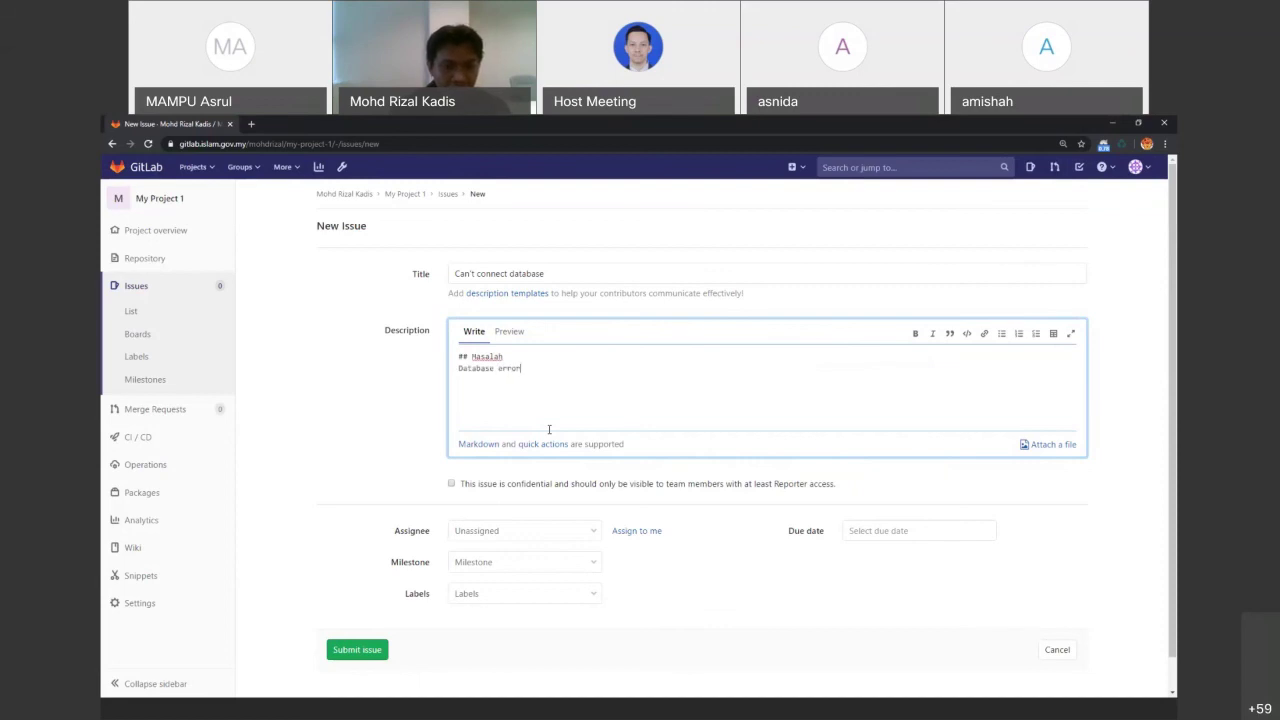
{"action": "type", "text": "## Solution"}
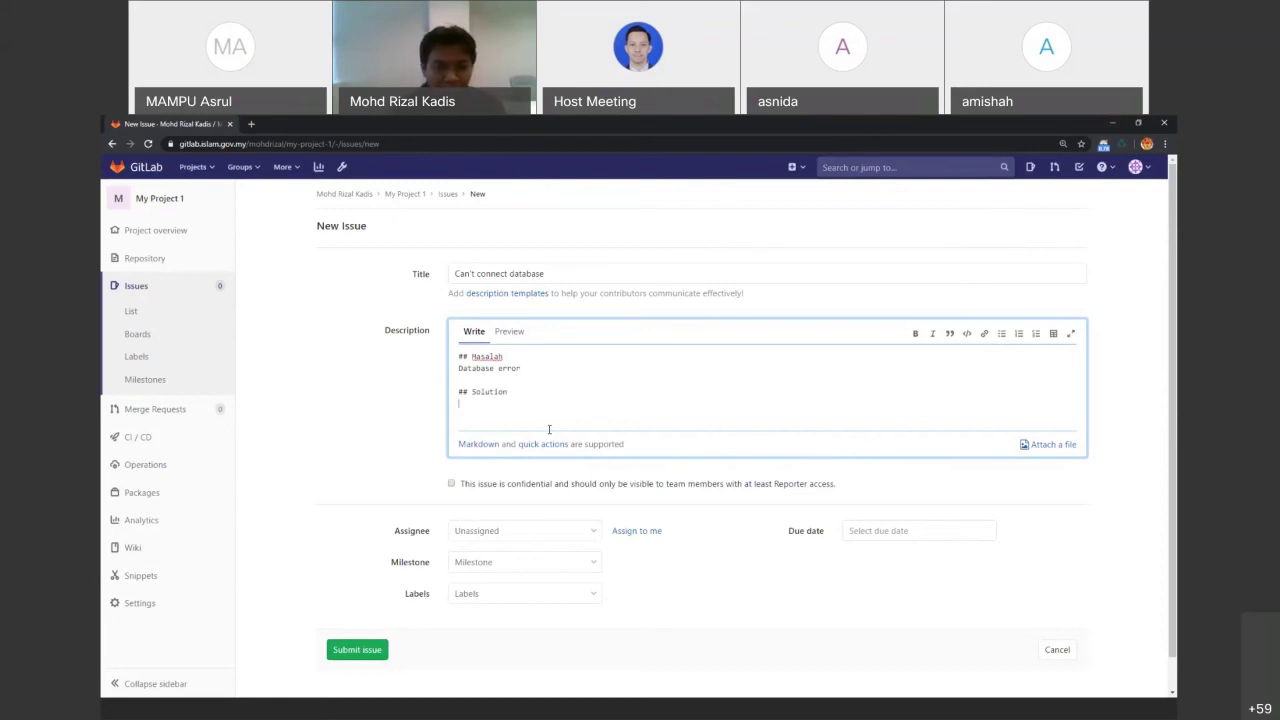
After checking the Markdown reference slide, quote 'Grant privileges' under Solution and submit the issue
{"action": "key", "text": "alt+Tab"}
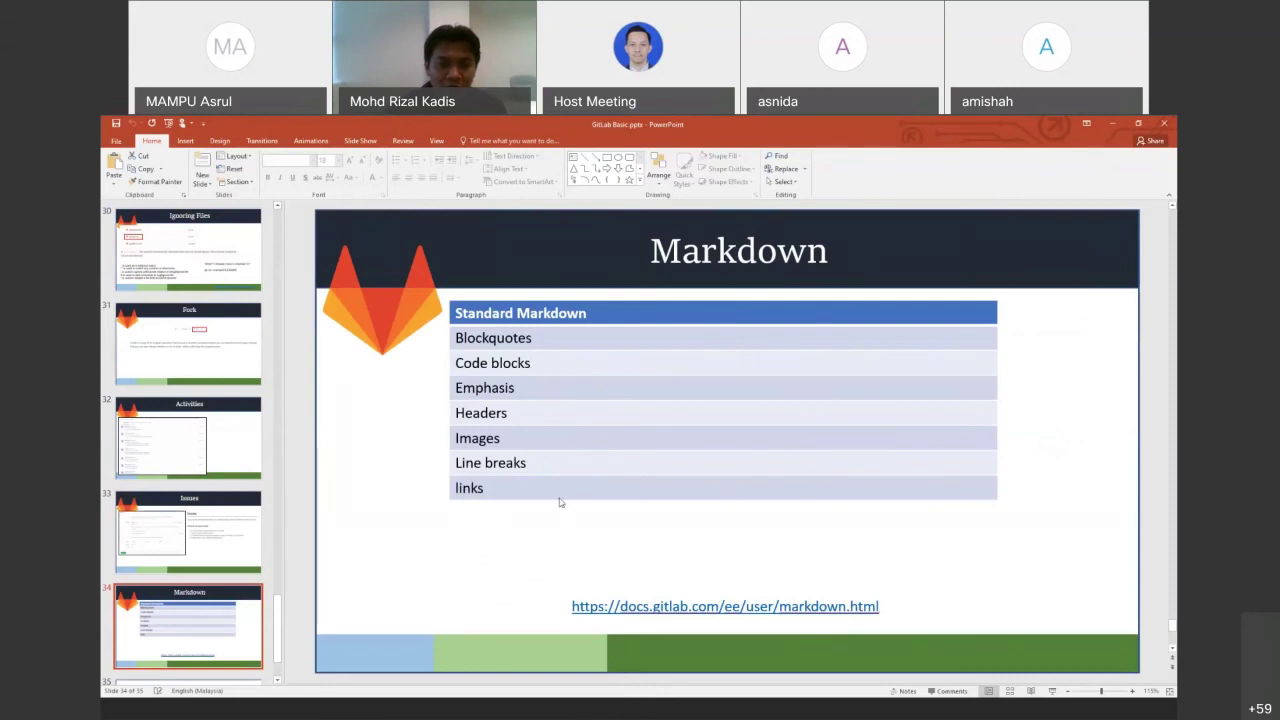
{"action": "key", "text": "alt+Tab"}
{"action": "type", "text": ">"}
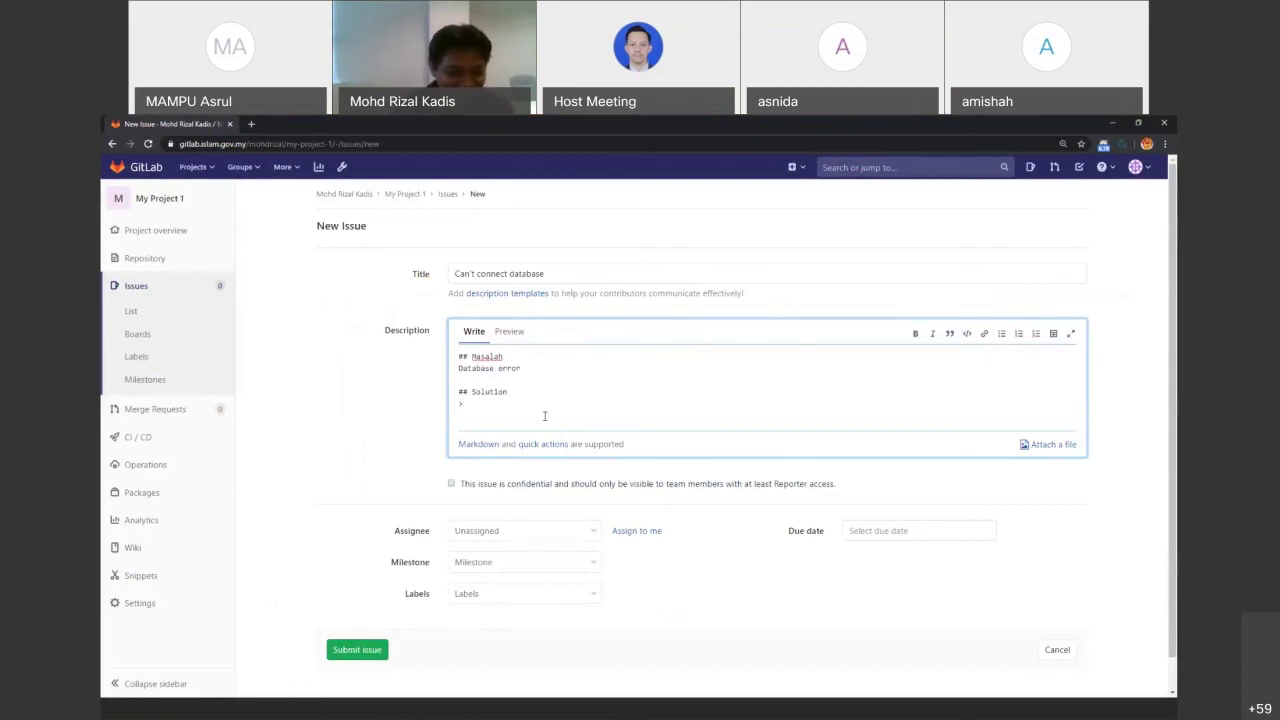
{"action": "type", "text": " C"}
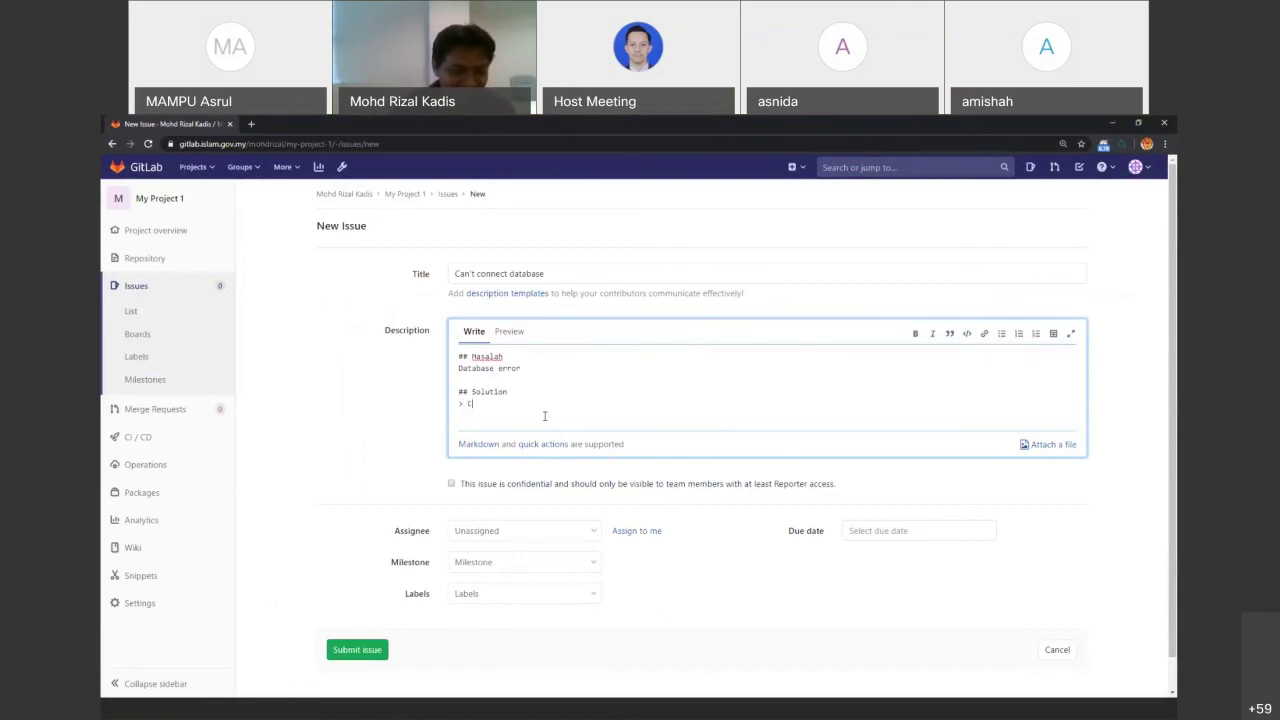
{"action": "type", "text": "Grant privileges"}
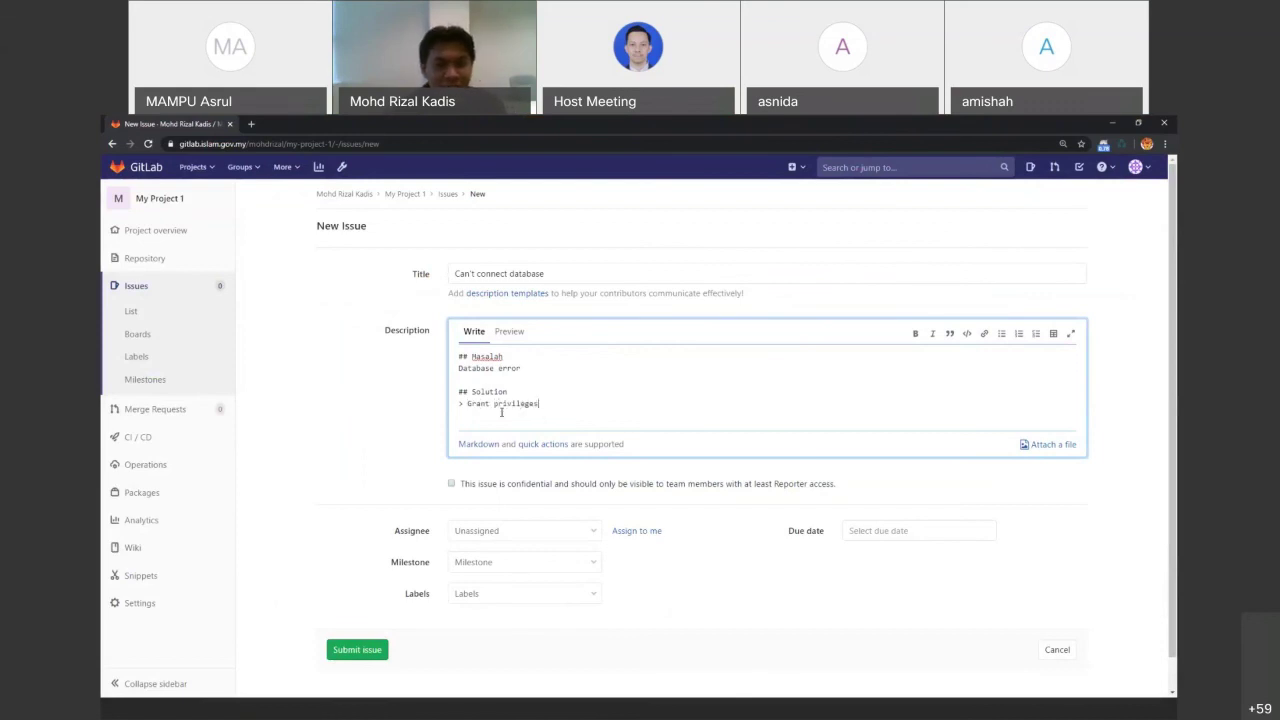
{"action": "left_click", "coordinate": [372, 652]}
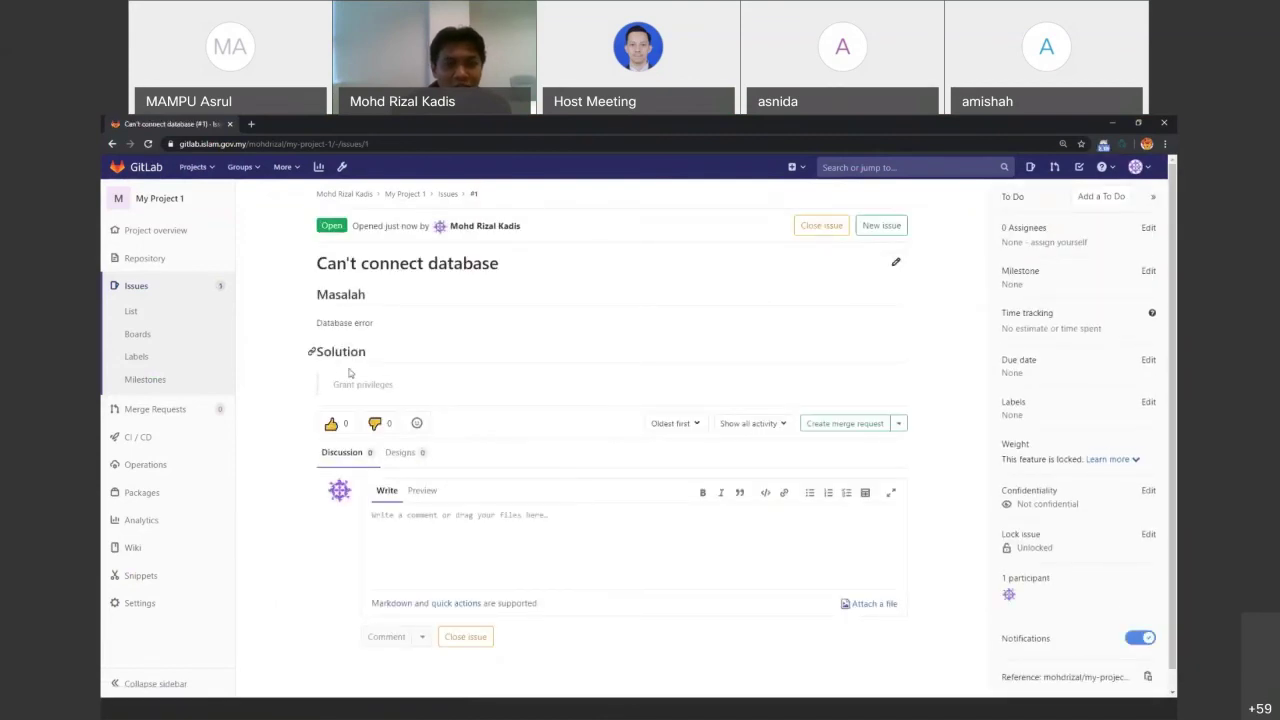
Strip the heading and quote marks from the issue description and save it as plain text
{"action": "left_click", "coordinate": [895, 263]}
{"action": "left_click_drag", "start_coordinate": [341, 356], "coordinate": [336, 368]}
{"action": "key", "text": "BackSpace"}
{"action": "key", "text": "BackSpace"}
{"action": "left_click_drag", "start_coordinate": [340, 321], "coordinate": [325, 321]}
{"action": "key", "text": "BackSpace"}
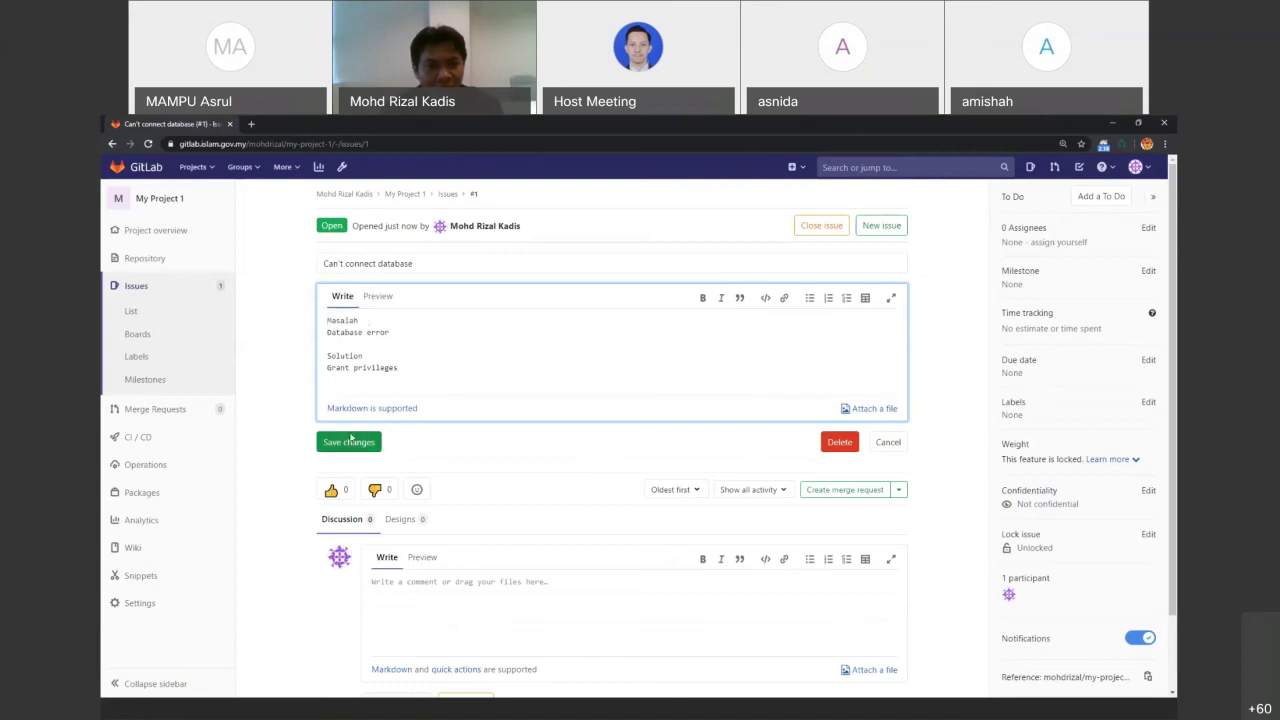
{"action": "left_click", "coordinate": [341, 442]}
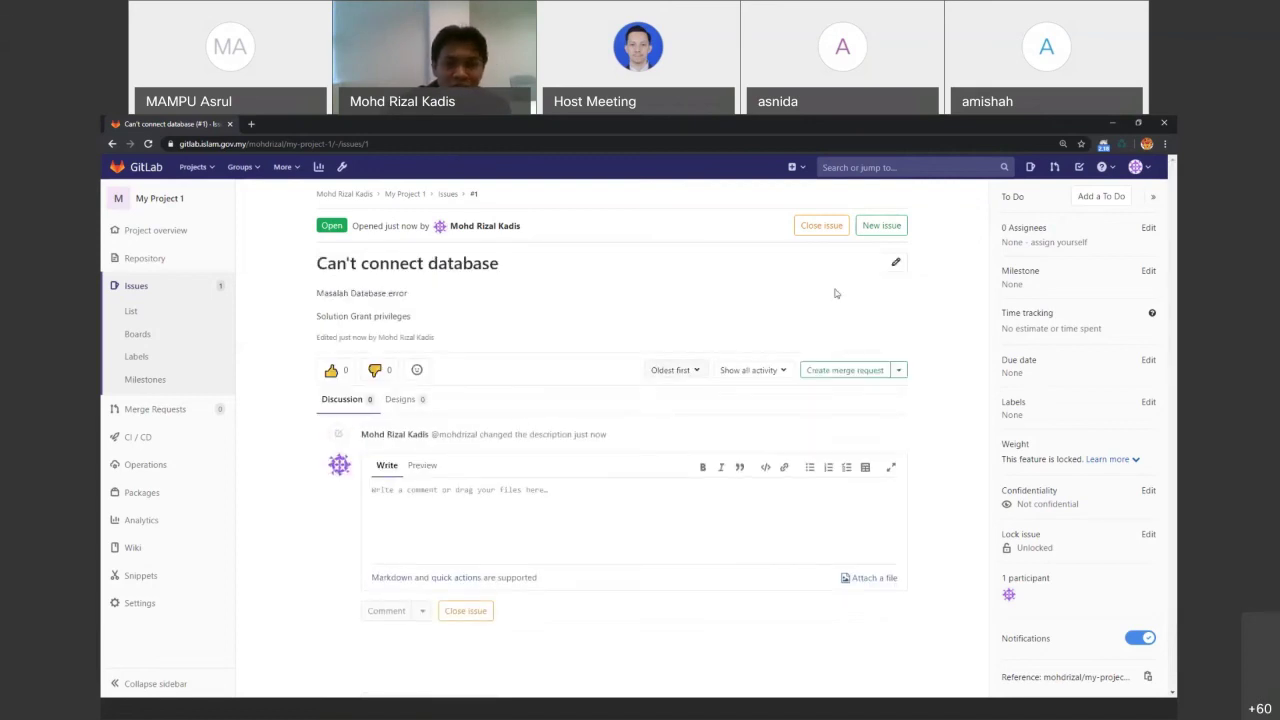
Re-add '## >' before Masalah, '##' before Solution and '>' before Grant privileges, then save
{"action": "left_click", "coordinate": [892, 264]}
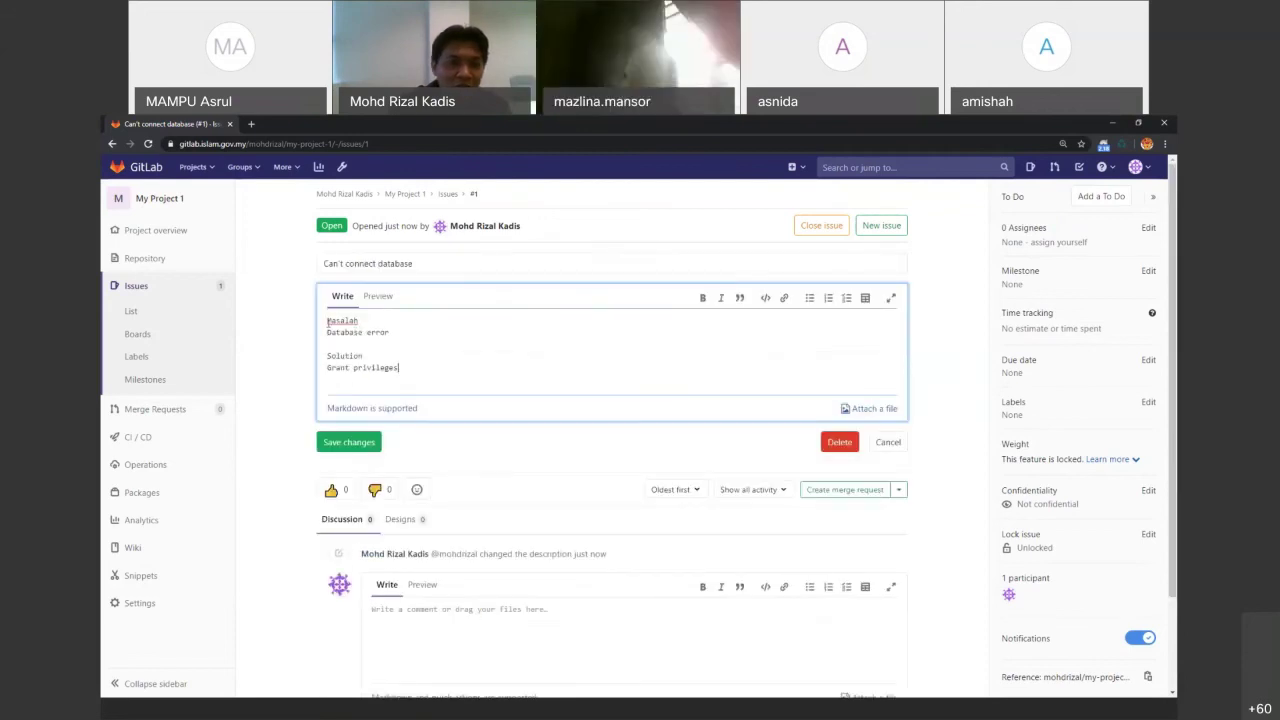
{"action": "left_click", "coordinate": [328, 321]}
{"action": "type", "text": "##"}
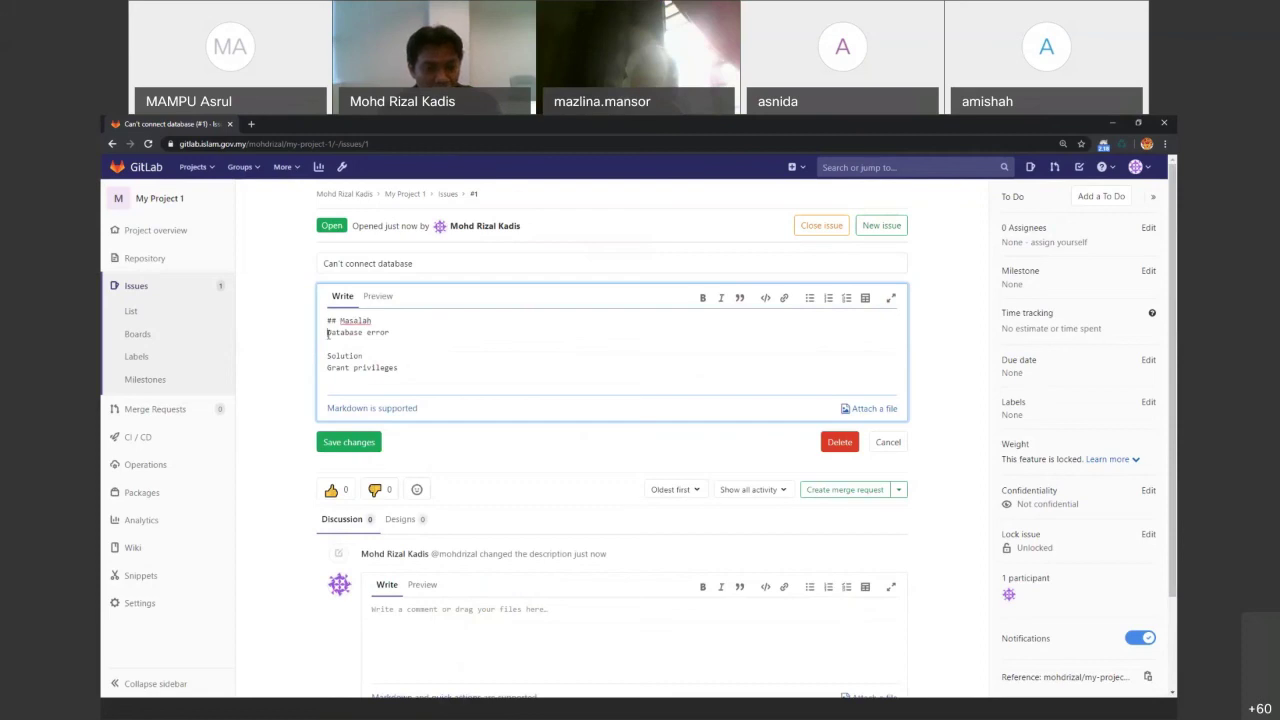
{"action": "type", "text": " >"}
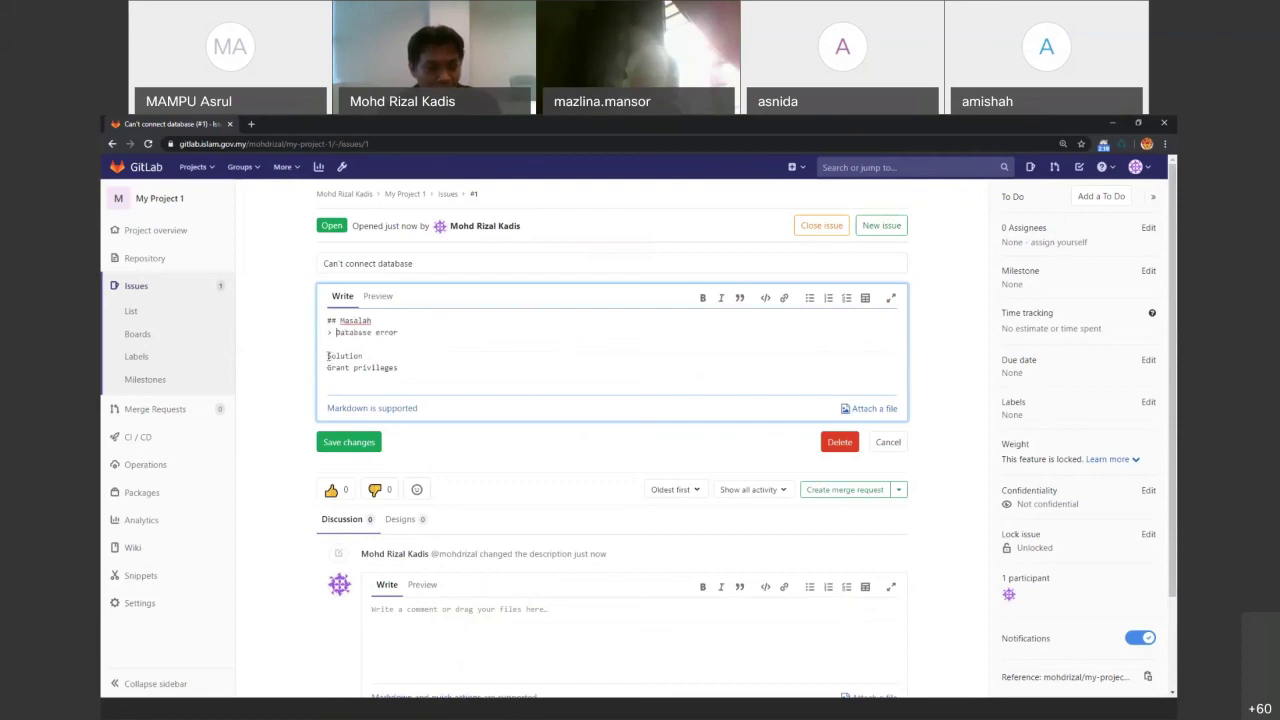
{"action": "left_click", "coordinate": [327, 356]}
{"action": "type", "text": "##"}
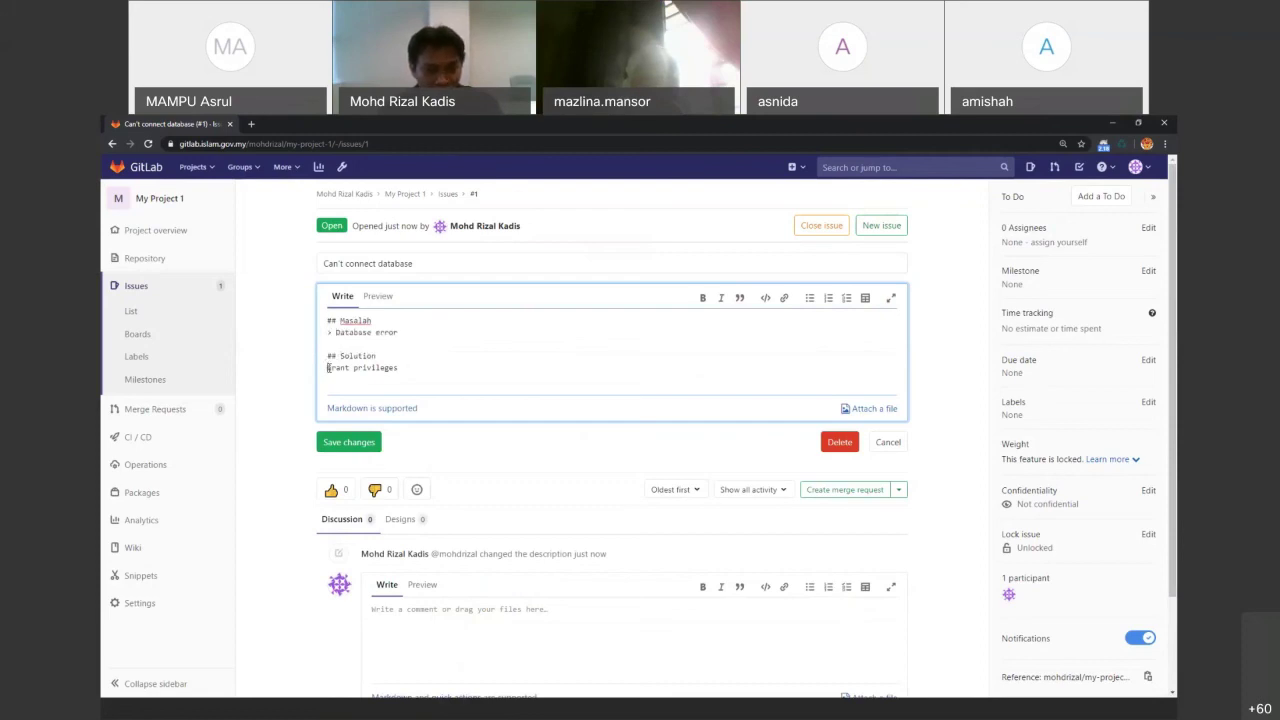
{"action": "left_click", "coordinate": [329, 368]}
{"action": "type", "text": ">"}
{"action": "left_click", "coordinate": [348, 442]}
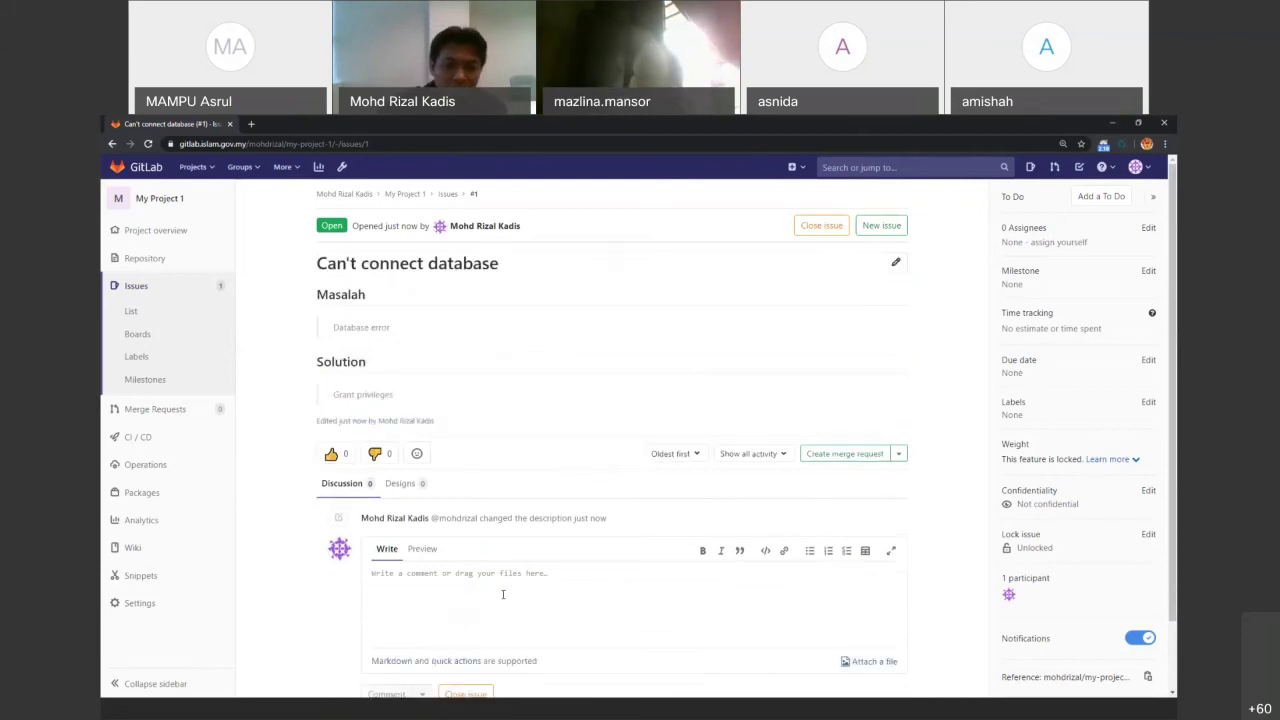
Show the 'THANK YOU!' slide 35 of GitLab Basic.pptx, then go back to the GitLab issue
{"action": "key", "text": "alt+Tab"}
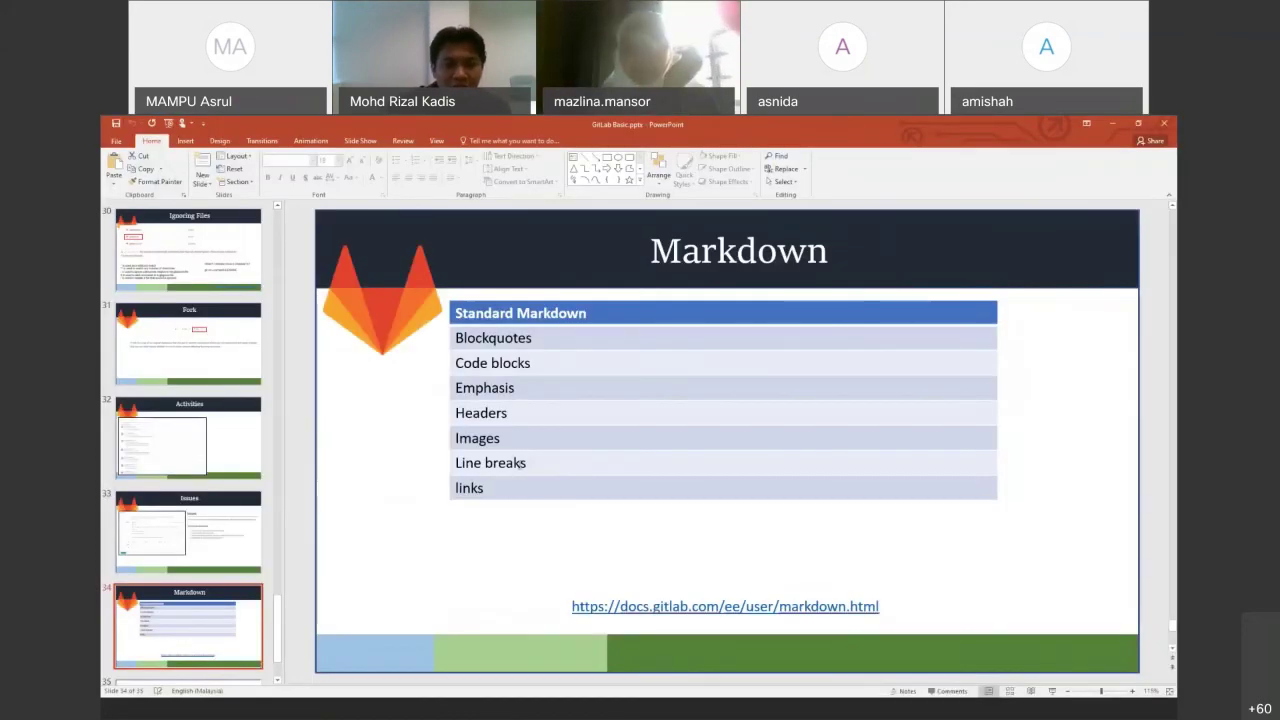
{"action": "scroll", "coordinate": [231, 575], "scroll_direction": "down", "scroll_amount": 2}
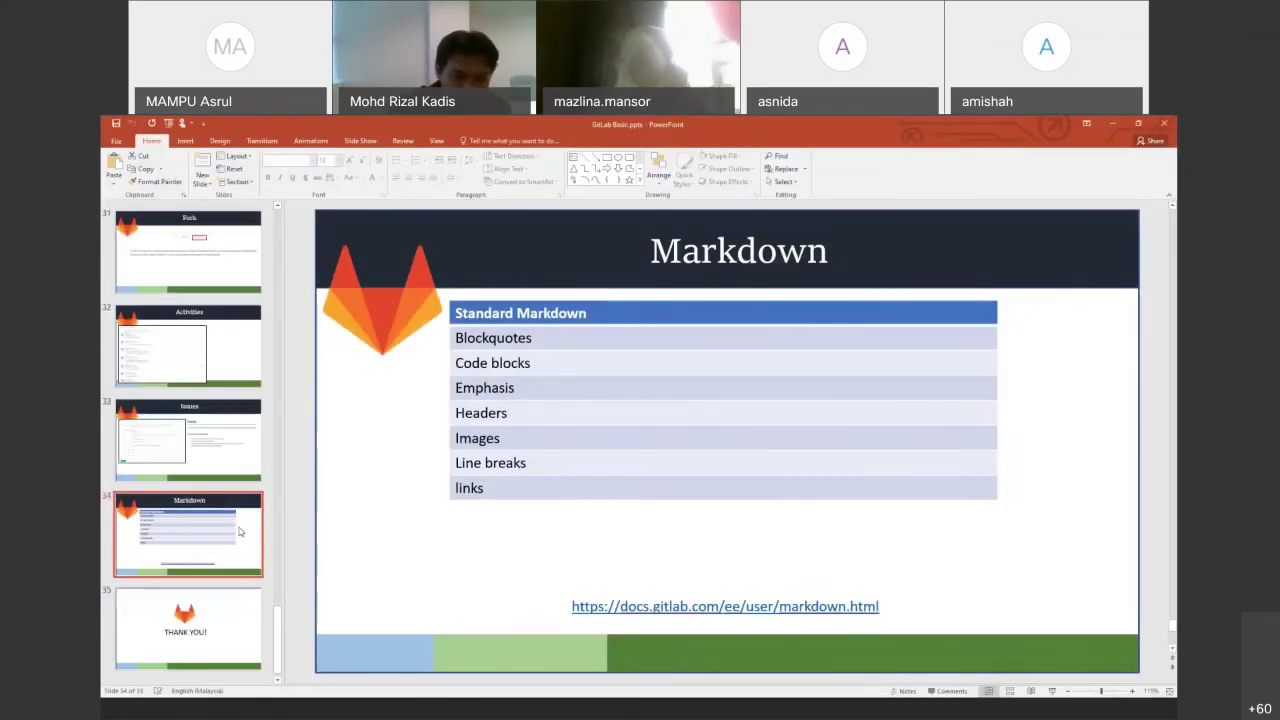
{"action": "left_click", "coordinate": [234, 607]}
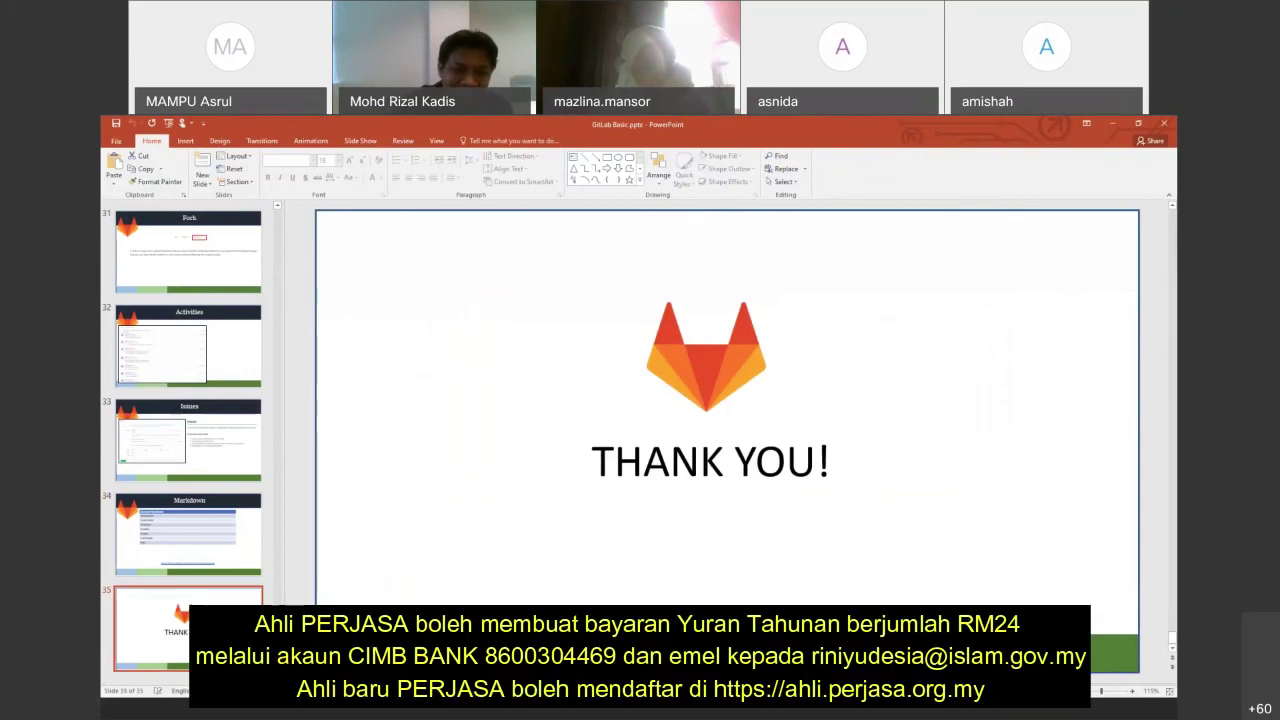
{"action": "key", "text": "alt+Tab"}
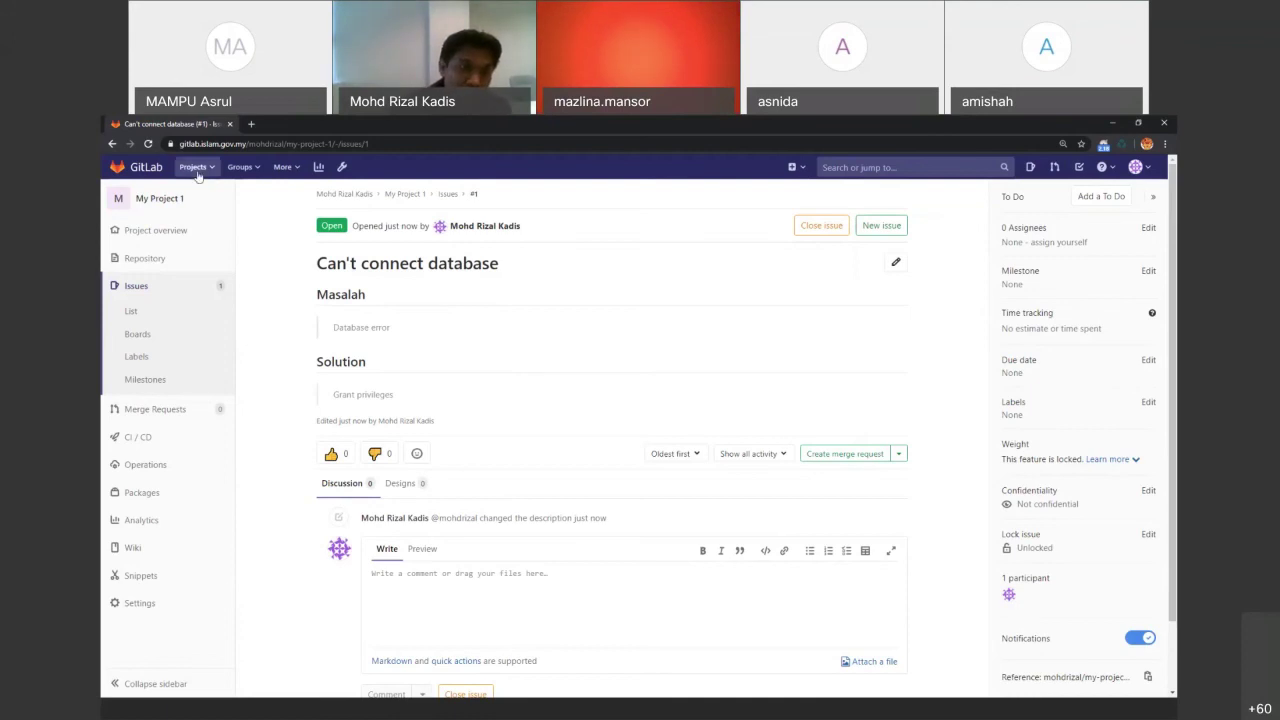
Open Portal Covid-19 from Your projects and go to Operations > Environments
{"action": "left_click", "coordinate": [194, 167]}
{"action": "left_click", "coordinate": [206, 198]}
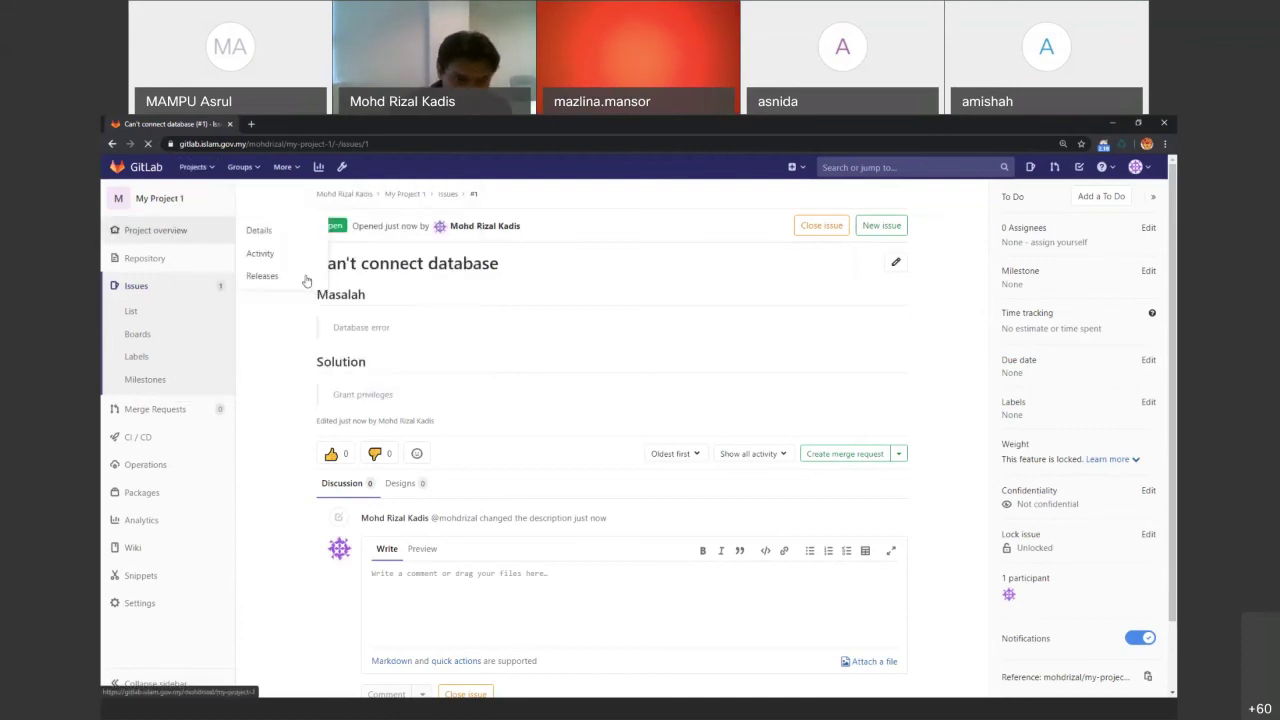
{"action": "left_click", "coordinate": [341, 431]}
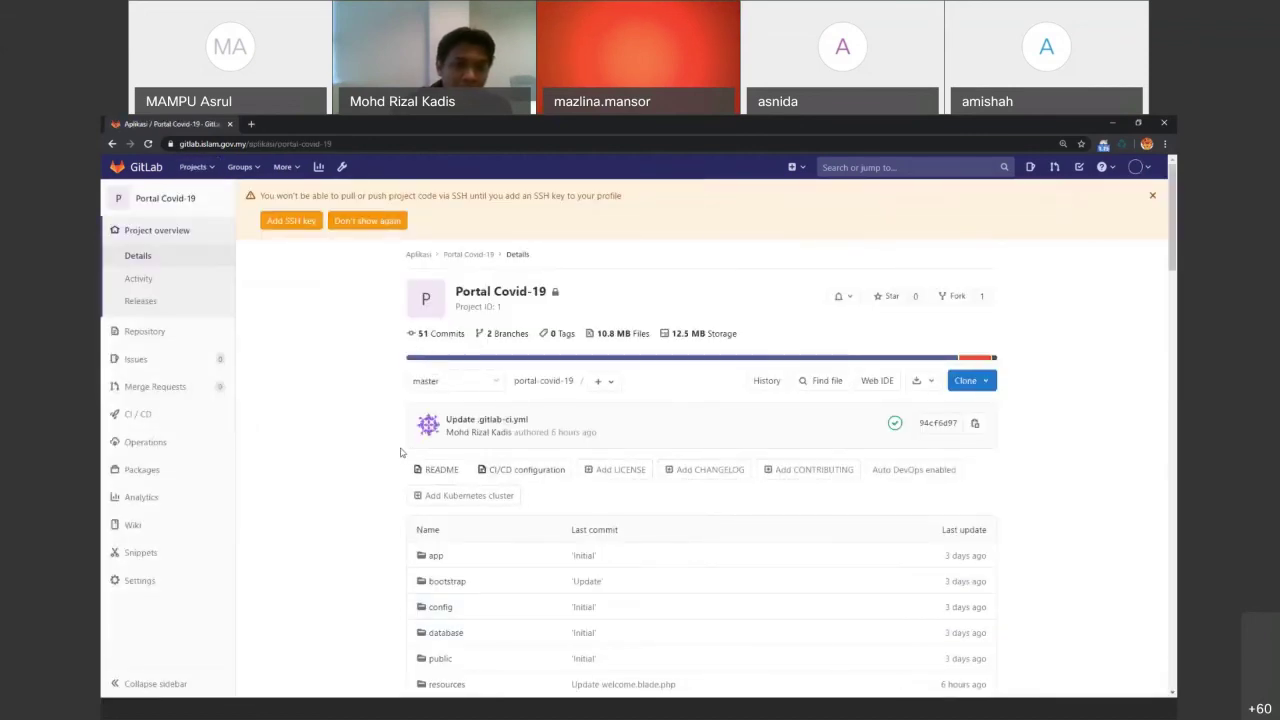
{"action": "scroll", "coordinate": [369, 525], "scroll_direction": "down", "scroll_amount": 1}
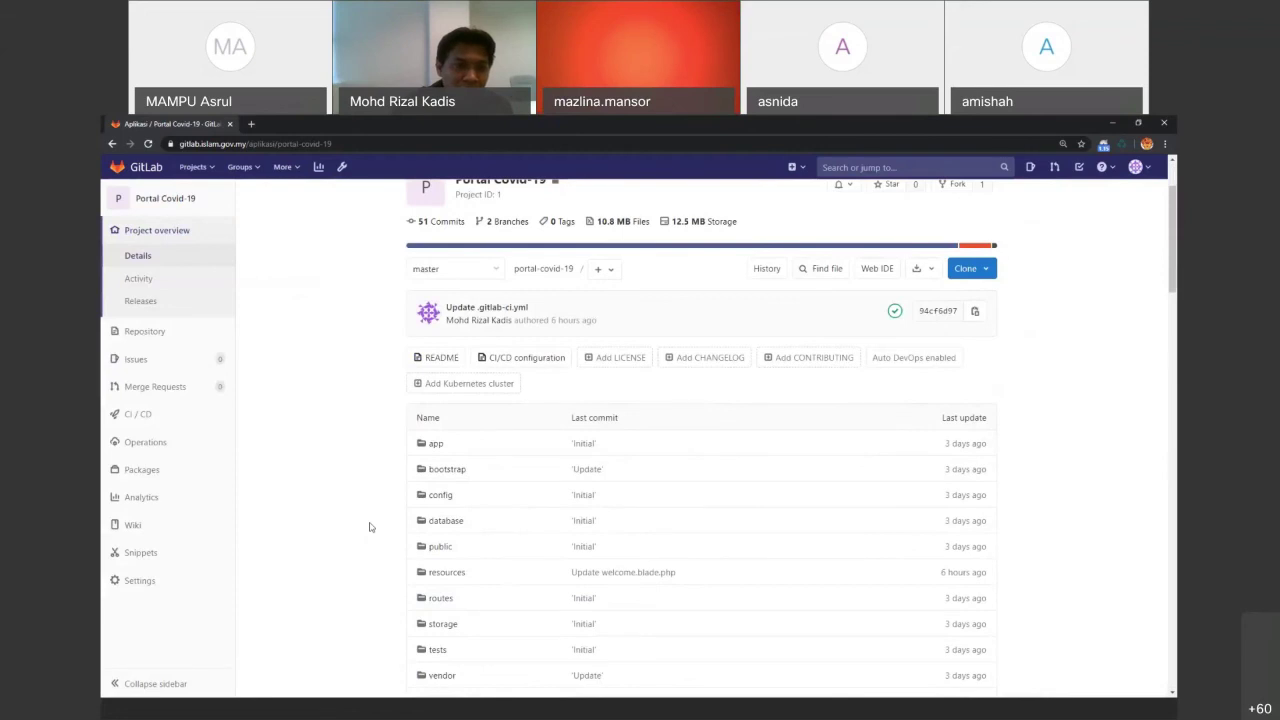
{"action": "left_click", "coordinate": [266, 462]}
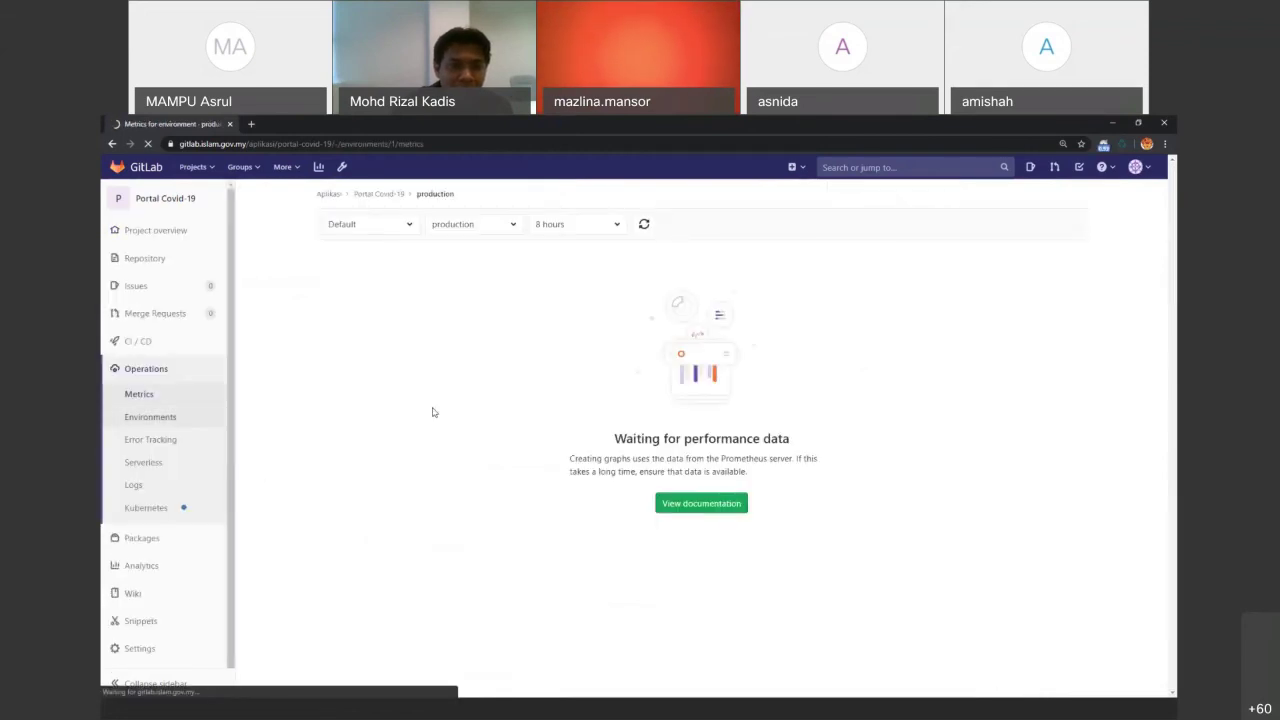
{"action": "left_click", "coordinate": [150, 417]}
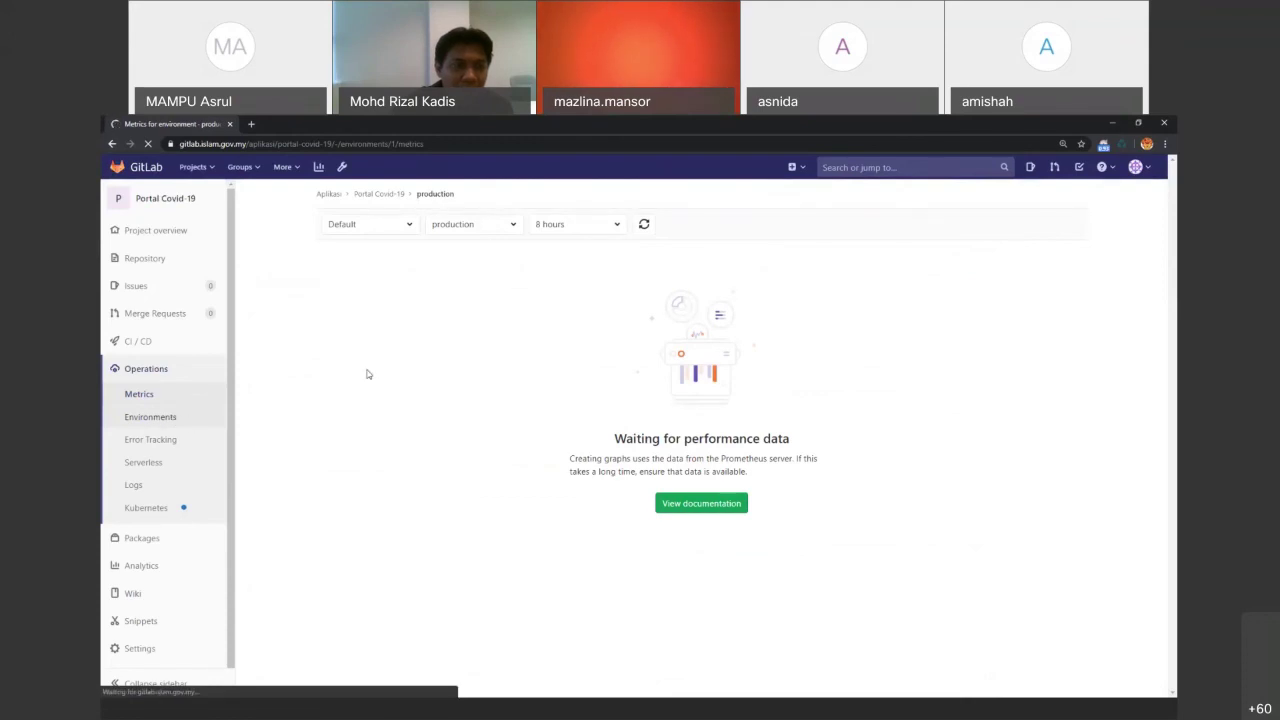
{"action": "mouse_move", "coordinate": [156, 346]}
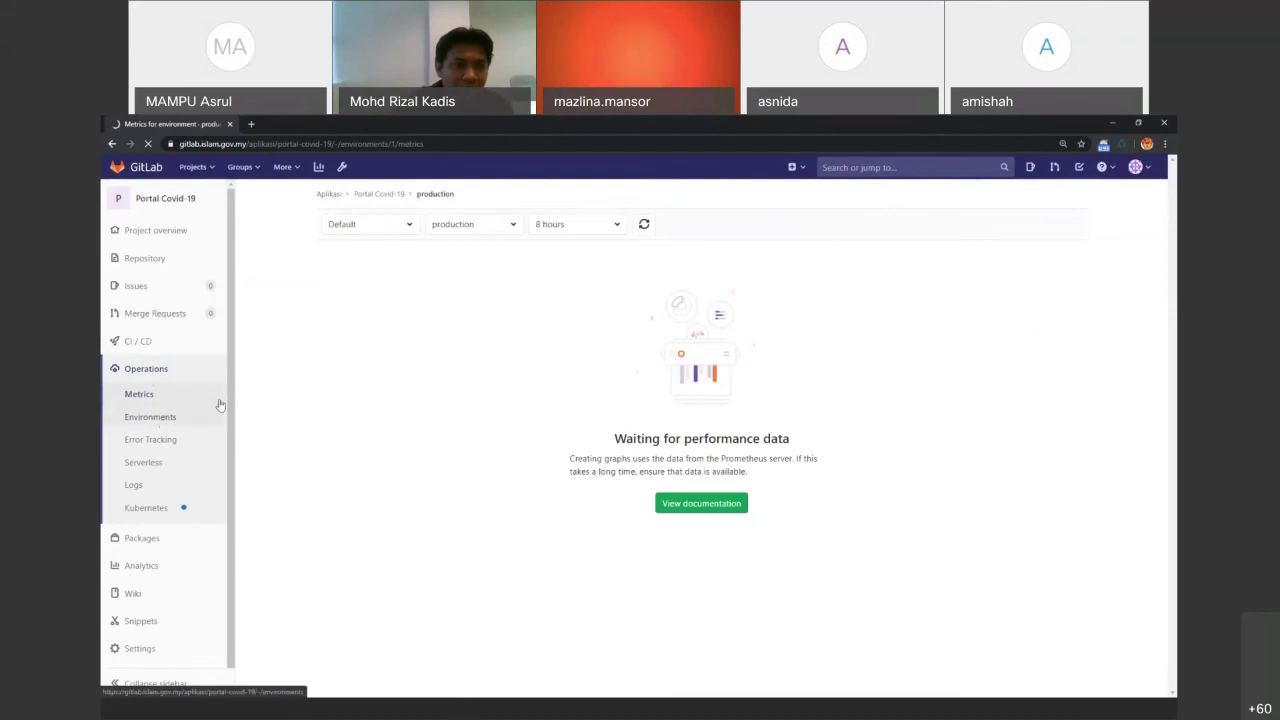
{"action": "left_click", "coordinate": [153, 422]}
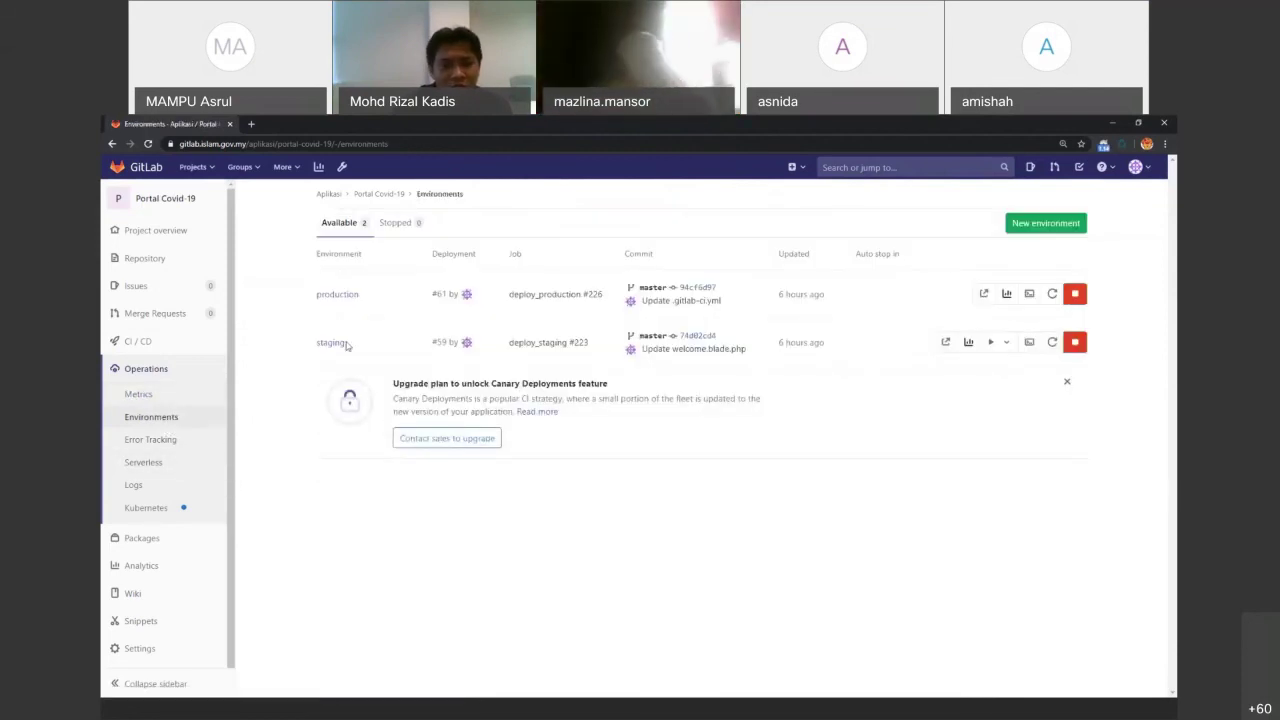
Open the production and staging live environments in new tabs, each showing the Laravel welcome page
{"action": "left_click", "coordinate": [983, 295]}
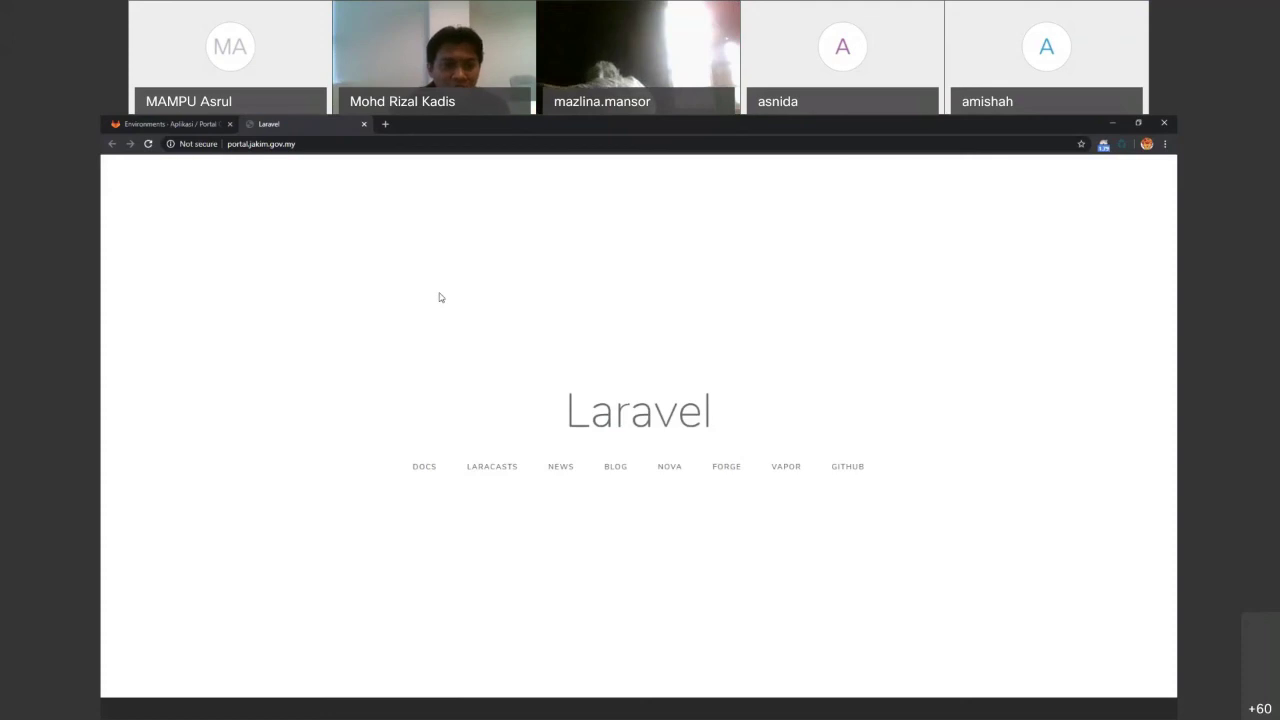
{"action": "left_click", "coordinate": [177, 125]}
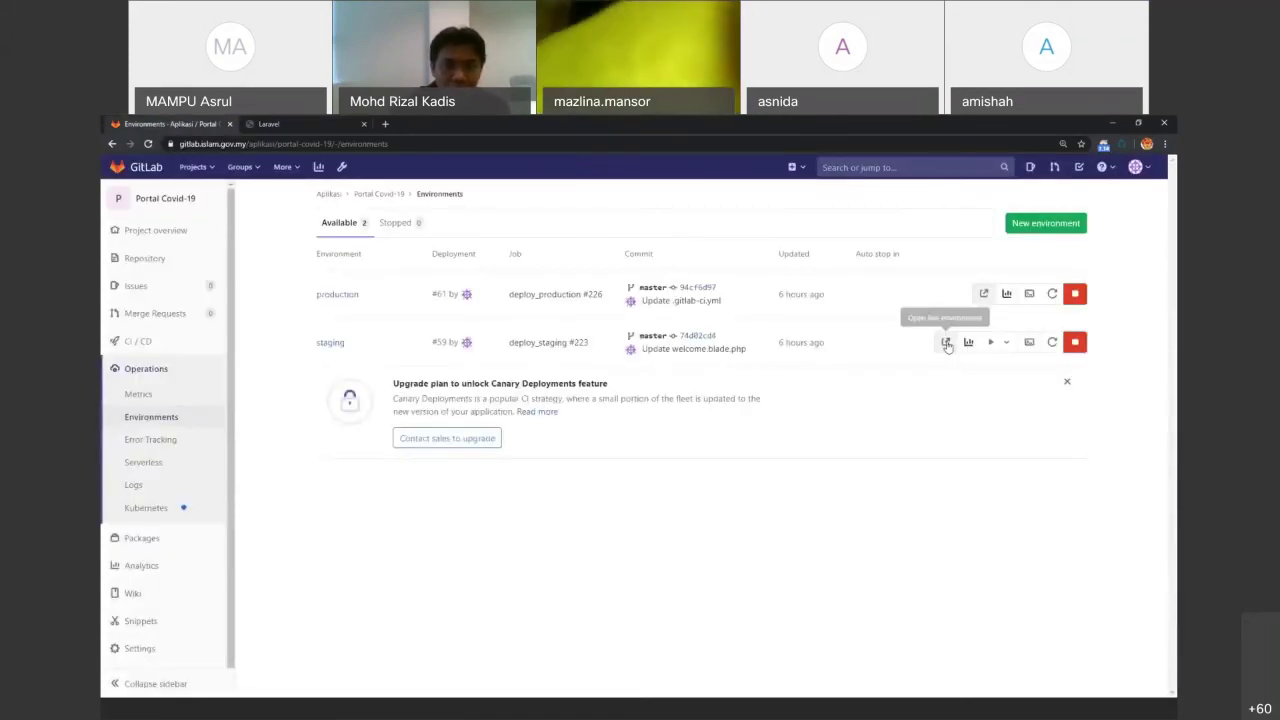
{"action": "left_click", "coordinate": [946, 343]}
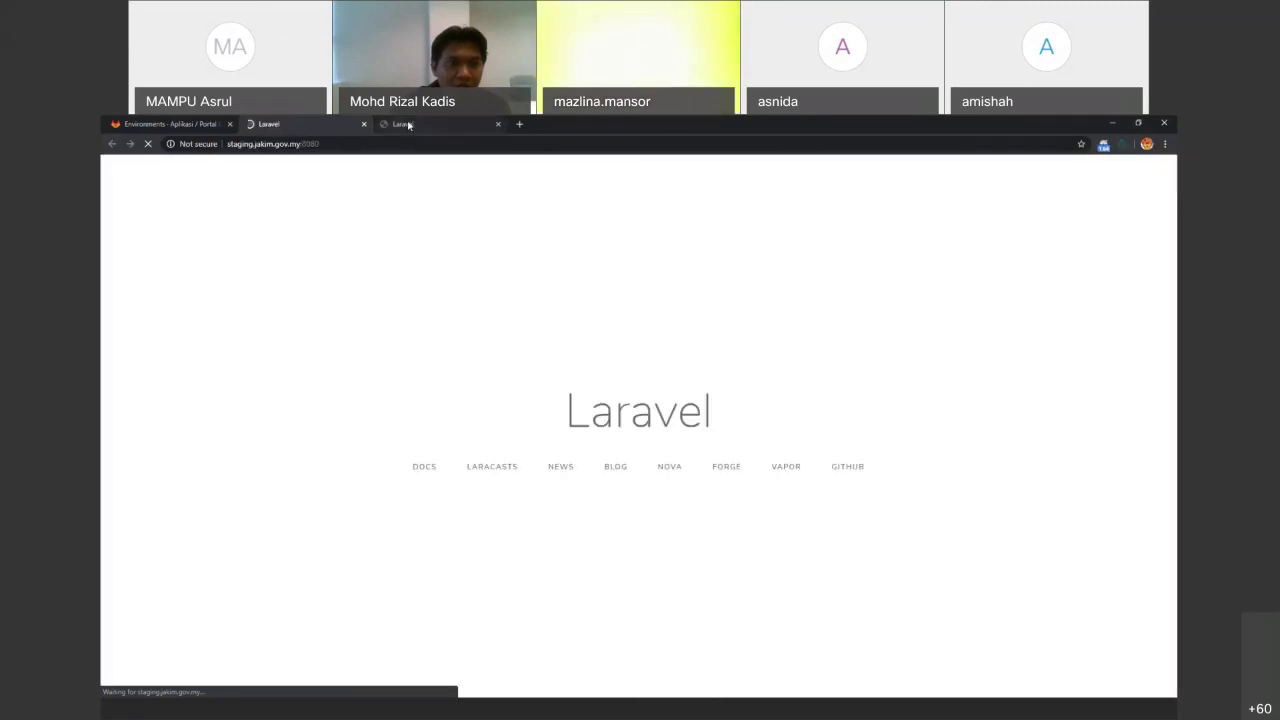
Check the deployed site tabs, then open resources/views/welcome.blade.php in the repository
{"action": "left_click", "coordinate": [170, 124]}
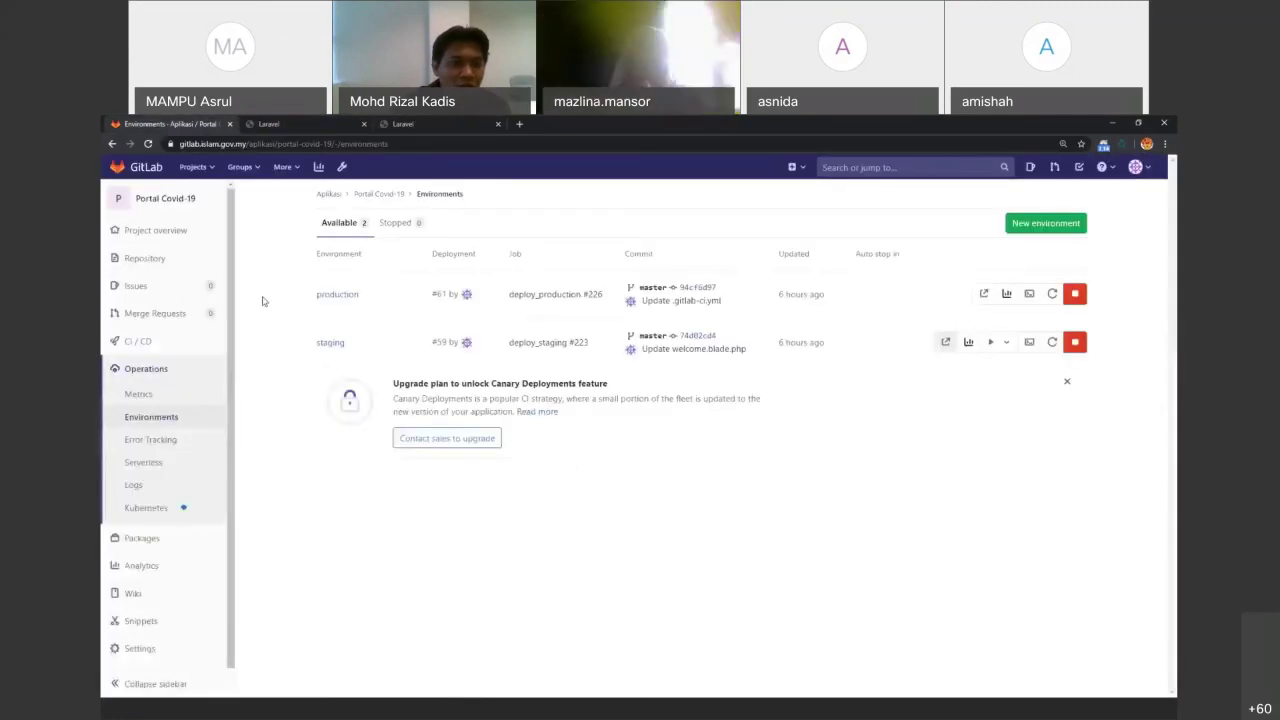
{"action": "left_click", "coordinate": [160, 262]}
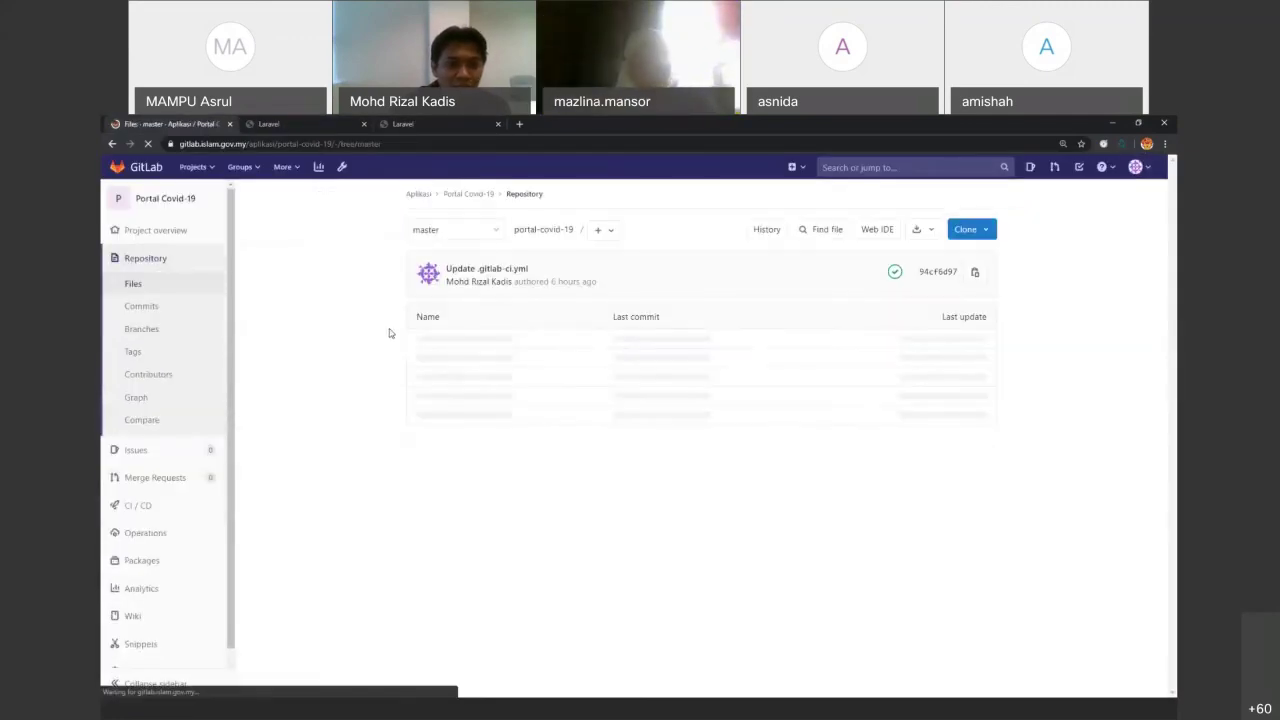
{"action": "left_click", "coordinate": [323, 128]}
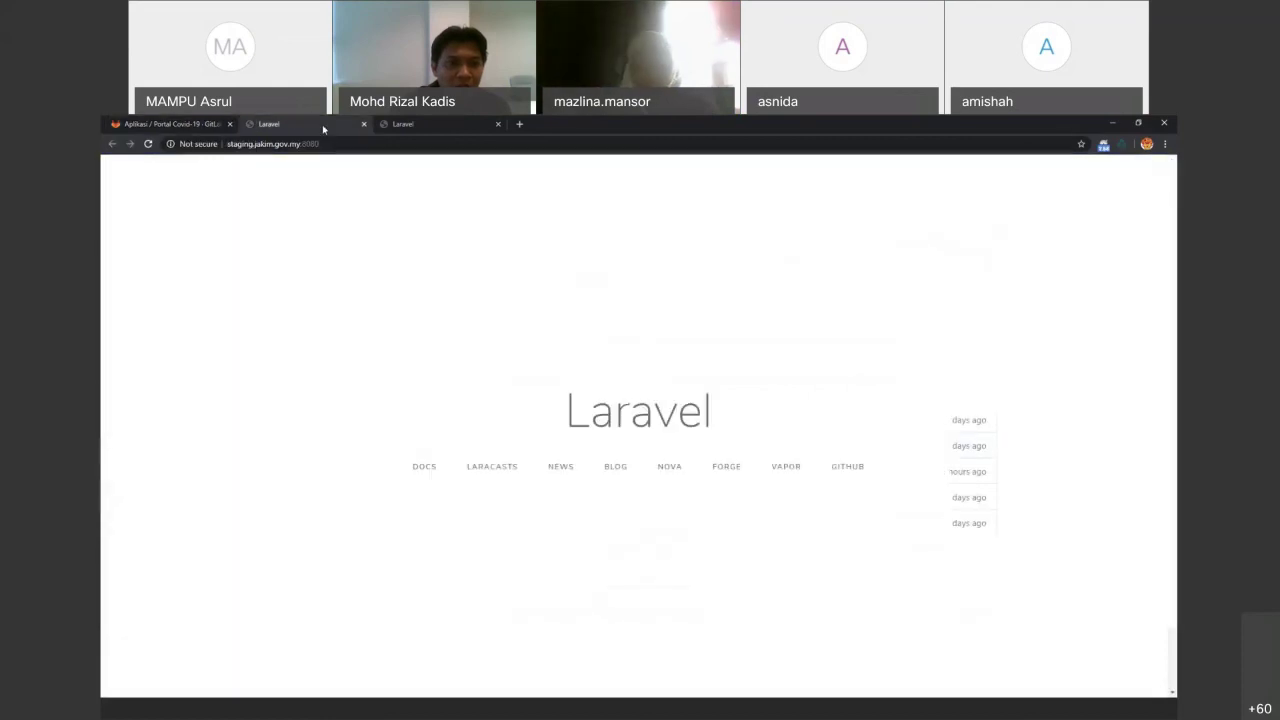
{"action": "left_click", "coordinate": [405, 124]}
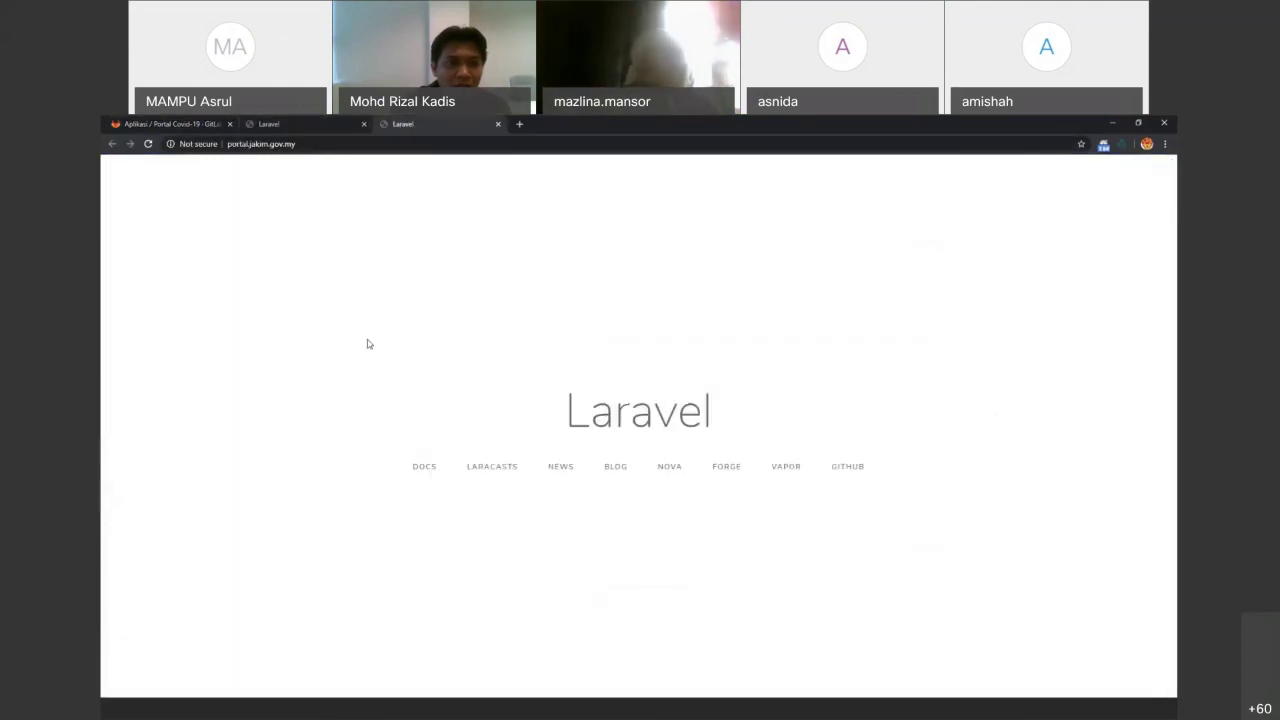
{"action": "left_click", "coordinate": [163, 124]}
{"action": "left_click", "coordinate": [449, 480]}
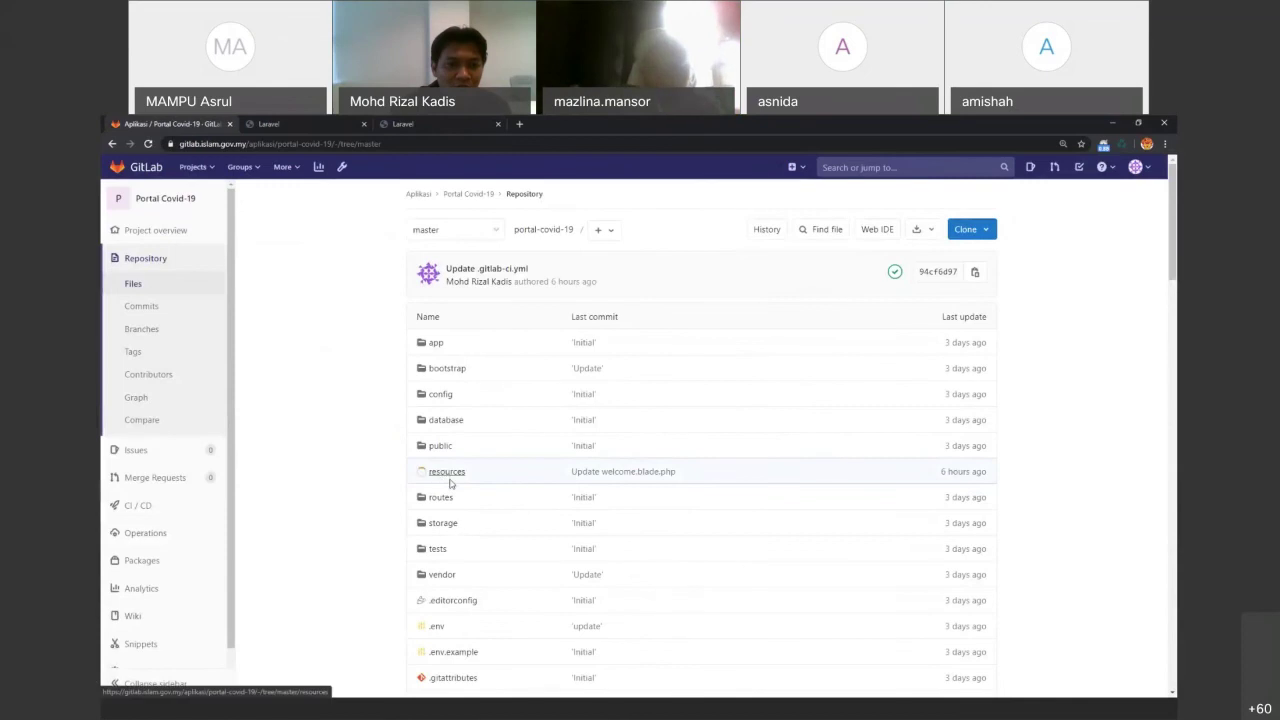
{"action": "left_click", "coordinate": [443, 449]}
{"action": "left_click", "coordinate": [465, 378]}
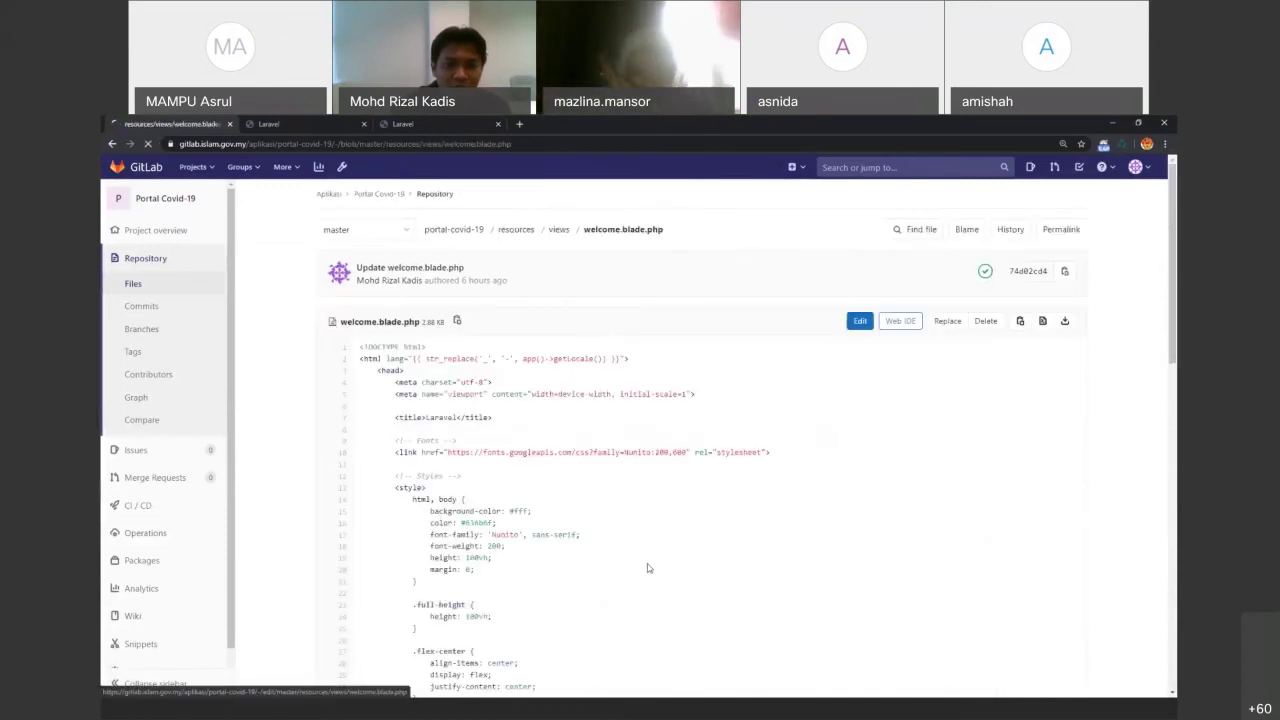
Replace the Laravel title on line 84 with 'Selamat Datang' and commit to master
{"action": "scroll", "coordinate": [569, 580], "scroll_direction": "down", "scroll_amount": 5}
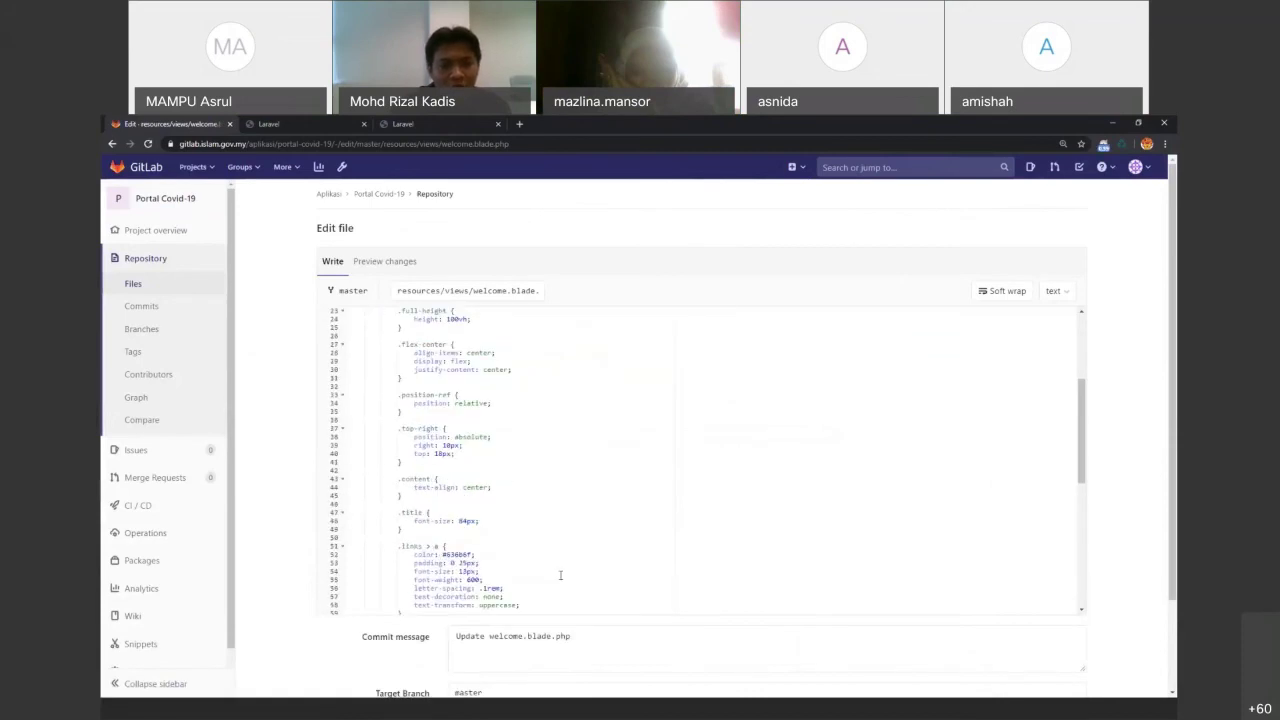
{"action": "scroll", "coordinate": [560, 575], "scroll_direction": "down", "scroll_amount": 5}
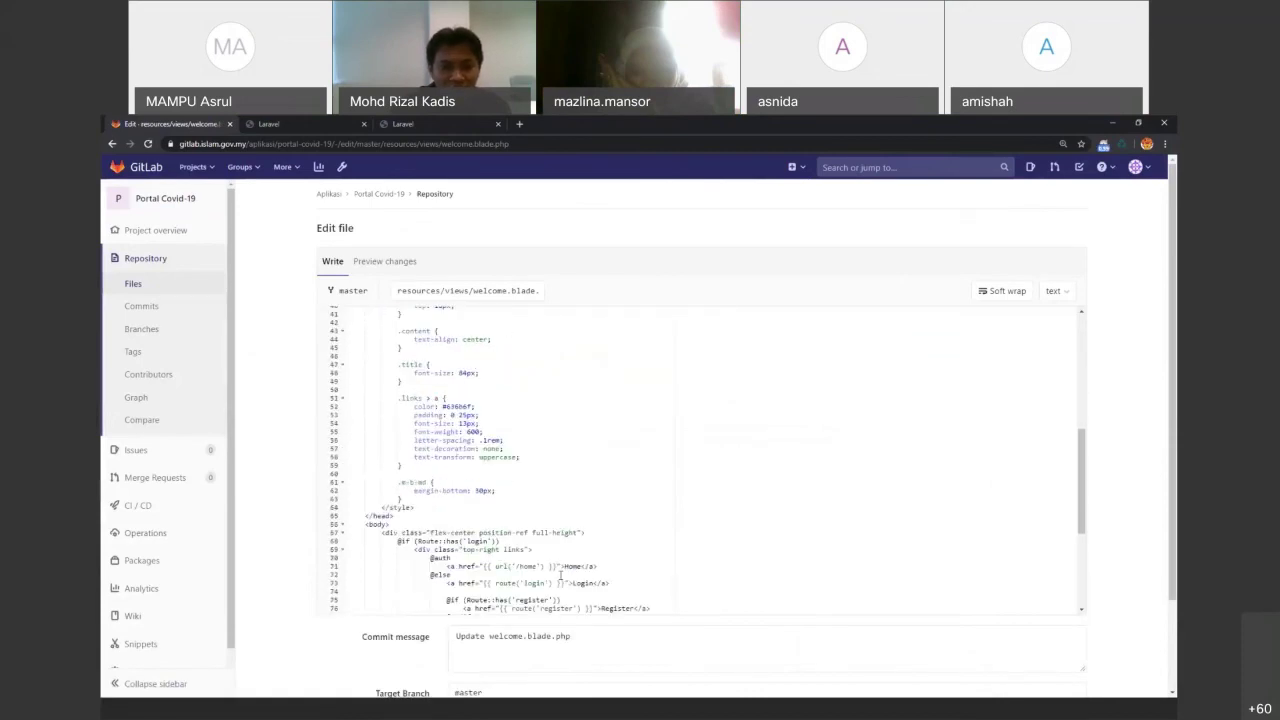
{"action": "scroll", "coordinate": [560, 575], "scroll_direction": "down", "scroll_amount": 2}
{"action": "scroll", "coordinate": [560, 590], "scroll_direction": "down", "scroll_amount": 1}
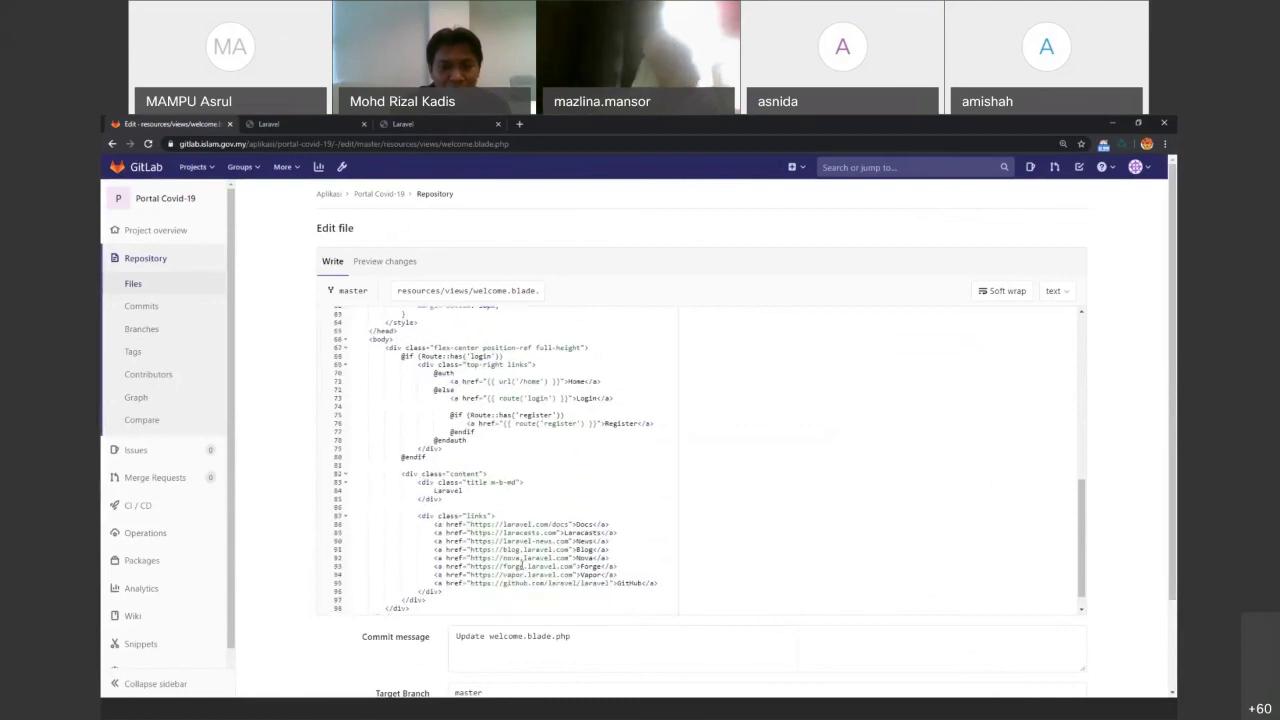
{"action": "double_click", "coordinate": [440, 485]}
{"action": "key", "text": "BackSpace"}
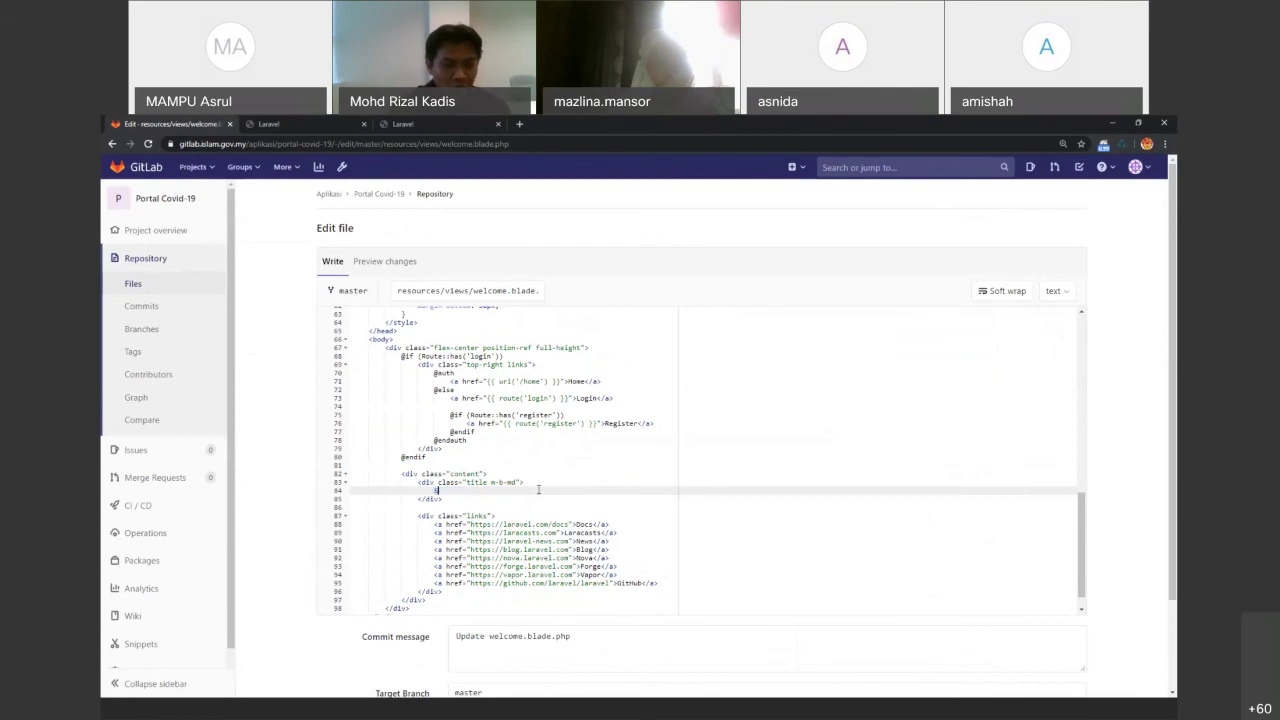
{"action": "type", "text": "Selamat Datang"}
{"action": "scroll", "coordinate": [363, 634], "scroll_direction": "down", "scroll_amount": 1}
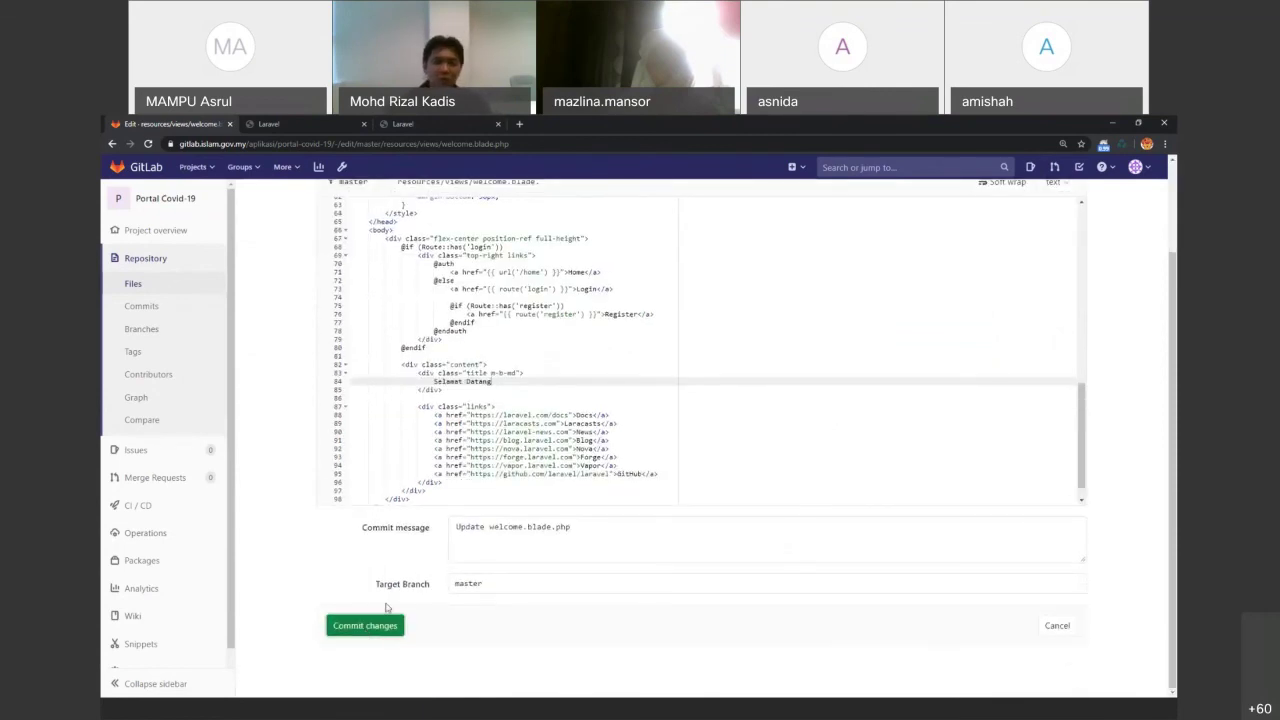
{"action": "left_click", "coordinate": [384, 623]}
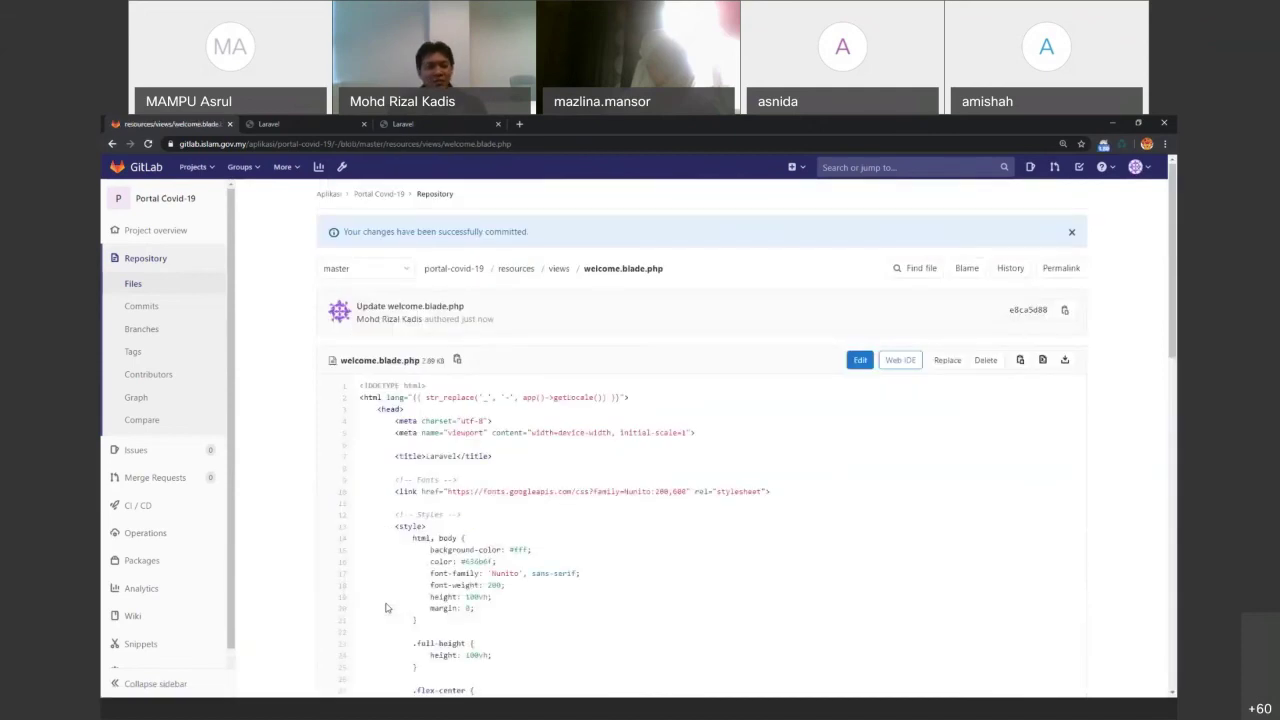
From CI/CD Pipelines, open pipeline #85 and view its running unit_test job log
{"action": "left_click", "coordinate": [155, 507]}
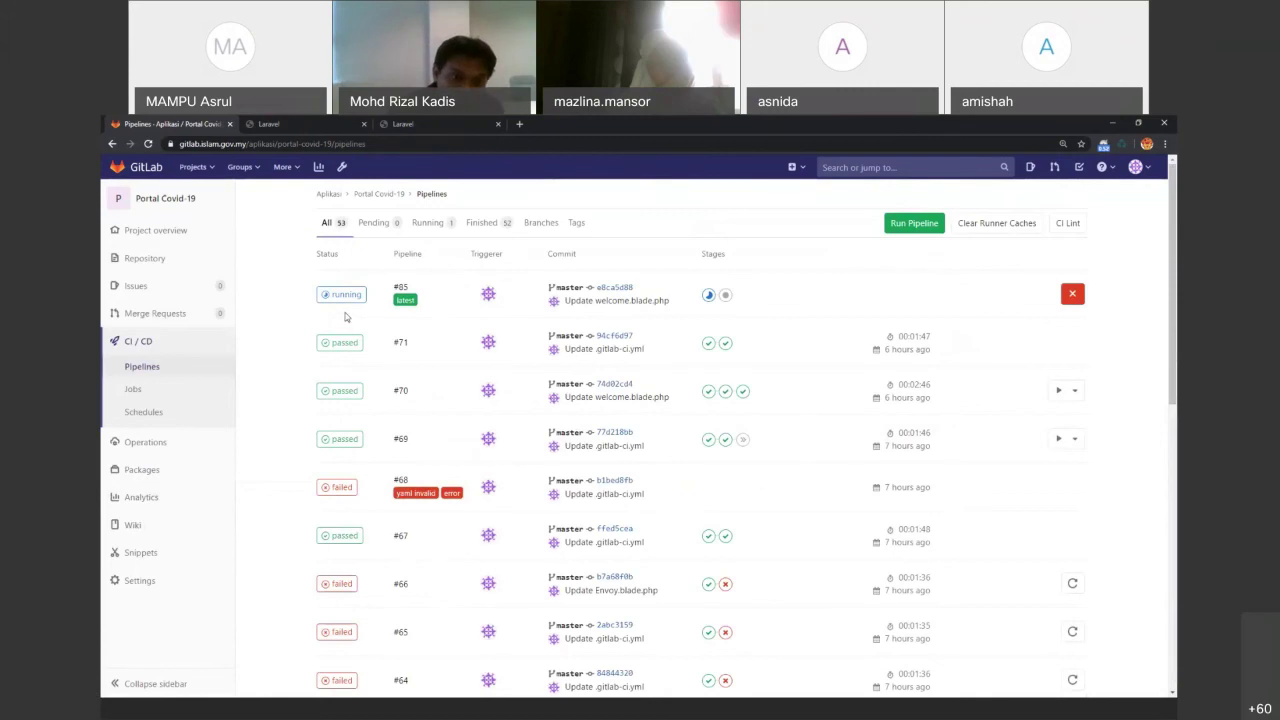
{"action": "left_click", "coordinate": [361, 293]}
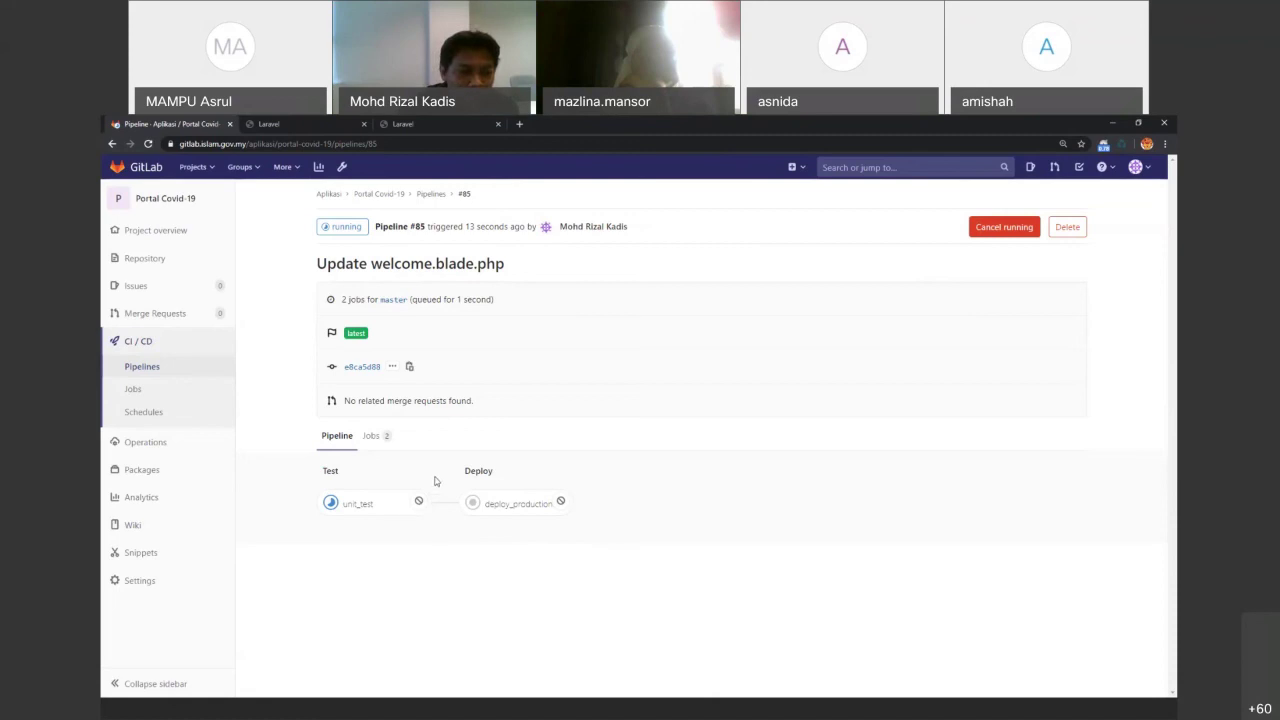
{"action": "left_click", "coordinate": [383, 503]}
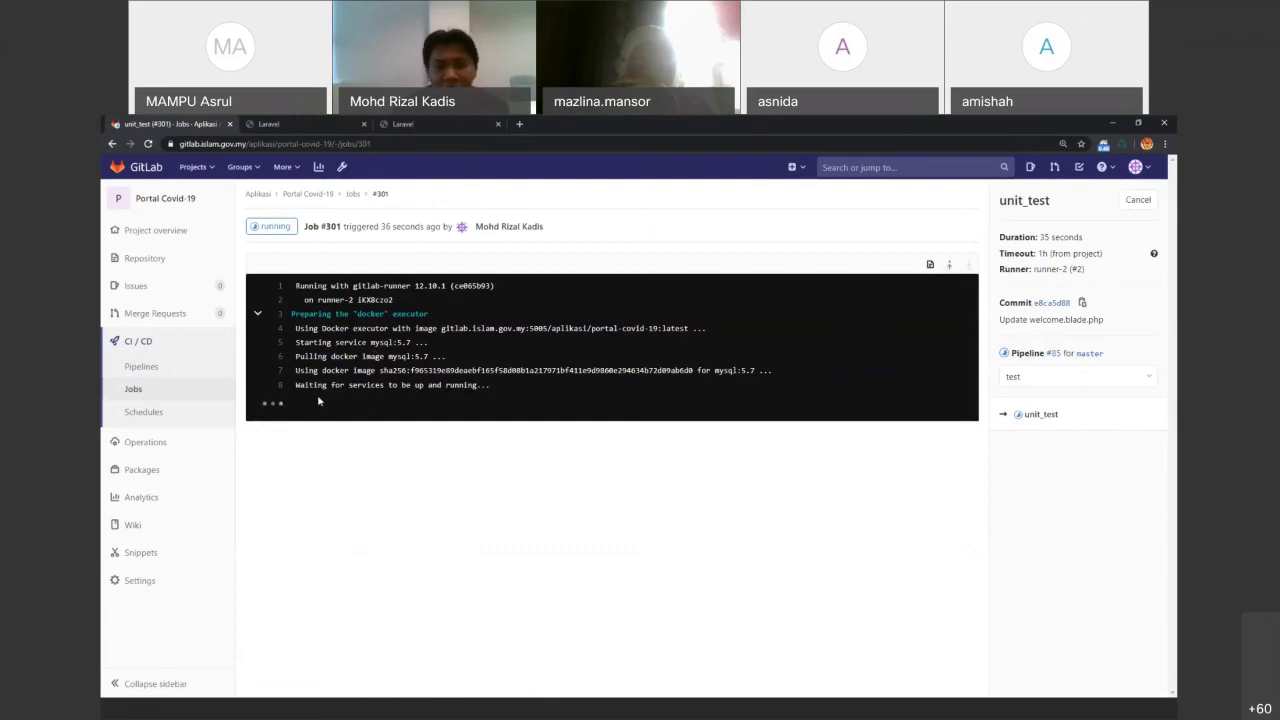
Open .gitlab-ci.yml from the repository files and scroll through its test and deploy stages
{"action": "left_click", "coordinate": [131, 257]}
{"action": "scroll", "coordinate": [371, 394], "scroll_direction": "down", "scroll_amount": 2}
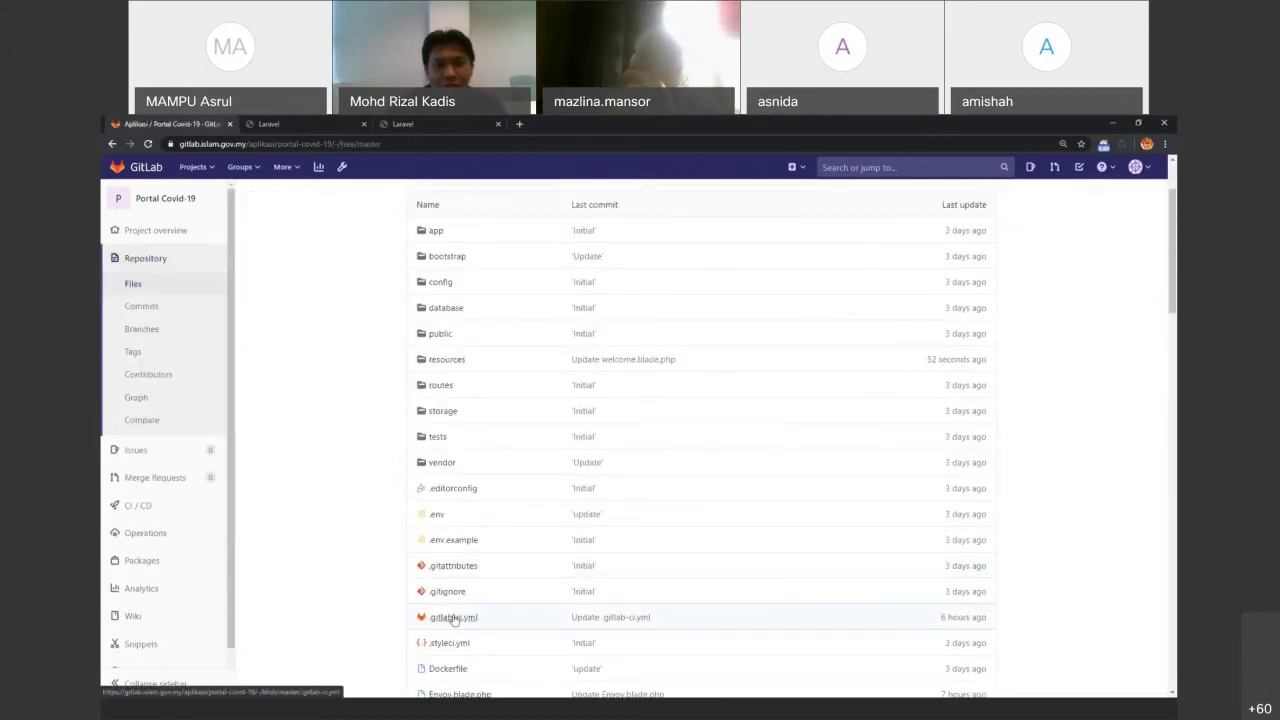
{"action": "left_click", "coordinate": [451, 617]}
{"action": "scroll", "coordinate": [461, 527], "scroll_direction": "down", "scroll_amount": 5}
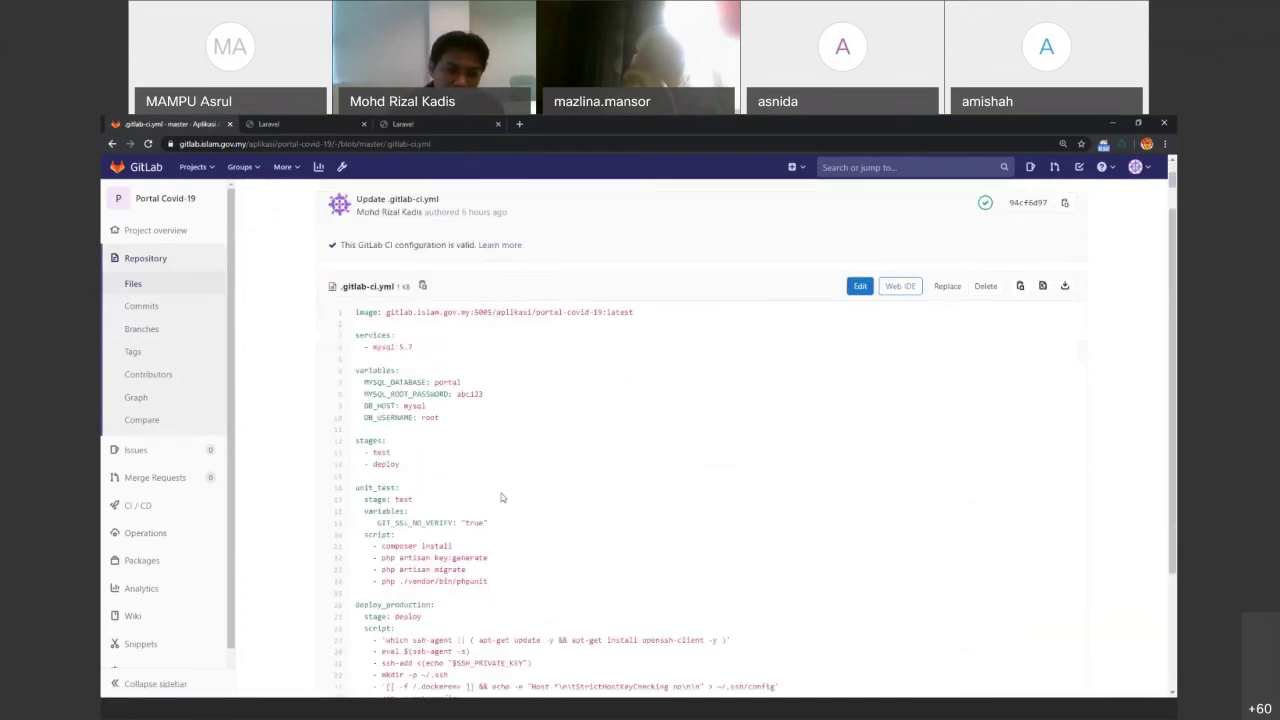
{"action": "scroll", "coordinate": [503, 497], "scroll_direction": "up", "scroll_amount": 2}
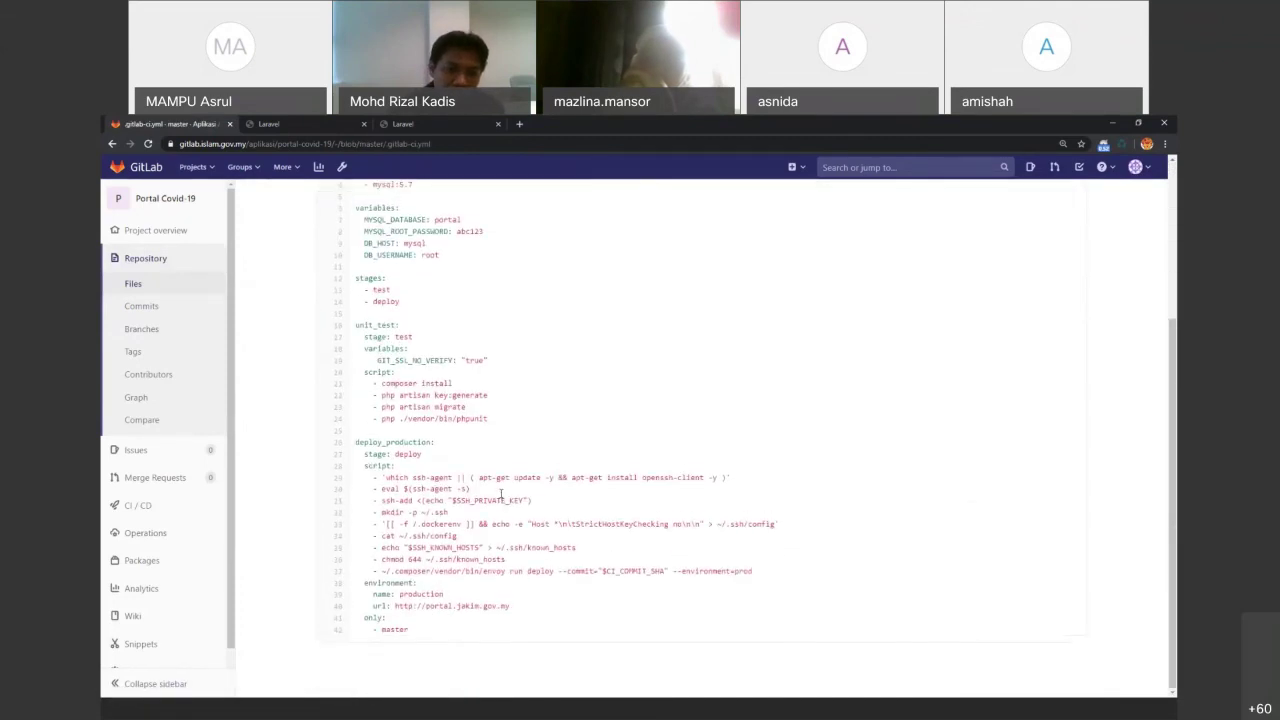
{"action": "scroll", "coordinate": [501, 497], "scroll_direction": "up", "scroll_amount": 1}
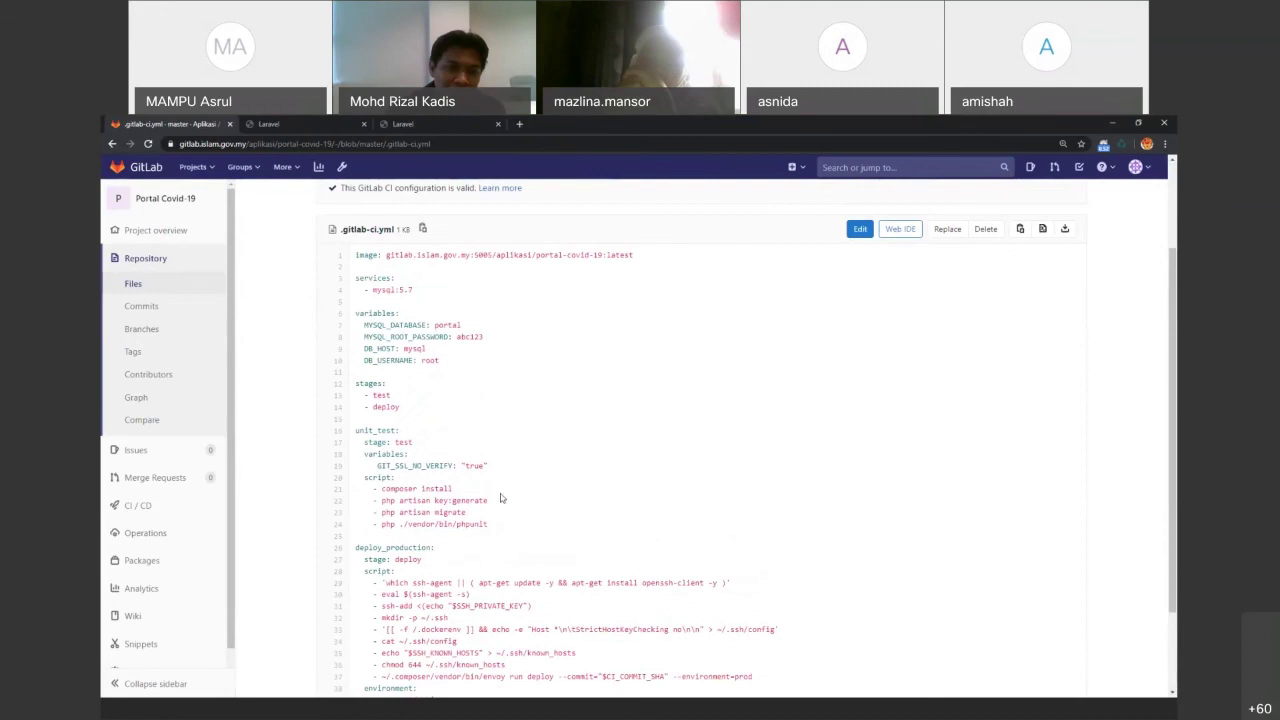
{"action": "scroll", "coordinate": [501, 497], "scroll_direction": "up", "scroll_amount": 1}
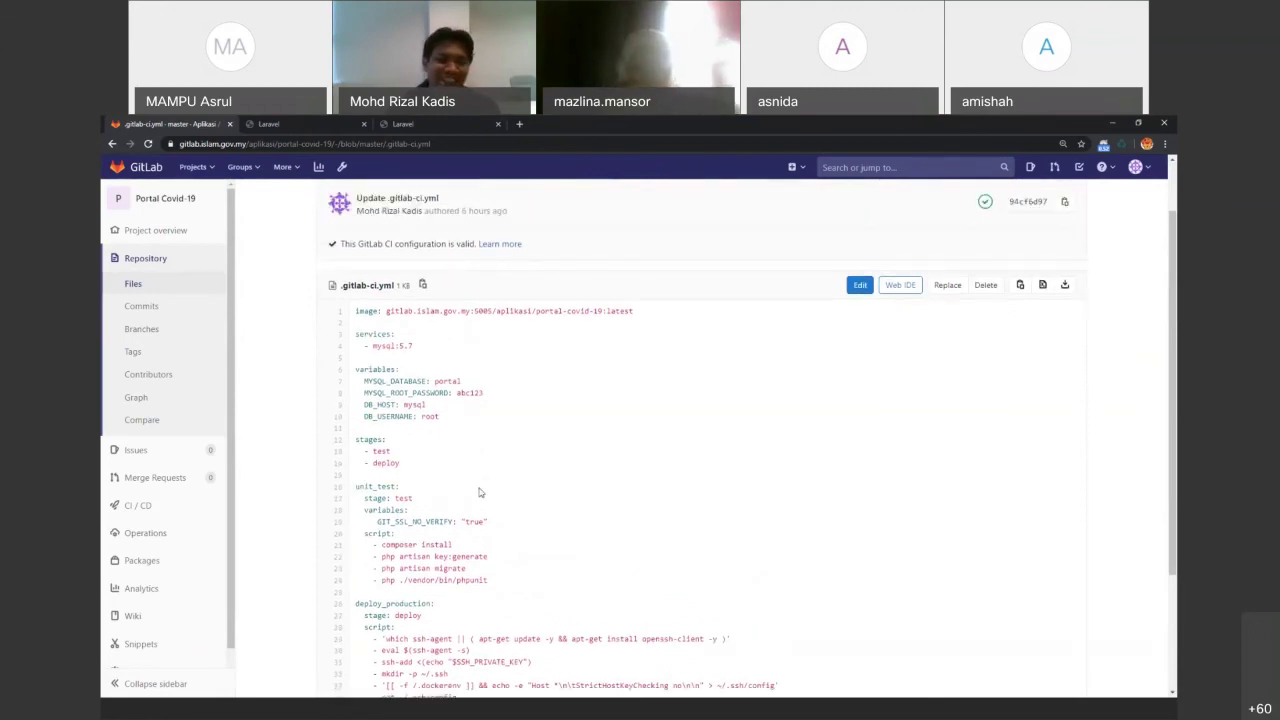
Open pipeline #85 and follow the running deploy_production job #302 log
{"action": "left_click", "coordinate": [138, 506]}
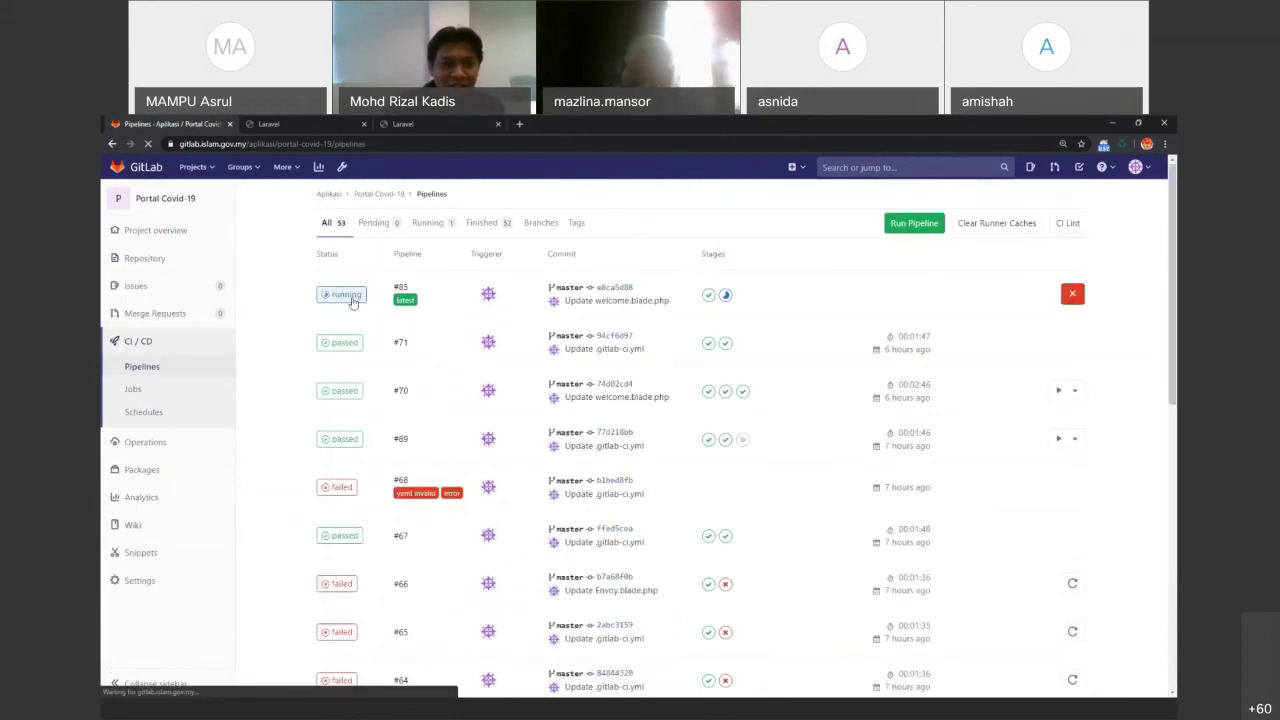
{"action": "left_click", "coordinate": [406, 290]}
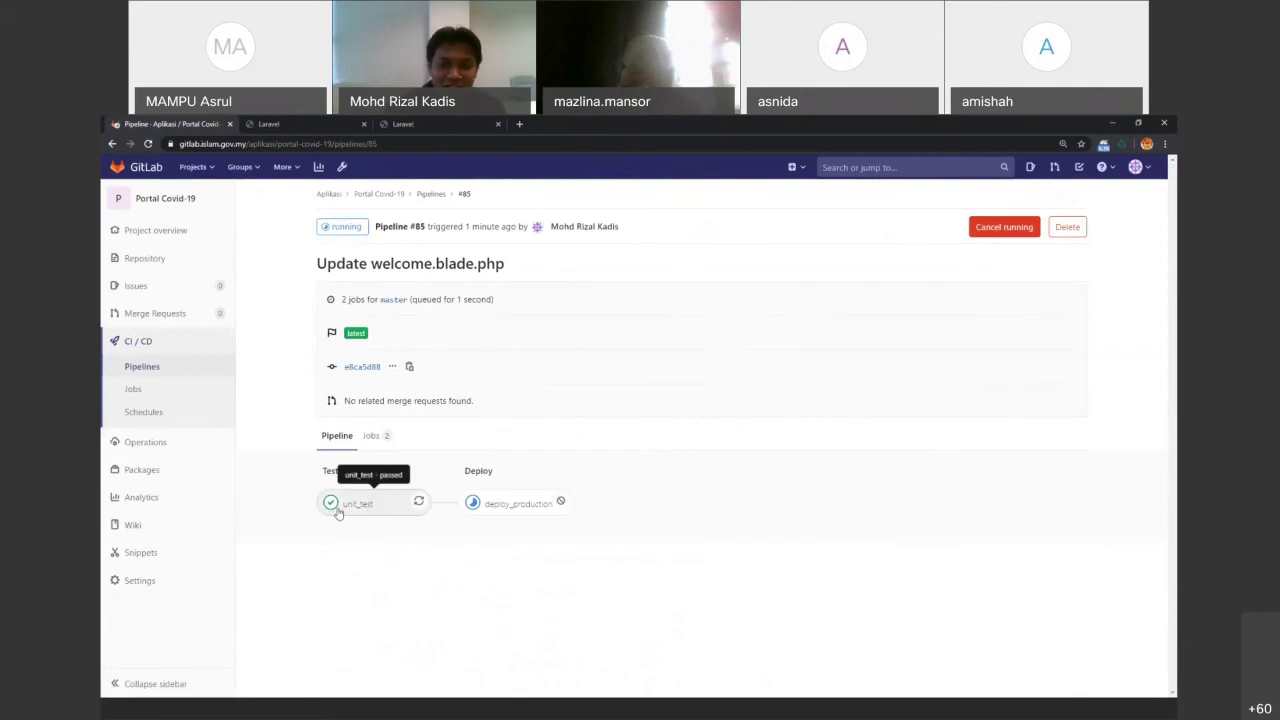
{"action": "left_click", "coordinate": [491, 512]}
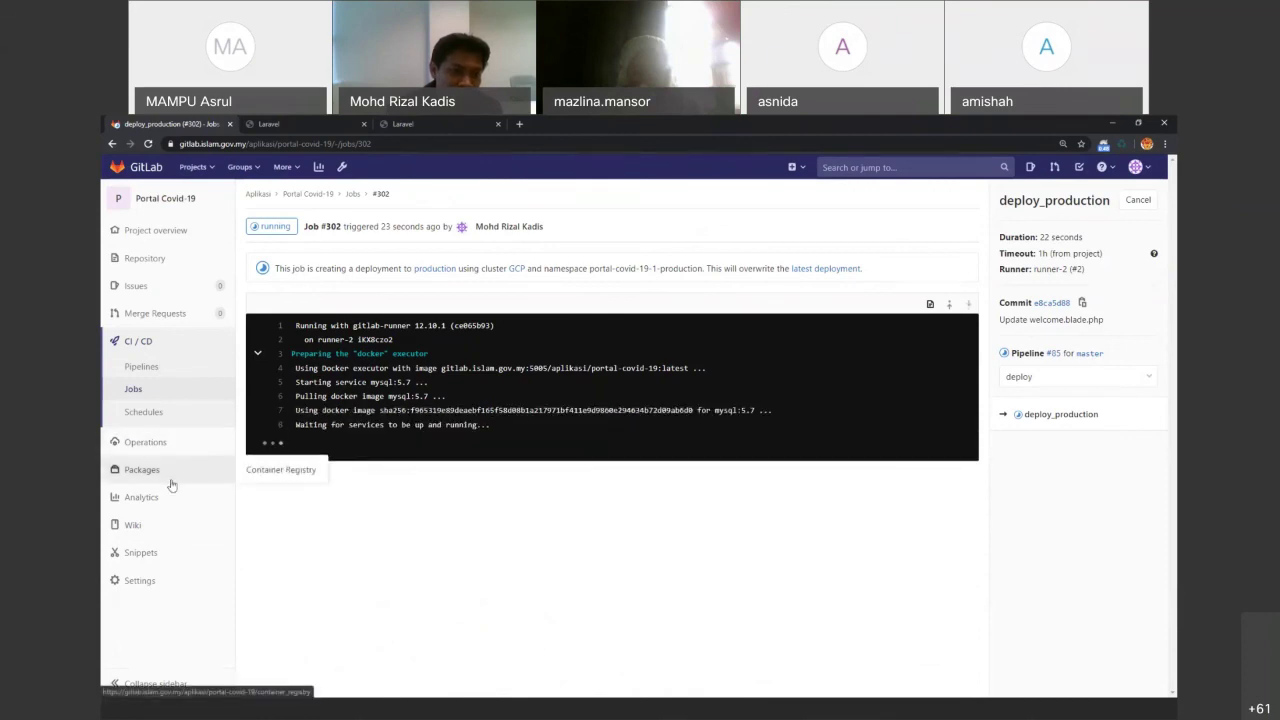
{"action": "mouse_move", "coordinate": [175, 451]}
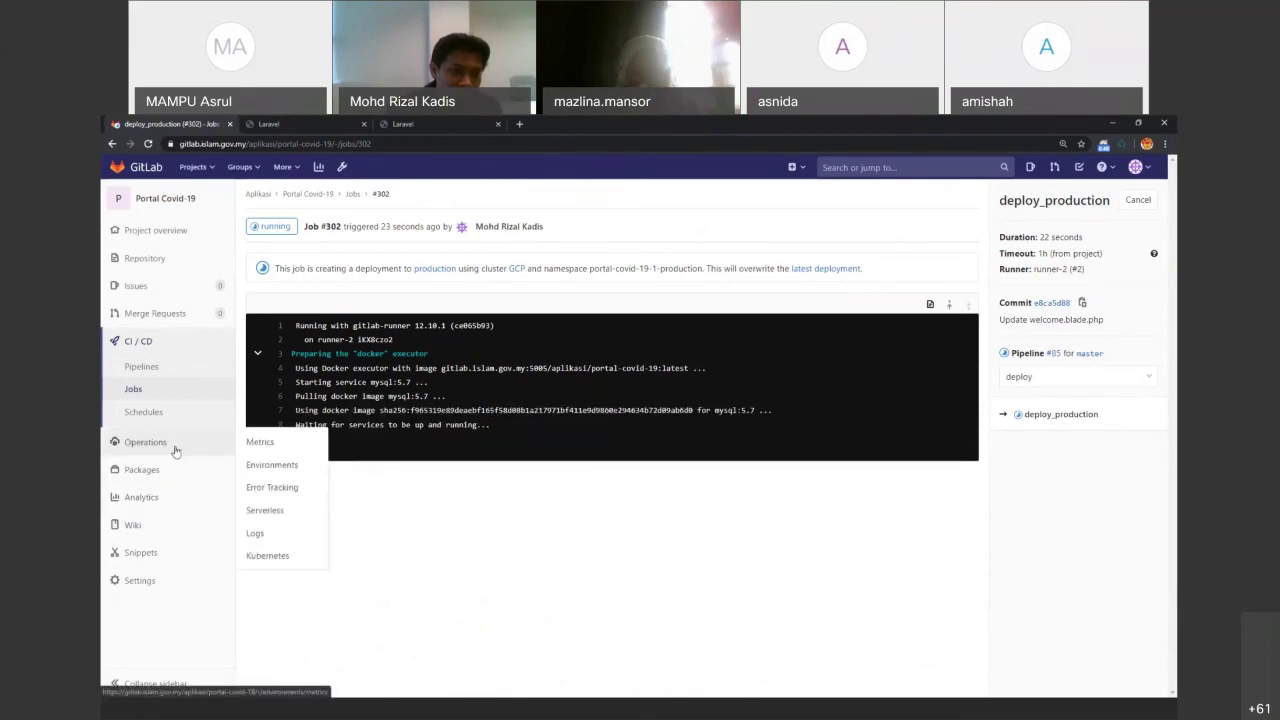
{"action": "mouse_move", "coordinate": [189, 582]}
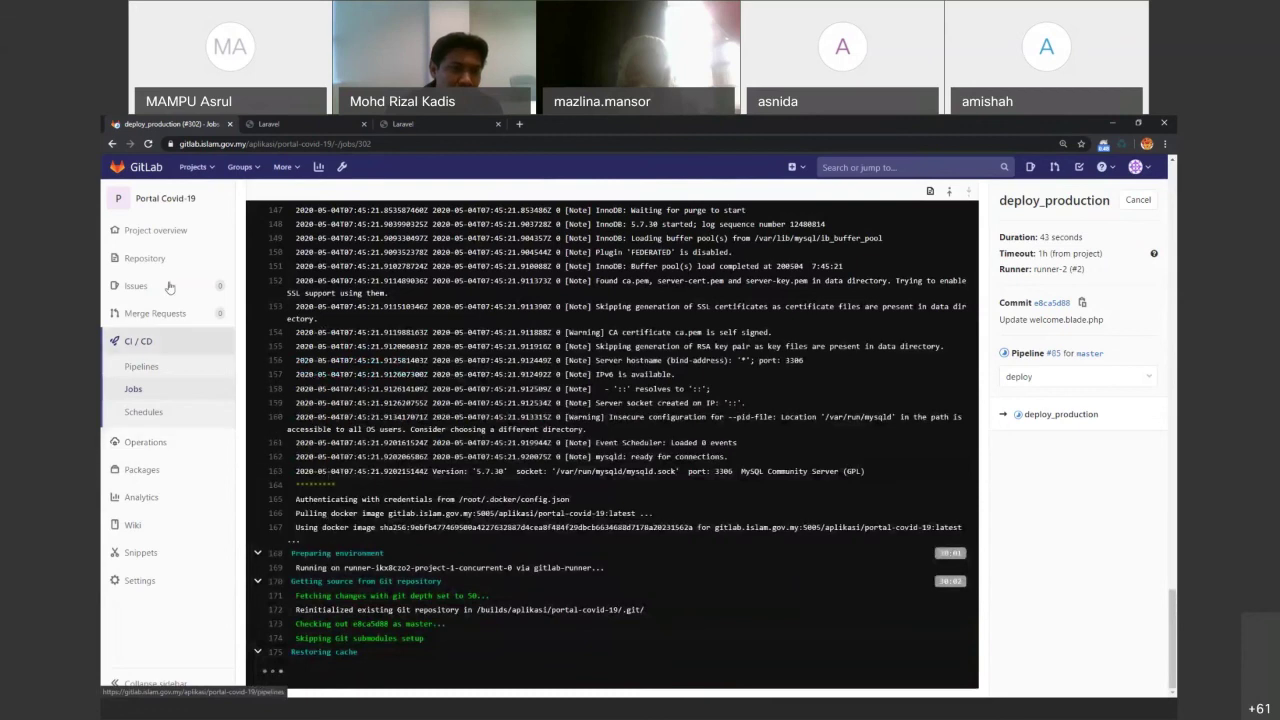
{"action": "mouse_move", "coordinate": [177, 263]}
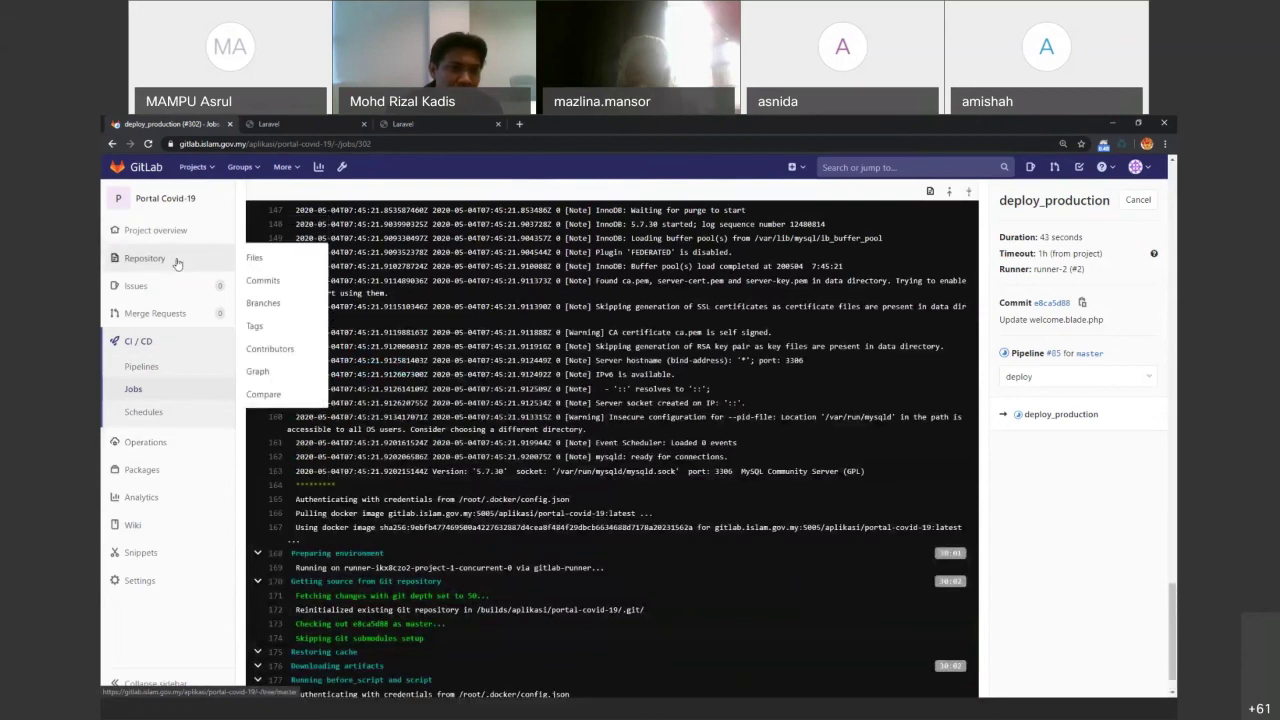
{"action": "mouse_move", "coordinate": [180, 286]}
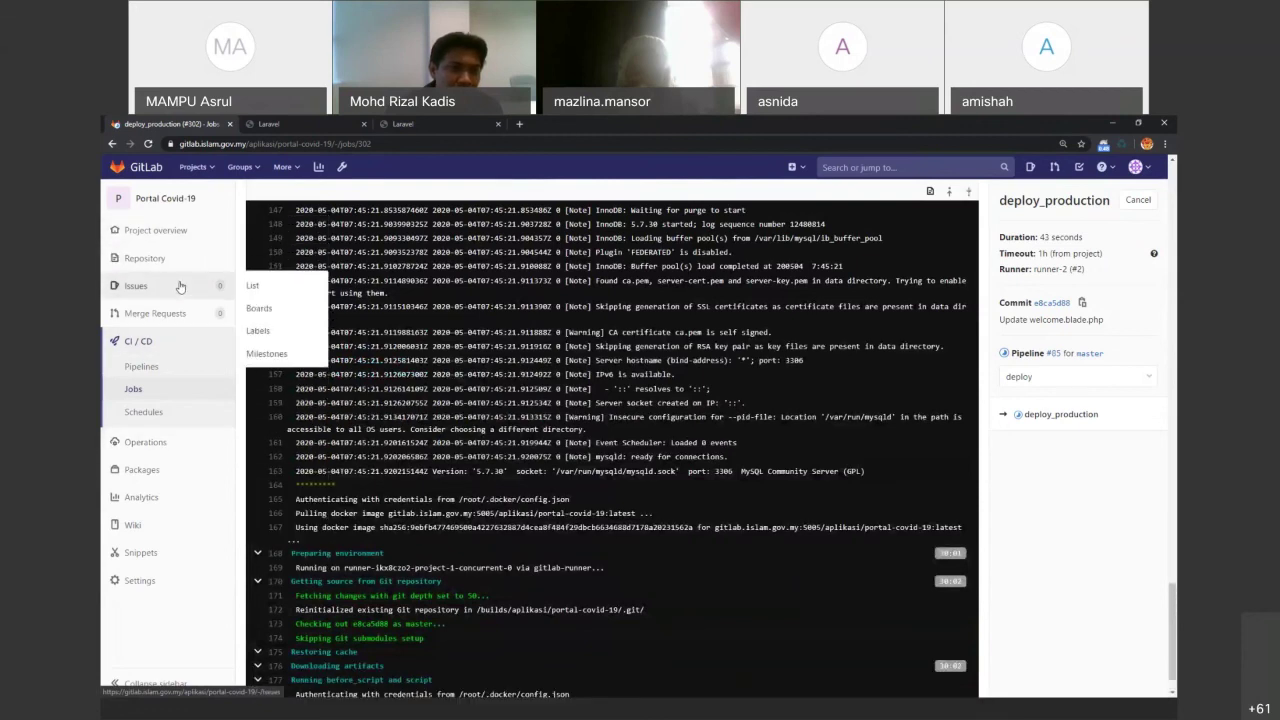
From Milestones, start a new milestone and begin its title, currently just 'M'
{"action": "left_click", "coordinate": [266, 353]}
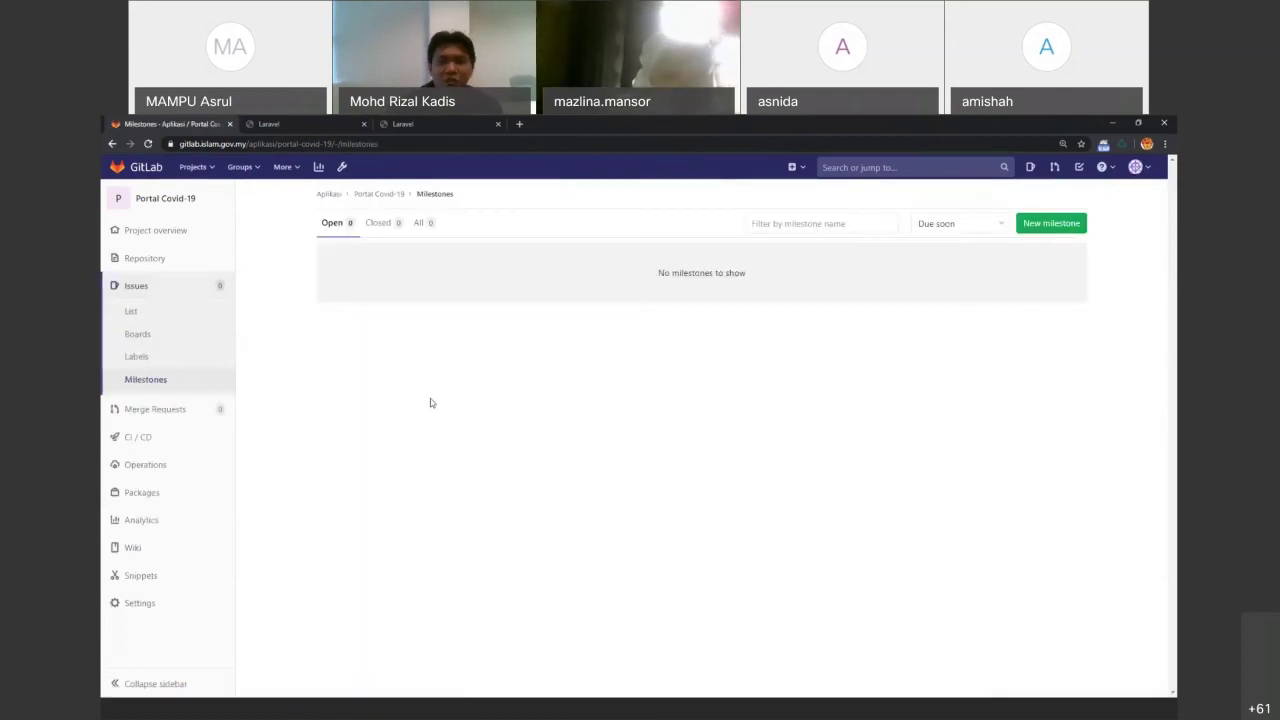
{"action": "left_click", "coordinate": [1037, 224]}
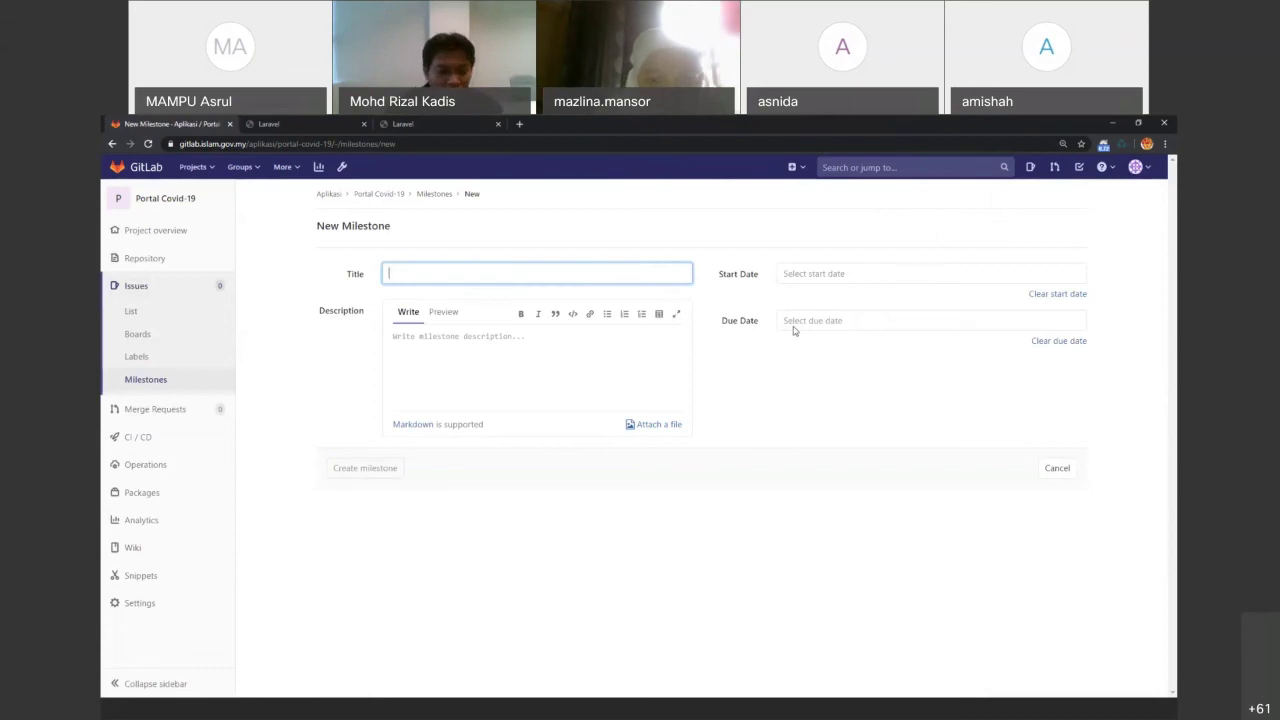
{"action": "type", "text": "Siap"}
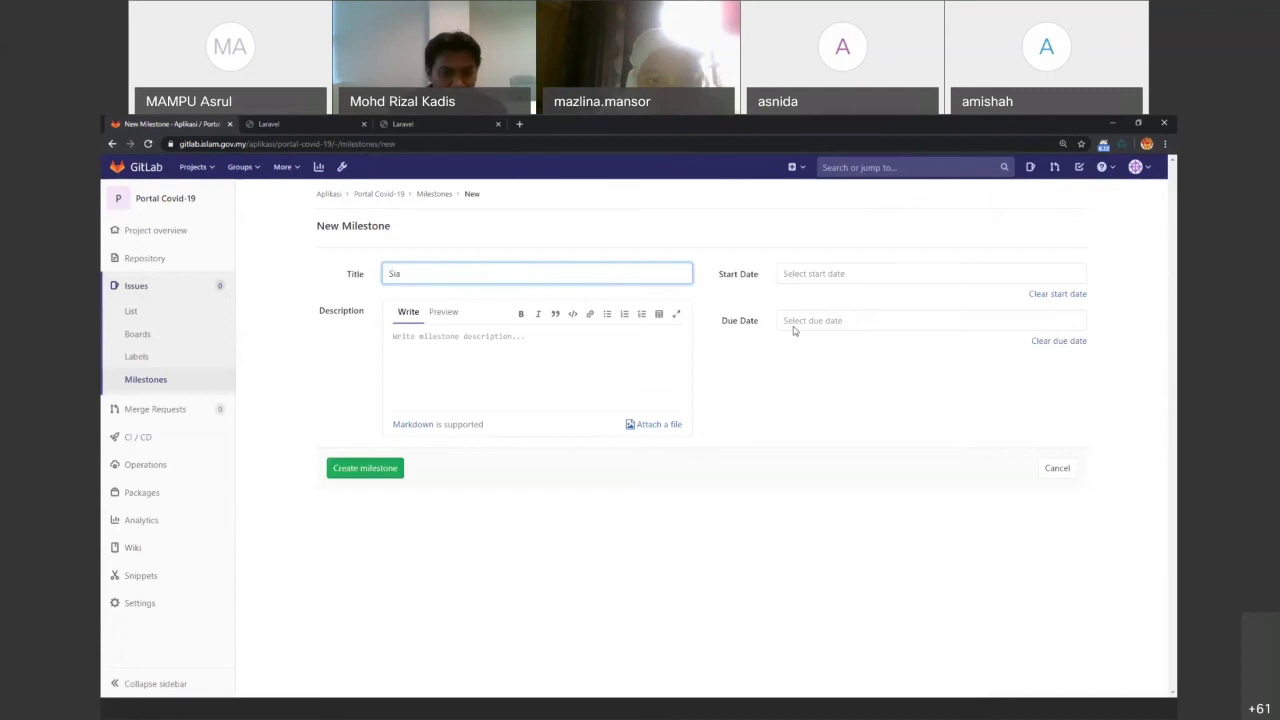
{"action": "key", "text": "BackSpace"}
{"action": "key", "text": "BackSpace"}
{"action": "key", "text": "BackSpace"}
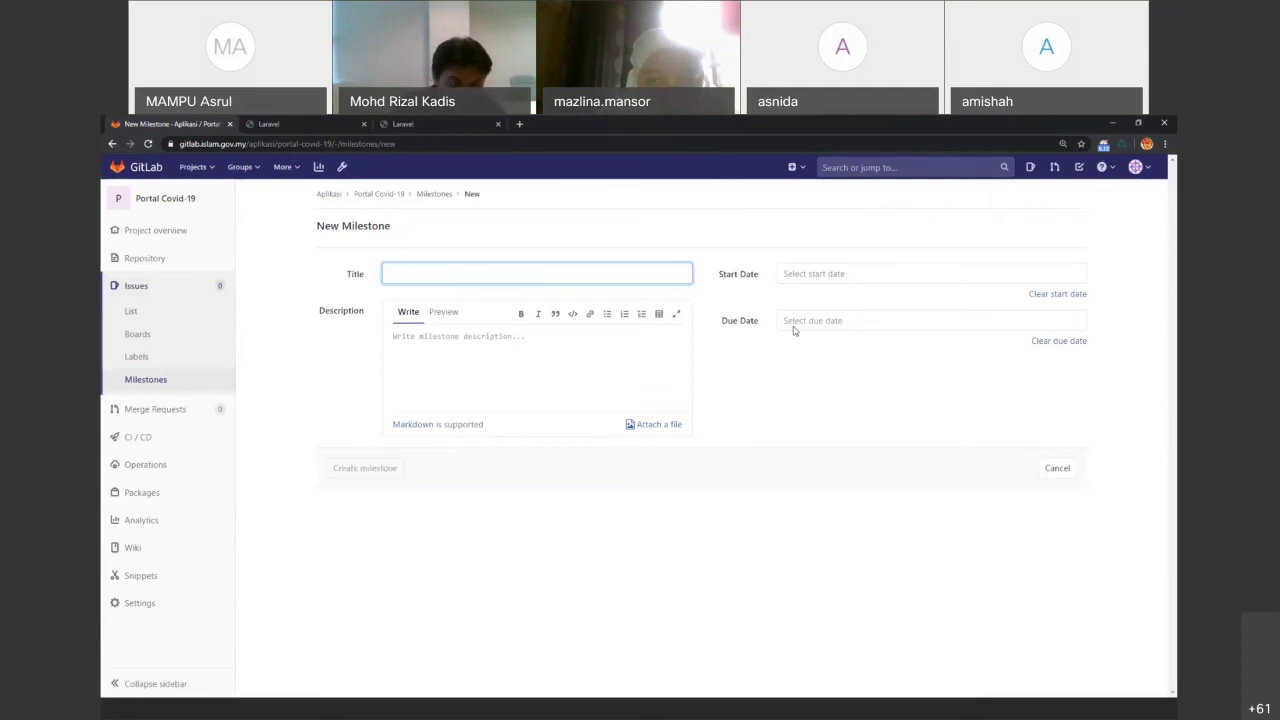
{"action": "type", "text": "M9odul"}
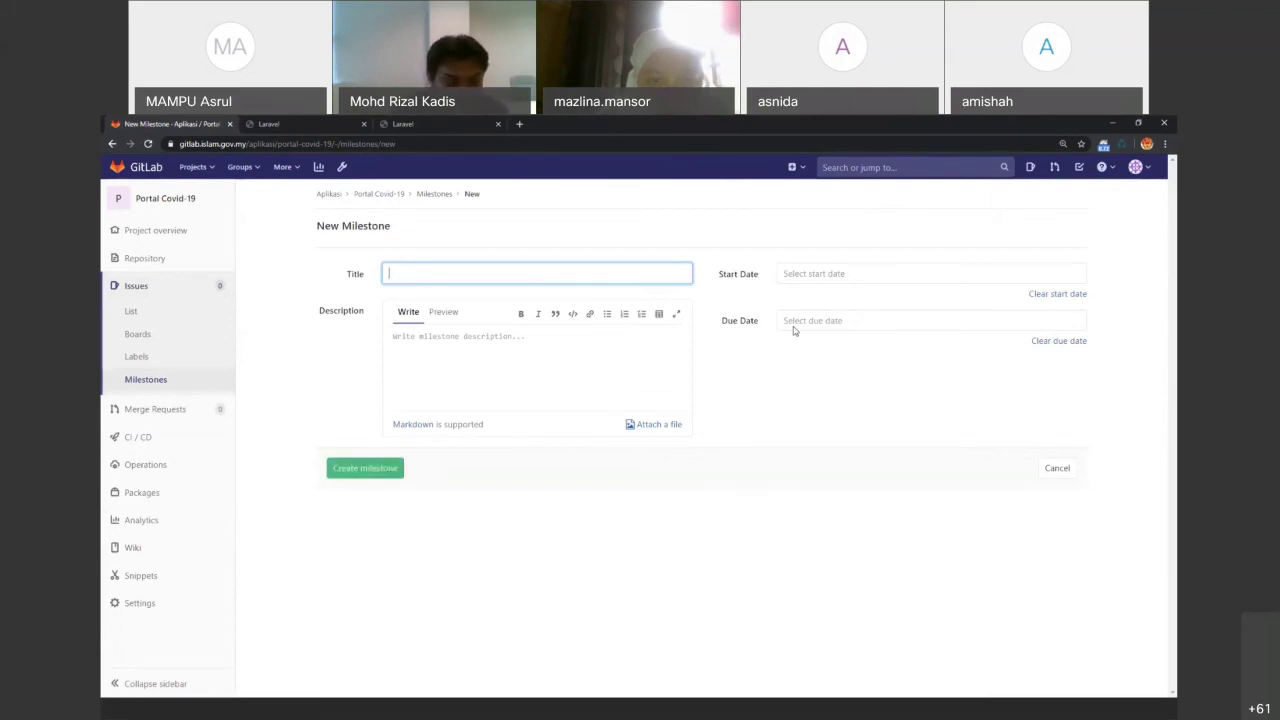
{"action": "key", "text": "BackSpace"}
{"action": "key", "text": "BackSpace"}
{"action": "key", "text": "BackSpace"}
{"action": "key", "text": "BackSpace"}
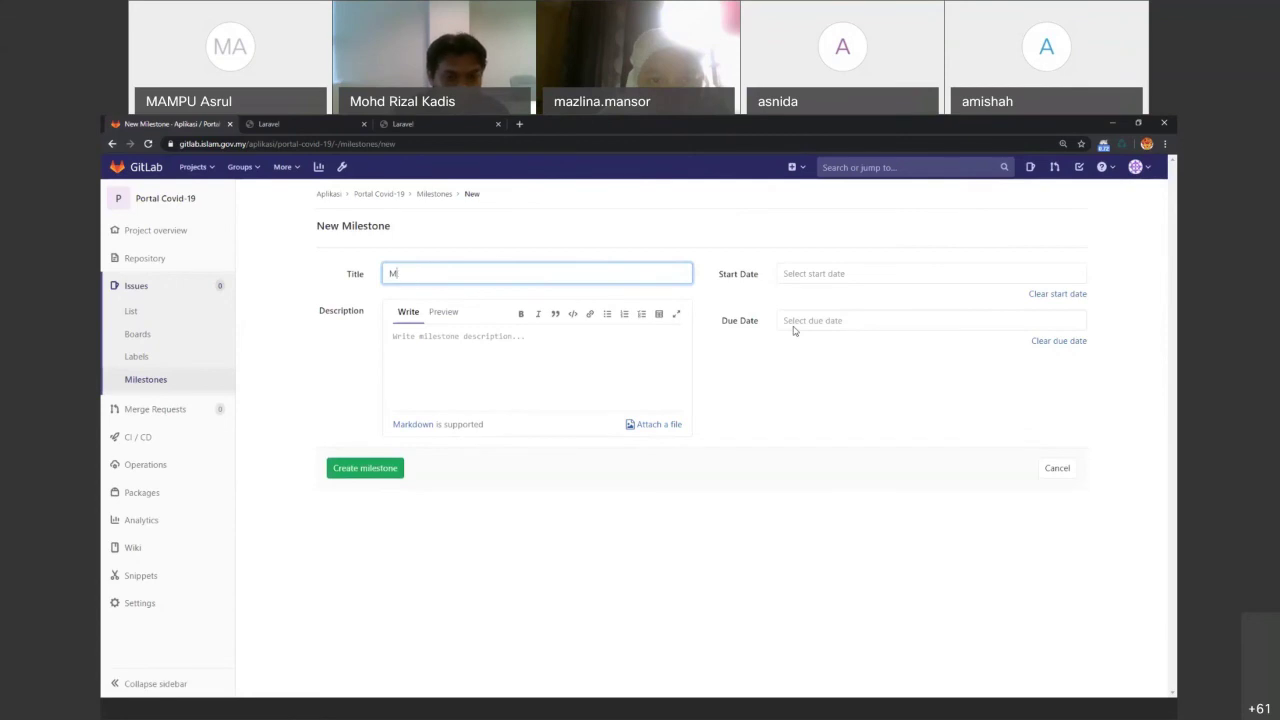